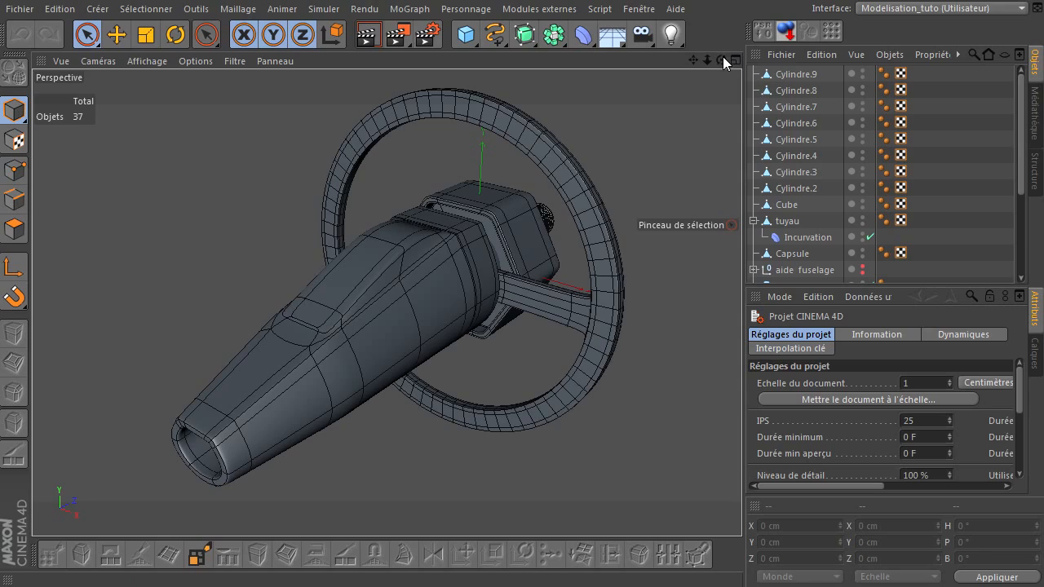
Examine the spacecraft model from the front, side and rear, covering the fuselage, the ring and the engines
left_click_drag(719, 59, 741, 403)
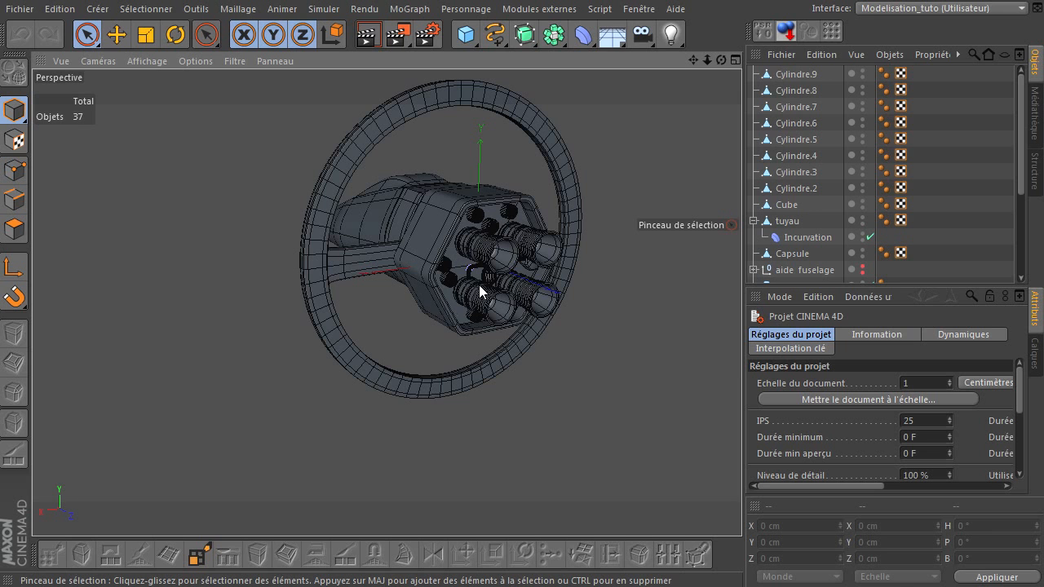
left_click_drag(721, 59, 532, 194)
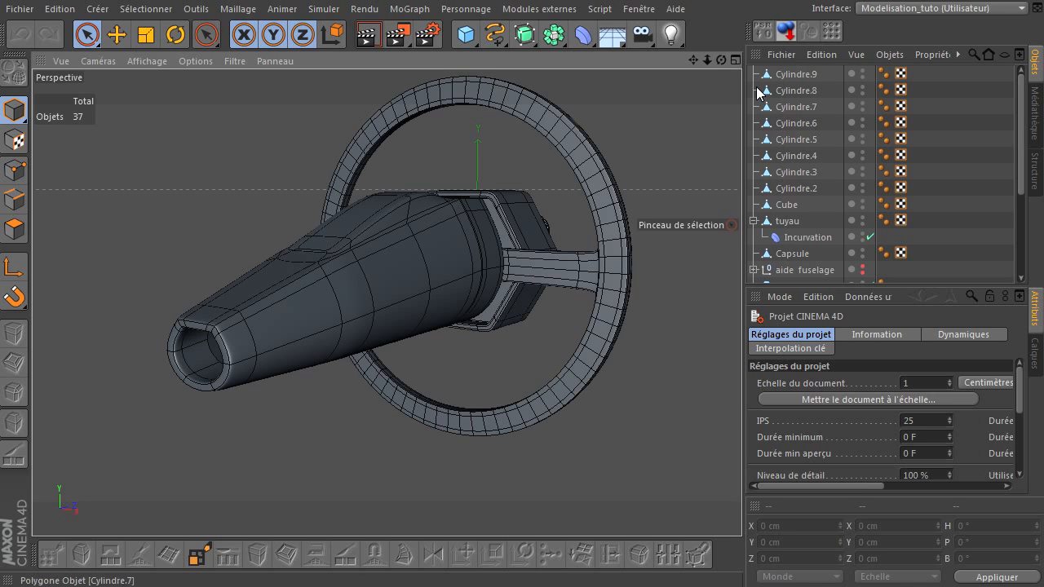
left_click_drag(720, 60, 671, 124)
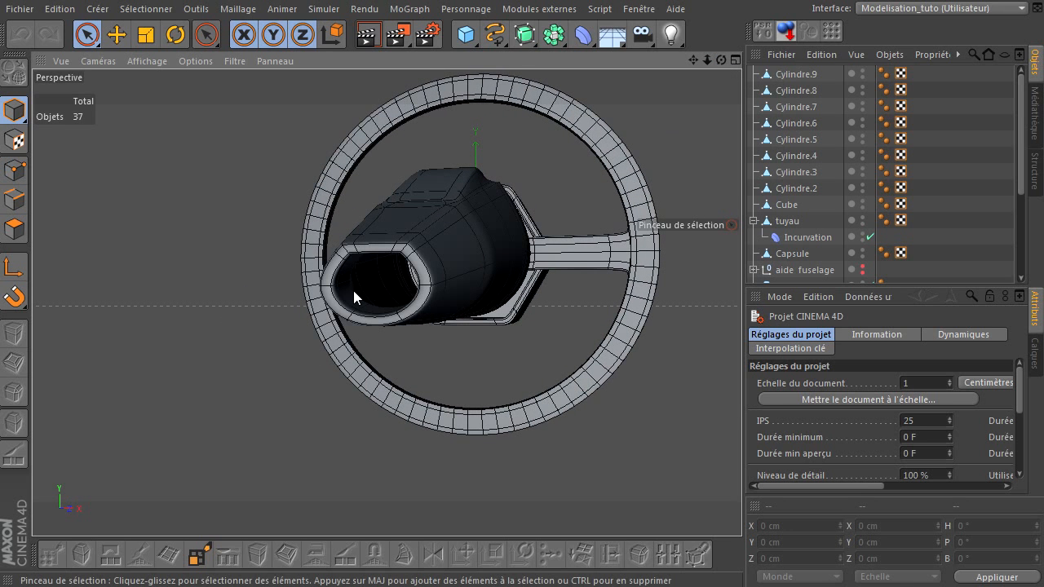
left_click_drag(721, 60, 741, 403)
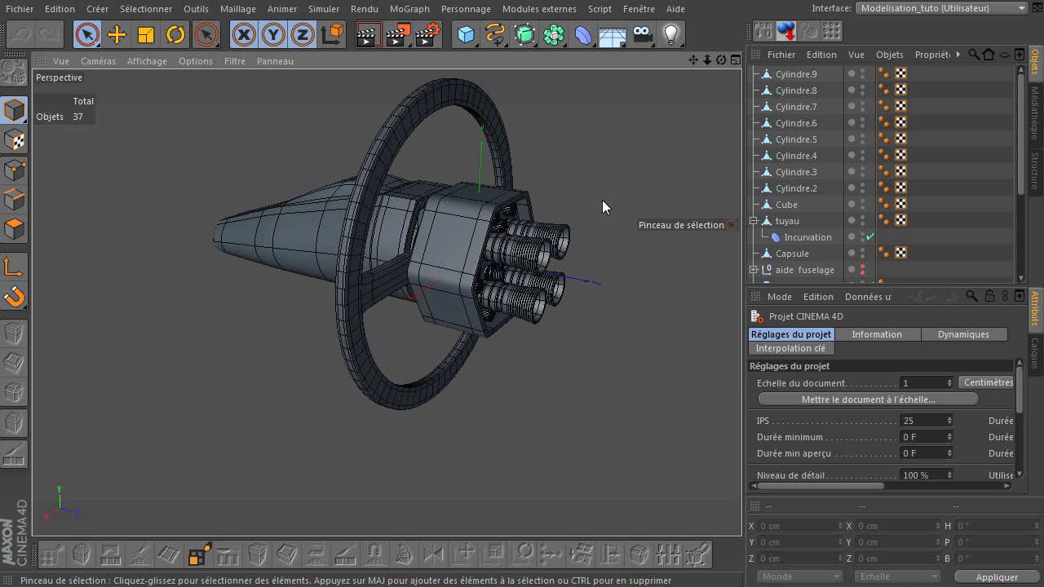
left_click_drag(721, 61, 716, 64)
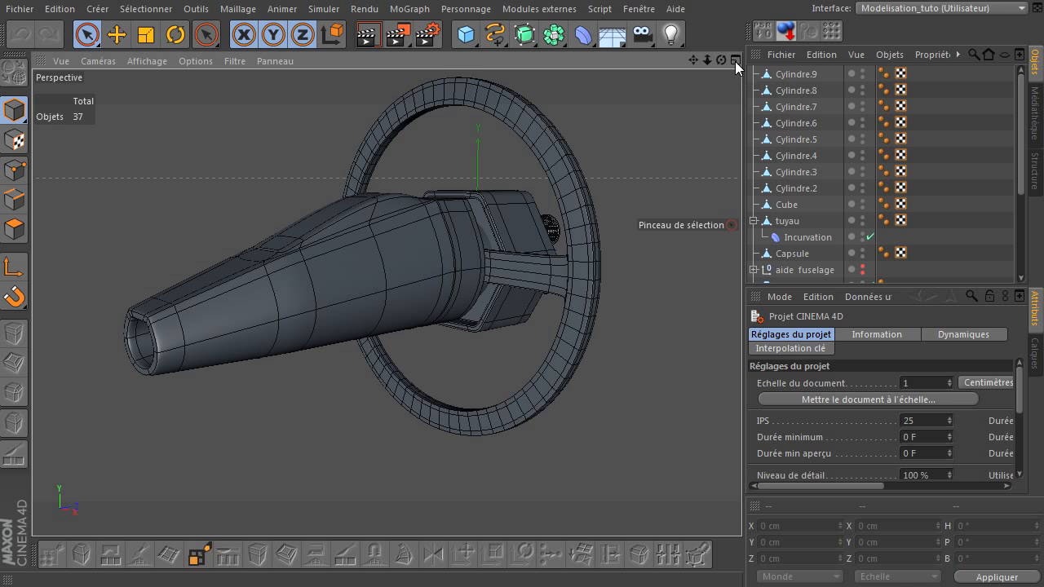
left_click_drag(745, 394, 741, 404)
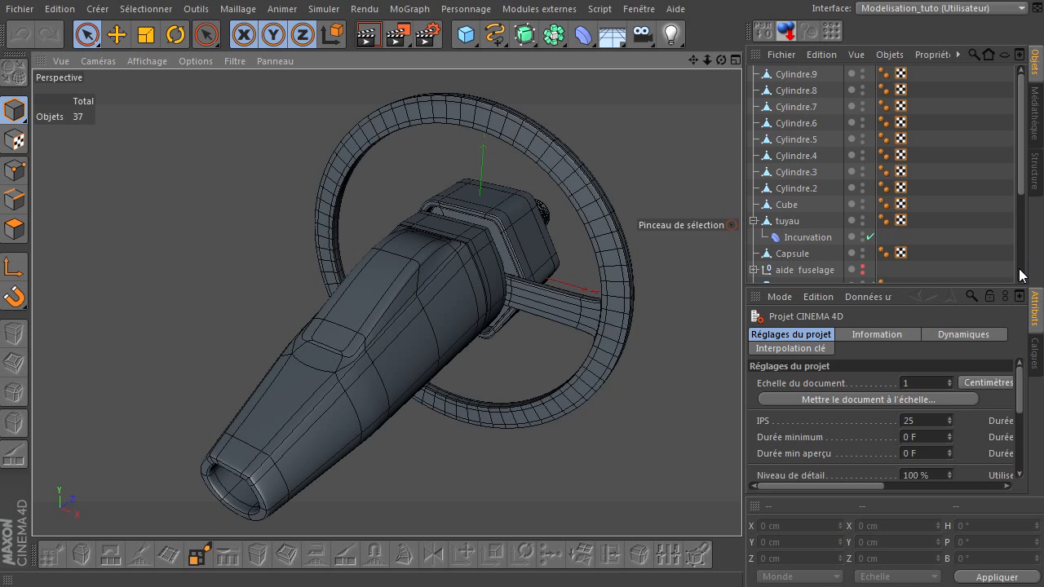
Set the UV subdivision of the first Hyper NURBS object to Arêtes
scroll(1011, 245, "down", 3)
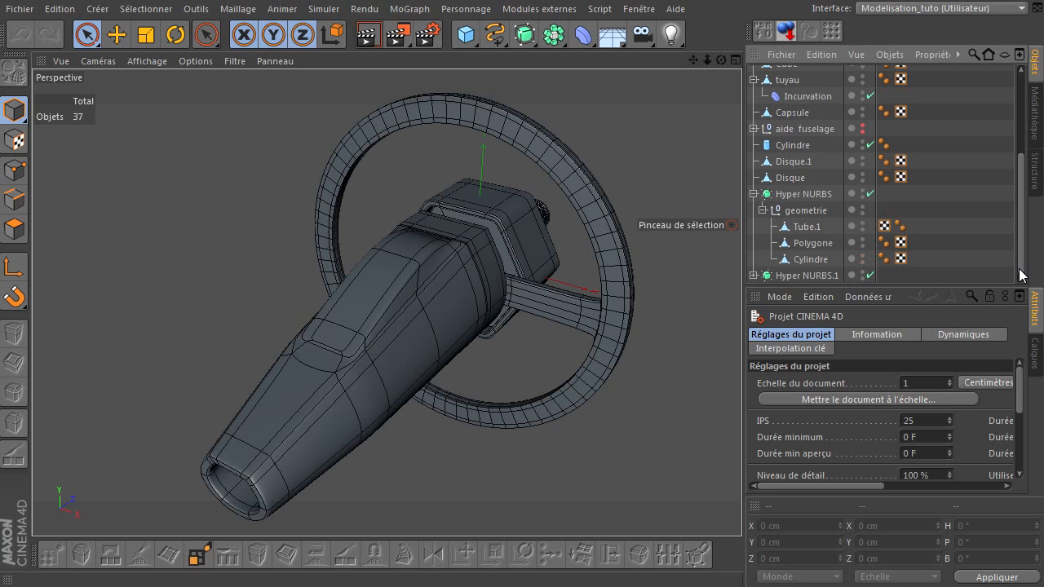
left_click(803, 194)
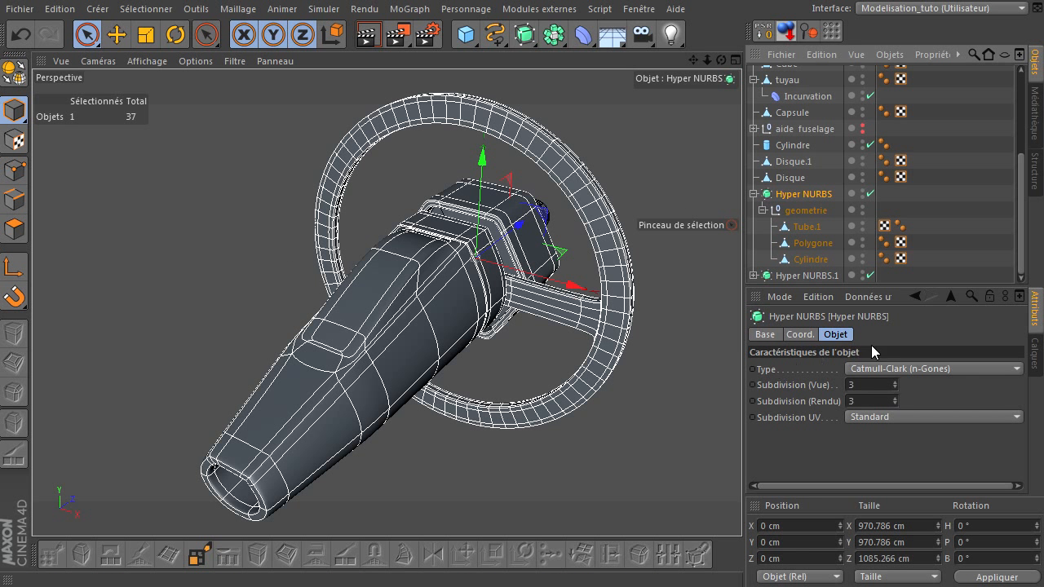
left_click(865, 417)
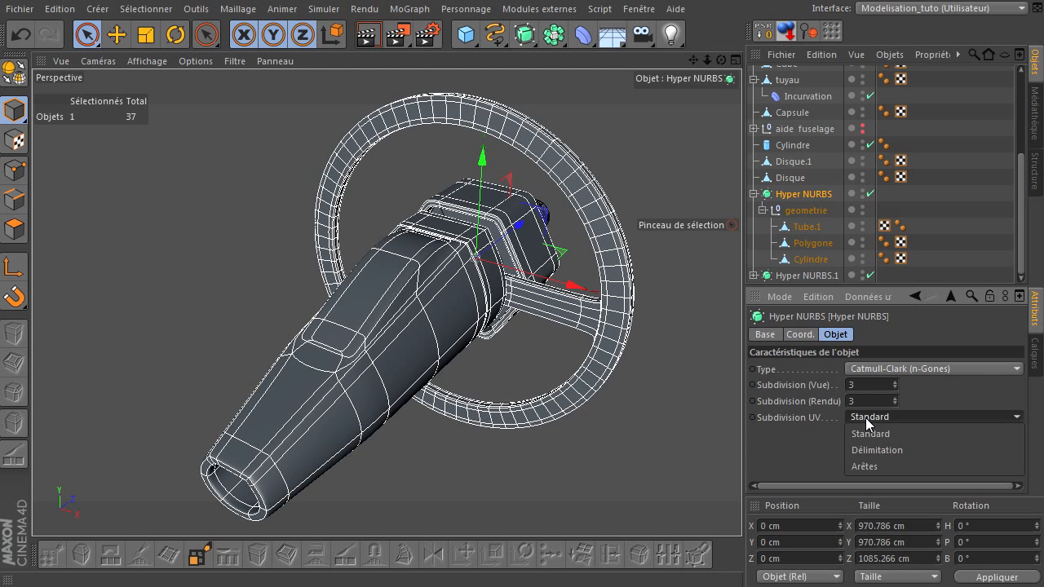
left_click(862, 464)
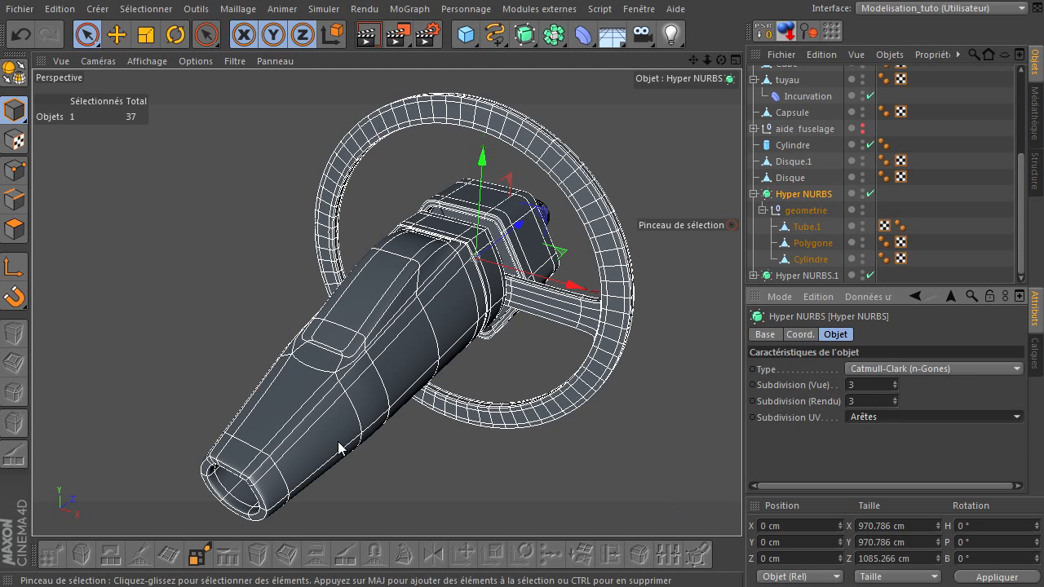
Loop-select the edges around the base of the cockpit canopy on the fuselage's Polygone object in edge mode
left_click(815, 243)
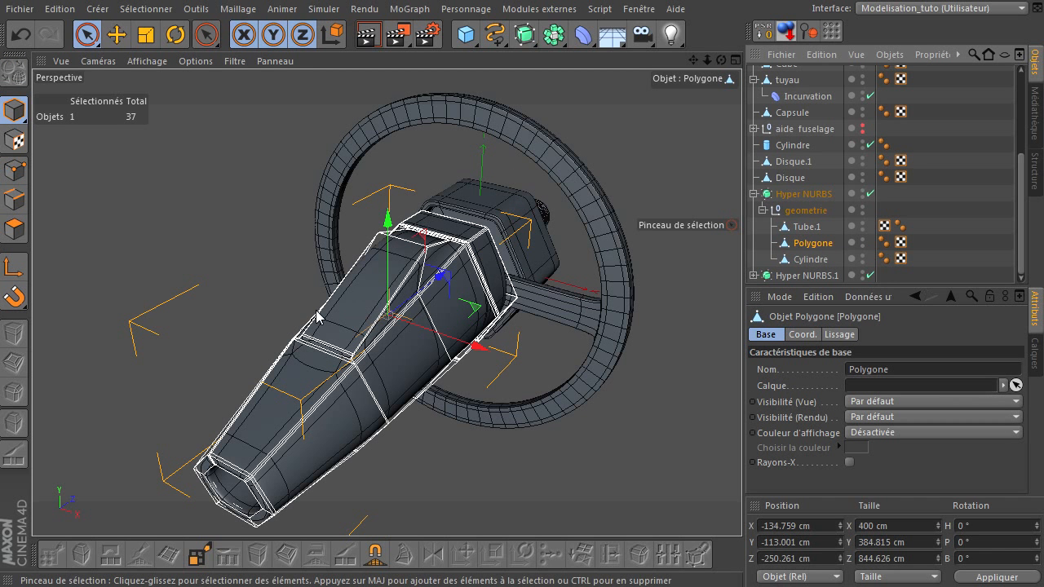
scroll(385, 308, "up", 5)
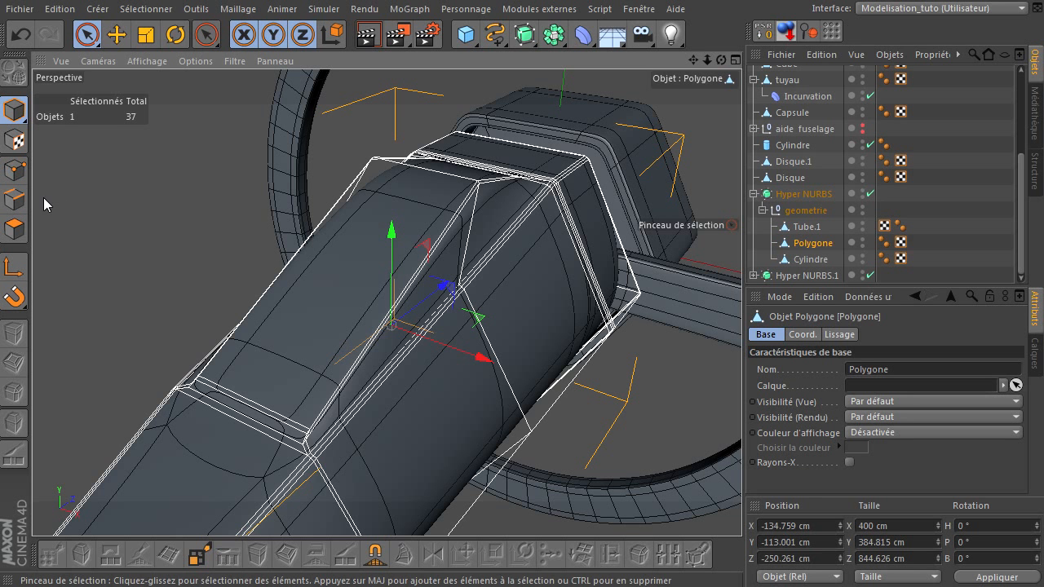
left_click(13, 199)
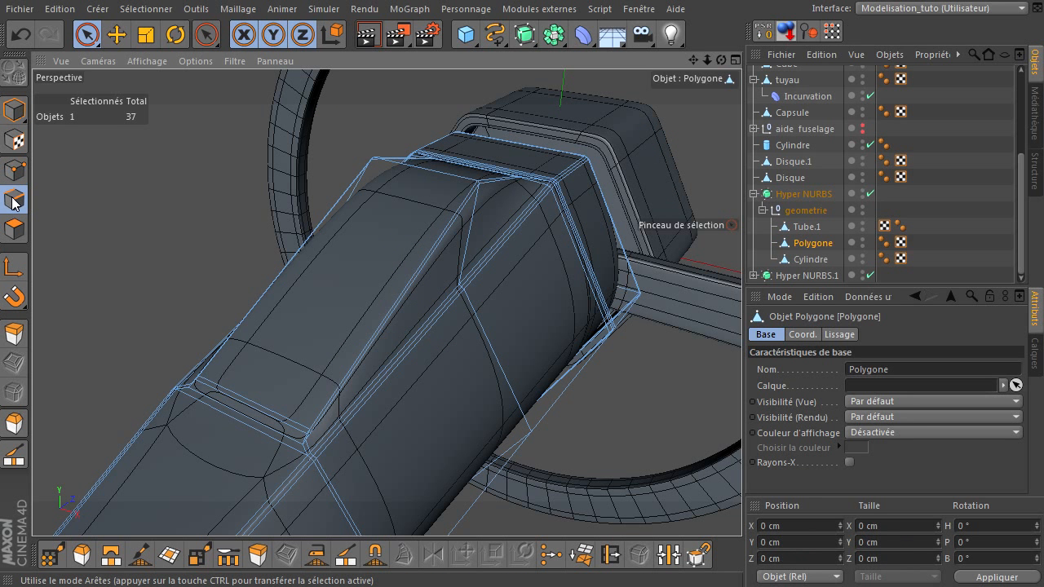
key("u")
key("l")
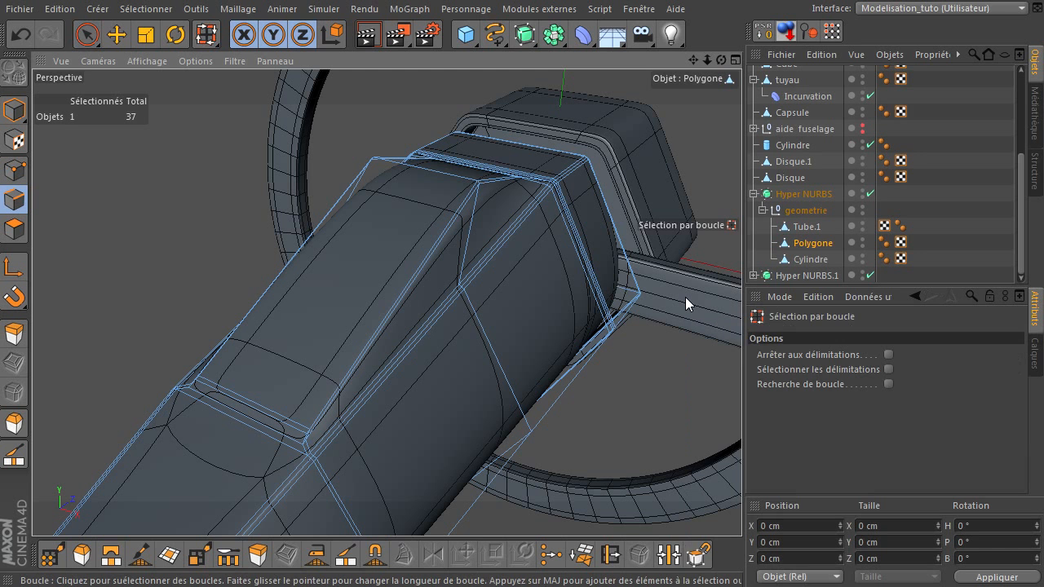
left_click(308, 454)
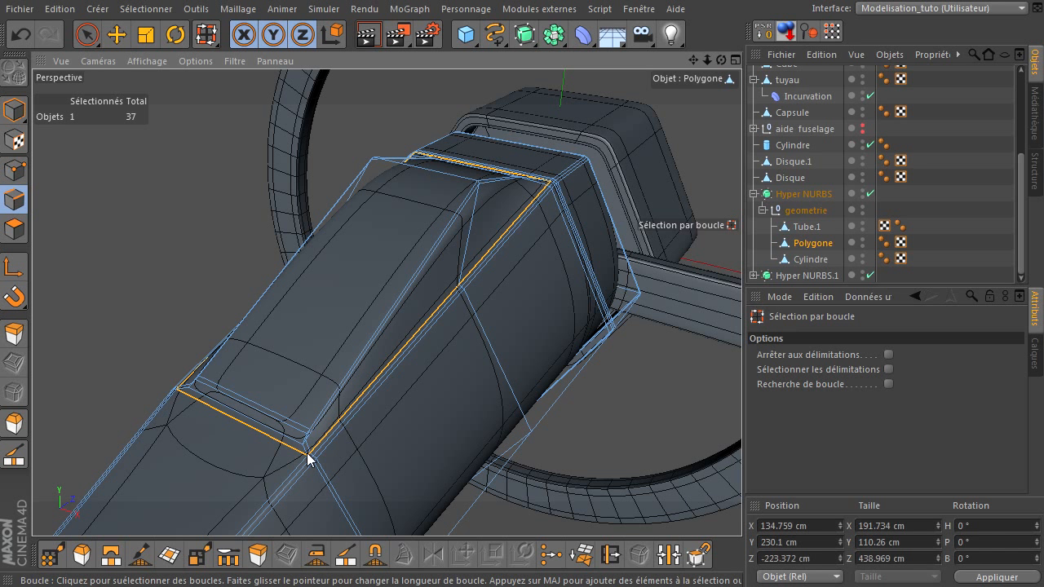
Fill-select all canopy polygons enclosed by the selected edge loop
key("u")
key("f")
left_click(543, 301)
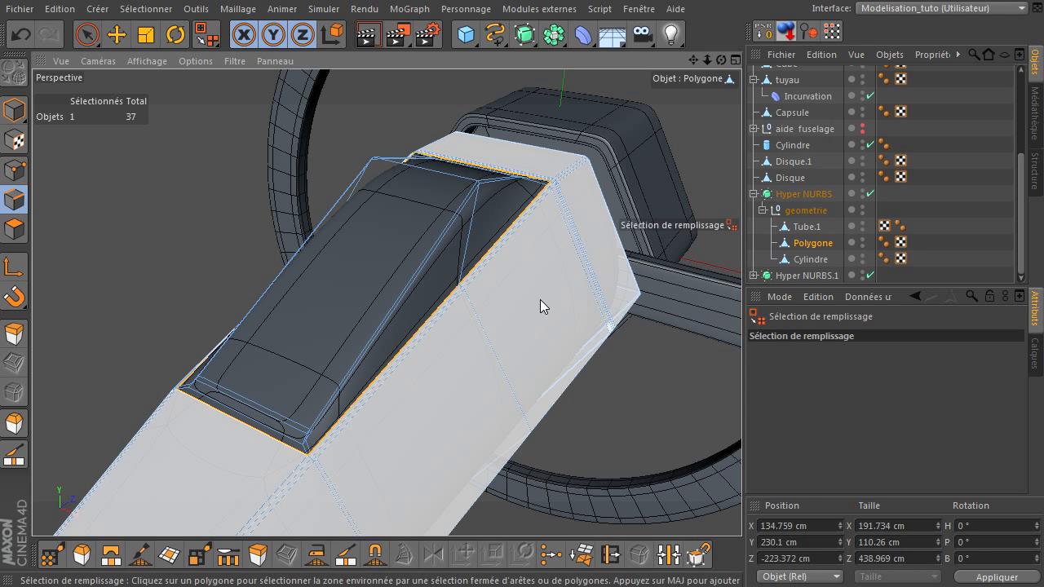
left_click(395, 237)
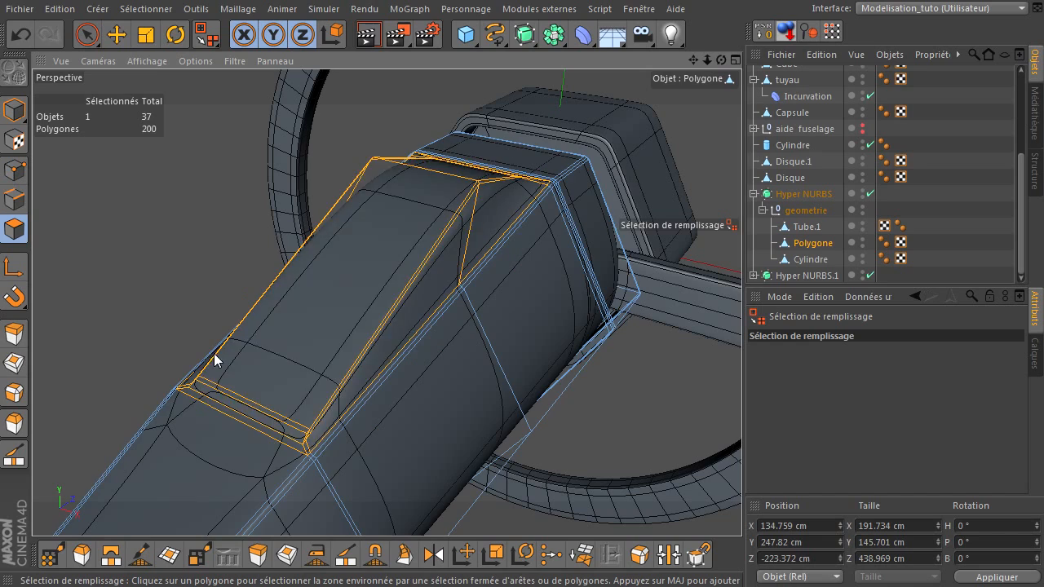
Split the selected canopy polygons into a separate object and delete them from the original fuselage mesh
left_click_drag(694, 60, 698, 0)
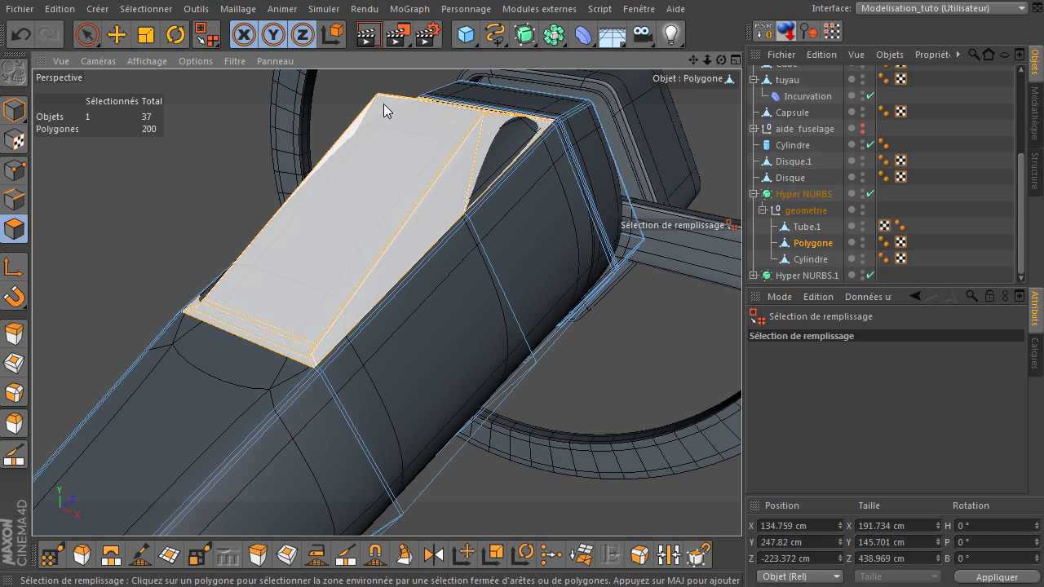
right_click(383, 103)
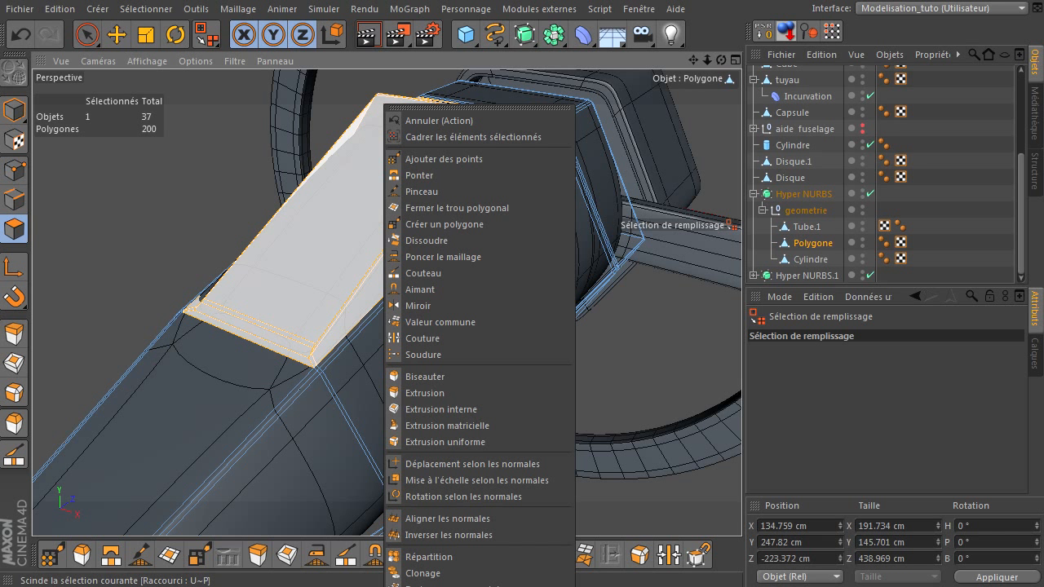
left_click(426, 586)
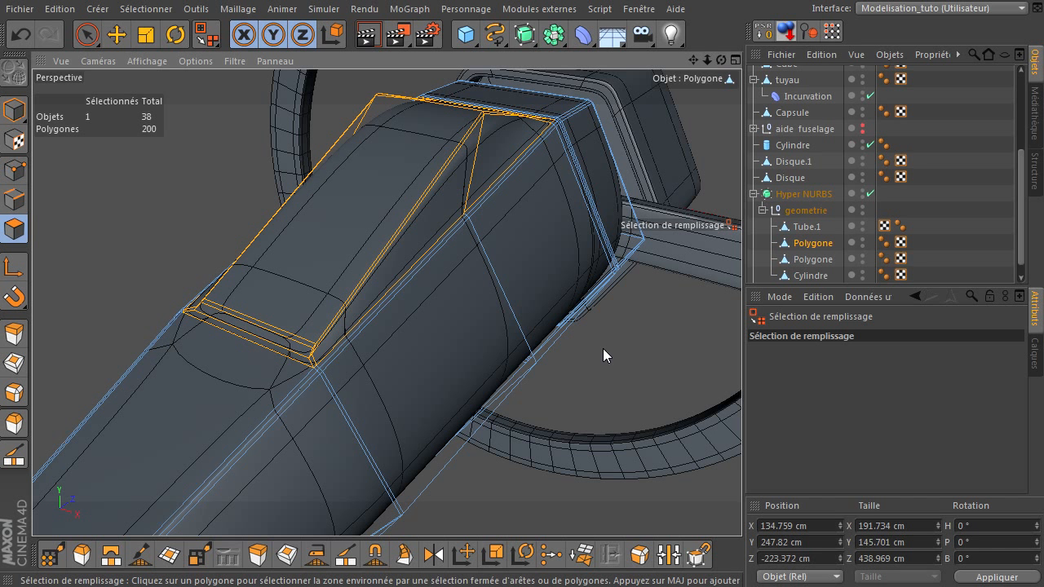
key("Delete")
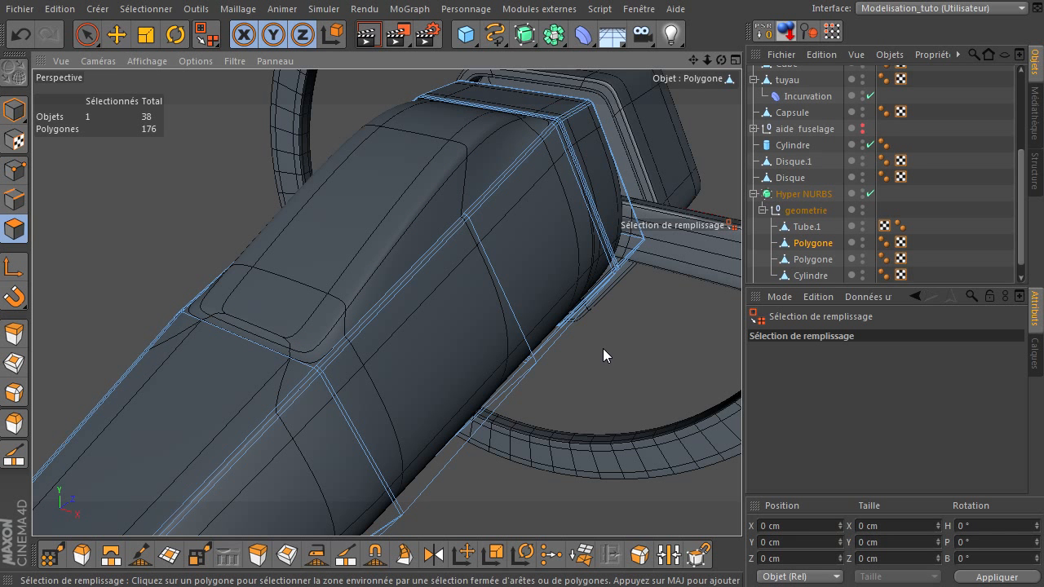
Switch to the live selection tool and hide the separated canopy Polygone object in the viewport
key("9")
left_click(797, 242)
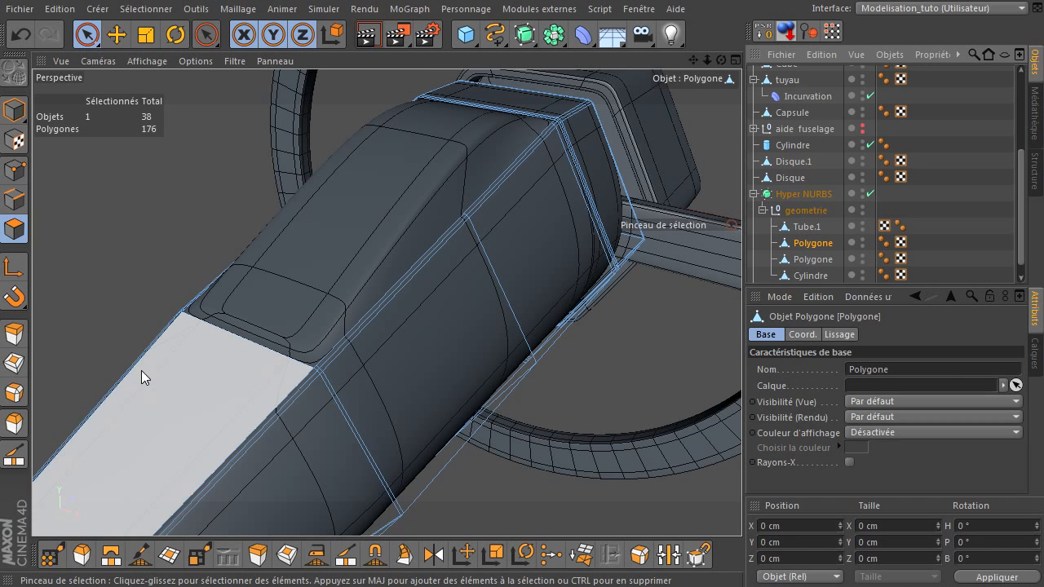
left_click(811, 258)
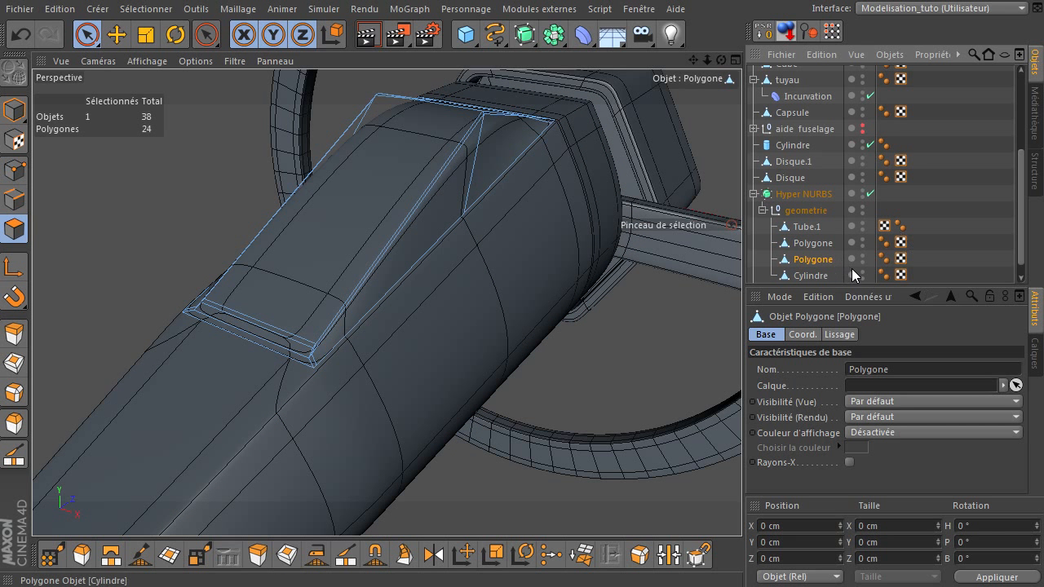
left_click(862, 256)
left_click(861, 256)
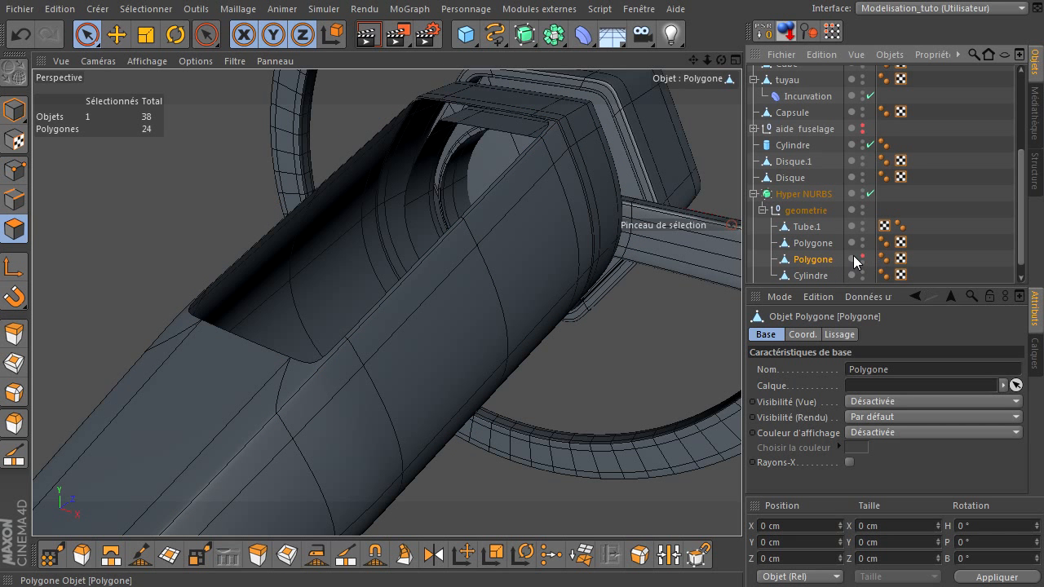
Hide every object in the viewport and force only the fuselage Polygone object to be visible
scroll(880, 179, "up", 5)
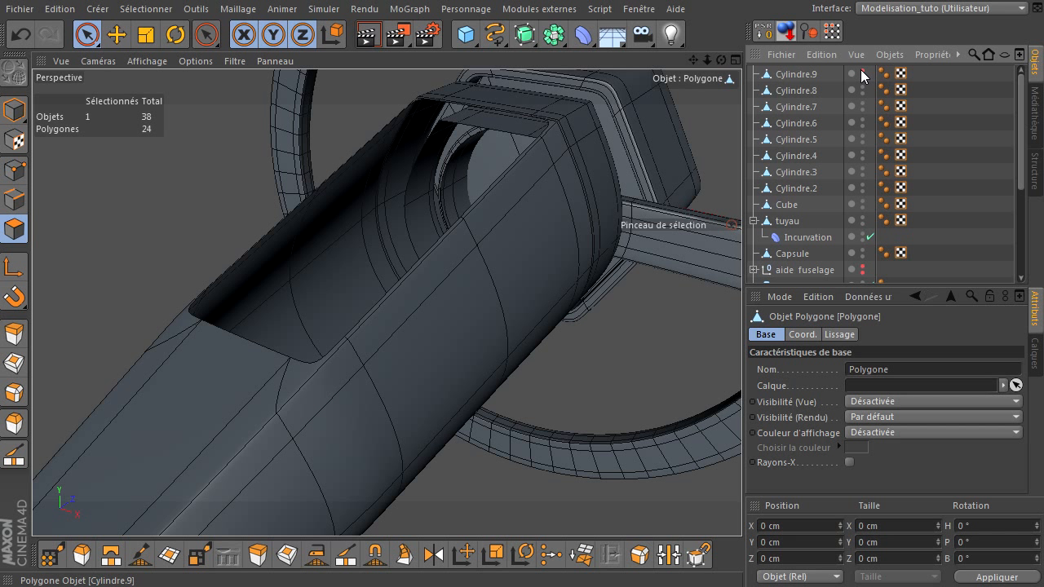
left_click_drag(862, 75, 865, 330)
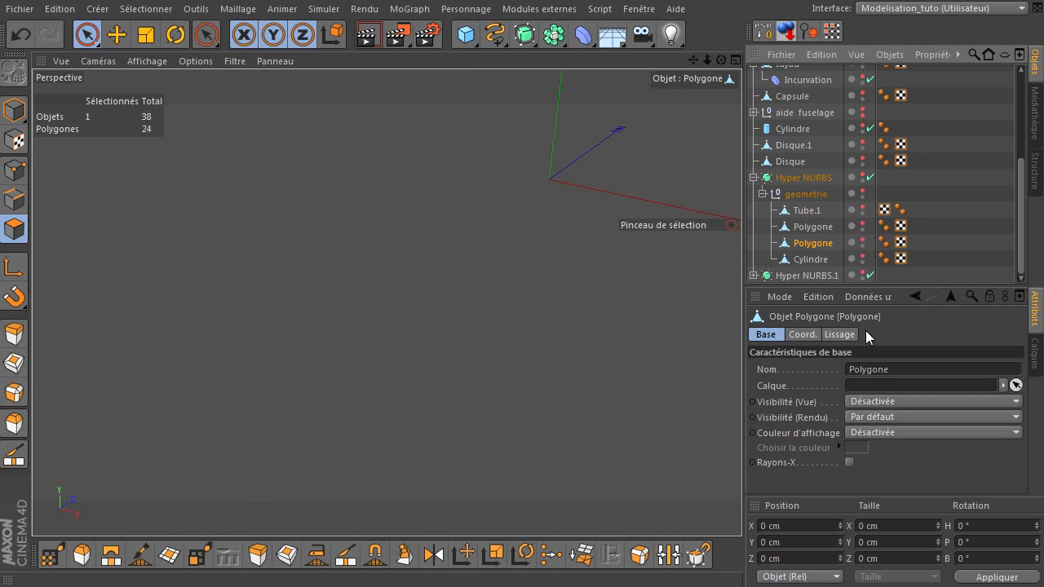
left_click(816, 228)
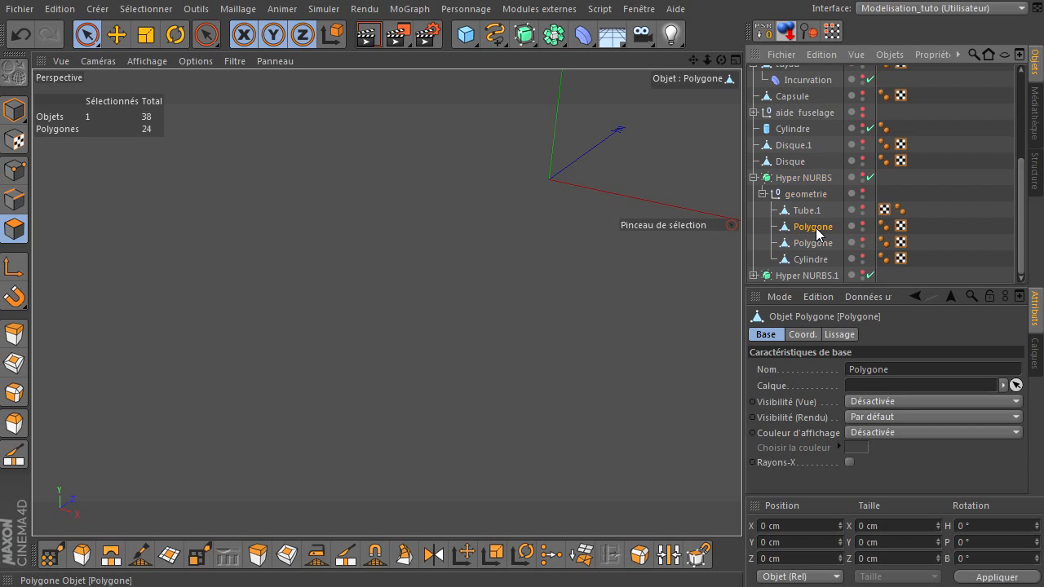
left_click(862, 222)
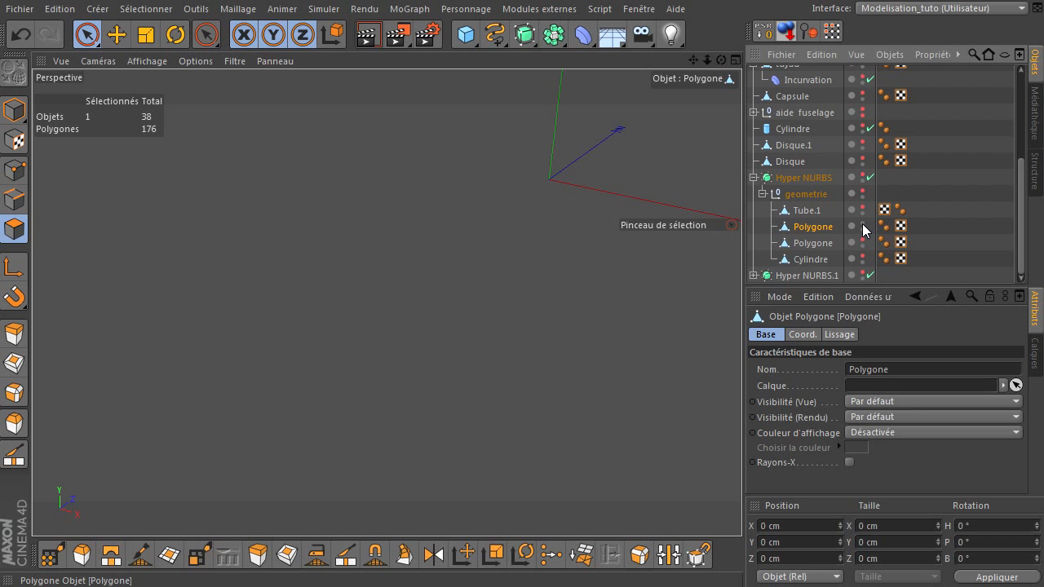
left_click(863, 224)
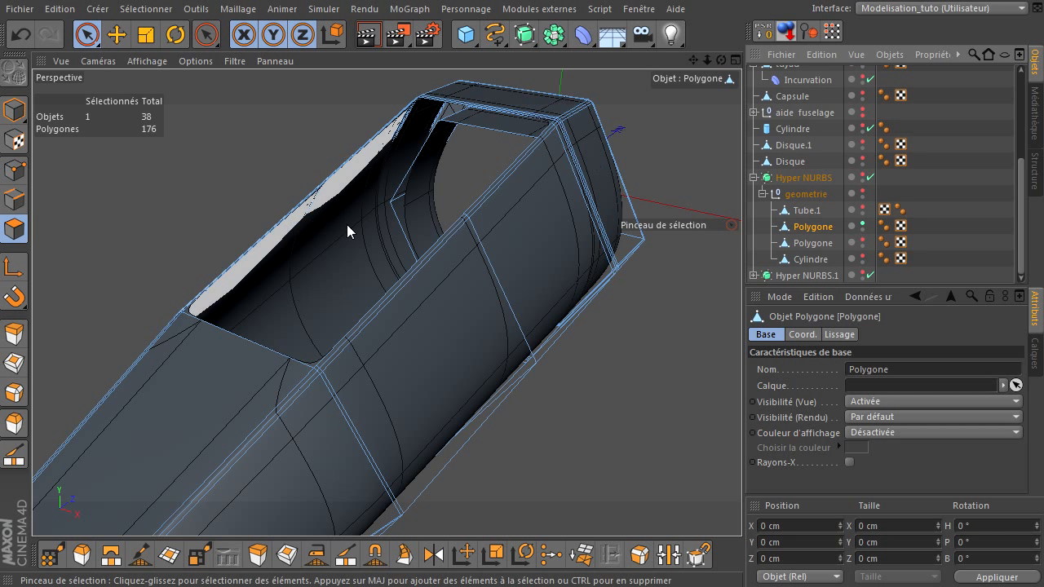
Cut a lengthwise edge loop along the fuselage's underside with the Knife in Boucle mode at 50% offset, and return to live selection
mouse_move(707, 60)
left_mouse_down()
mouse_move(730, 414)
mouse_move(748, 399)
mouse_move(766, 348)
left_mouse_up()
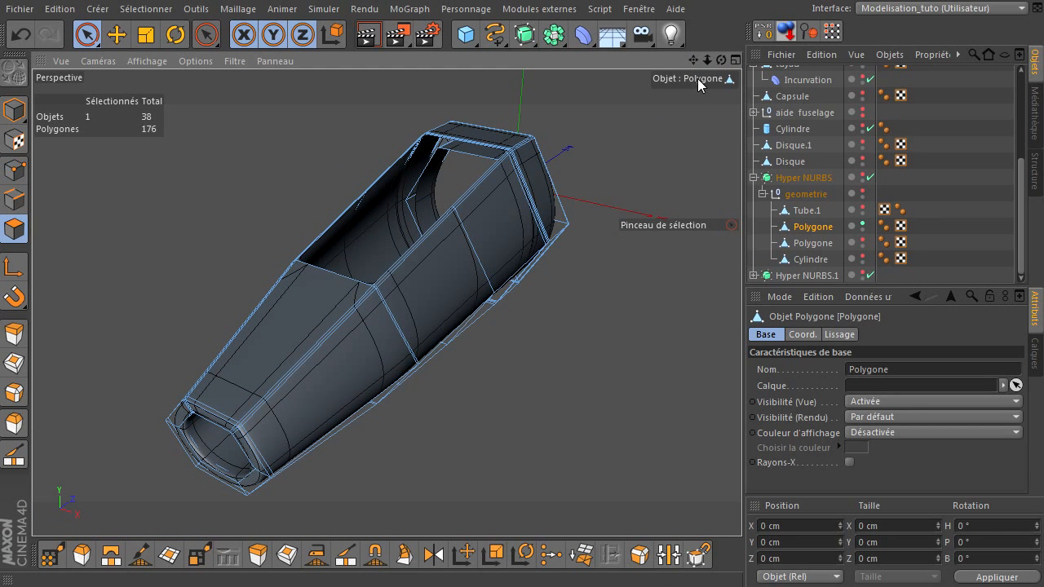
left_click_drag(720, 61, 741, 404)
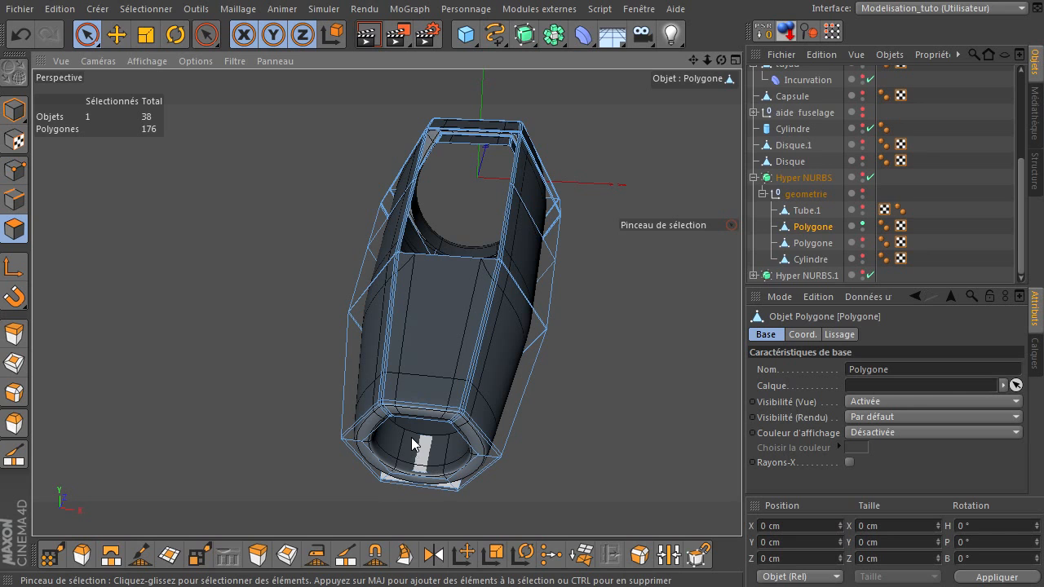
left_click_drag(722, 61, 701, 106)
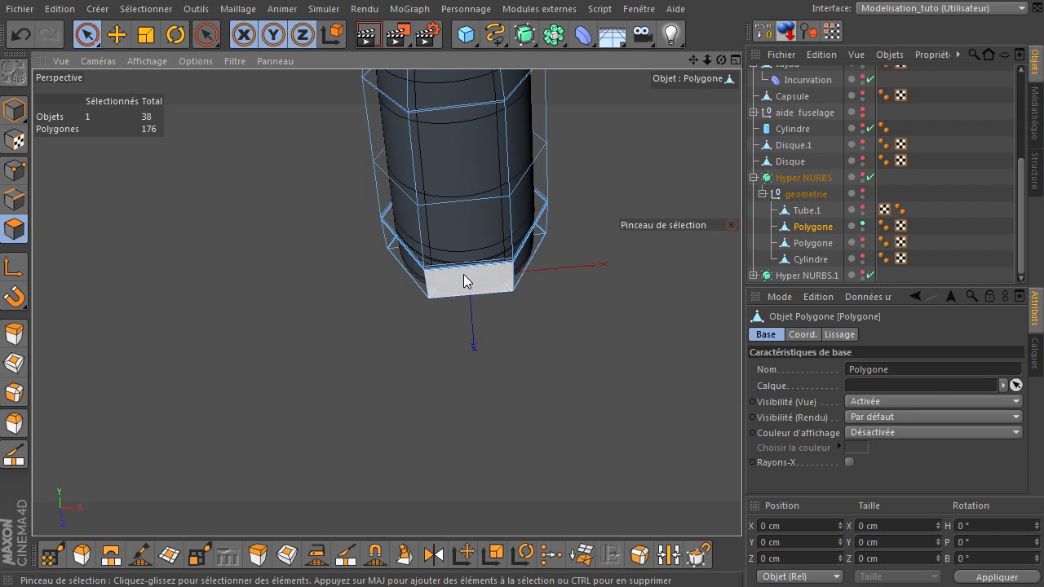
left_click_drag(724, 61, 736, 407)
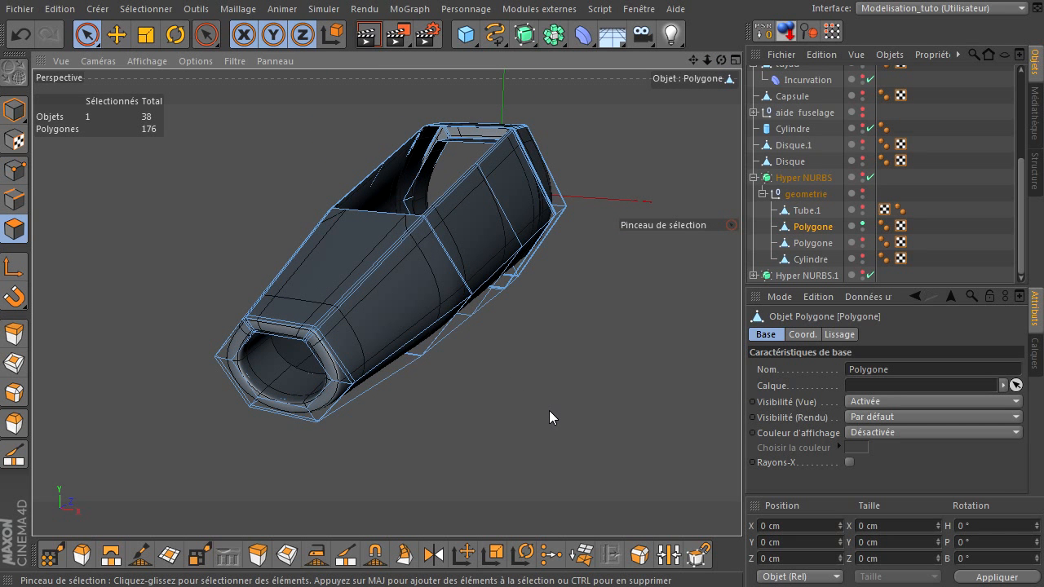
key("k")
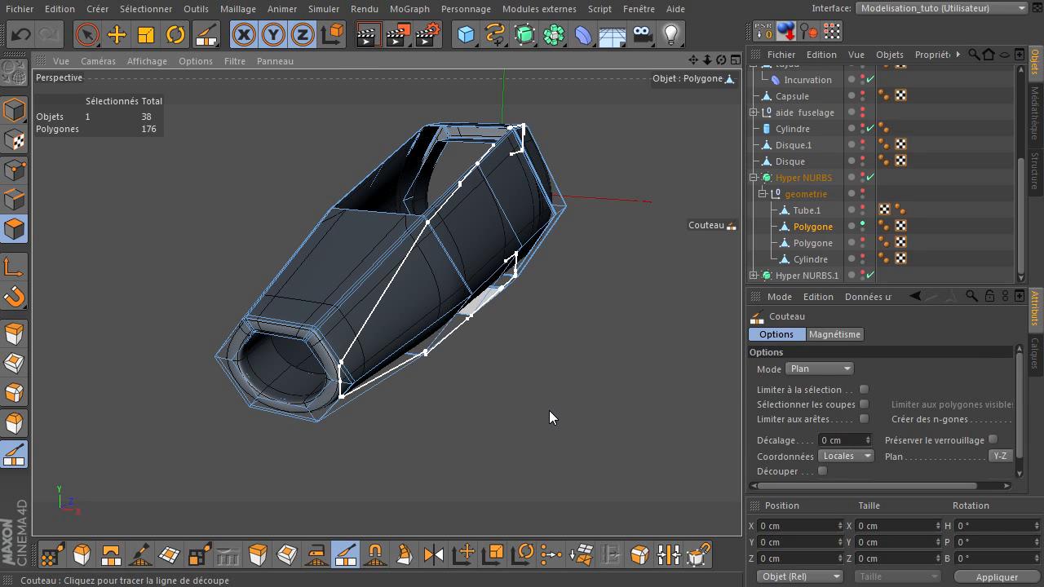
left_click(848, 372)
left_click(824, 430)
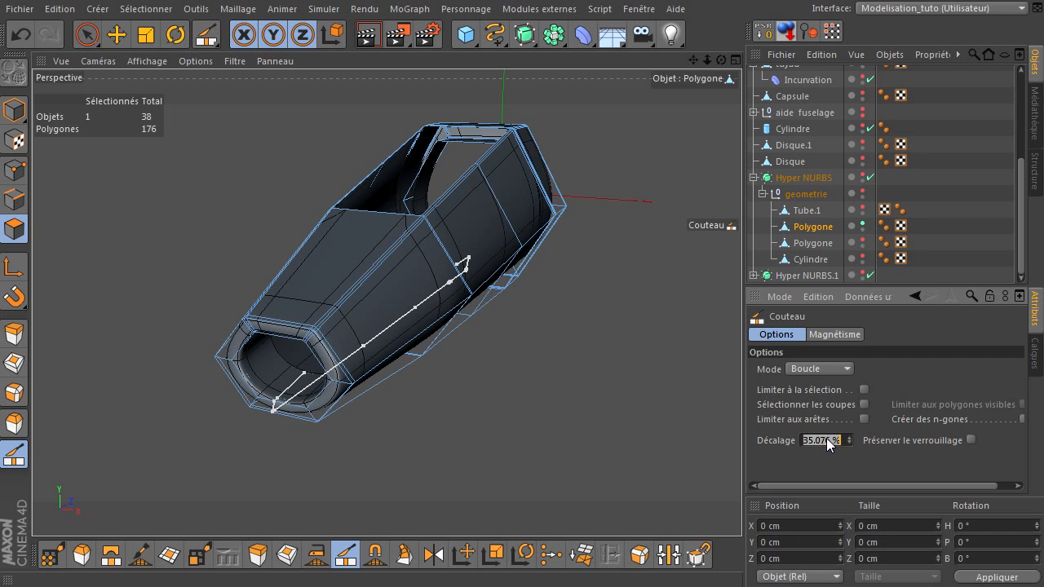
key("Return")
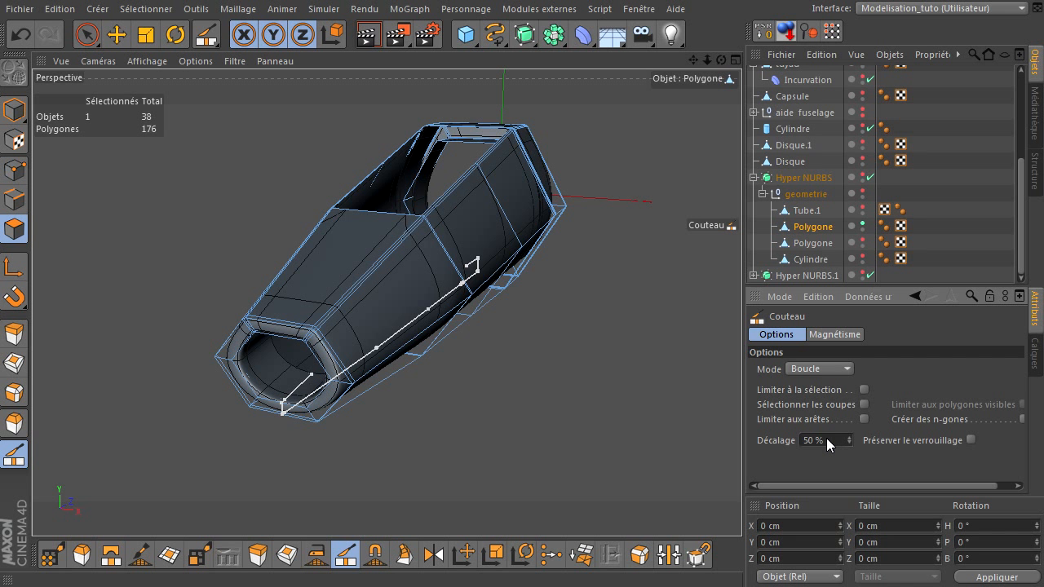
left_click(614, 412)
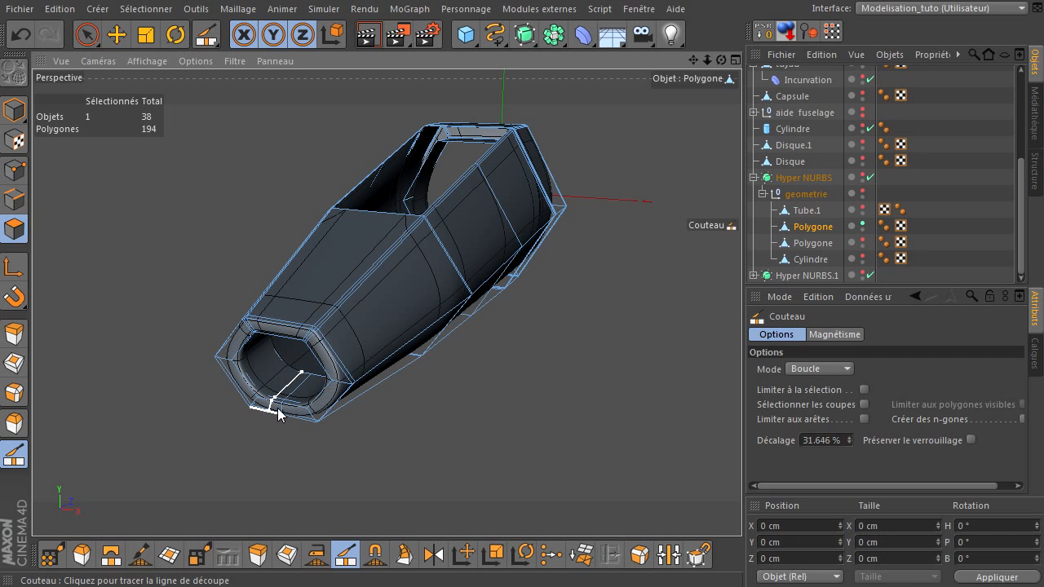
left_click_drag(408, 252, 546, 297, "alt")
left_click_drag(741, 404, 657, 188, "alt")
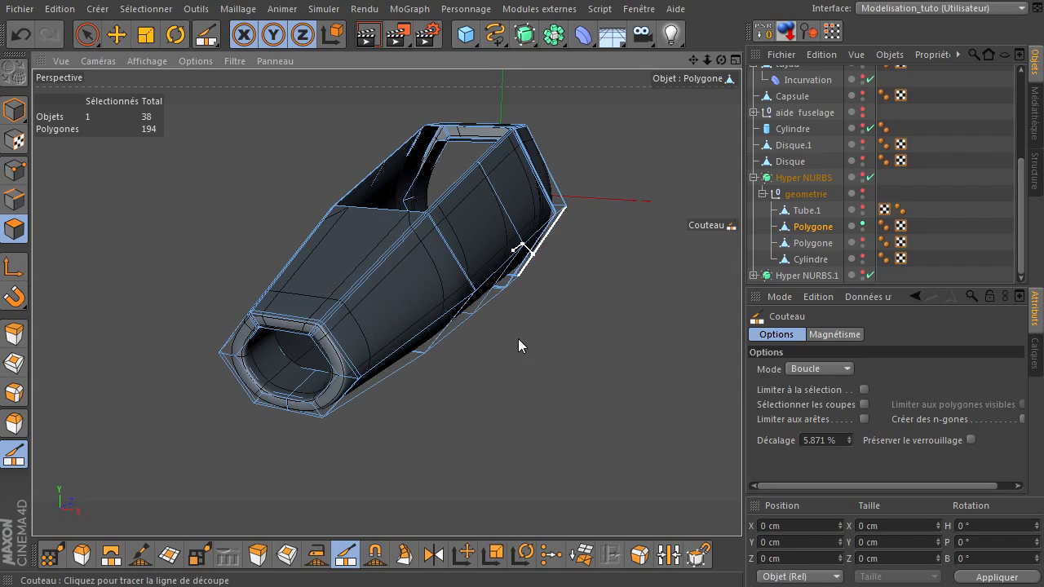
left_click(88, 34)
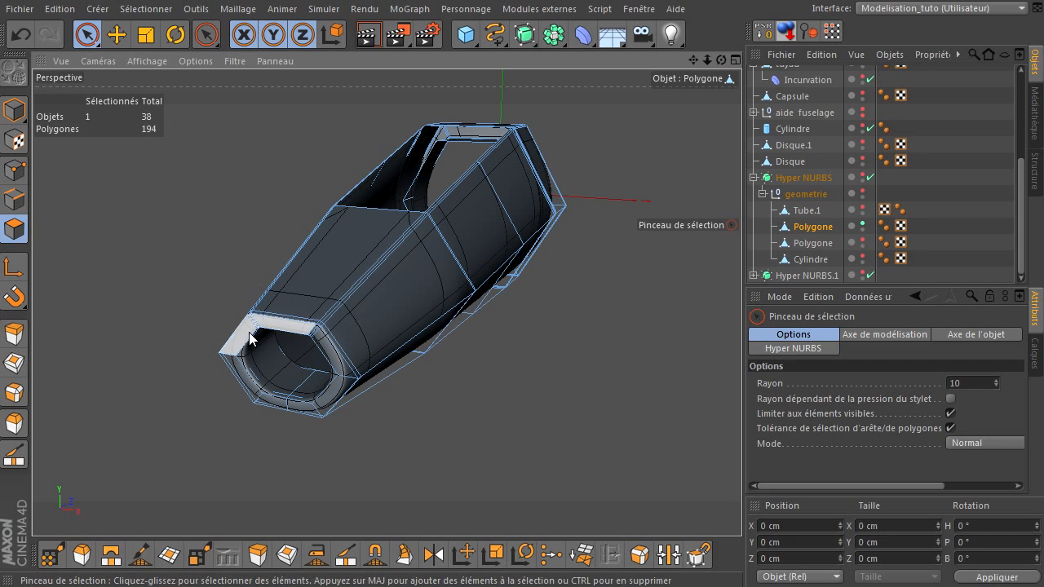
Switch the interface to the BP UV Edit_tuto layout and turn off the UV mesh display in the texture view
left_click(946, 10)
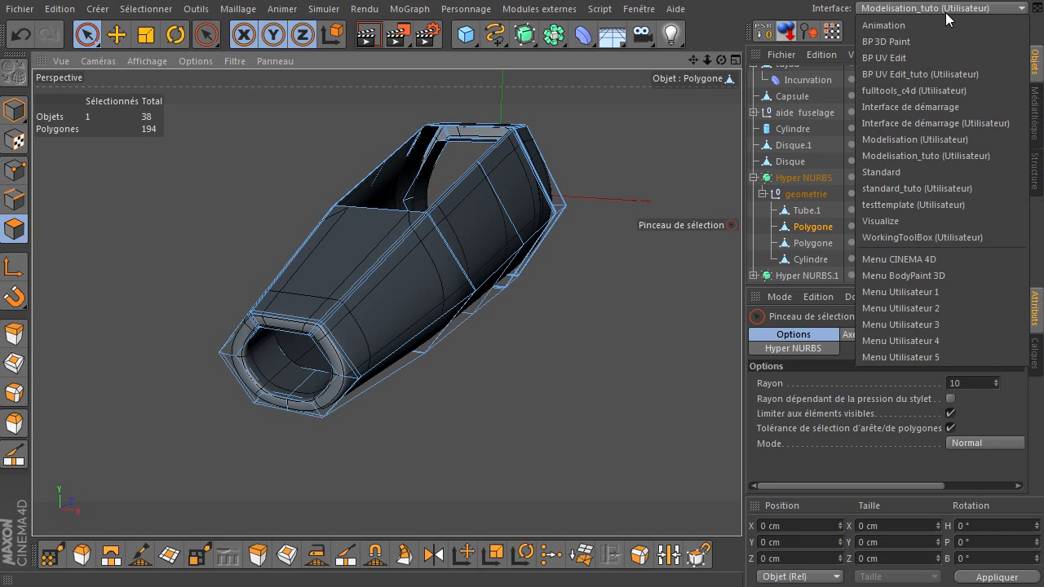
left_click(934, 75)
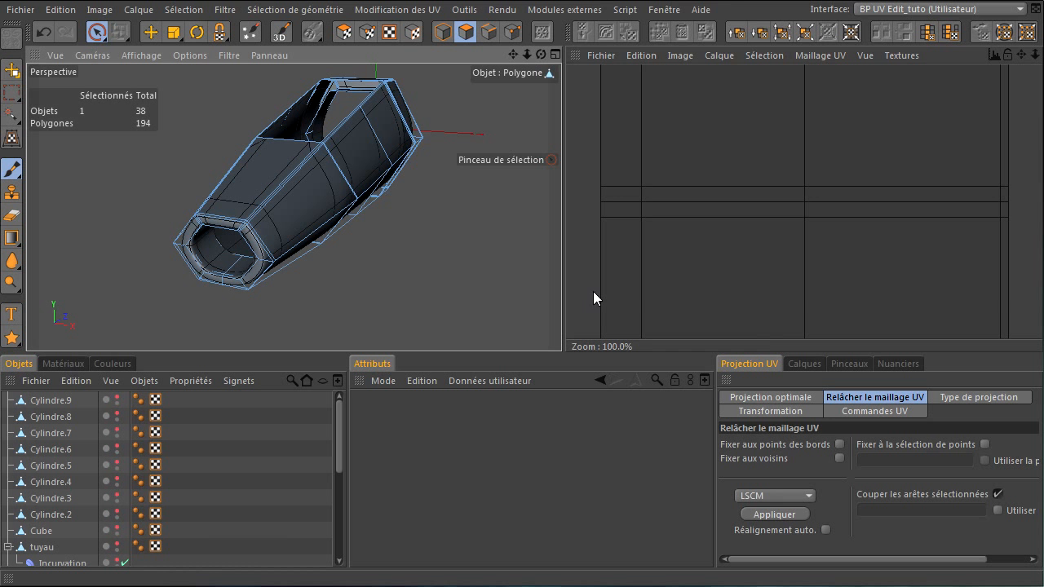
left_click(839, 57)
left_click(844, 78)
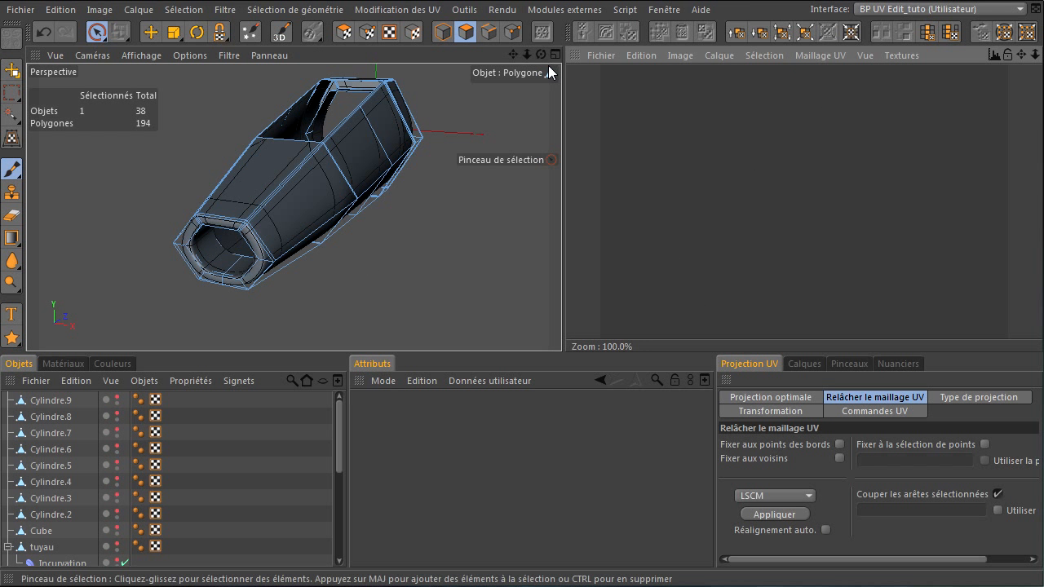
left_click_drag(512, 57, 561, 350)
left_click_drag(512, 57, 561, 350)
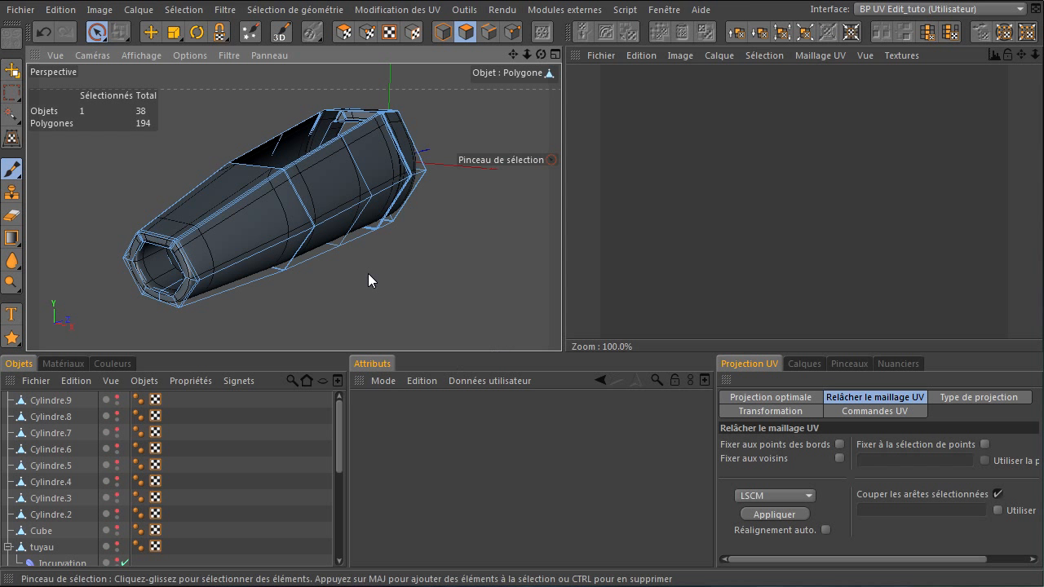
Start the paint setup wizard with only the fuselage Polygone under Hyper NURBS > geometrie included, and proceed to the UV parameters
left_click(249, 34)
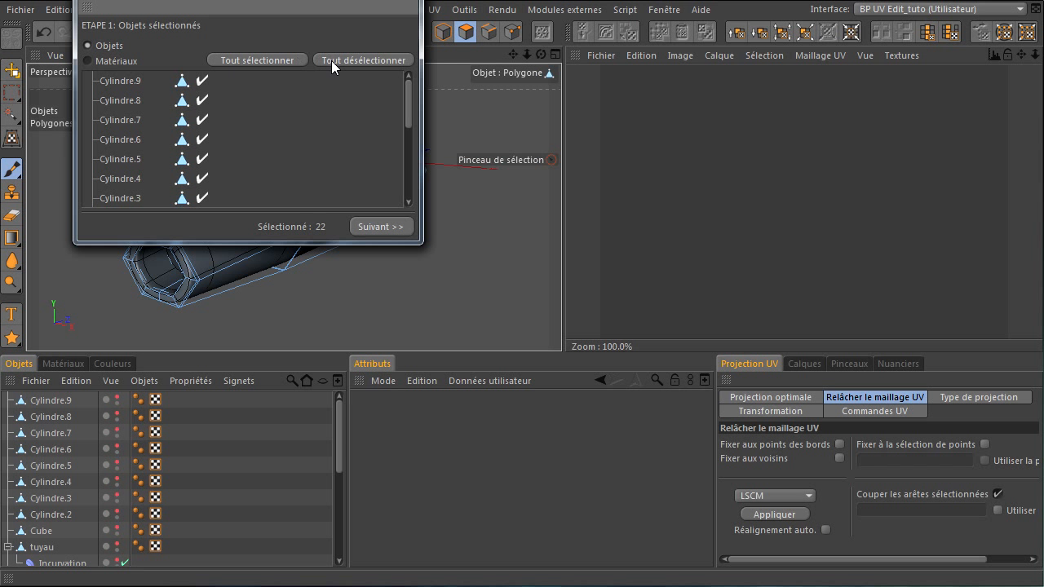
left_click(331, 61)
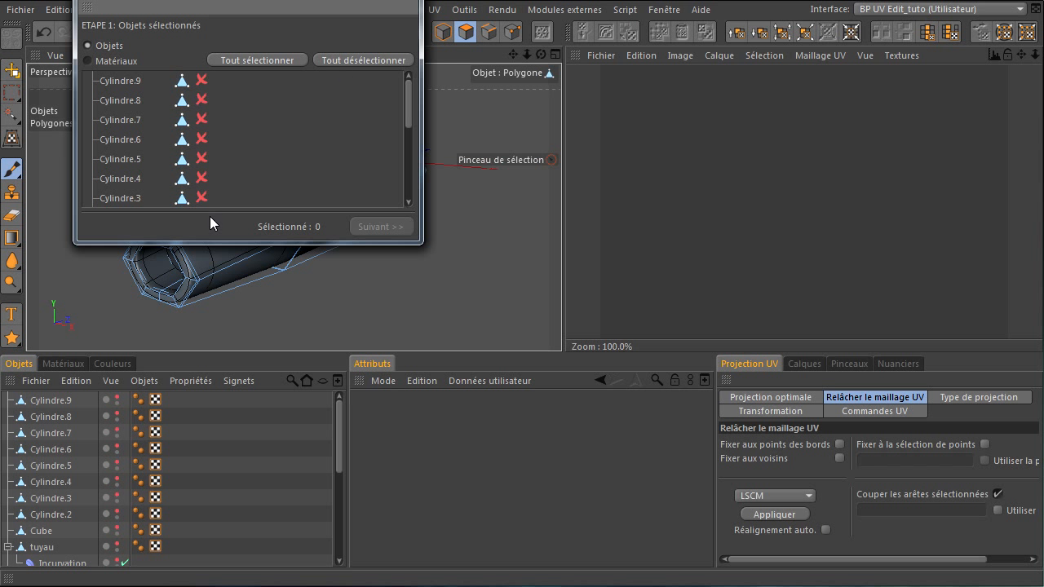
left_click_drag(407, 102, 412, 188)
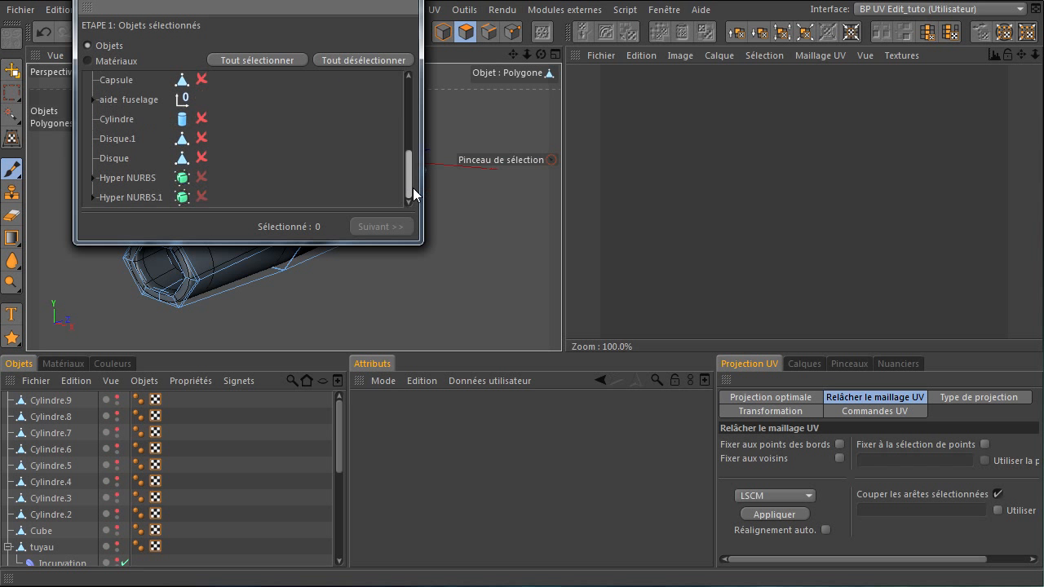
left_click(93, 178)
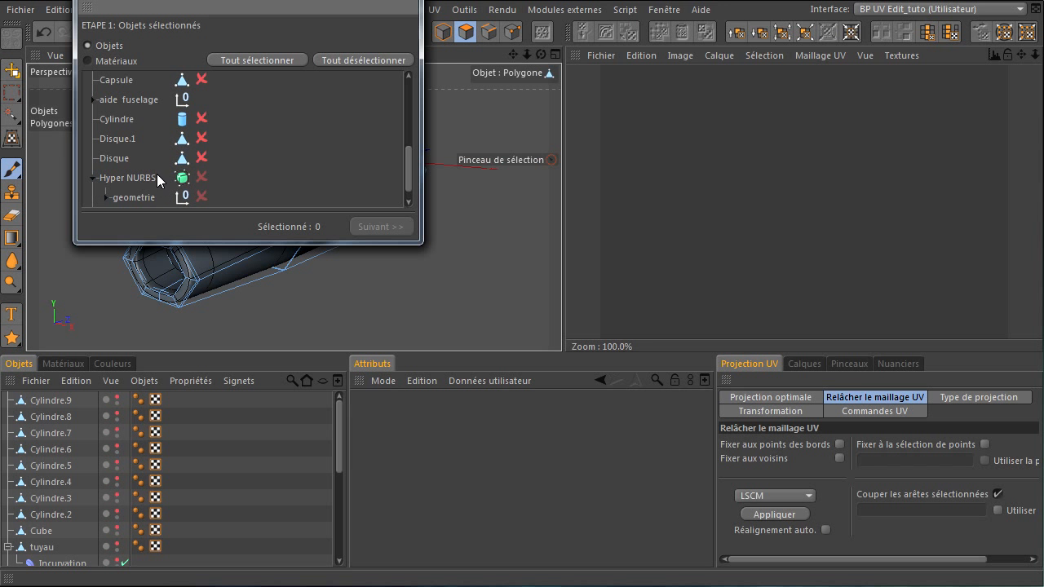
scroll(111, 195, "down", 1)
left_click(105, 181)
scroll(144, 174, "down", 3)
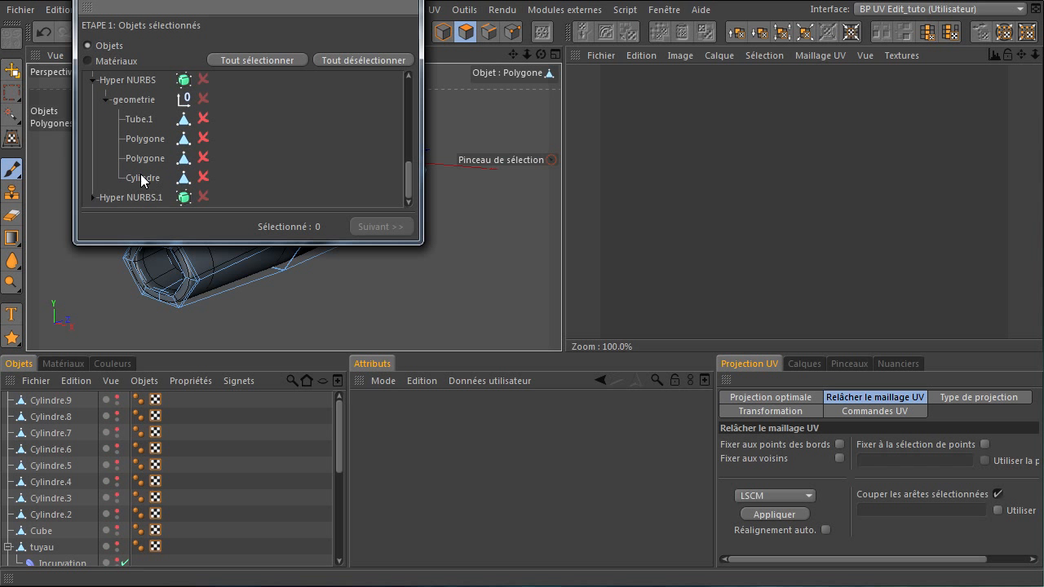
left_click(148, 139)
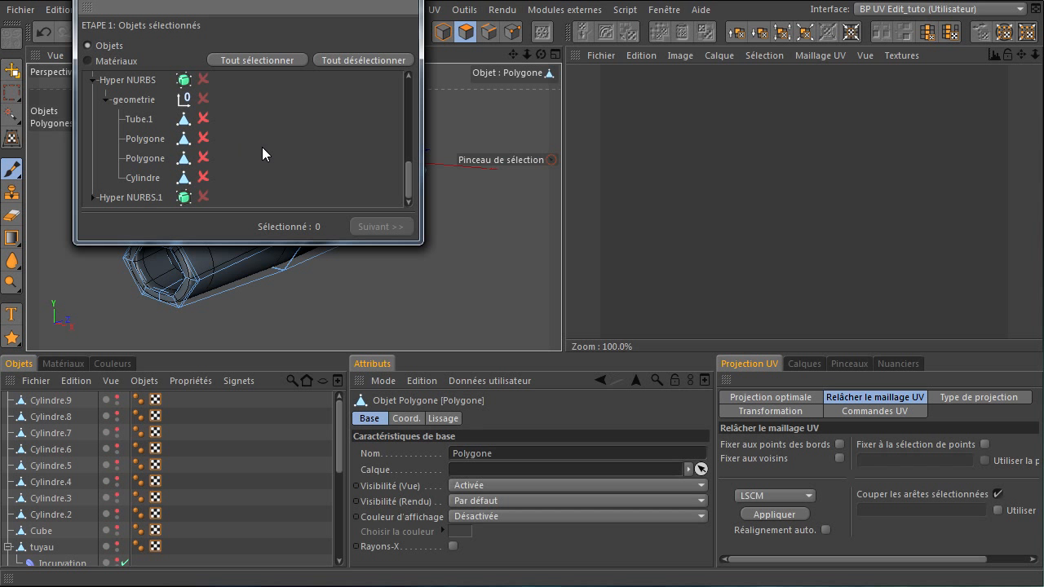
left_click(203, 139)
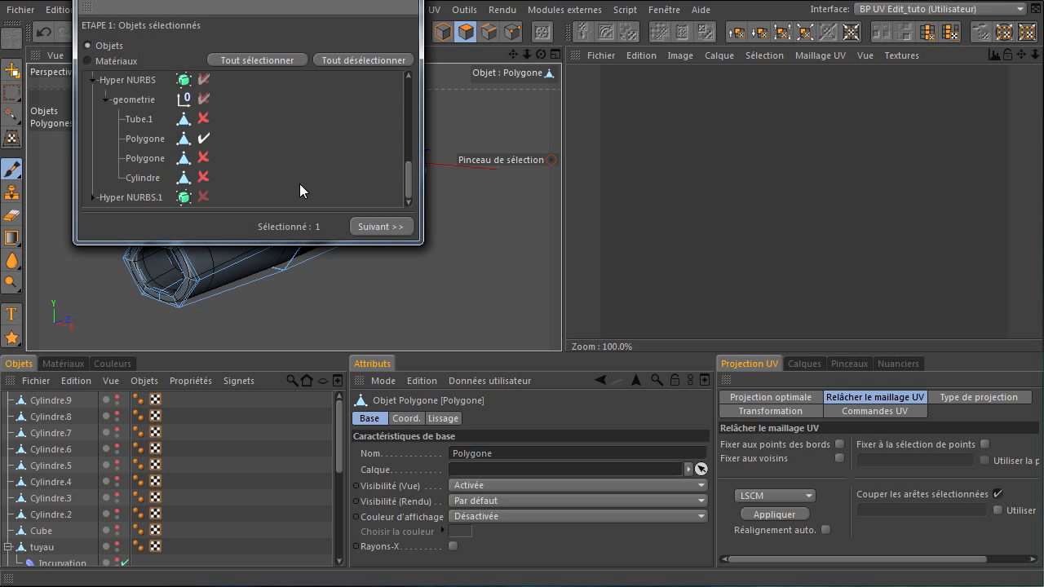
left_click(381, 227)
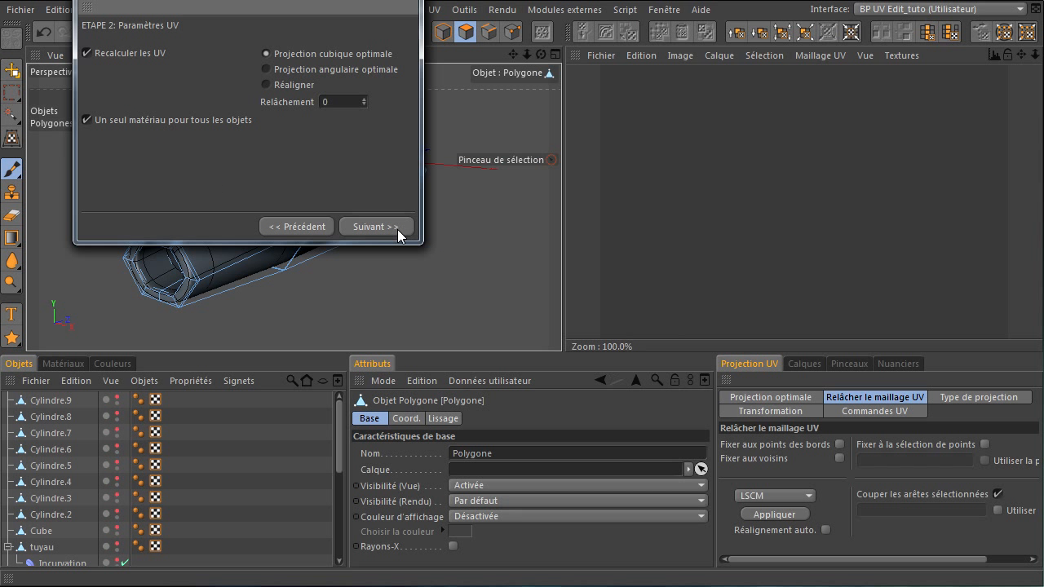
Accept optimal cubic projection, set the colour texture size to 4096 x 4096 without automatic size interpolation, and complete the wizard
left_click(395, 227)
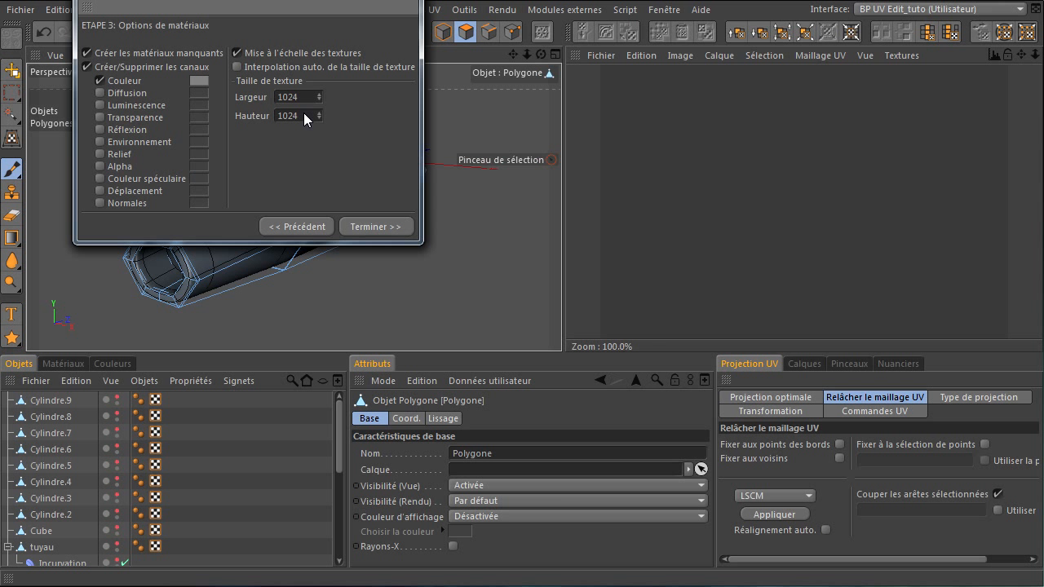
left_click(268, 67)
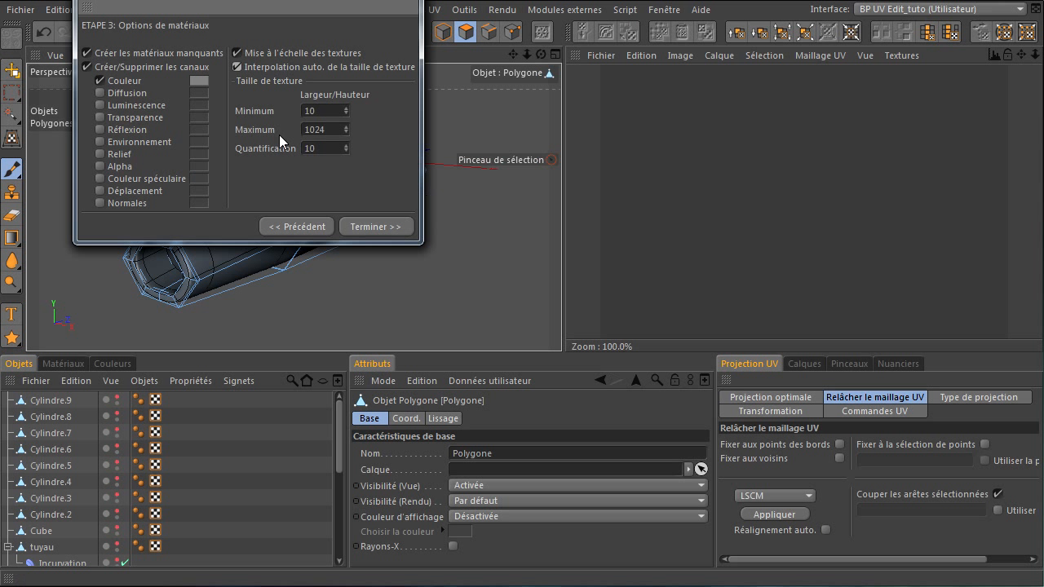
left_click(246, 70)
left_click(312, 95)
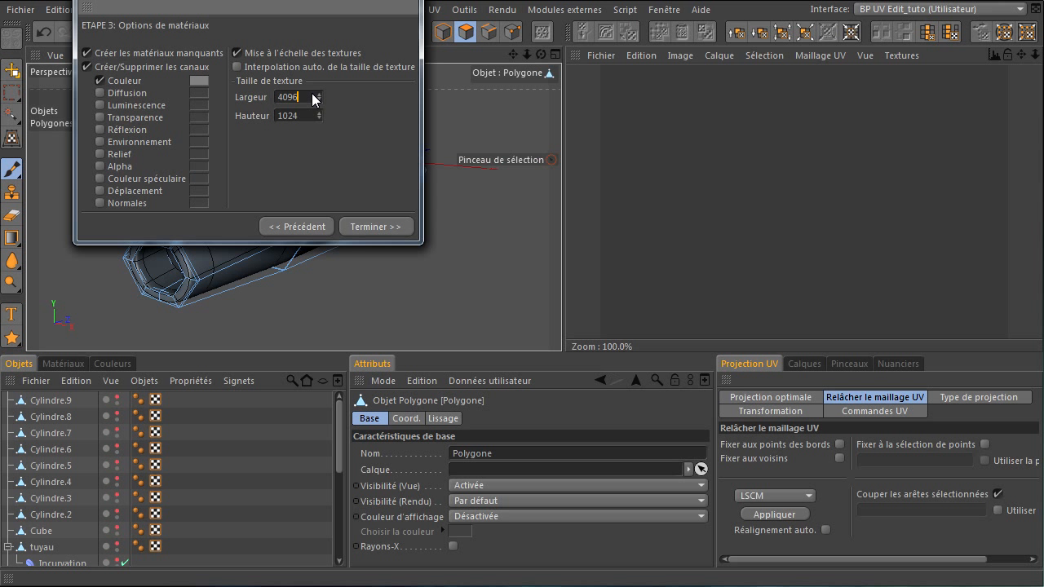
left_click(308, 116)
type("4096")
left_click(370, 227)
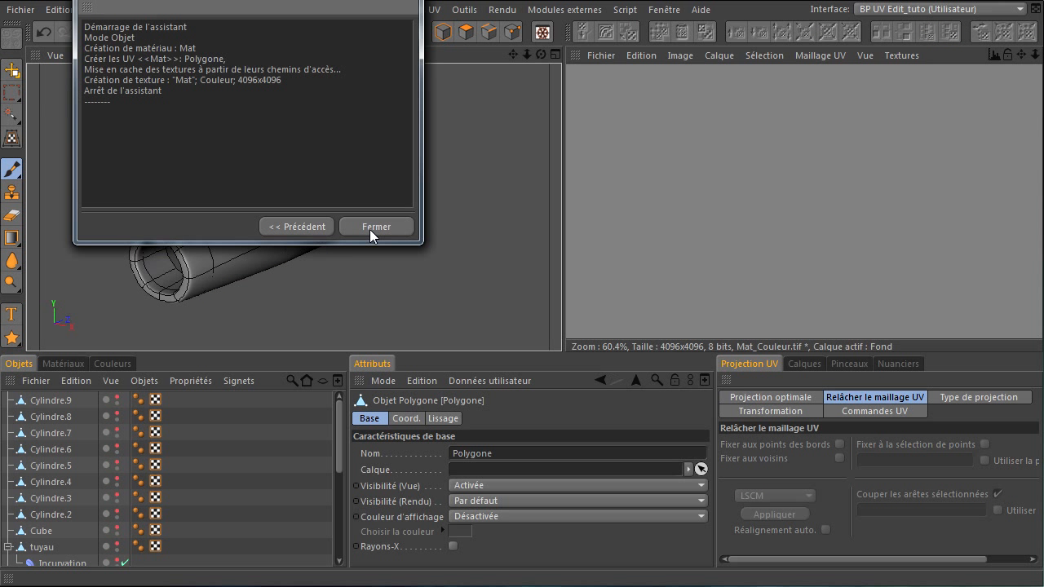
left_click(376, 226)
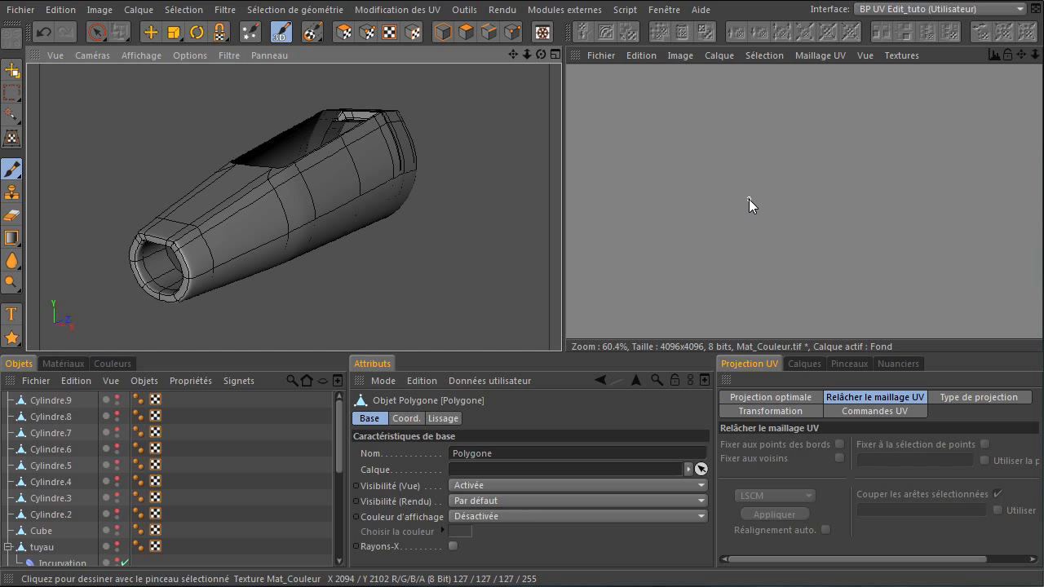
Display the fuselage's UV mesh and fit the whole texture in the UV view
left_click(837, 55)
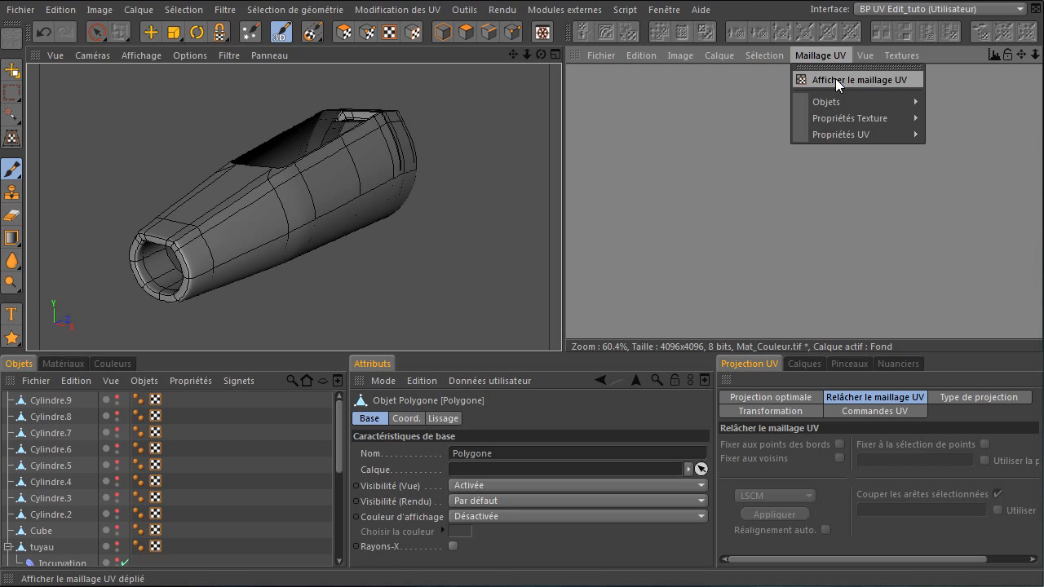
left_click(835, 80)
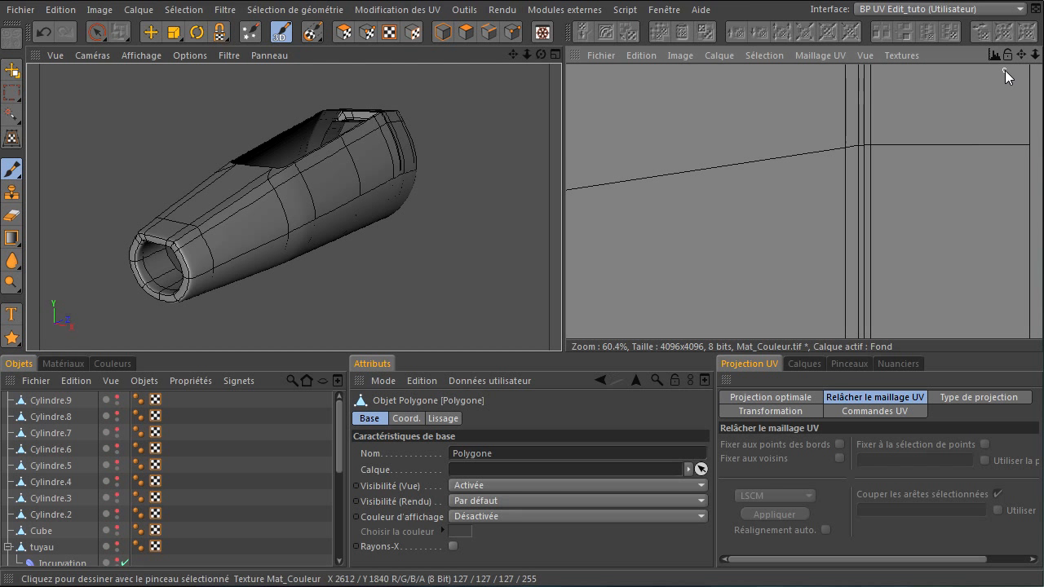
left_click_drag(1034, 57, 774, 338)
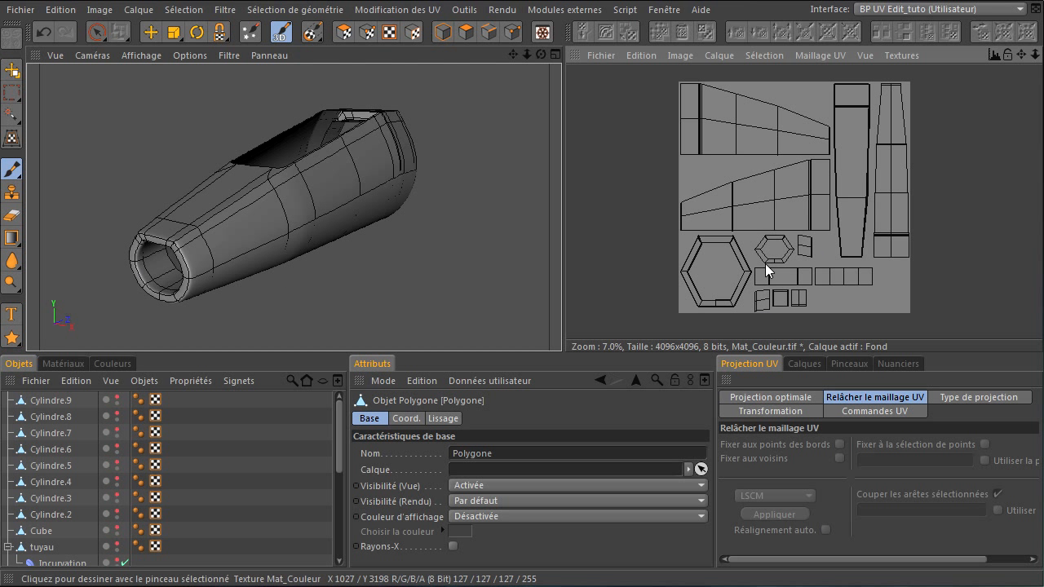
Orient the fuselage in a three-quarter side view and apply a Frontale projection to its UV polygons
left_click_drag(540, 54, 561, 350)
left_click_drag(542, 58, 444, 87)
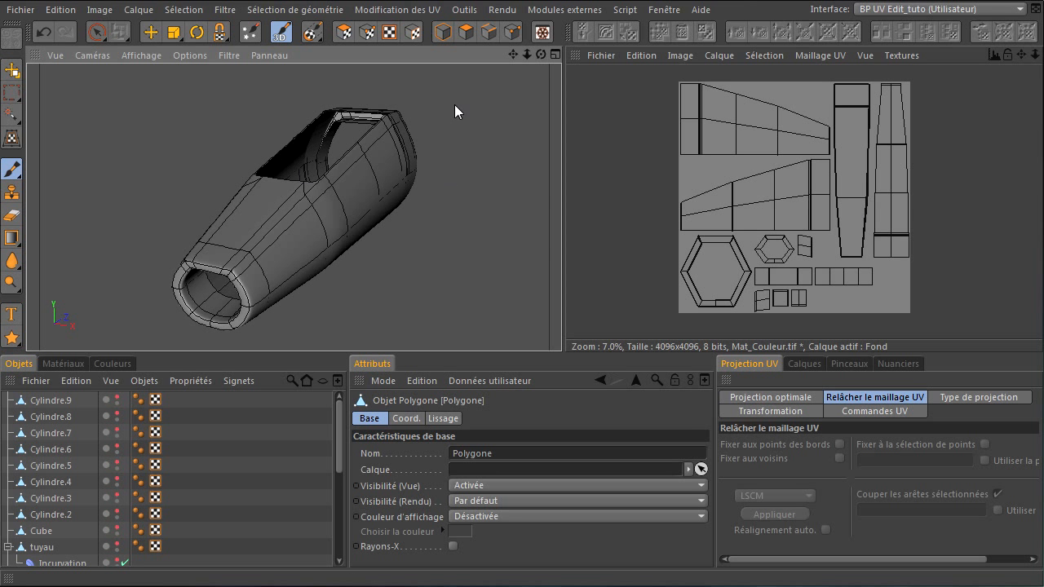
left_click_drag(539, 57, 566, 351)
left_click_drag(524, 57, 558, 353)
left_click(949, 397)
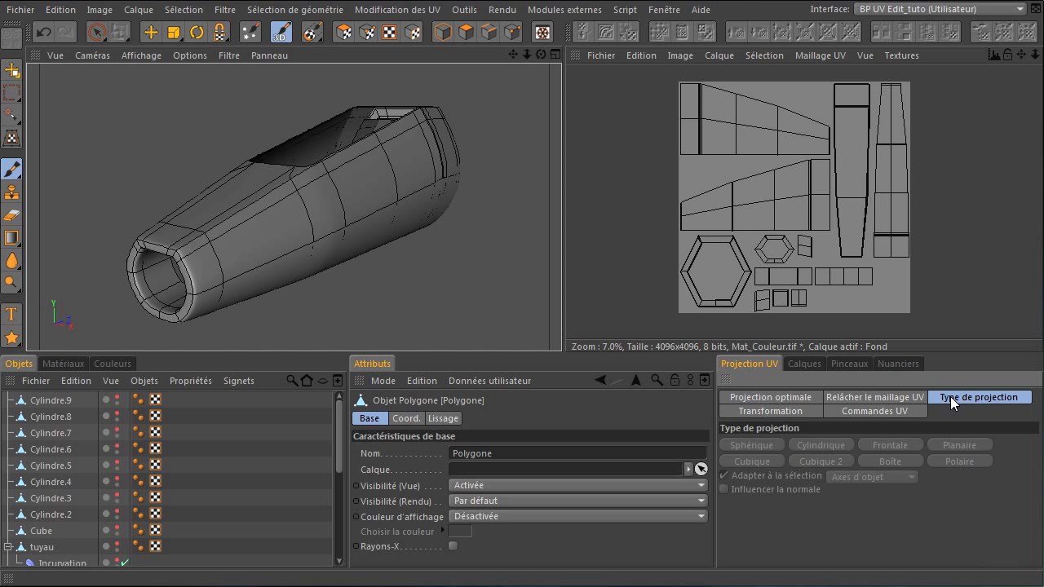
left_click(345, 37)
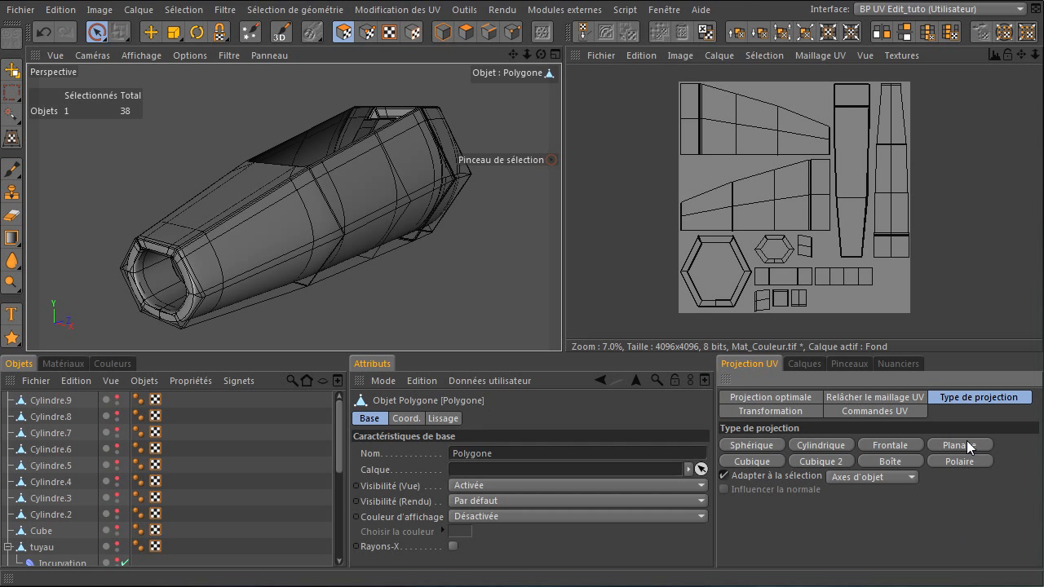
left_click(895, 447)
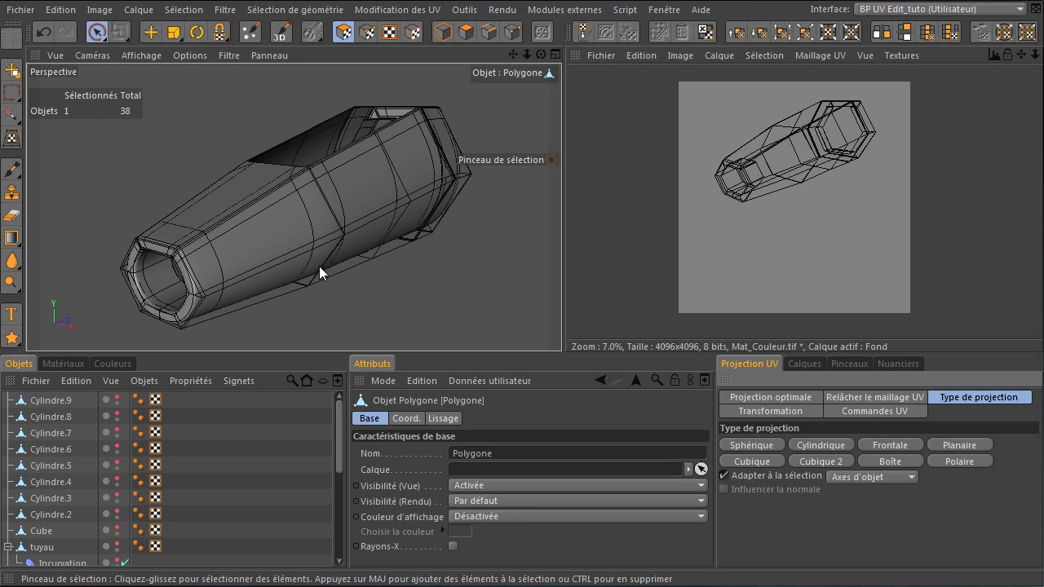
In edge mode, enable Arrêter aux délimitations for loop selection and select the lengthwise edge loop along the fuselage's underside
left_click(483, 32)
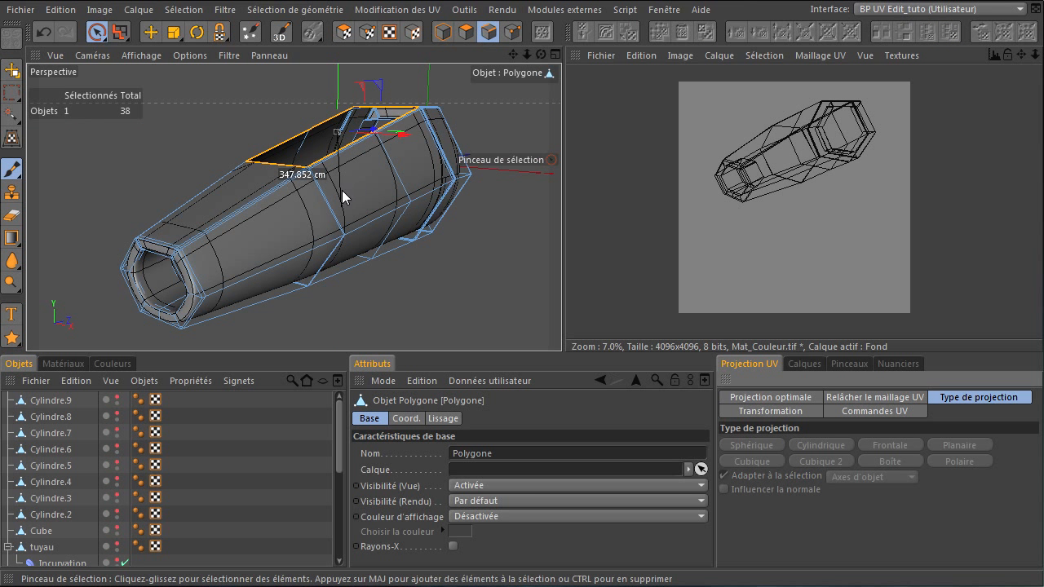
key("u")
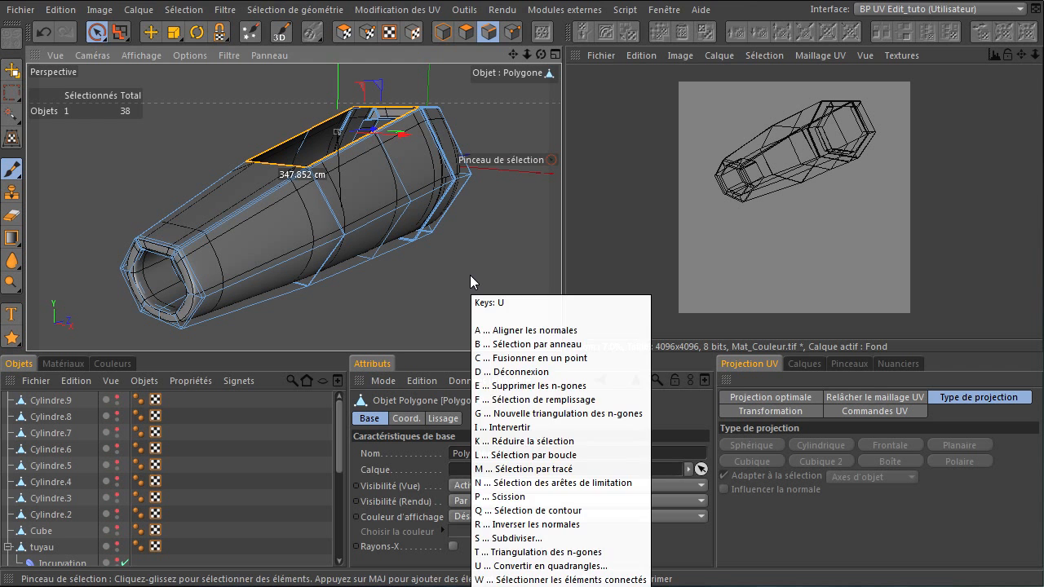
key("l")
left_click_drag(513, 56, 532, 34)
left_click(202, 279)
left_click_drag(542, 56, 529, 342)
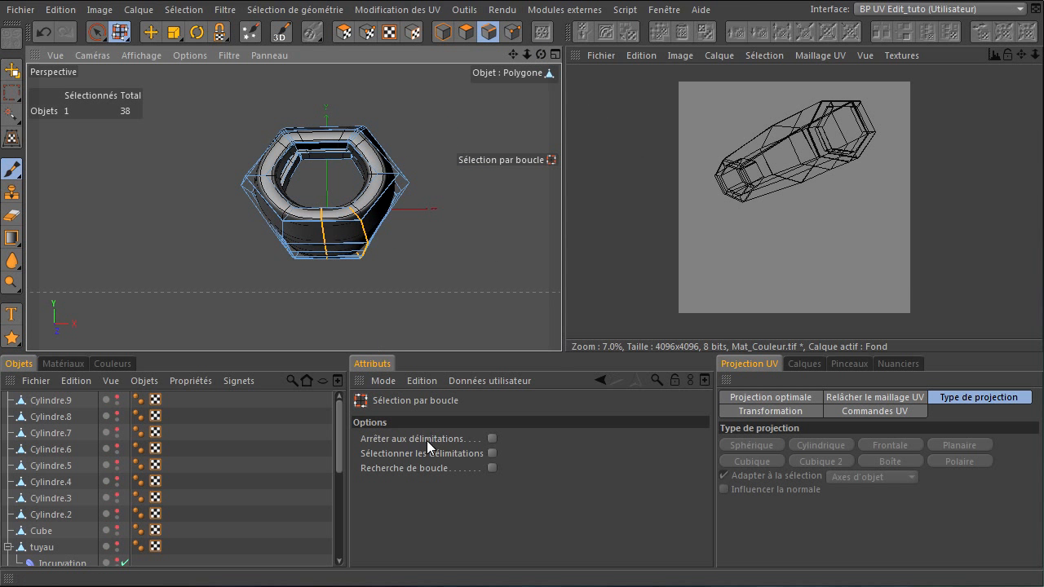
left_click(491, 438)
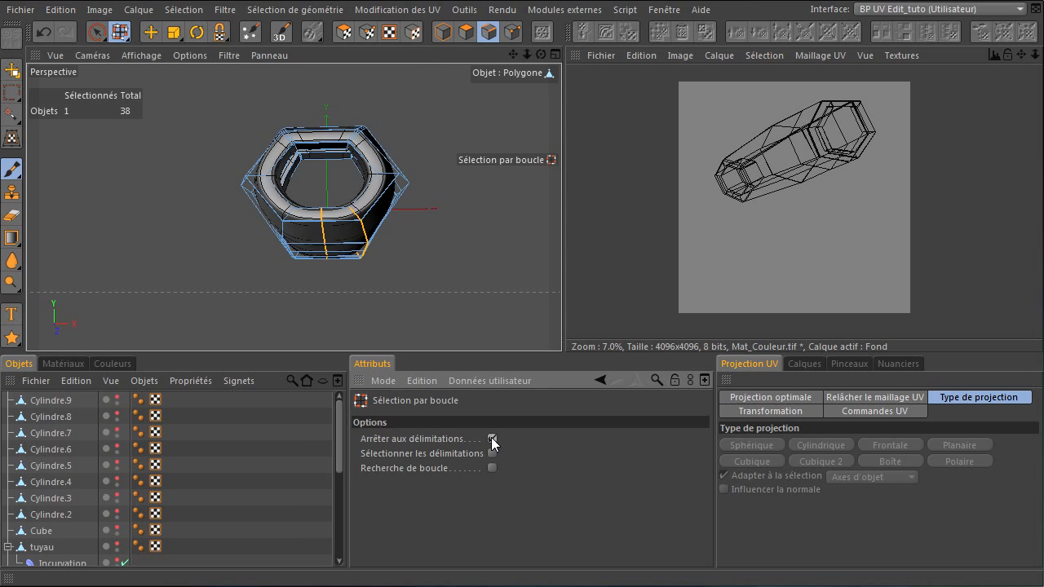
left_click_drag(539, 55, 378, 223)
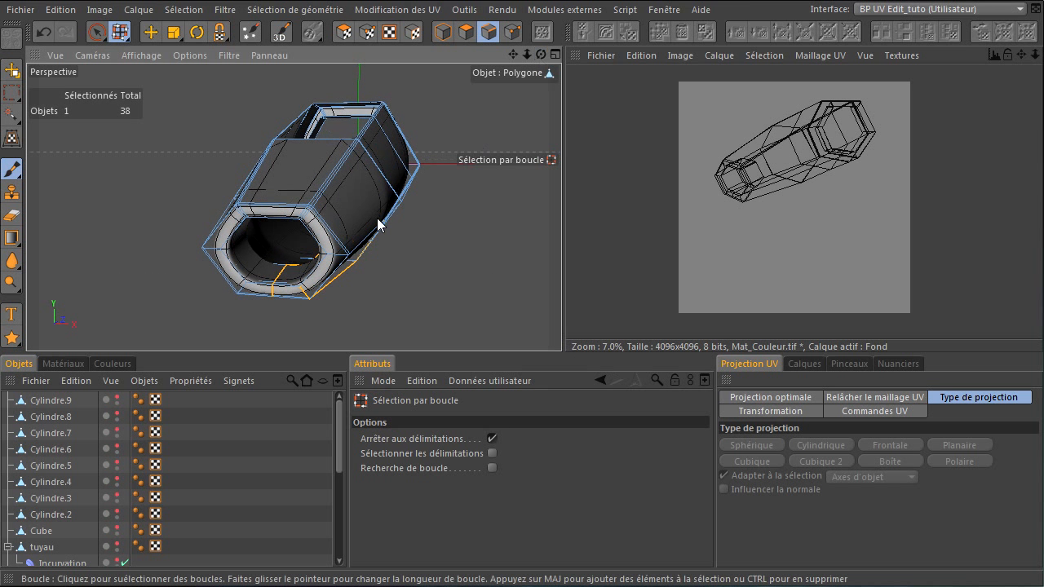
left_click(281, 284)
Add the outer and inner rim edge loops of the fuselage's narrow opening to the selection, turning off Hyper NURBS smoothing
left_click_drag(537, 56, 561, 351)
left_click_drag(527, 53, 561, 351)
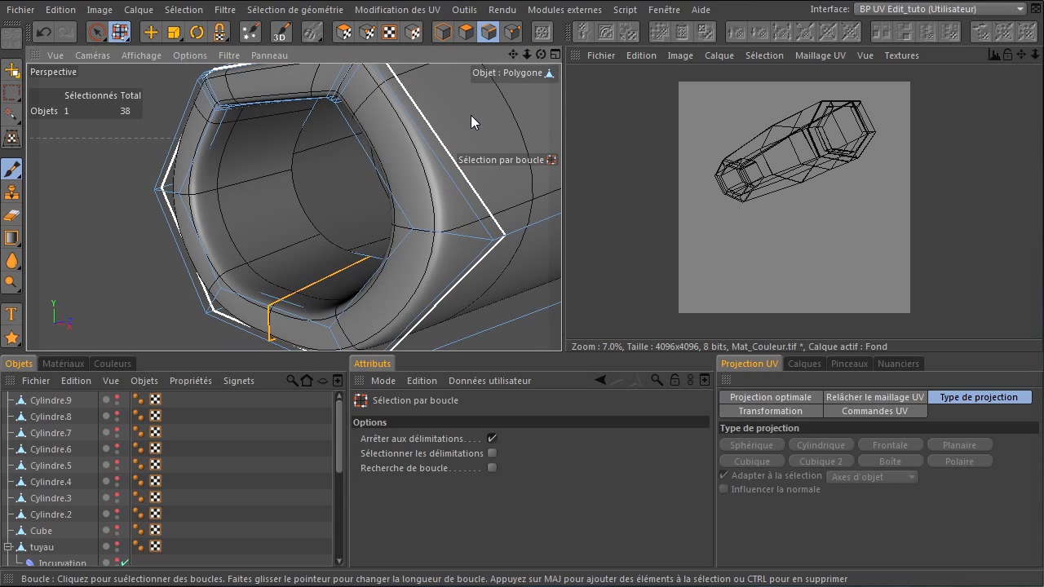
left_click(425, 148, "shift")
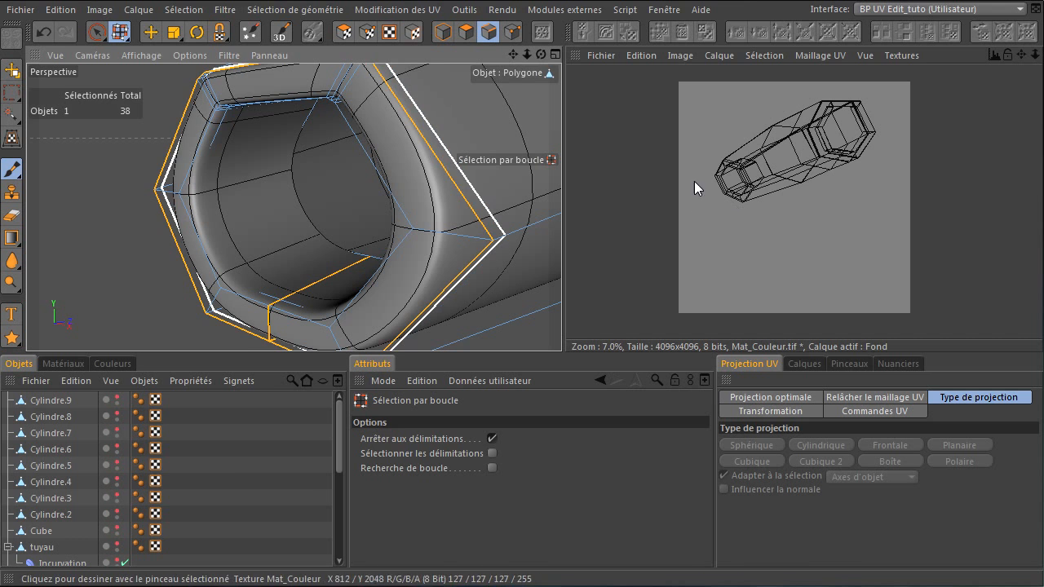
mouse_move(526, 55)
left_mouse_down()
mouse_move(539, 54)
mouse_move(525, 58)
left_mouse_up()
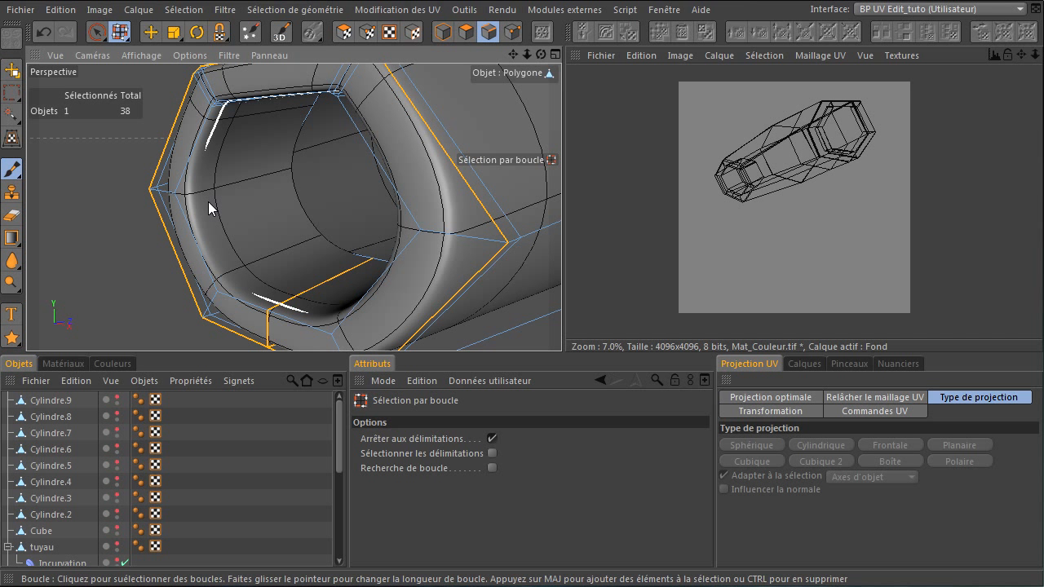
key("q")
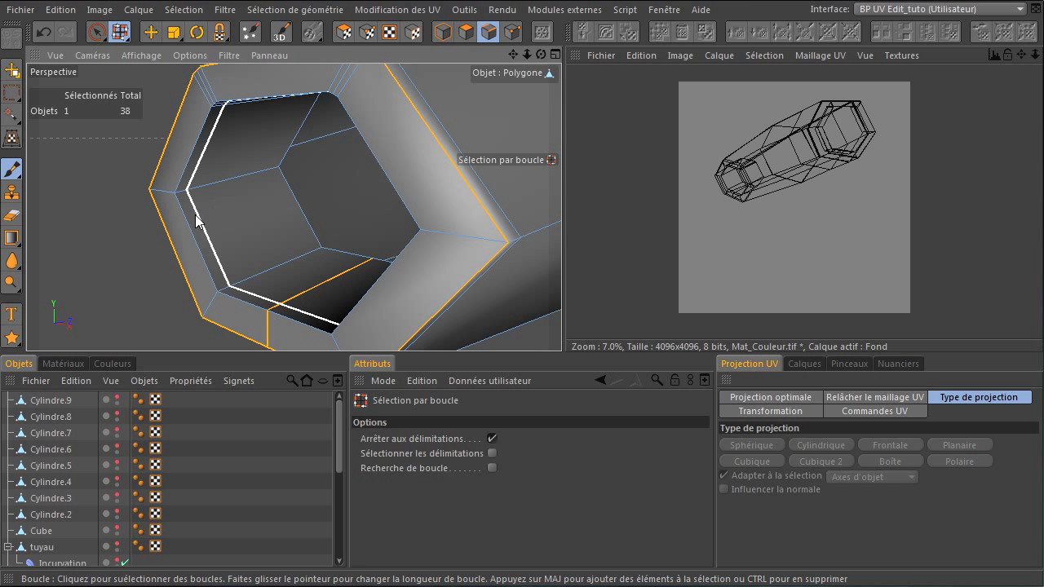
left_click(190, 224, "shift")
key("q")
Add the edge loops inside and outside the fuselage's wide end to the selection
left_click_drag(541, 55, 560, 351)
left_click_drag(527, 54, 561, 350)
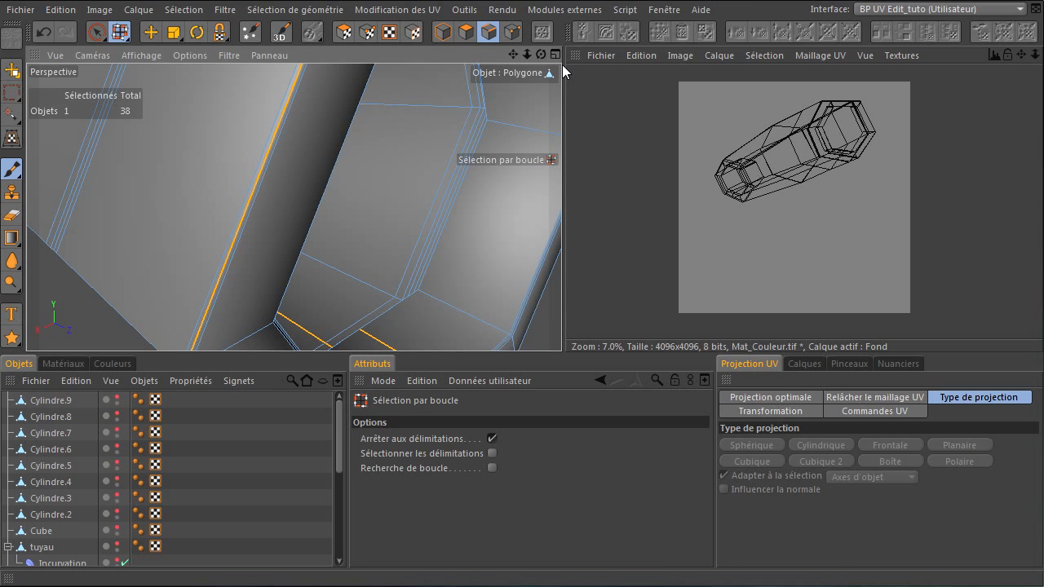
left_click_drag(541, 60, 560, 351)
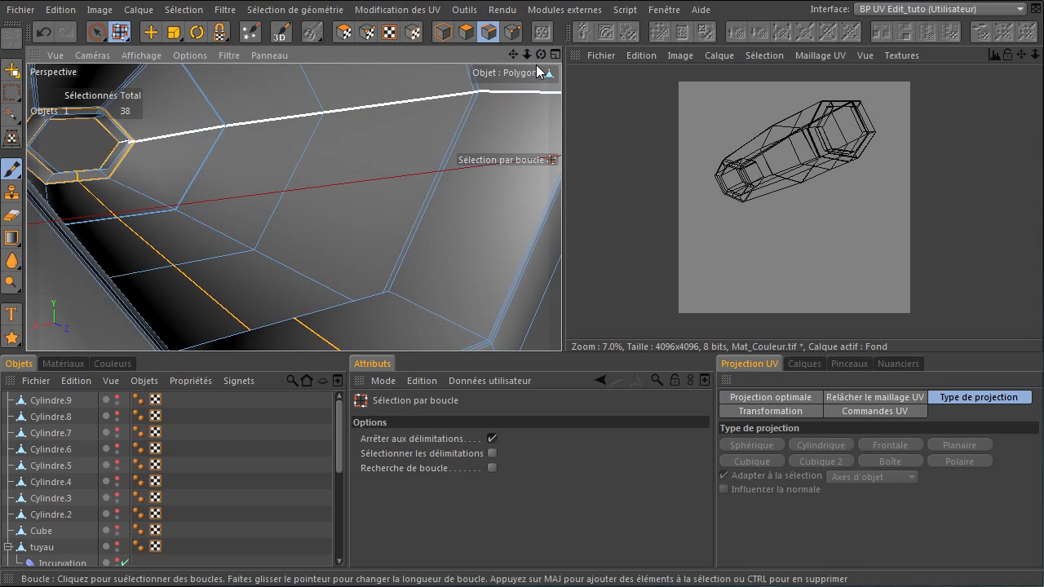
left_click_drag(513, 55, 561, 351)
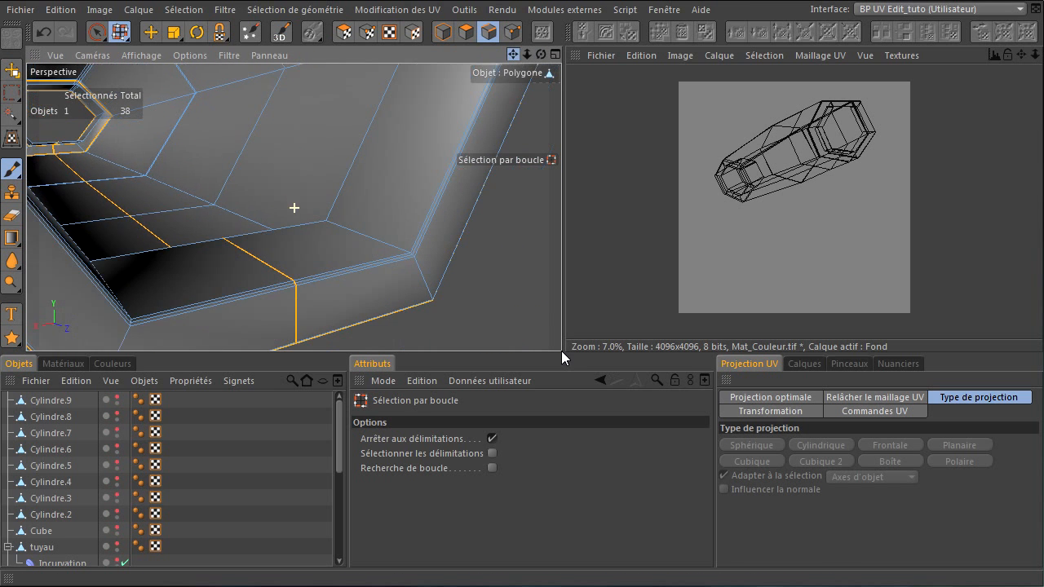
left_click(445, 181, "shift")
left_click_drag(541, 55, 561, 350)
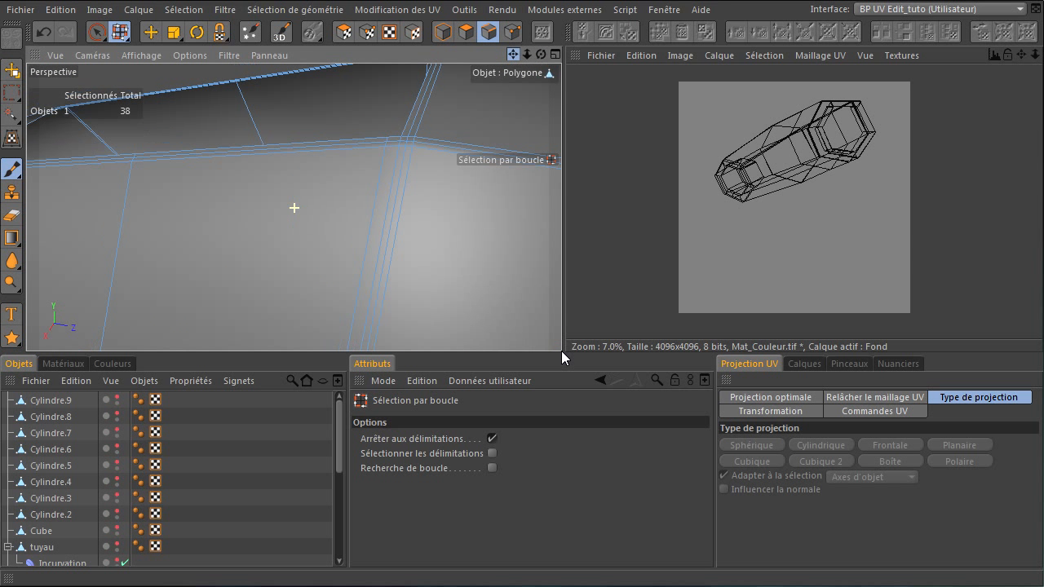
left_click(385, 157)
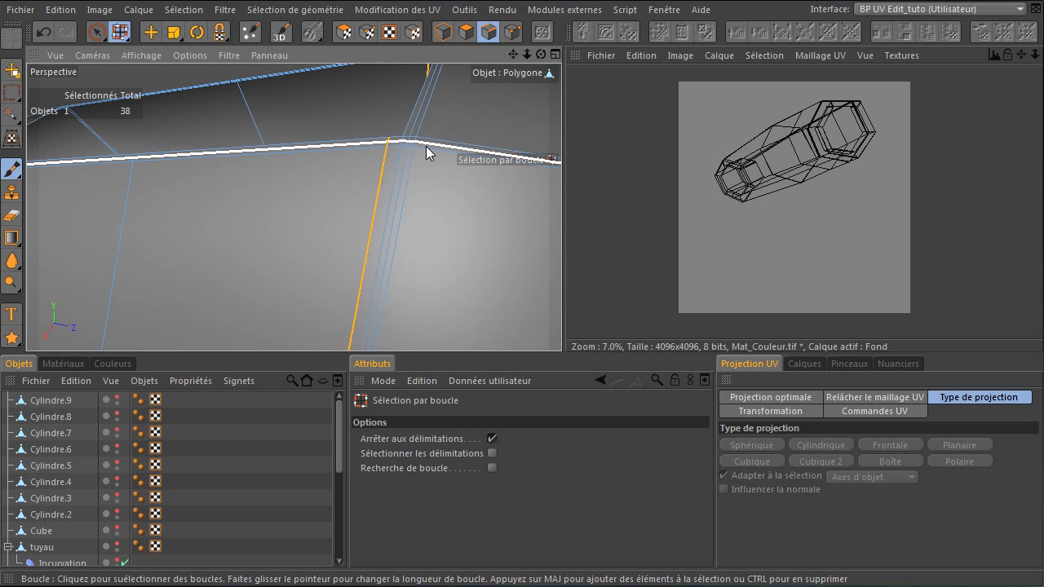
Relax the fuselage's UV mesh with LSCM, using Couper les arêtes sélectionnées to cut along the selected edges
scroll(423, 146, "down", 4)
scroll(423, 146, "down", 1)
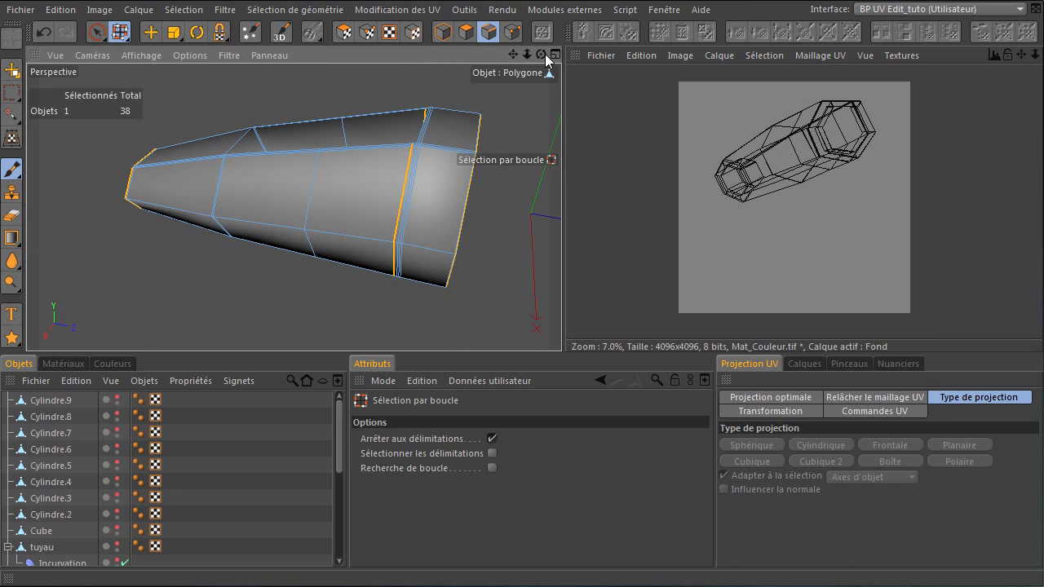
left_click_drag(540, 55, 529, 94)
left_click_drag(541, 53, 561, 351)
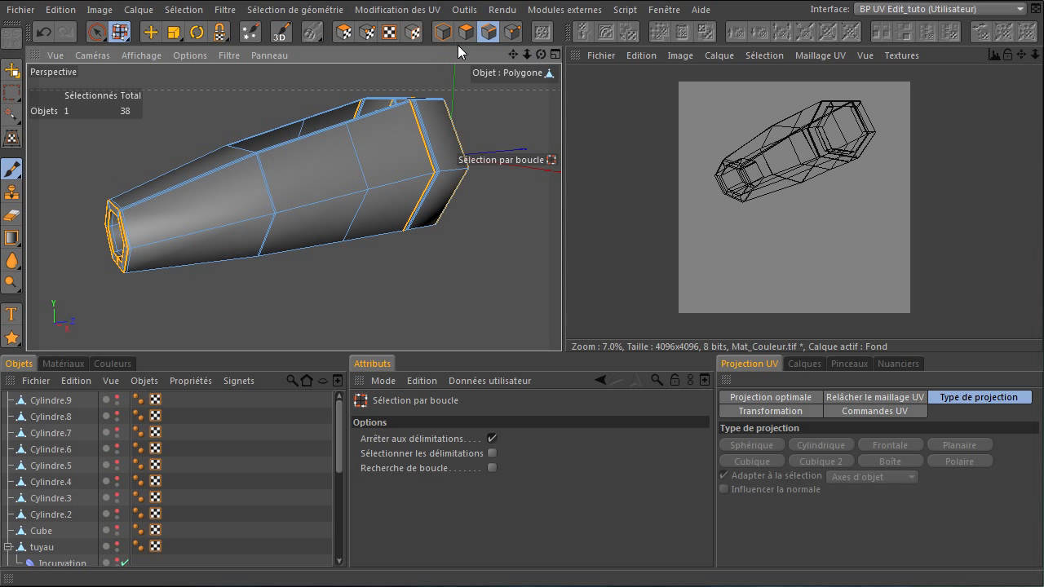
left_click(344, 34)
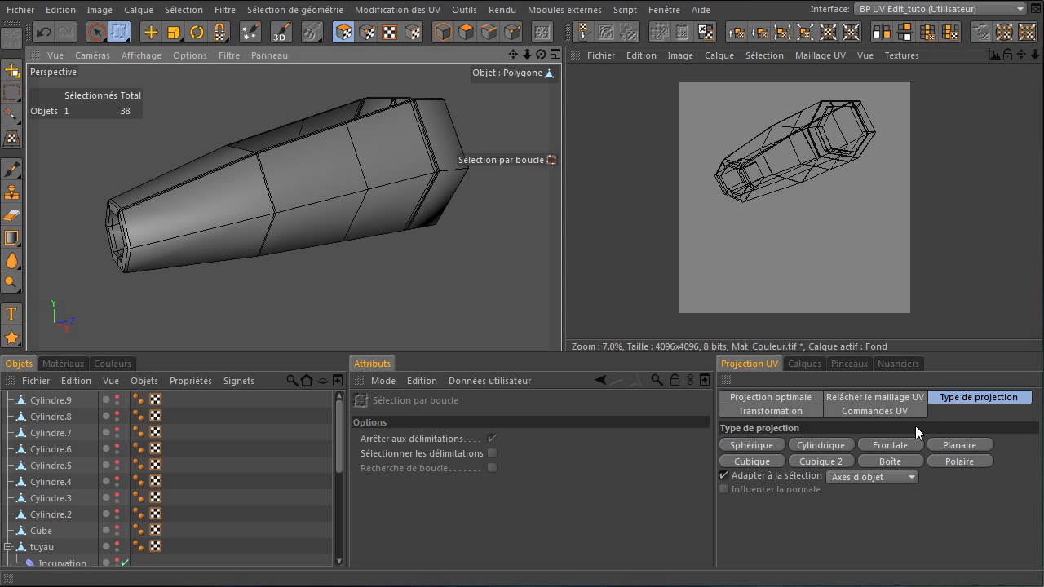
left_click(900, 399)
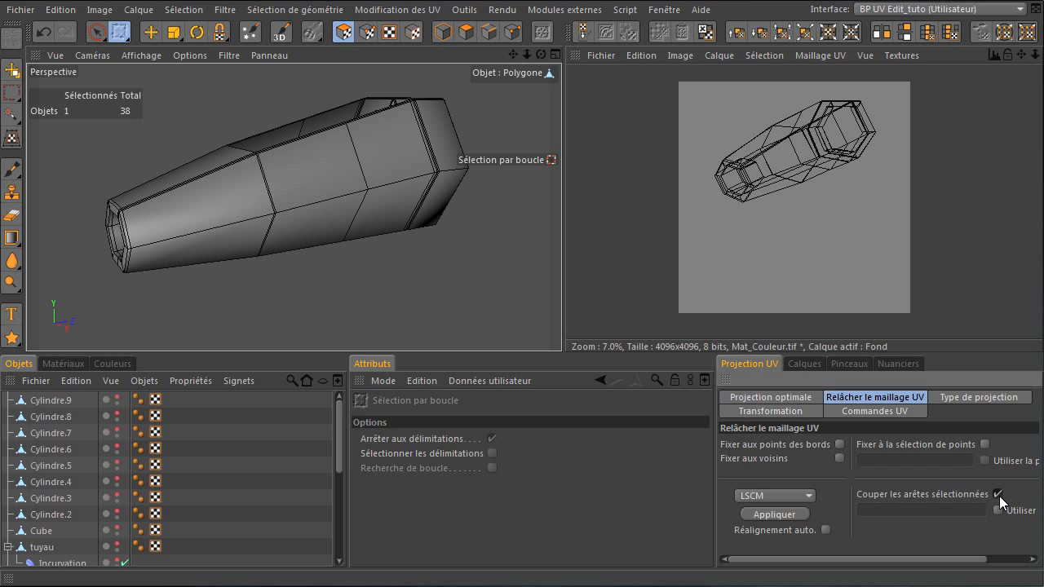
left_click(750, 514)
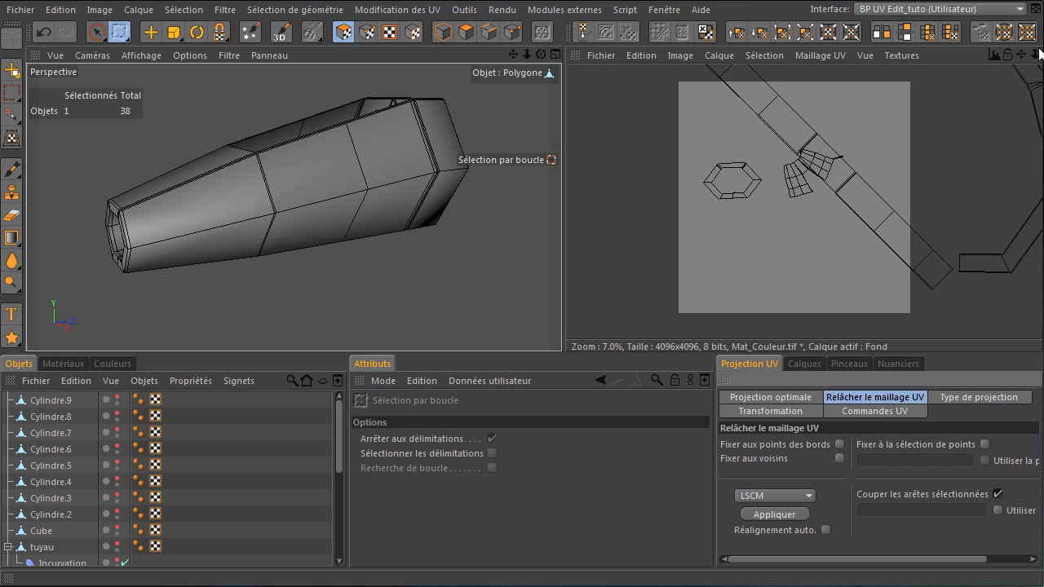
Select the whole hexagonal UV island of the narrow rim and move it down to the texture's left border
left_click_drag(1036, 55, 776, 344)
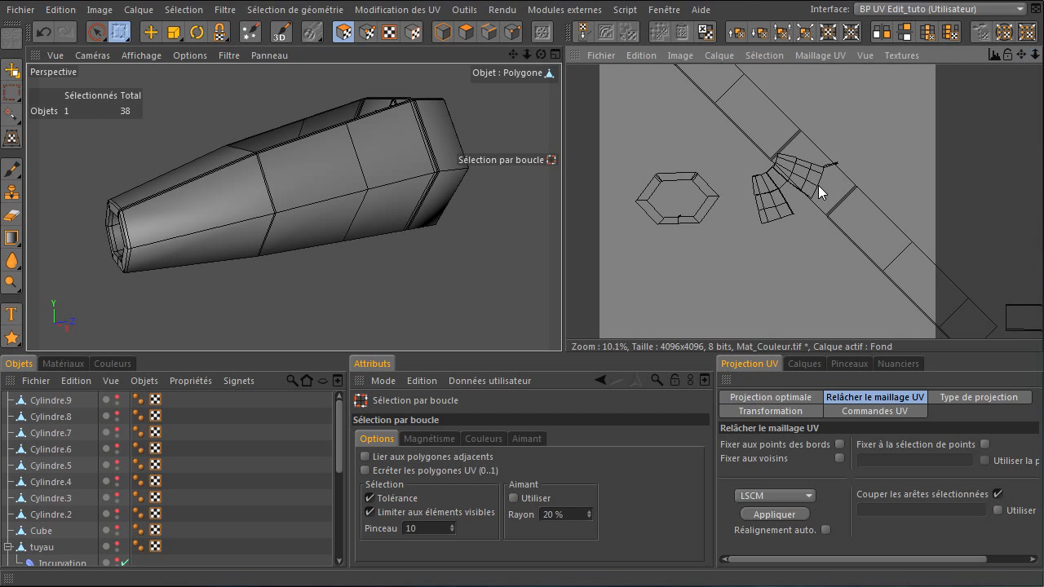
left_click_drag(1021, 55, 769, 340)
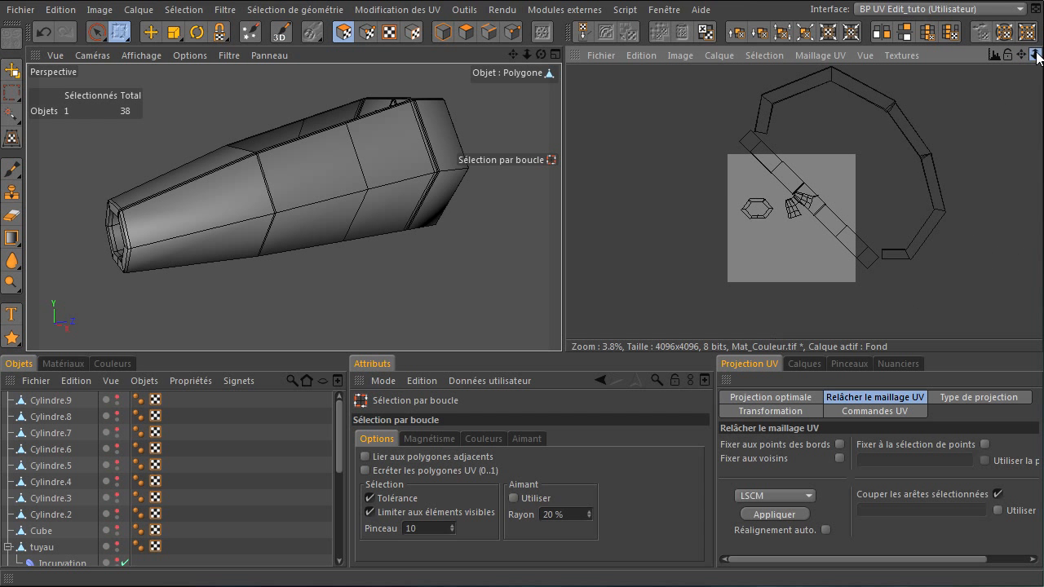
left_click(96, 33)
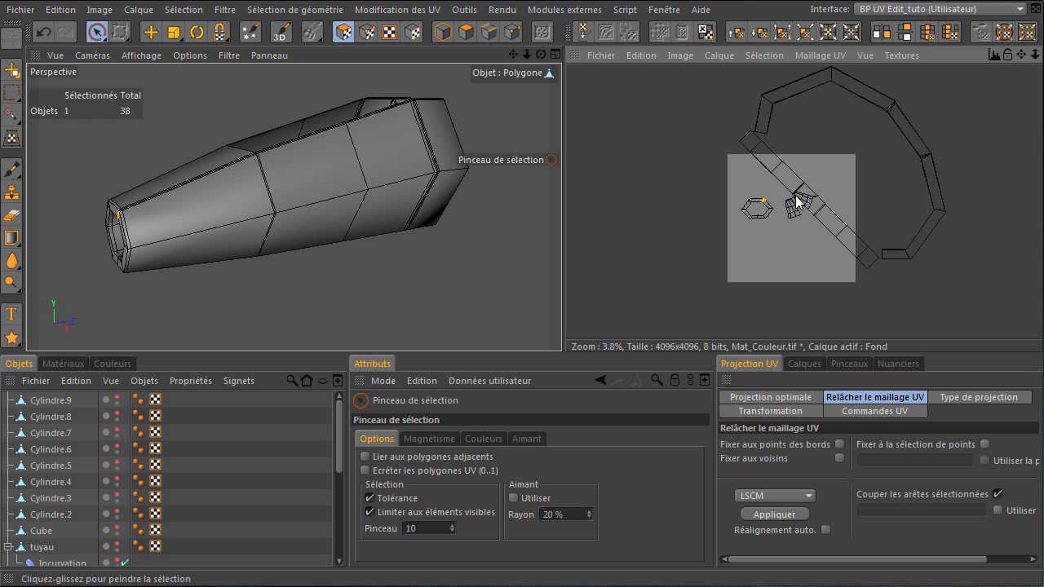
scroll(795, 201, "up", 5)
left_click_drag(1019, 55, 669, 183)
left_click(732, 163)
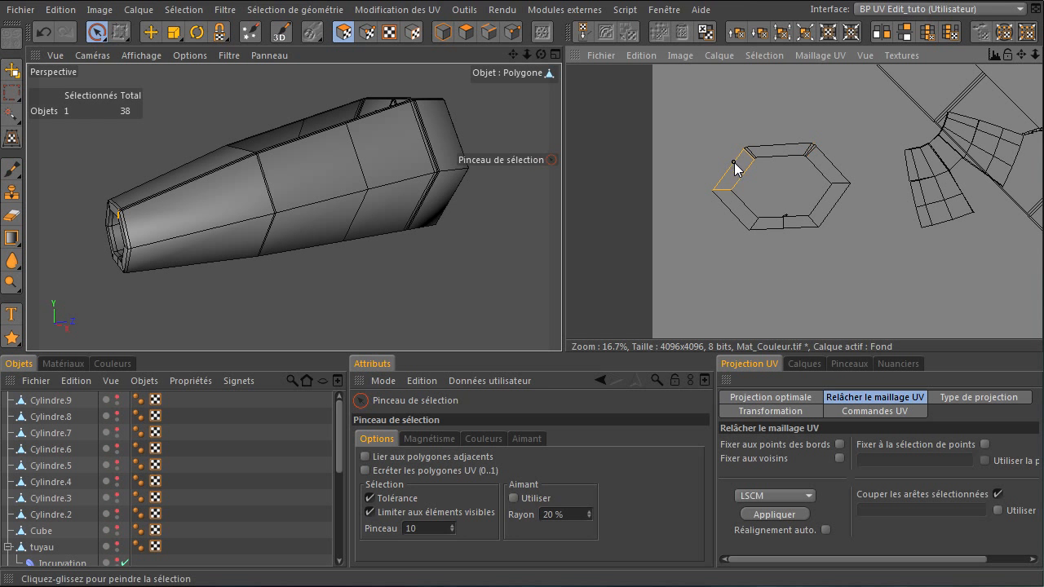
right_click(774, 208)
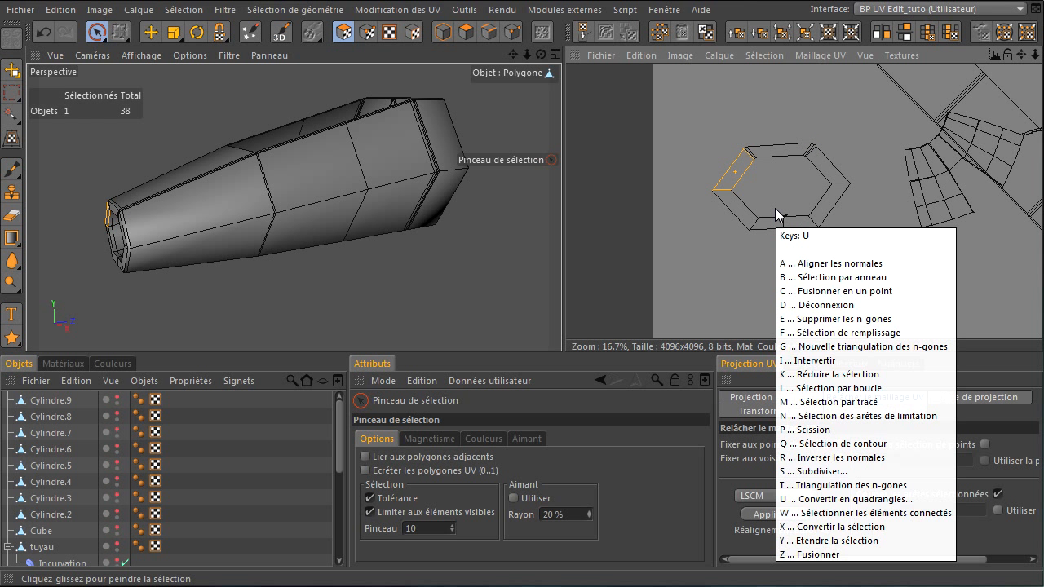
left_click(824, 530)
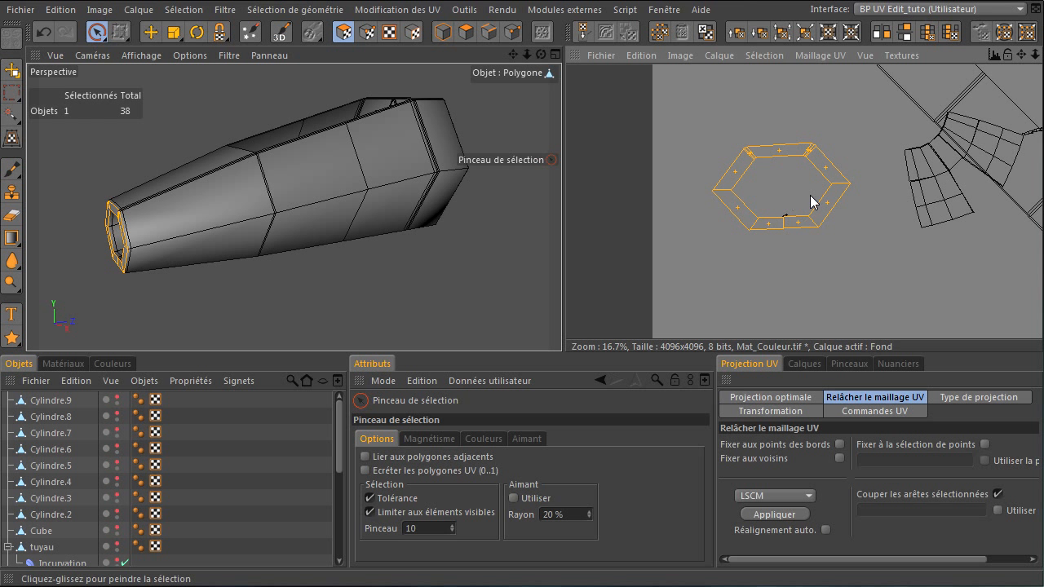
left_click(792, 154)
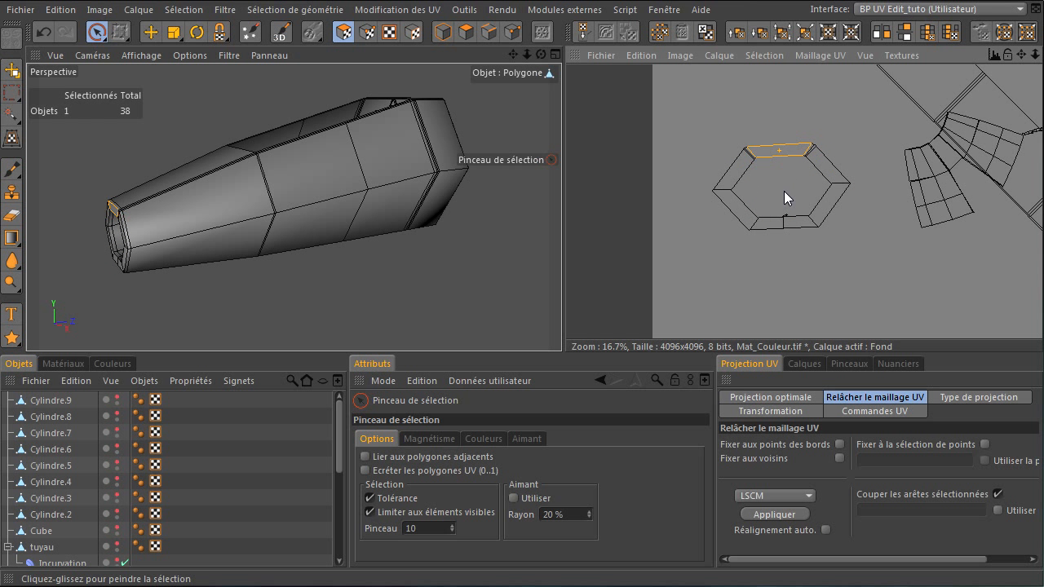
key("ctrl+z")
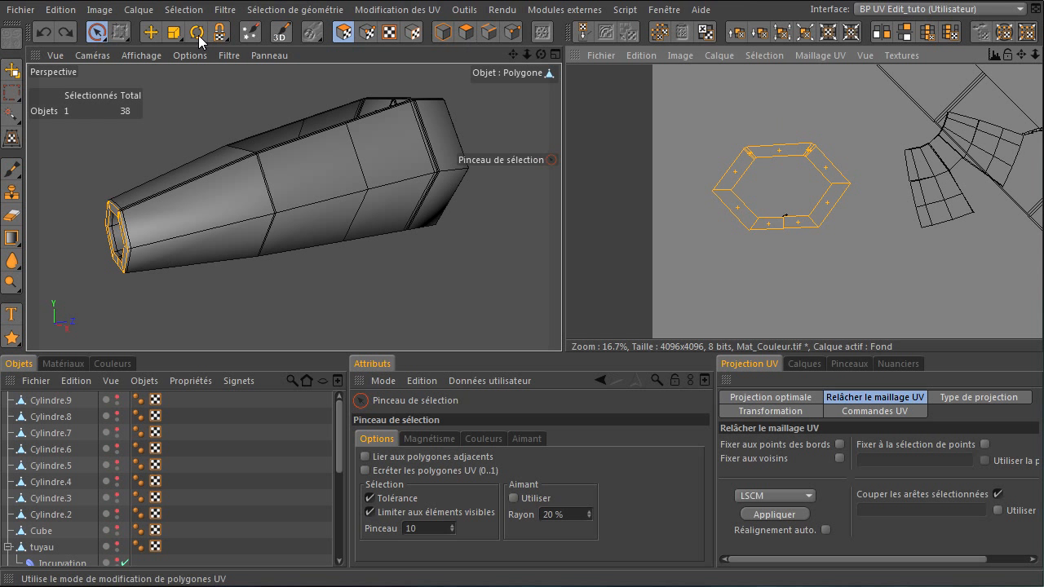
left_click(150, 32)
left_click_drag(828, 176, 706, 268)
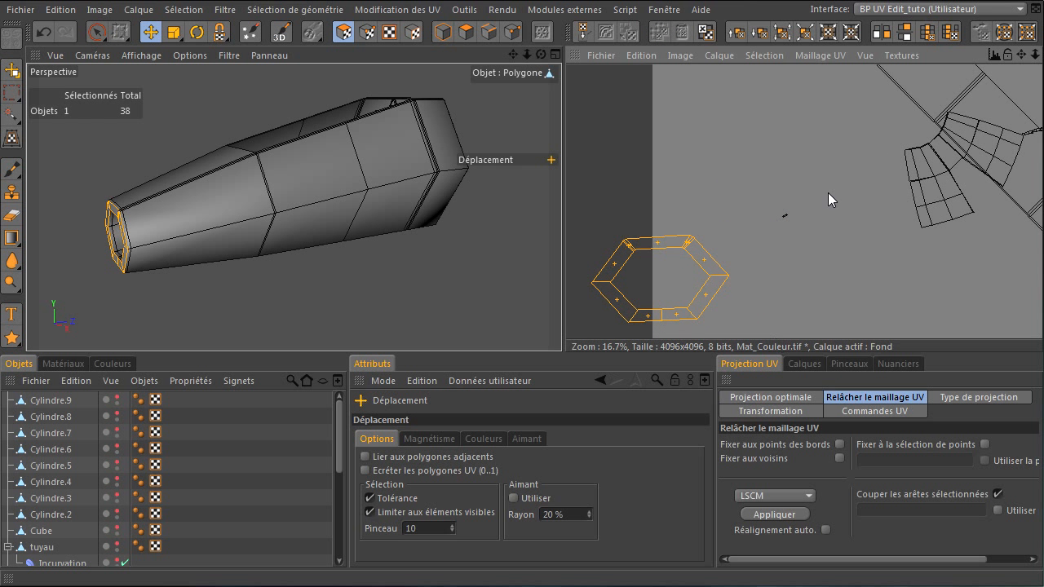
Select the tiny UV island of the narrow opening's inner wall, enlarge it and place it above the hexagonal island
key("space")
left_click(785, 215)
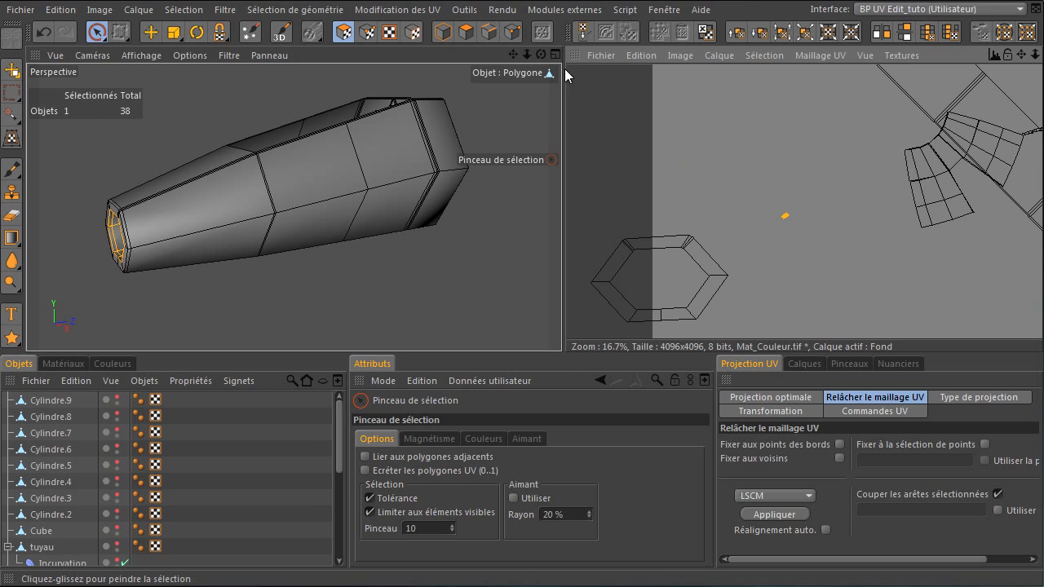
left_click_drag(542, 58, 568, 74)
key("u")
key("w")
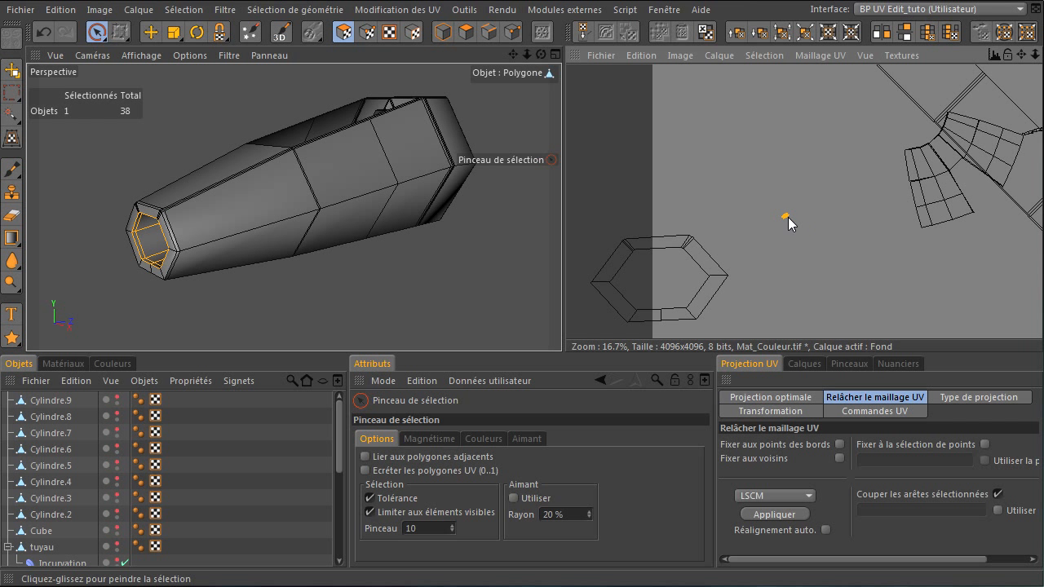
left_click(173, 33)
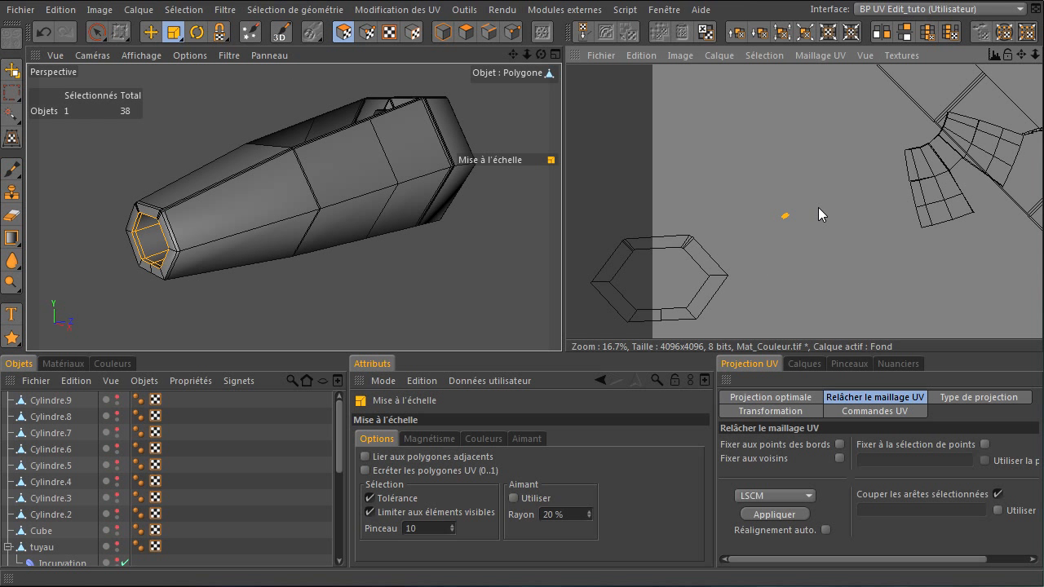
left_click_drag(859, 331, 901, 337)
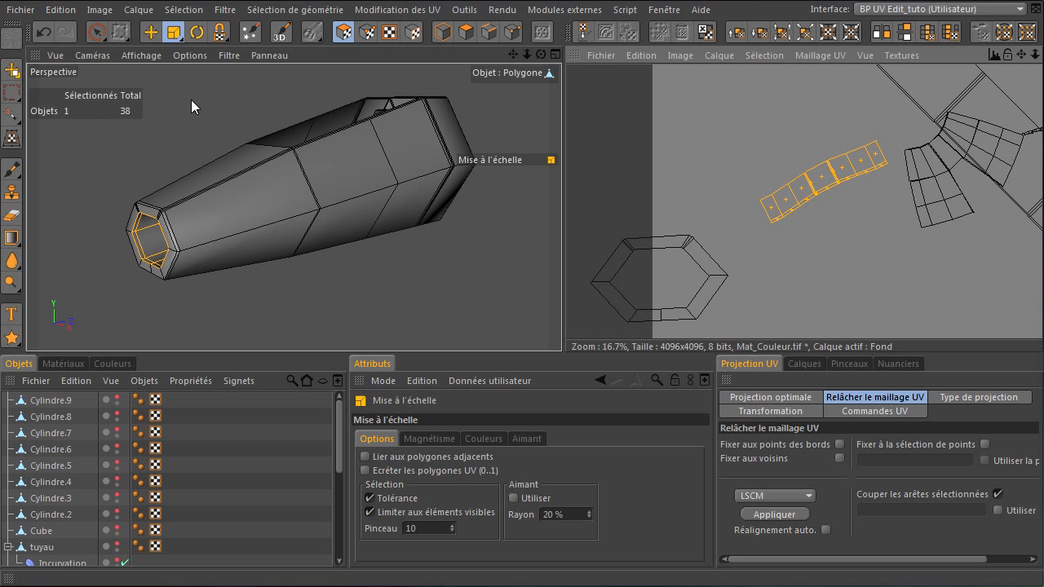
key("e")
left_click_drag(833, 203, 775, 338)
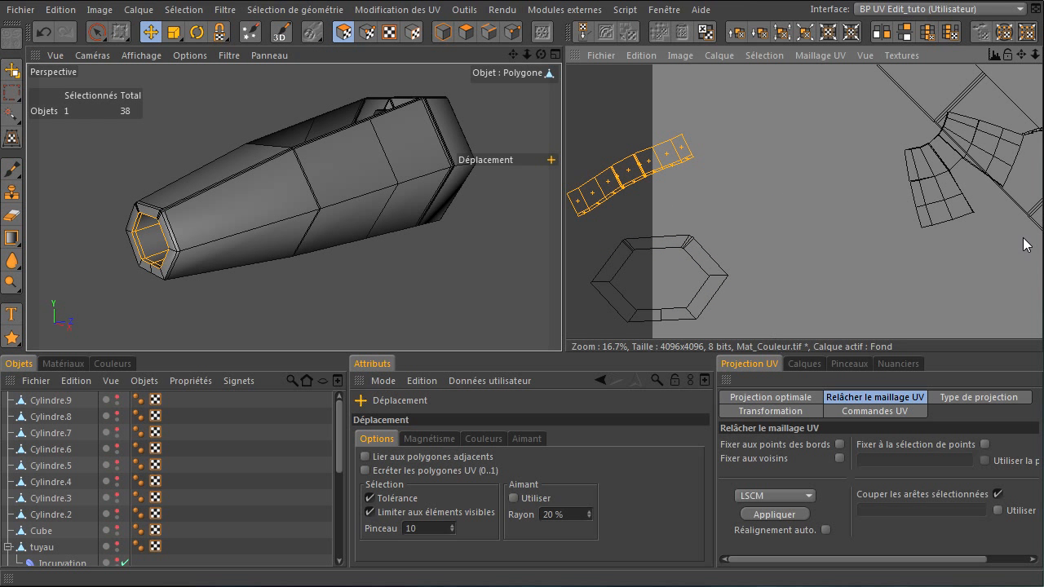
Select the whole long diagonal UV strip and move it off the texture, beyond its lower-left side
scroll(737, 279, "down", 1)
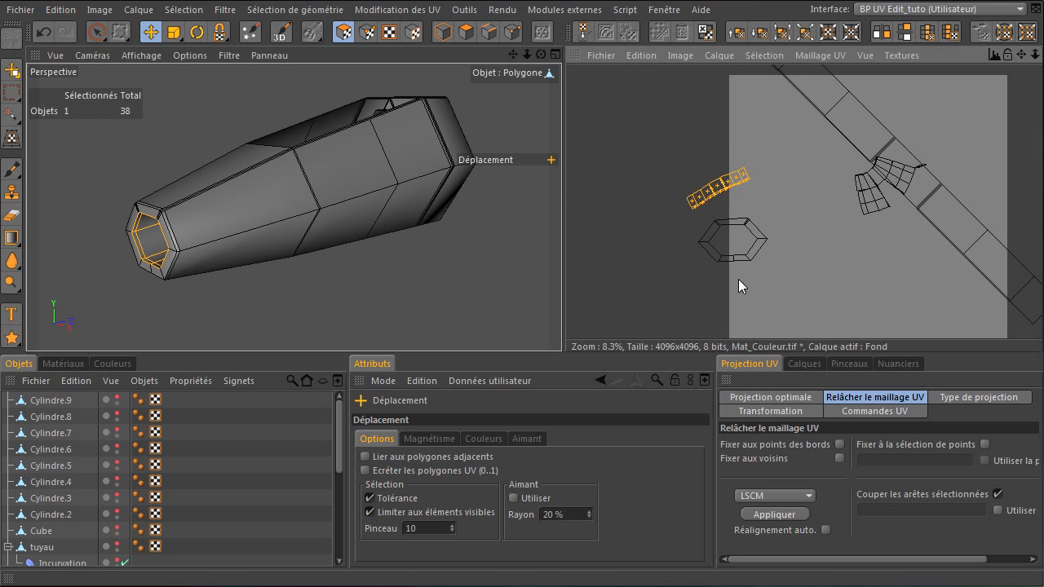
left_click(826, 110)
key("u")
key("w")
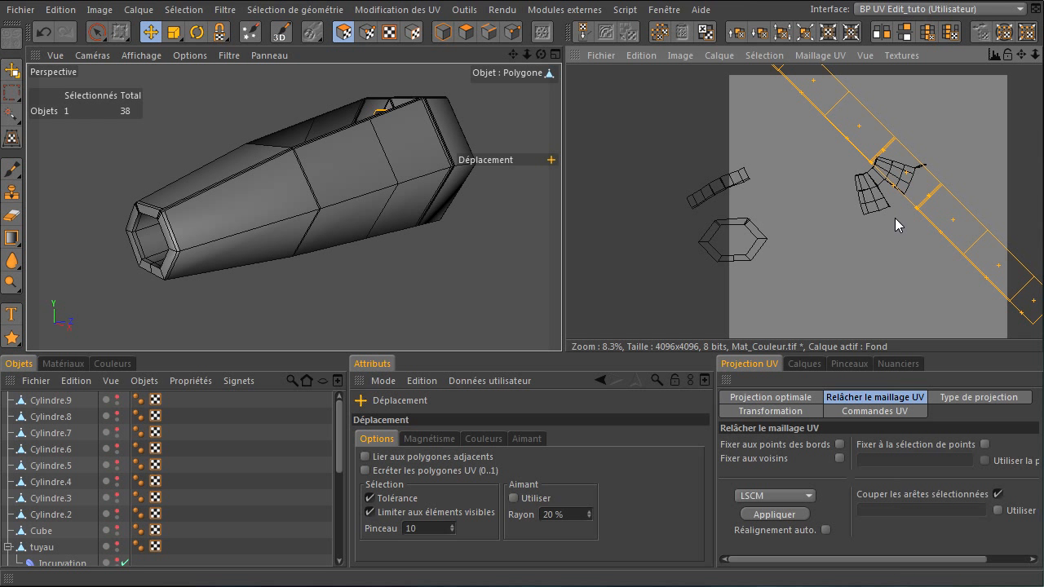
scroll(843, 218, "down", 2)
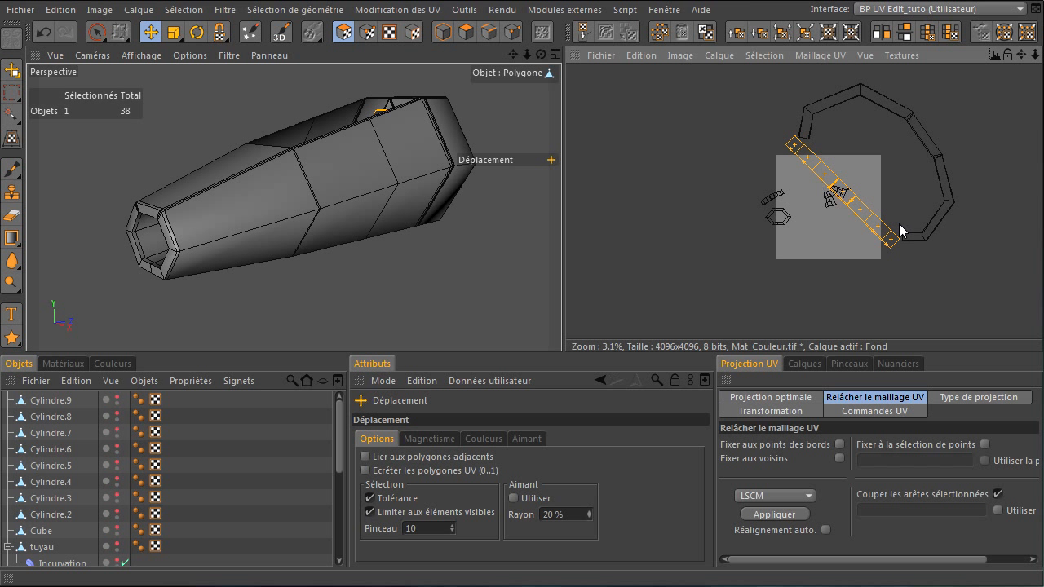
left_click_drag(850, 204, 758, 322)
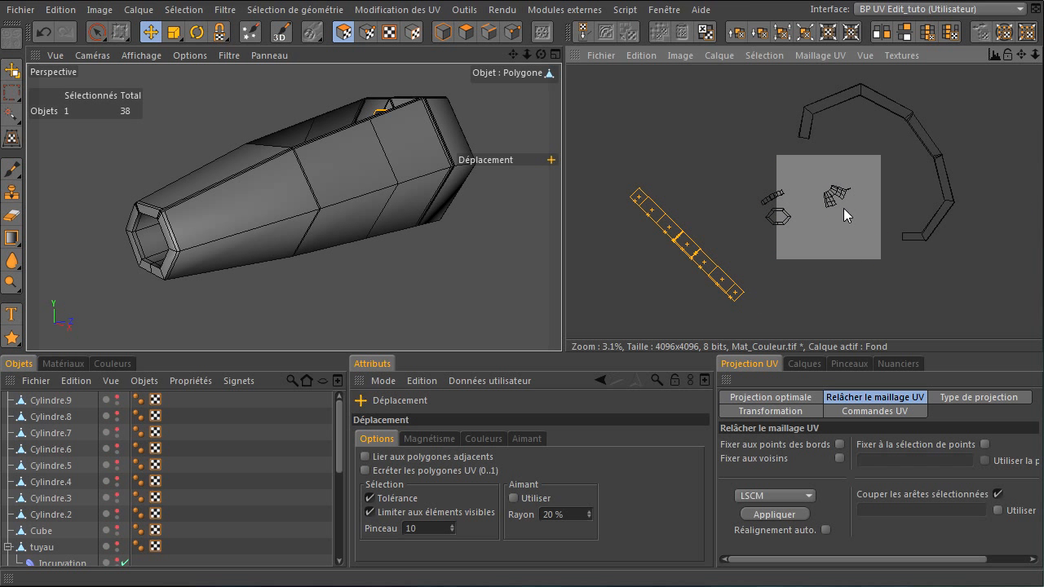
Select the whole tiny UV island of the fuselage's wide-end outer band, beside the fan-shaped island, and enlarge it
scroll(816, 199, "up", 5)
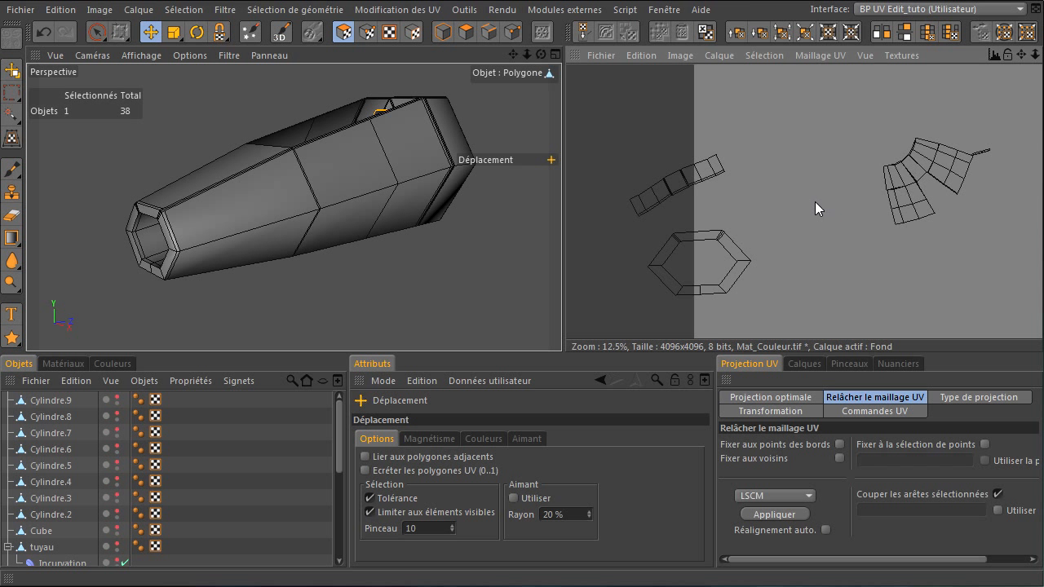
left_click_drag(1020, 55, 850, 90)
left_click(878, 167)
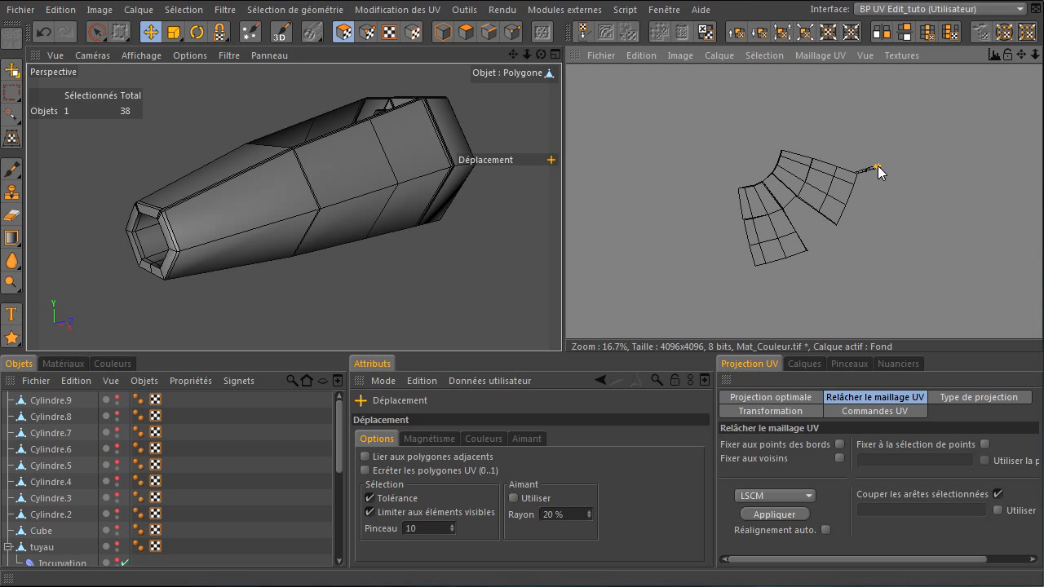
key("u")
key("w")
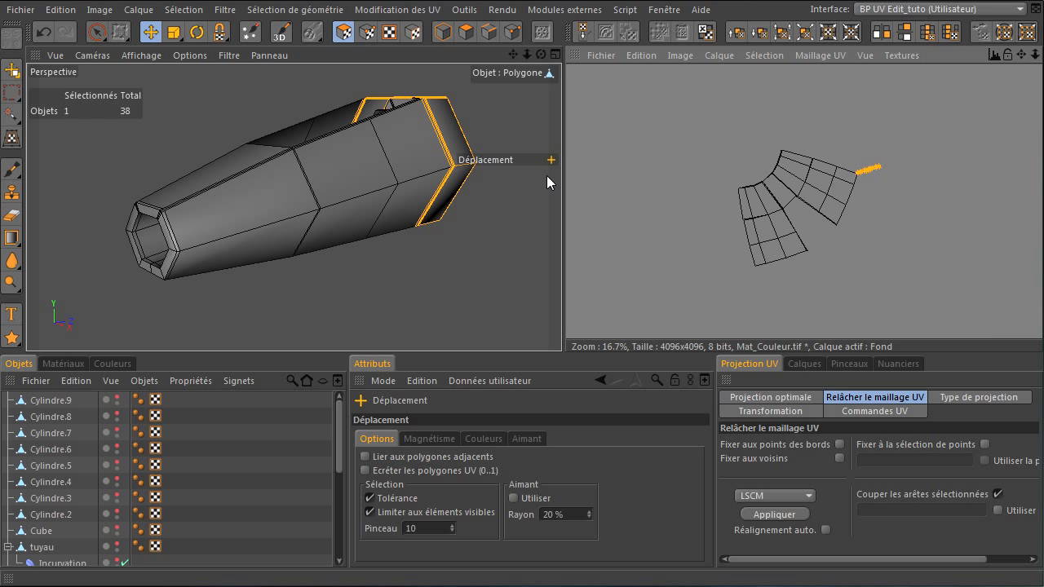
left_click(172, 32)
mouse_move(783, 334)
left_mouse_down()
mouse_move(843, 327)
mouse_move(1009, 361)
mouse_move(772, 346)
mouse_move(774, 338)
left_mouse_up()
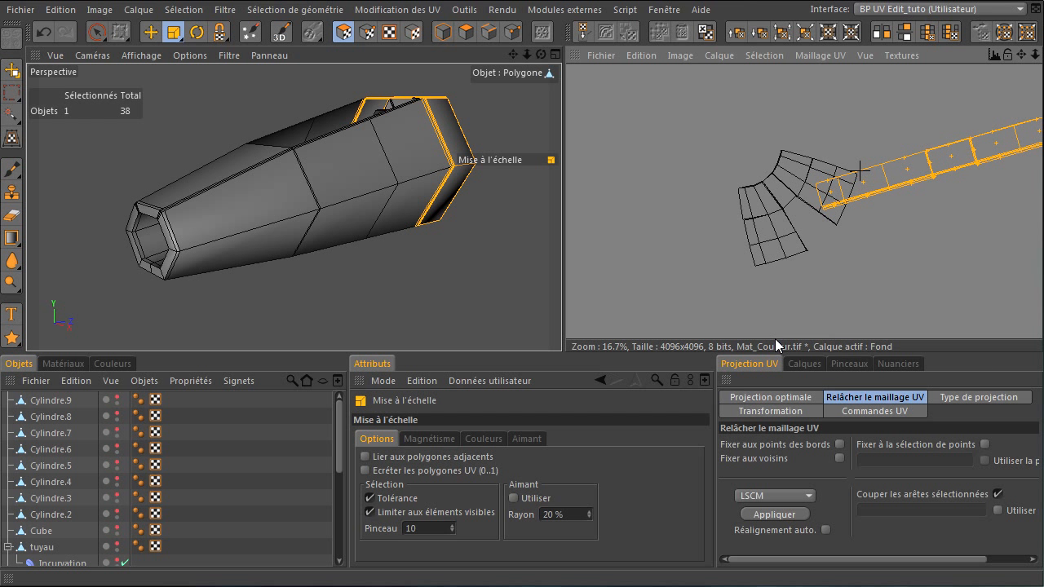
Move the wide-end band's UV strip below the hexagonal island, near the texture's lower-left corner
key("e")
scroll(773, 169, "down", 5)
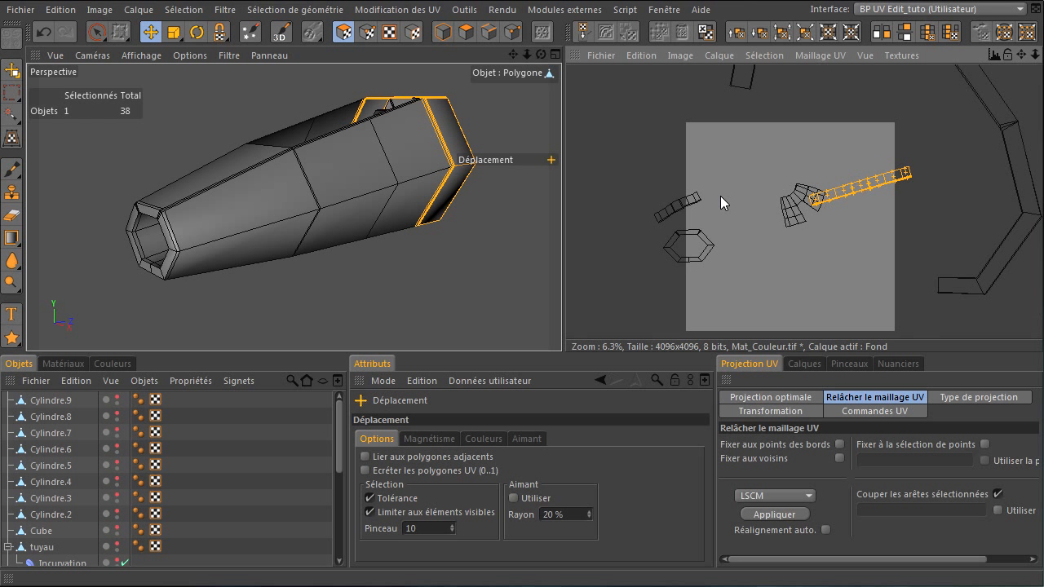
left_click_drag(893, 187, 746, 297)
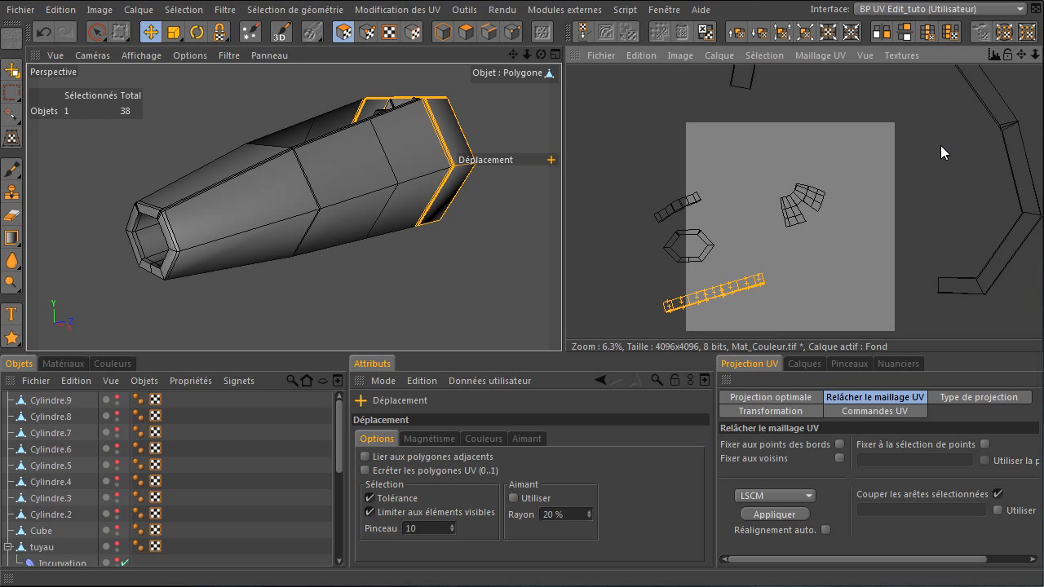
Select the entire fan-shaped UV island of the fuselage body and enlarge it
left_click(794, 194)
double_click(793, 194)
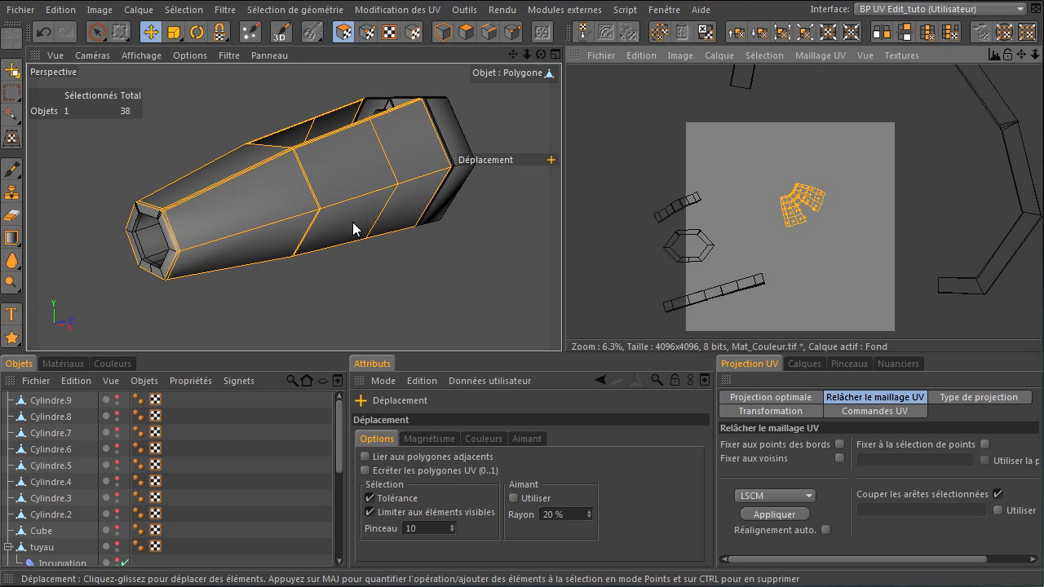
key("t")
mouse_move(775, 338)
left_mouse_down()
mouse_move(789, 335)
mouse_move(775, 338)
left_mouse_up()
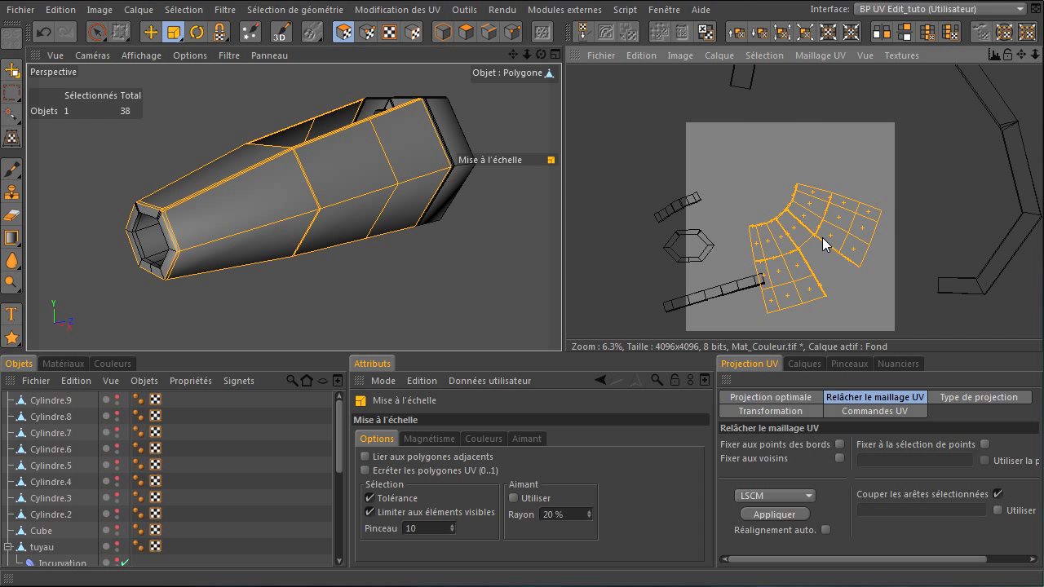
Rotate the fan-shaped body island until it stands upright and symmetrical, with its narrow end pointing down and its central segment level
key("r")
mouse_move(774, 339)
left_mouse_down()
mouse_move(765, 338)
mouse_move(975, 354)
mouse_move(828, 351)
mouse_move(775, 338)
left_mouse_up()
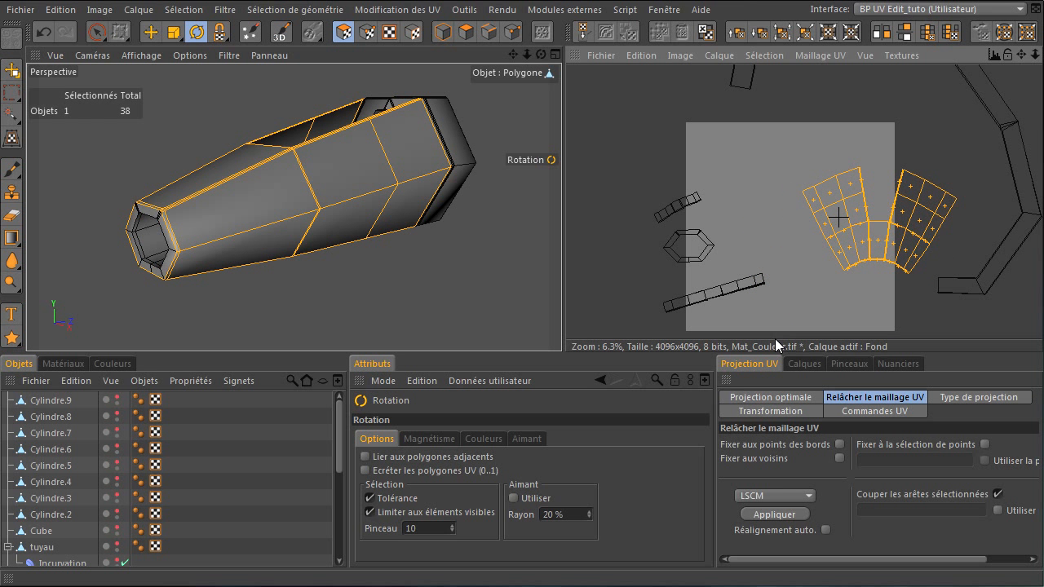
scroll(867, 217, "up", 5)
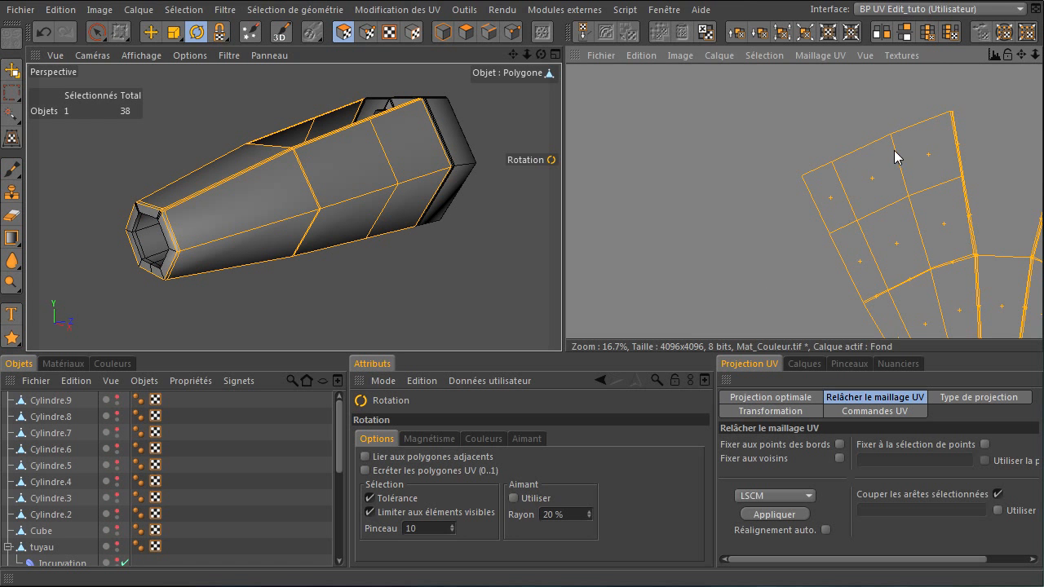
left_click_drag(1021, 56, 1014, 67)
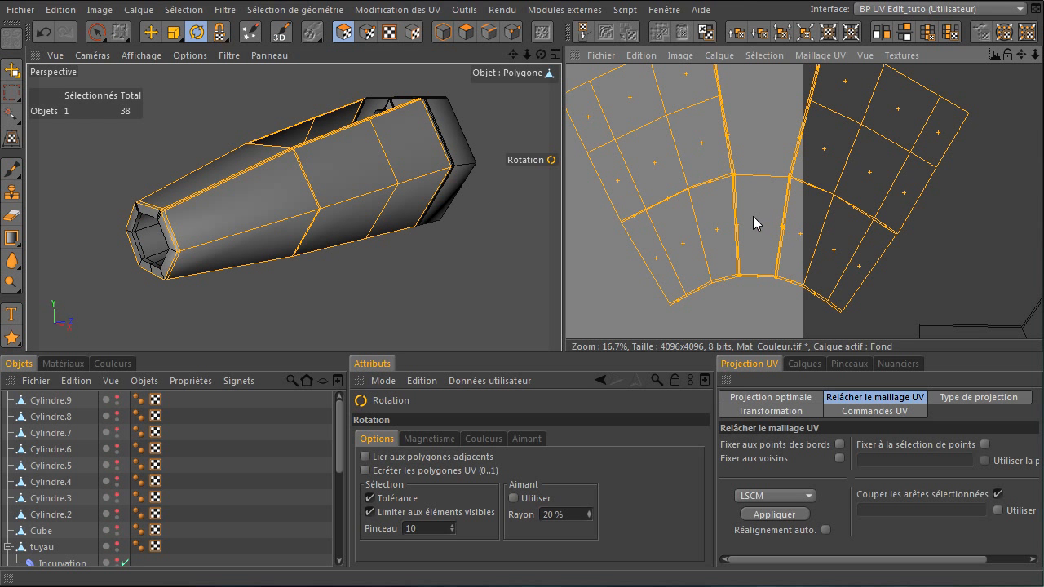
mouse_move(775, 339)
left_mouse_down()
mouse_move(840, 347)
mouse_move(774, 344)
left_mouse_up()
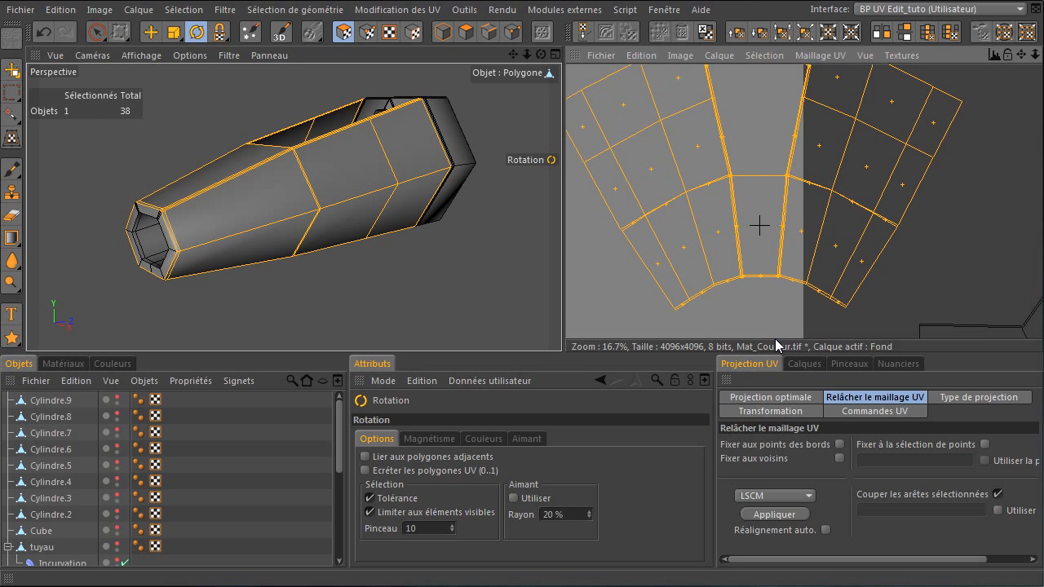
scroll(753, 220, "up", 5)
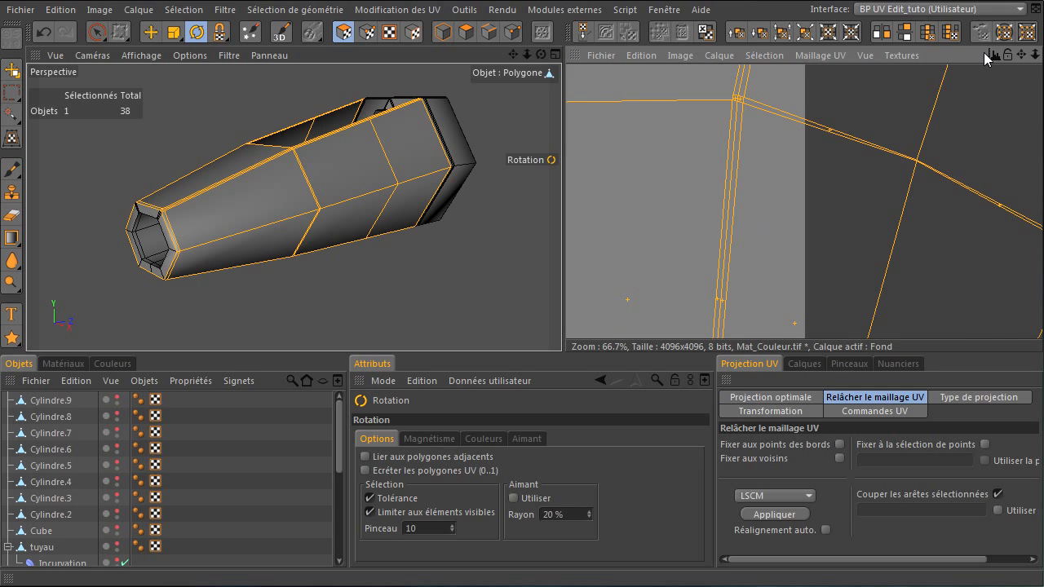
left_click_drag(1019, 55, 781, 335)
left_click_drag(937, 150, 774, 338)
scroll(831, 237, "down", 5)
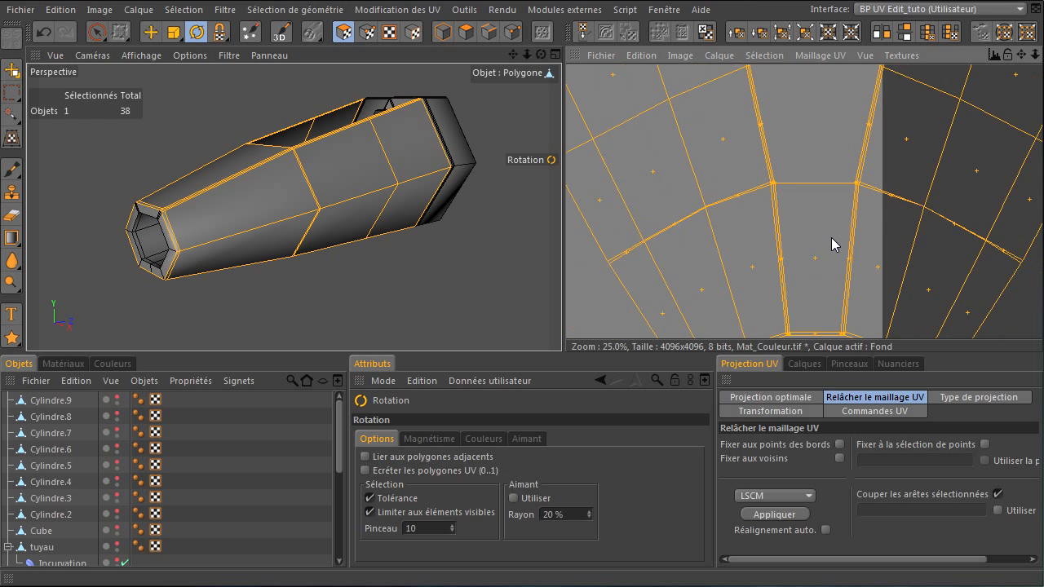
Move the fan-shaped body island fully onto the texture, near its centre
scroll(830, 237, "down", 2)
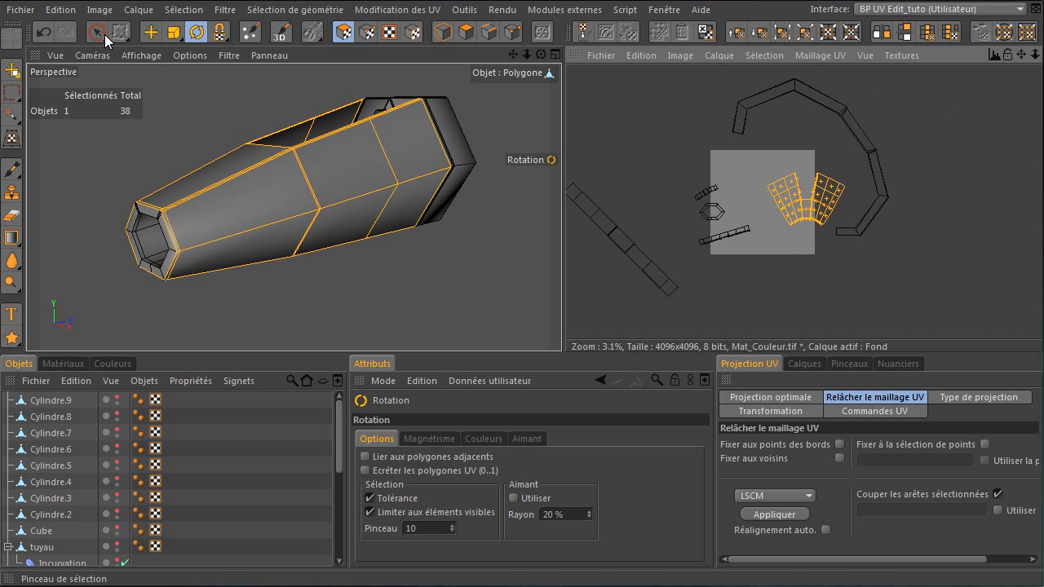
left_click(150, 33)
left_click_drag(803, 326, 773, 337)
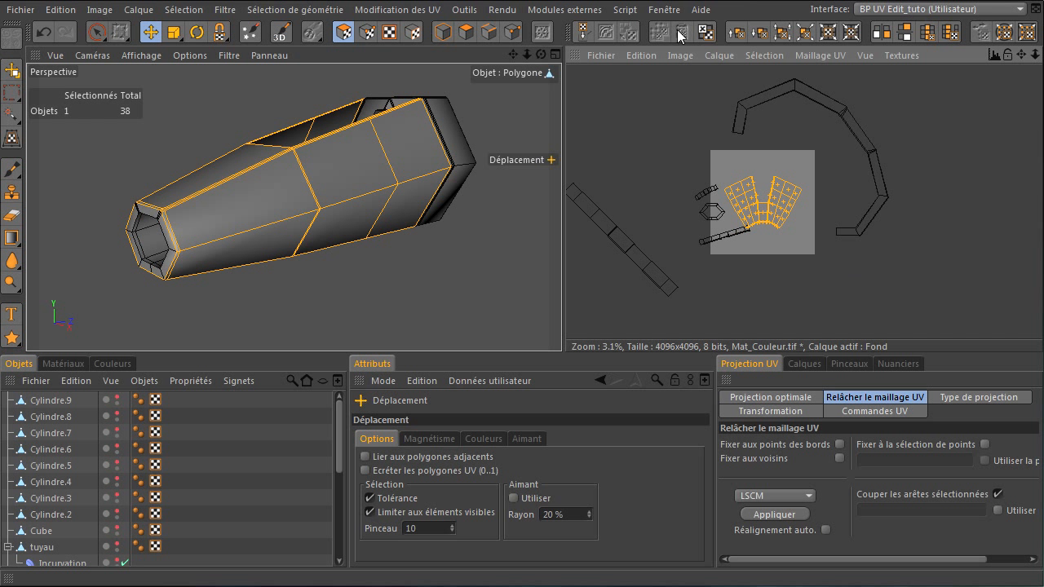
Select the whole UV strip of the wide-end band and place it above the fan-shaped body island
left_click(727, 233)
key("u")
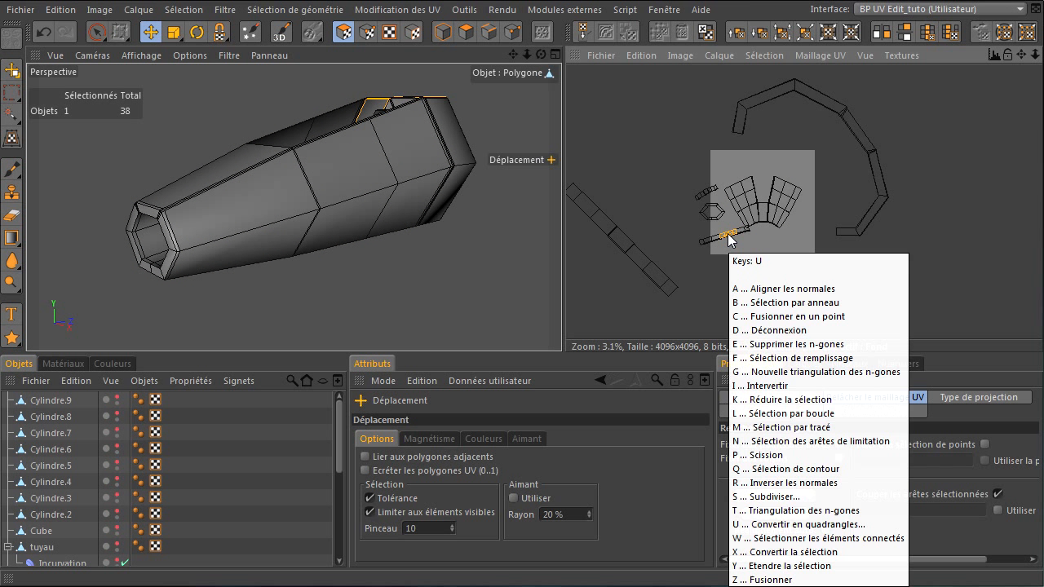
key("w")
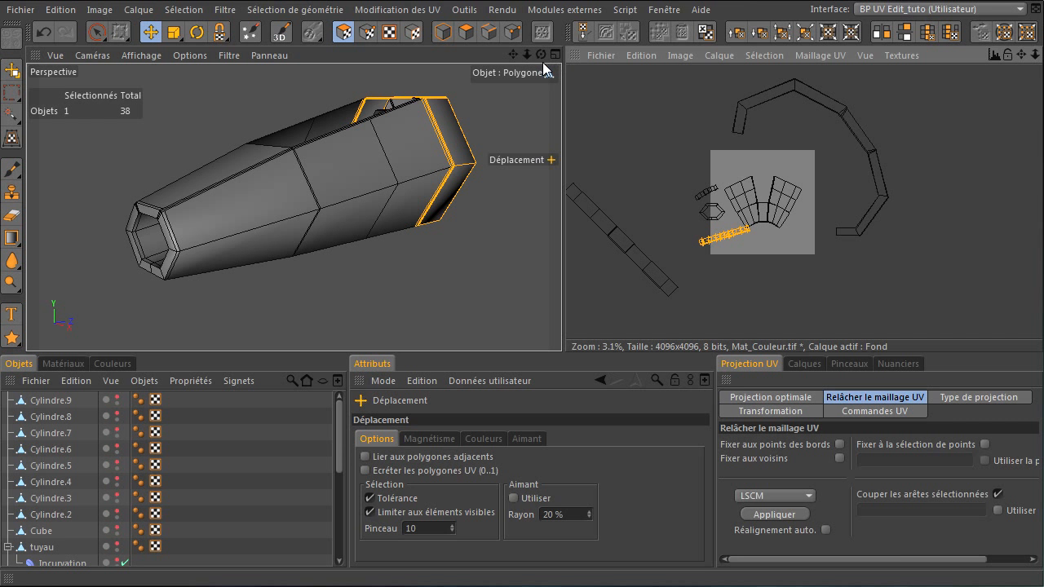
left_click_drag(541, 57, 561, 350)
scroll(691, 210, "up", 3)
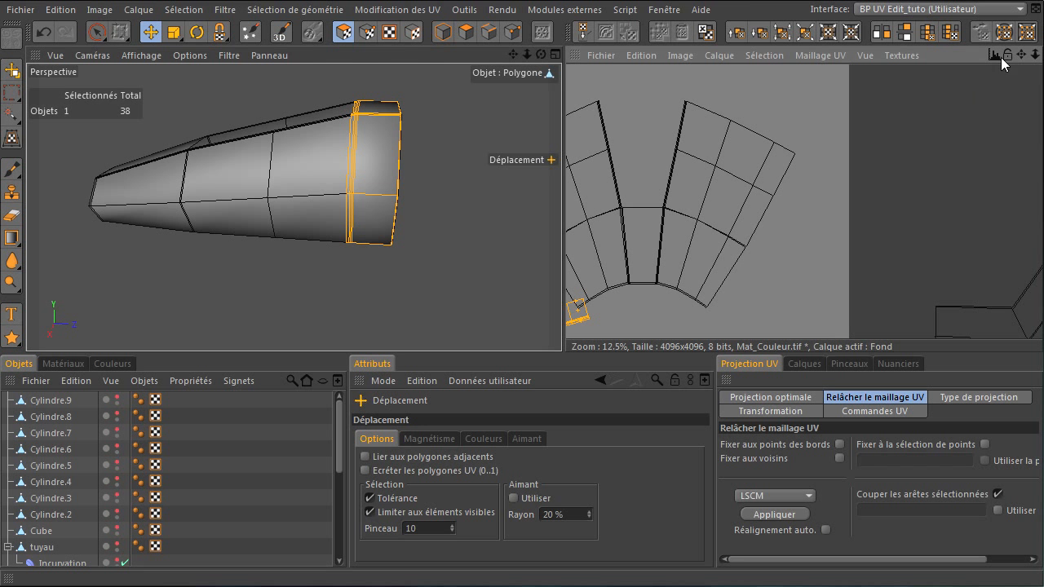
left_click_drag(1021, 56, 948, 100)
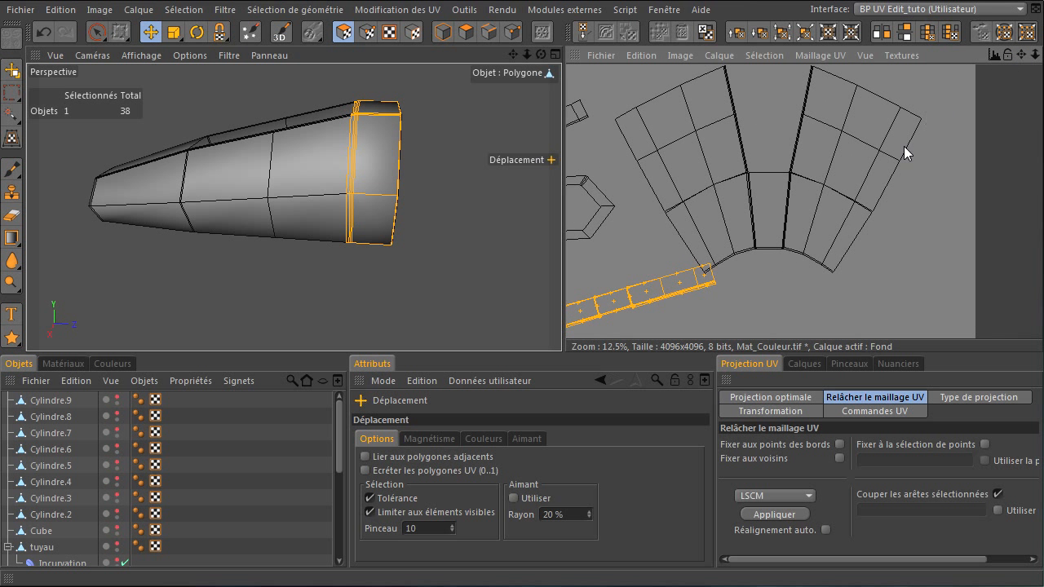
left_click_drag(665, 287, 845, 61)
left_click_drag(1021, 55, 775, 339)
left_click_drag(721, 185, 695, 133)
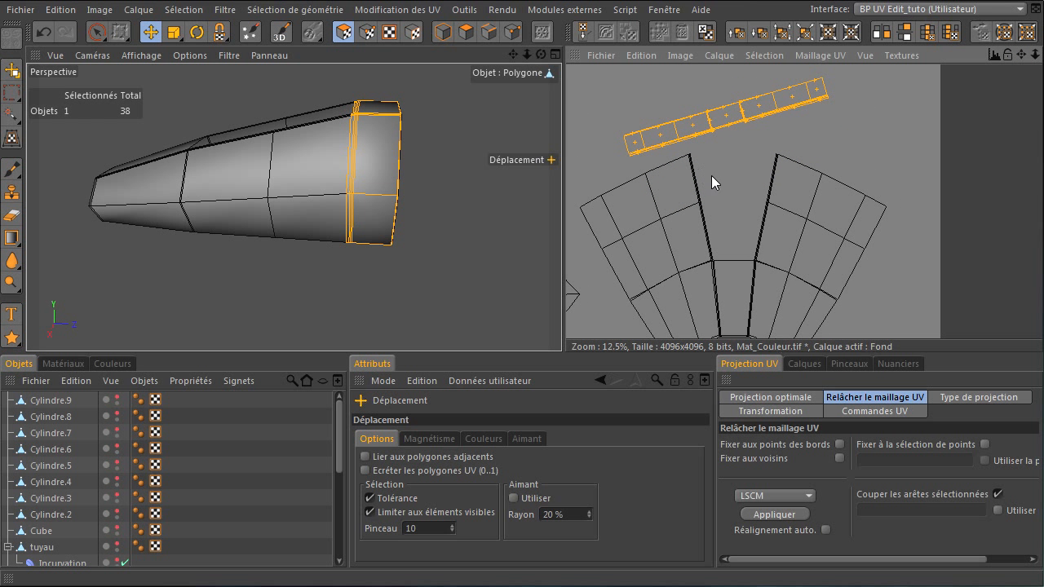
Rotate the wide-end band's UV strip until it lies horizontal above the fan-shaped island
key("r")
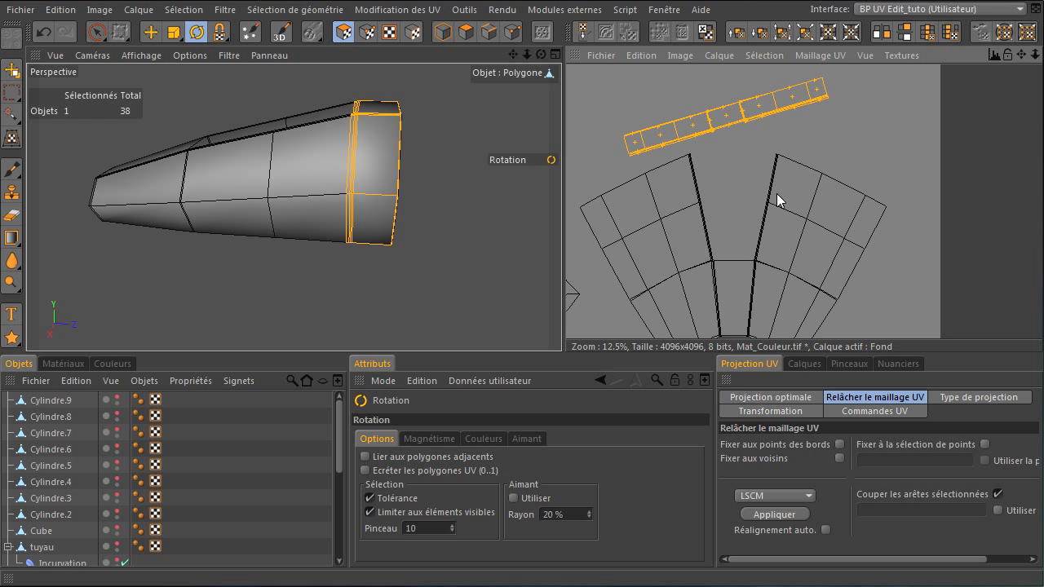
scroll(740, 125, "up", 1)
left_click_drag(1021, 54, 876, 143)
left_click_drag(806, 153, 774, 338)
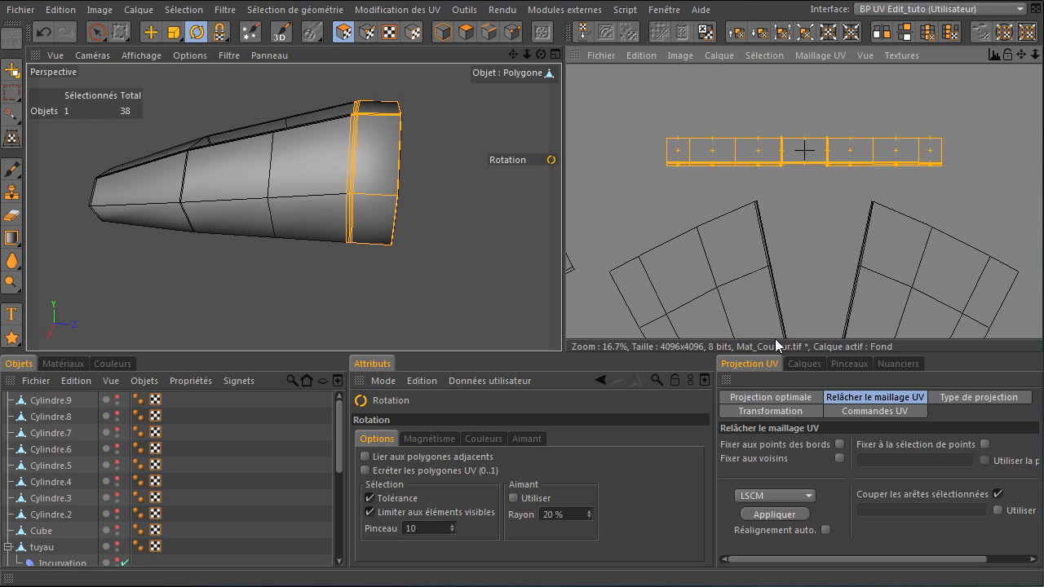
scroll(808, 218, "up", 2)
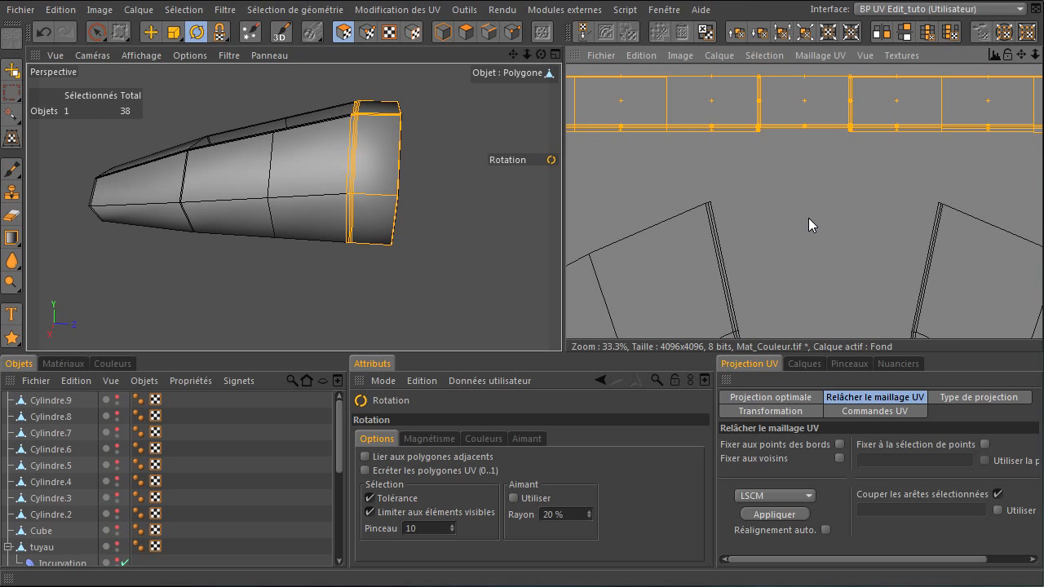
left_click_drag(1021, 54, 774, 391)
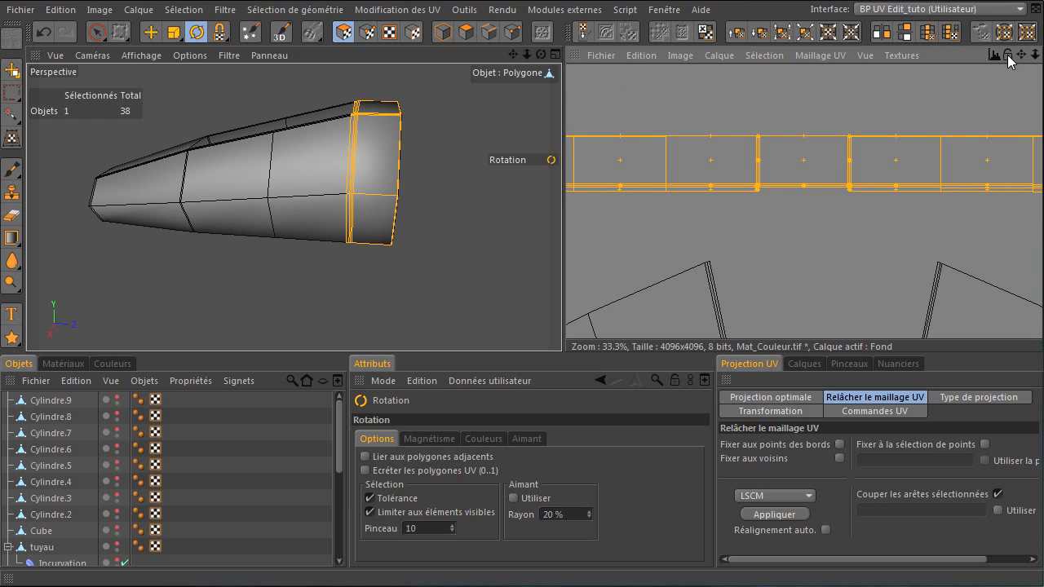
Detach the texture view into a floating window and enlarge it to fill the screen
left_click(575, 56)
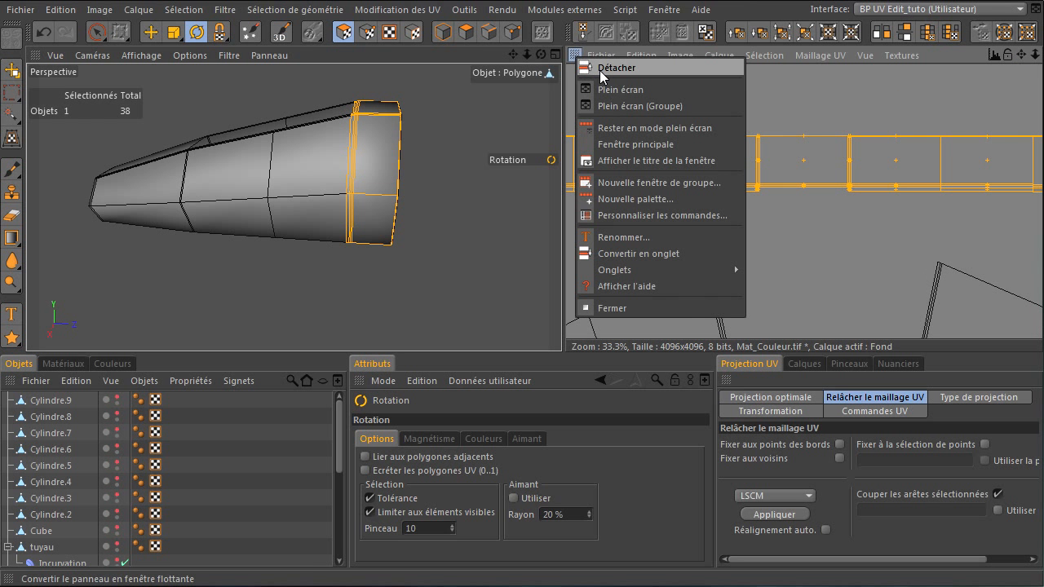
left_click(599, 69)
left_click_drag(670, 32, 122, 17)
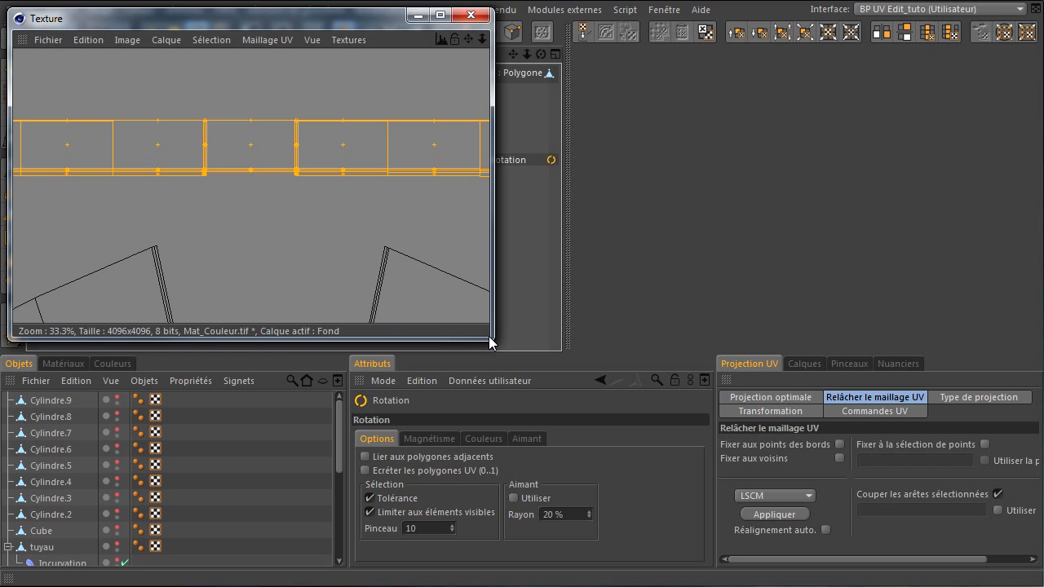
left_click_drag(489, 337, 1033, 577)
scroll(553, 324, "up", 1)
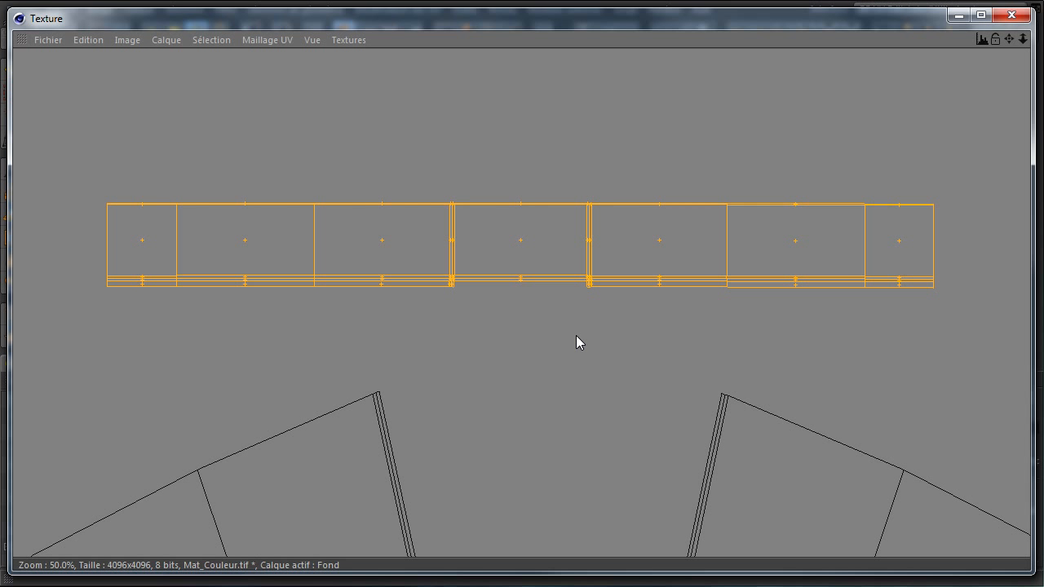
Enlarge and reposition the band strip so its middle segment spans the gap between the fan-shaped island's two upper inner corners
mouse_move(559, 306)
left_mouse_down()
mouse_move(780, 407)
mouse_move(859, 400)
mouse_move(804, 407)
mouse_move(557, 306)
left_mouse_up()
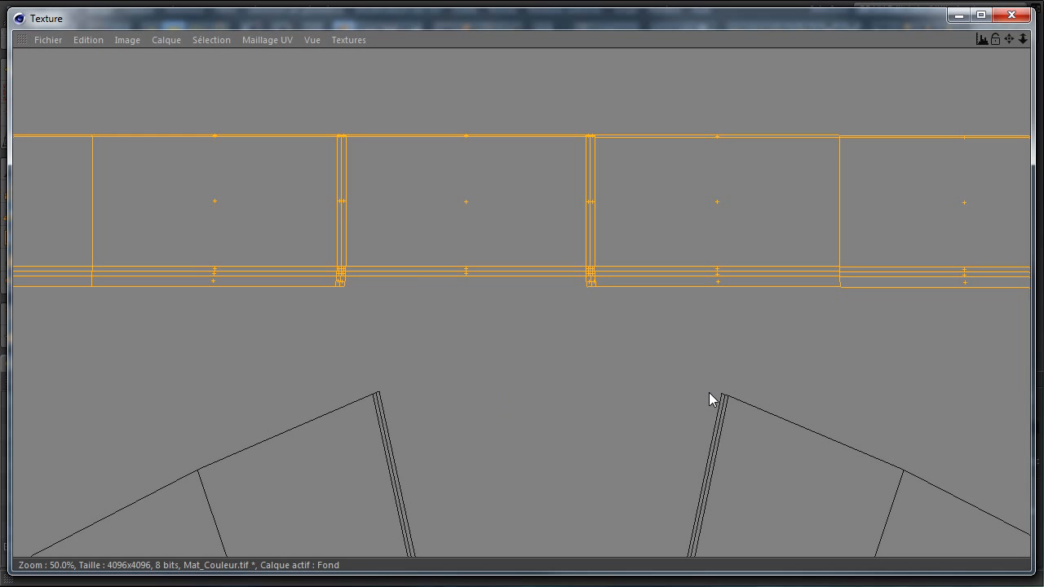
left_click_drag(462, 209, 548, 279)
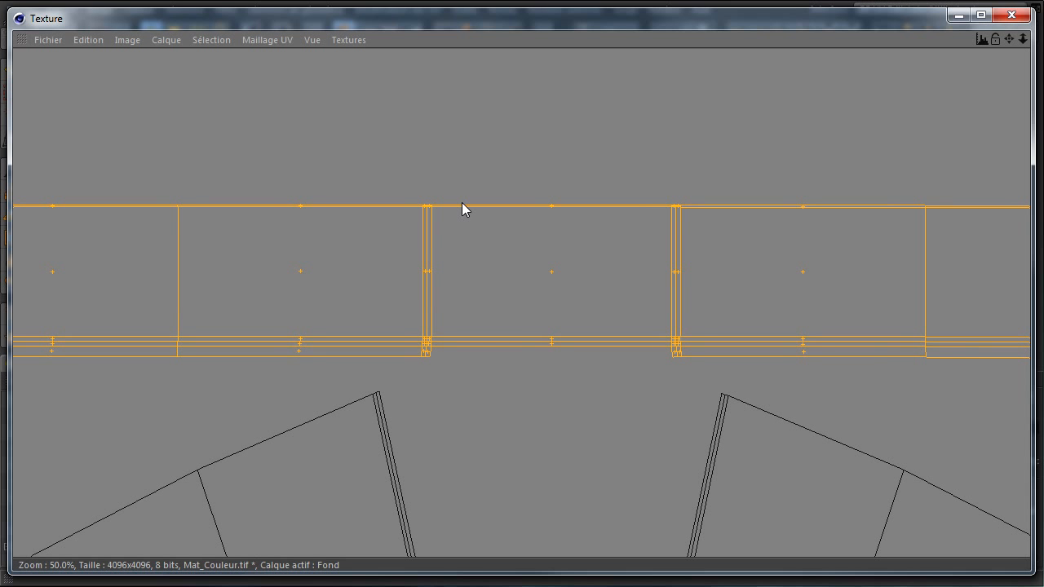
mouse_move(775, 407)
left_mouse_down()
mouse_move(792, 401)
mouse_move(776, 410)
left_mouse_up()
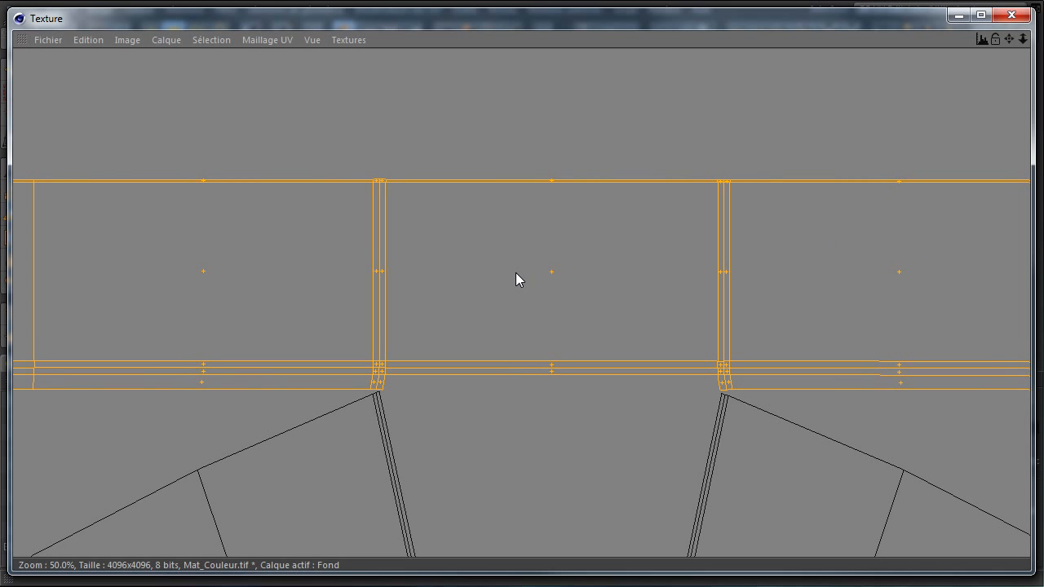
Undo the last two adjustments and nudge the wide-end band strip to sit just above the fan-shaped island's upper inner corners
key("ctrl+z")
key("ctrl+z")
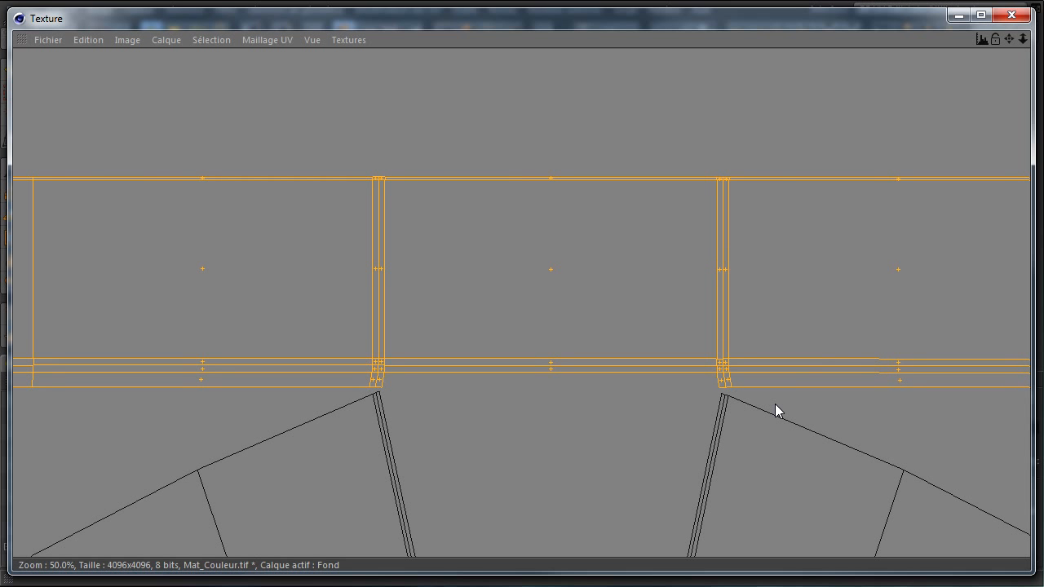
left_click_drag(775, 410, 775, 410)
left_click_drag(515, 272, 775, 410)
scroll(502, 334, "down", 5)
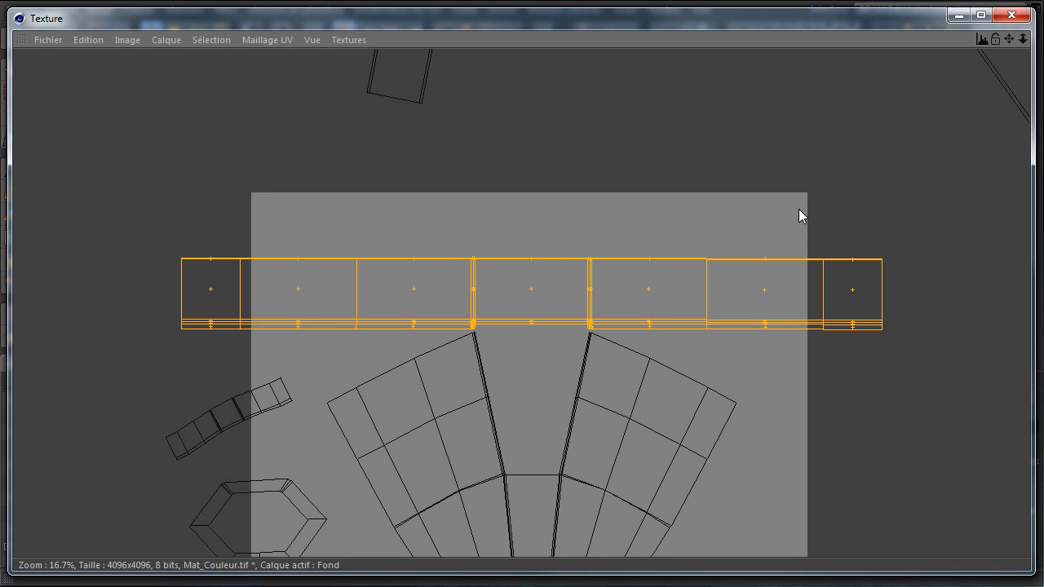
left_click_drag(1009, 38, 977, 65)
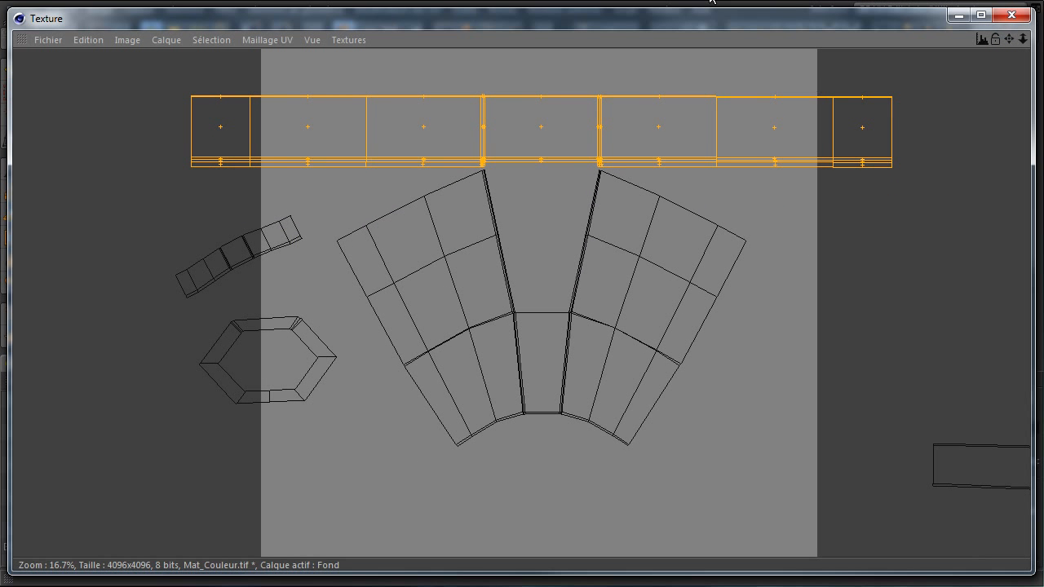
Select the whole small curved UV strip beside the fan-shaped island and place it just below the fan's narrow end
left_click_drag(599, 20, 659, 212)
left_click(334, 420)
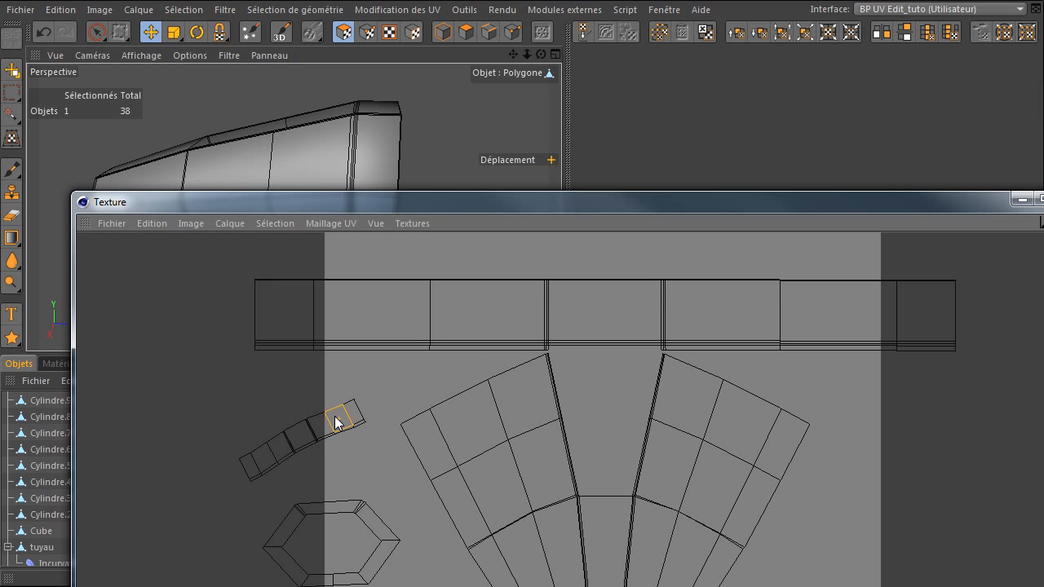
double_click(334, 420)
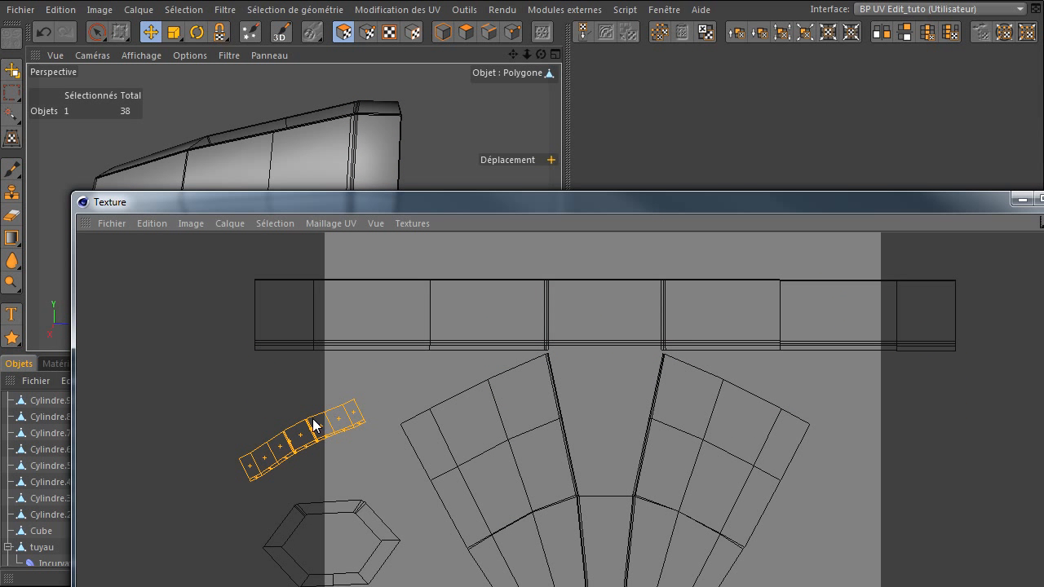
left_click_drag(372, 203, 457, 218)
left_click_drag(513, 239, 582, 108)
left_click_drag(539, 53, 569, 291)
left_click_drag(591, 247, 356, 51)
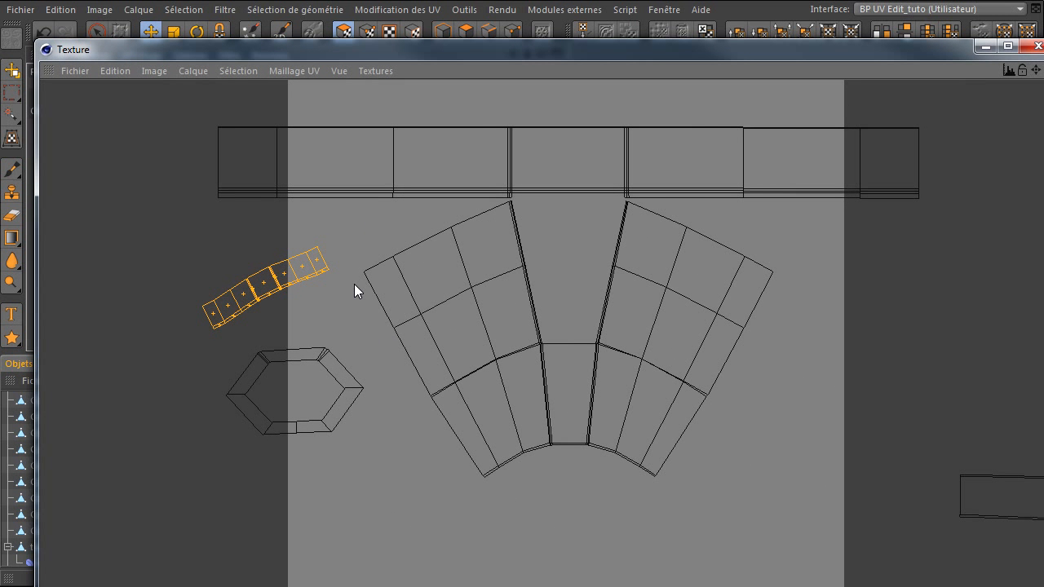
left_click_drag(261, 290, 775, 404)
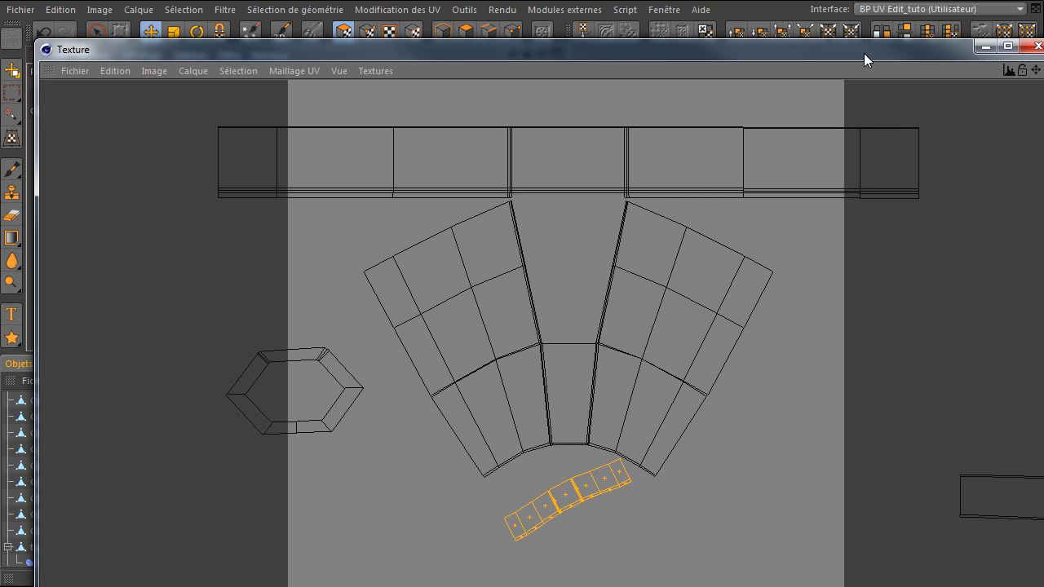
Rotate the small curved strip until its middle segment lies horizontal beneath the fan-shaped island
left_click_drag(366, 47, 347, 17)
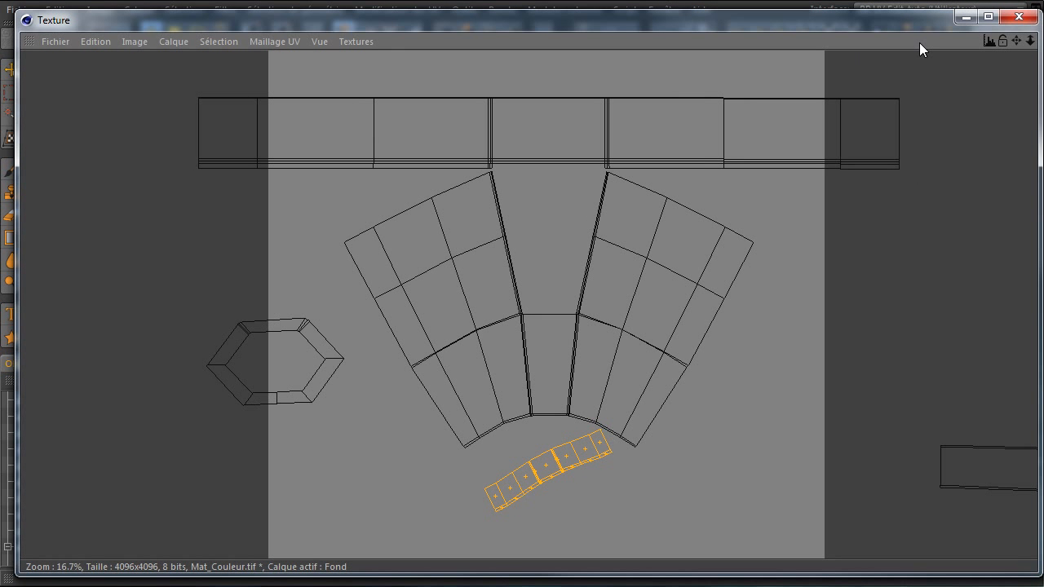
left_click_drag(1016, 40, 1010, 25)
left_click_drag(776, 405, 751, 237)
scroll(514, 276, "up", 3)
scroll(513, 275, "up", 1)
scroll(512, 275, "down", 1)
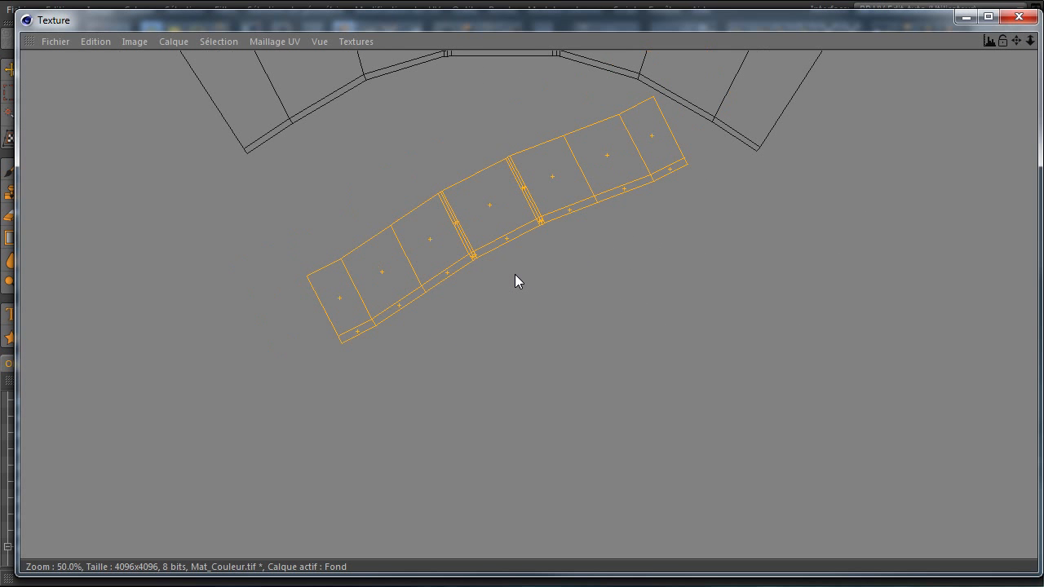
mouse_move(786, 412)
left_mouse_down()
mouse_move(718, 400)
mouse_move(776, 410)
left_mouse_up()
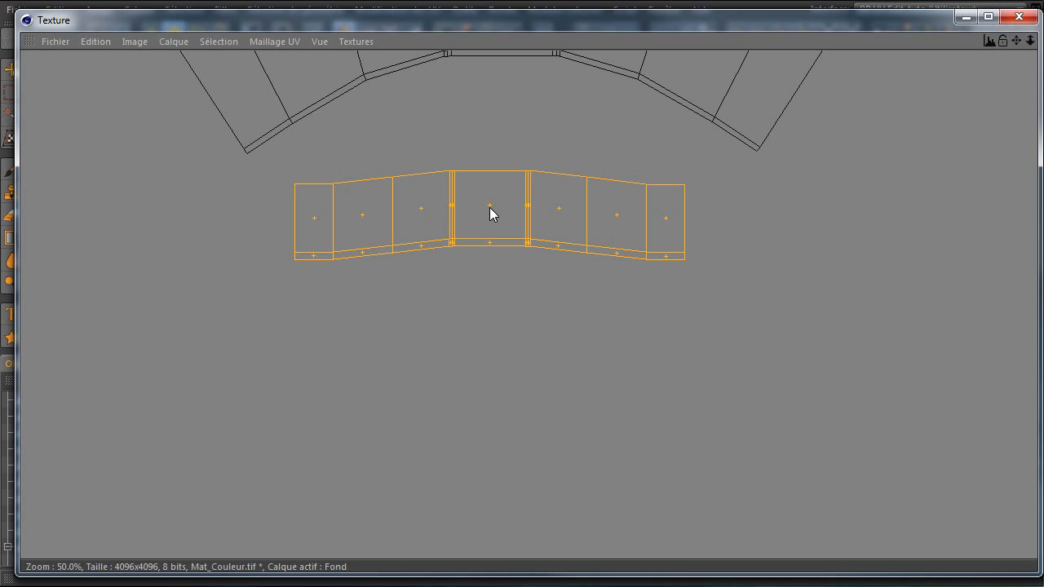
Enlarge the small curved strip and centre it beneath the fan's narrow end so it nearly spans the fan's lower corners
mouse_move(775, 410)
left_mouse_down()
mouse_move(796, 405)
mouse_move(776, 410)
left_mouse_up()
key("e")
key("t")
key("e")
left_click_drag(498, 168, 776, 405)
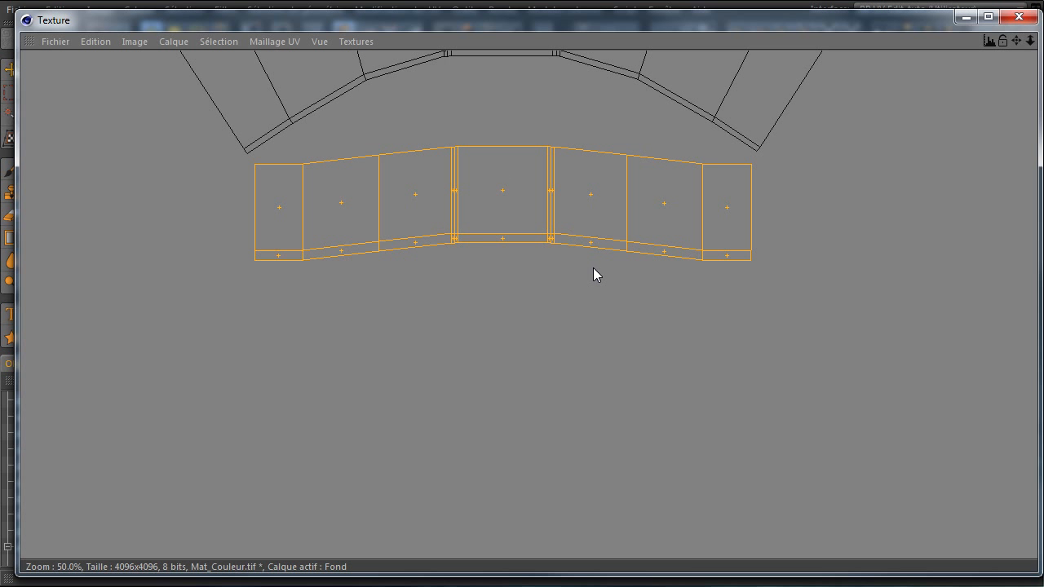
Select the whole hexagonal ring island of the narrow end and place it below the small curved strip
scroll(592, 267, "down", 4)
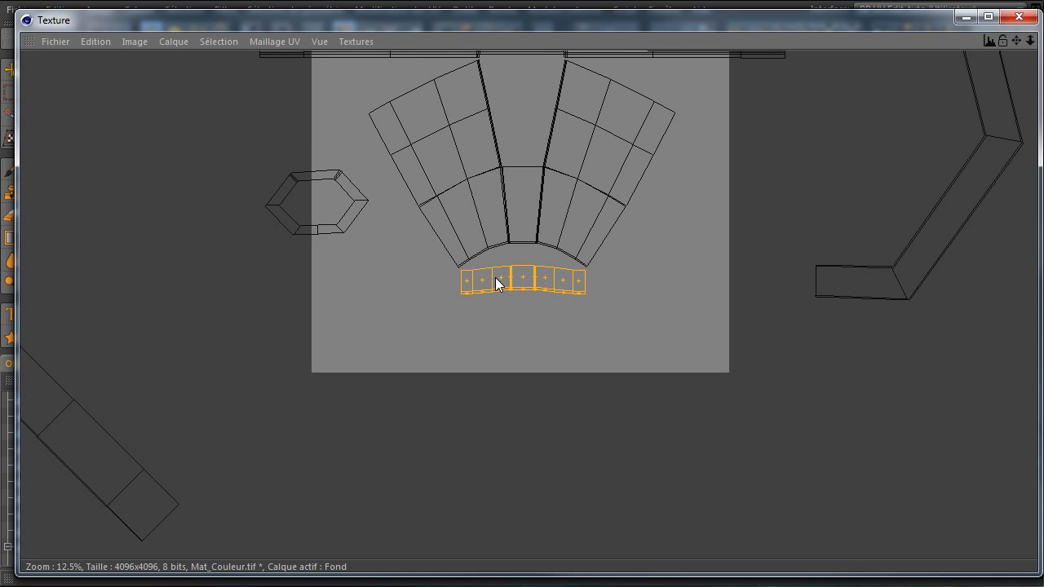
left_click_drag(495, 33, 787, 196)
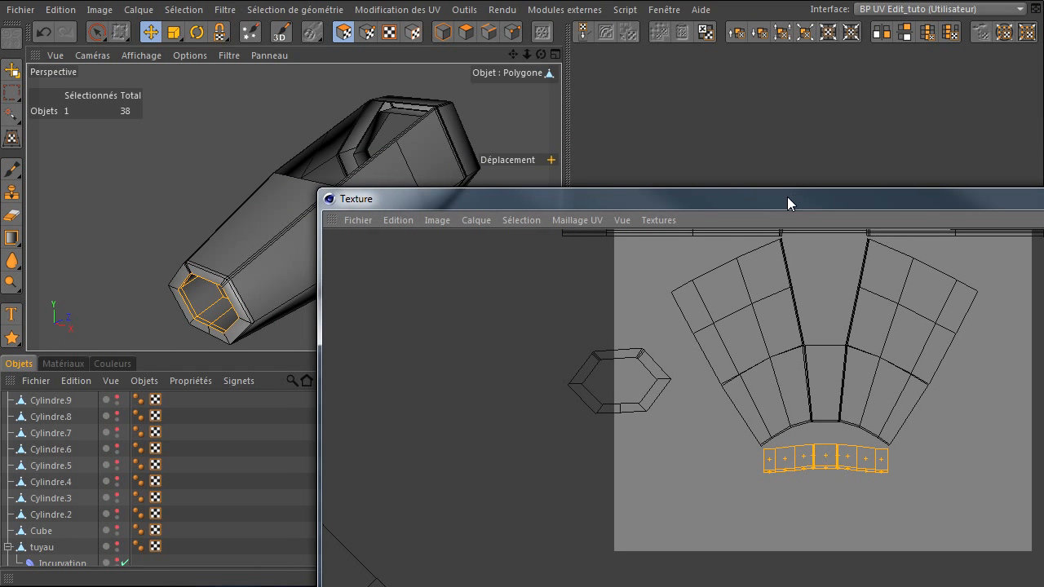
left_click(652, 367)
double_click(652, 371)
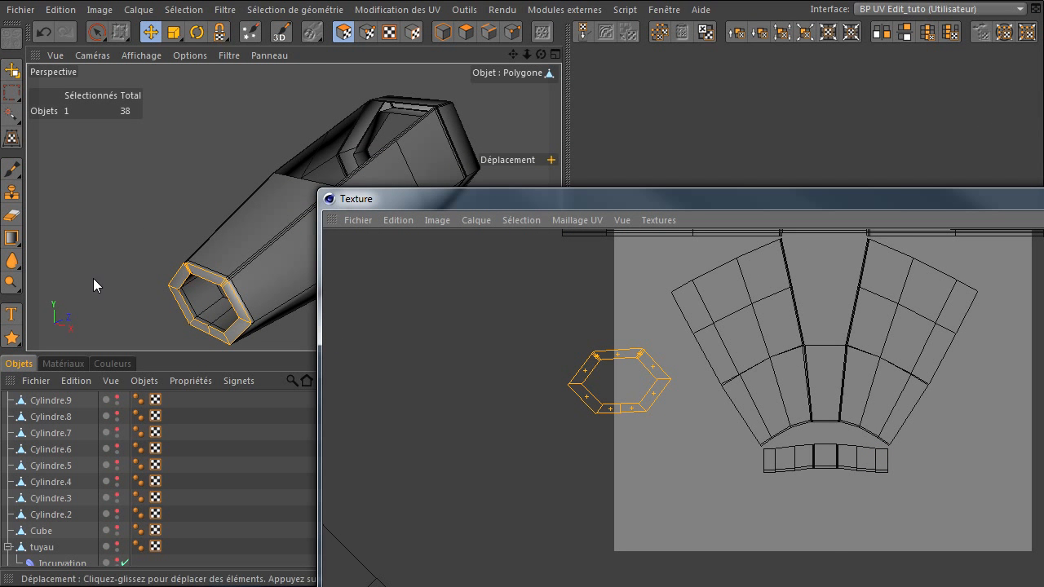
left_click_drag(639, 202, 329, 22)
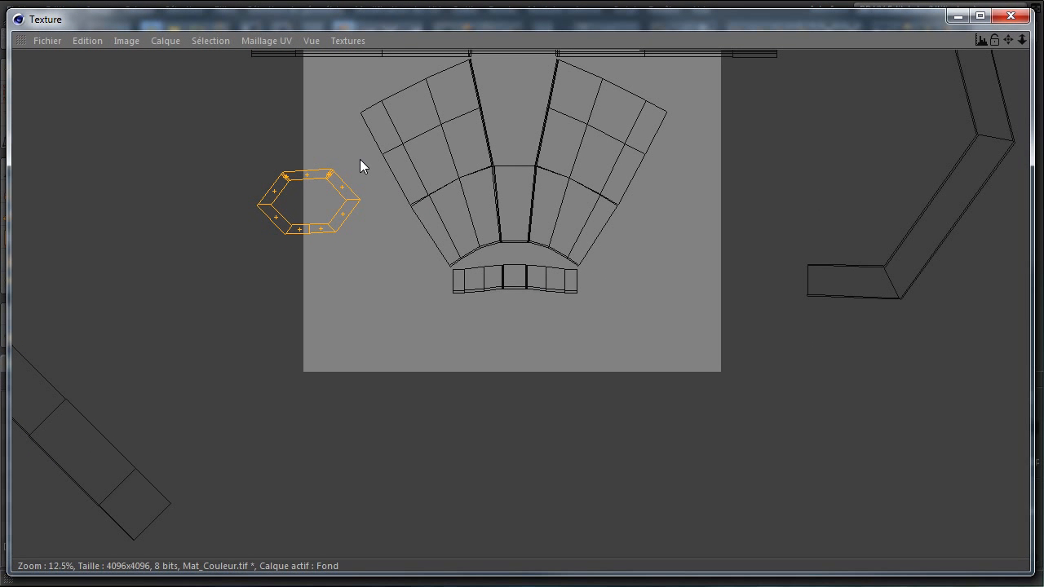
left_click_drag(775, 403, 777, 403)
scroll(303, 179, "up", 1)
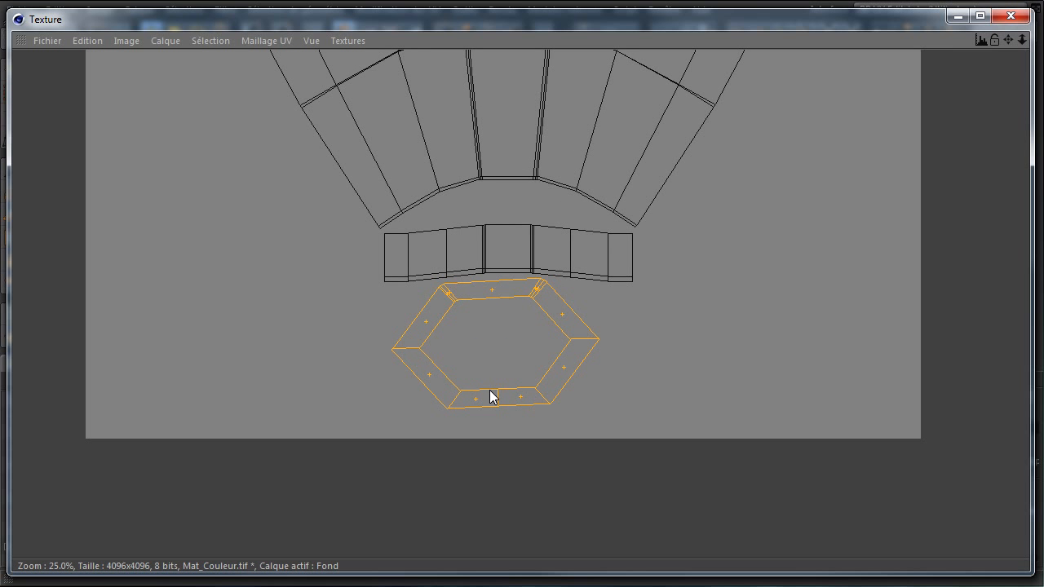
Rotate the hexagonal ring island until its upper and lower edges are level
scroll(488, 397, "up", 2)
left_click_drag(1009, 42, 776, 402)
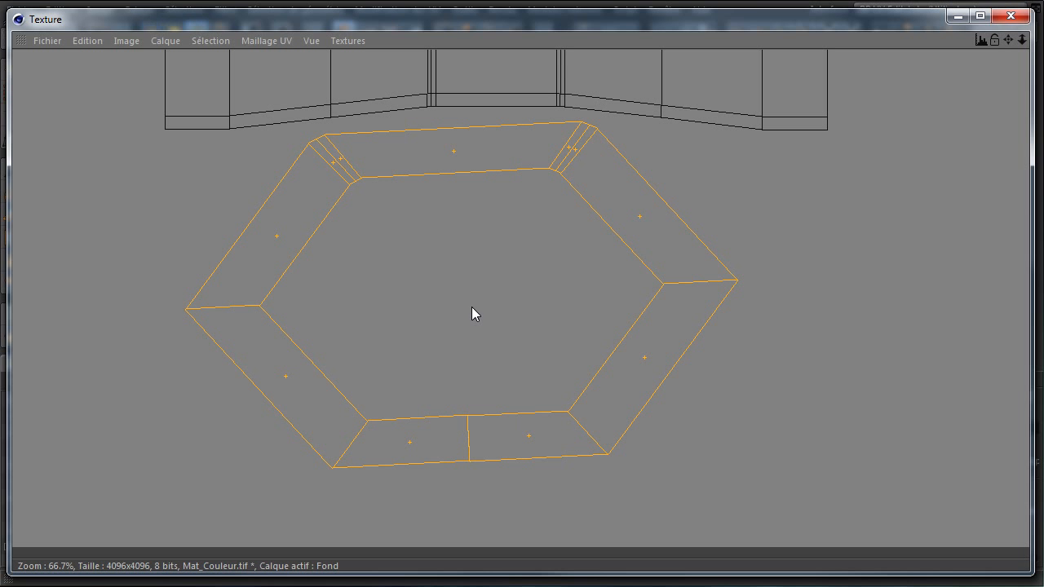
left_click_drag(461, 292, 774, 404)
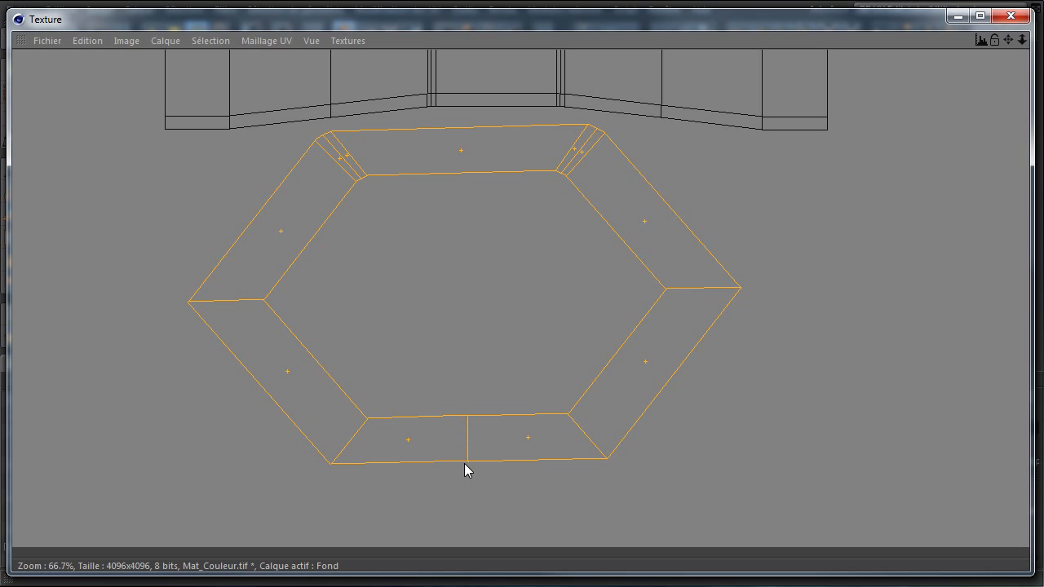
left_click_drag(775, 404, 775, 404)
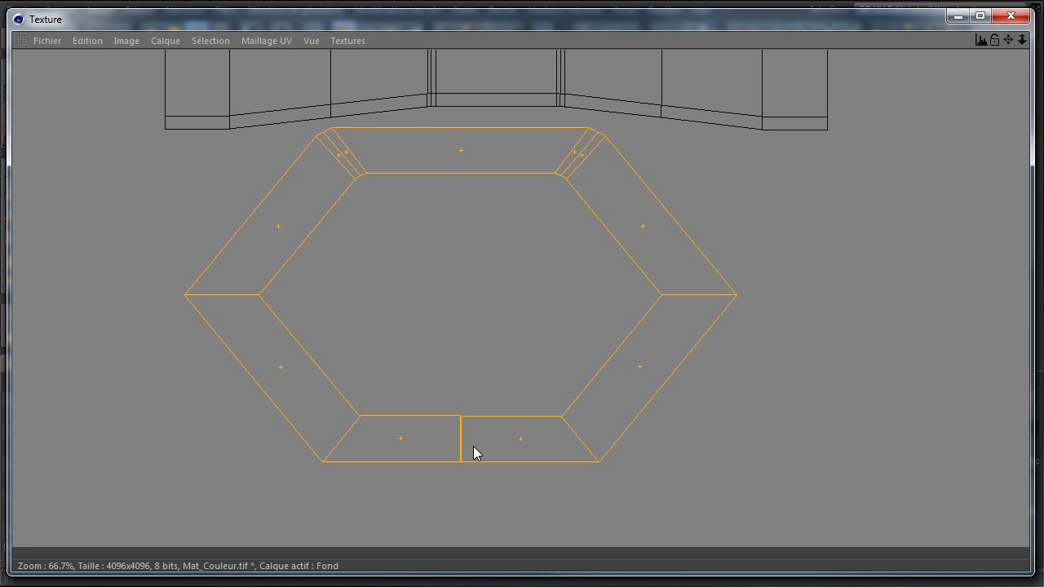
scroll(450, 424, "up", 3)
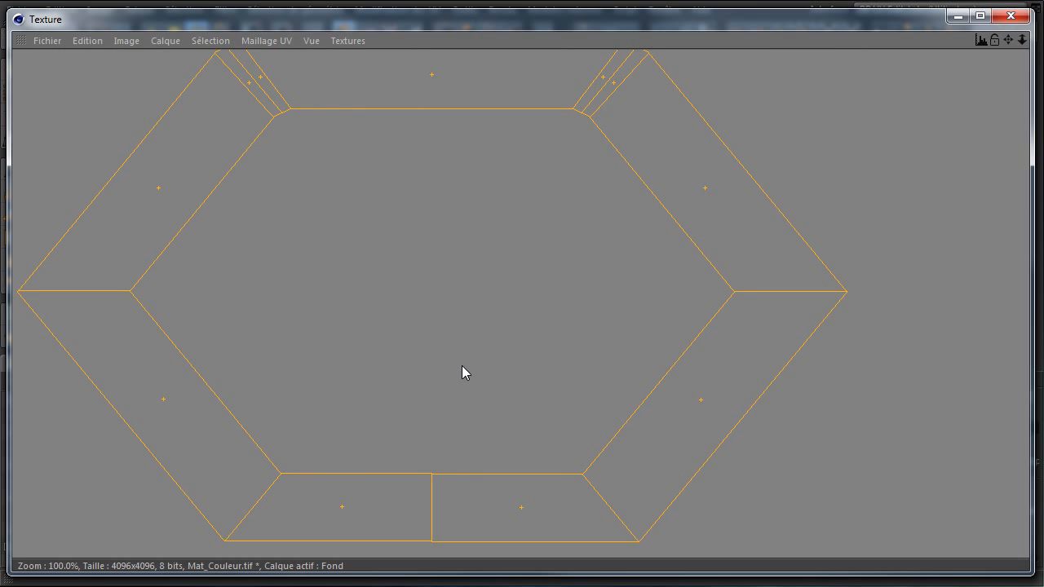
left_click_drag(1007, 41, 775, 404)
left_click_drag(640, 276, 774, 404)
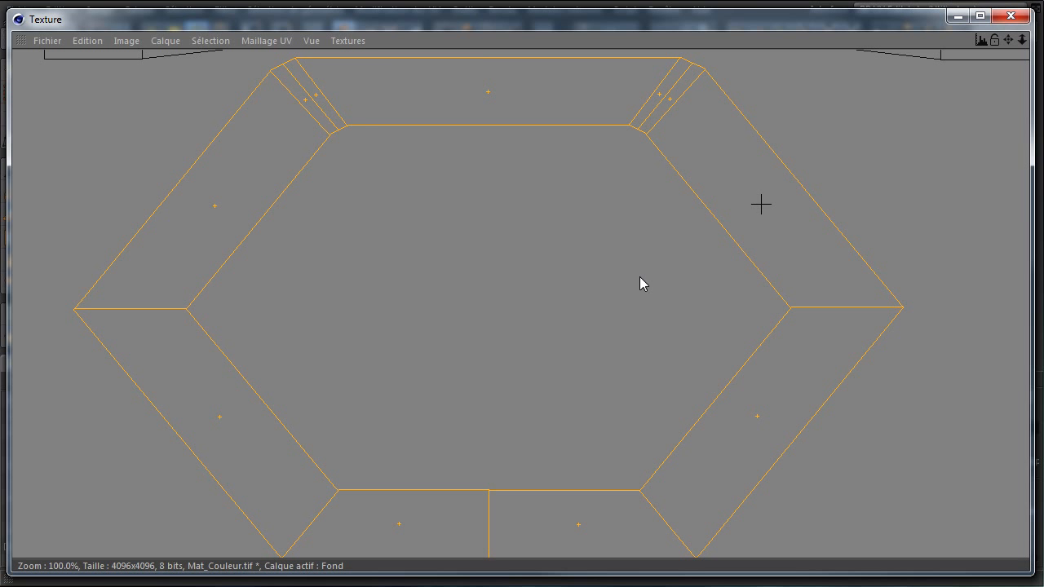
Centre the hexagonal ring island horizontally beneath the small curved strip
mouse_move(1008, 39)
left_mouse_down()
mouse_move(775, 411)
mouse_move(1010, 43)
left_mouse_up()
scroll(564, 223, "down", 2)
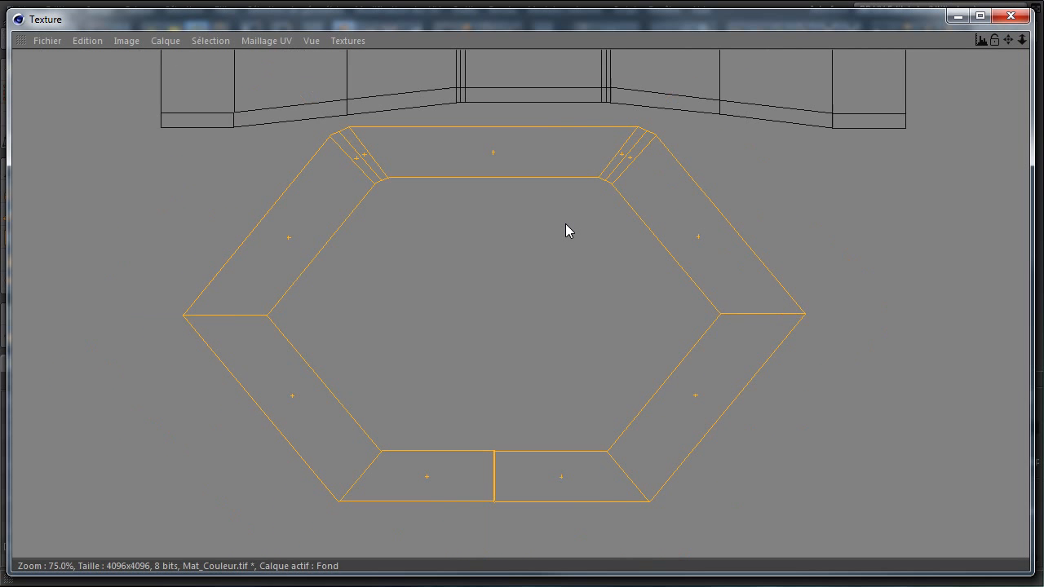
scroll(616, 269, "down", 2)
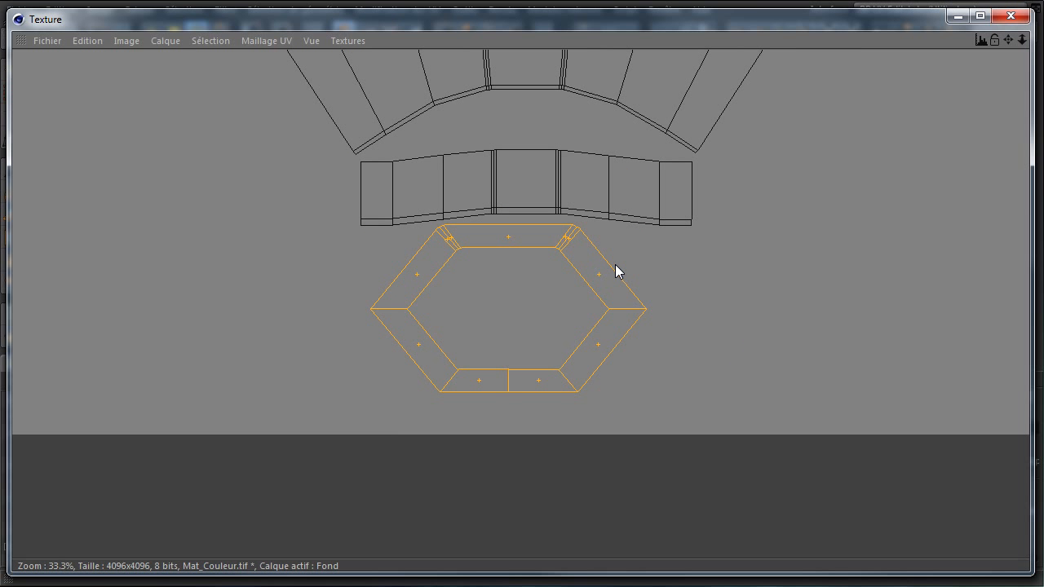
left_click_drag(512, 259, 775, 405)
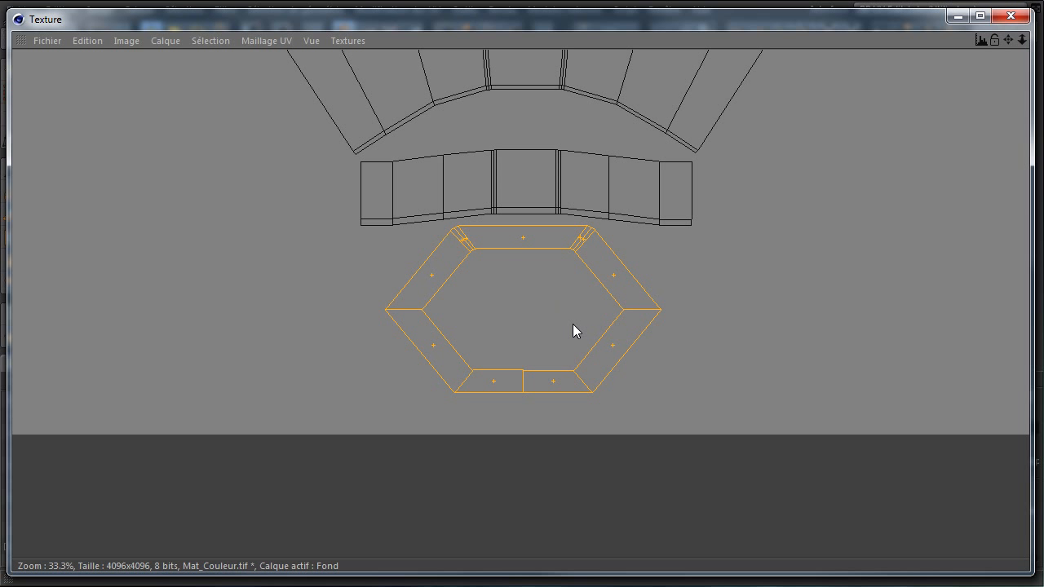
Select the whole long diagonal UV strip outside the texture and place it over the wide-end band strip
scroll(573, 325, "down", 3)
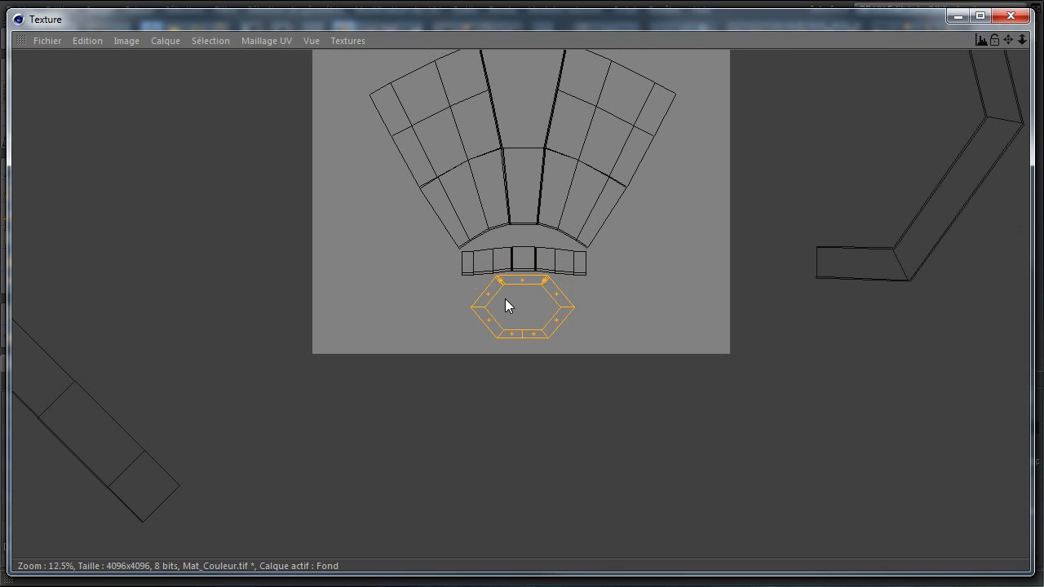
scroll(553, 309, "down", 2)
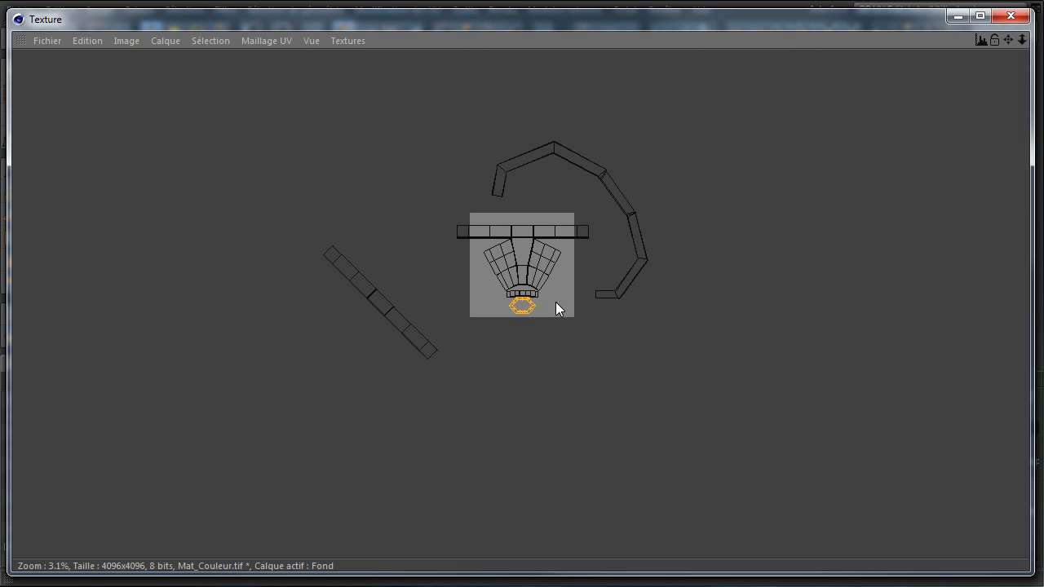
left_click_drag(233, 23, 395, 70)
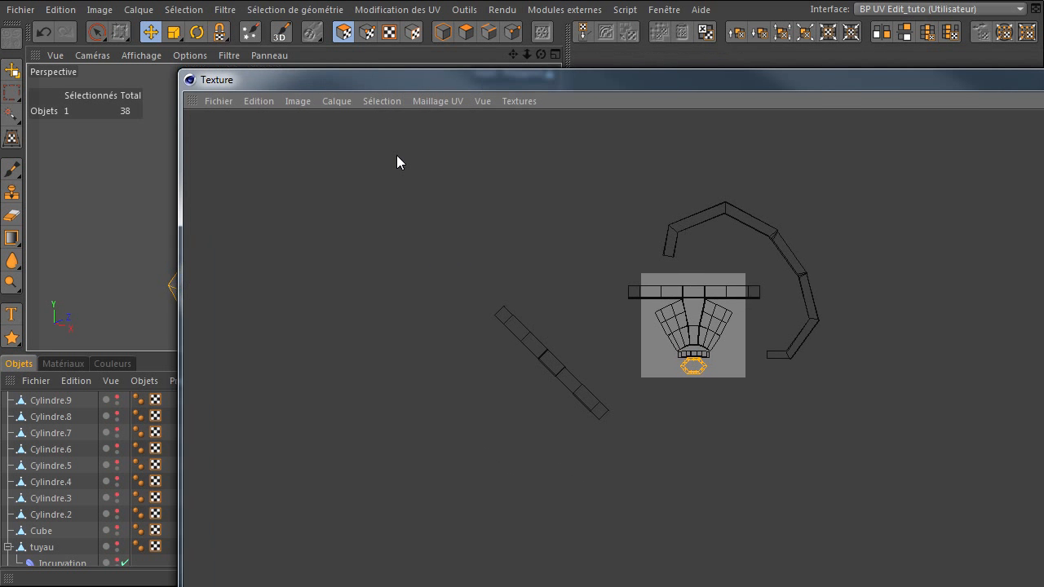
left_click(520, 333)
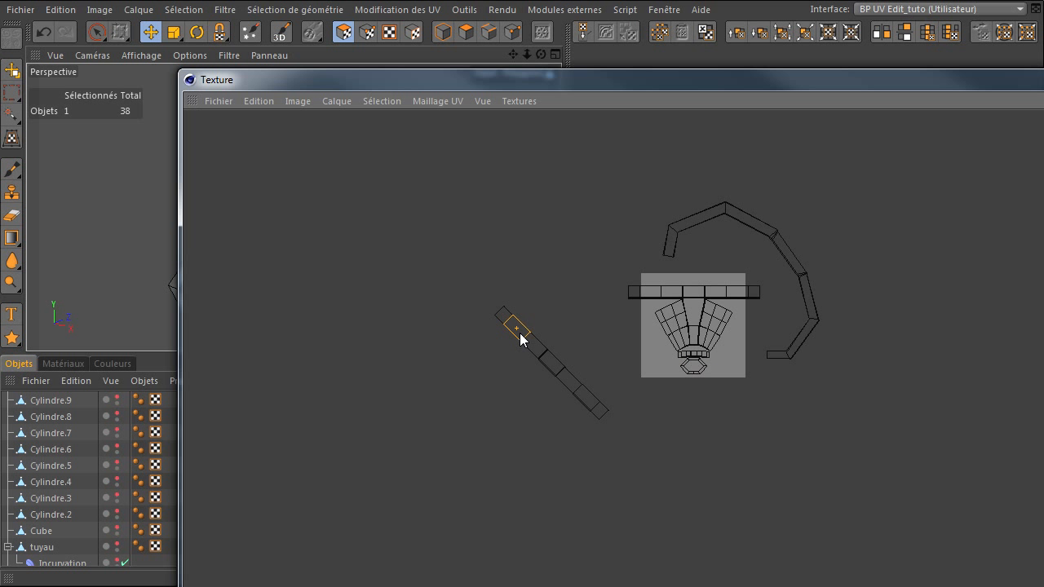
double_click(521, 339)
left_click_drag(469, 76, 531, 207)
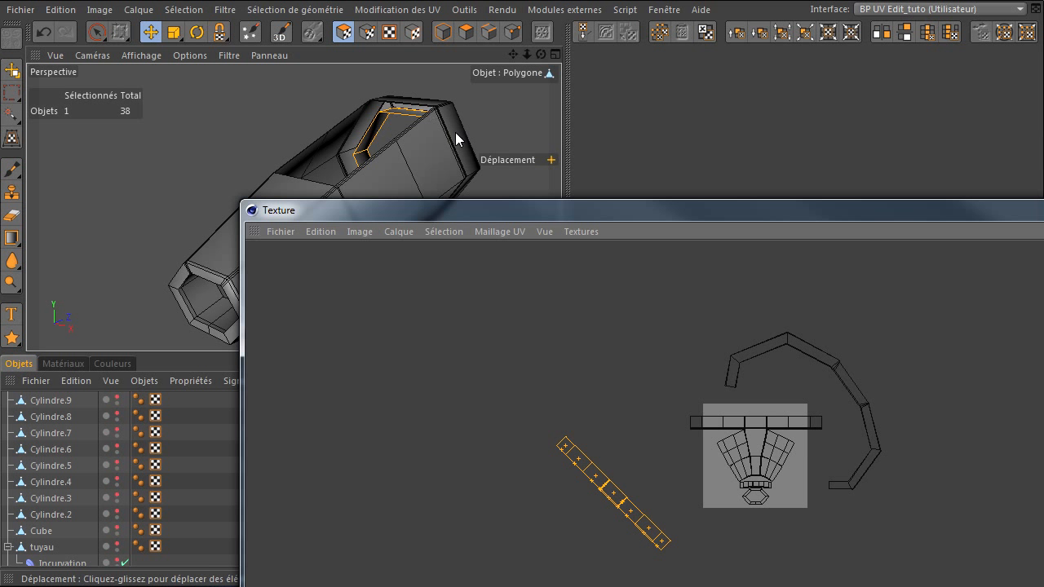
left_click_drag(486, 212, 260, 23)
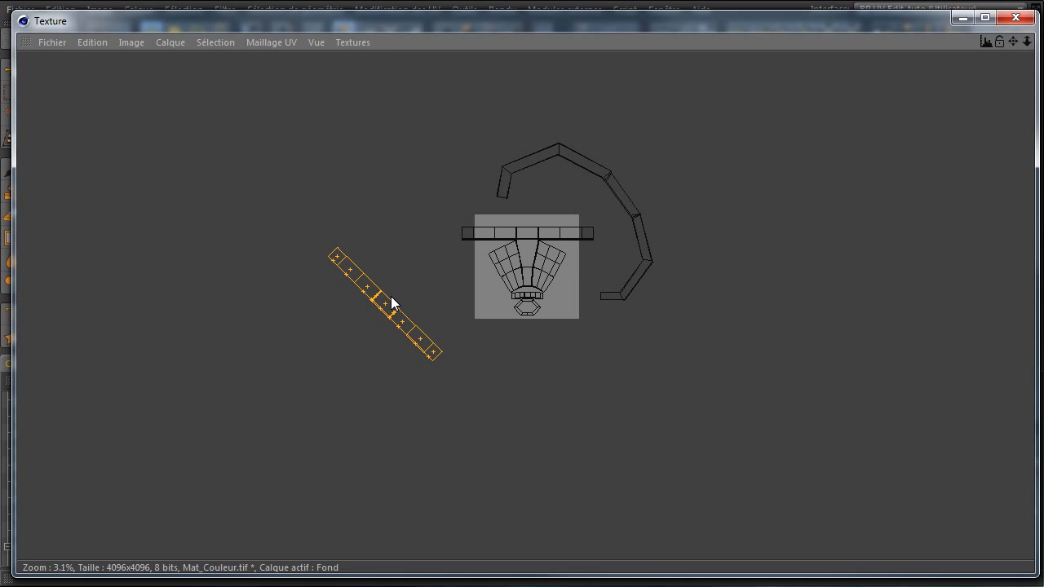
left_click_drag(383, 312, 521, 231)
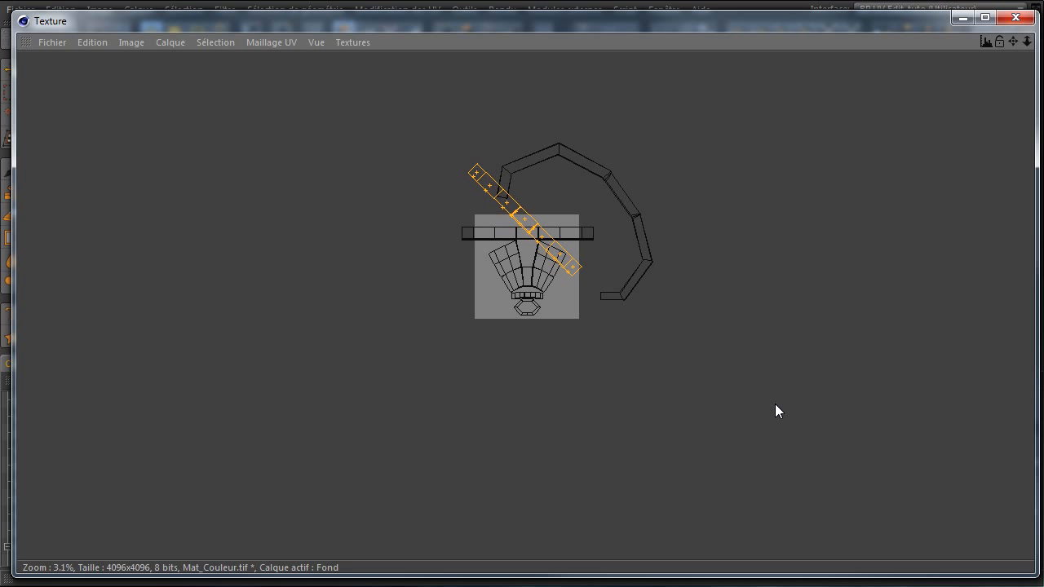
Rotate the long diagonal strip to horizontal, centred just above the wide-end band strip
scroll(380, 317, "up", 3)
scroll(652, 277, "down", 2)
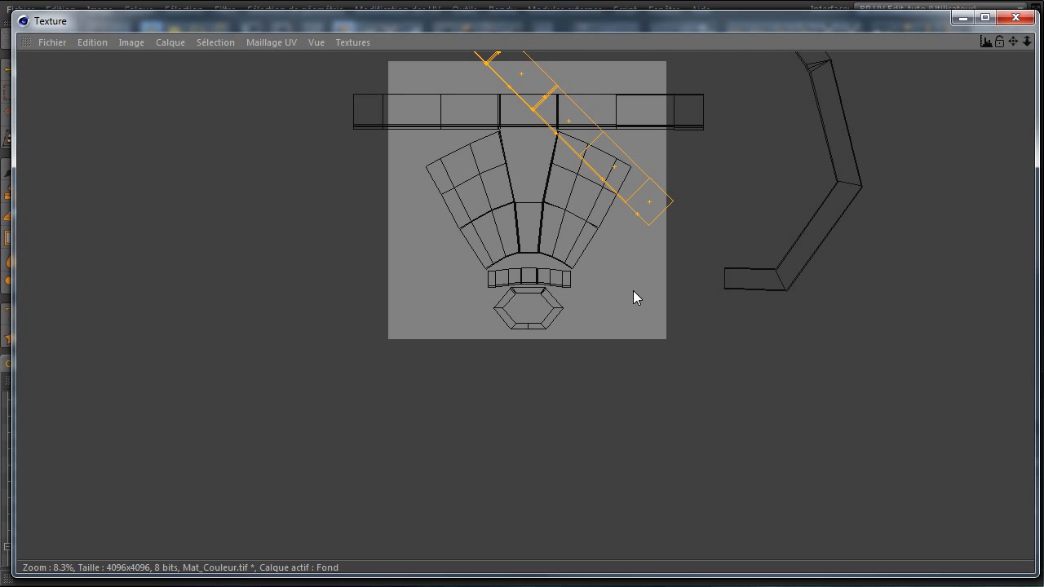
scroll(513, 99, "up", 2)
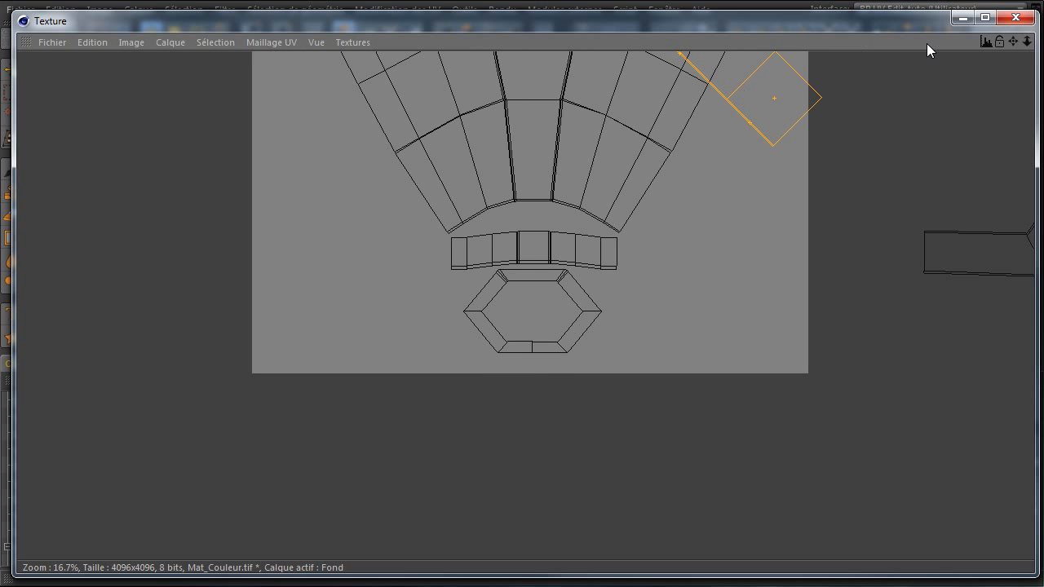
left_click_drag(1012, 41, 1020, 443)
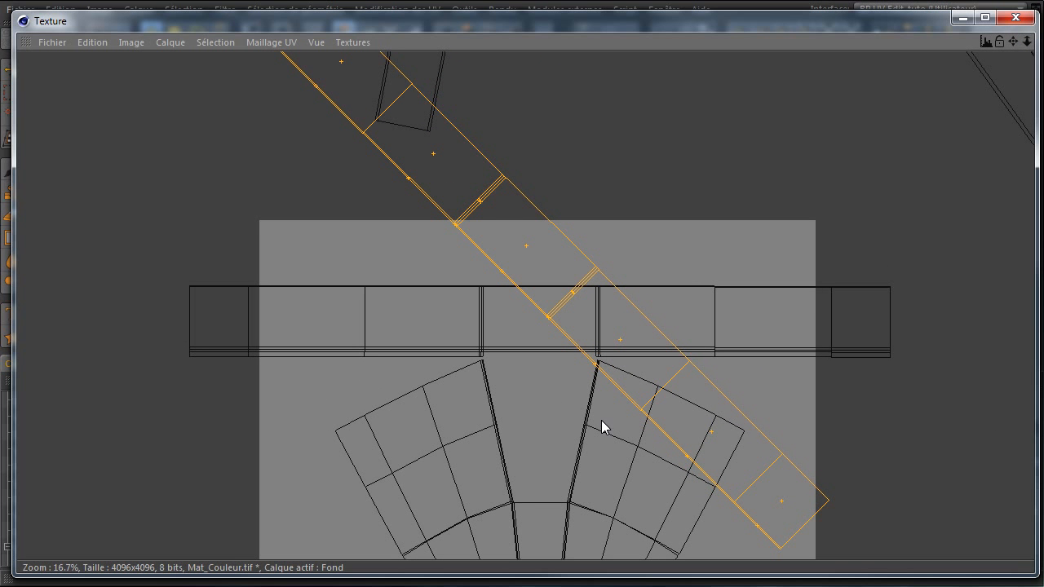
left_click_drag(524, 249, 775, 410)
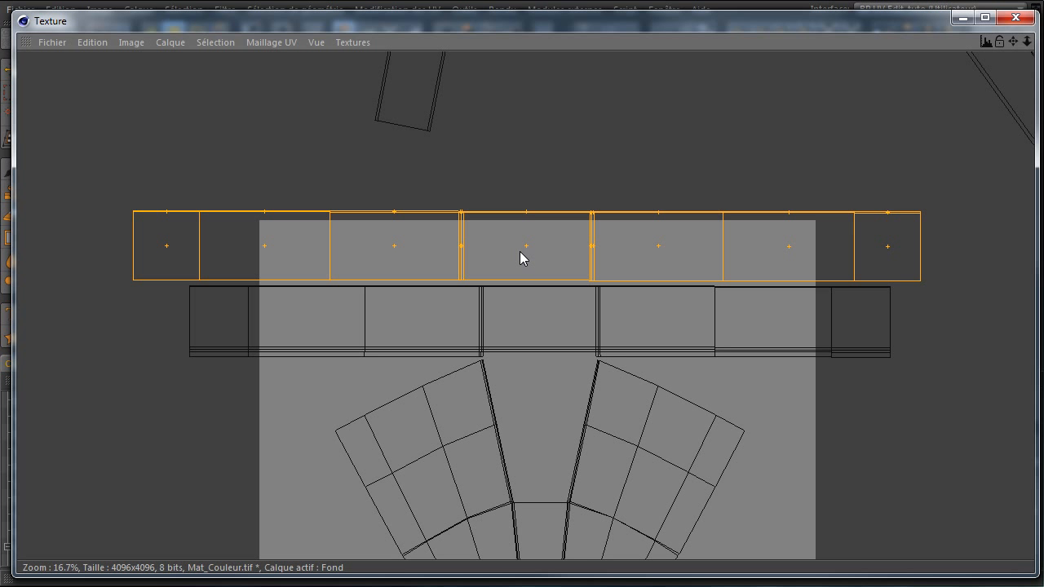
Scale the long horizontal strip down until it is shorter than the wide-end band strip below it
left_click_drag(521, 249, 752, 407)
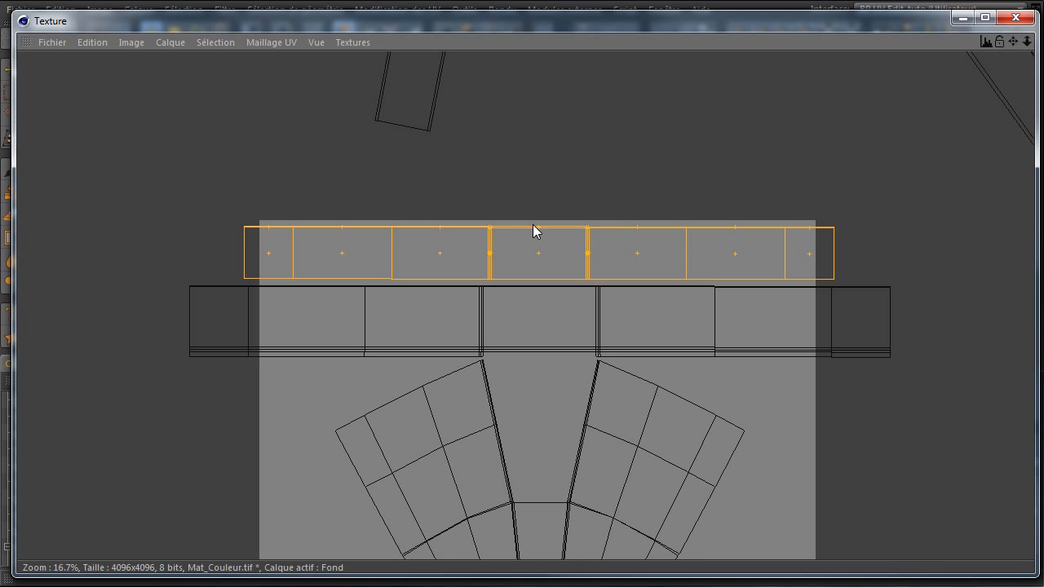
scroll(526, 226, "down", 3)
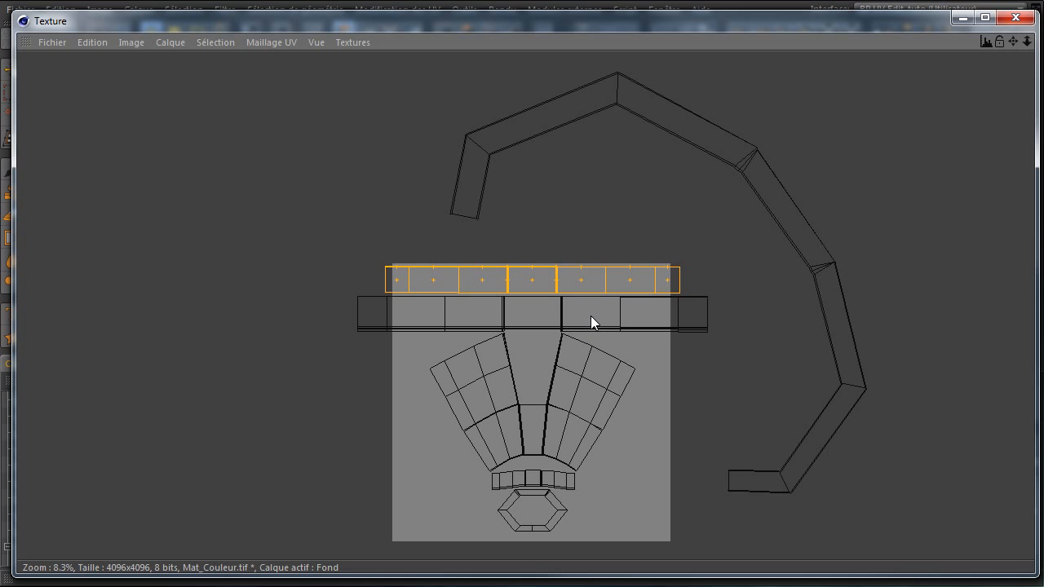
Select the whole curved arc island beside the texture and move it over the band strips
scroll(590, 322, "down", 1)
left_click(613, 167)
key("u")
key("w")
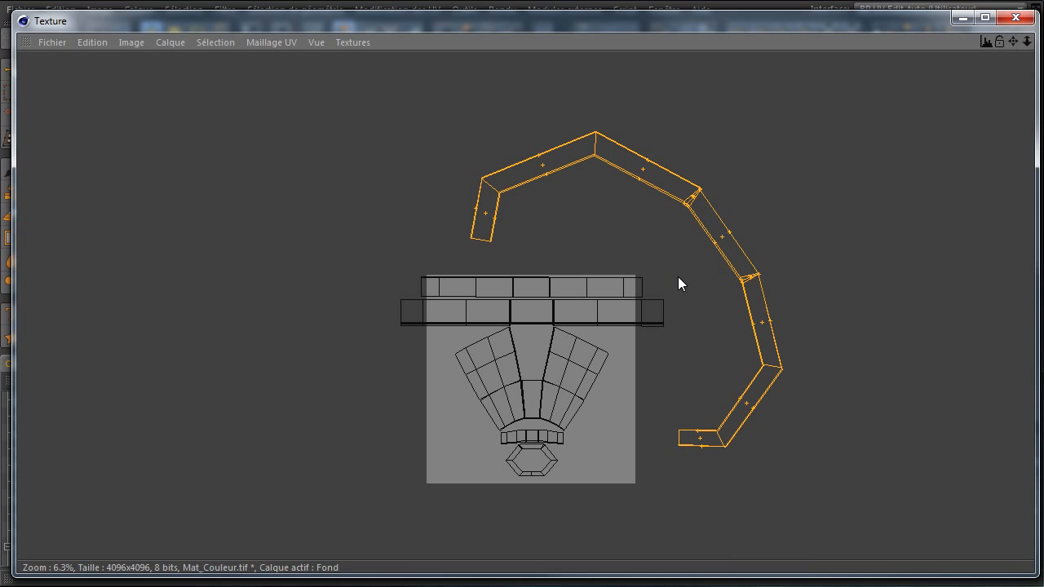
left_click_drag(484, 27, 677, 349)
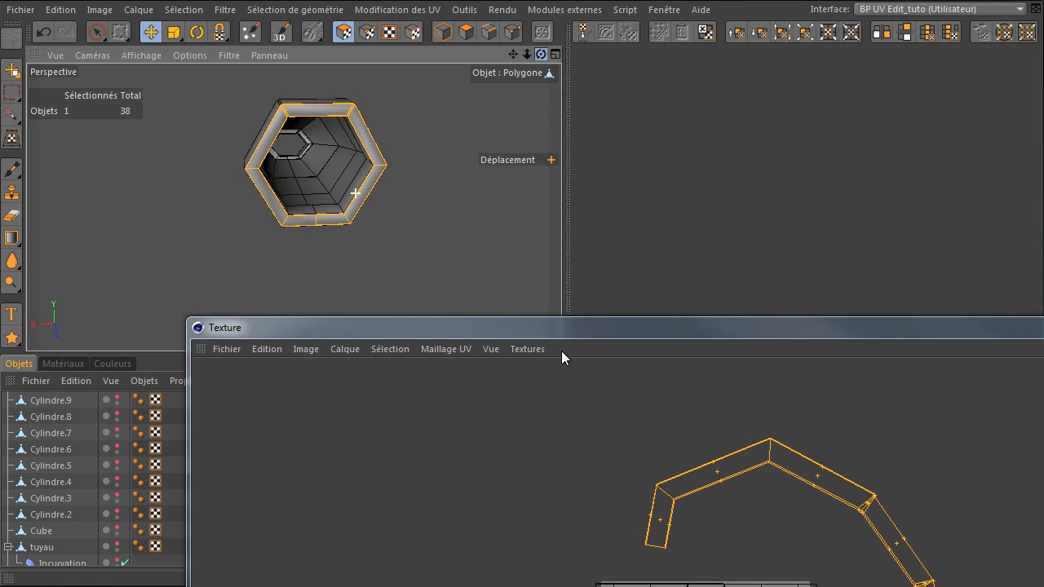
left_click_drag(575, 325, 399, 4)
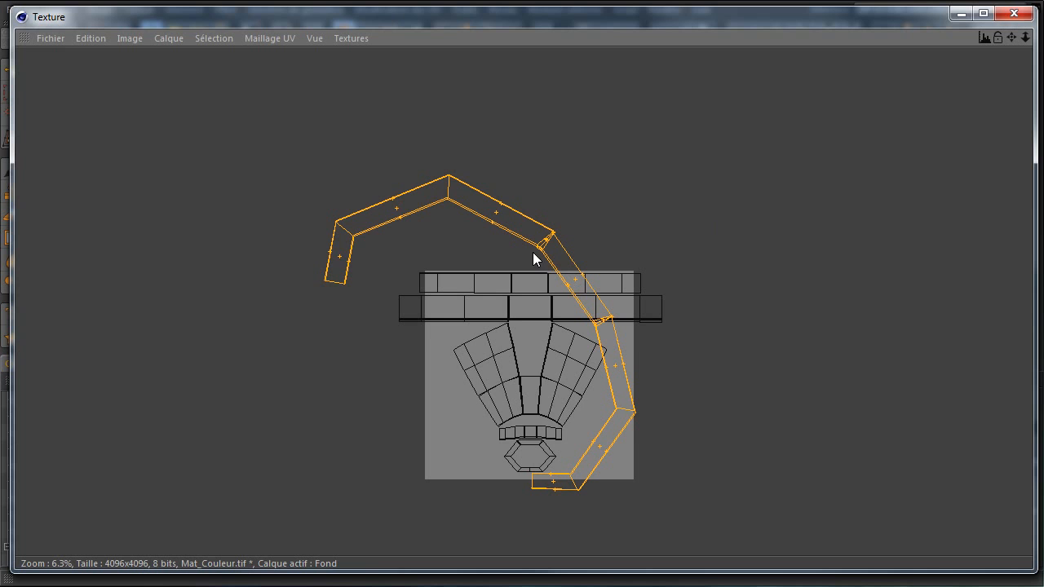
Rotate the curved arc island until its short middle segment between the two mitred joints is horizontal
scroll(554, 278, "up", 5)
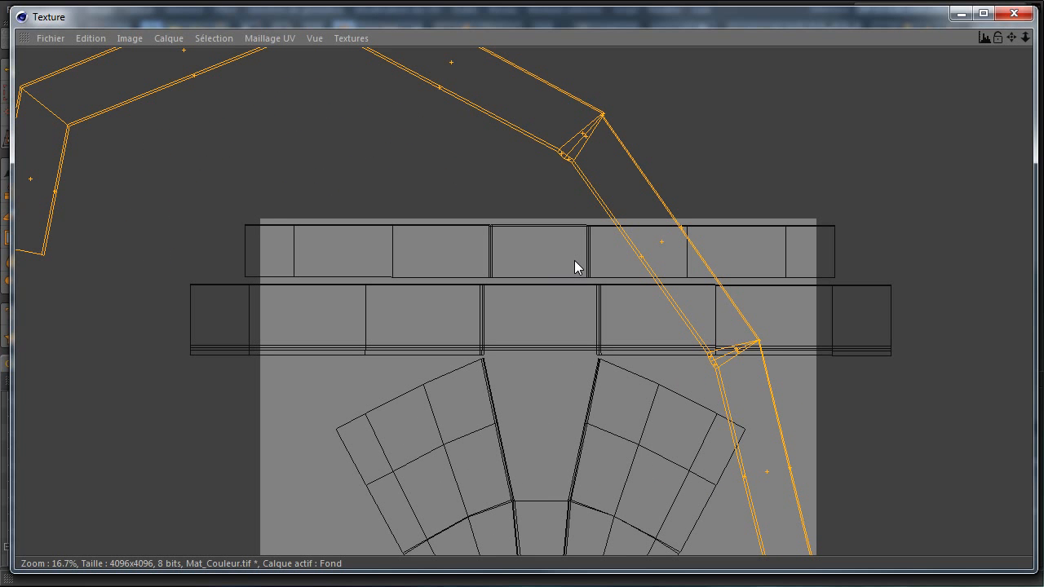
mouse_move(602, 115)
left_mouse_down()
mouse_move(775, 404)
mouse_move(811, 404)
mouse_move(774, 404)
left_mouse_up()
scroll(517, 226, "down", 5)
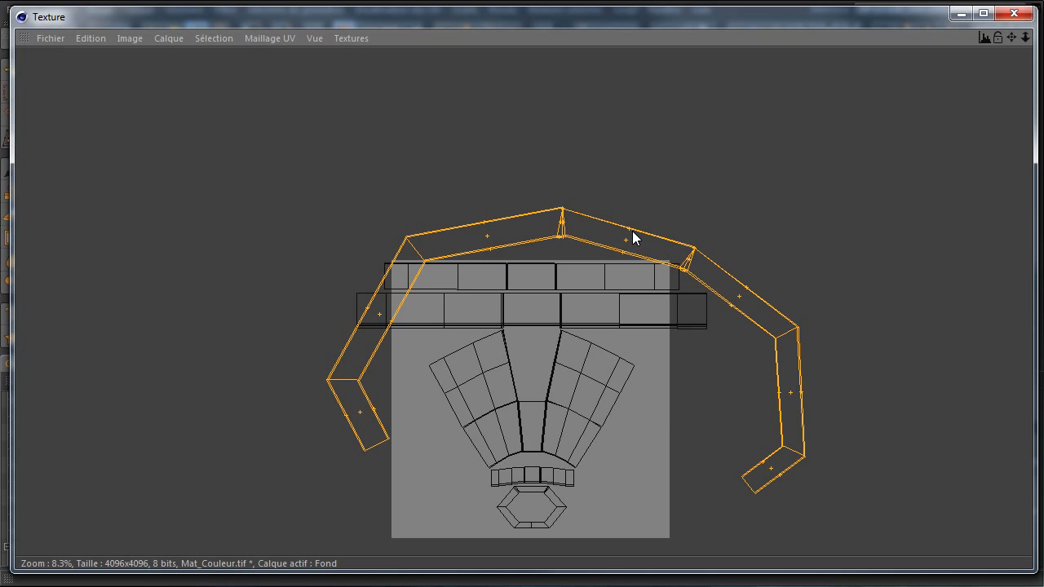
left_click_drag(597, 225, 774, 404)
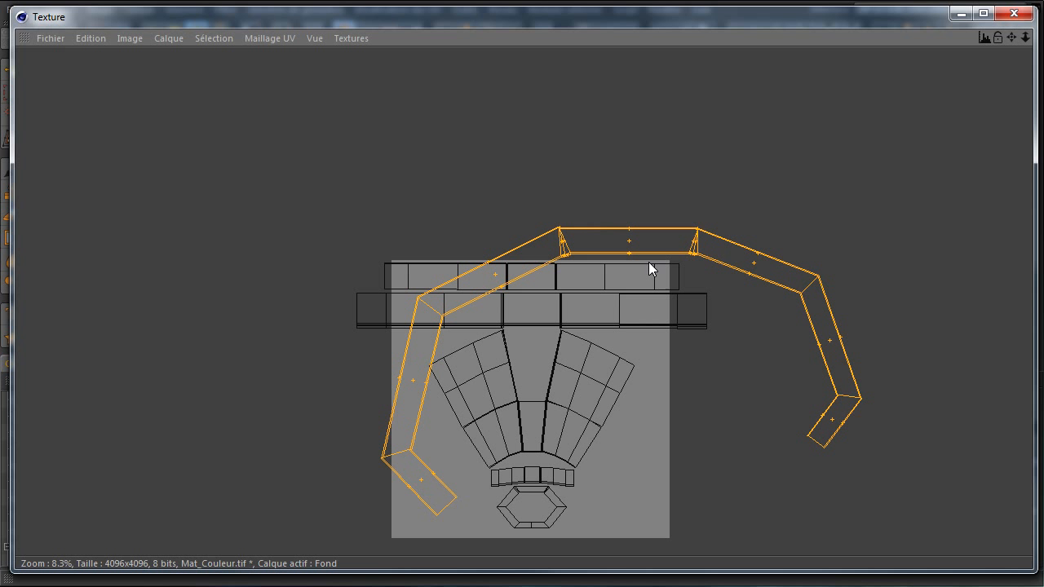
Scale the curved arc island down to under half its size and place it near the texture's lower-left corner
key("t")
left_click_drag(648, 262, 775, 411)
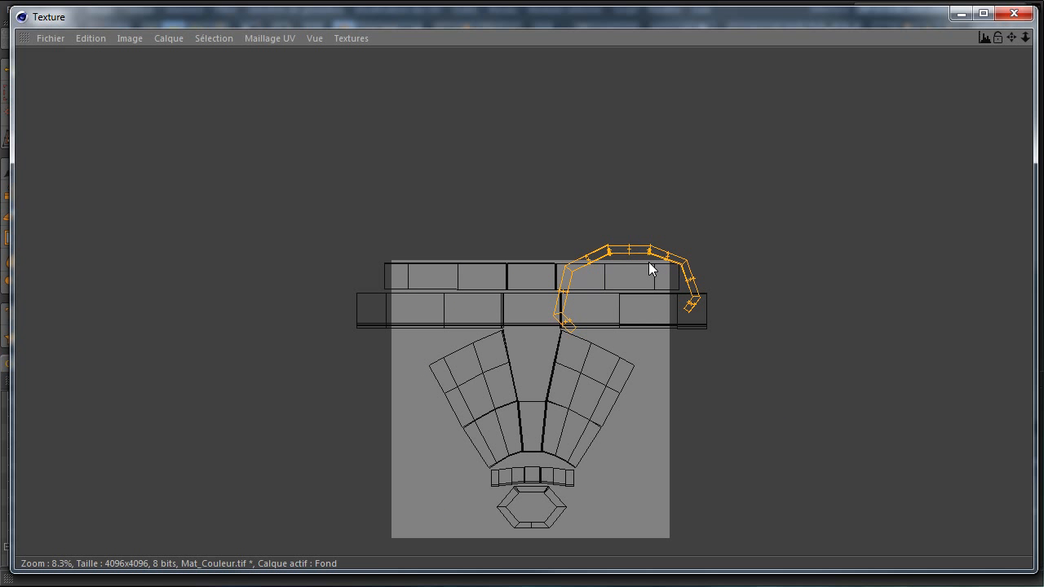
left_click_drag(635, 254, 774, 404)
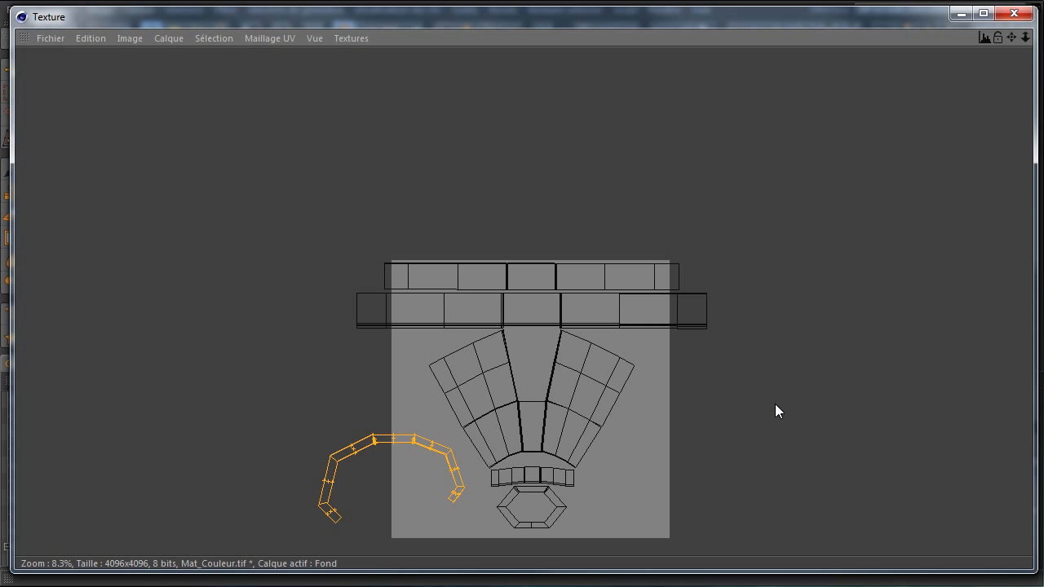
left_click_drag(774, 403, 775, 406)
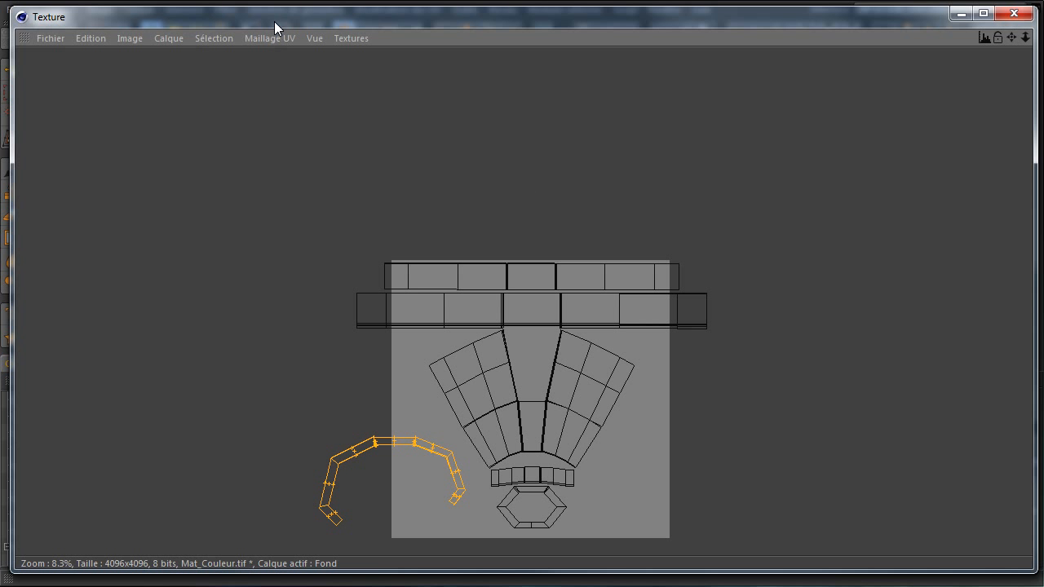
Select all UV islands with a rectangle selection, scale them down to fit the texture's width and centre the main group horizontally
left_click_drag(273, 21, 274, 84)
left_click(101, 35)
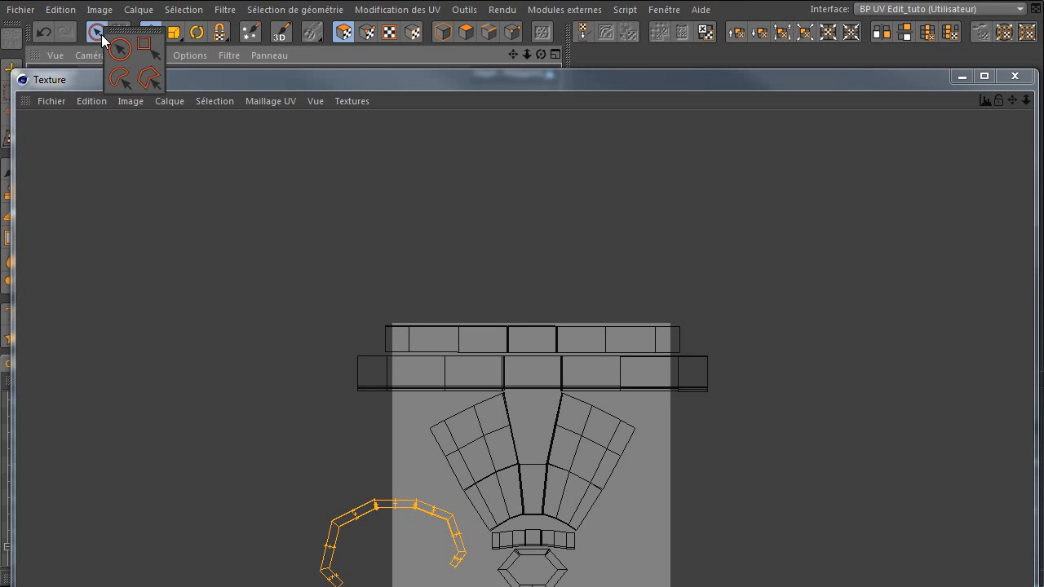
left_click(149, 55)
left_click_drag(150, 88, 140, 23)
mouse_move(204, 181)
left_mouse_down()
mouse_move(653, 428)
mouse_move(793, 551)
left_mouse_up()
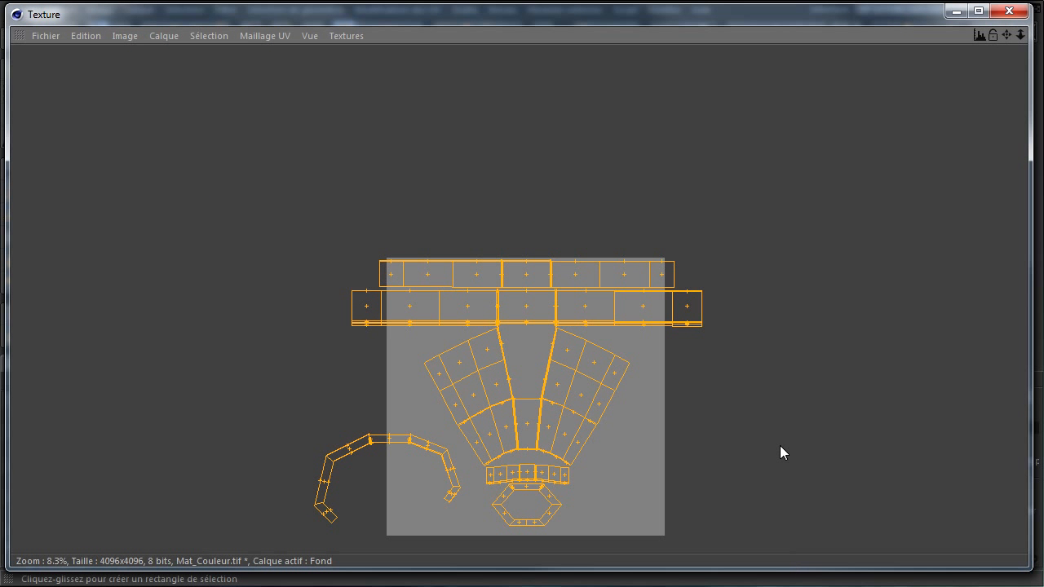
key("t")
left_click_drag(552, 343, 775, 405)
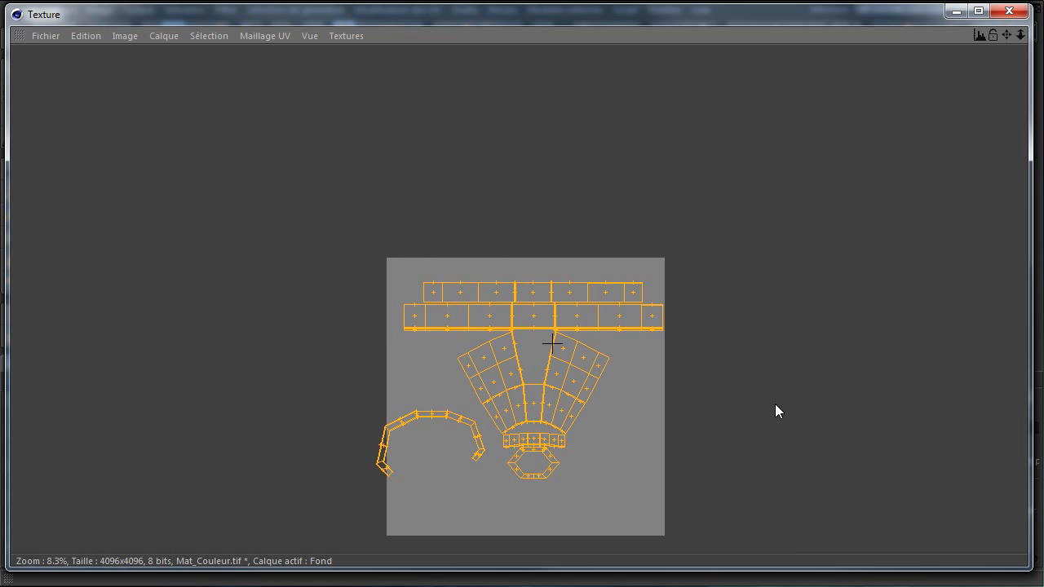
key("e")
left_click_drag(547, 329, 774, 403)
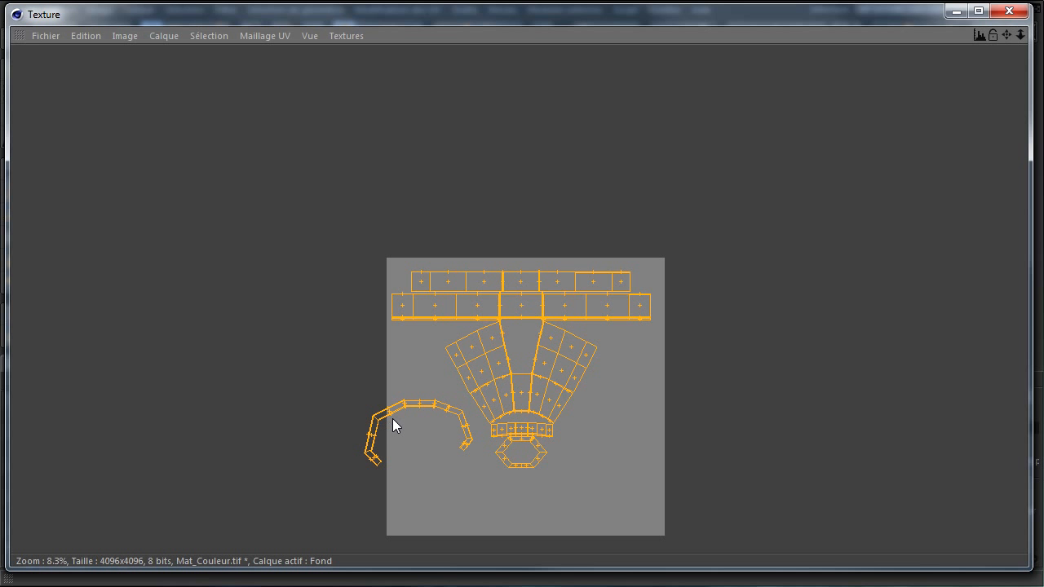
Move the whole curved arc island inside the texture's lower-left corner and clear the polygon selection
left_click(437, 441)
left_click(430, 405)
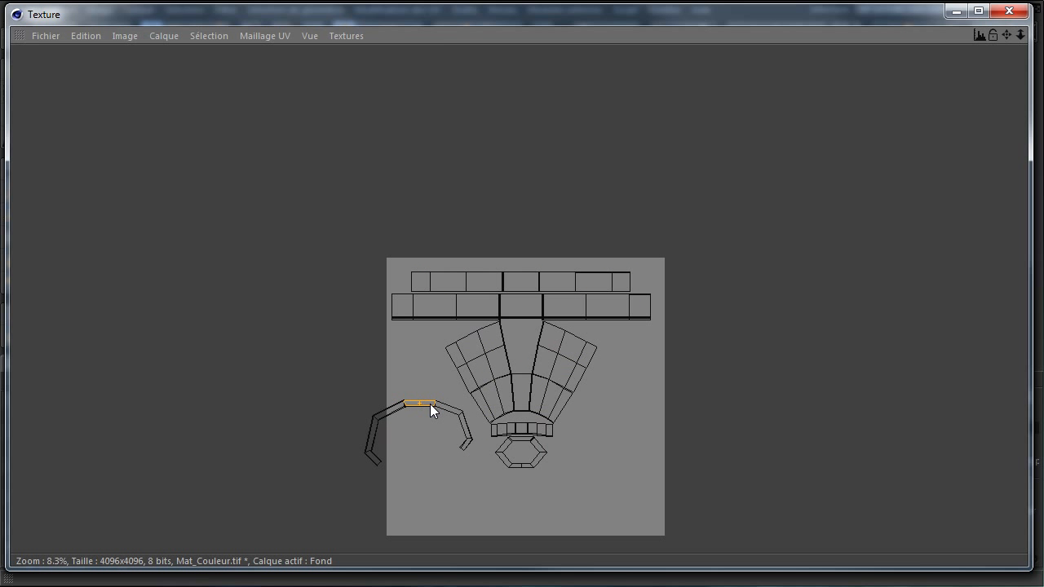
double_click(430, 404)
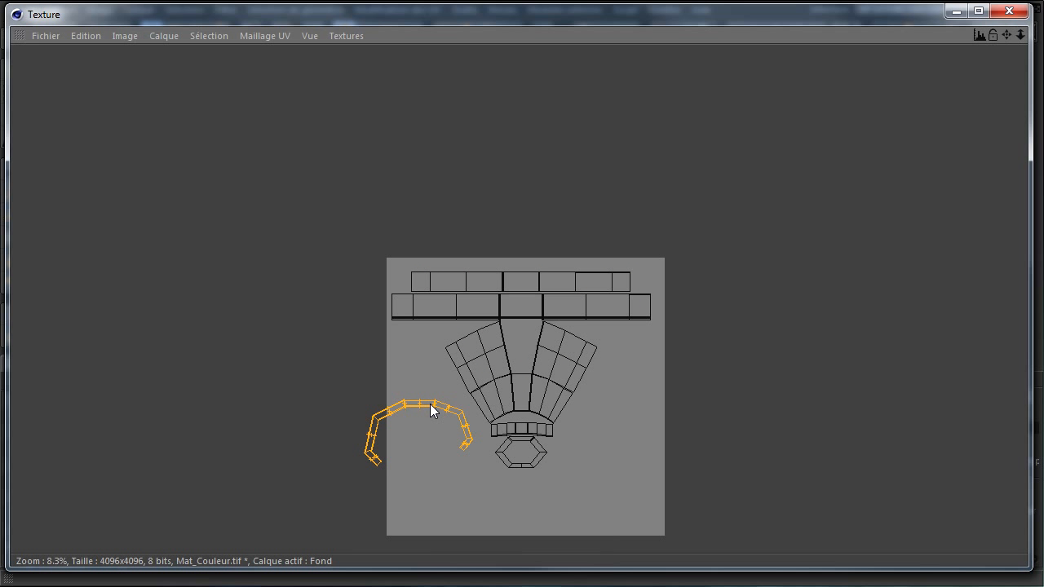
left_click_drag(414, 403, 446, 463)
left_click(577, 375)
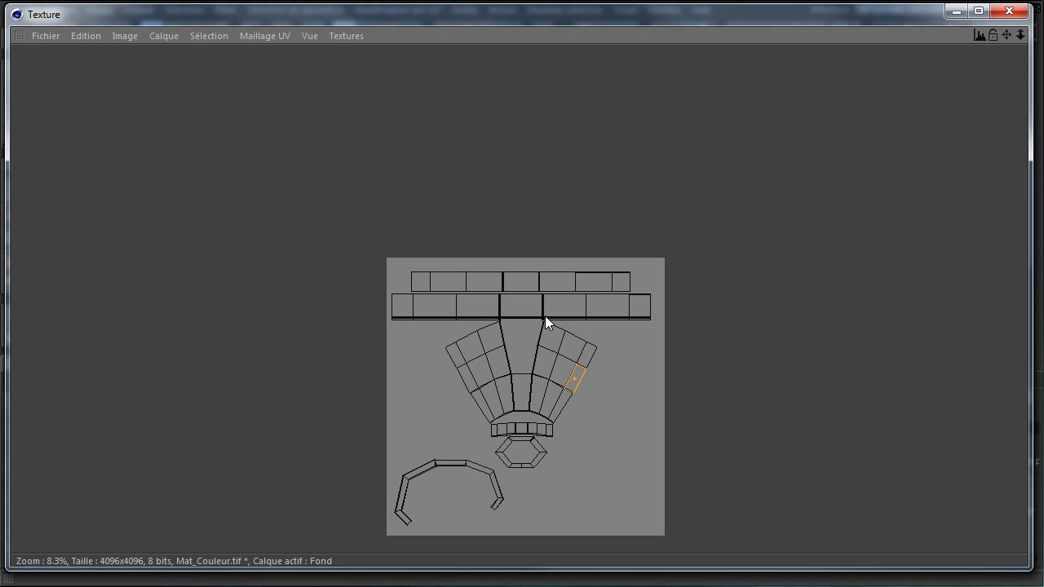
left_click(623, 365)
left_click_drag(1009, 36, 775, 403)
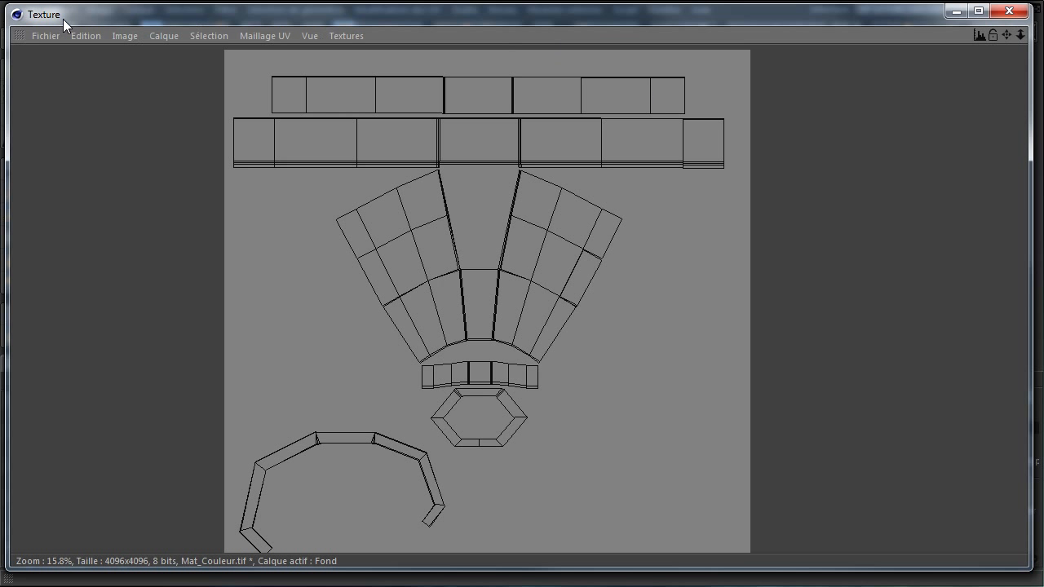
Dock the Texture window beside the Perspective view and place the UV command toolbar beneath it
left_click_drag(36, 19, 53, 114)
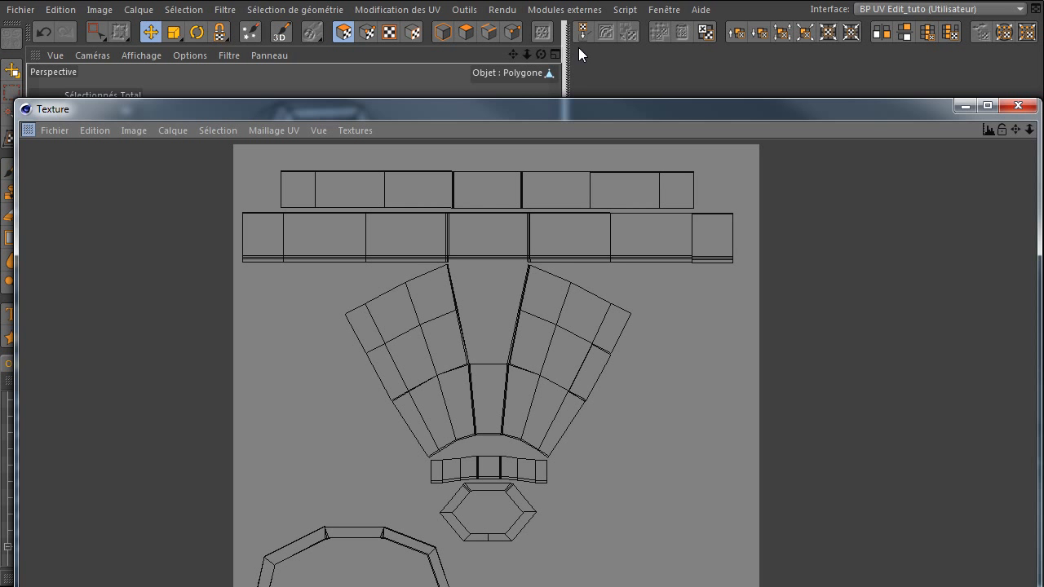
mouse_move(578, 79)
left_mouse_down()
mouse_move(558, 85)
mouse_move(561, 75)
left_mouse_up()
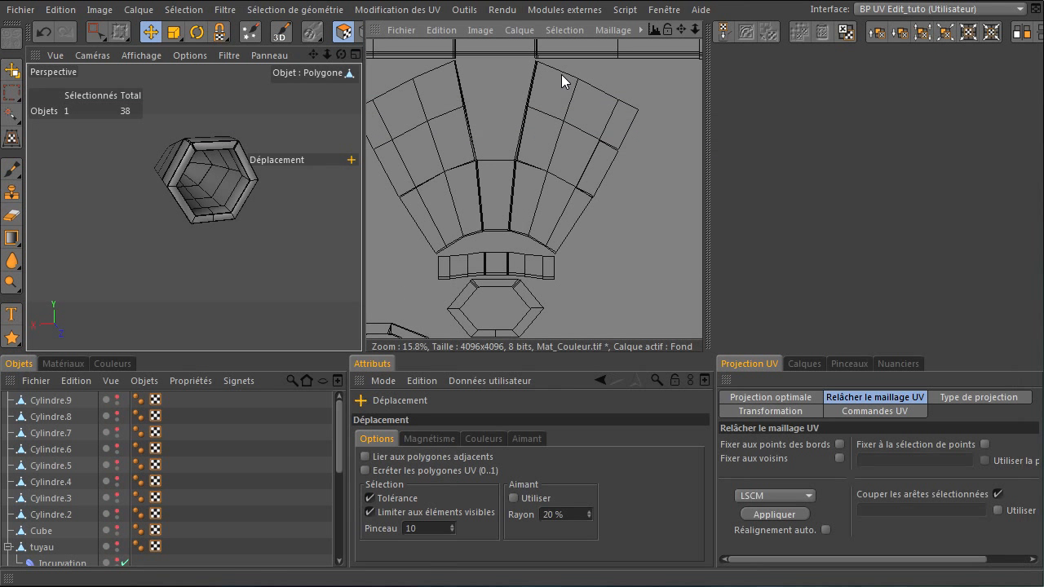
left_click_drag(375, 32, 752, 88)
left_click_drag(376, 31, 741, 39)
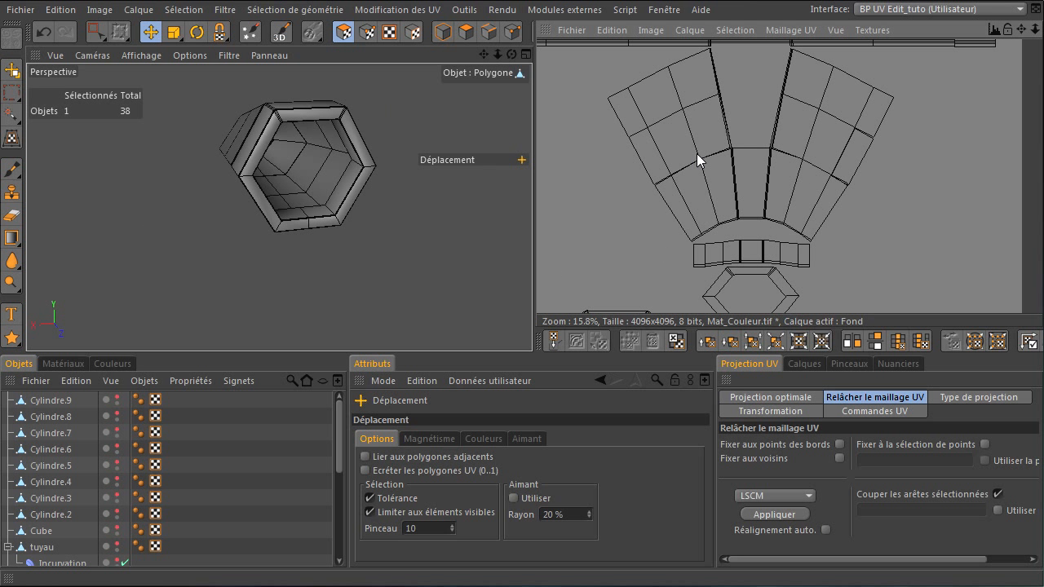
Create a UV mesh layer above the Fond layer of Mat_Couleur.tif
left_click(802, 364)
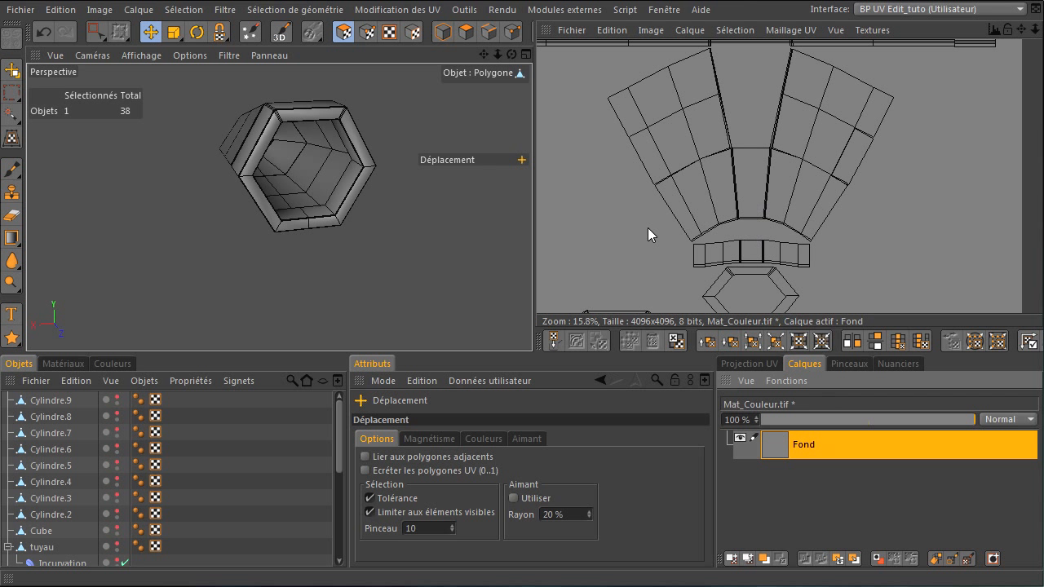
left_click(967, 559)
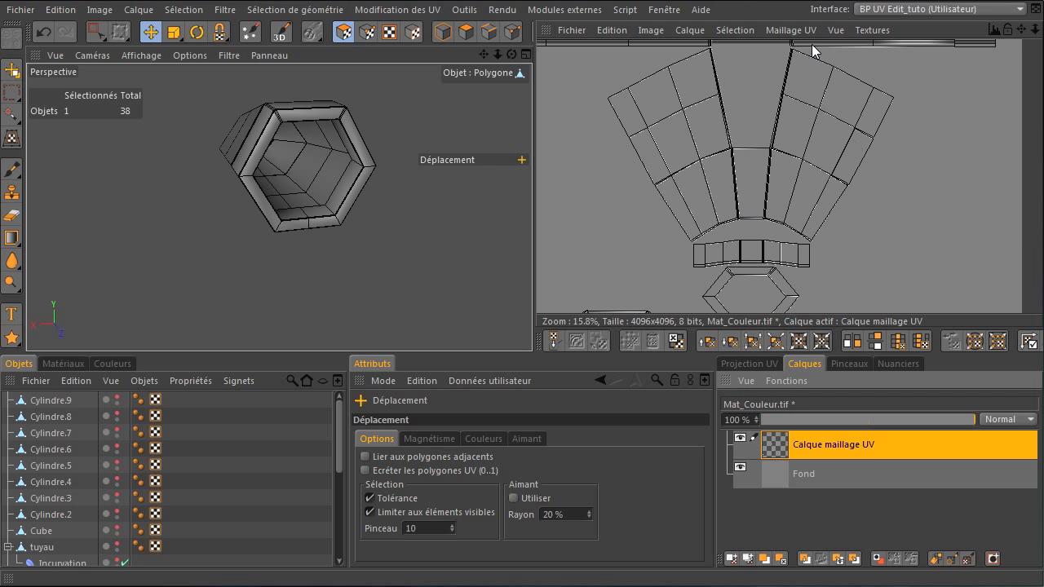
Temporarily hide the UV mesh display in model mode to inspect the painted mesh layer, and restore the display and UV polygon mode
left_click(791, 30)
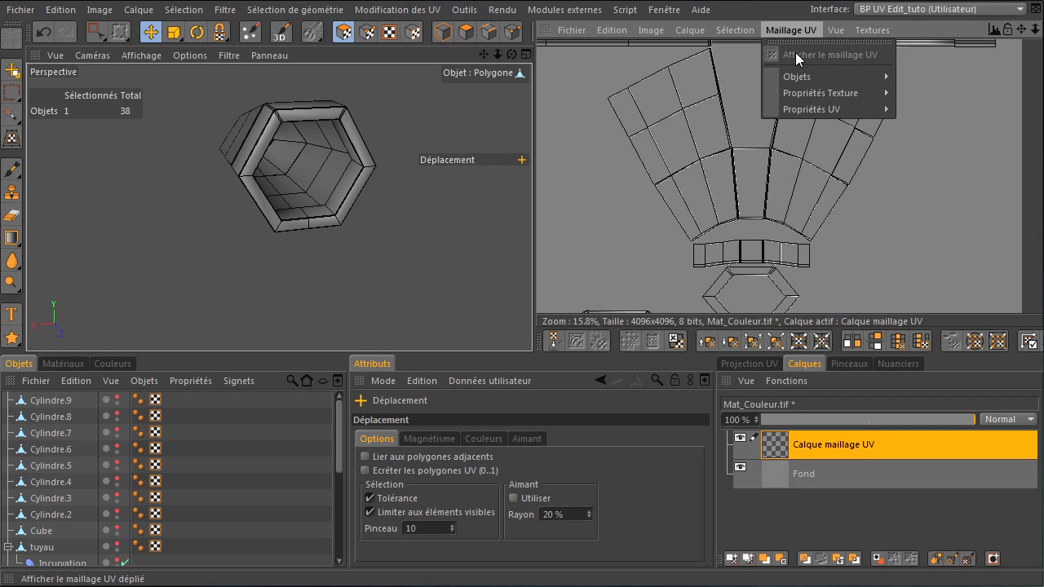
left_click(803, 31)
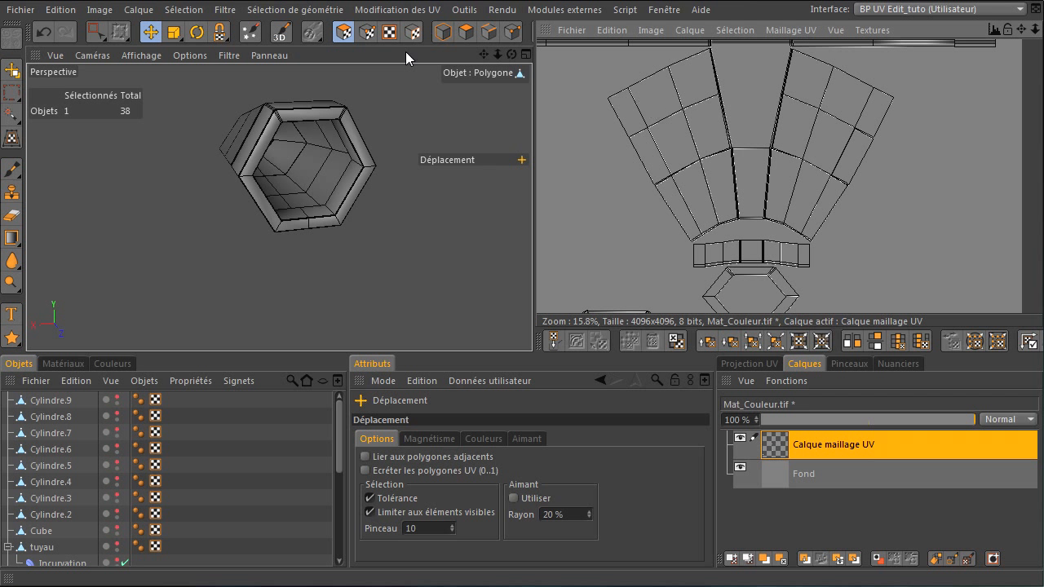
left_click(443, 32)
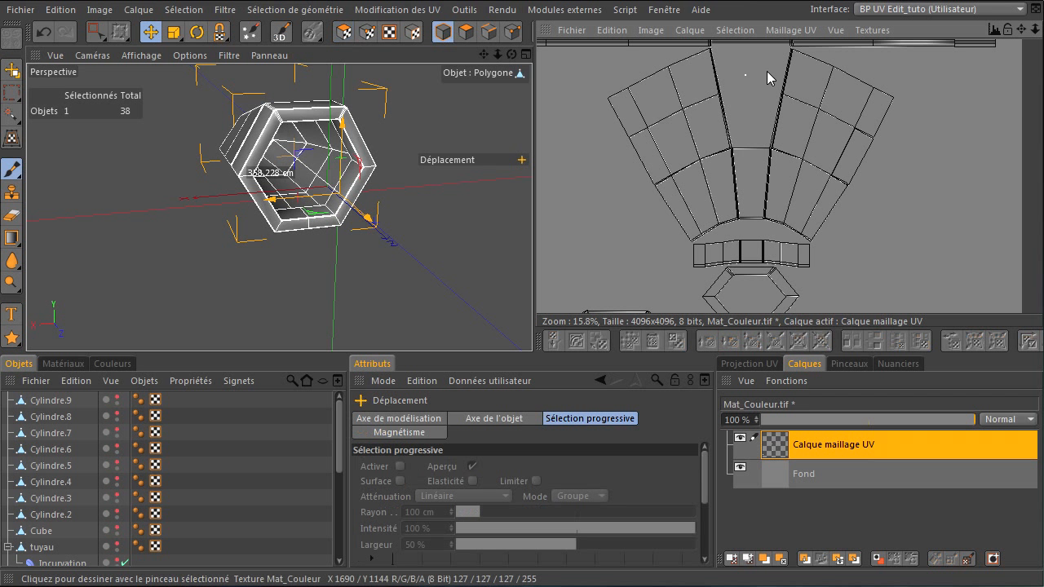
left_click(802, 31)
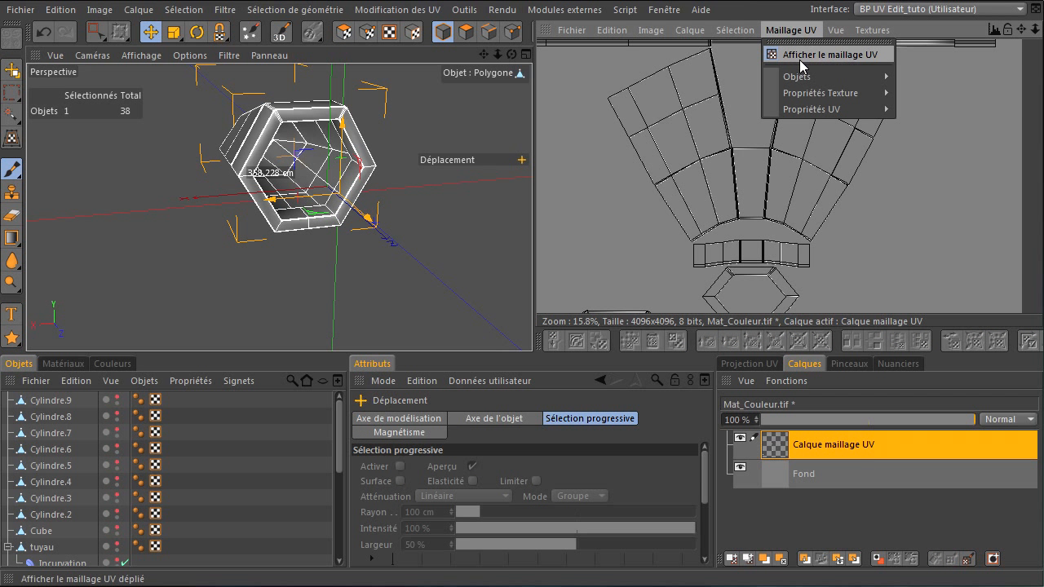
left_click(800, 55)
left_click(807, 31)
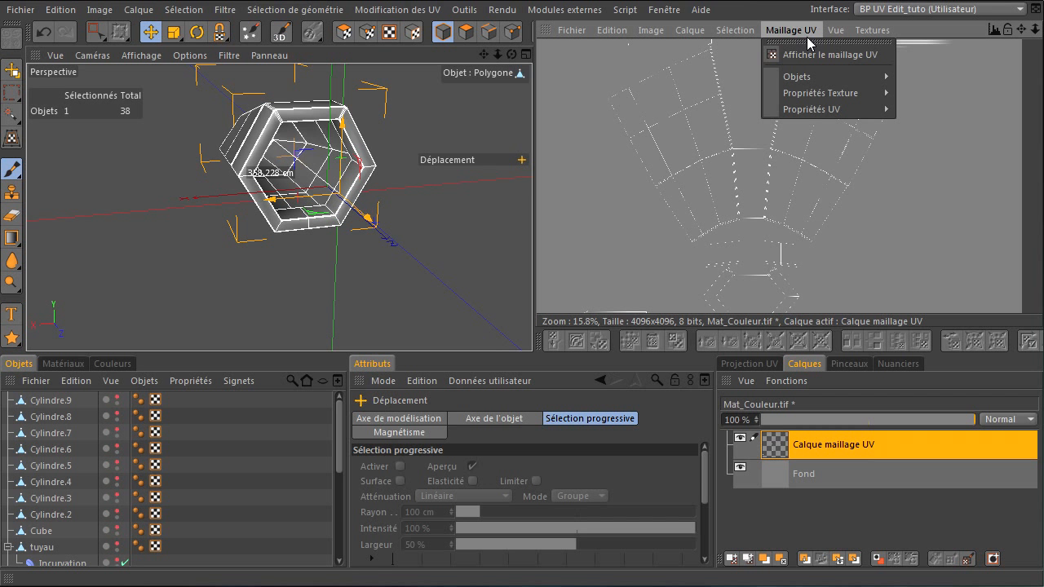
left_click(819, 55)
left_click(343, 31)
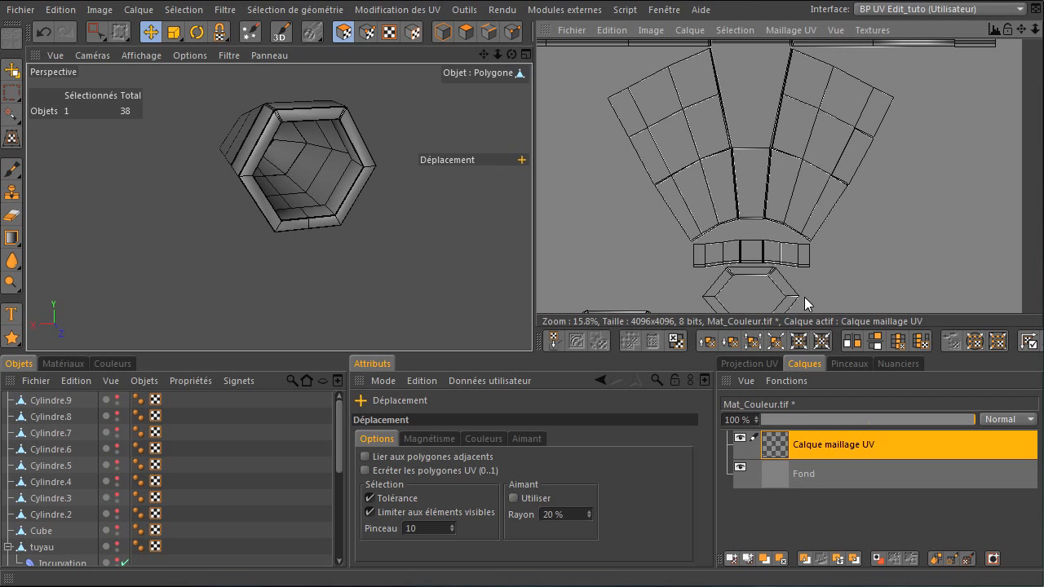
Save the texture with its layers as Mat_Couleur.tif in the astronef folder, using the TIFF (calques PSD) format
left_click(571, 31)
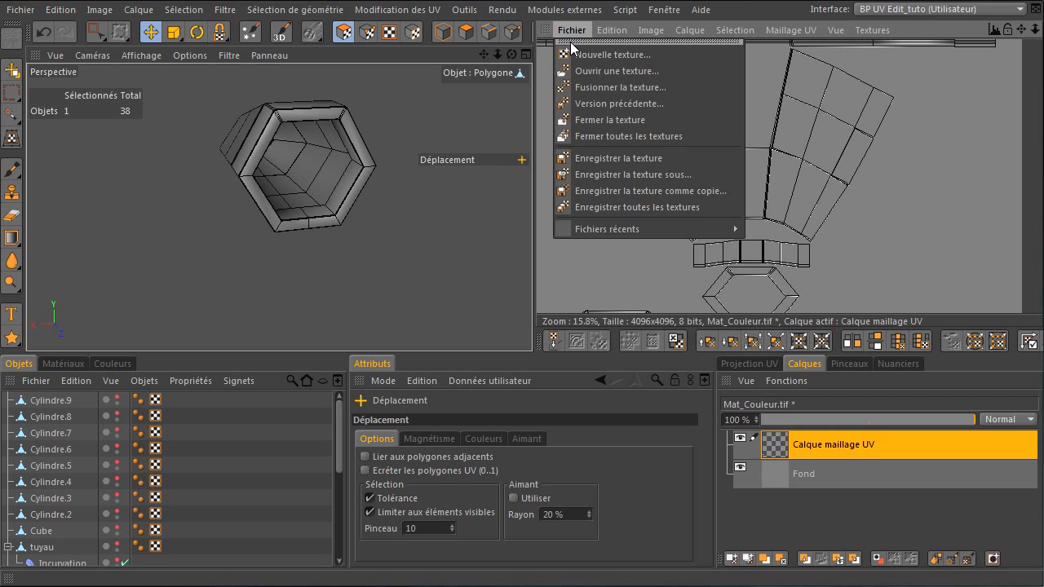
left_click(582, 175)
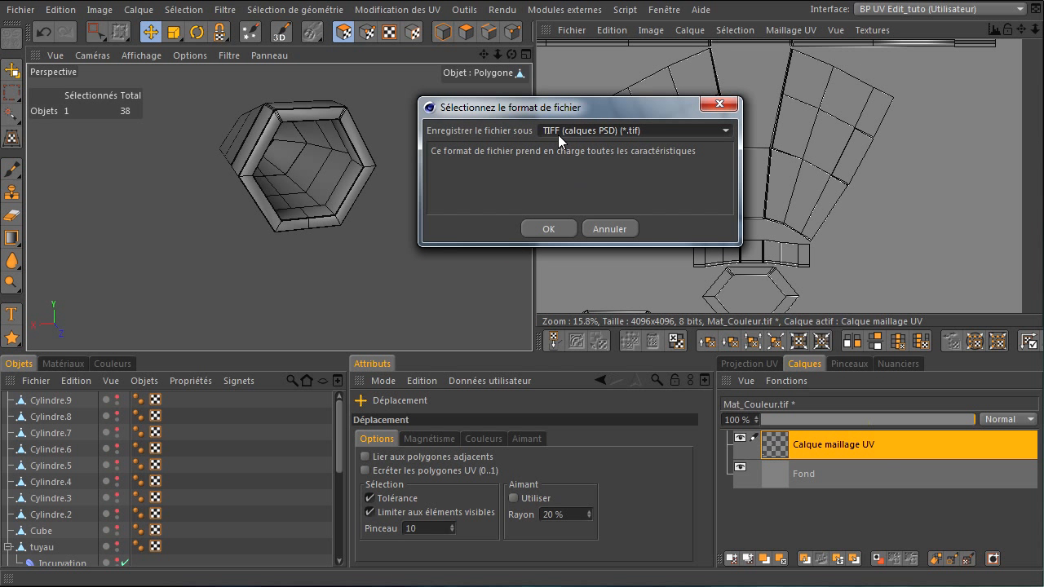
left_click(549, 229)
left_click_drag(775, 161, 539, 42)
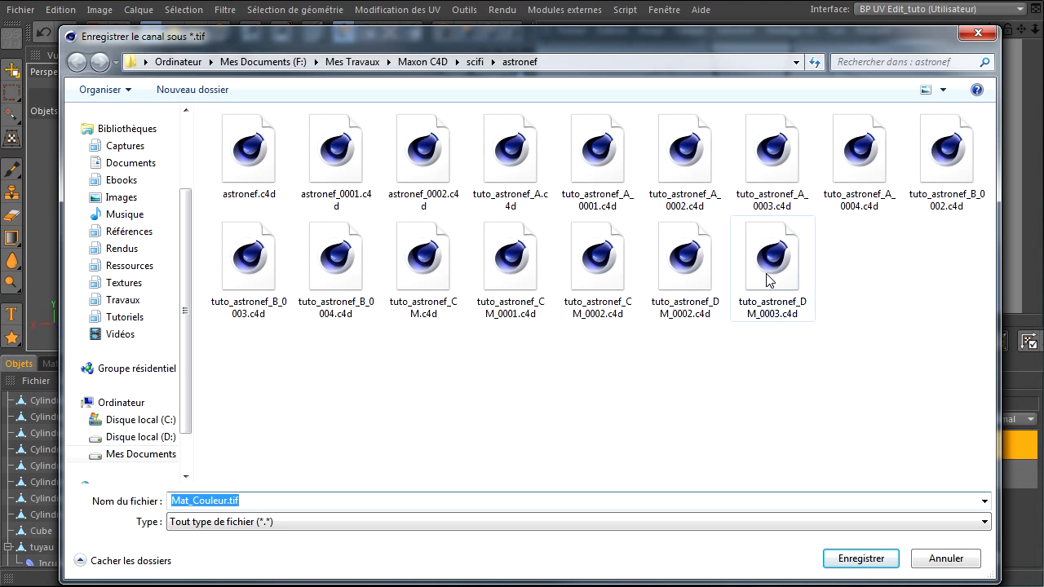
left_click(432, 503)
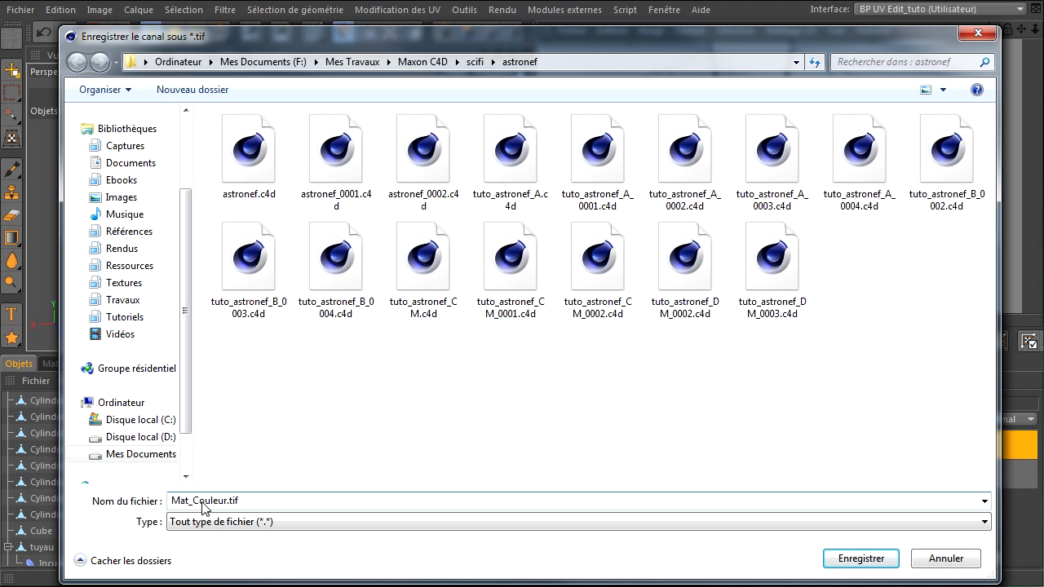
left_click_drag(193, 503, 122, 512)
left_click(317, 462)
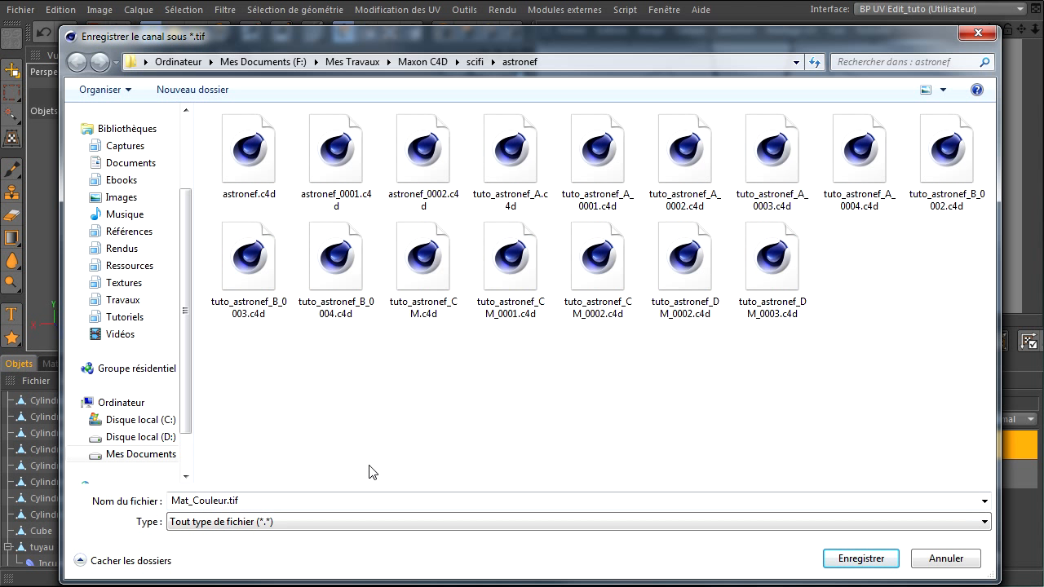
left_click(856, 563)
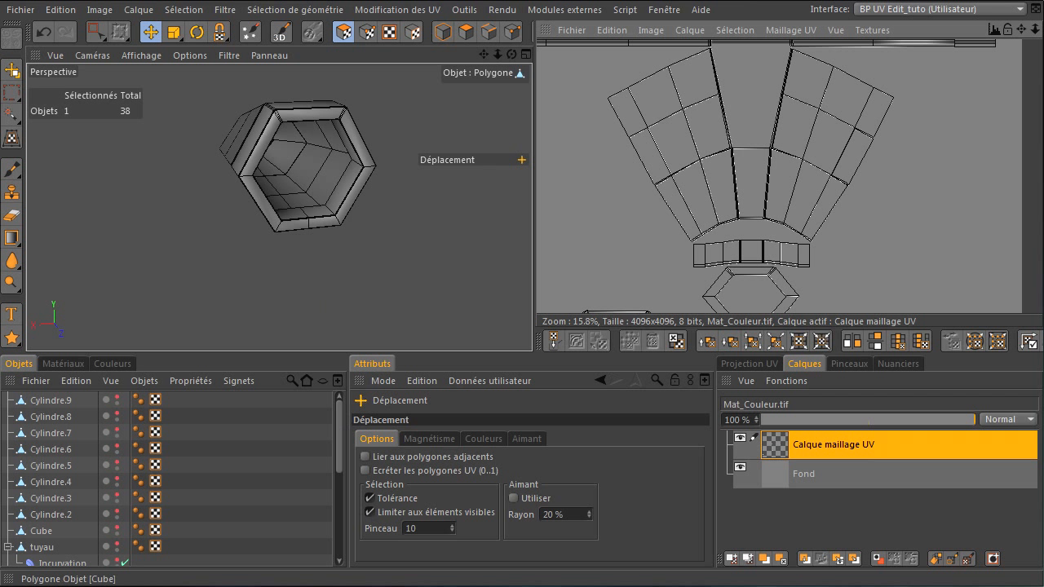
Switch to Photoshop and open Mat_Couleur.tif there from the astronef folder
key("alt+Tab")
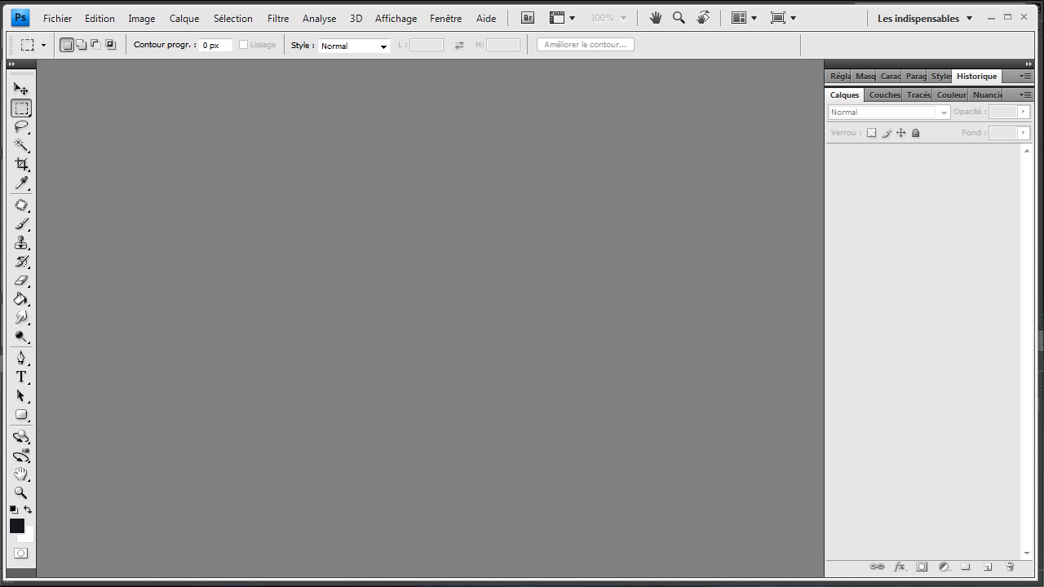
left_click_drag(1043, 202, 804, 64)
left_click(380, 233)
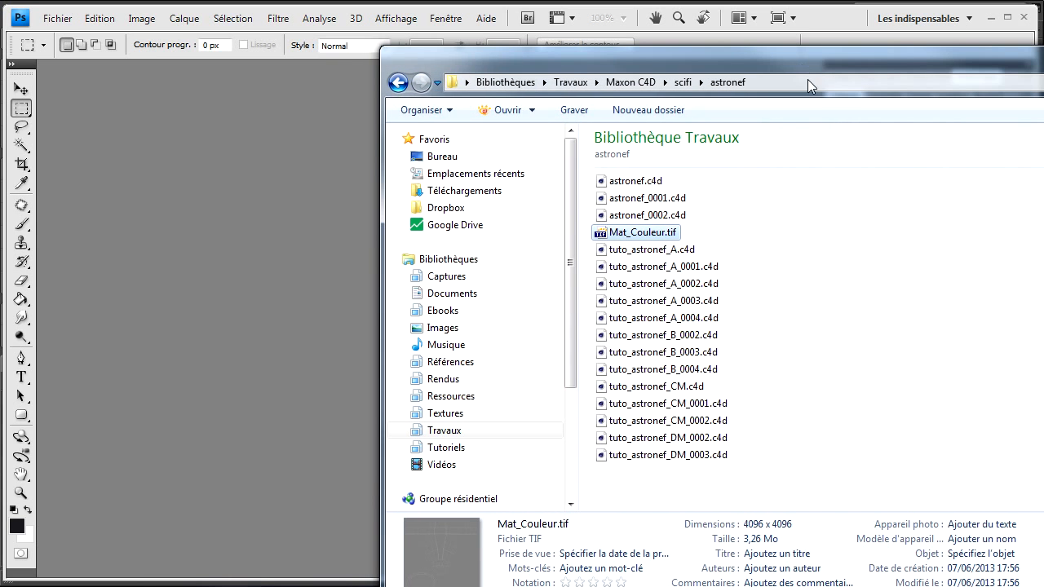
left_click_drag(652, 234, 143, 236)
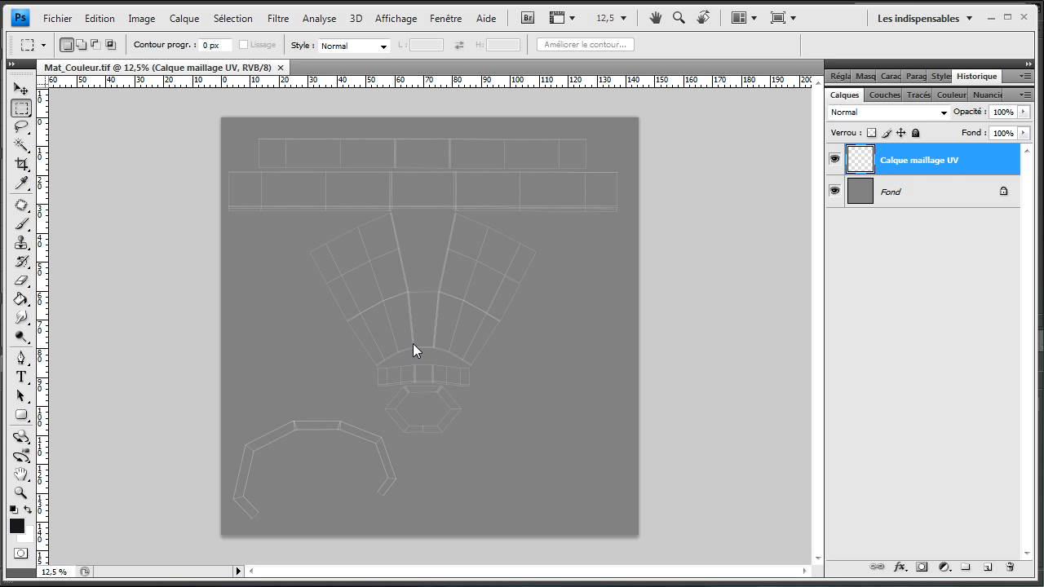
Activate the Move tool and examine the UV mesh lines at up to 50% zoom, returning to the whole texture
left_click(21, 88)
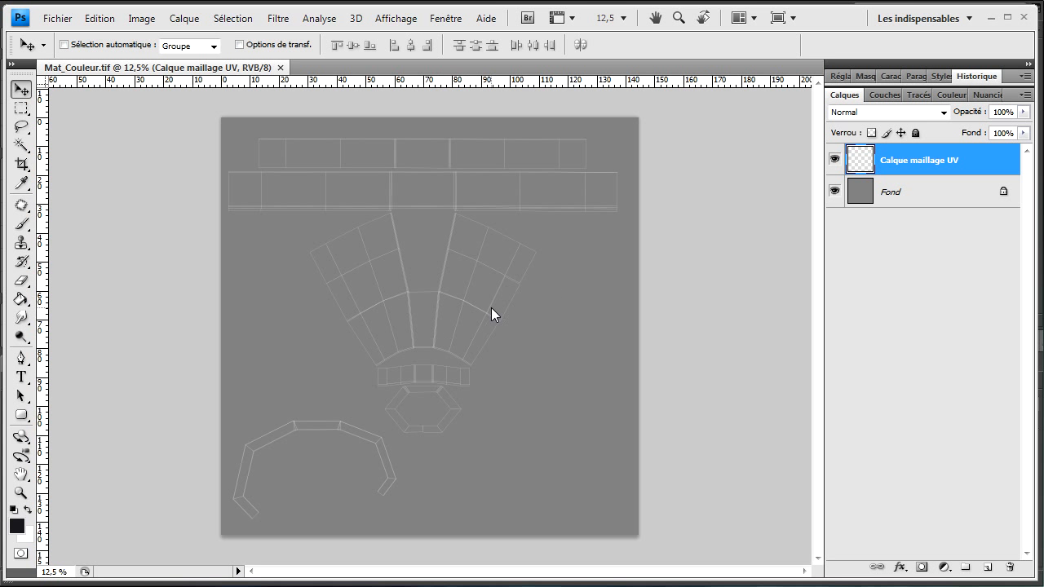
key("ctrl+plus")
key("ctrl+plus")
key("ctrl+plus")
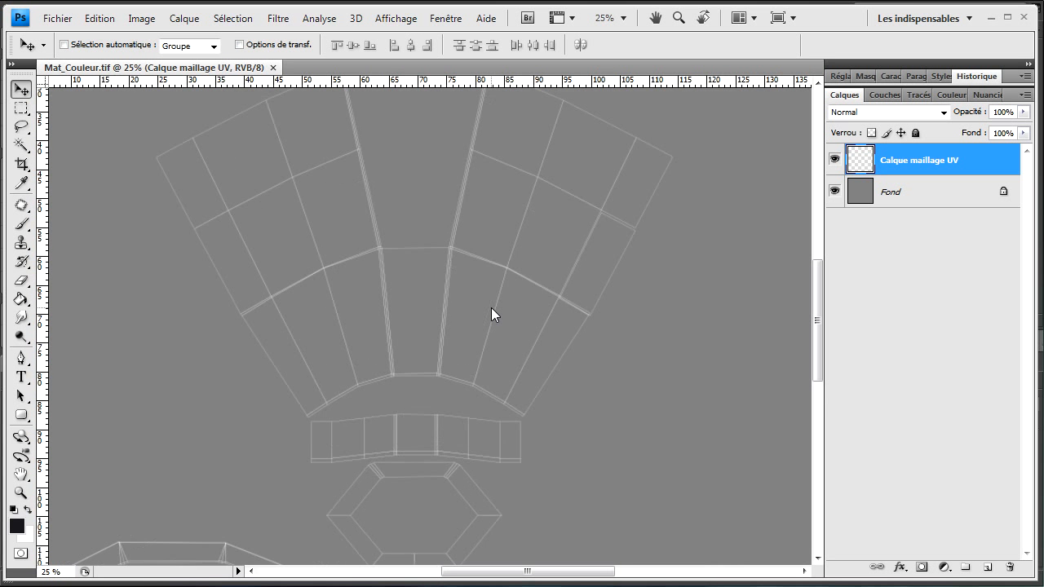
key("ctrl+plus")
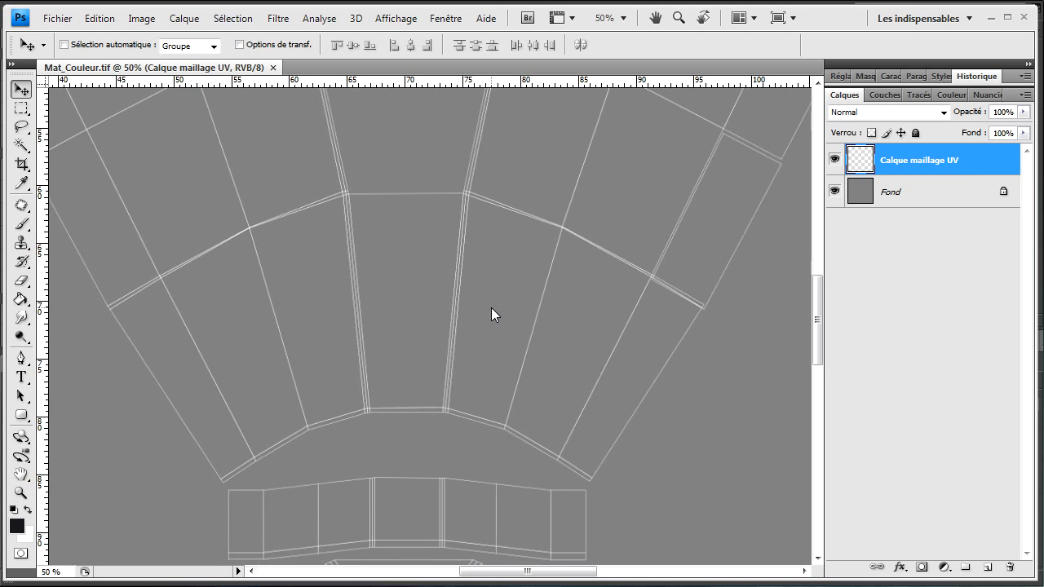
key("ctrl+minus")
key("ctrl+minus")
key("ctrl+minus")
key("ctrl+minus")
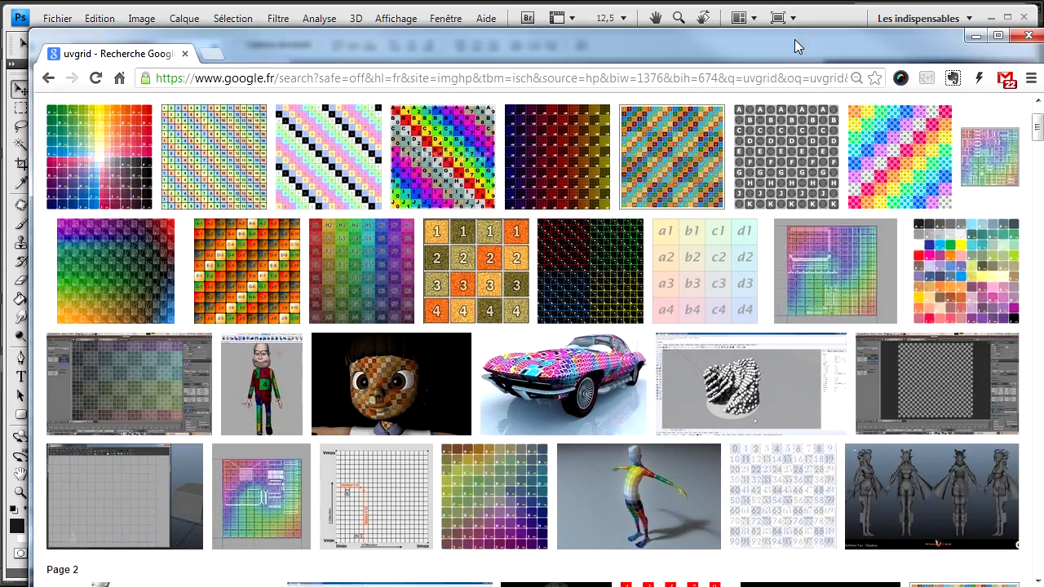
View ash_uvgrid01.jpg at full size from the uvgrid image results in the browser, and move the browser window out of the way
scroll(530, 326, "up", 1)
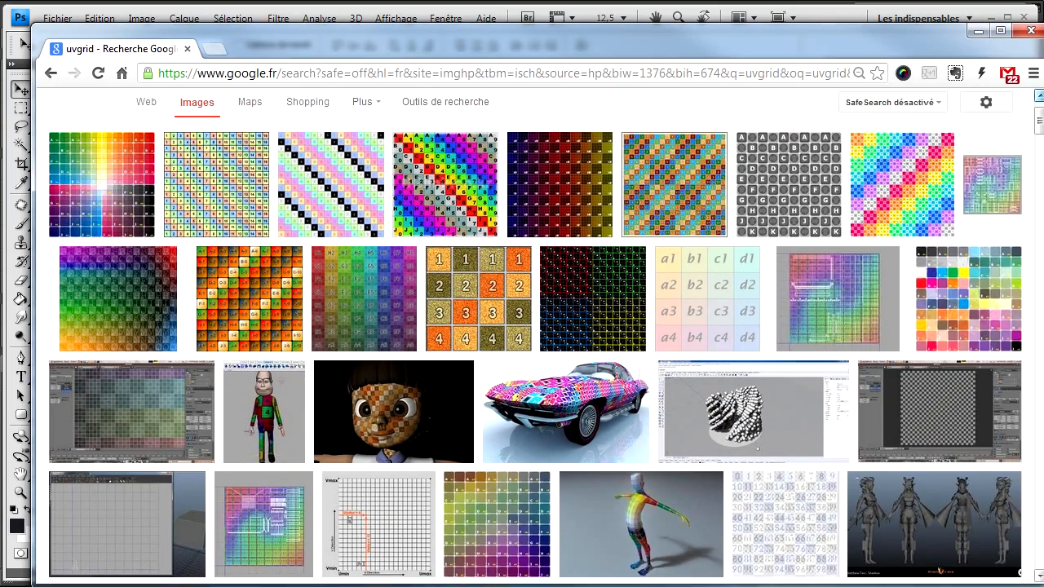
left_click(181, 102)
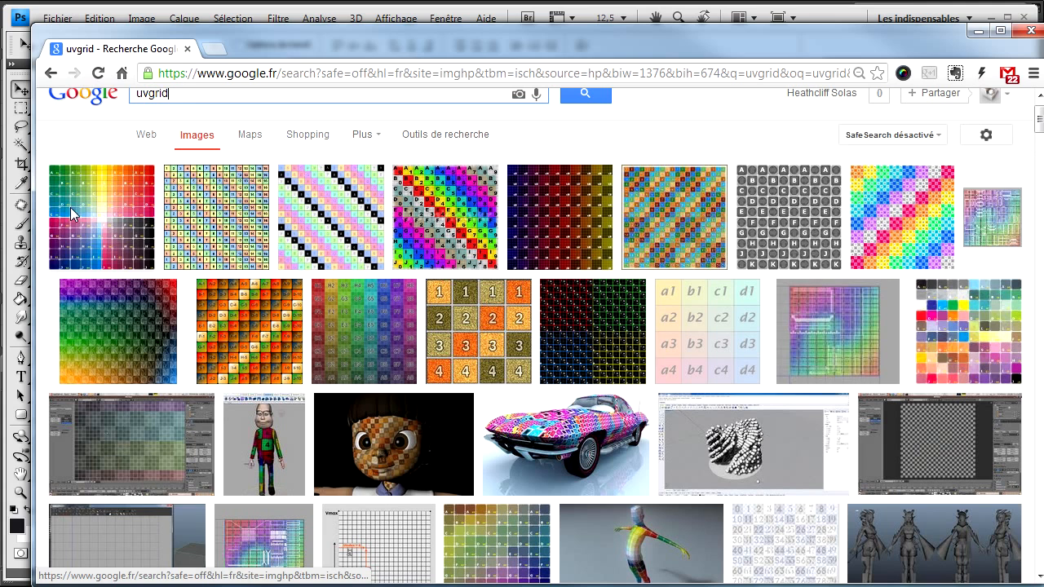
mouse_move(78, 209)
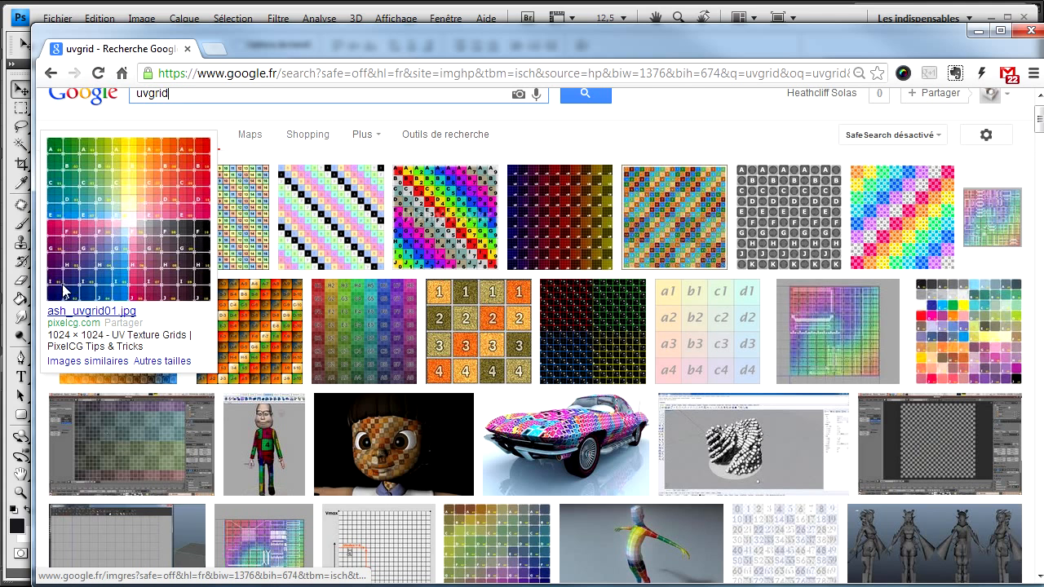
left_click(112, 235)
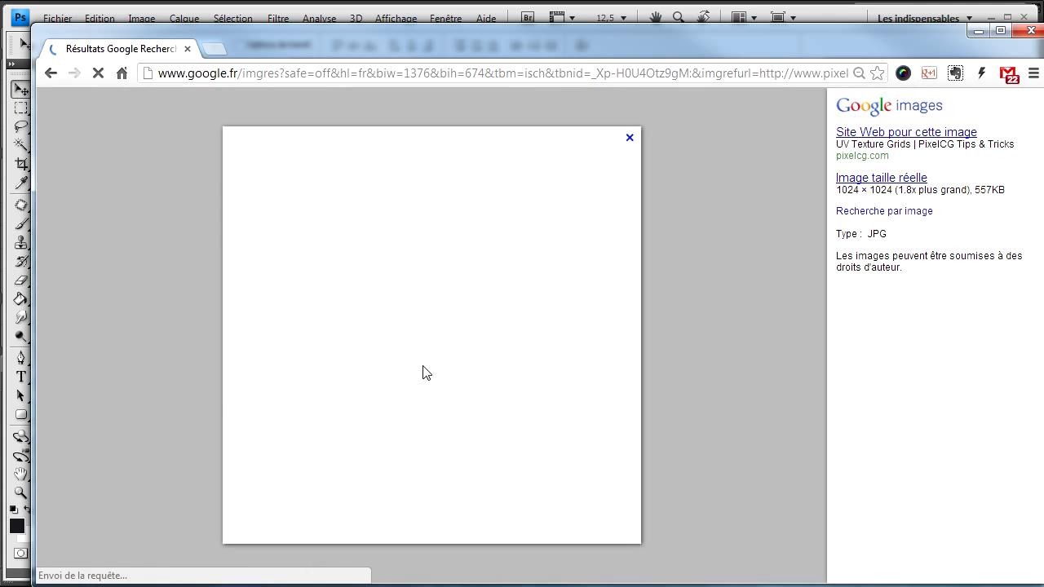
left_click(868, 179)
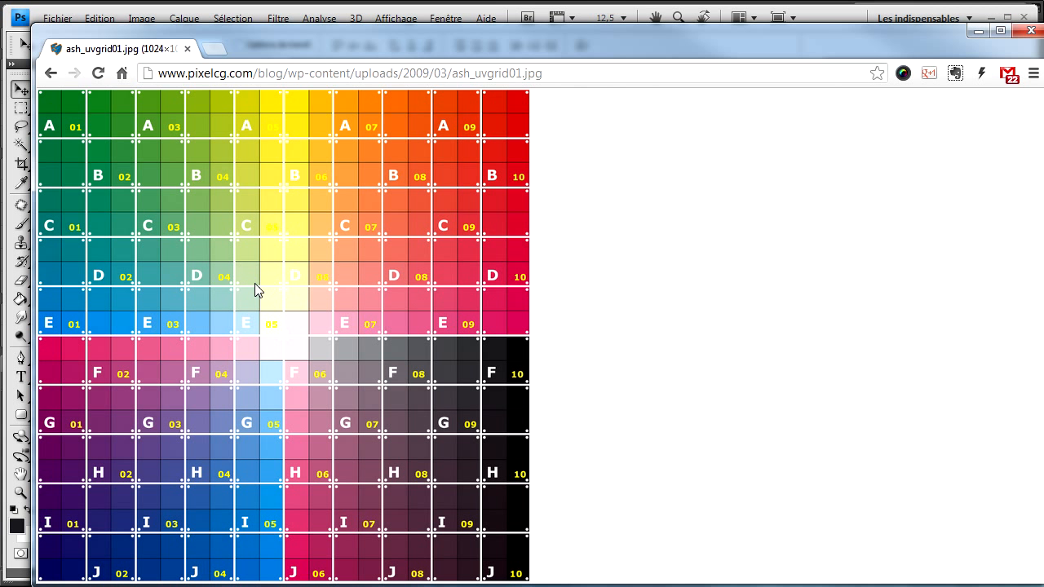
left_click_drag(277, 51, 1042, 161)
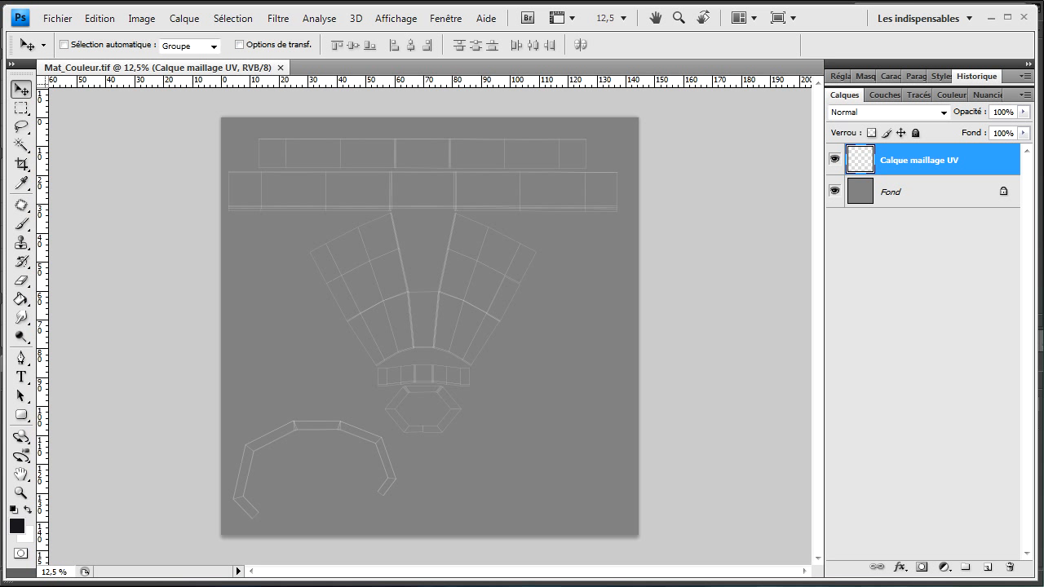
Open ash_uvgrid01.jpg from the Textures library folder in Photoshop as a separate document
left_click_drag(1042, 135, 229, 43)
left_click(709, 431)
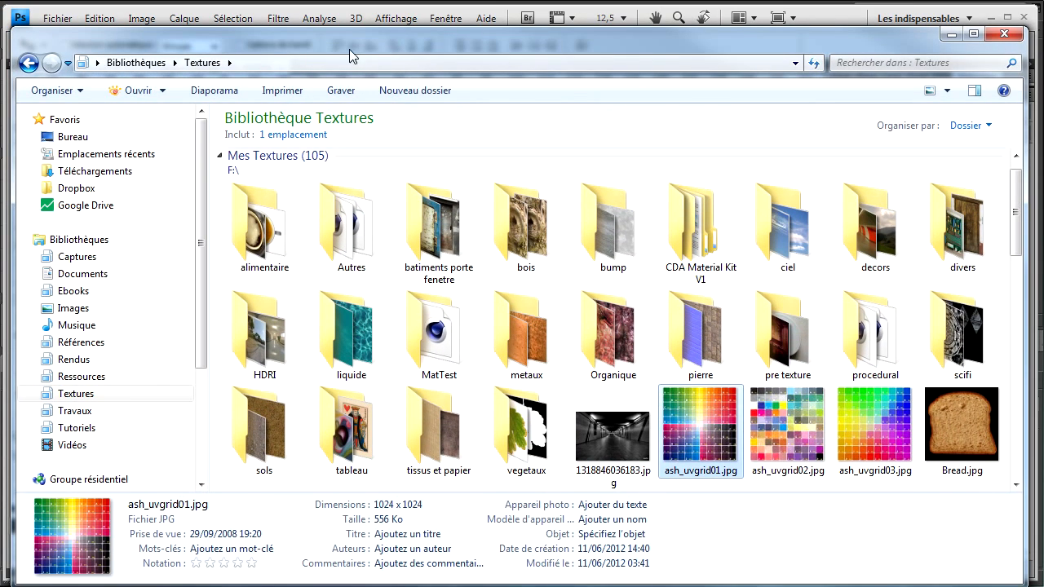
left_click_drag(269, 41, 1042, 47)
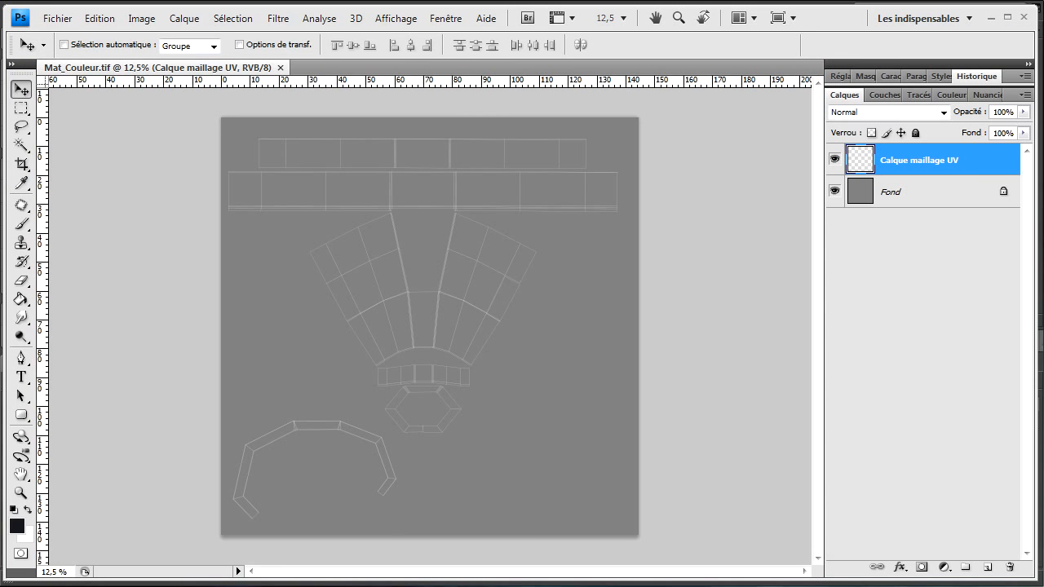
left_click_drag(1043, 350, 479, 253)
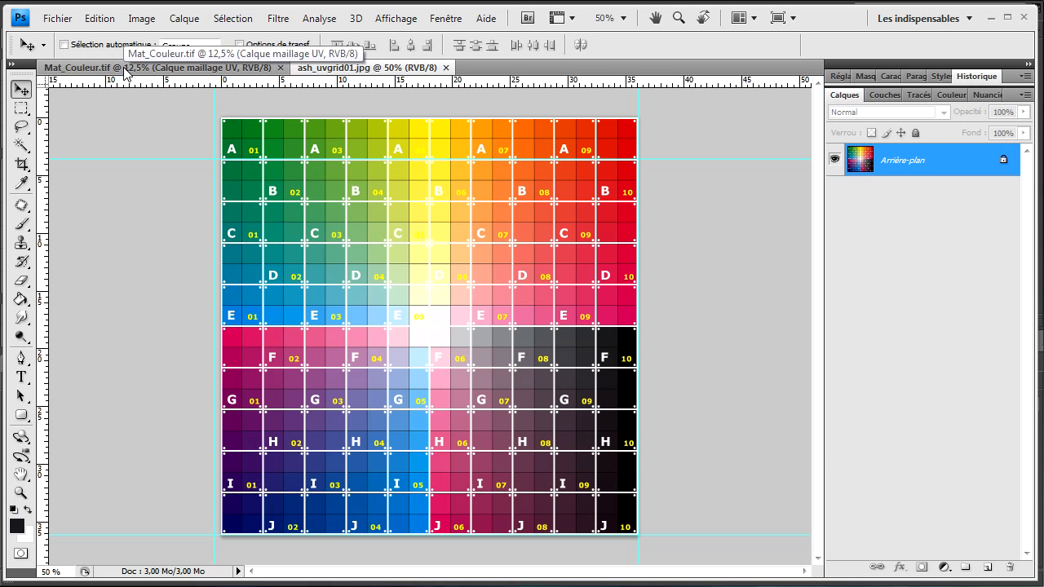
Copy the ash_uvgrid01.jpg image from a floating window into Mat_Couleur.tif as a new layer, aligned to the texture's upper-left corner
left_click_drag(339, 68, 379, 235)
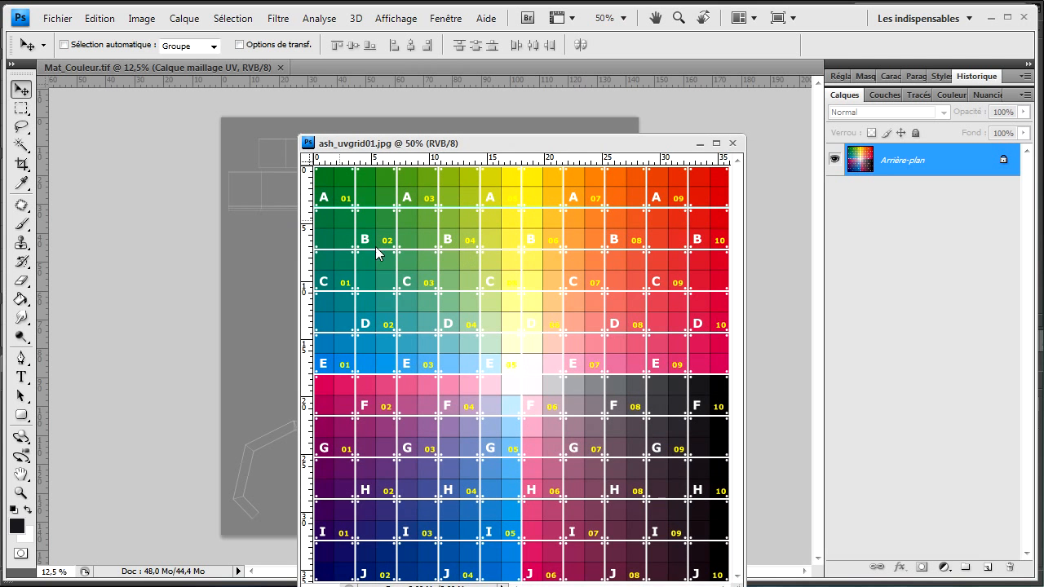
left_click_drag(545, 147, 640, 197)
left_click_drag(902, 161, 369, 159)
left_click(829, 191)
left_click_drag(375, 180, 282, 148)
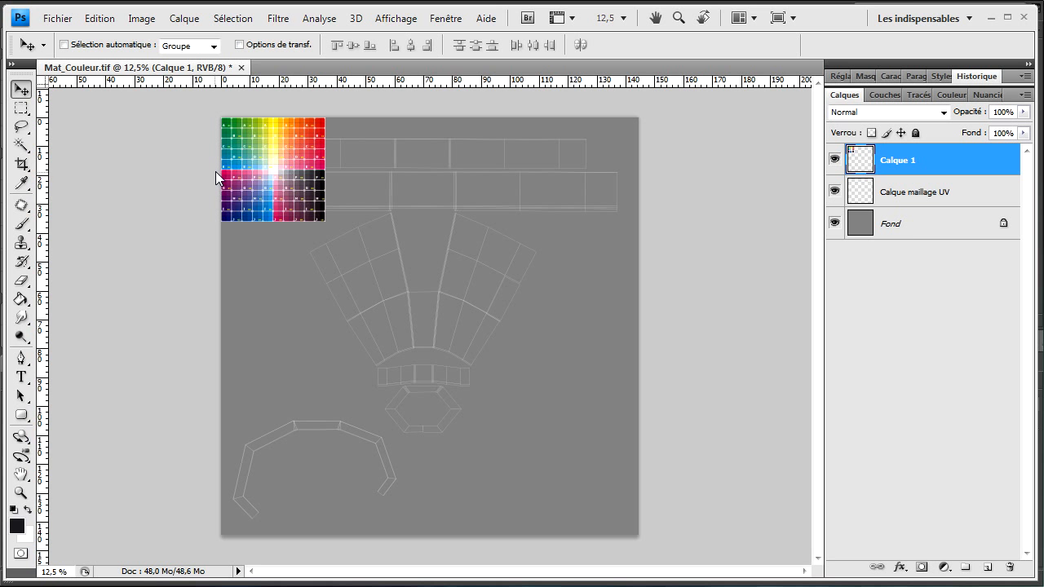
Duplicate the UV grid layer three times and place the copies side by side to fill a row along the texture's upper edge
right_click(911, 167)
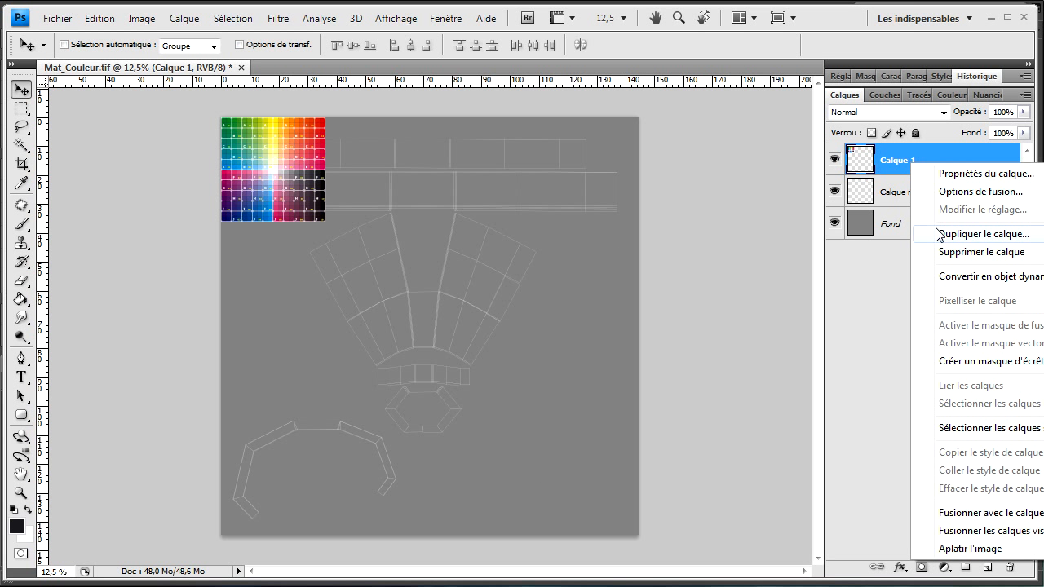
left_click(937, 234)
left_click(891, 377)
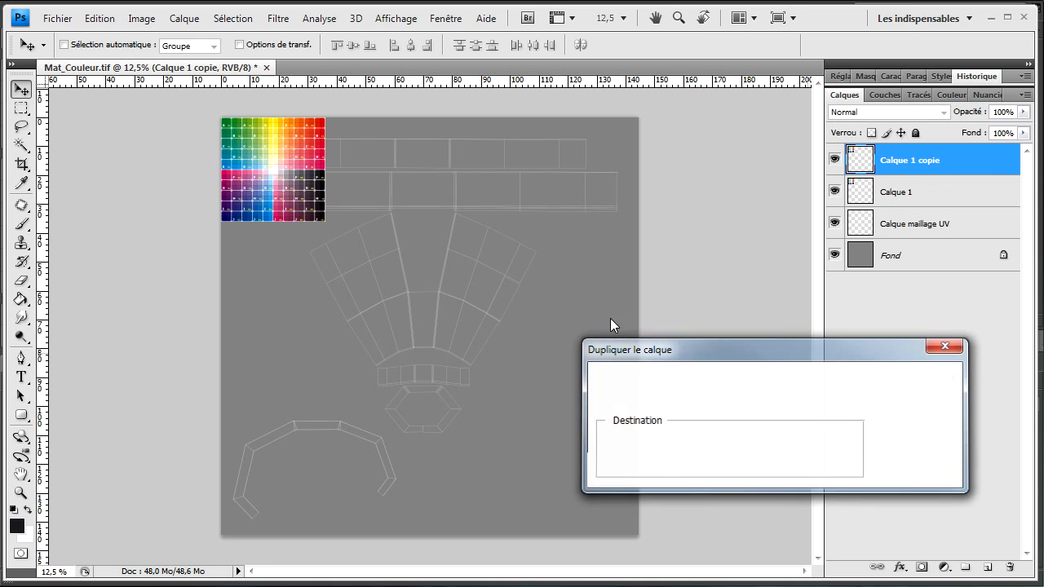
left_click_drag(245, 171, 354, 173)
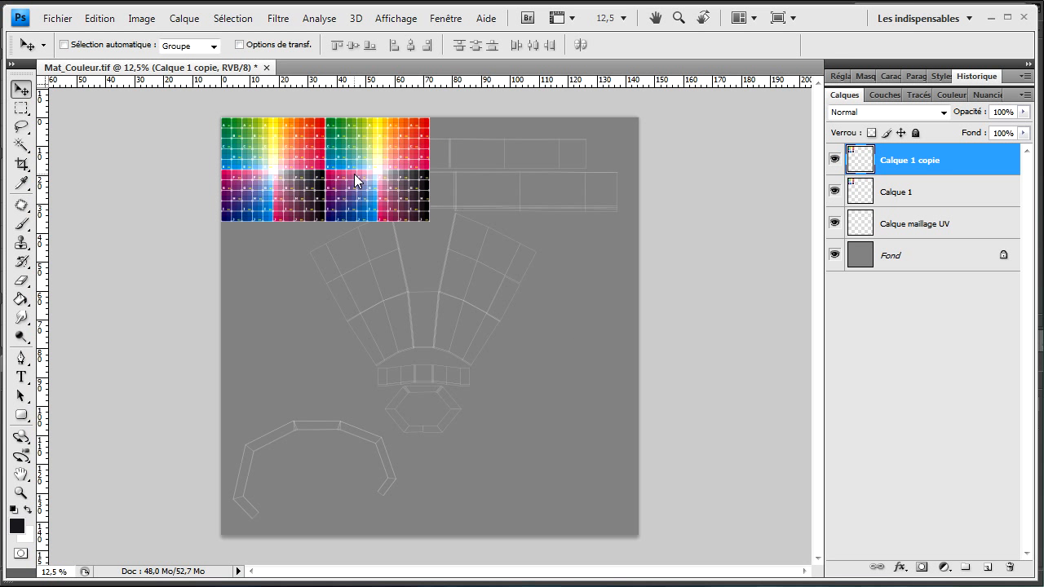
right_click(894, 166)
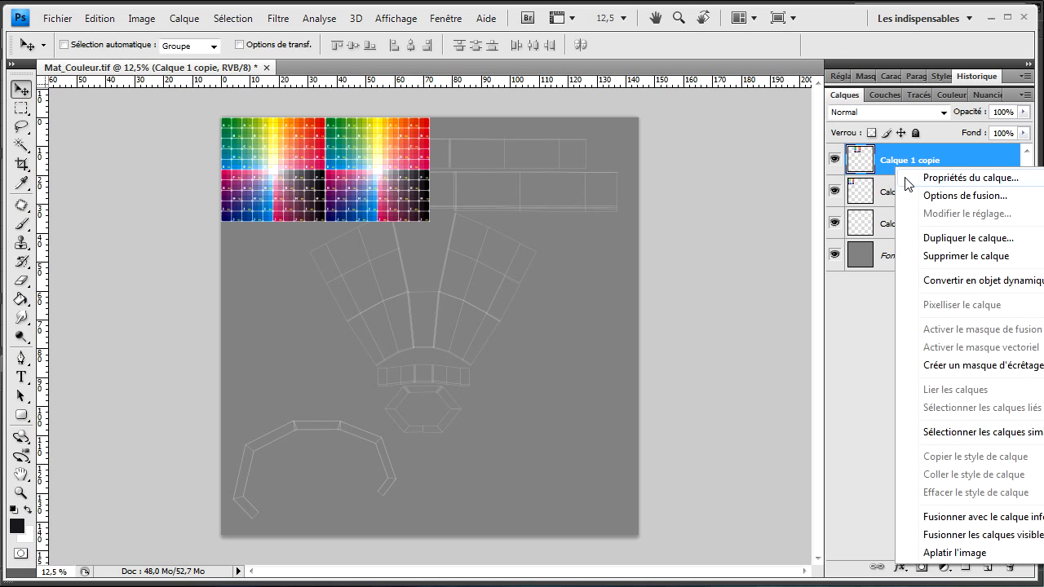
left_click(934, 240)
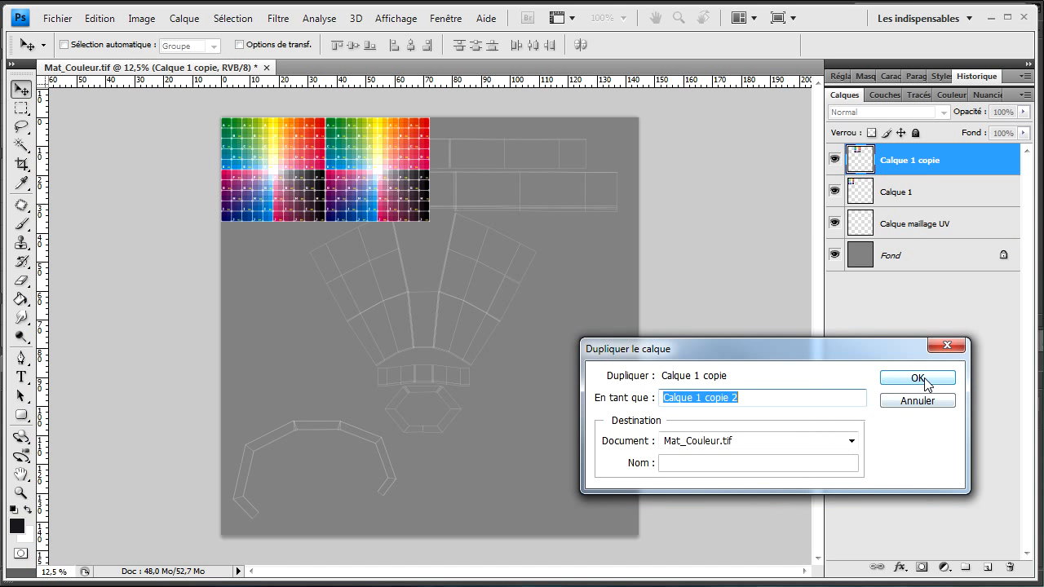
left_click(920, 376)
left_click_drag(361, 160, 468, 163)
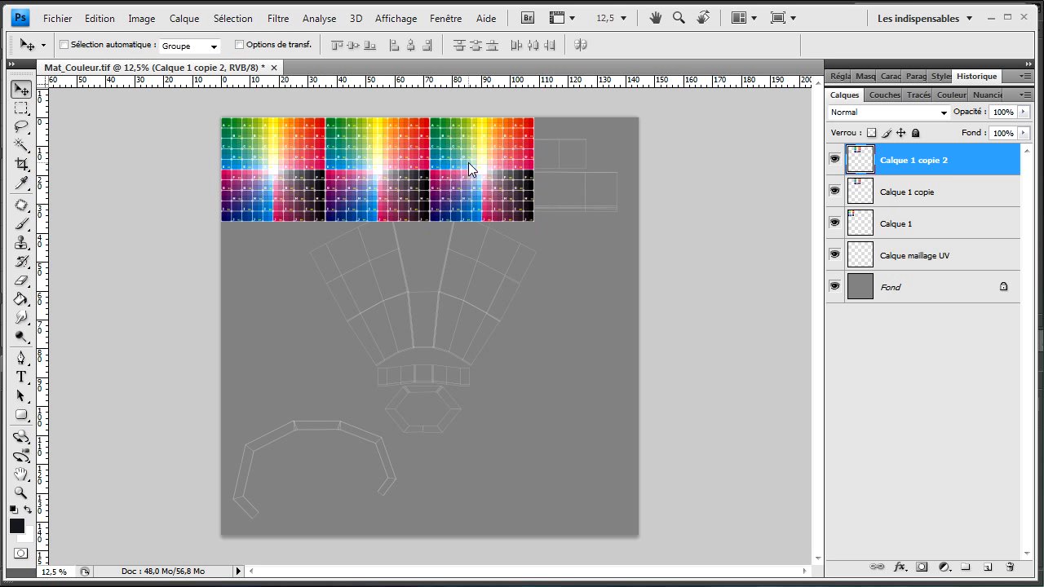
right_click(900, 157)
left_click(964, 225)
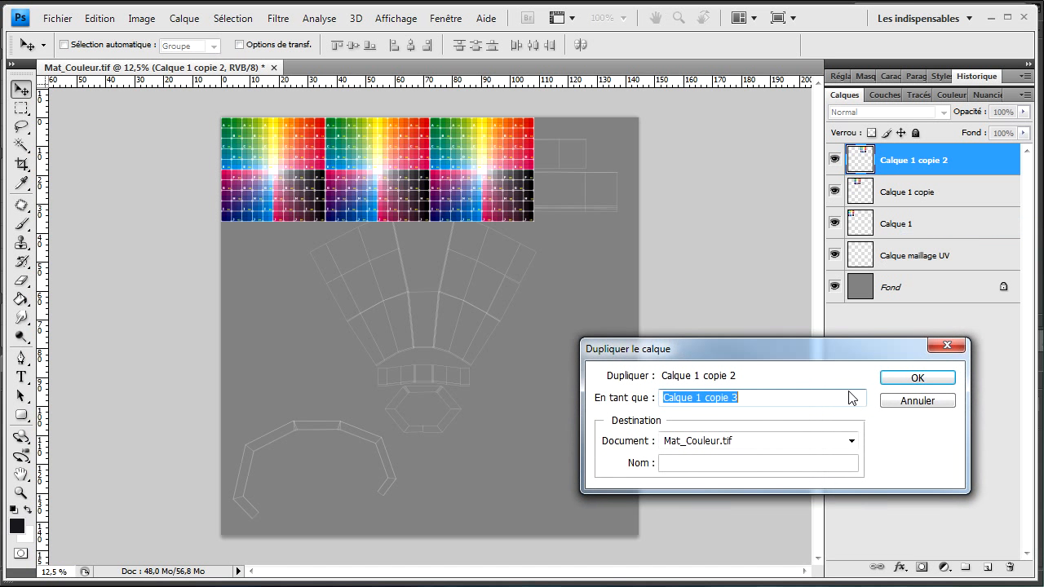
left_click(917, 377)
left_click_drag(475, 173, 584, 171)
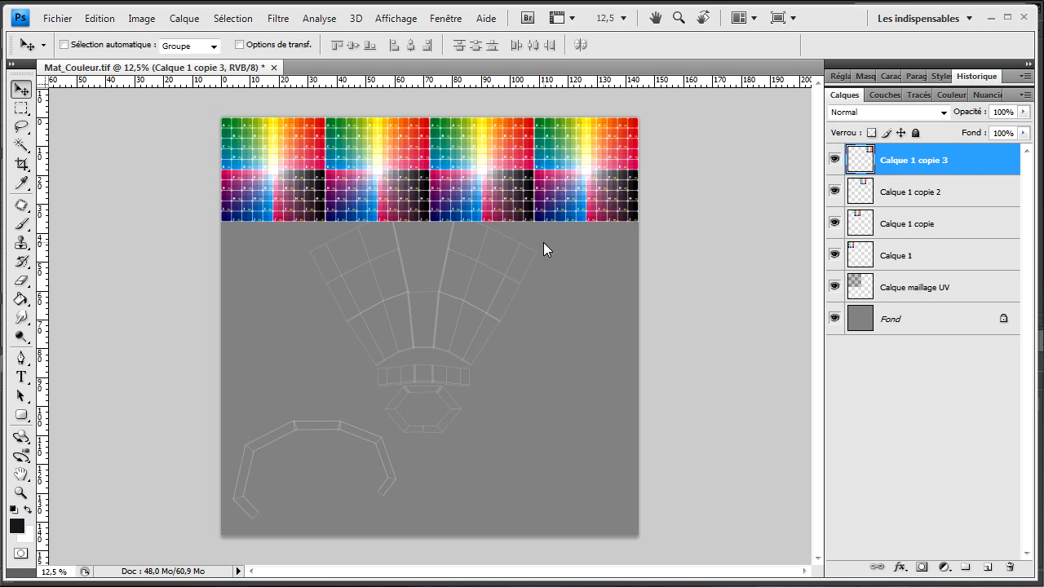
Duplicate the four UV grid layers together and place the copies directly beneath the first row as a second row
left_click(932, 259, "shift")
right_click(931, 258)
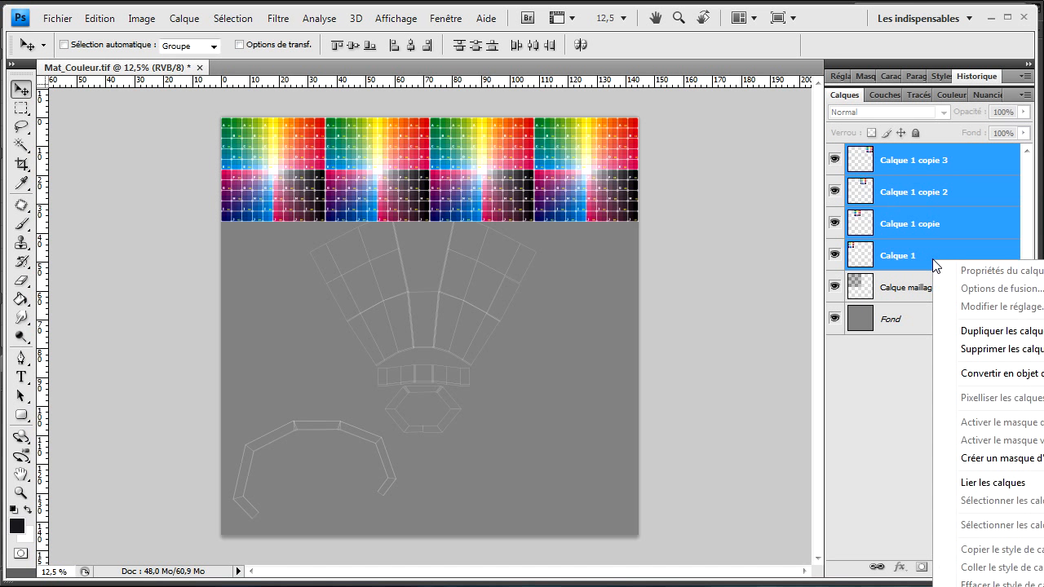
left_click(999, 329)
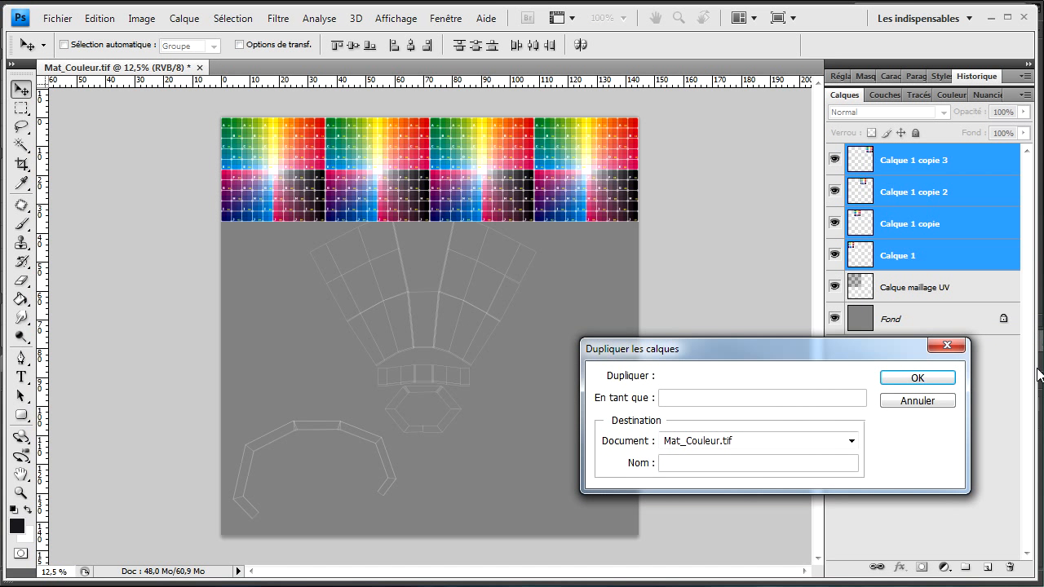
left_click(945, 383)
left_click_drag(388, 206, 381, 273)
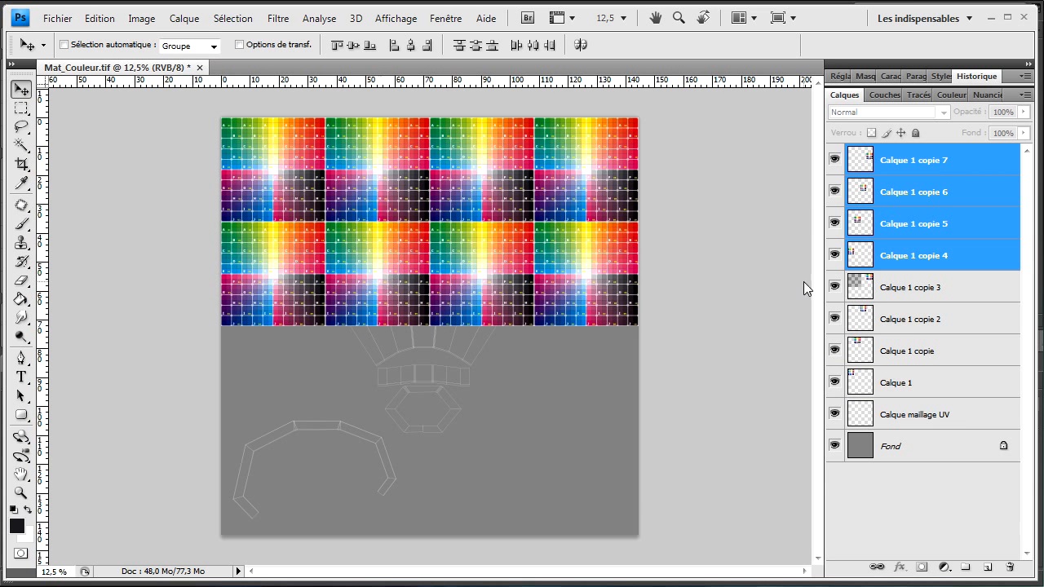
Duplicate the row of four UV grid layers twice, placing the copies beneath as third and fourth rows to cover the texture
right_click(895, 252)
left_click(950, 320)
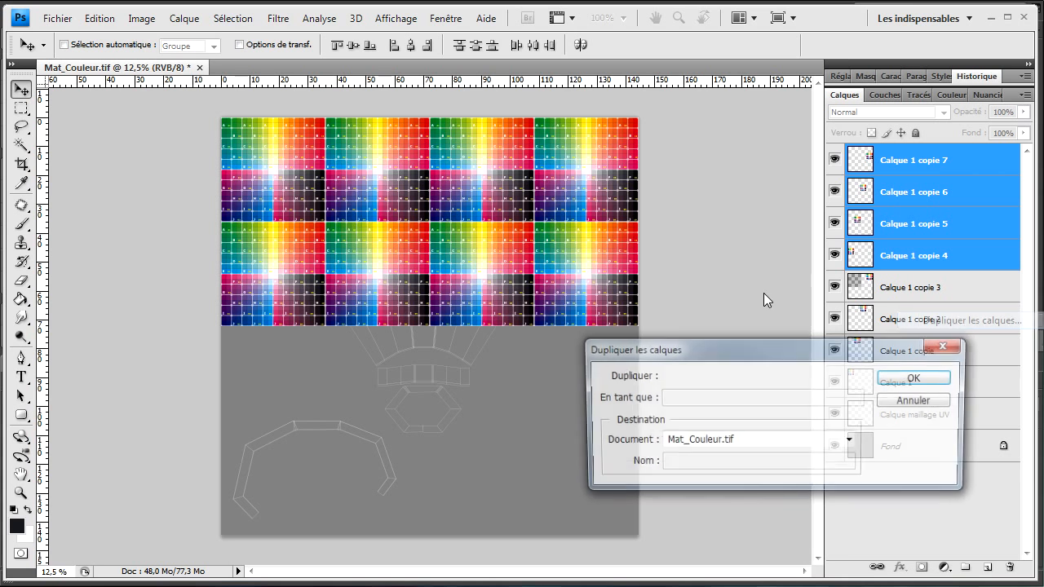
left_click(934, 385)
left_click_drag(351, 273, 358, 372)
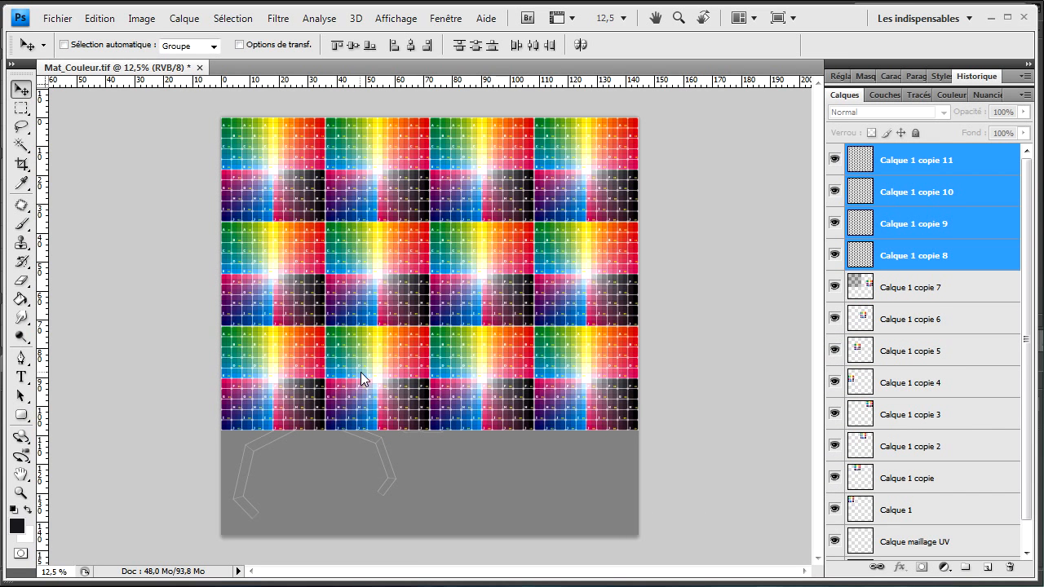
right_click(884, 246)
left_click(921, 254)
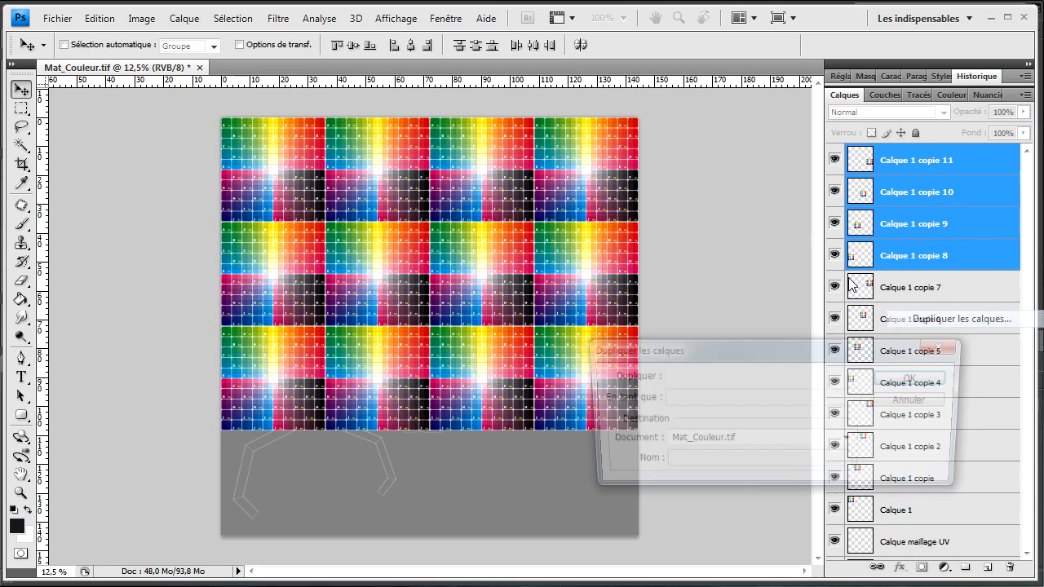
left_click(919, 380)
left_click_drag(481, 368, 463, 480)
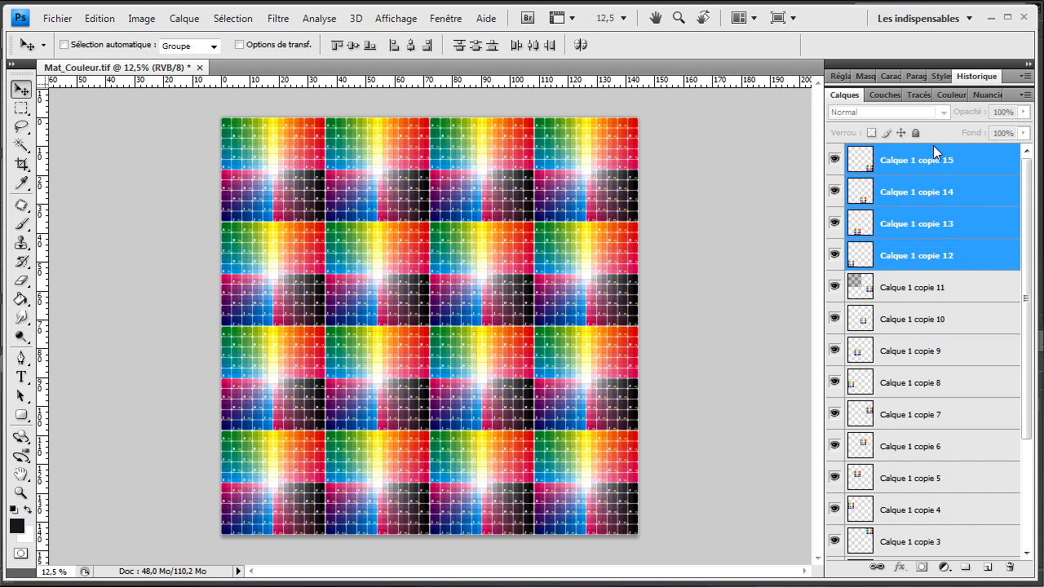
Merge all the UV grid layers into a single layer and save Mat_Couleur.tif
left_click(928, 173)
scroll(918, 248, "down", 3)
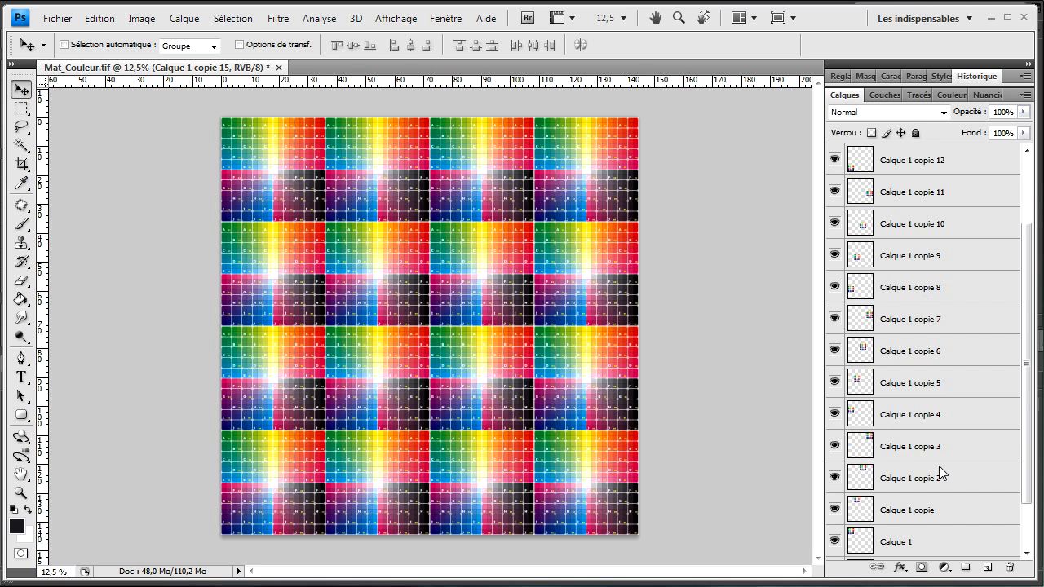
left_click(903, 519, "shift")
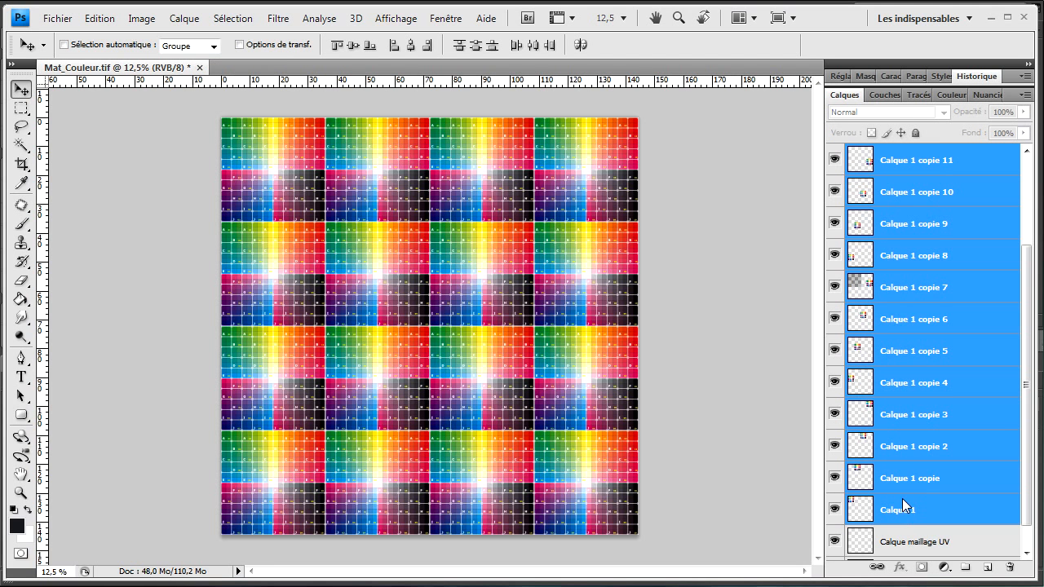
right_click(920, 243)
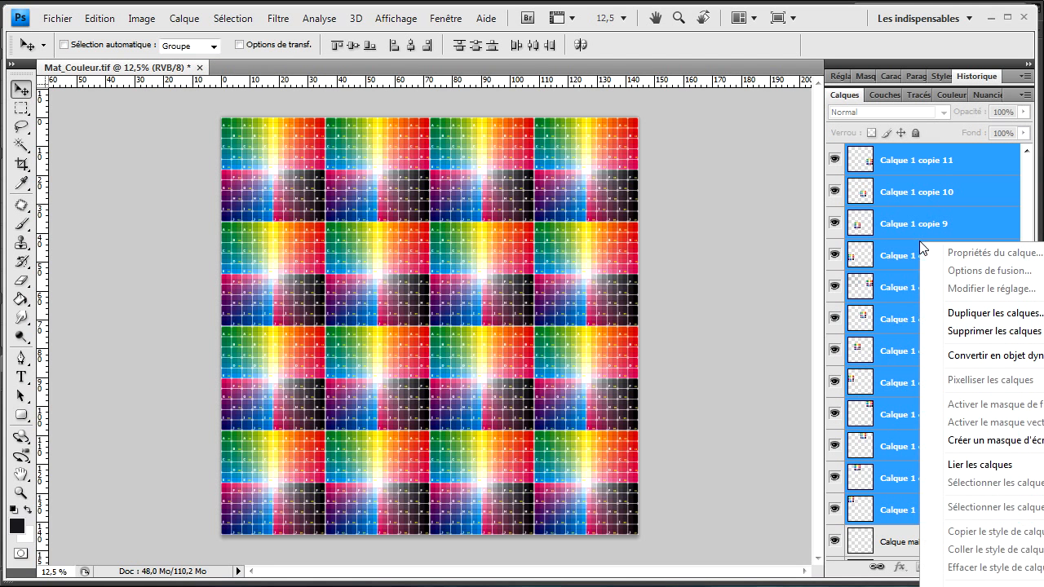
left_click(979, 582)
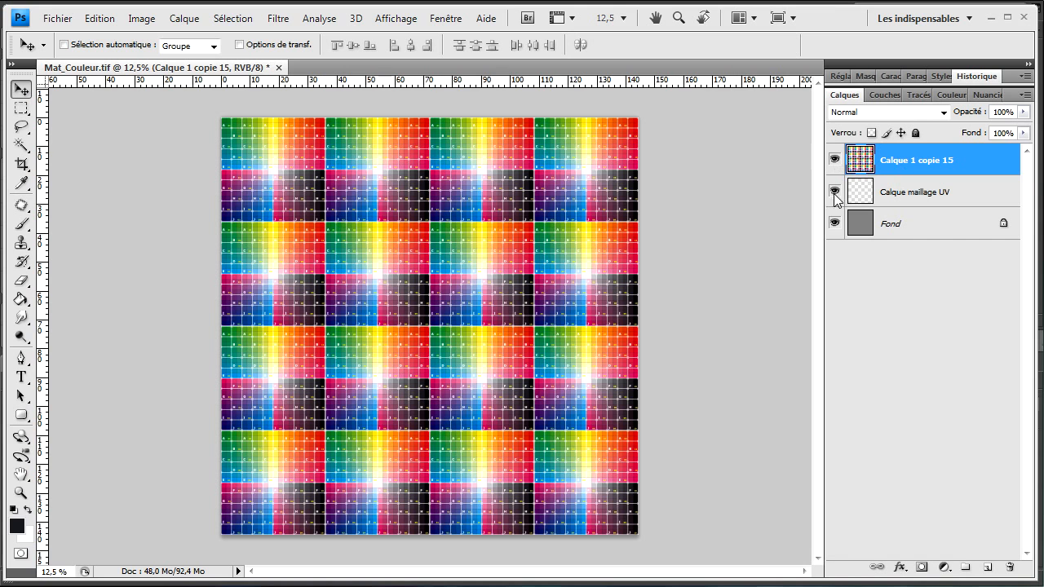
left_click(57, 18)
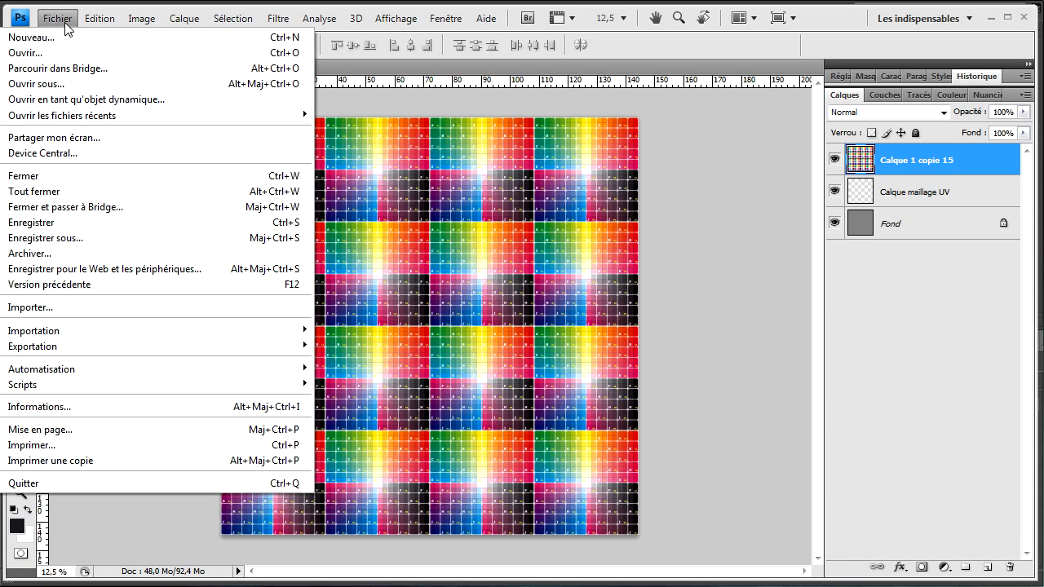
left_click(83, 221)
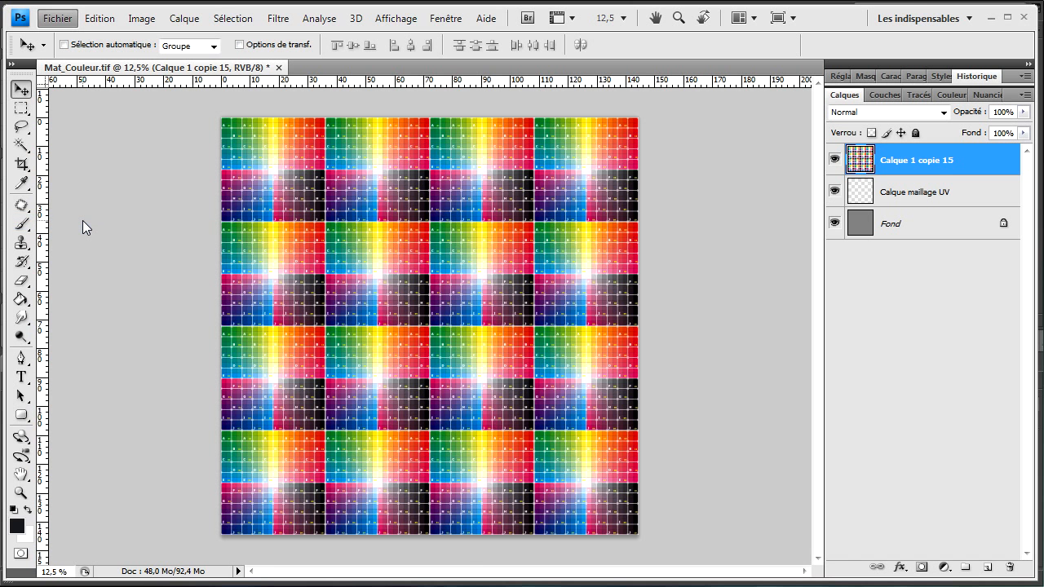
Switch to CINEMA 4D and change the interface layout to standard_tuto (Utilisateur)
key("alt+Tab")
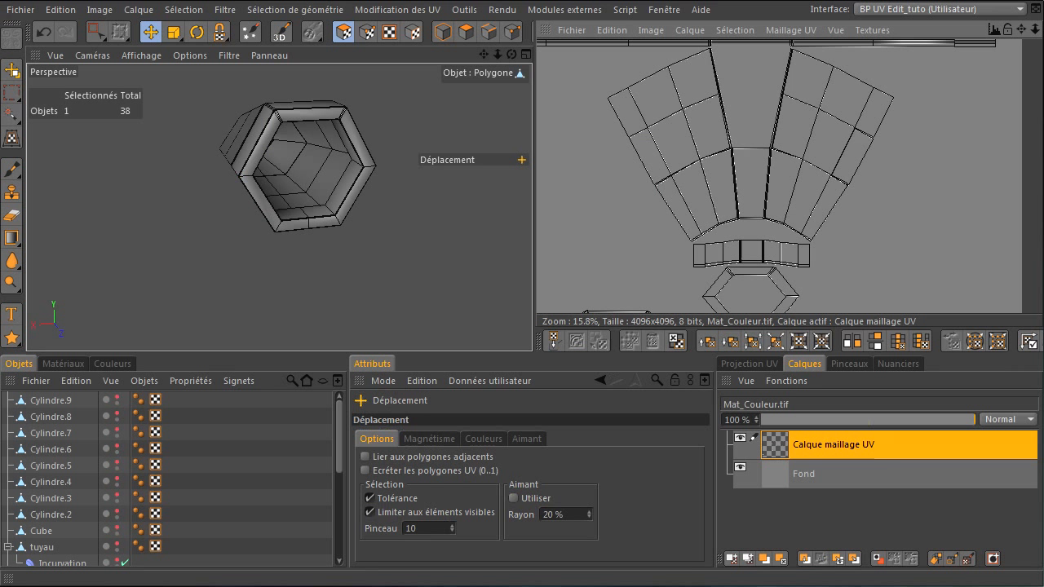
left_click(944, 14)
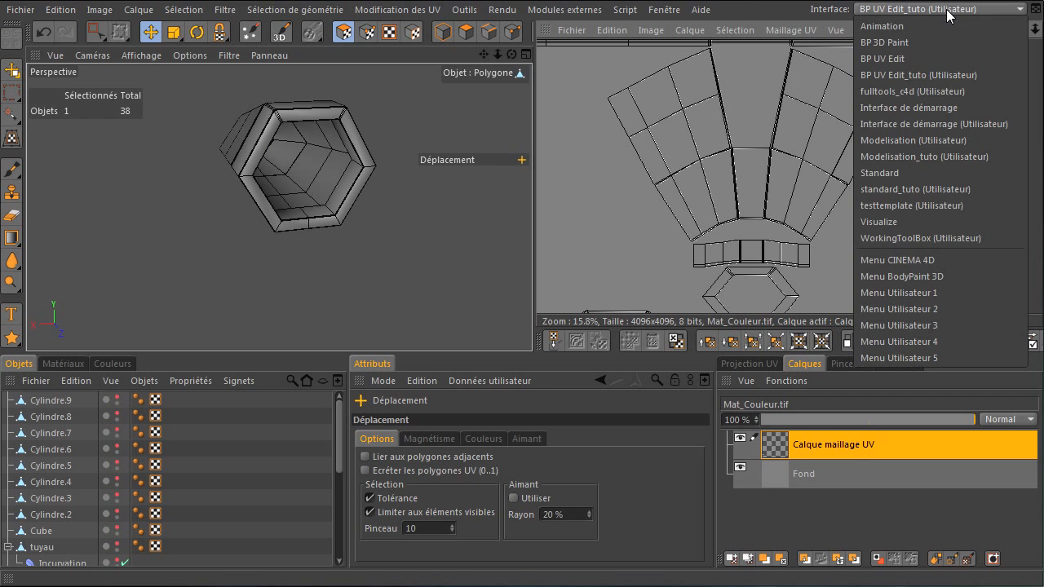
left_click(918, 190)
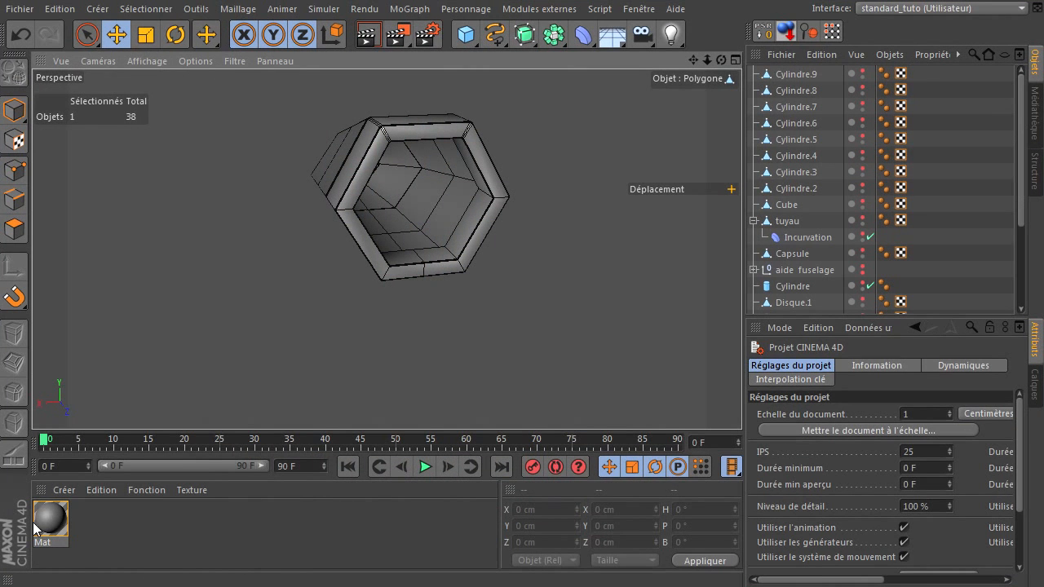
Reload the saved Mat_Couleur.tif image in the colour channel of the Mat material
double_click(51, 518)
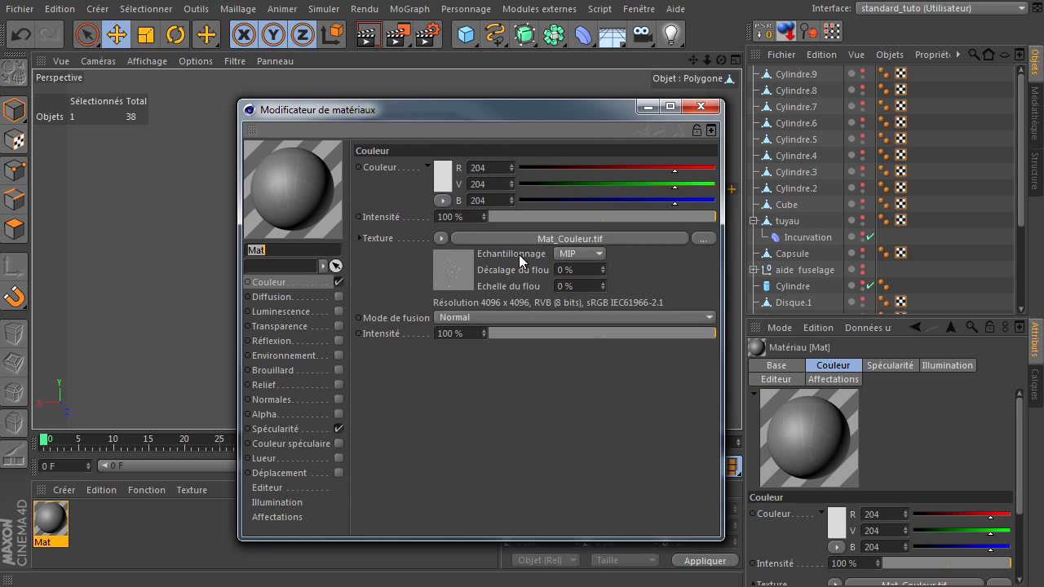
left_click(441, 238)
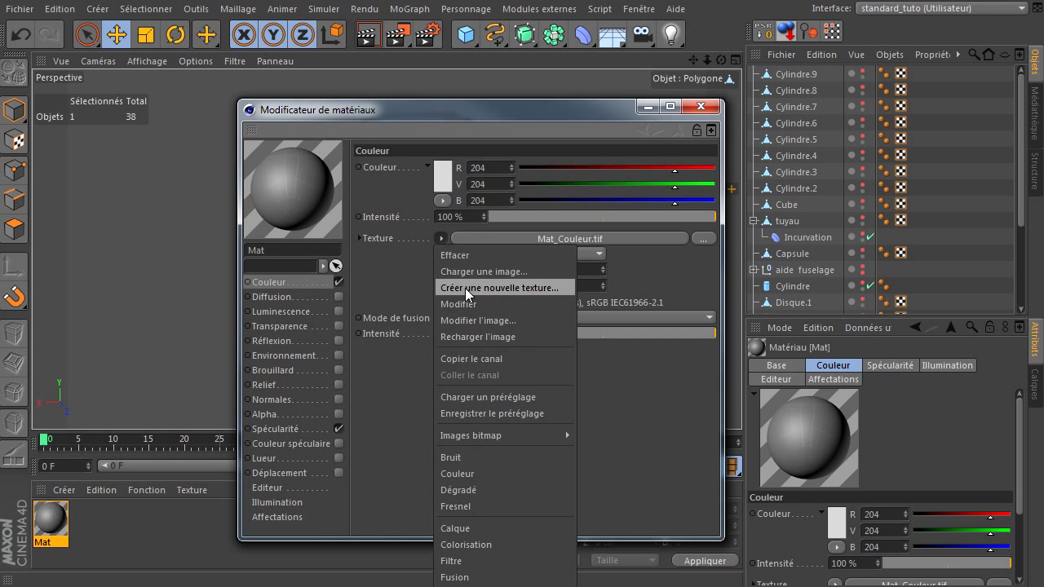
left_click(467, 335)
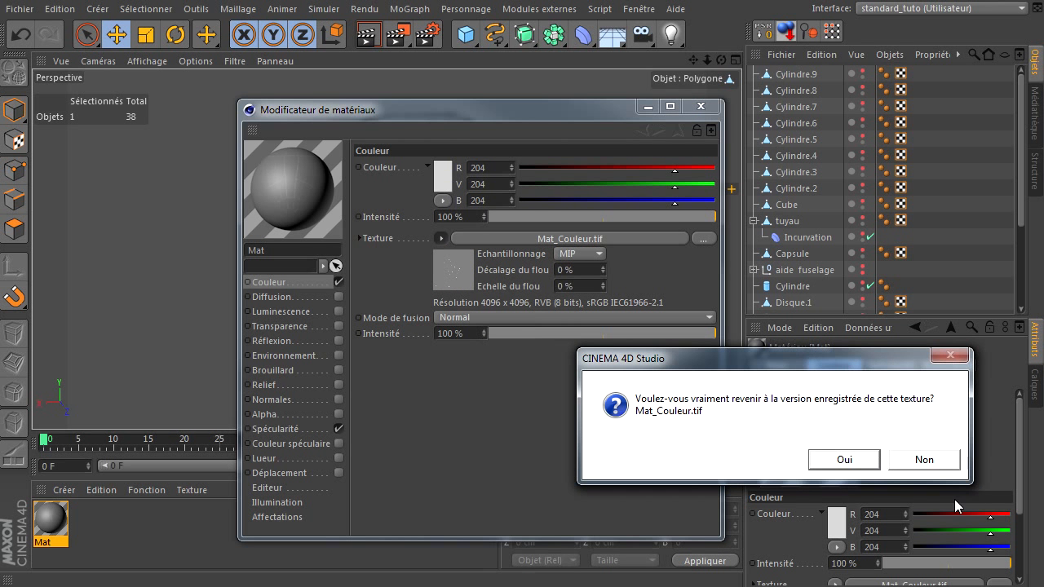
left_click(845, 460)
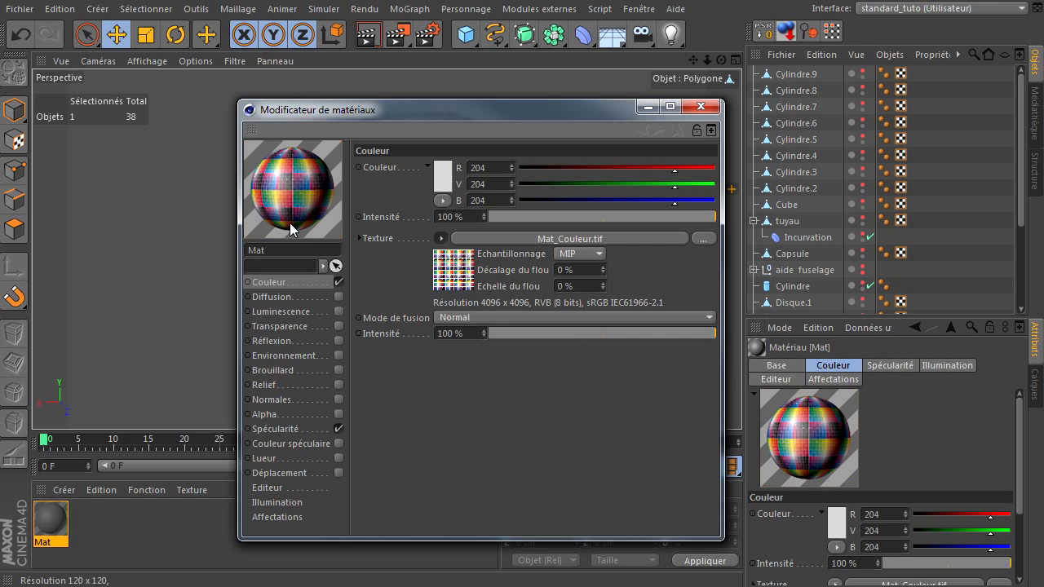
left_click(702, 106)
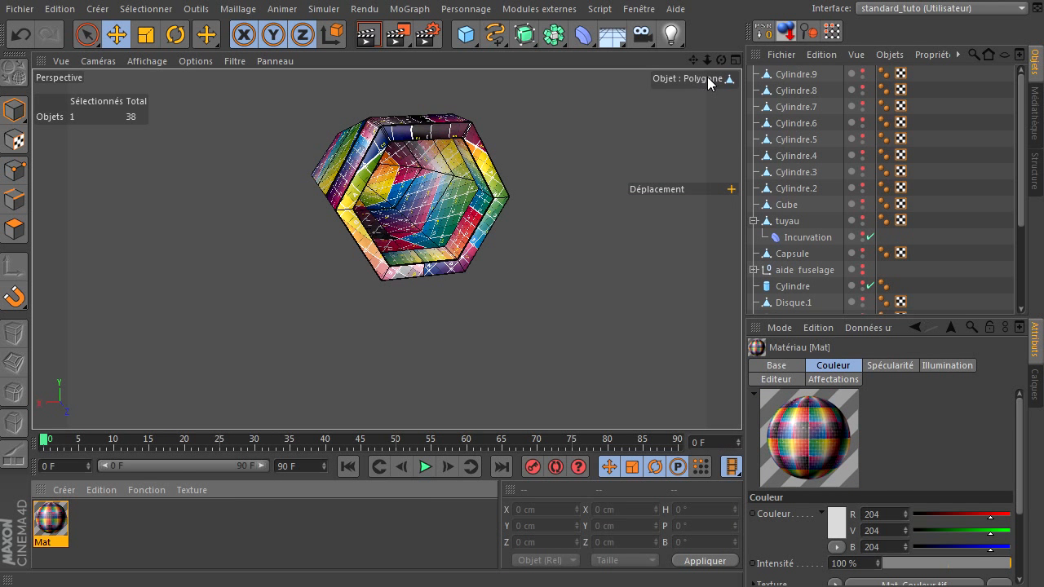
Examine the UV grid on the fuselage's front, opening and side, comparing where its tiles meet with the texture in Photoshop
left_click_drag(721, 60, 463, 239)
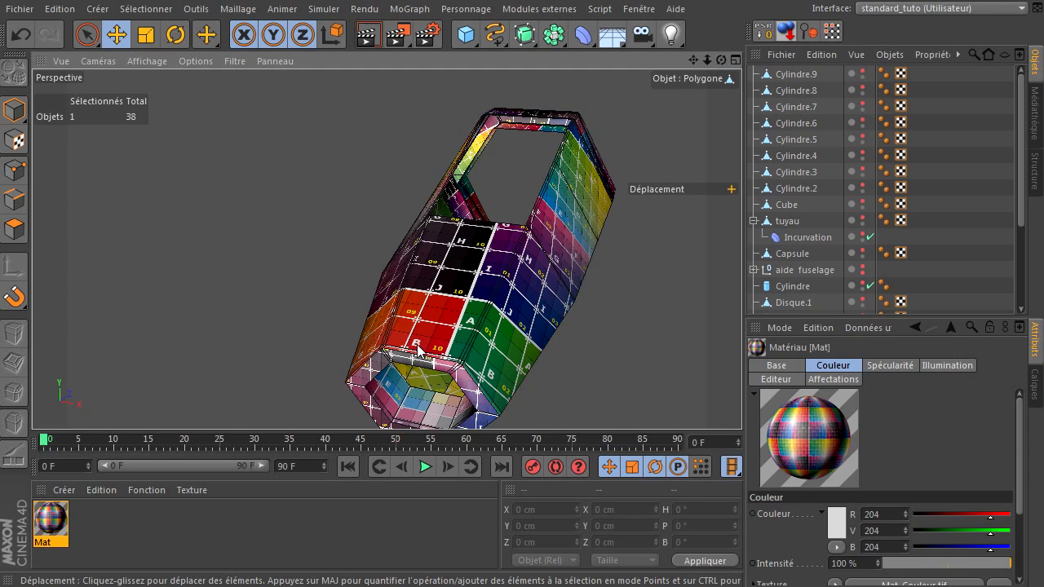
scroll(418, 349, "up", 5)
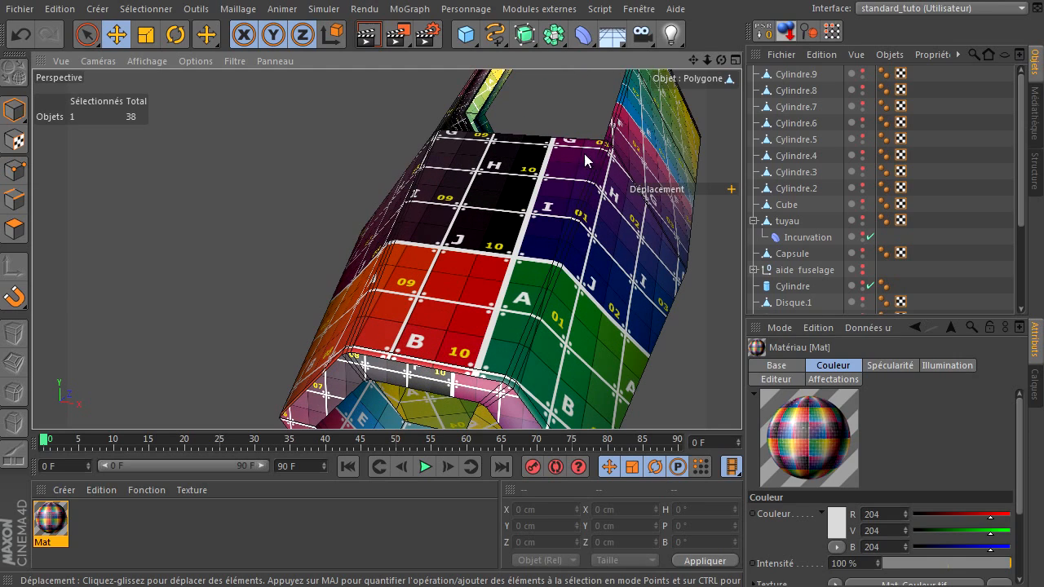
left_click_drag(721, 60, 729, 400)
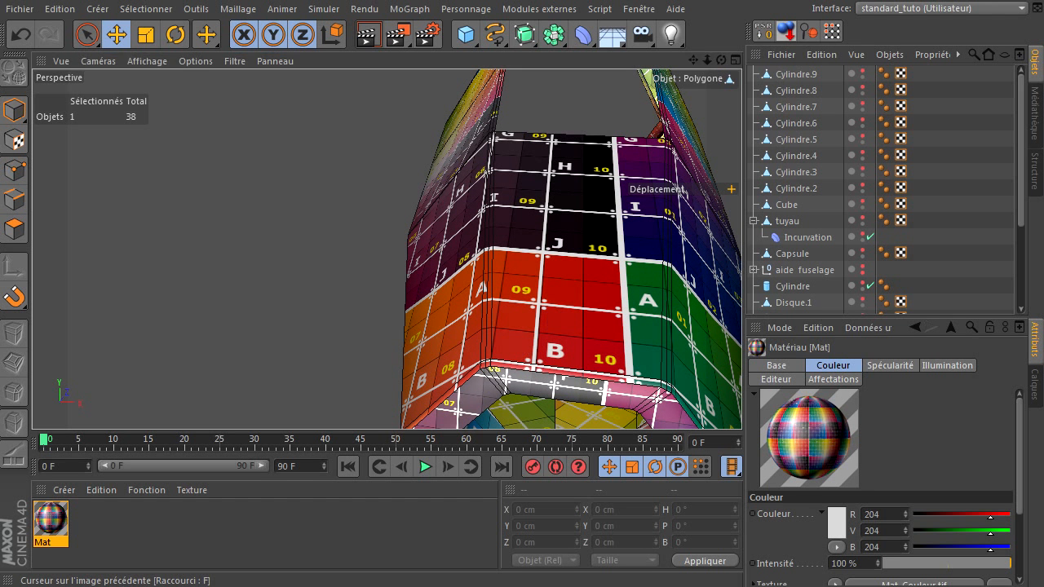
key("alt+Tab")
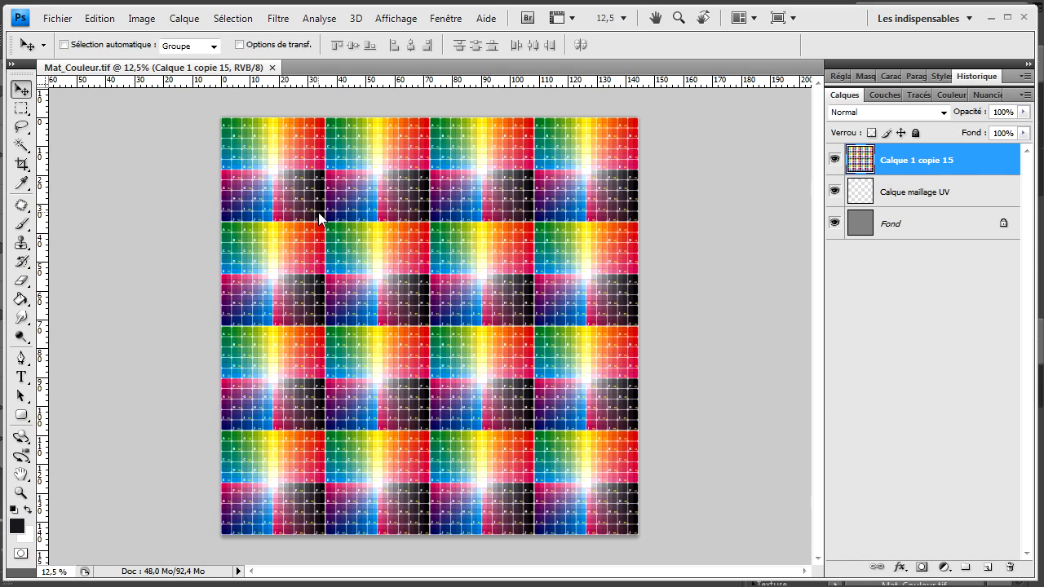
key("ctrl+plus")
key("ctrl+plus")
key("ctrl+plus")
key("ctrl+plus")
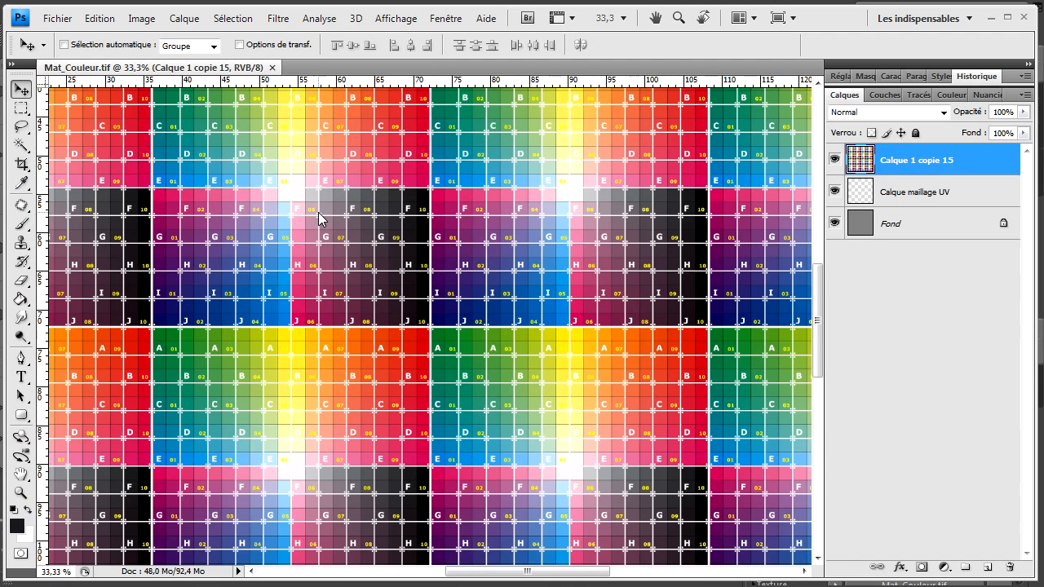
key("ctrl+plus")
key("ctrl+plus")
key("ctrl+plus")
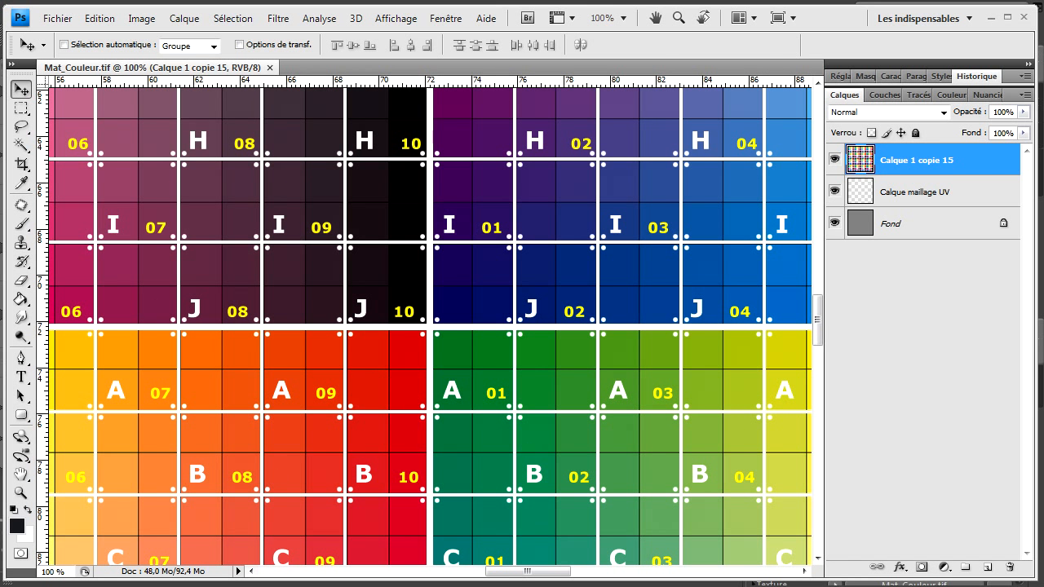
key("alt+Tab")
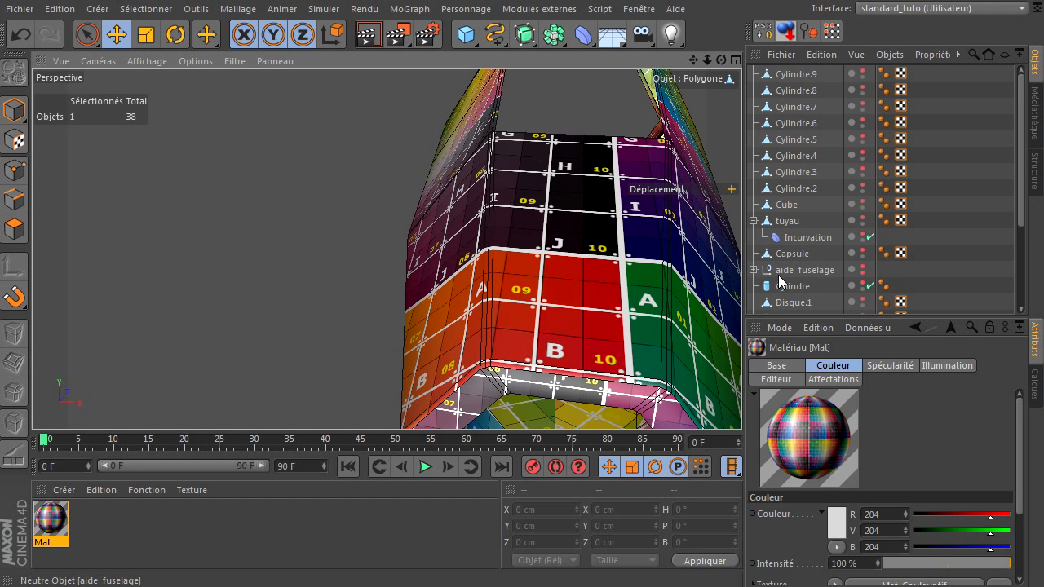
key("alt+Tab")
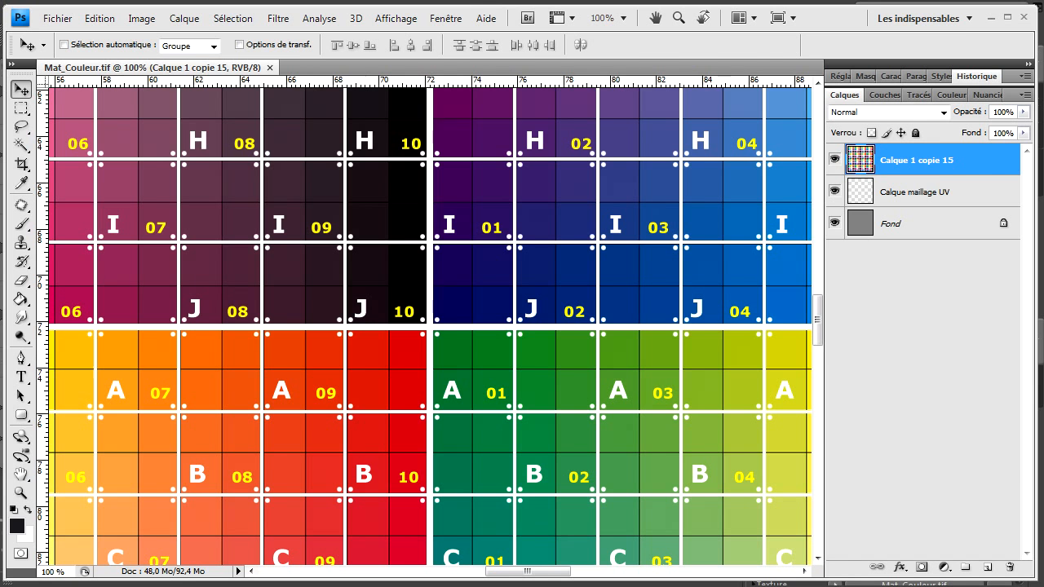
key("alt+Tab")
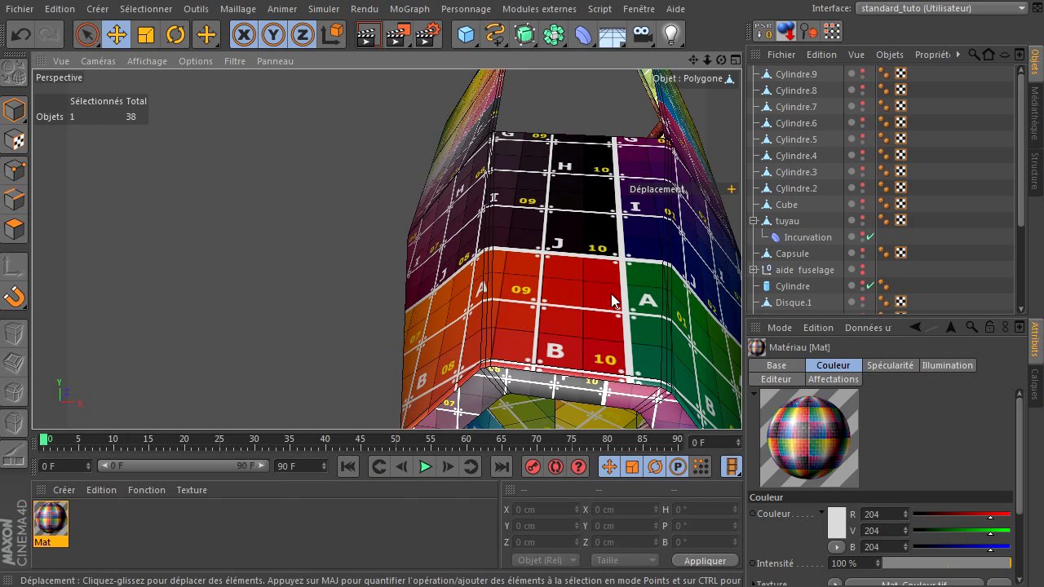
left_click_drag(691, 60, 690, 65)
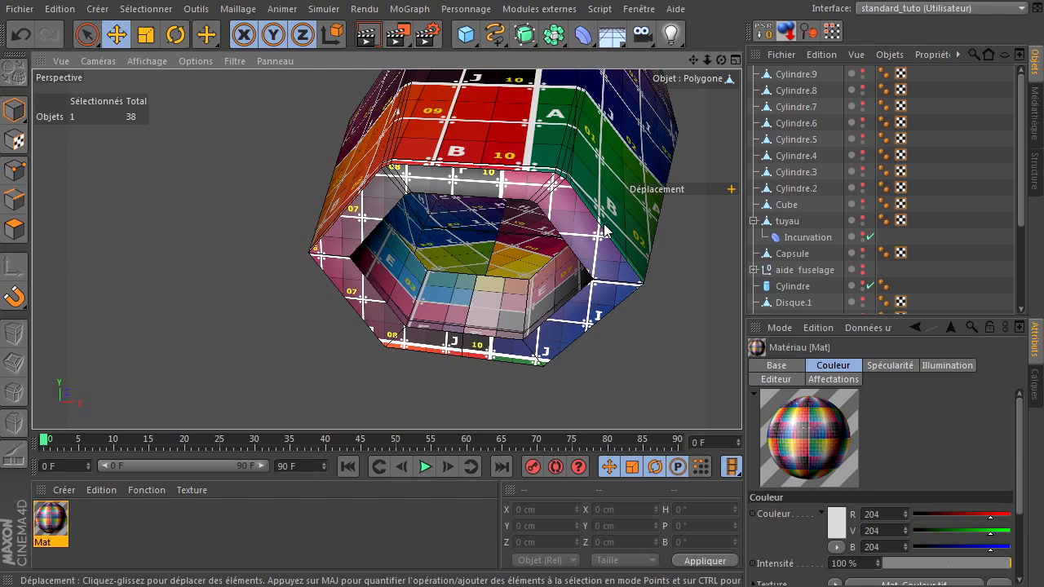
left_click_drag(741, 403, 720, 60)
mouse_move(741, 404)
left_mouse_down()
mouse_move(693, 60)
mouse_move(741, 404)
left_mouse_up()
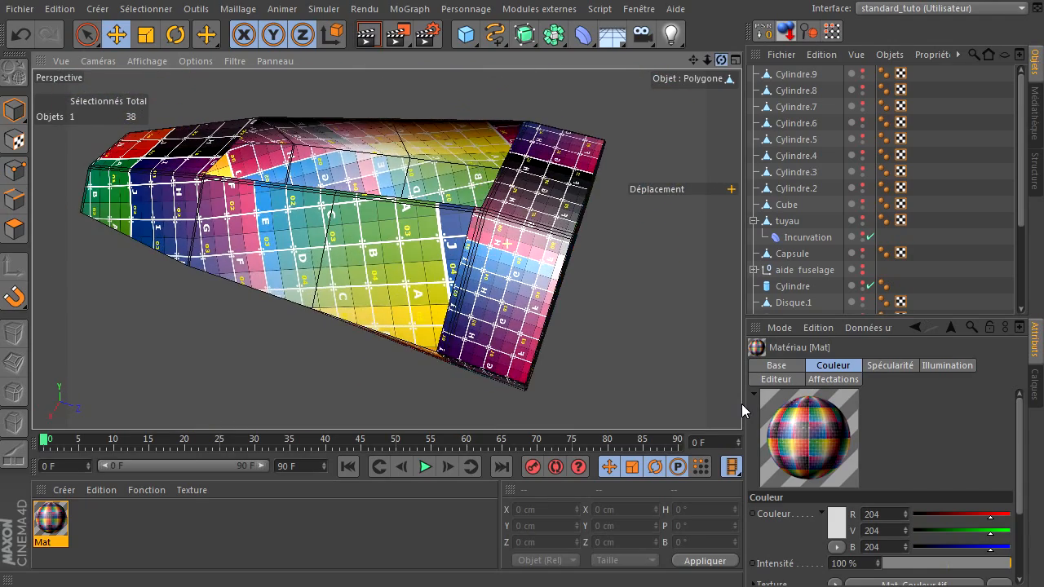
Enable the Hyper NURBS object containing the fuselage and examine the UV grid along the hull's rear side edge
scroll(834, 278, "down", 5)
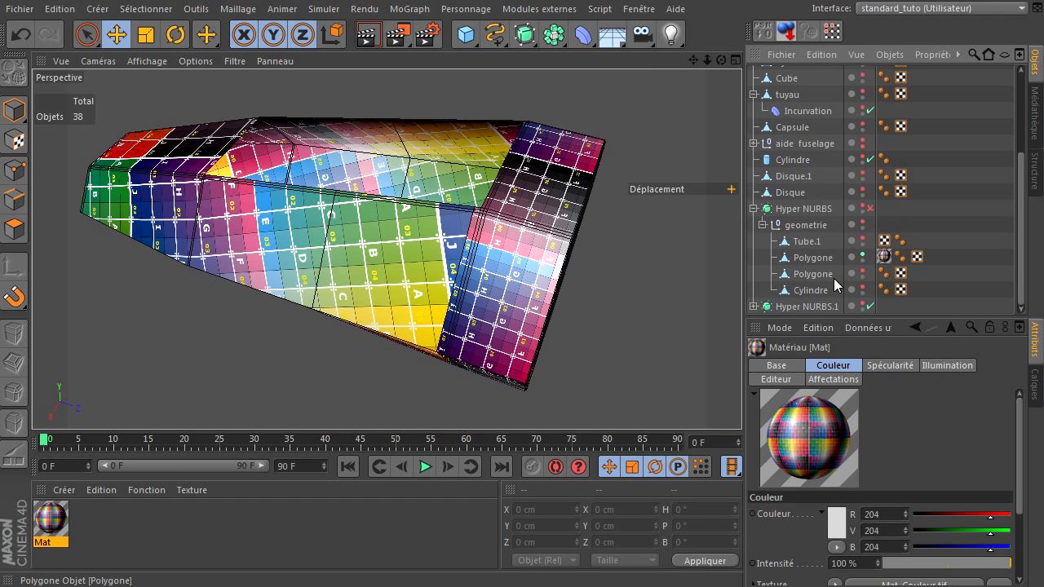
left_click(871, 208)
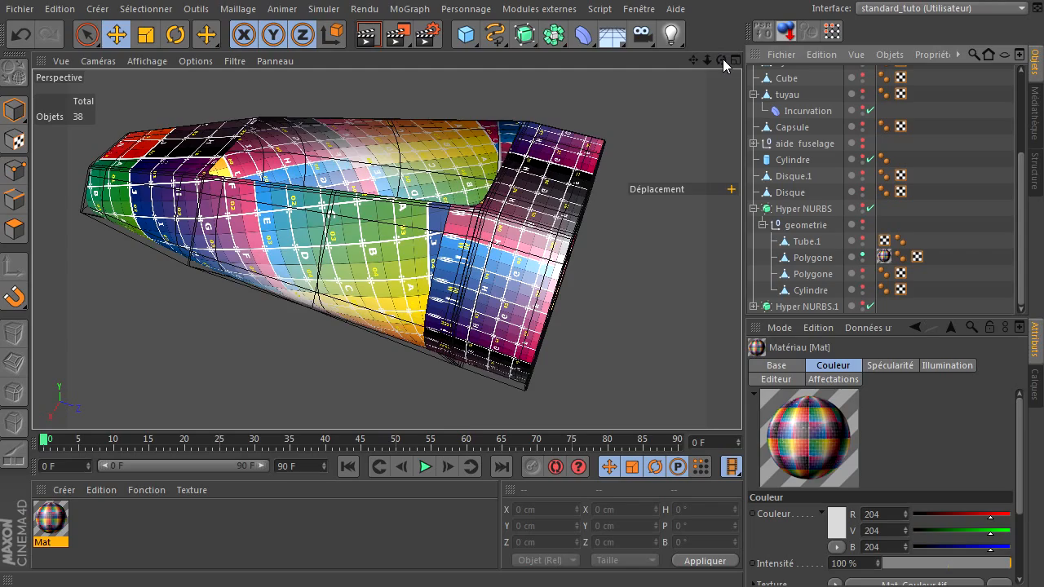
left_click_drag(723, 66, 628, 154)
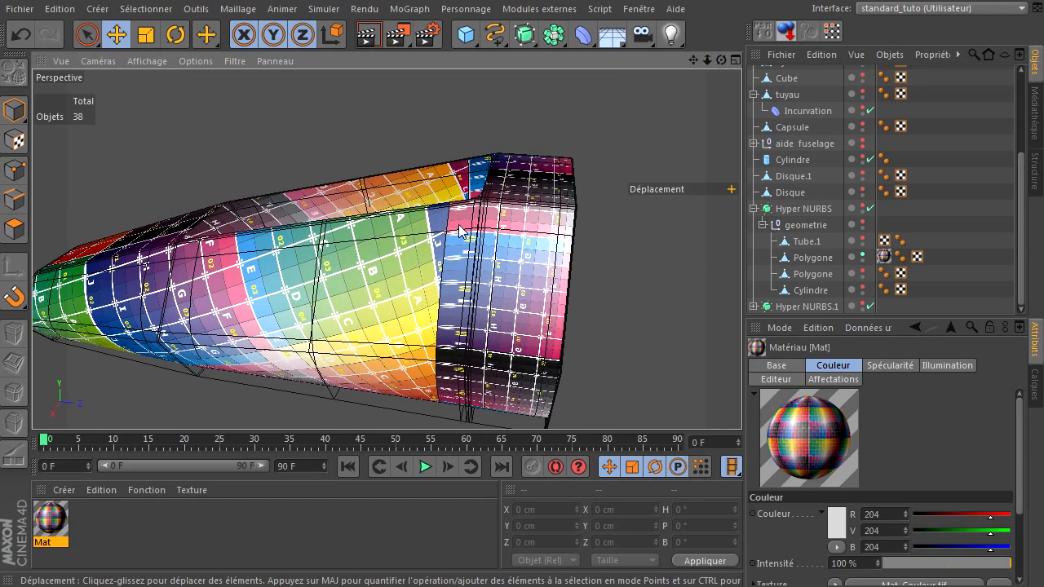
scroll(456, 239, "up", 5)
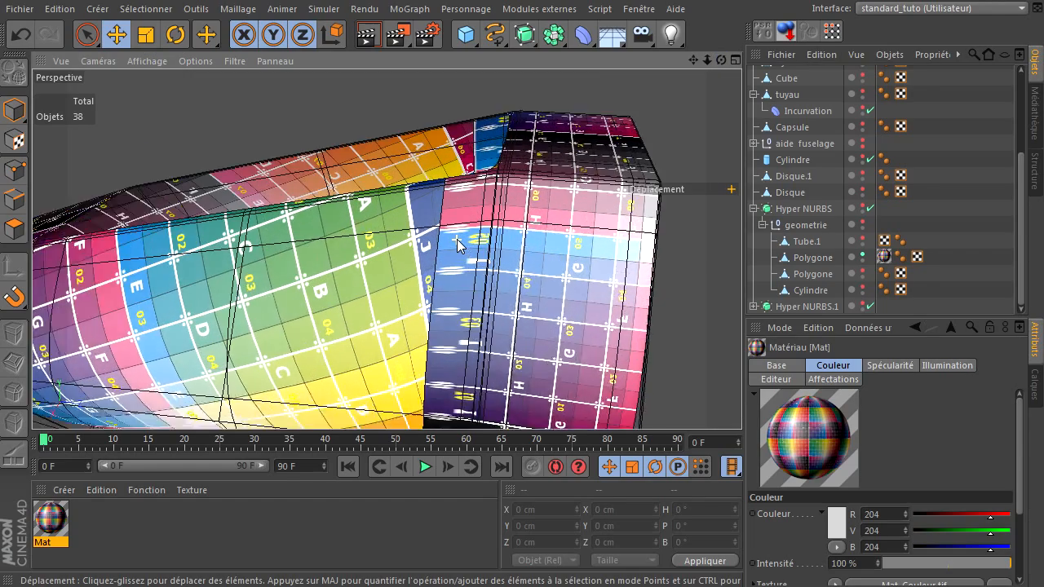
scroll(456, 240, "up", 4)
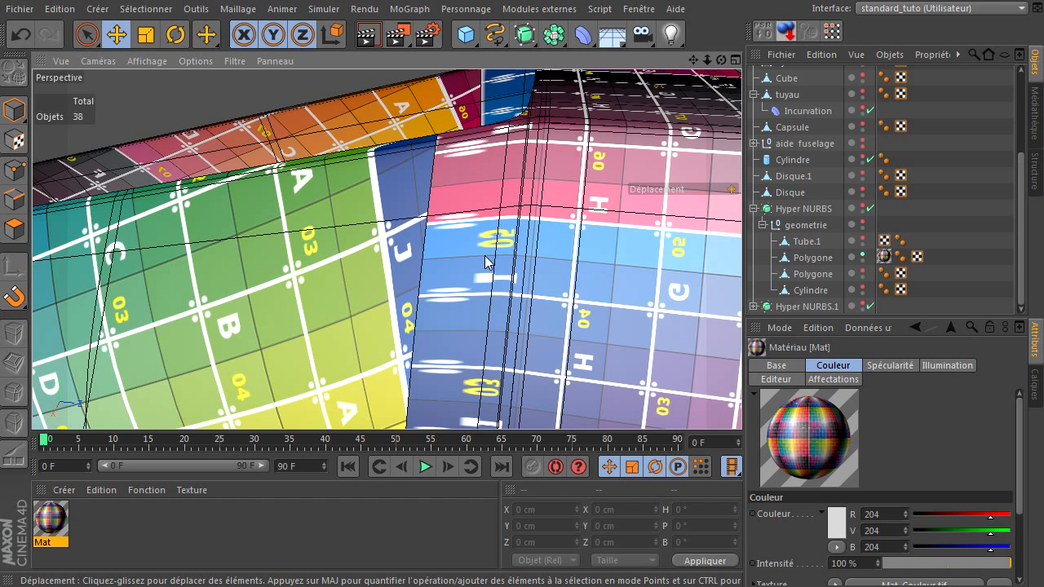
mouse_move(708, 63)
left_mouse_down()
mouse_move(668, 63)
mouse_move(708, 64)
left_mouse_up()
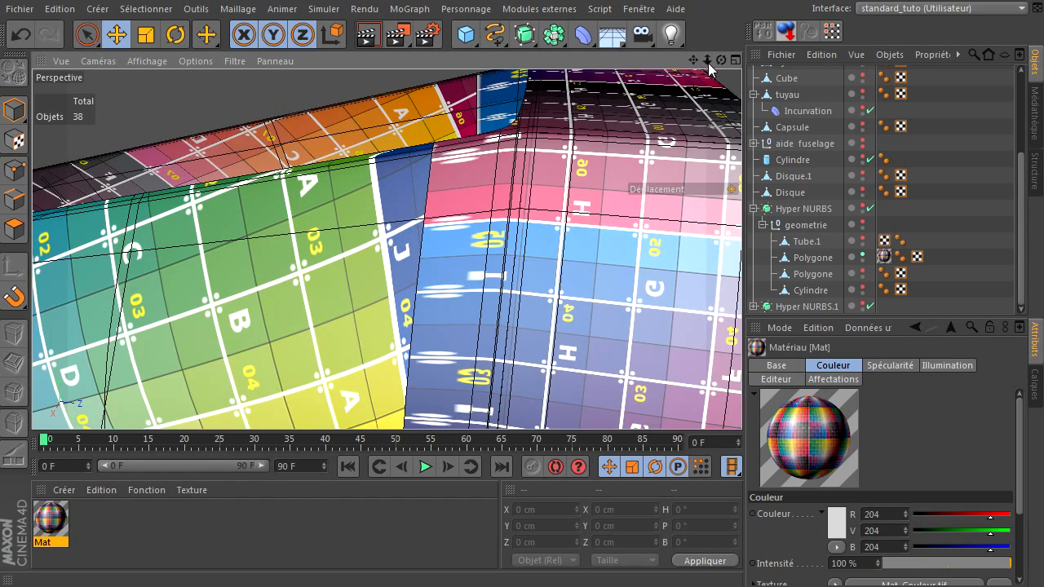
Add a Knife loop cut to the fuselage's Polygone object, close to the hull's rear side edge, and render the view
left_click(802, 258)
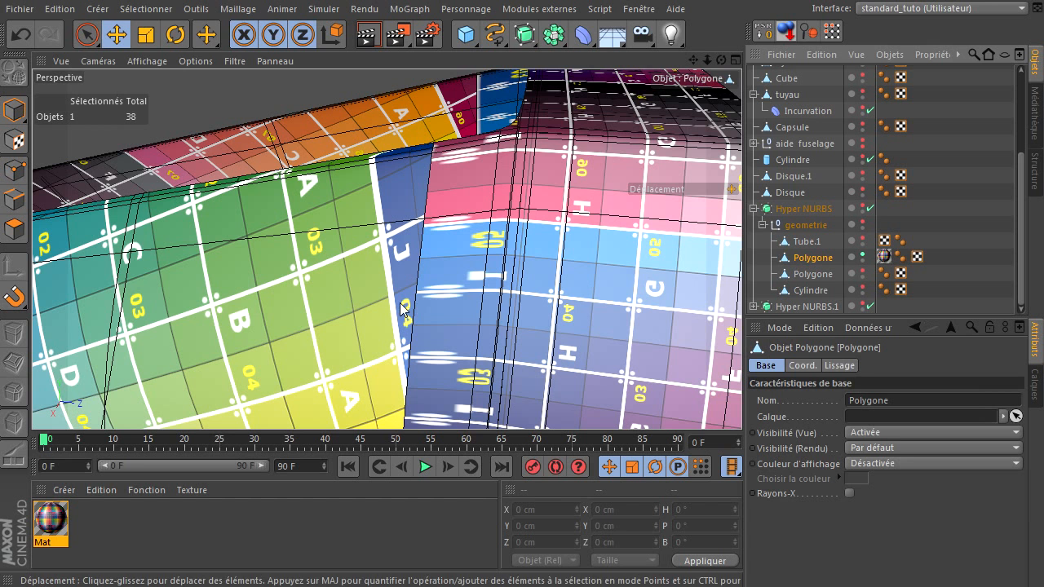
key("k")
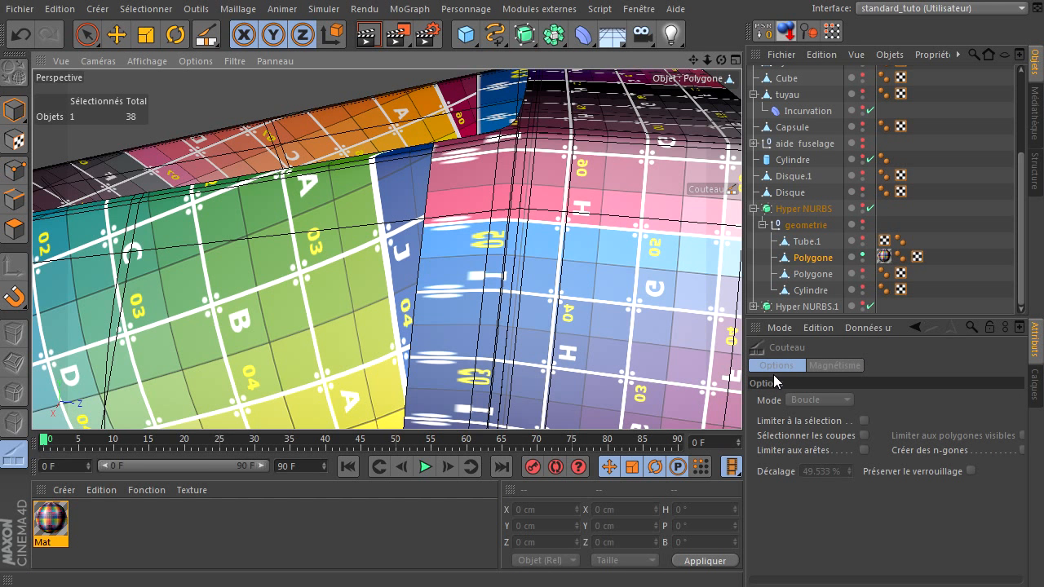
left_click(14, 229)
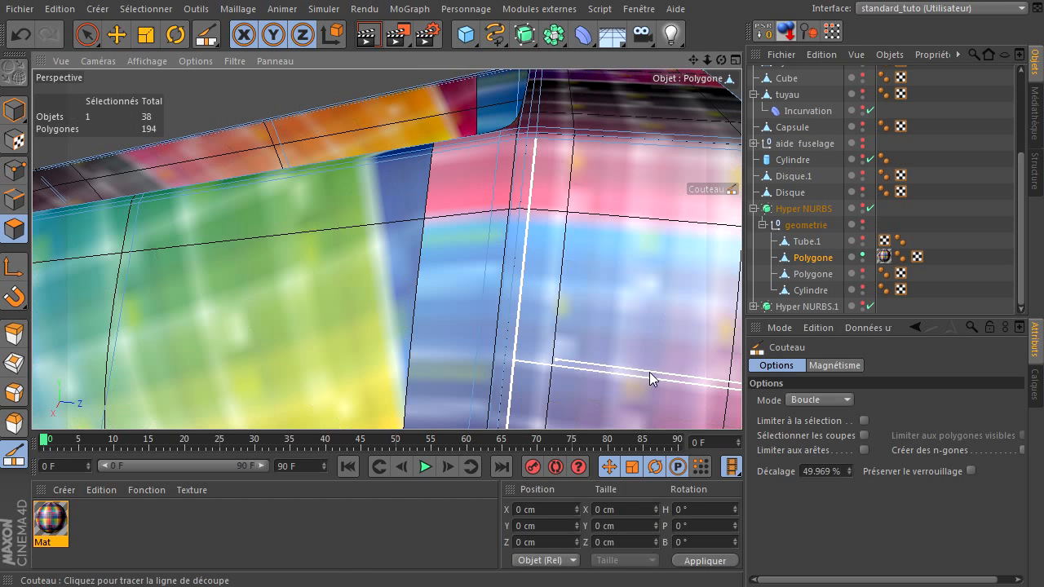
left_click(488, 132)
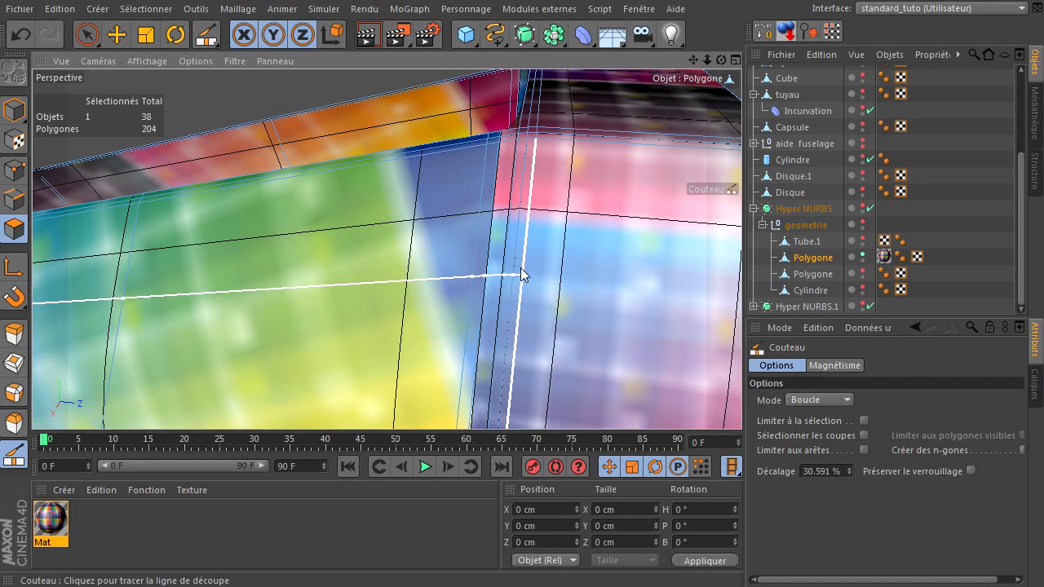
left_click(364, 36)
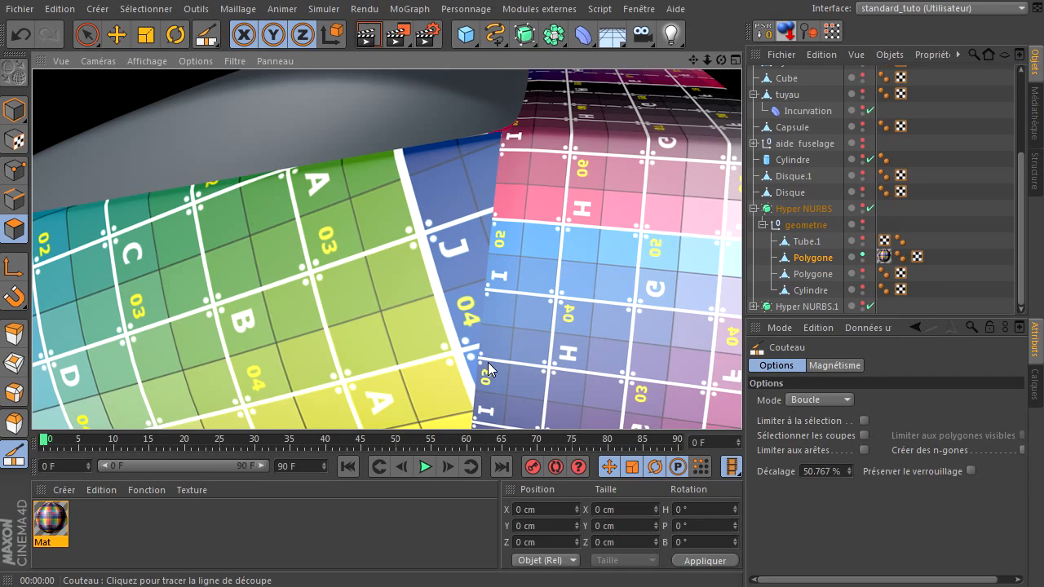
Set the Mat material's texture preview size to 4096x4096 (64 Mo) in its editor display settings
left_click_drag(720, 61, 683, 131)
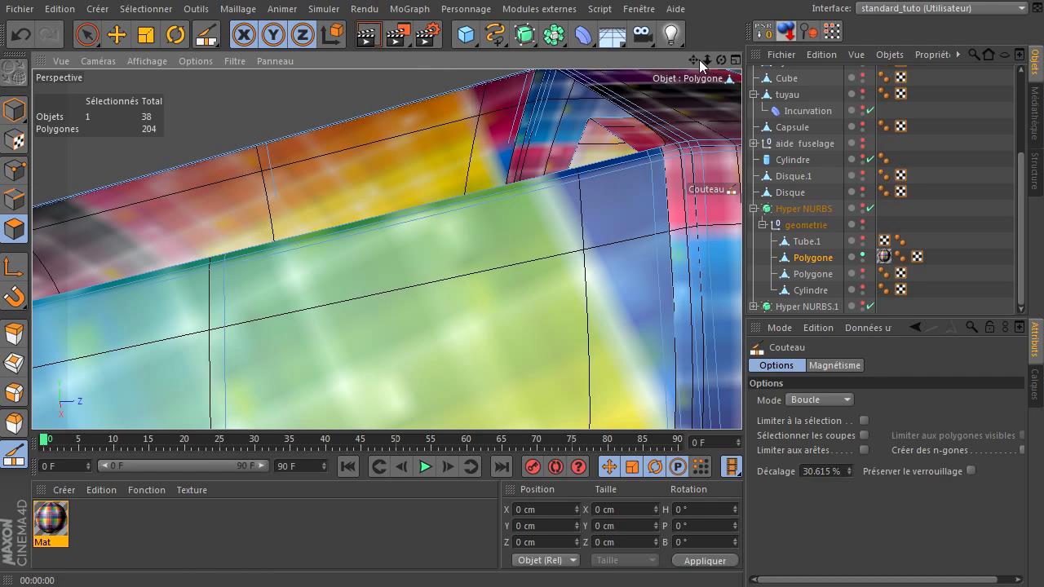
mouse_move(707, 60)
left_mouse_down()
mouse_move(742, 404)
mouse_move(706, 62)
left_mouse_up()
left_click_drag(742, 404, 693, 60)
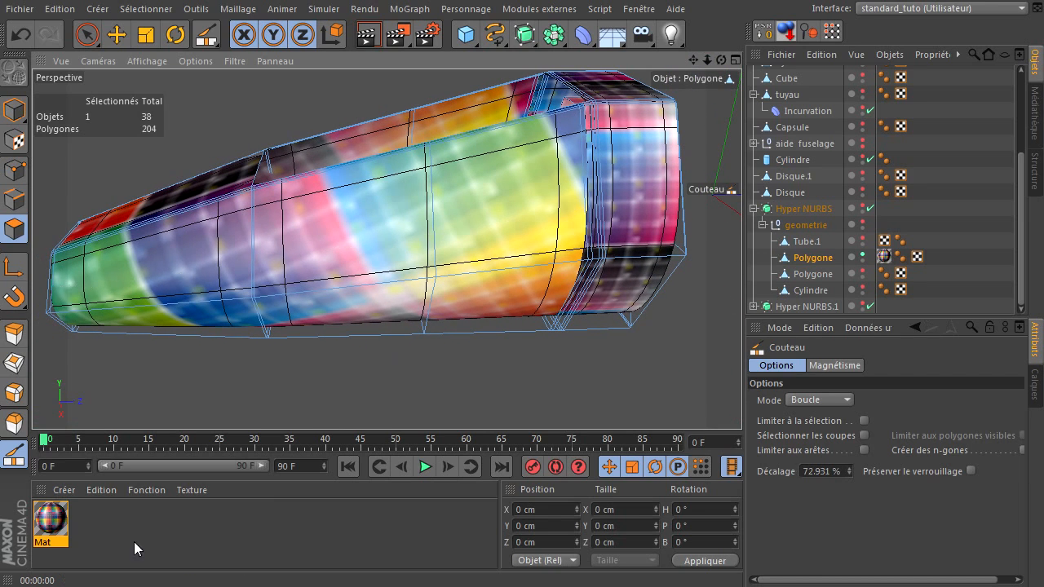
double_click(50, 517)
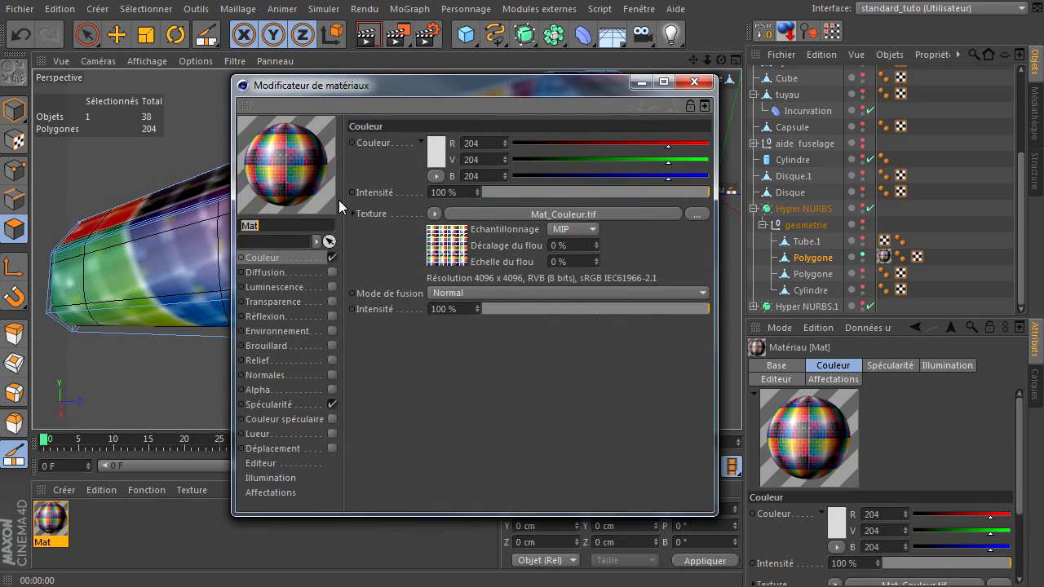
left_click_drag(352, 87, 333, 38)
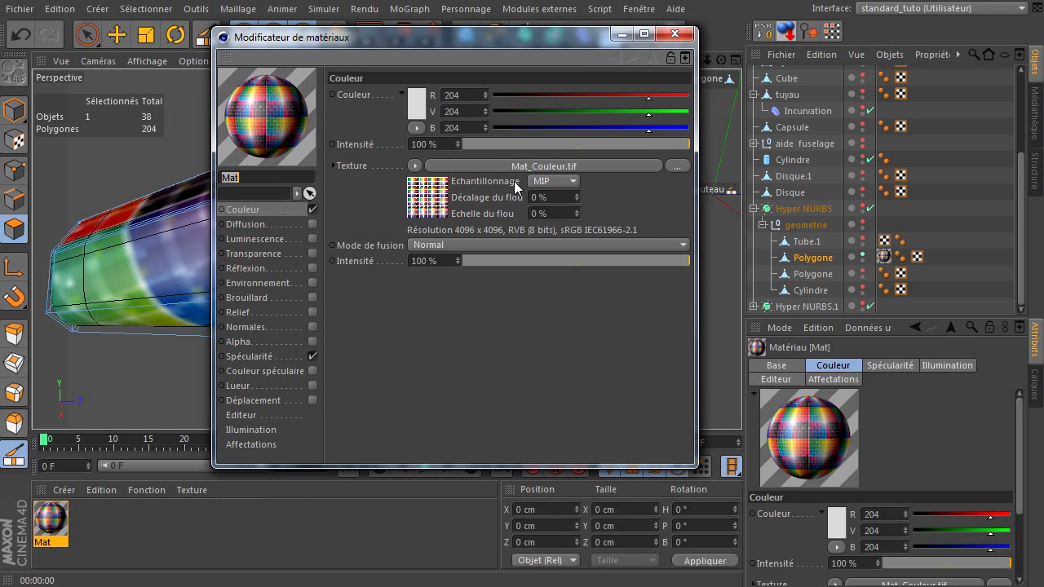
left_click(238, 415)
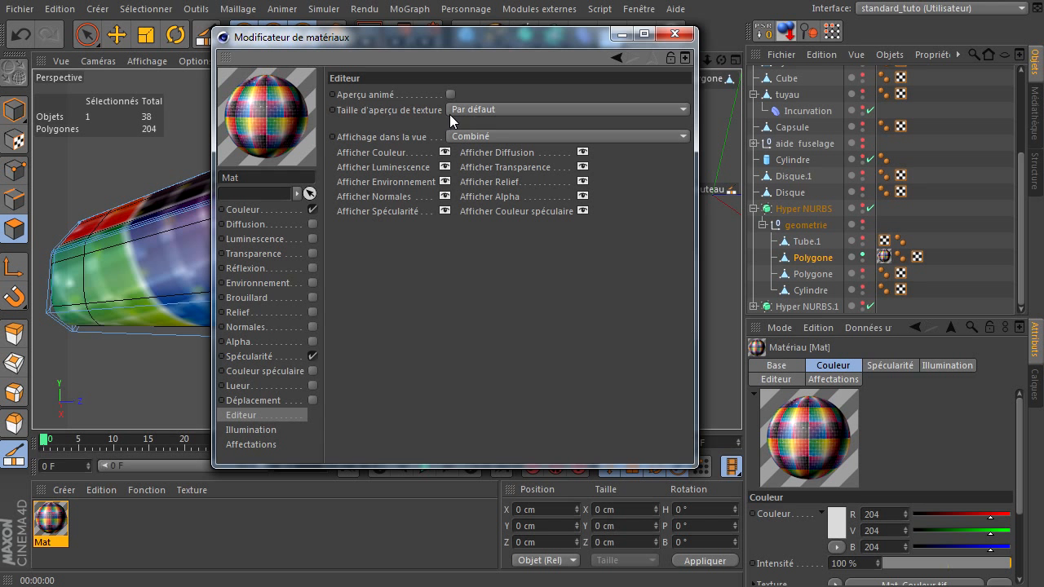
left_click(476, 110)
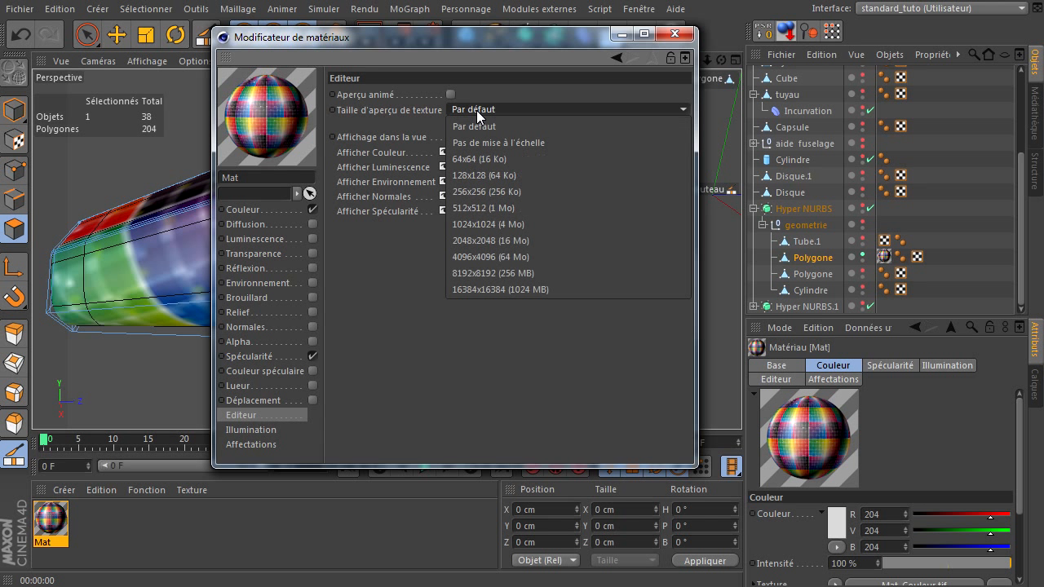
left_click(516, 256)
left_click(687, 38)
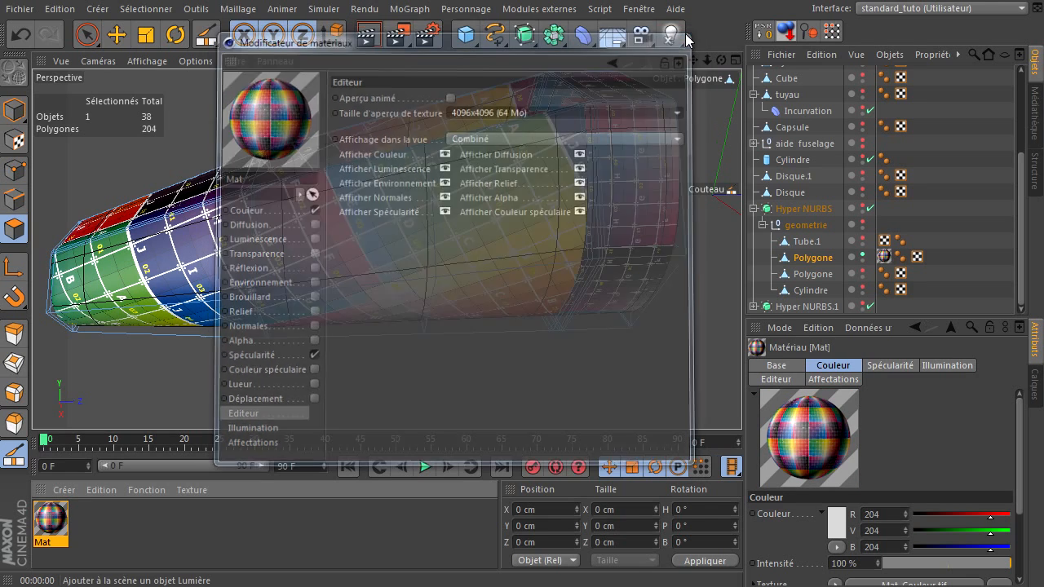
Examine the UV grid along the hull's sides and inside the front opening for seams and distortion
left_click_drag(721, 60, 741, 409)
key("k")
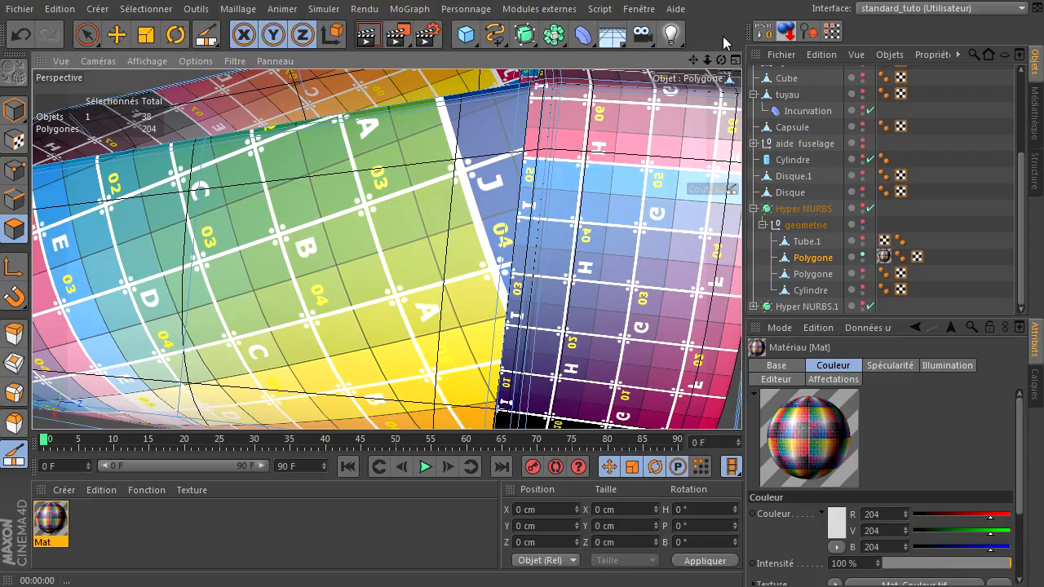
mouse_move(695, 58)
left_mouse_down()
mouse_move(741, 403)
mouse_move(695, 61)
left_mouse_up()
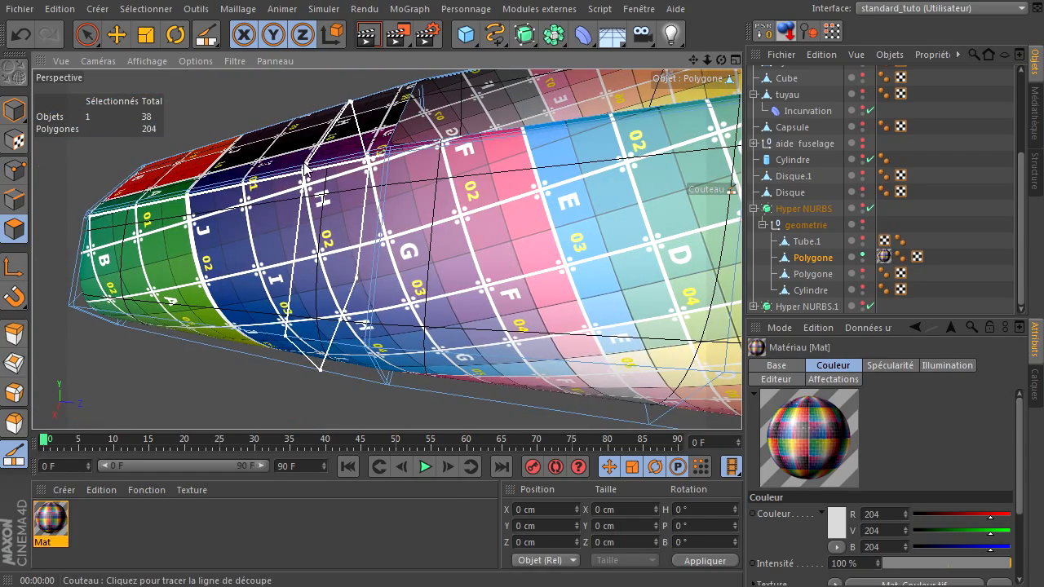
left_click_drag(720, 59, 742, 404)
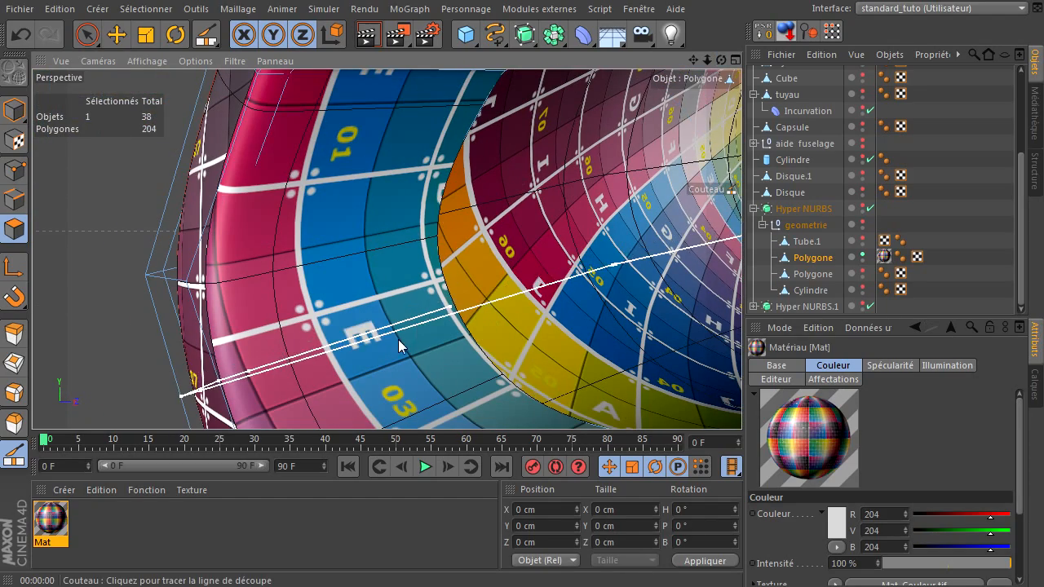
scroll(372, 337, "down", 4)
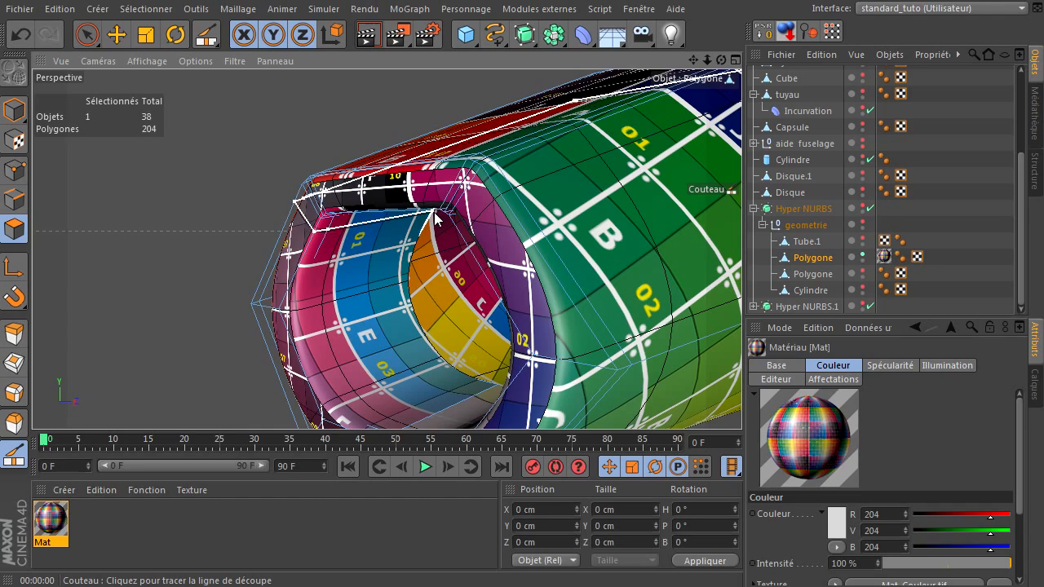
scroll(306, 333, "up", 3)
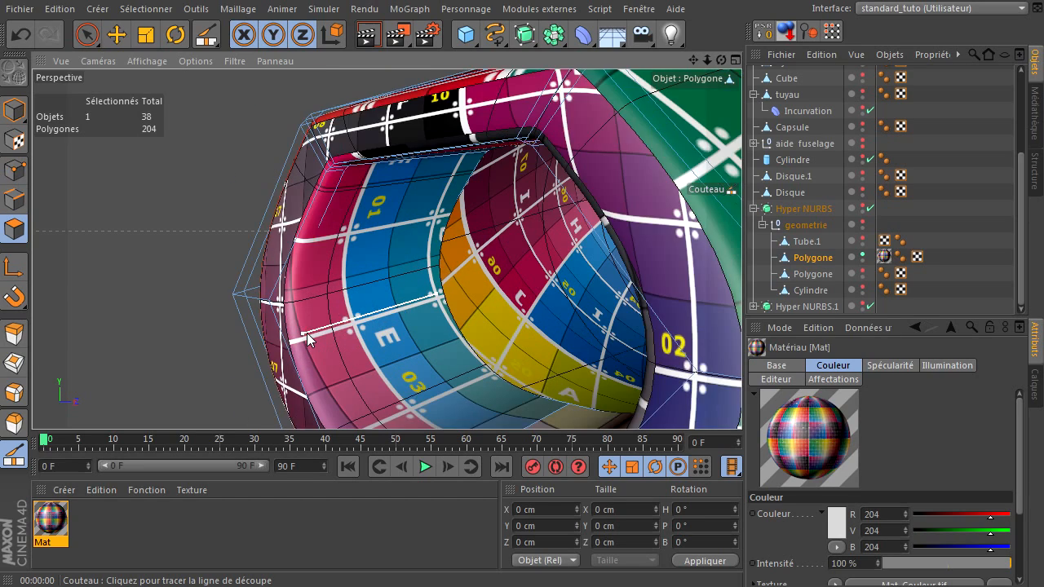
scroll(289, 348, "down", 5)
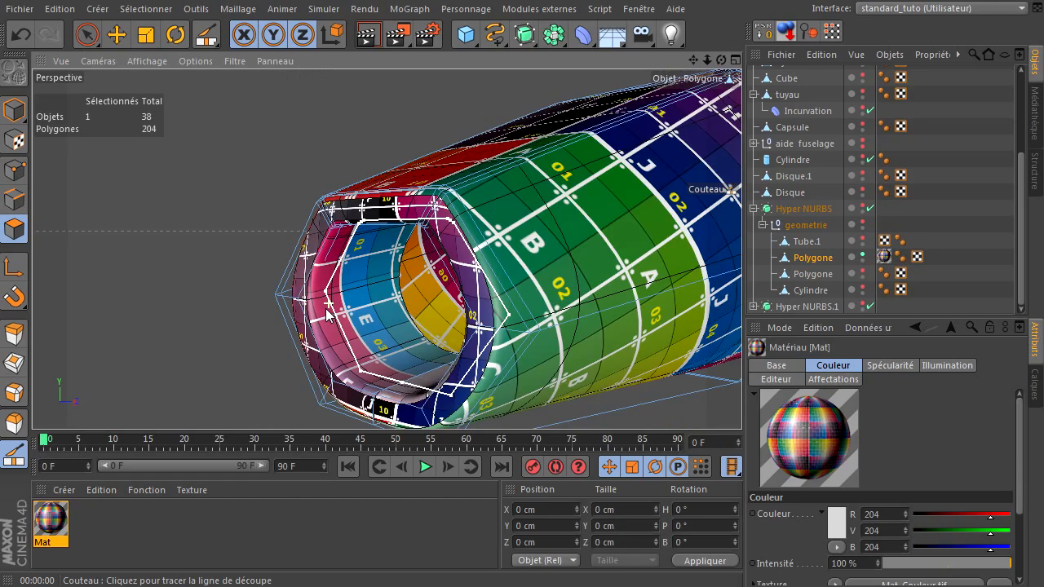
left_click_drag(689, 59, 741, 403)
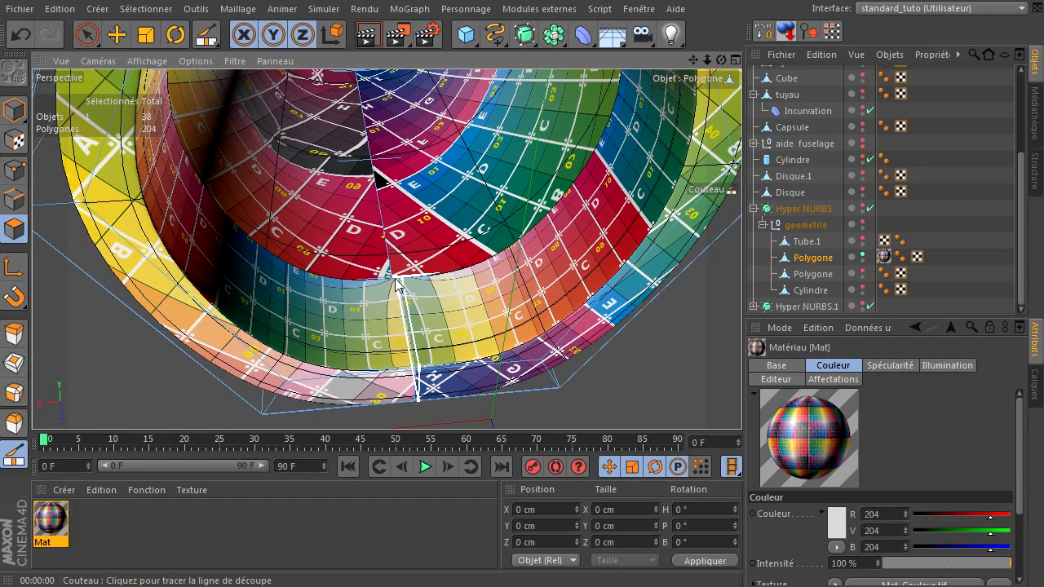
Try a Knife loop cut around the front opening's inner wall near its back edge, and undo it
scroll(360, 321, "up", 5)
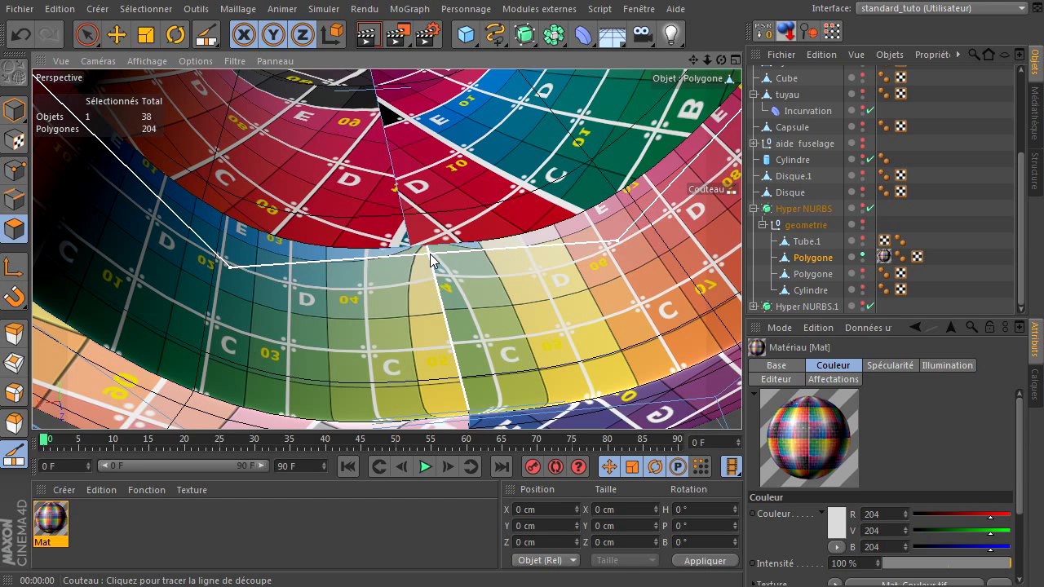
left_click(429, 253)
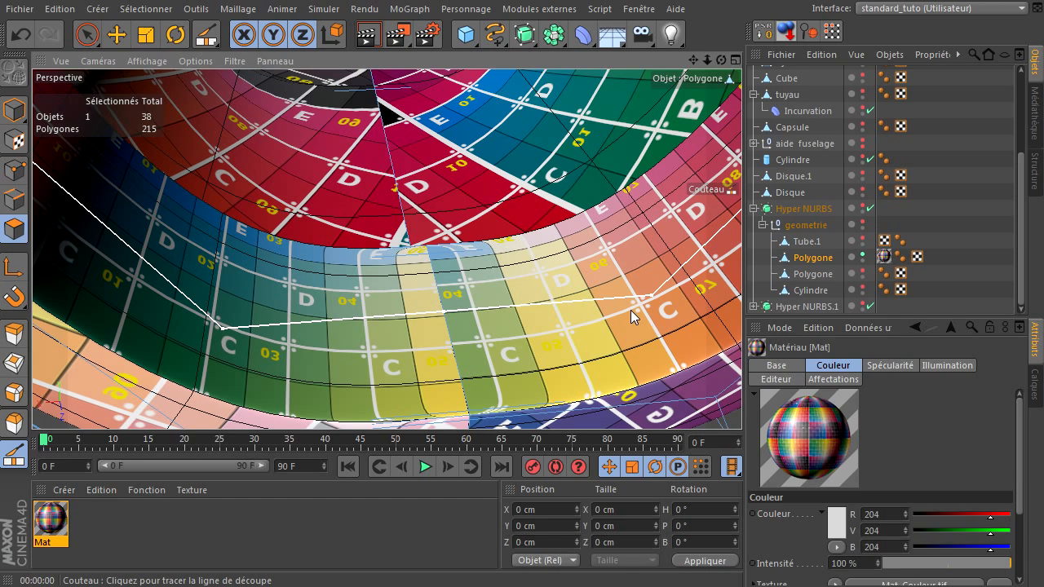
key("ctrl+z")
Add a Knife loop cut around the front opening's inner wall, tight against its back edge at the seam
scroll(630, 309, "up", 3)
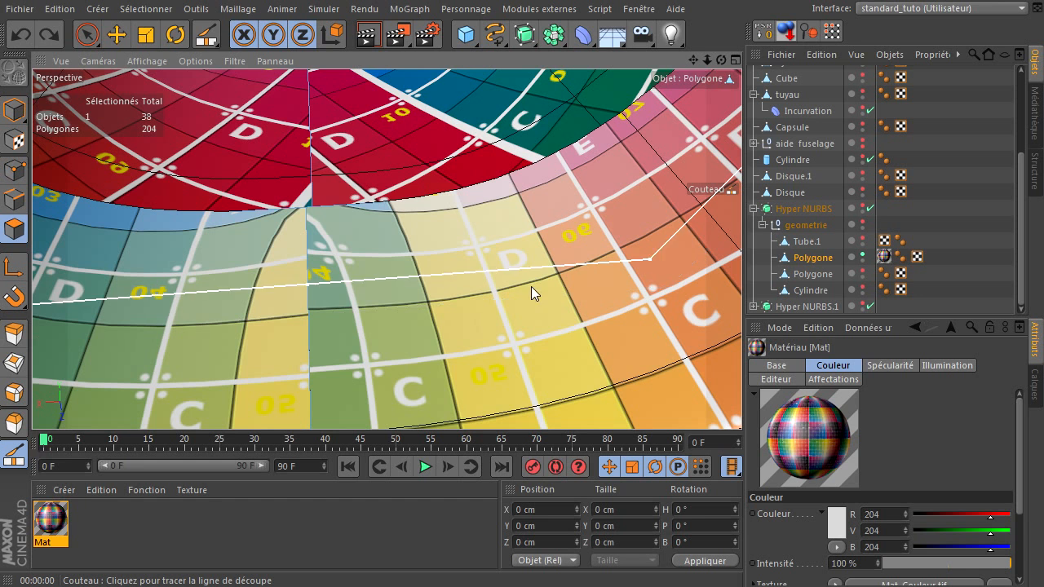
left_click(306, 212)
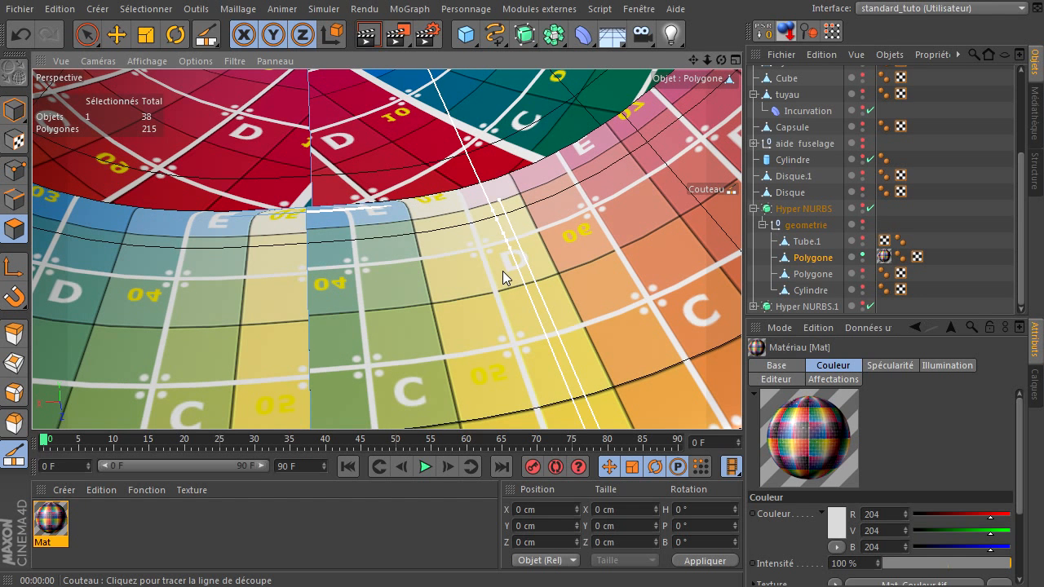
scroll(317, 228, "down", 2)
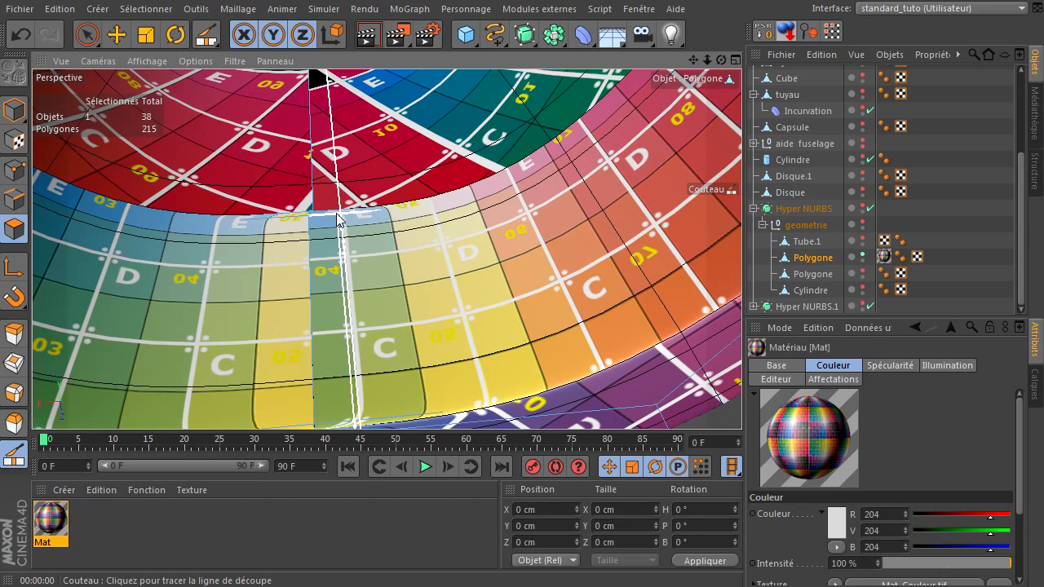
scroll(323, 246, "down", 1)
scroll(323, 246, "down", 3)
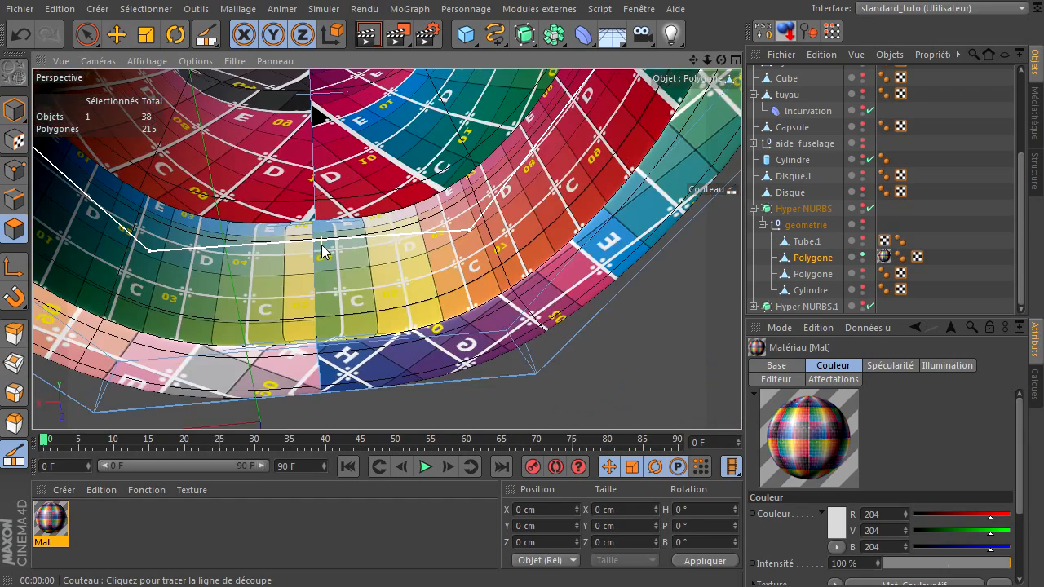
Examine the UV grid's distortion on the hull's underside, comparing it with the Hyper NURBS object disabled and re-enabled
left_click_drag(695, 66, 741, 404)
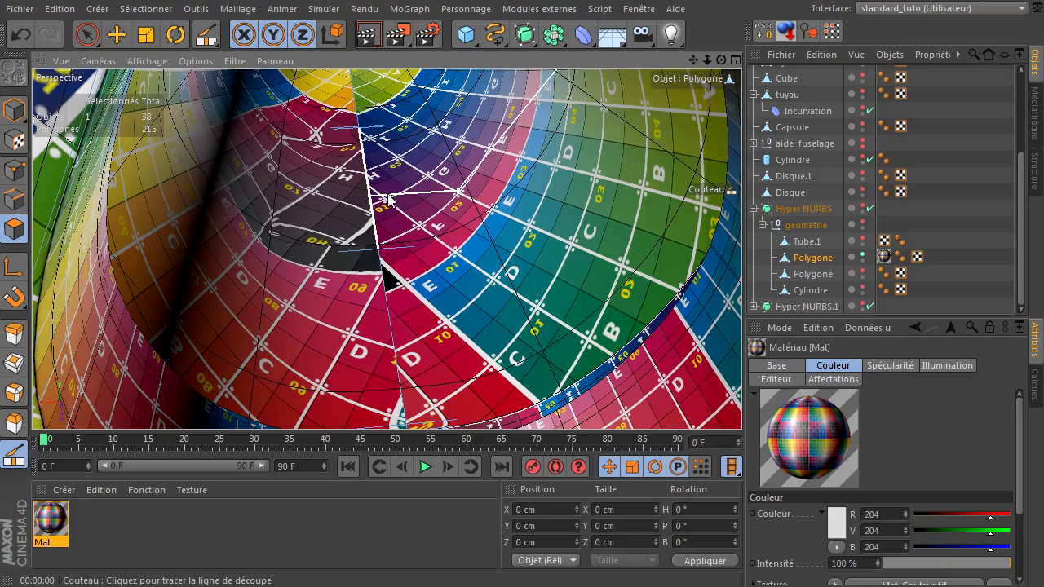
left_click_drag(722, 60, 741, 404)
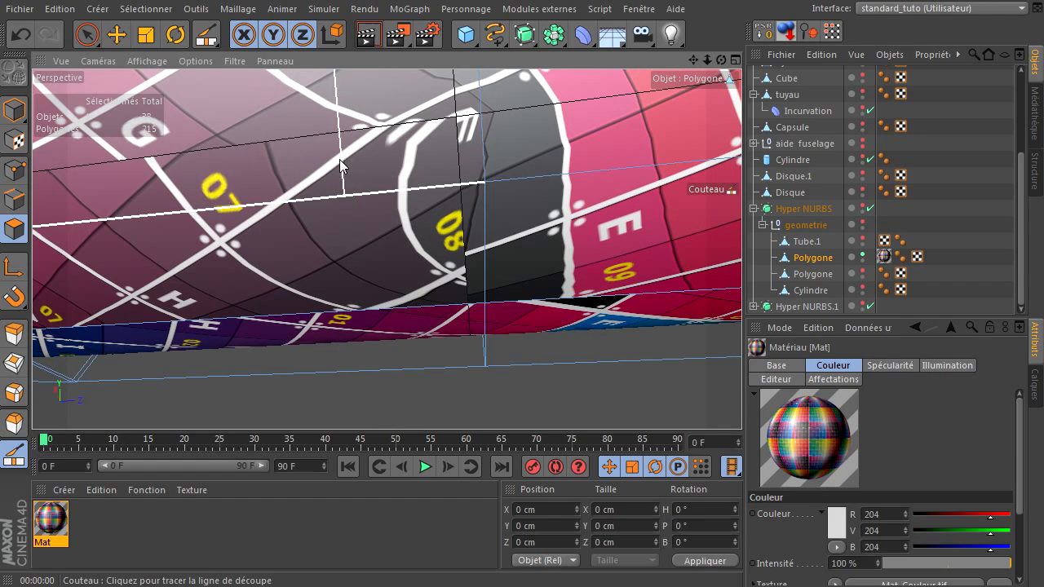
scroll(489, 122, "down", 2)
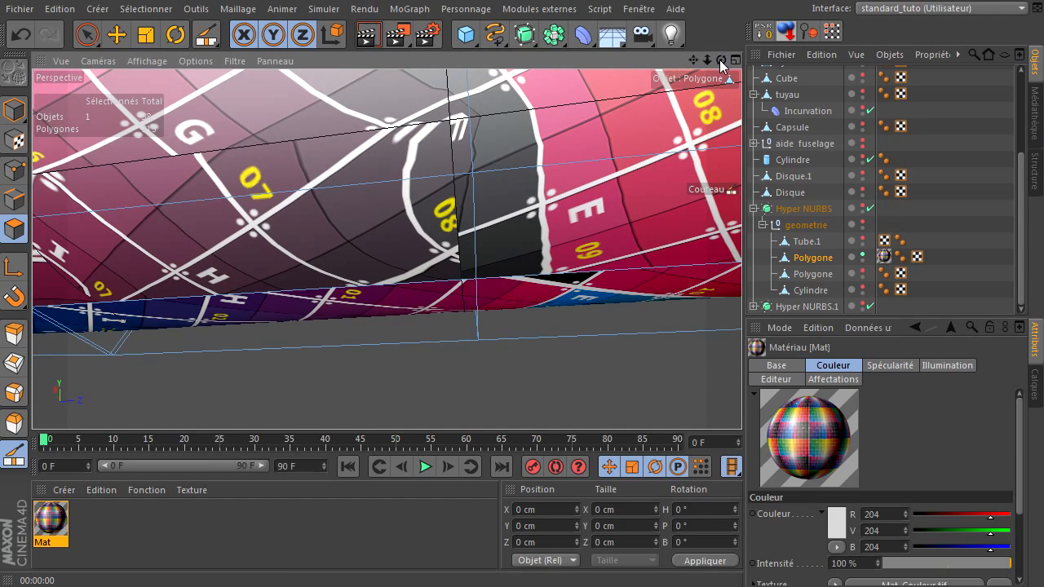
left_click_drag(721, 62, 741, 403)
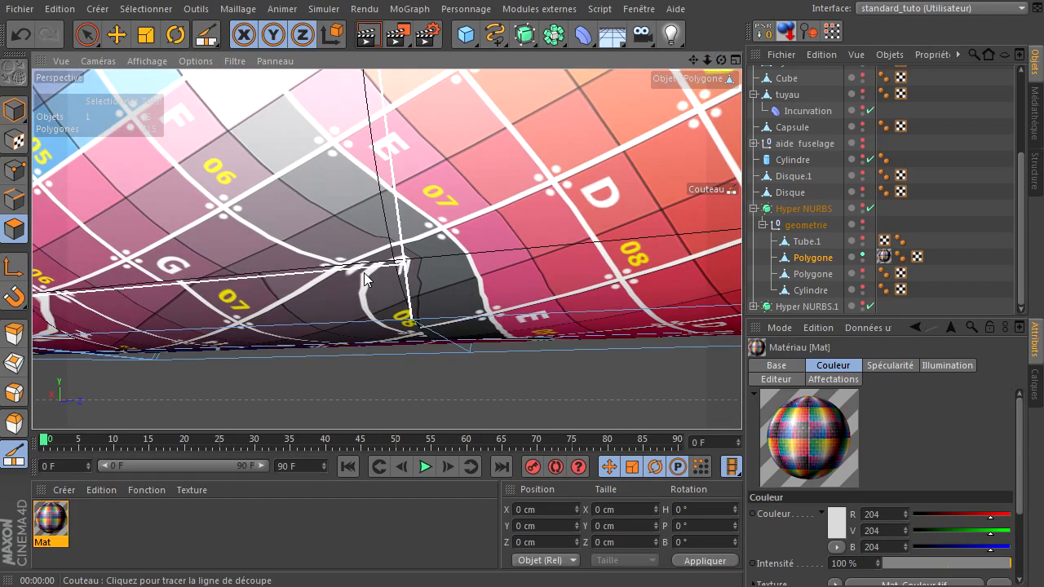
left_click(869, 210)
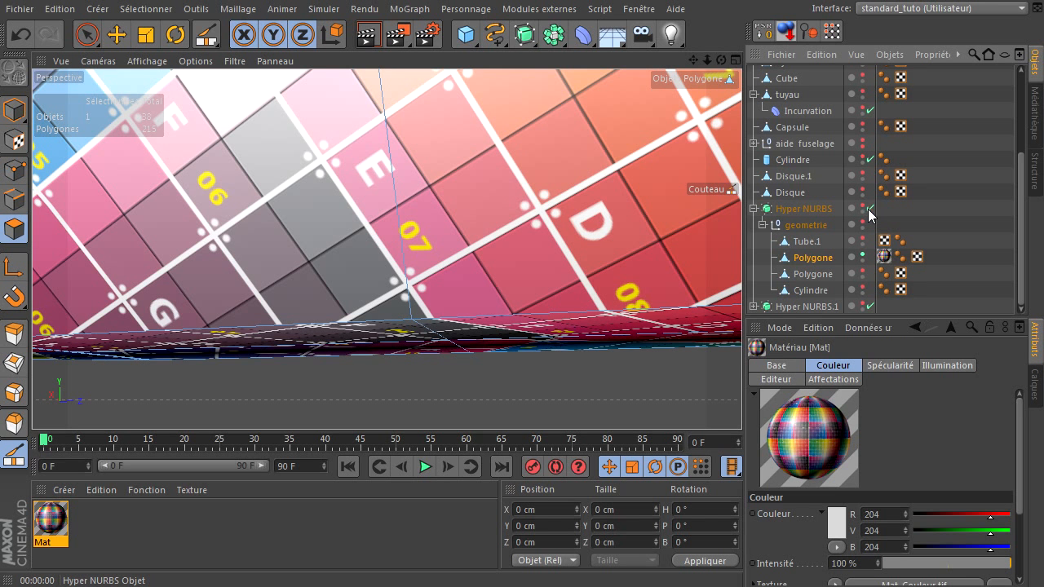
left_click(869, 209)
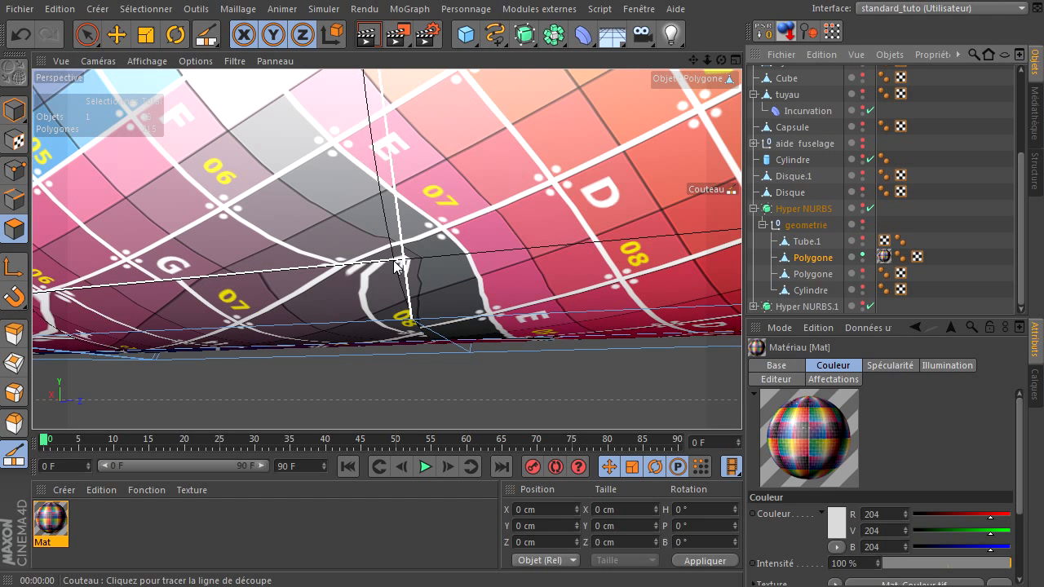
key("k")
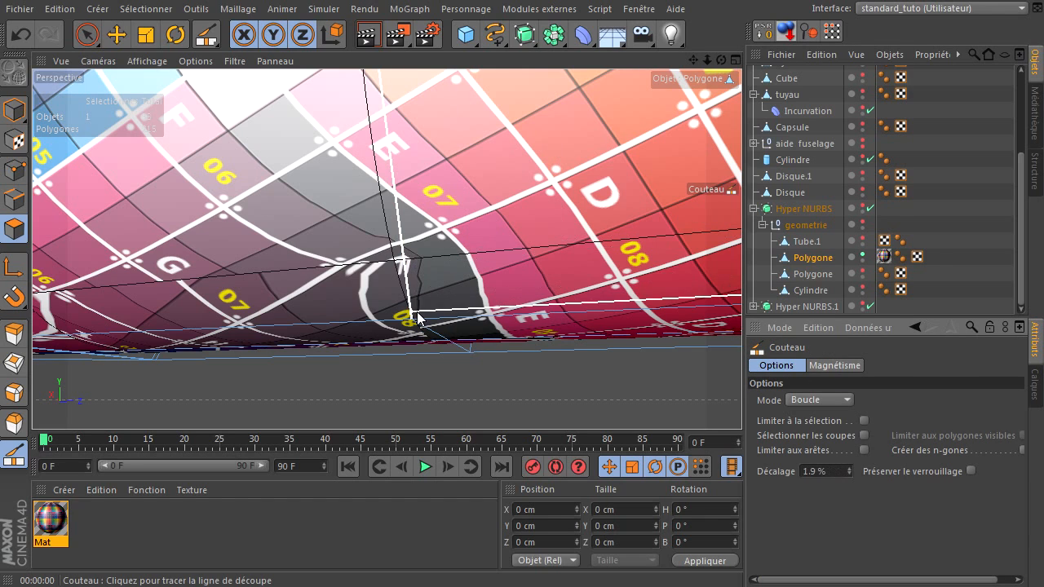
left_click_drag(693, 60, 741, 404)
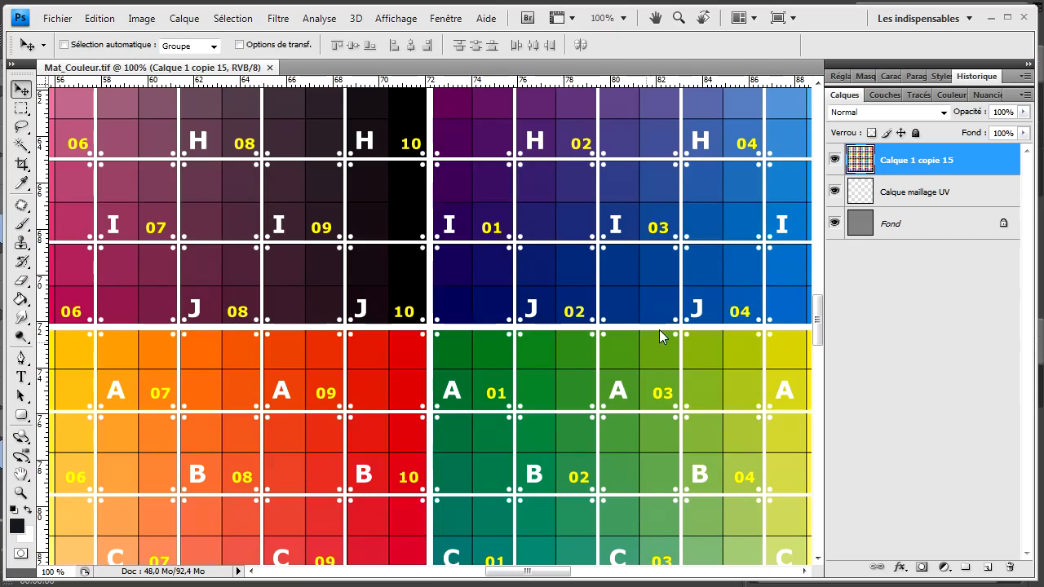
Switch to Photoshop and examine the overall layout of the tiled UV grids in Mat_Couleur.tif
key("ctrl+minus")
key("ctrl+minus")
key("ctrl+minus")
key("ctrl+minus")
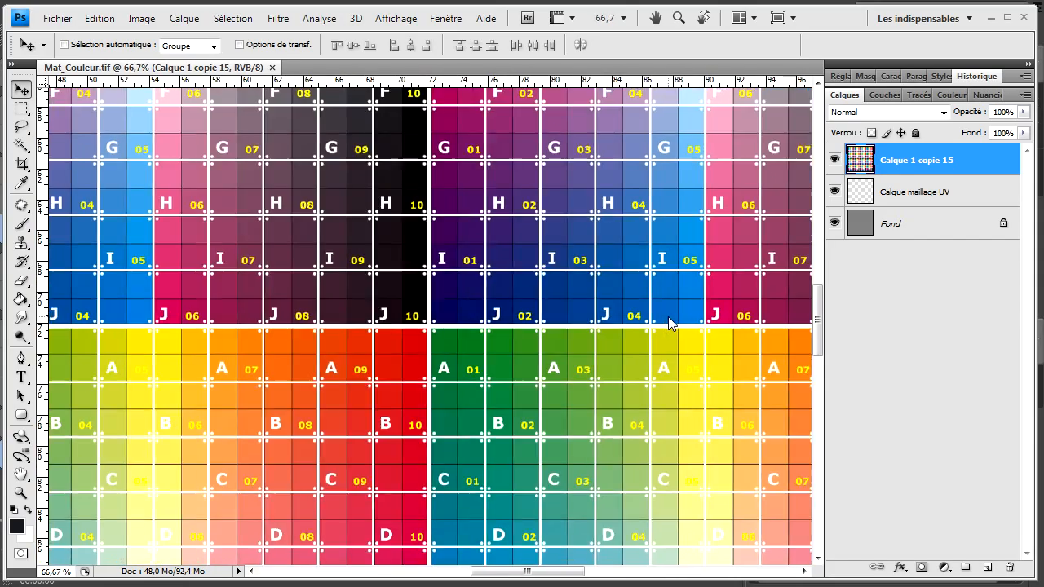
key("ctrl+minus")
key("ctrl+minus")
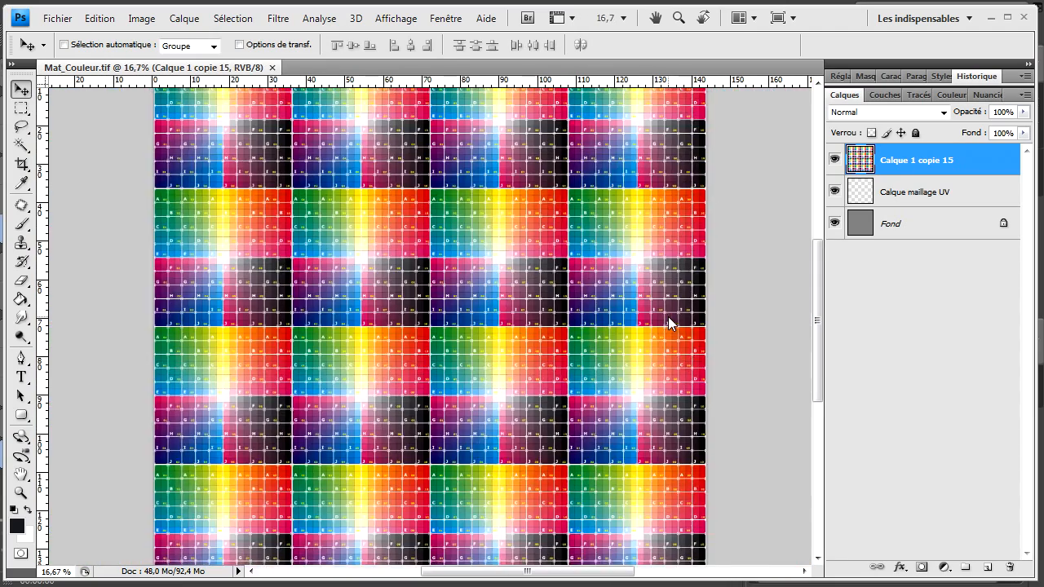
Lower the opacity of Calque 1 copie 15 to 16% and place Calque maillage UV above it in the layer stack
left_click(1023, 113)
left_click_drag(971, 130, 953, 135)
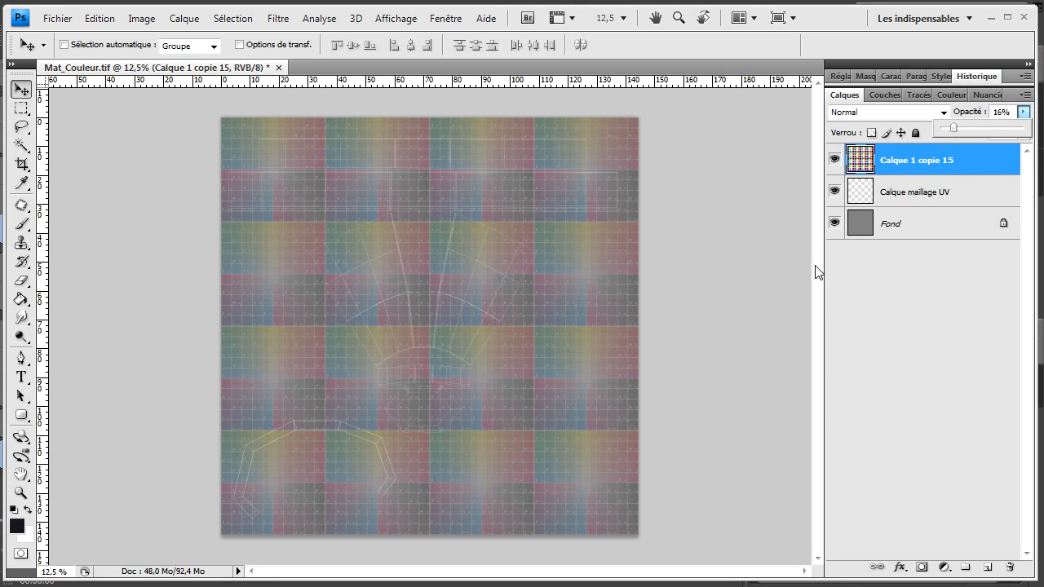
left_click_drag(885, 195, 902, 152)
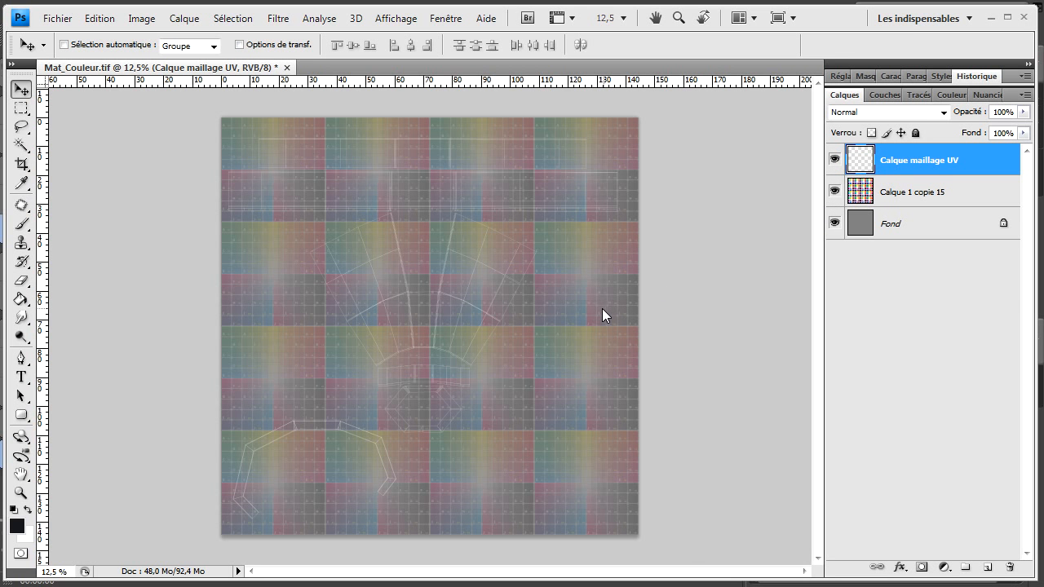
Examine the fan-shaped hull islands of the UV mesh up close for offset polygons and uneven seams
key("ctrl+plus")
key("ctrl+plus")
key("ctrl+plus")
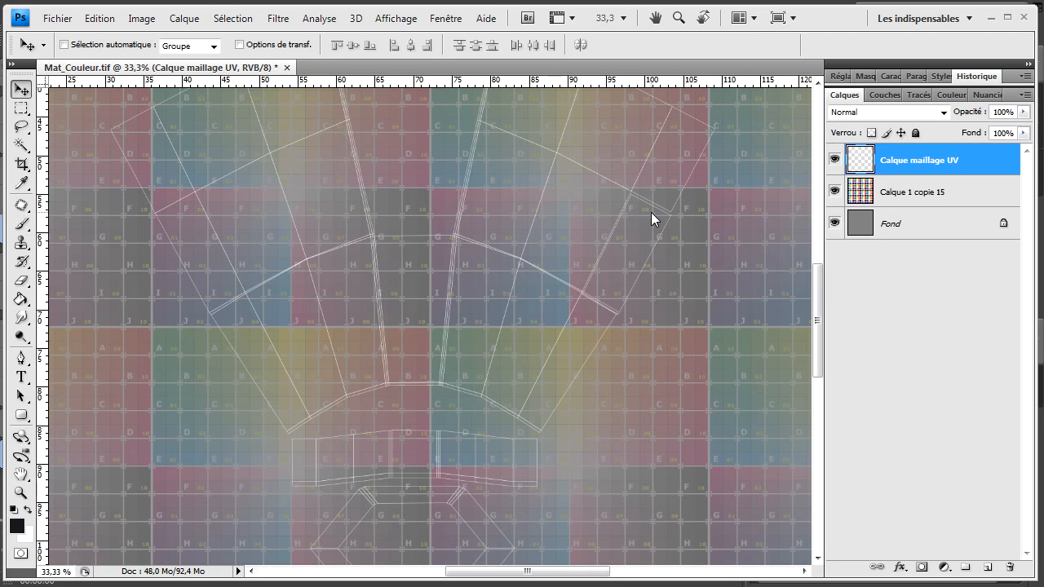
scroll(650, 212, "up", 5)
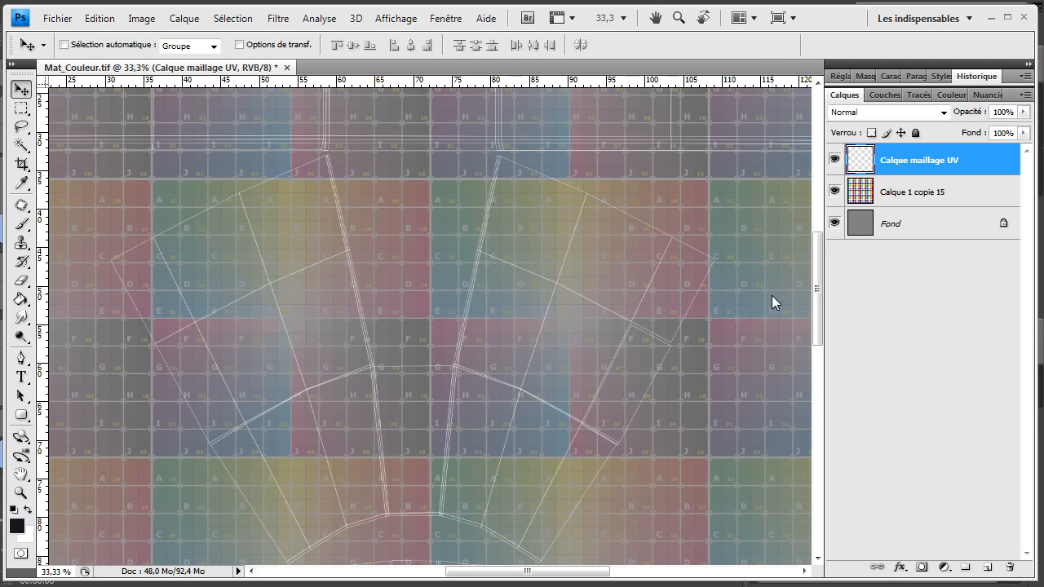
key("ctrl+plus")
key("ctrl+plus")
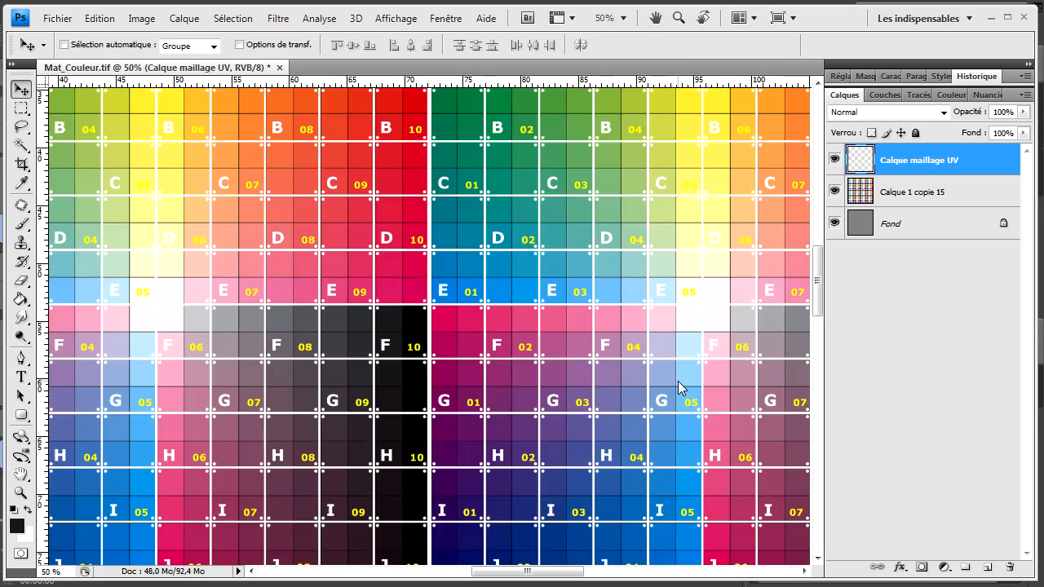
left_click_drag(531, 570, 570, 570)
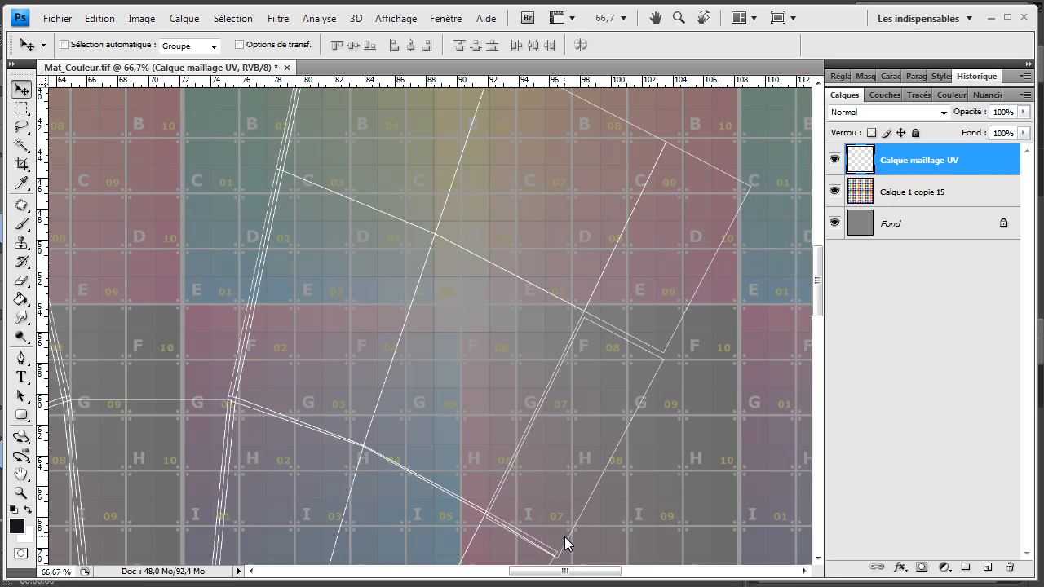
mouse_move(560, 572)
left_mouse_down()
mouse_move(489, 573)
mouse_move(556, 572)
left_mouse_up()
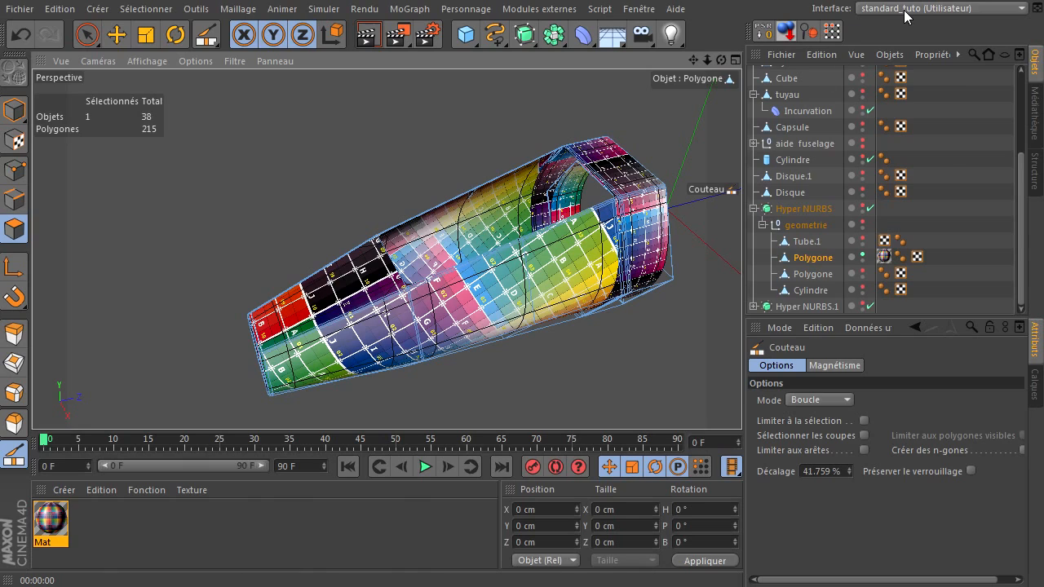
Switch to CINEMA 4D, load the BP UV Edit_tuto layout, and hide the texture layer Calque 1 copie 15
left_click(905, 16)
left_click(906, 54)
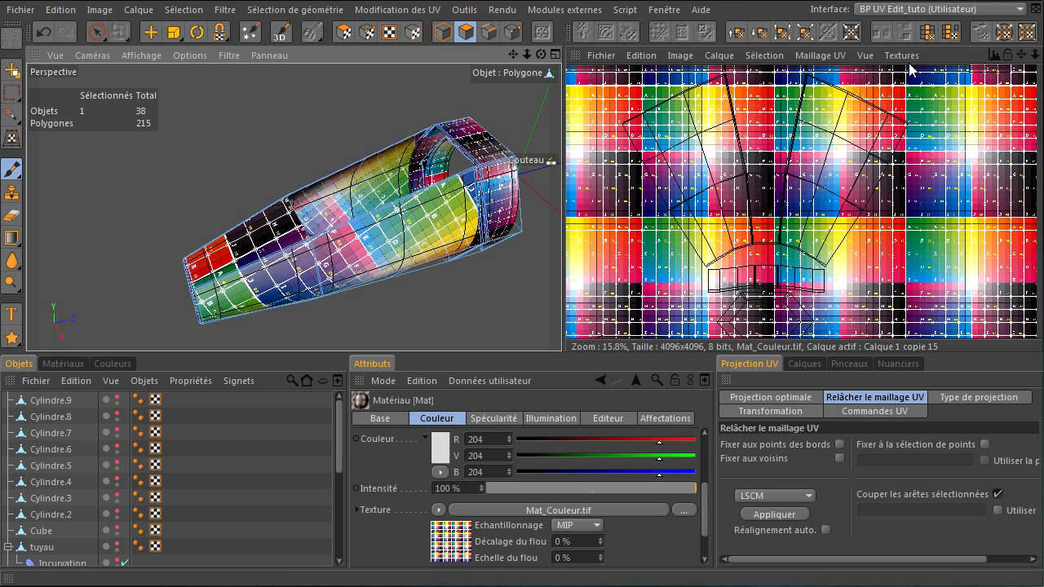
left_click(803, 363)
left_click(737, 439)
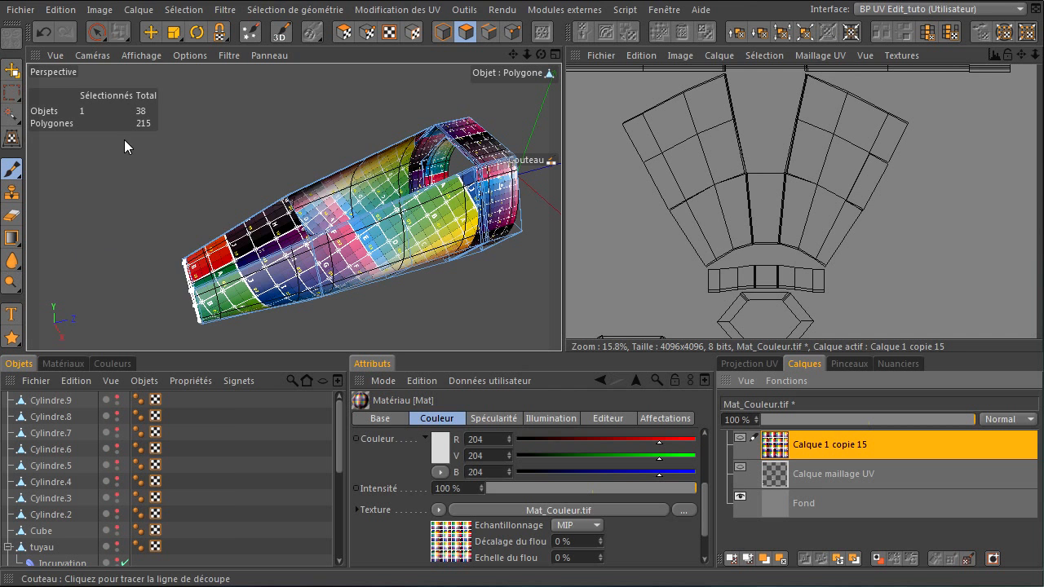
Select the offset UV polygon on the outer edge of the right-hand hull island, using Live Selection in UV polygon mode
left_click(97, 36)
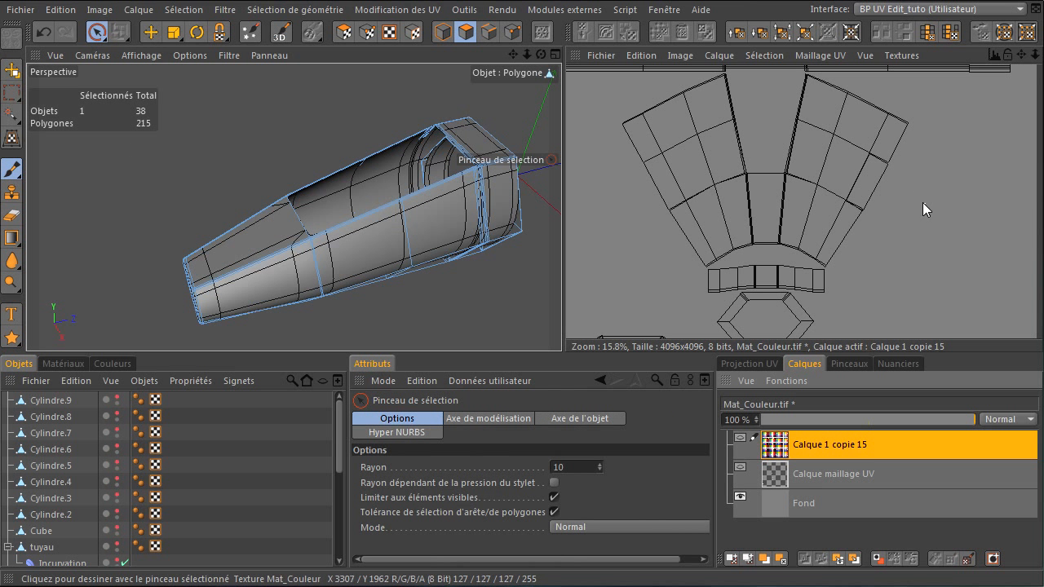
left_click_drag(1019, 55, 954, 61)
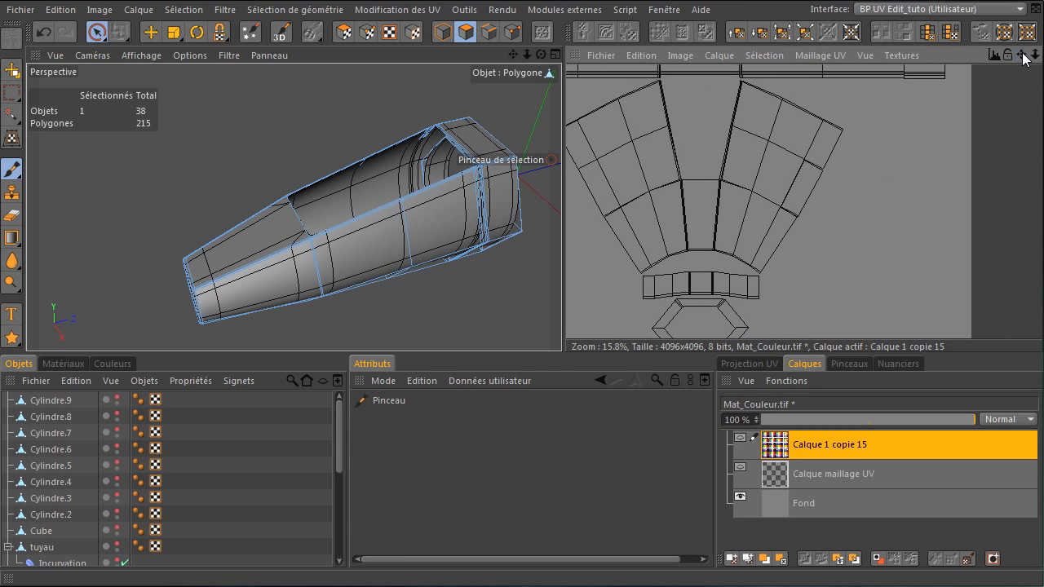
left_click_drag(1033, 55, 779, 337)
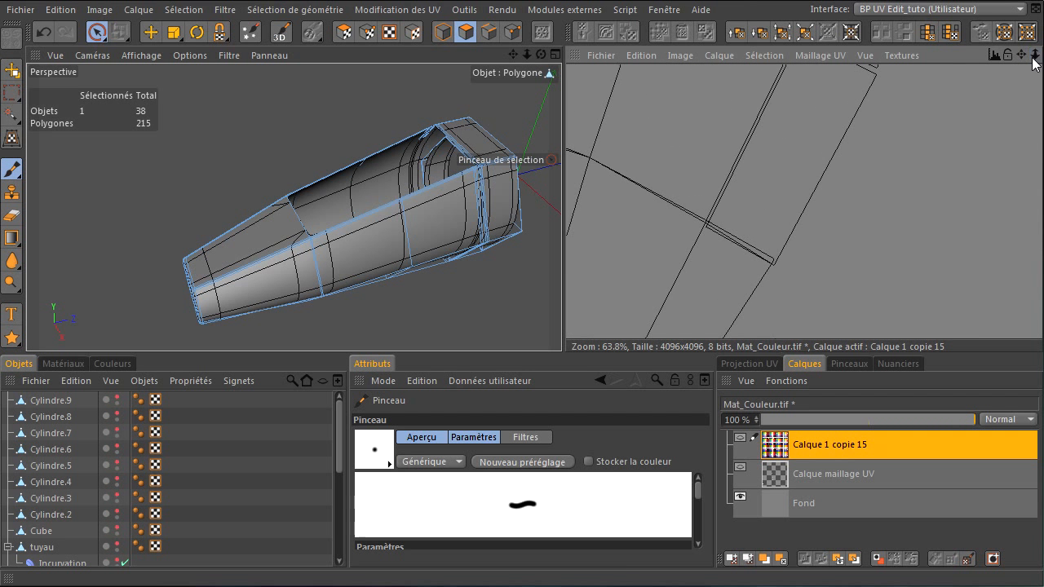
left_click_drag(1021, 55, 776, 340)
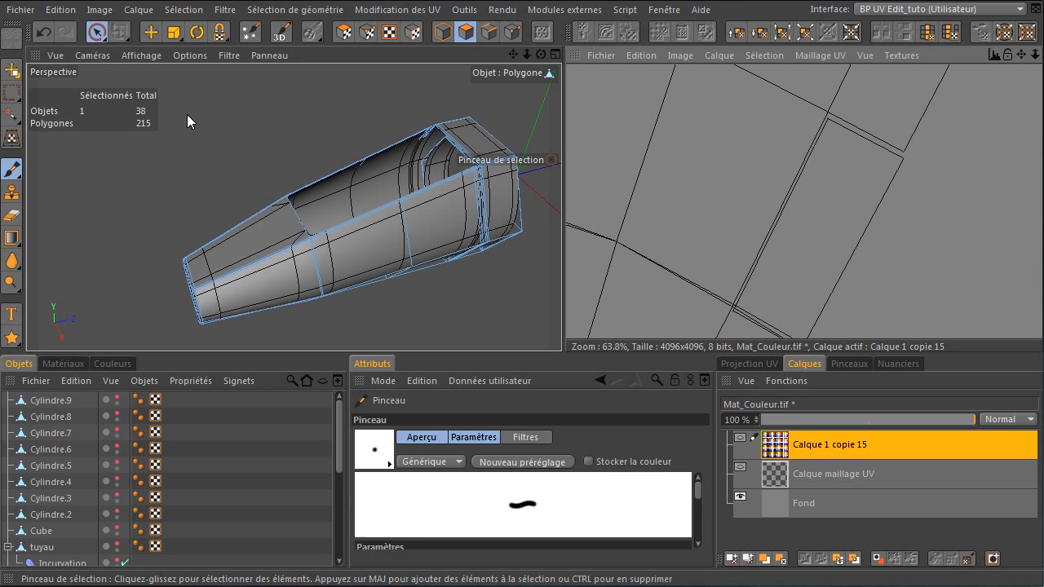
left_click(96, 38)
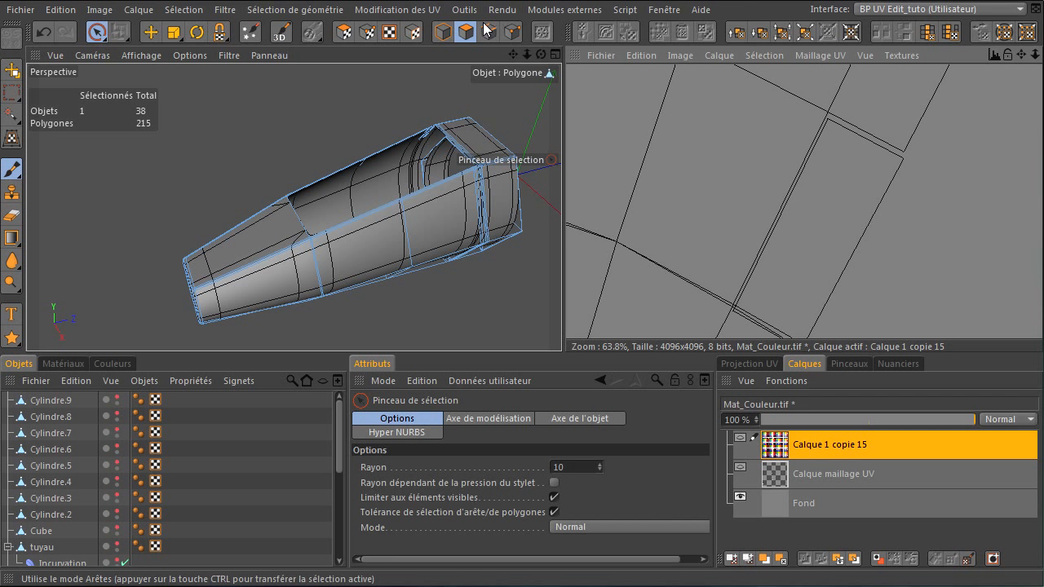
left_click(346, 34)
left_click(870, 215)
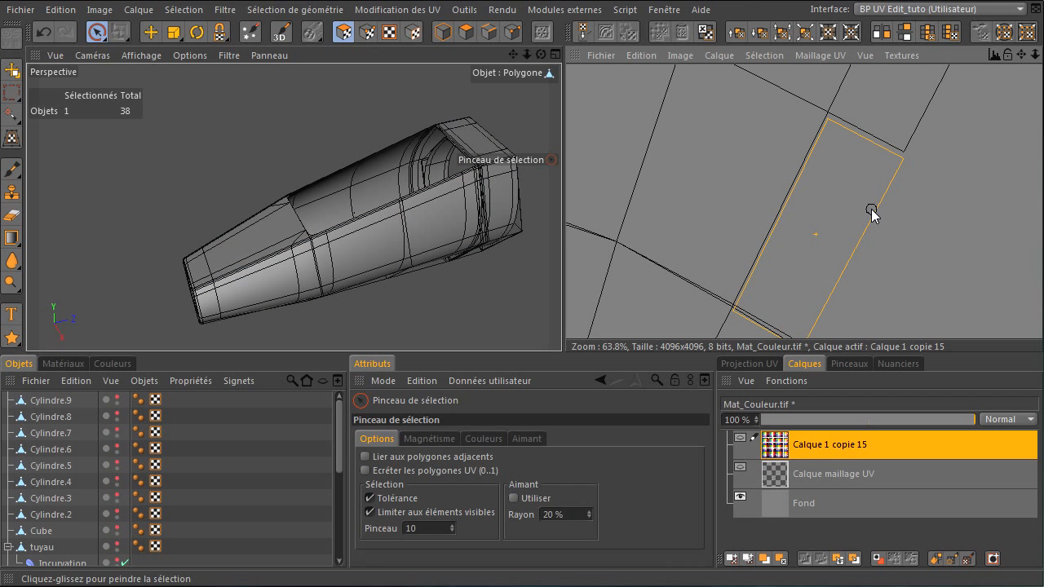
Move the selected UV polygon slightly upward toward the adjoining polygons of the hull island
left_click_drag(1020, 55, 775, 339)
key("e")
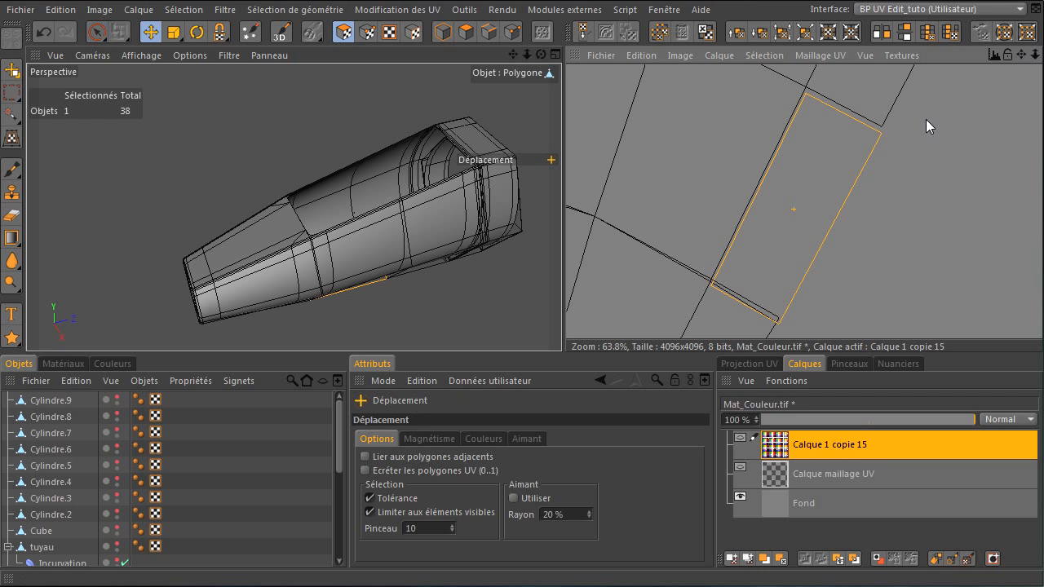
left_click_drag(774, 338, 775, 339)
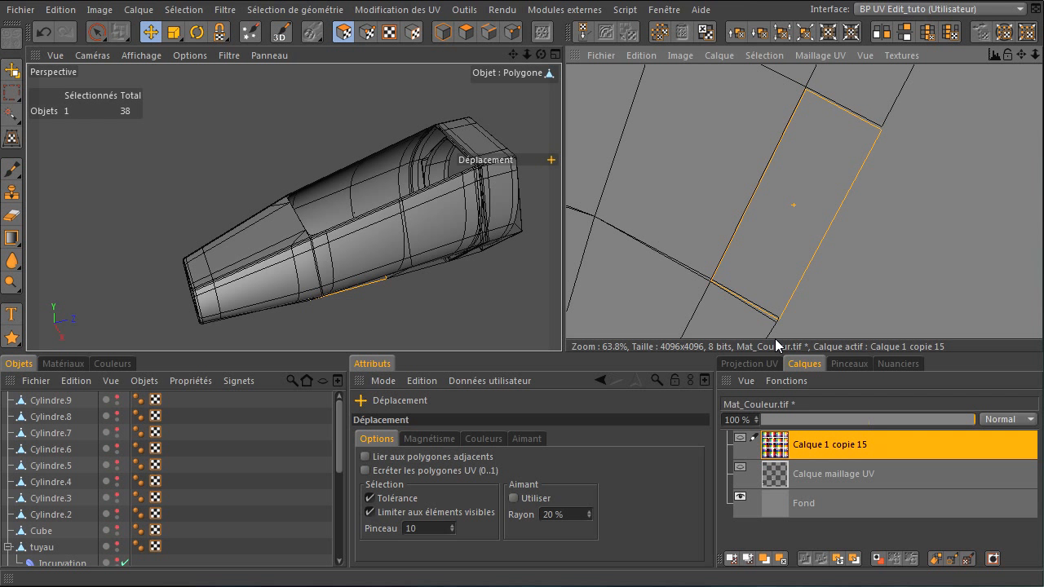
Fine-tune the selected UV polygon's position at high magnification, aligning its corners and edges with the neighbouring polygons
scroll(855, 185, "up", 1)
scroll(855, 185, "up", 5)
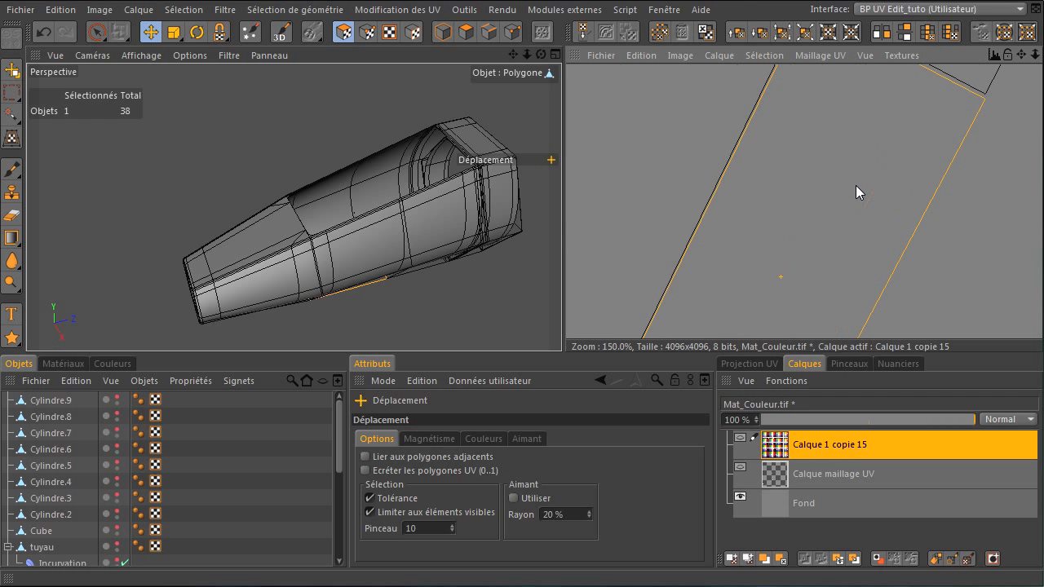
mouse_move(1020, 57)
left_mouse_down()
mouse_move(774, 338)
mouse_move(1019, 58)
left_mouse_up()
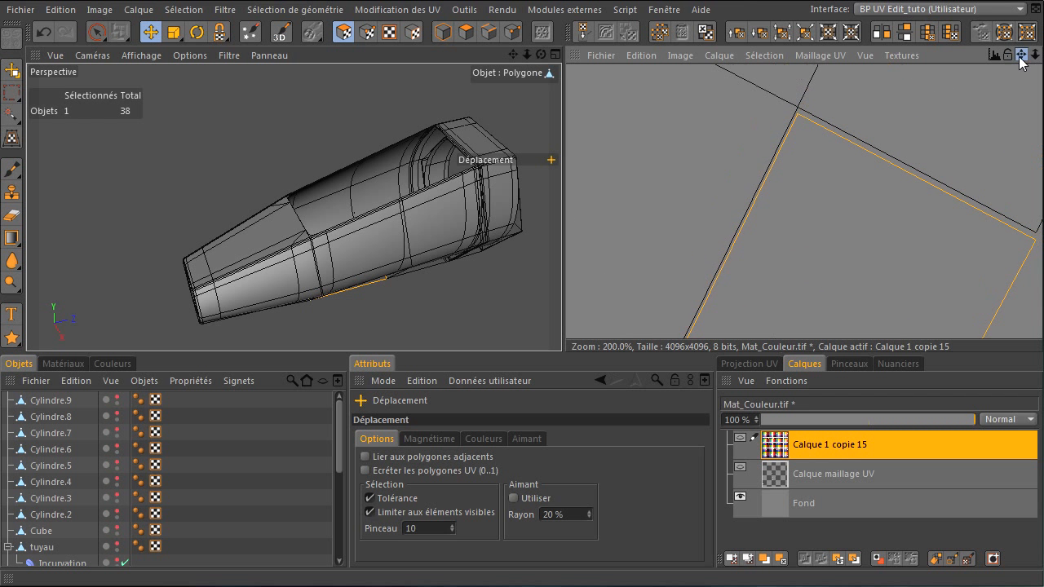
left_click_drag(825, 160, 775, 339)
scroll(823, 166, "down", 2)
left_click_drag(1020, 55, 955, 106)
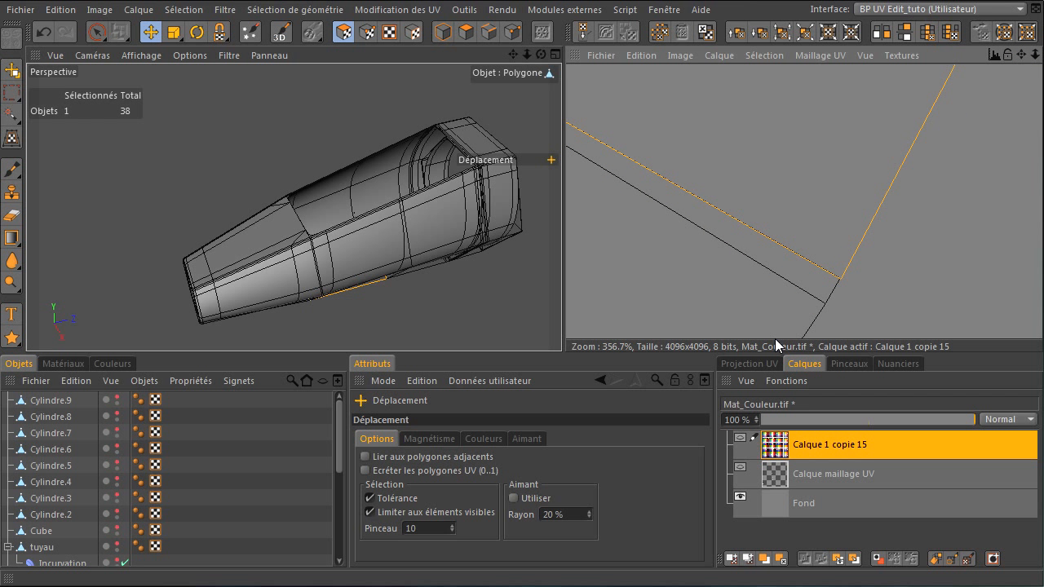
left_click_drag(1019, 54, 921, 72)
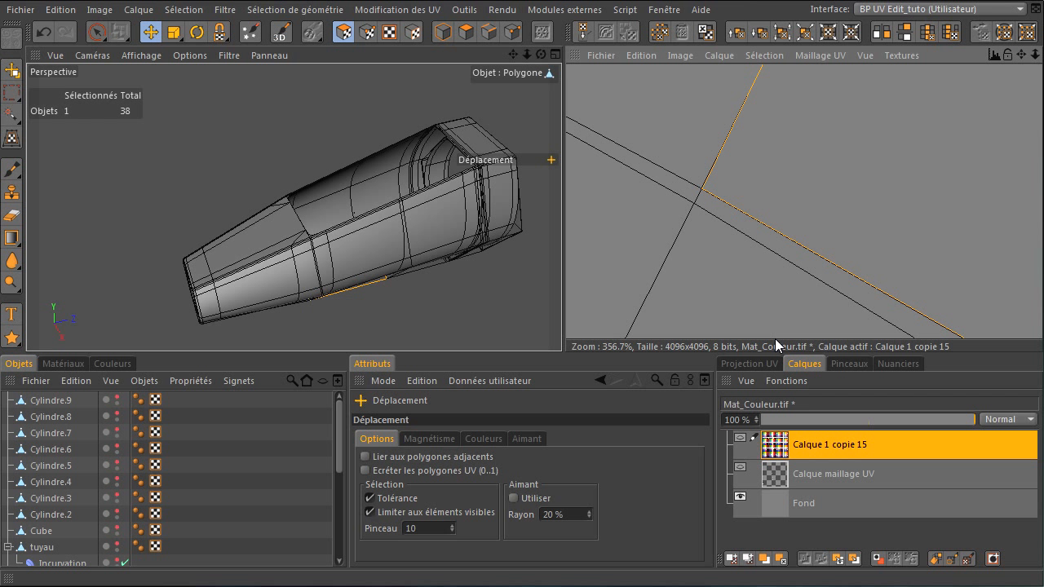
mouse_move(1020, 55)
left_mouse_down()
mouse_move(775, 338)
mouse_move(1025, 60)
left_mouse_up()
left_click_drag(774, 339, 775, 339)
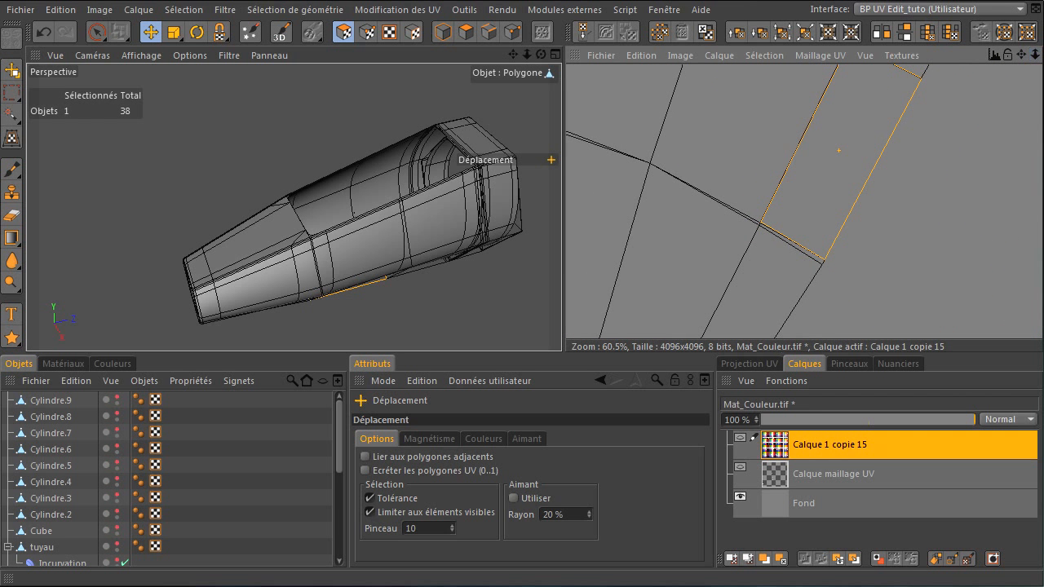
Show the Calque 1 copie 15 layer again and save the Mat_Couleur.tif texture
left_click(739, 438)
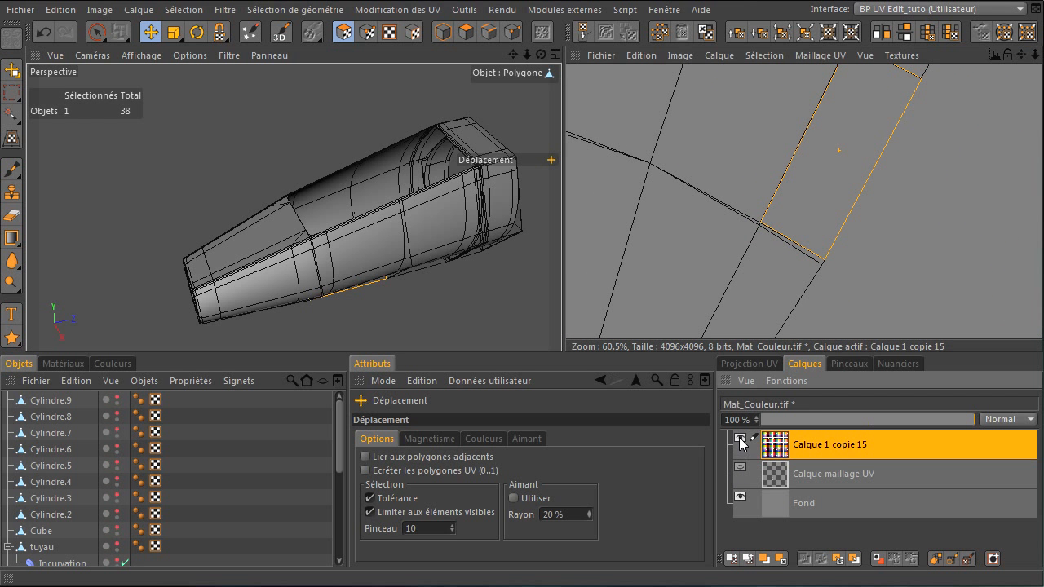
left_click(600, 55)
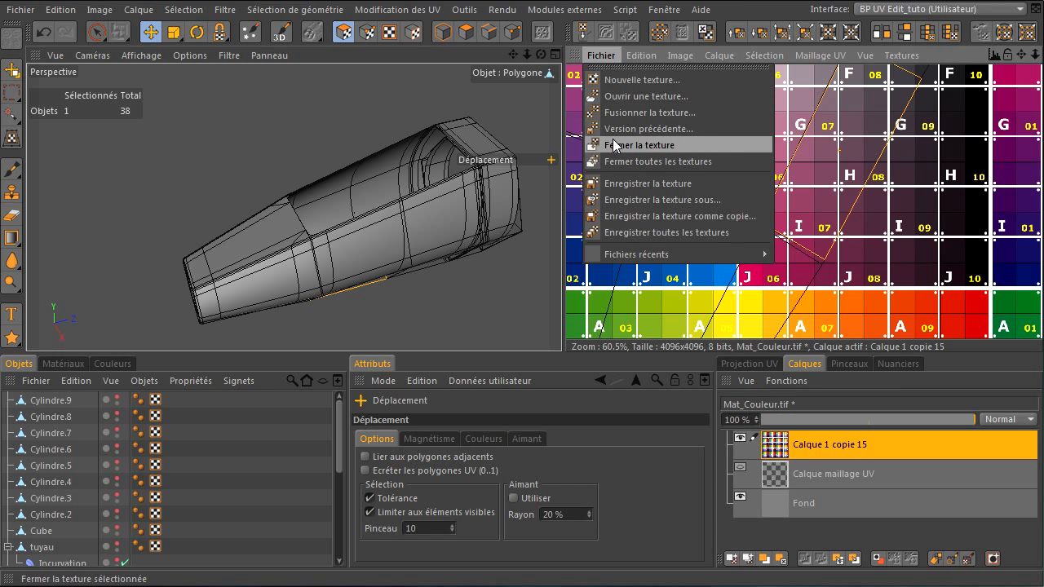
left_click(620, 186)
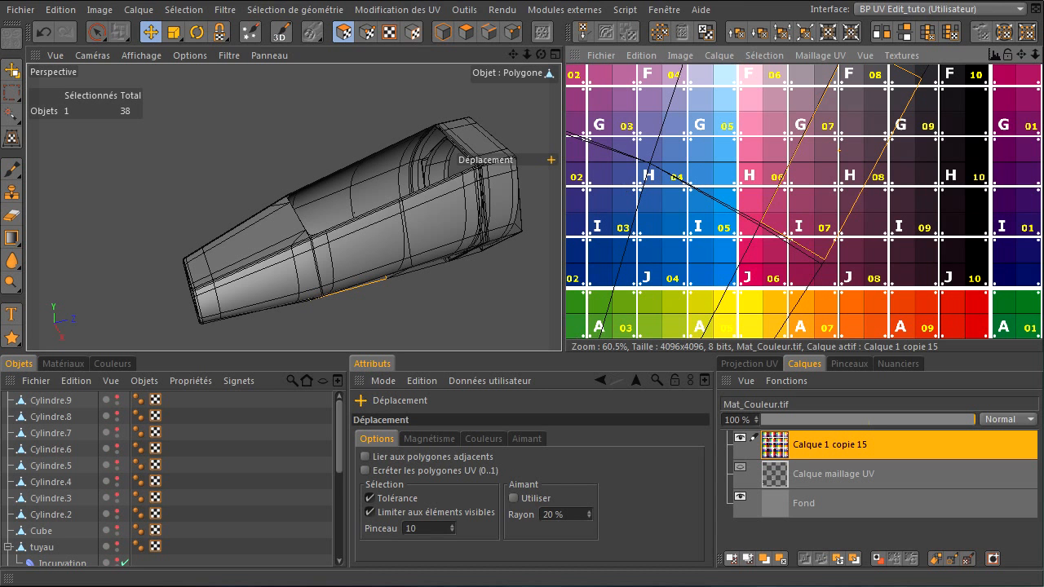
Switch to Photoshop, close Mat_Couleur.tif without saving its changes, and reopen the file
key("alt+Tab")
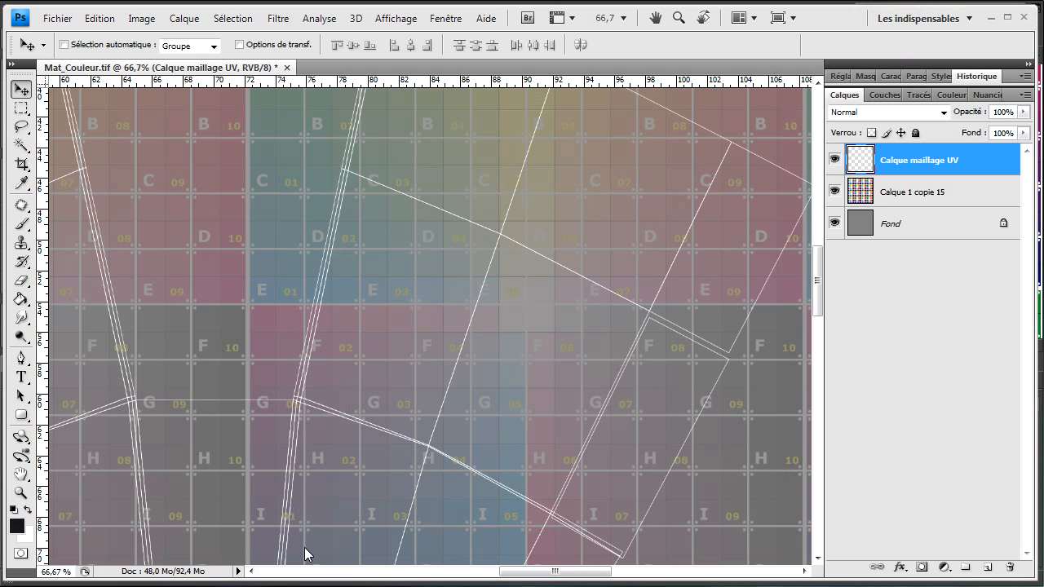
left_click(287, 67)
left_click(759, 449)
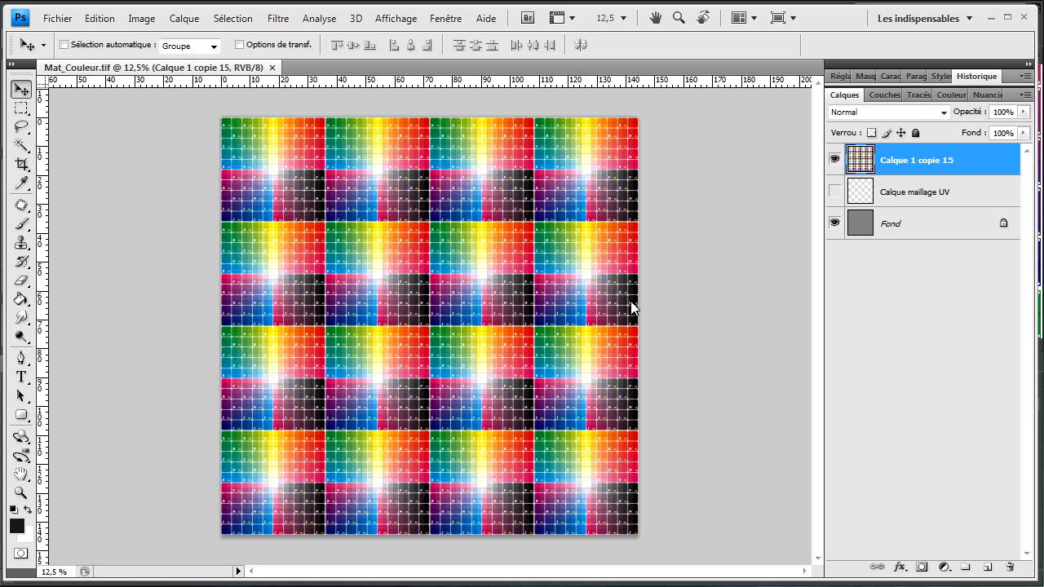
Hide the Calque 1 copie 15 layer, and show Calque maillage UV briefly before hiding it again
left_click(832, 162)
left_click(834, 192)
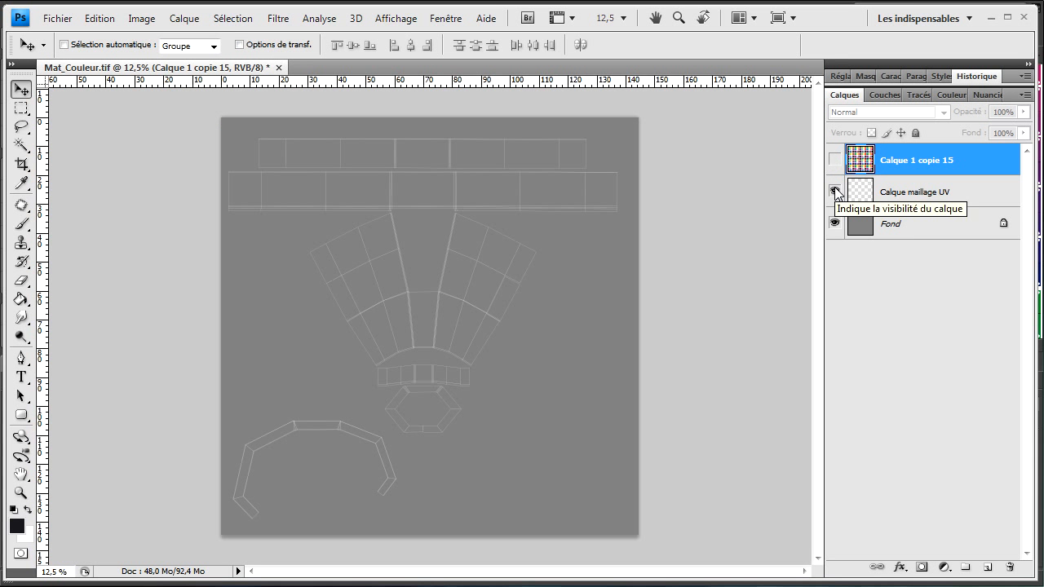
left_click(834, 192)
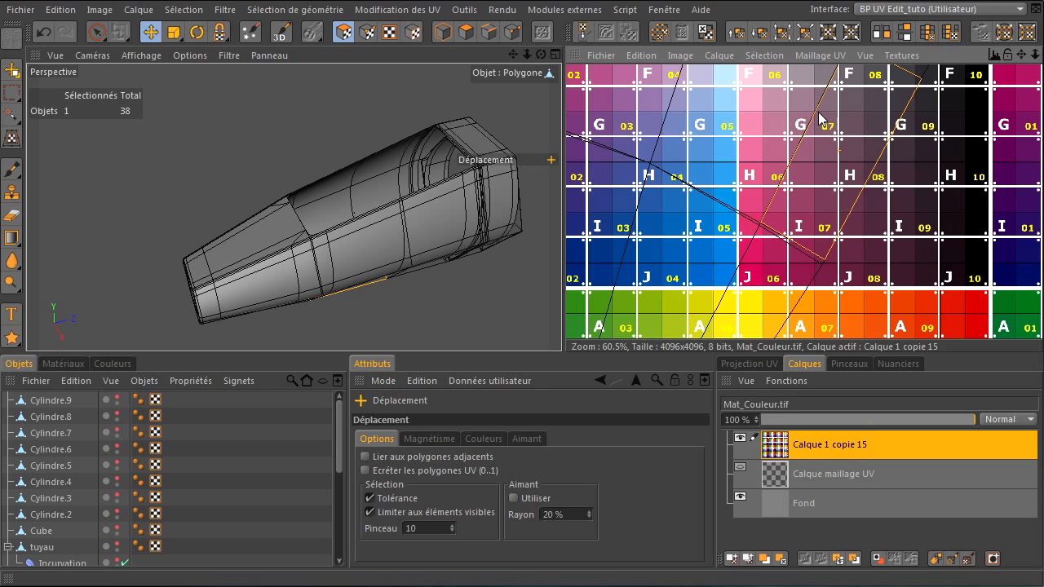
Return to CINEMA 4D, load the standard_tuto layout, and reload the Mat material's colour texture Mat_Couleur.tif from its saved version
left_click(888, 10)
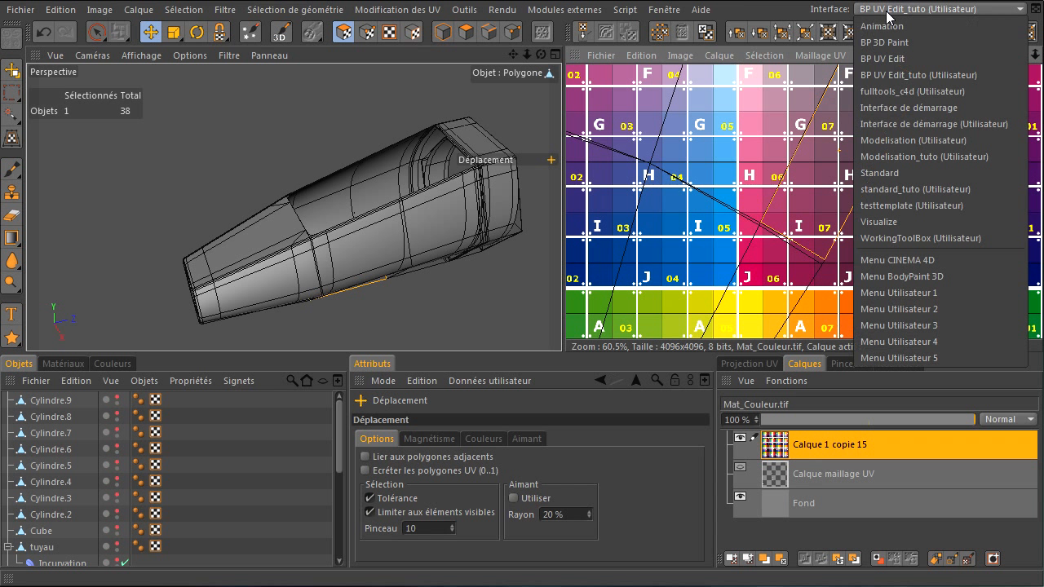
left_click(896, 190)
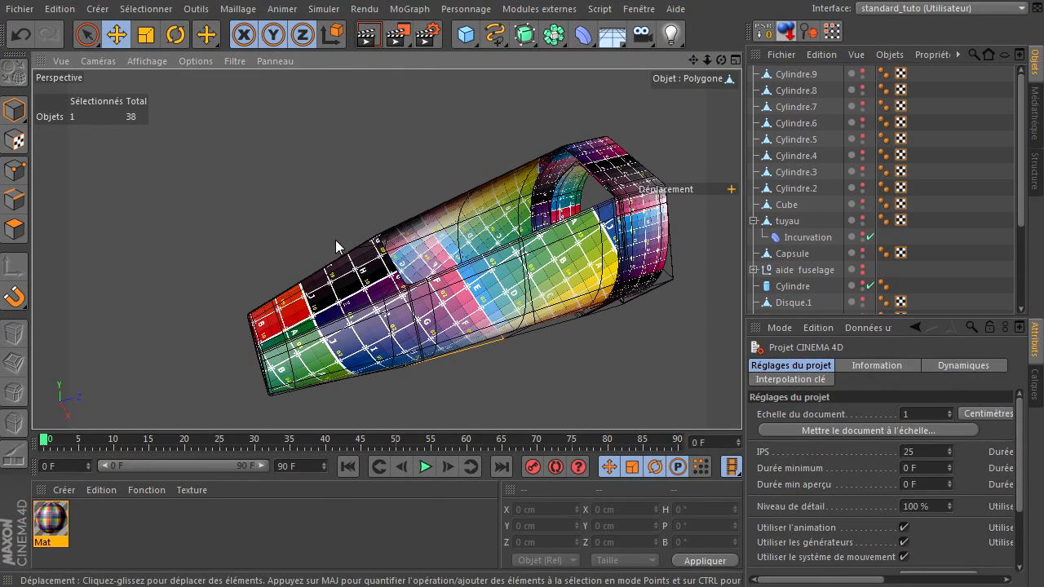
double_click(44, 519)
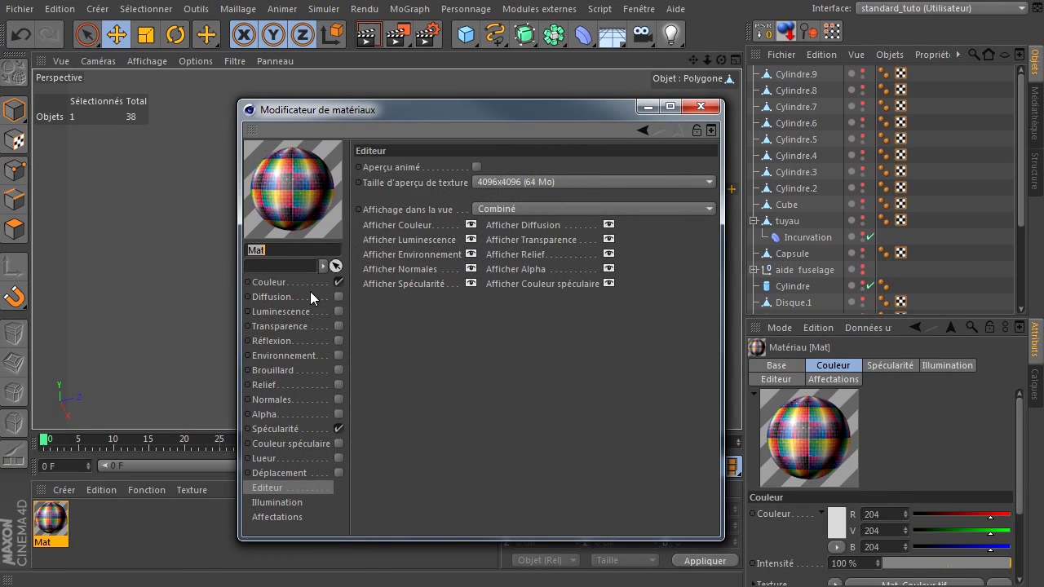
left_click(312, 283)
left_click(440, 239)
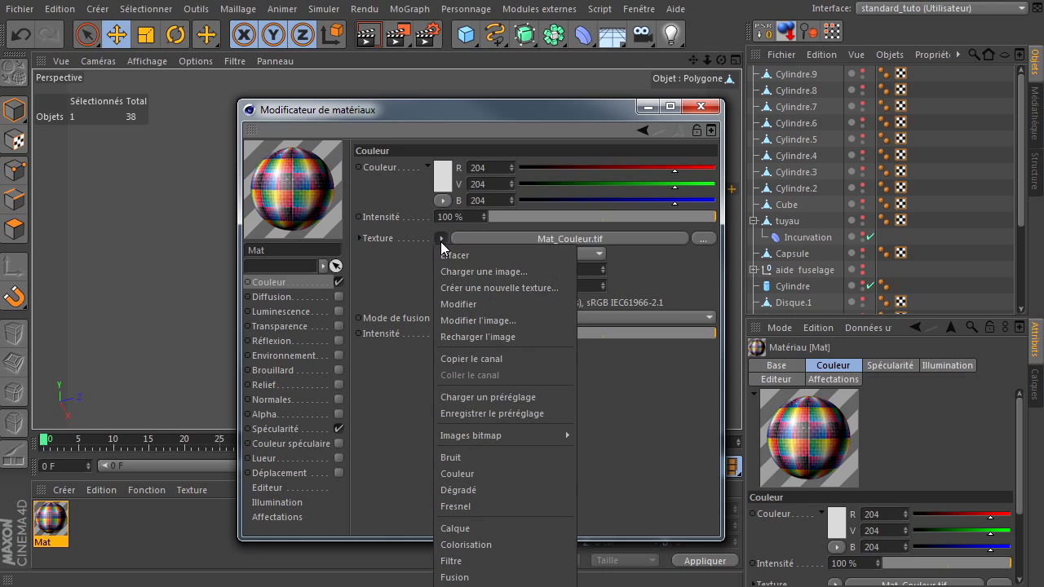
left_click(466, 339)
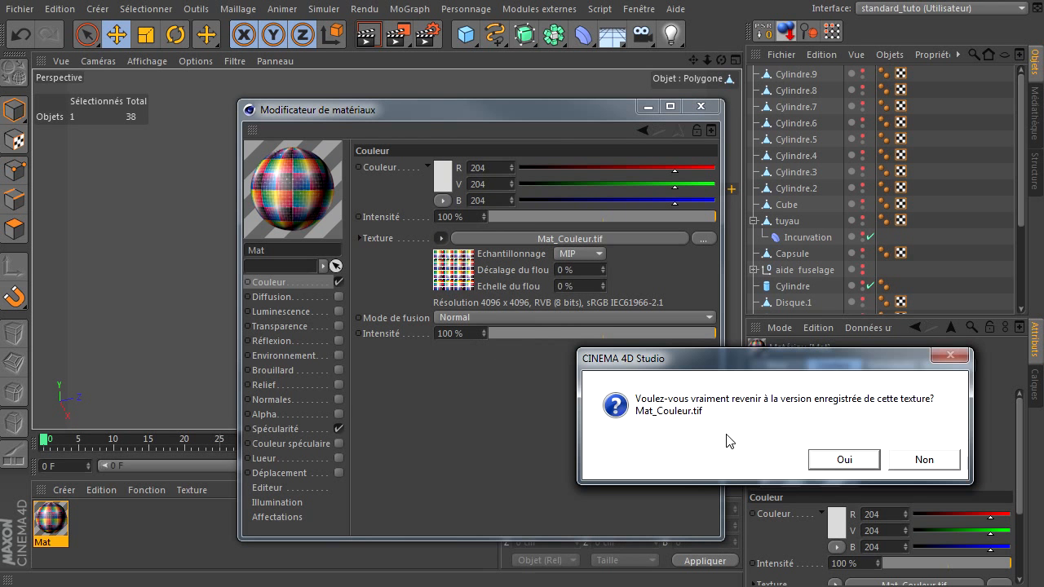
left_click(838, 460)
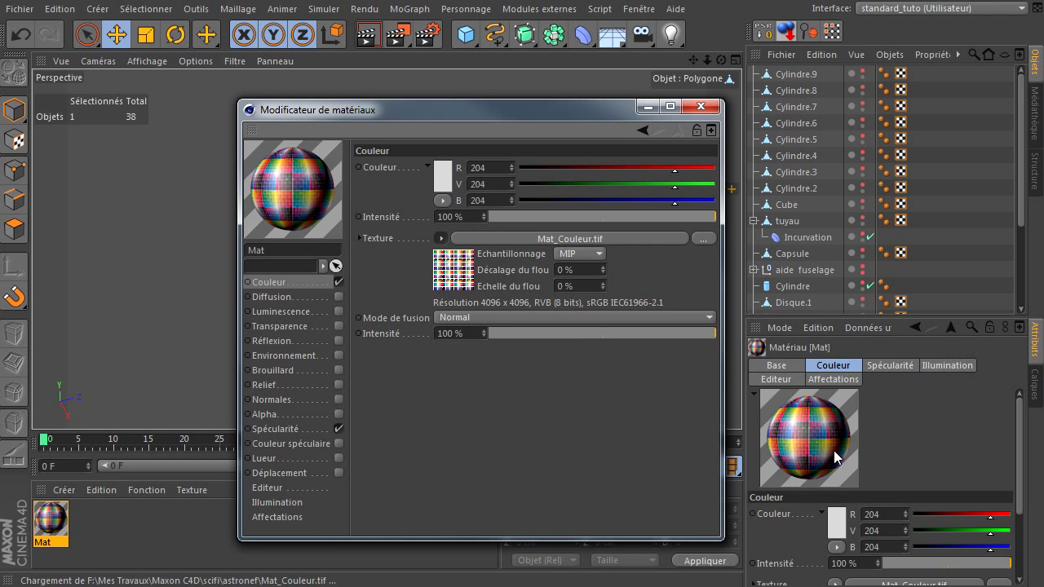
Close the material editor and examine the refreshed checker texture on the fuselage from several sides, including its underside and seams
left_click(700, 105)
left_click_drag(721, 60, 741, 403)
mouse_move(707, 59)
left_mouse_down()
mouse_move(741, 403)
mouse_move(708, 49)
left_mouse_up()
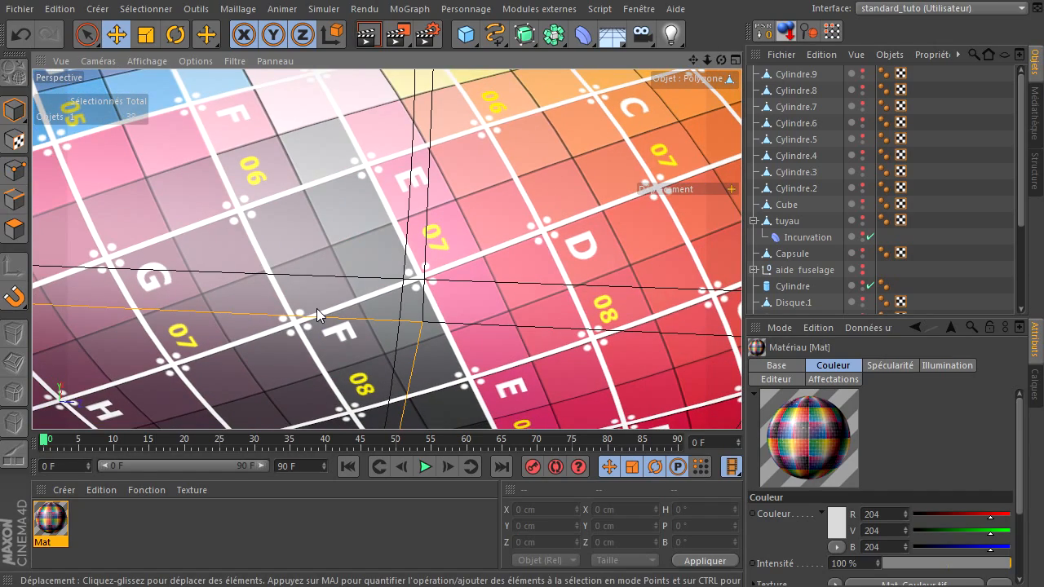
scroll(355, 297, "down", 5)
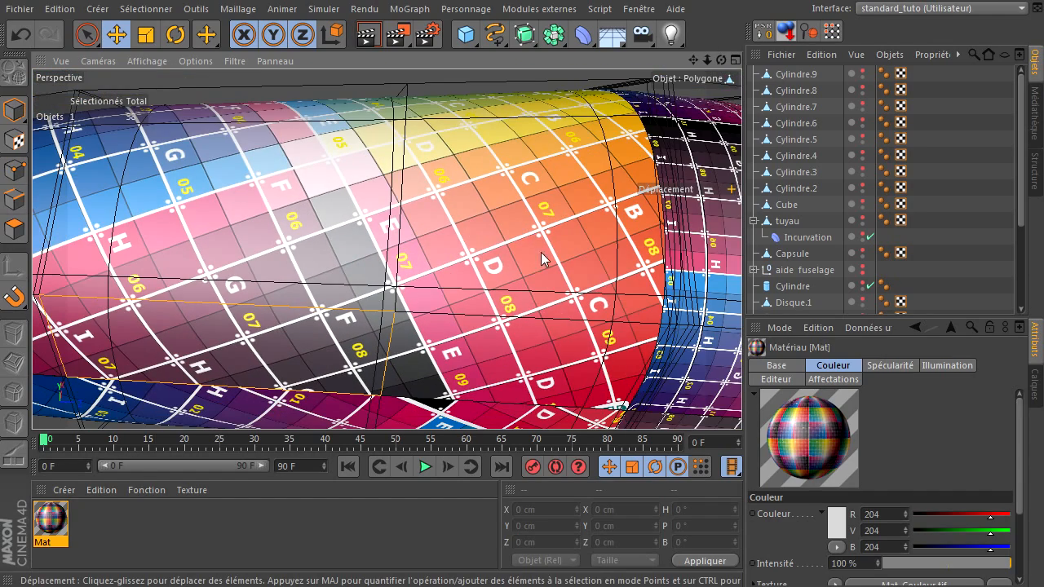
left_click_drag(692, 61, 741, 403)
left_click_drag(721, 57, 741, 403)
left_click_drag(706, 59, 741, 403)
left_click_drag(720, 59, 741, 403)
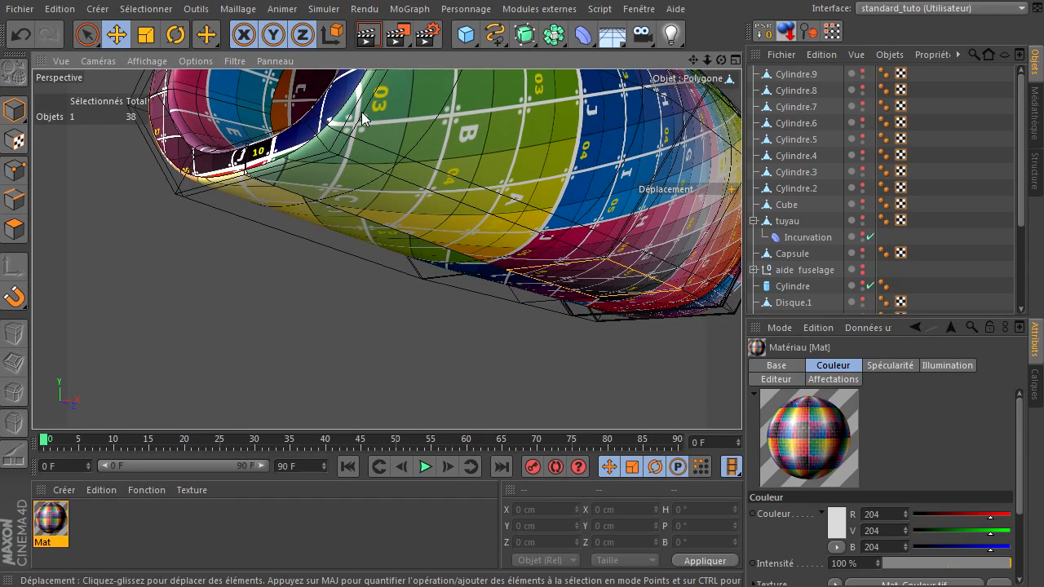
left_click_drag(722, 59, 742, 404)
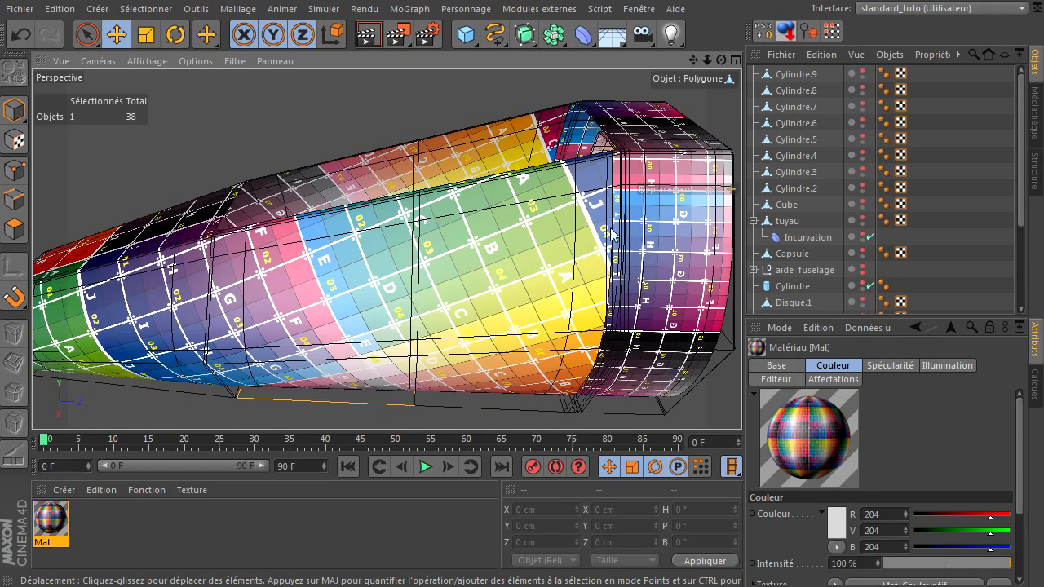
scroll(575, 256, "up", 10)
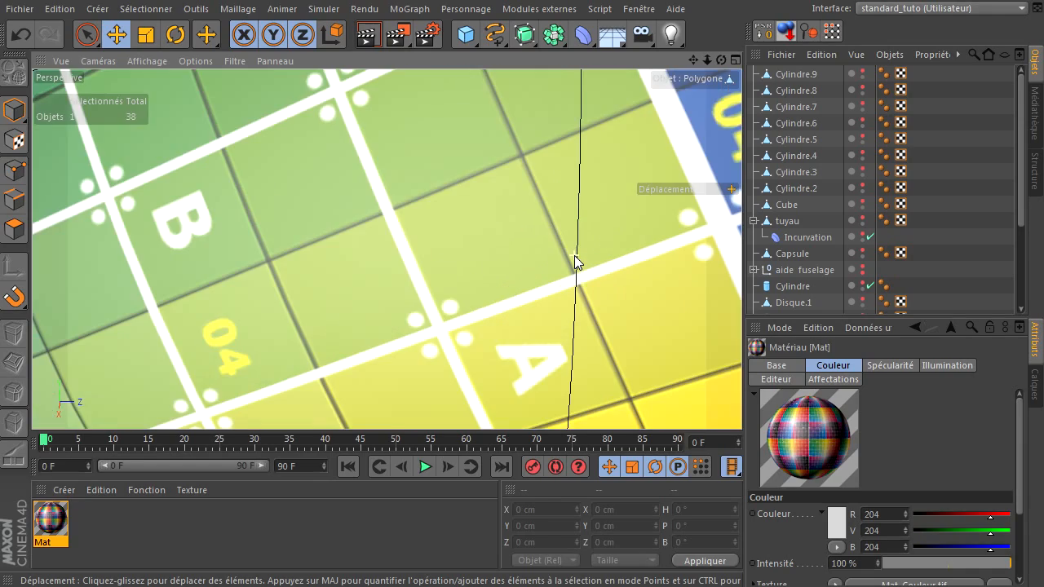
scroll(574, 261, "down", 3)
left_click_drag(693, 59, 273, 172)
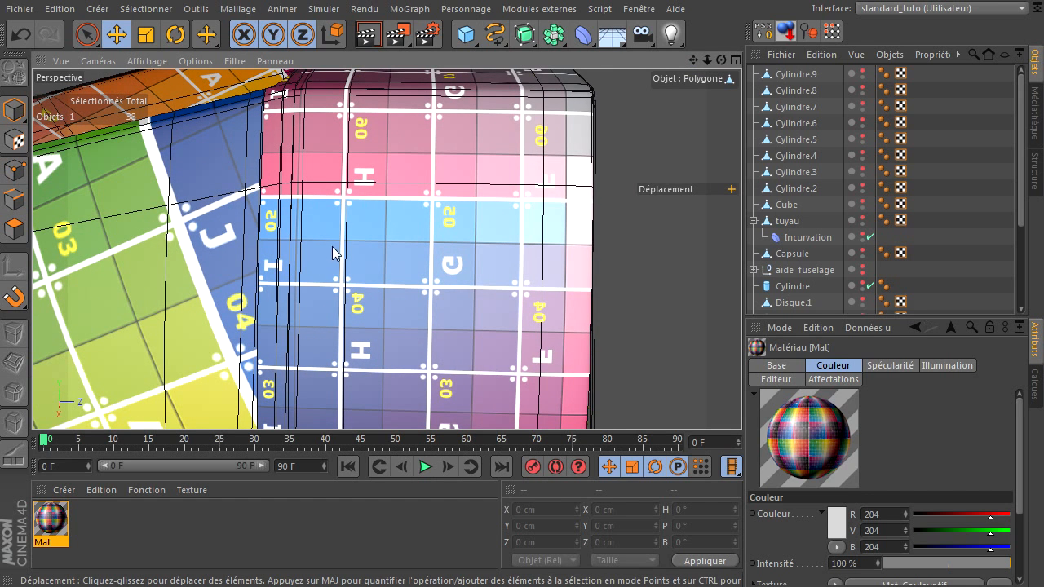
scroll(486, 261, "down", 4)
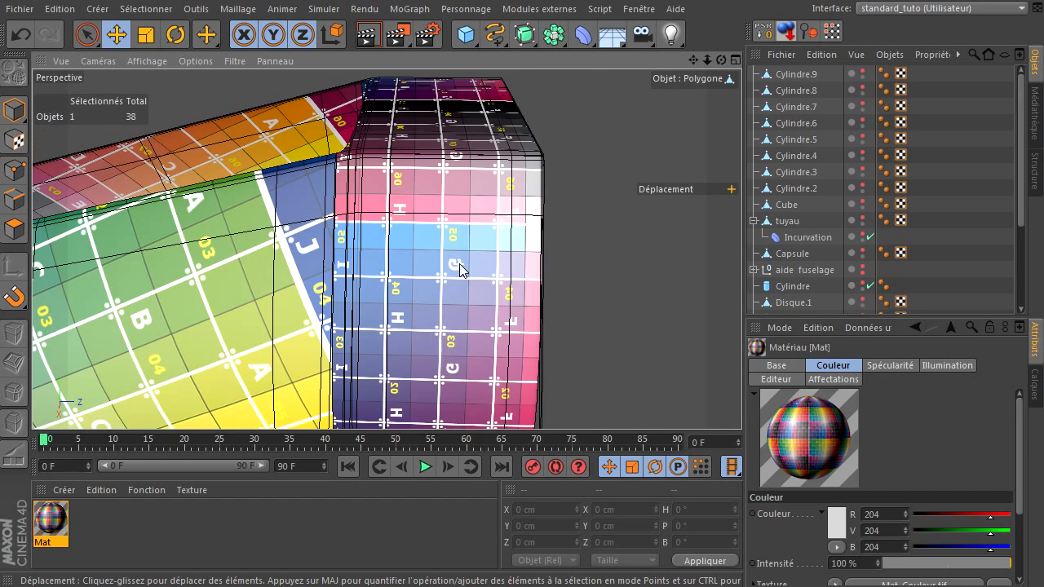
left_click_drag(693, 59, 530, 59)
left_click_drag(741, 403, 721, 60)
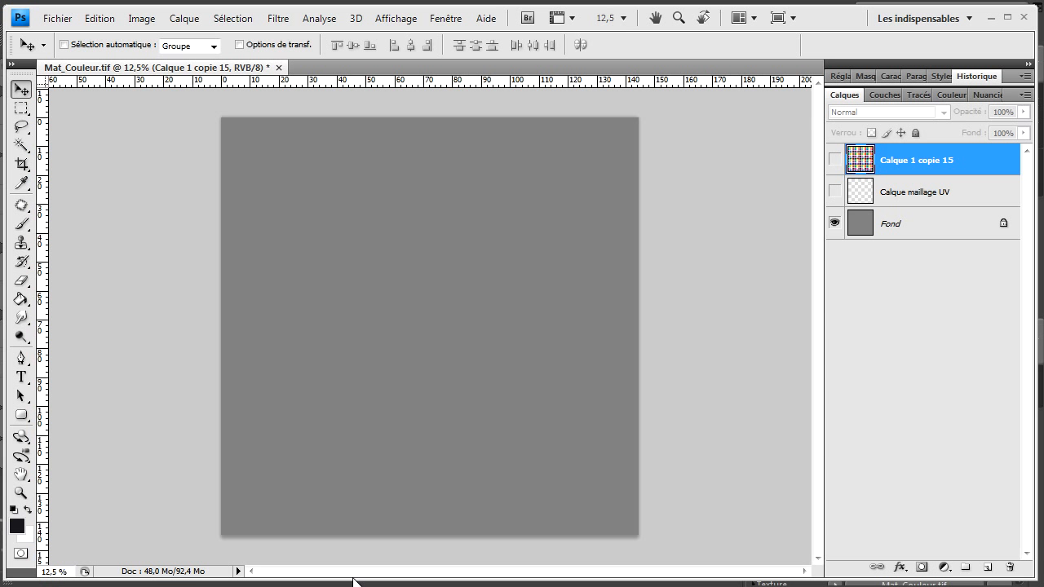
Switch to Photoshop, show the Calque maillage UV layer, and compare its mesh layout with the fuselage in CINEMA 4D
left_click(905, 192)
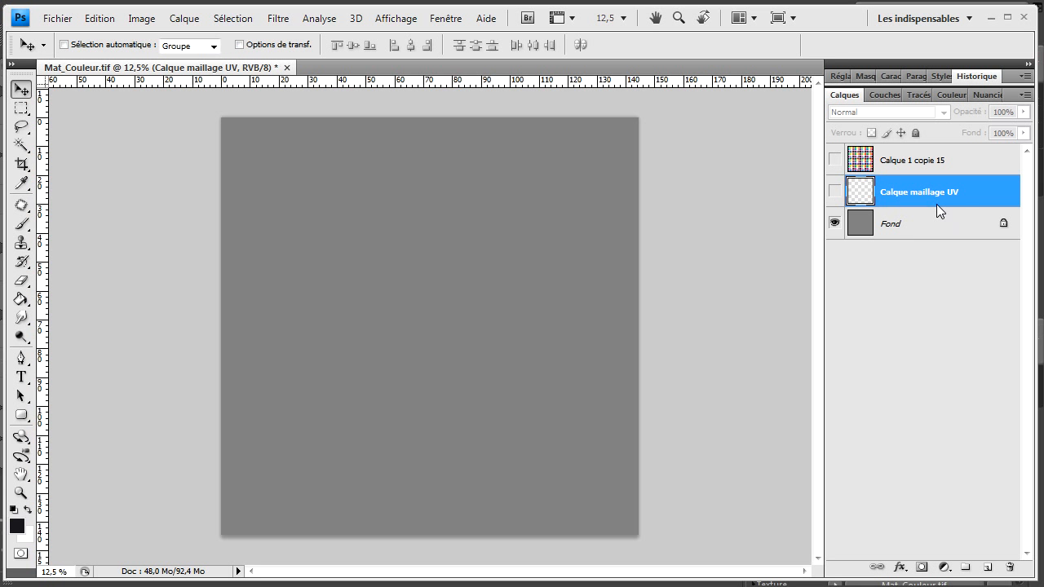
left_click(834, 191)
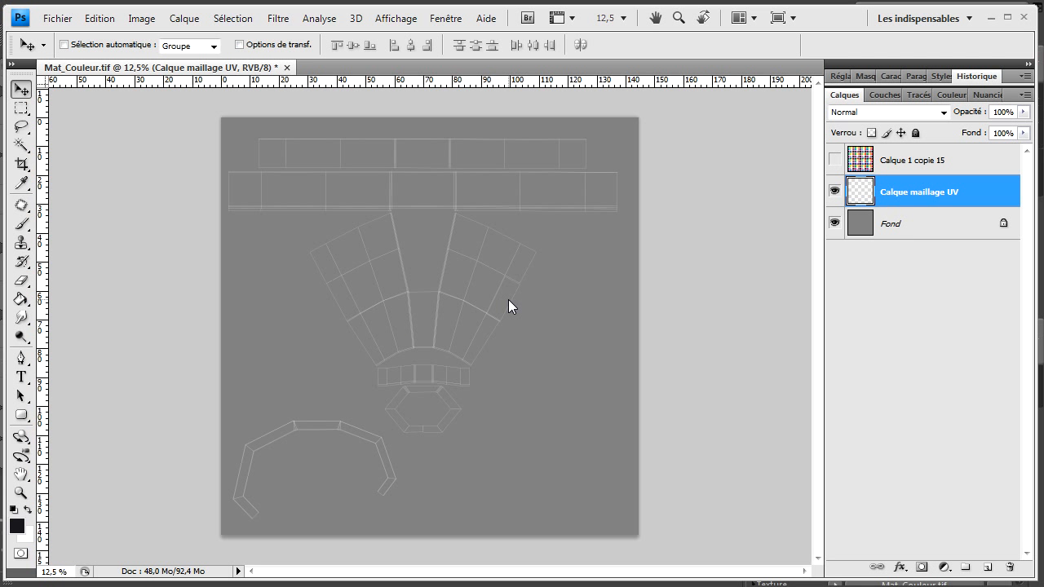
key("ctrl+plus")
key("ctrl+plus")
key("ctrl+plus")
key("ctrl+plus")
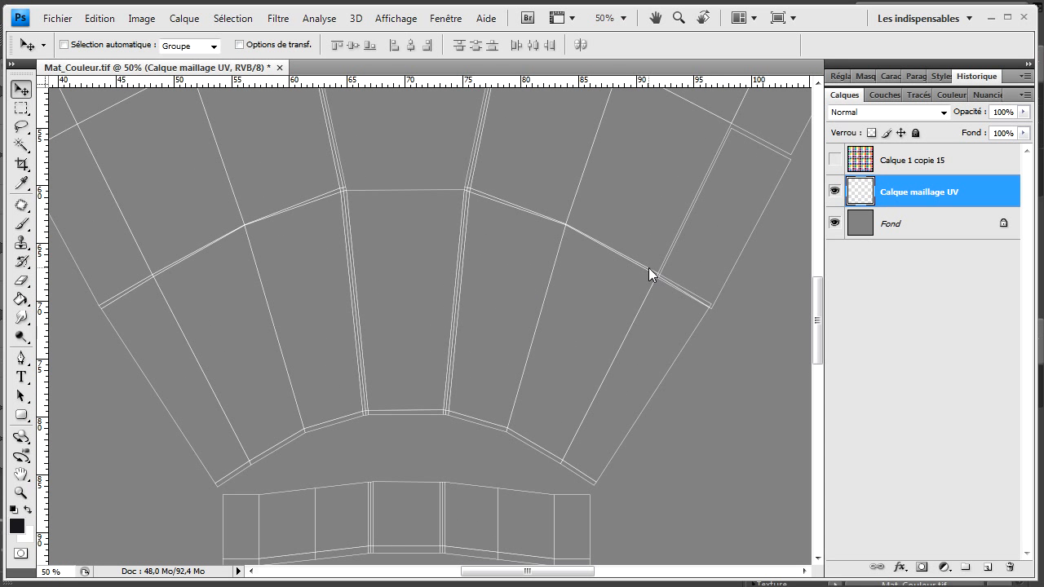
key("ctrl+minus")
key("ctrl+minus")
key("ctrl+minus")
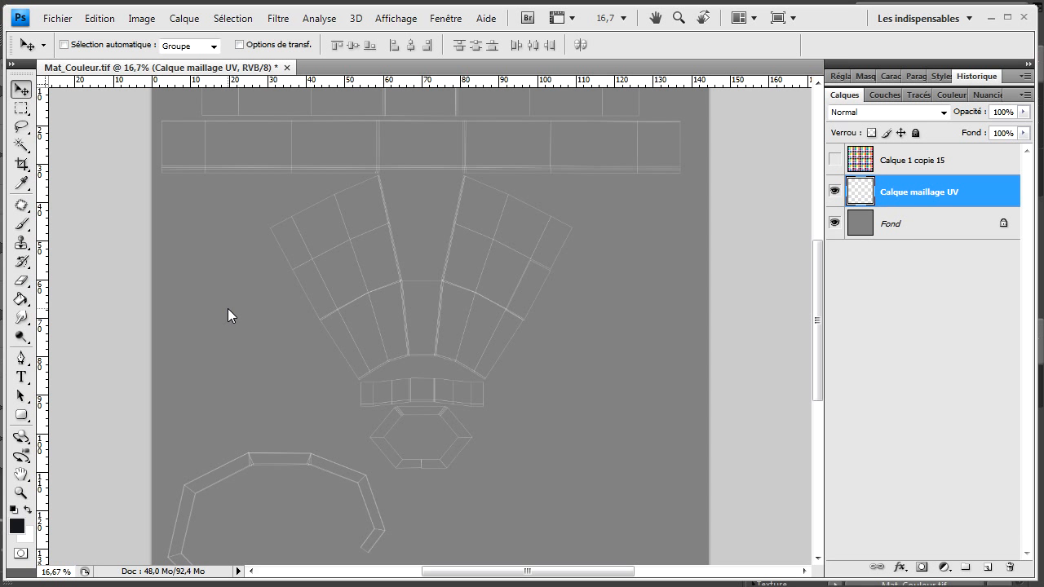
key("alt+Tab")
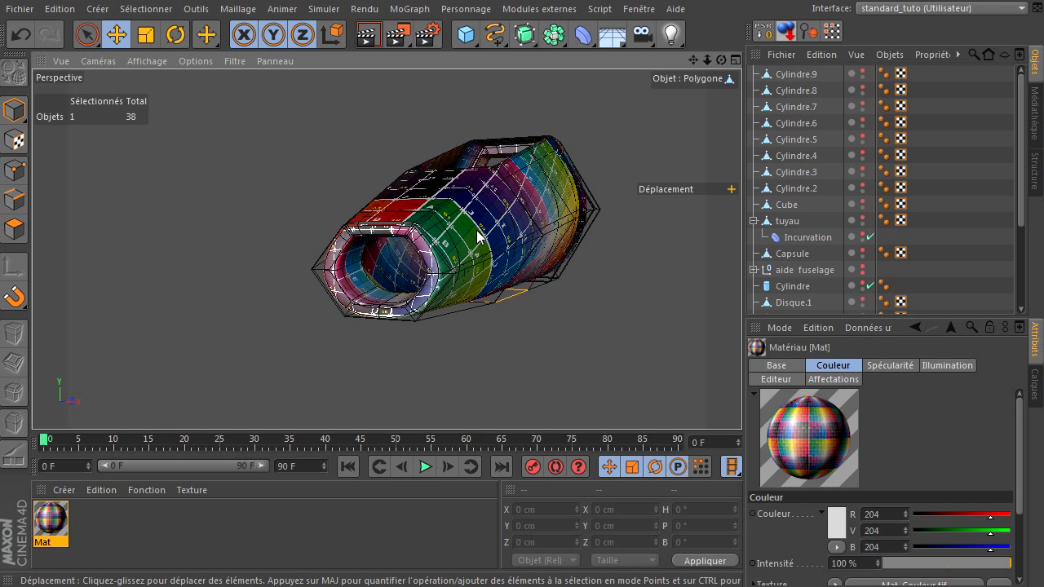
key("alt+Tab")
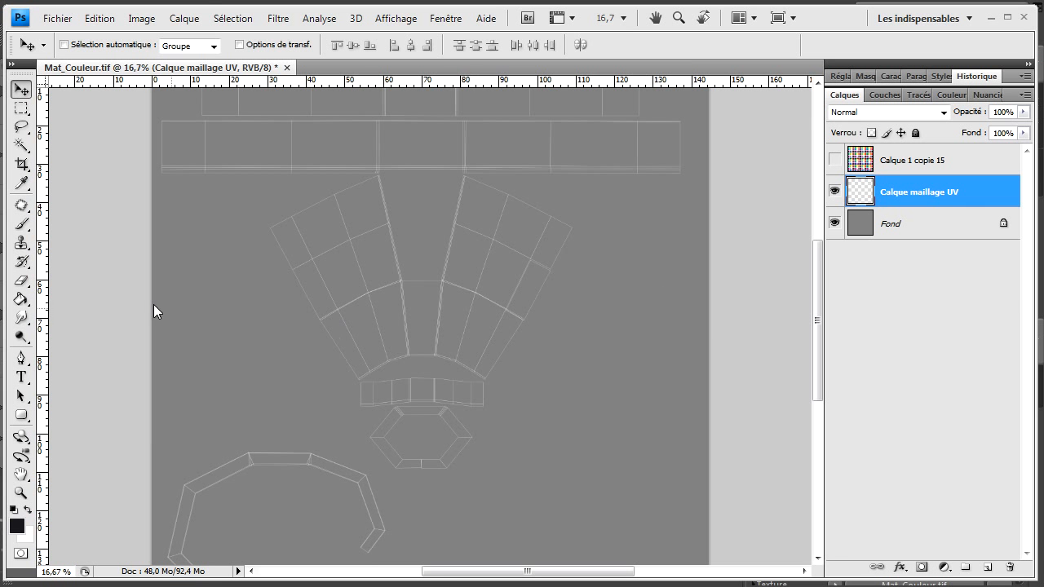
Delete the Fond background layer and add a new empty layer beneath Calque maillage UV
left_click_drag(897, 230, 1009, 573)
left_click(988, 566)
left_click_drag(879, 198, 877, 237)
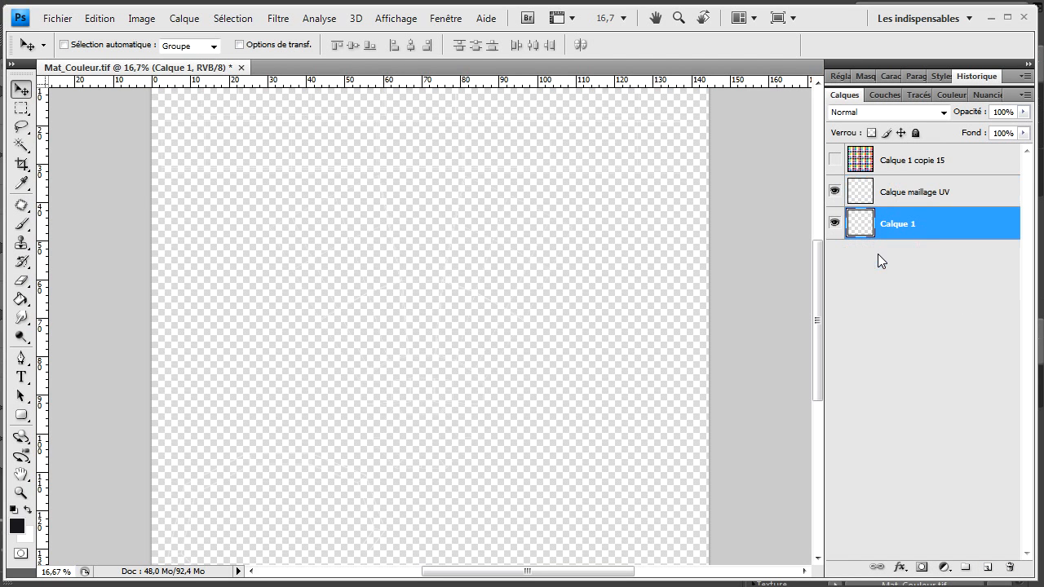
Set the foreground colour to light grey cdcdcd and fill Calque 1 with it using the Paint Bucket
left_click(16, 526)
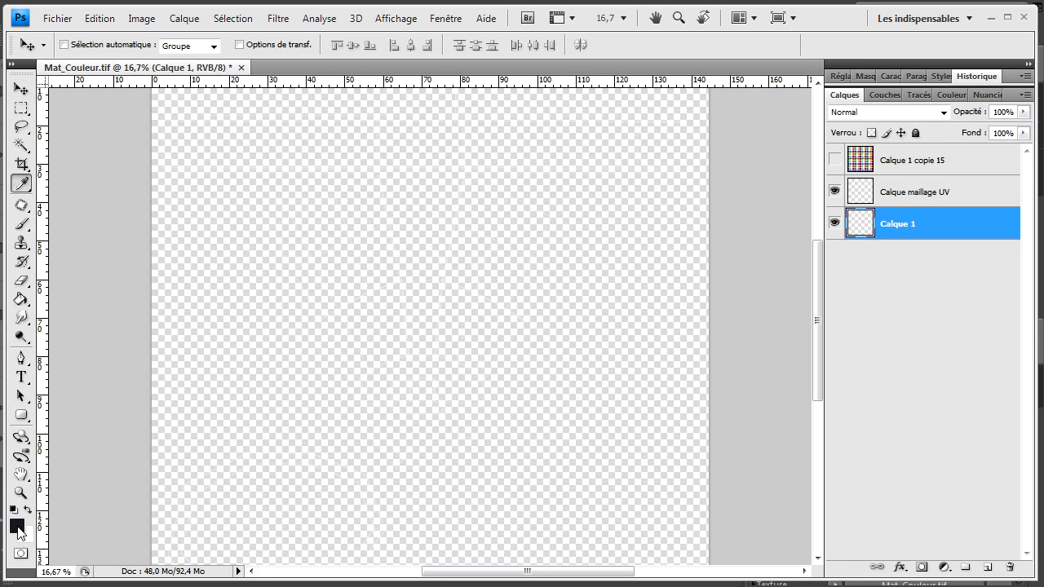
left_click_drag(545, 356, 548, 354)
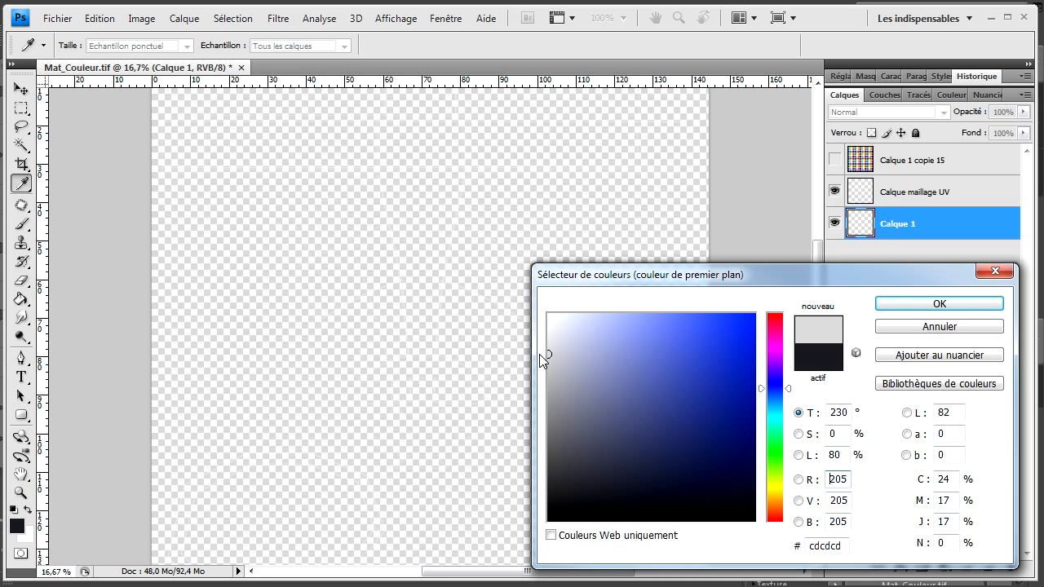
left_click(938, 303)
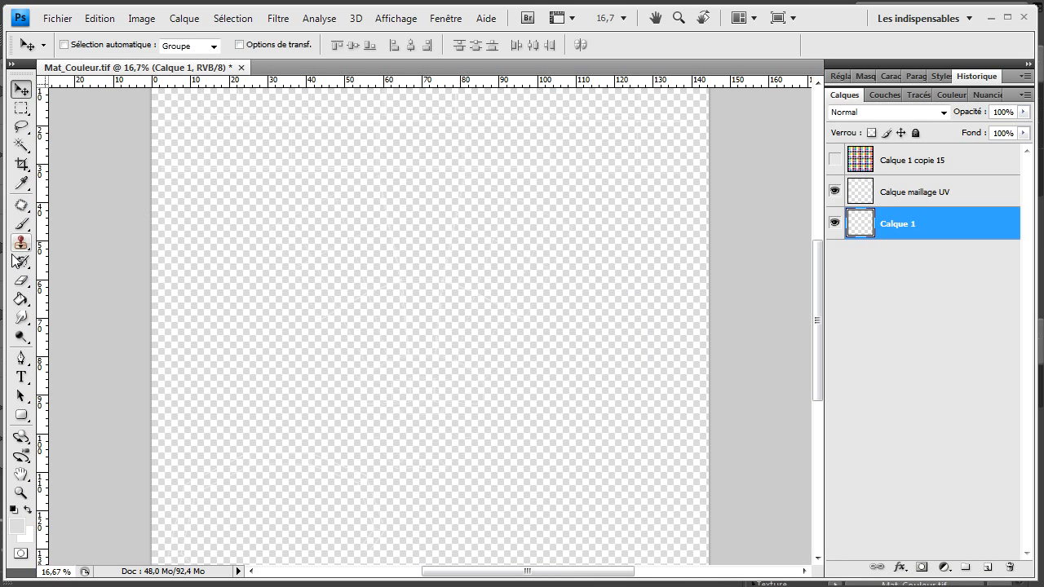
left_click(21, 299)
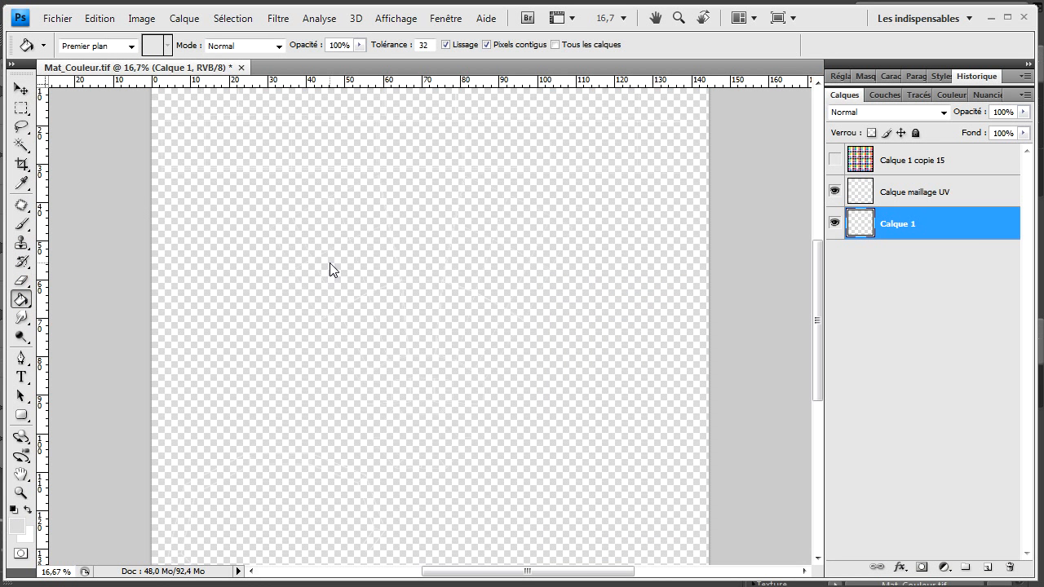
left_click(330, 262)
key("ctrl+minus")
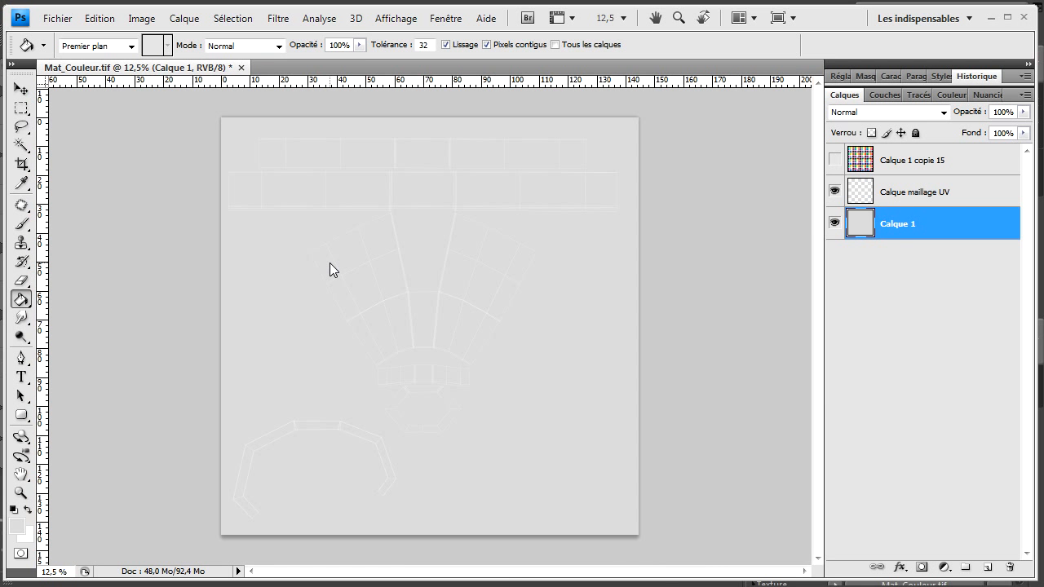
Apply the Add Noise filter to Calque 1 with a 1% amount, Gaussian distribution and Monochromatic enabled
left_click(290, 23)
mouse_move(218, 167)
left_click(345, 169)
left_click_drag(658, 249, 587, 130)
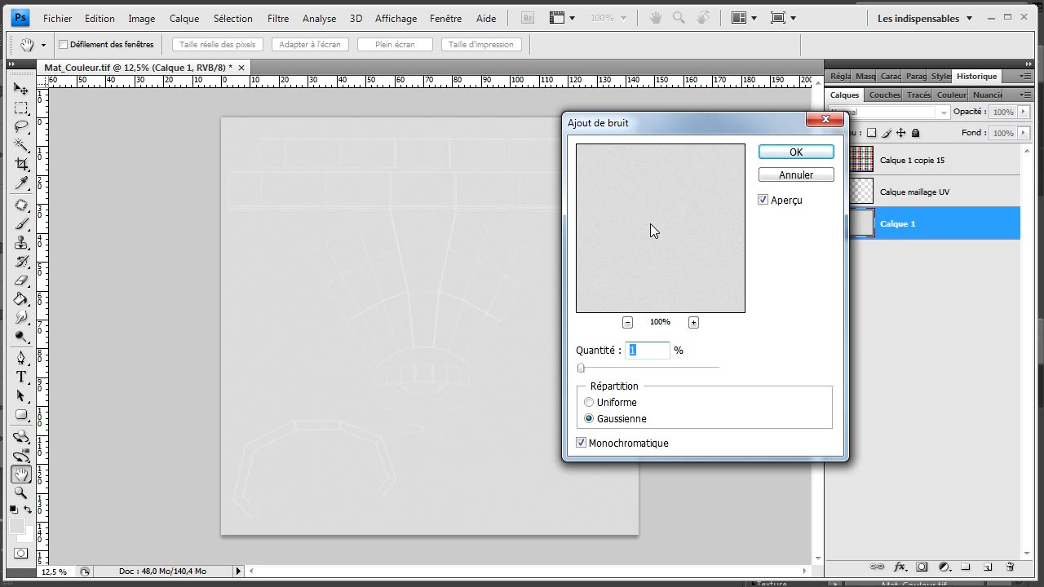
left_click(780, 153)
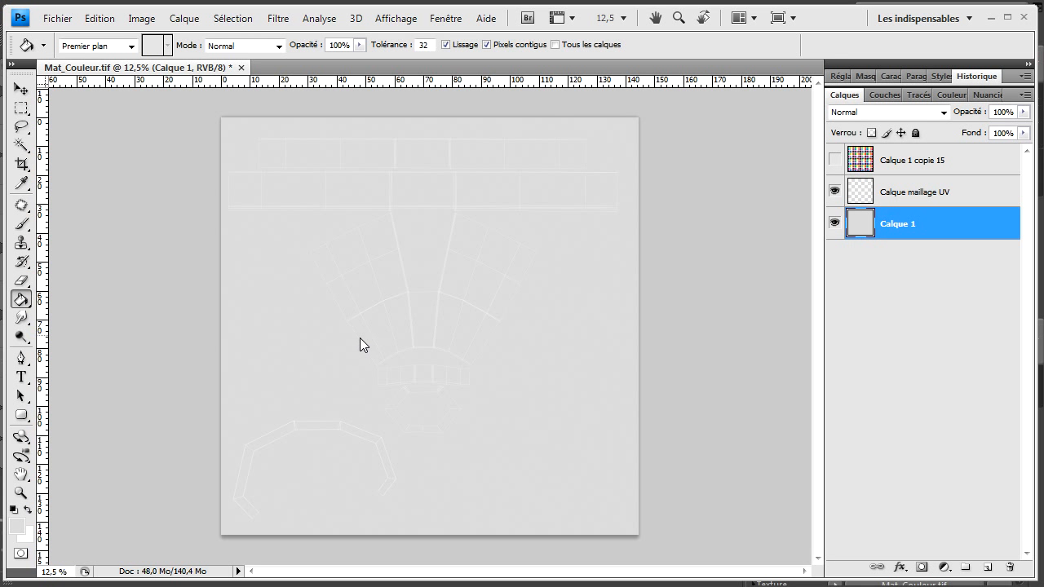
Examine the noise grain on Calque 1 at pixel level and the UV mesh lines over the grey fill
key("ctrl+minus")
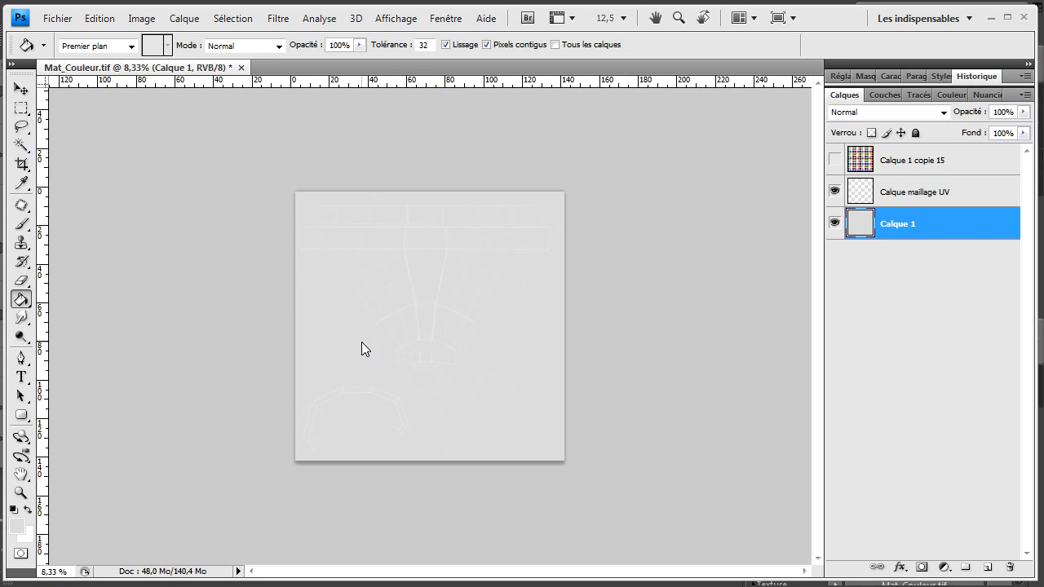
key("ctrl+plus")
key("ctrl+plus")
key("ctrl+plus")
key("ctrl+plus")
key("ctrl+plus")
key("ctrl+plus")
key("ctrl+plus")
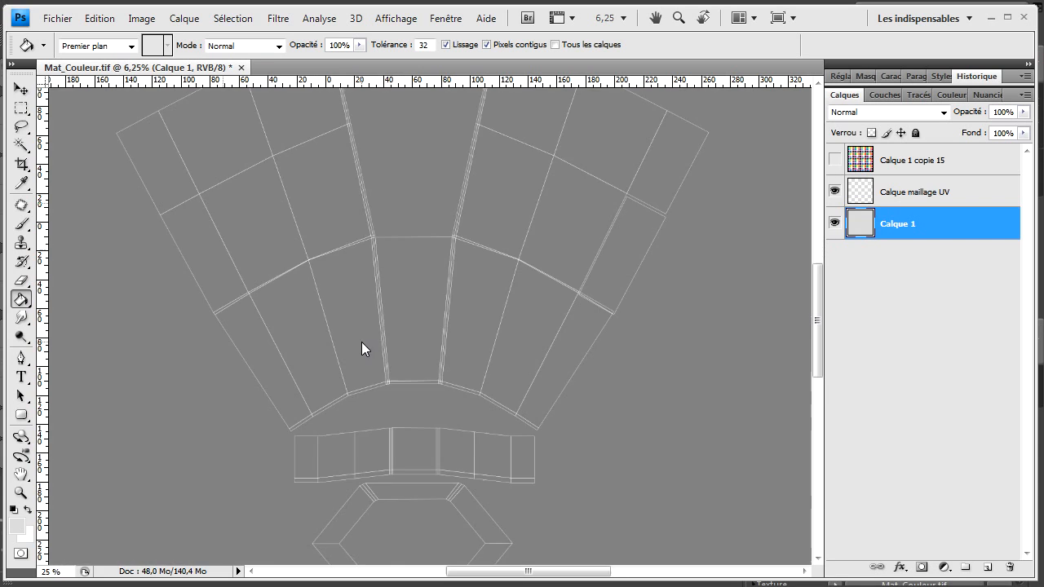
key("ctrl+plus")
key("ctrl+plus")
key("ctrl+plus")
key("ctrl+plus")
key("ctrl+plus")
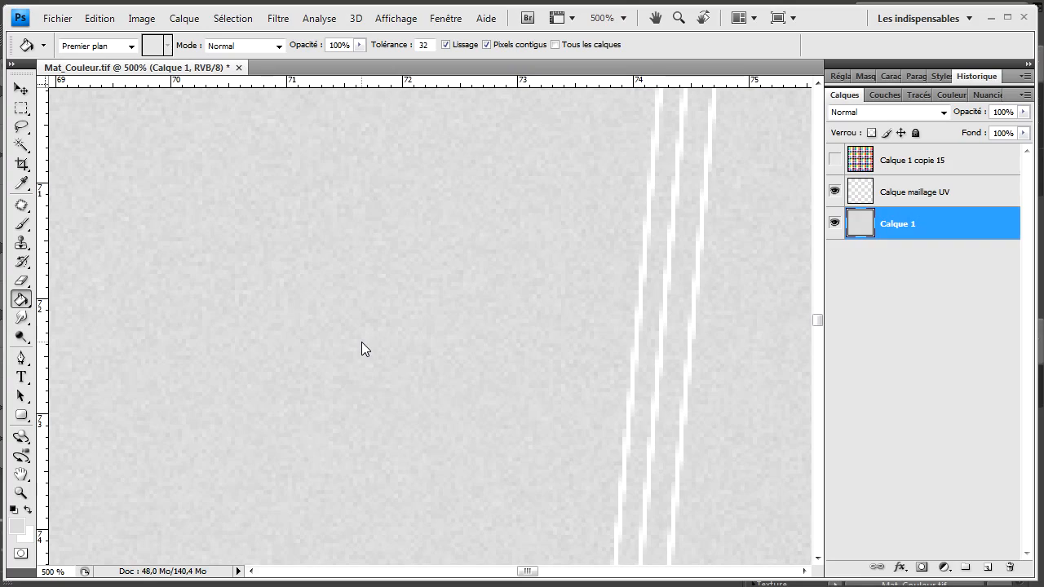
key("ctrl+minus")
key("ctrl+minus")
key("ctrl+minus")
key("ctrl+minus")
key("ctrl+minus")
key("ctrl+minus")
key("ctrl+minus")
key("ctrl+minus")
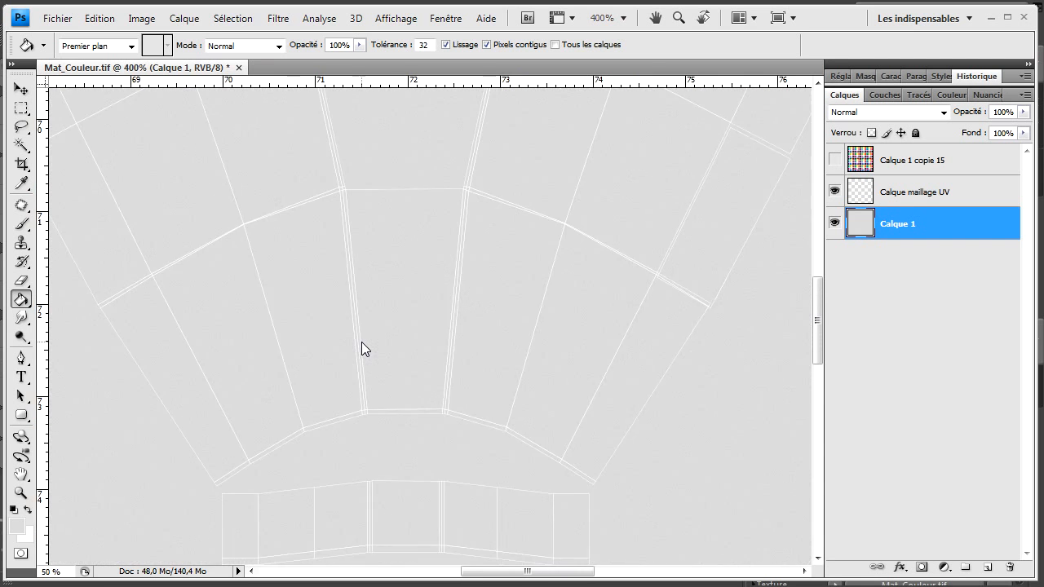
key("ctrl+minus")
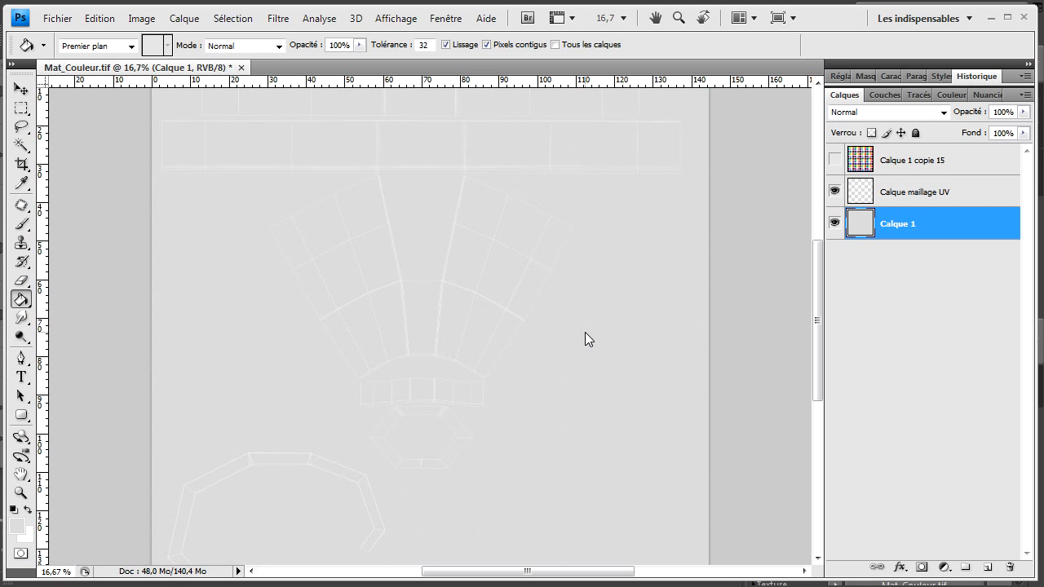
key("ctrl+plus")
key("ctrl+plus")
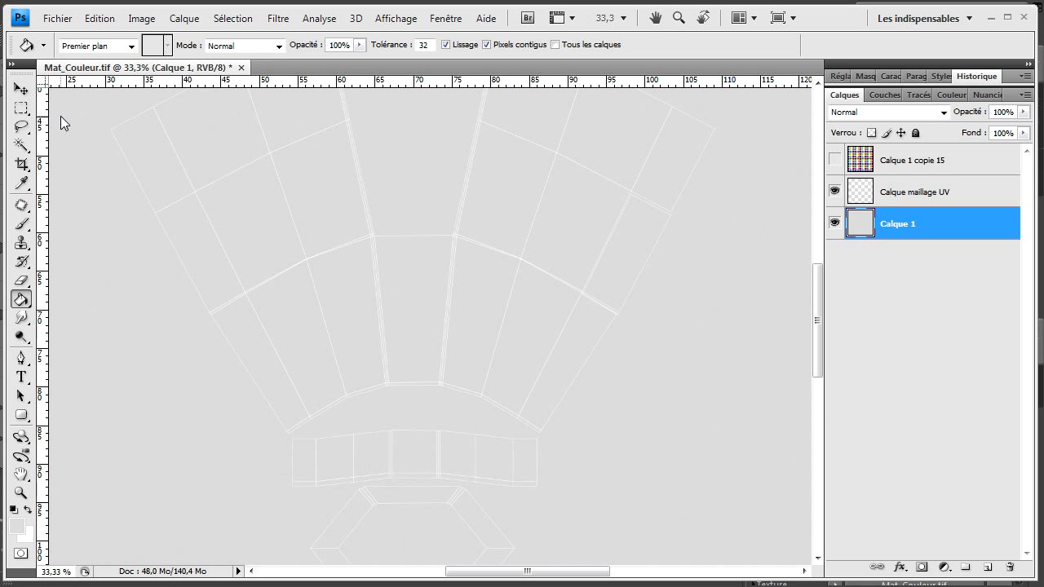
Reset the colours to their defaults and set the foreground colour to a vivid orange
left_click(13, 510)
left_click(17, 527)
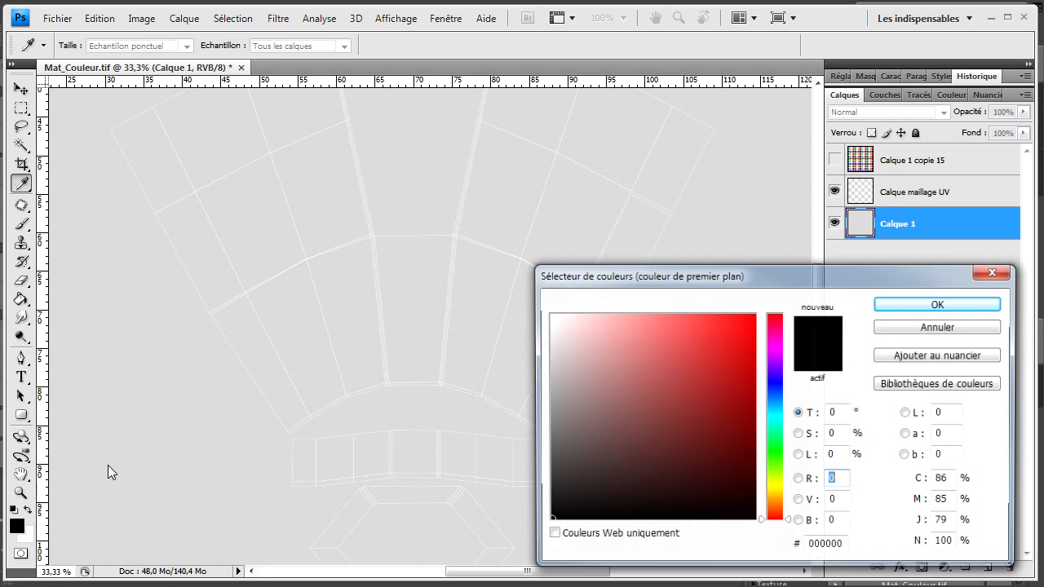
left_click(773, 497)
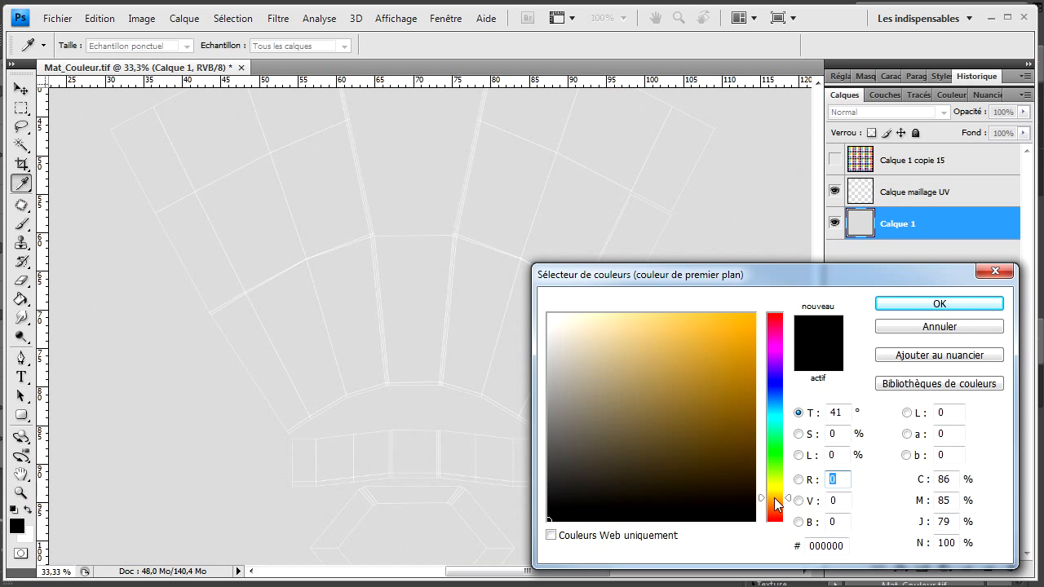
left_click_drag(727, 350, 751, 342)
left_click_drag(785, 497, 780, 503)
left_click_drag(751, 337, 754, 333)
left_click(904, 303)
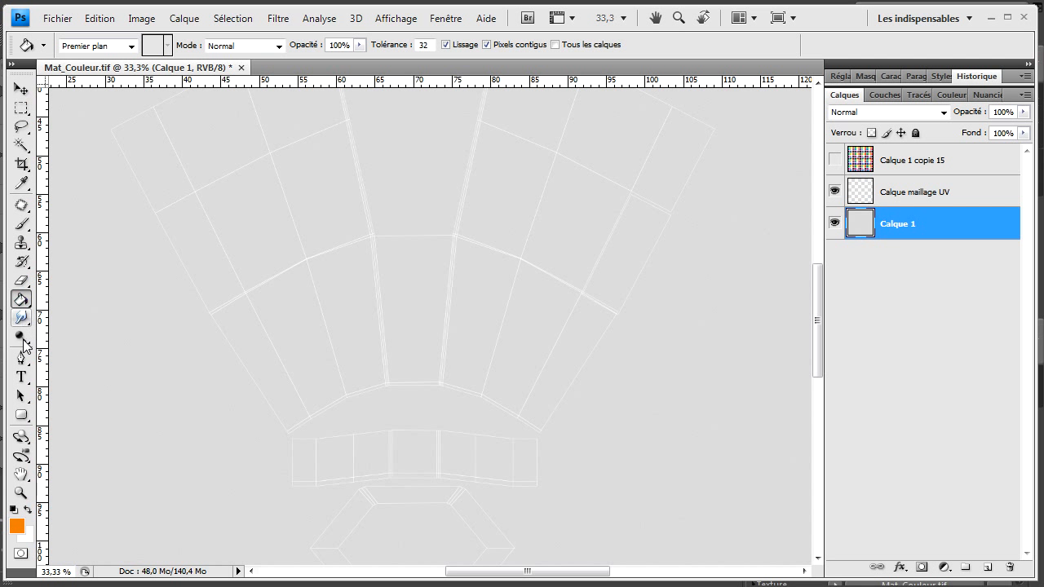
Add the text "06" over the panel area left of the central UV panel and set its font to Impact
left_click(23, 376)
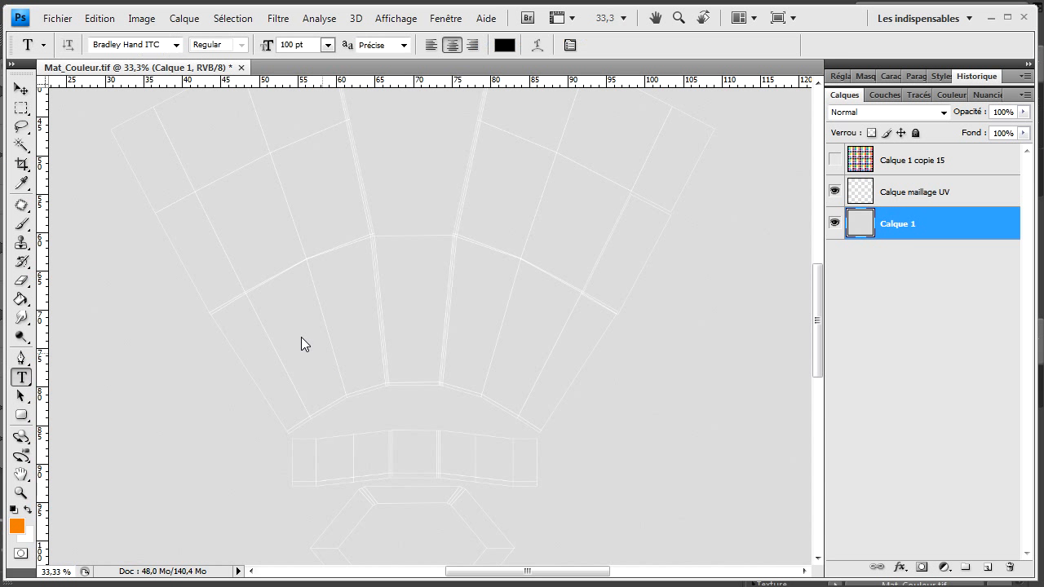
left_click(285, 313)
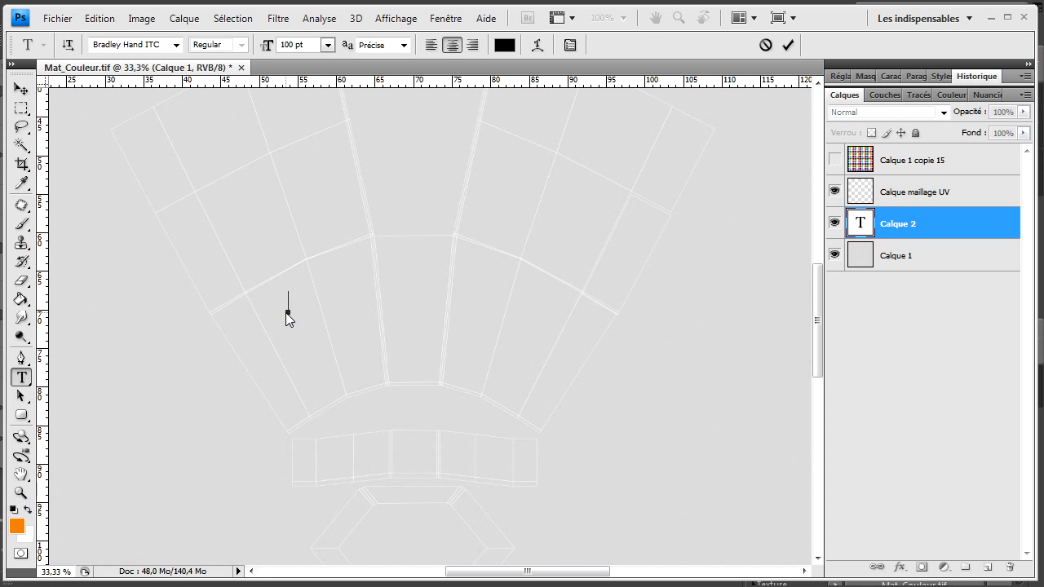
type("06")
left_click(787, 45)
left_click(177, 49)
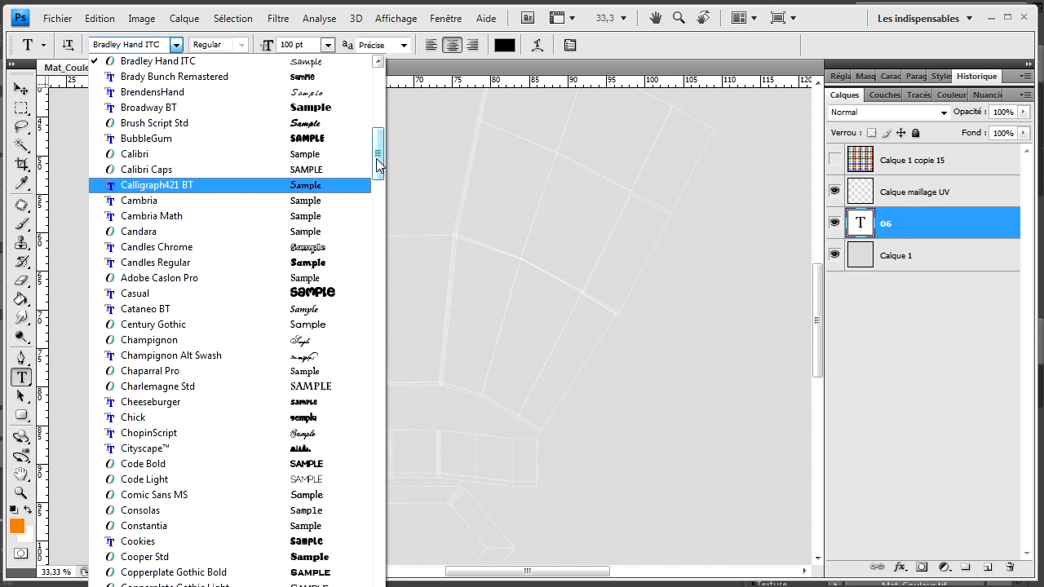
left_click_drag(378, 163, 379, 284)
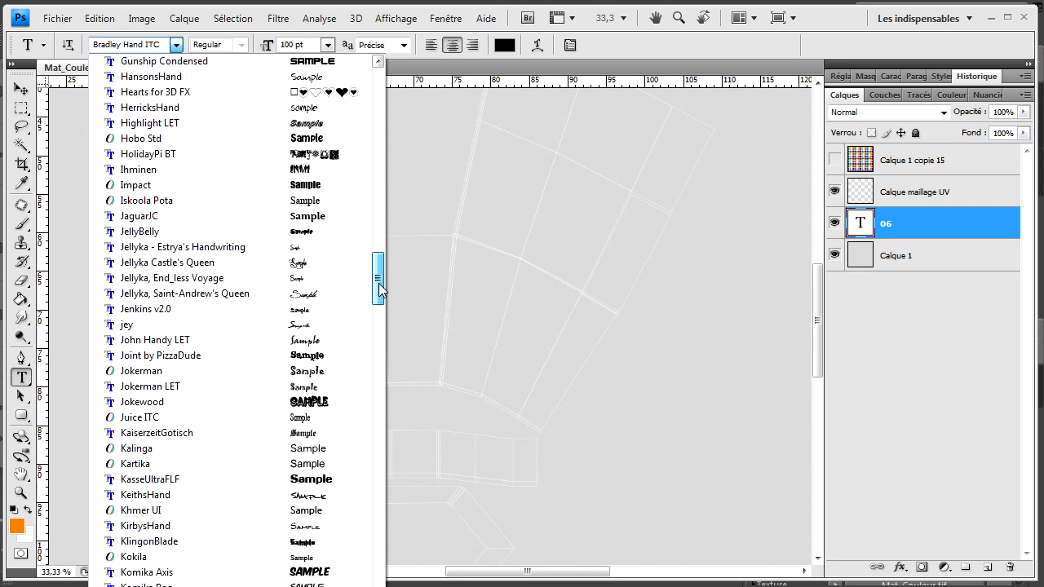
left_click(250, 184)
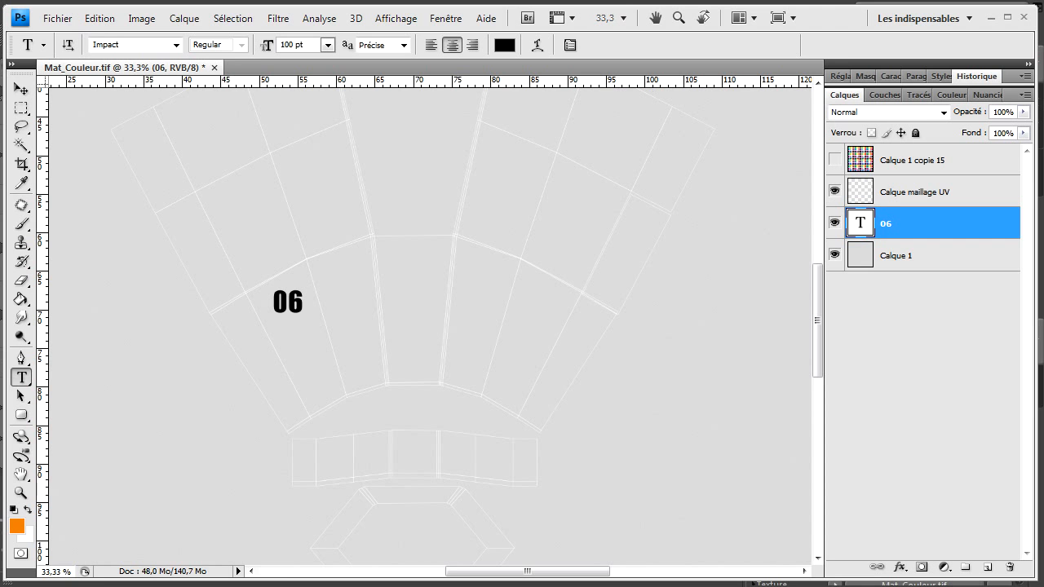
Change the colour of the 06 text to orange #ea940c
left_click(17, 89)
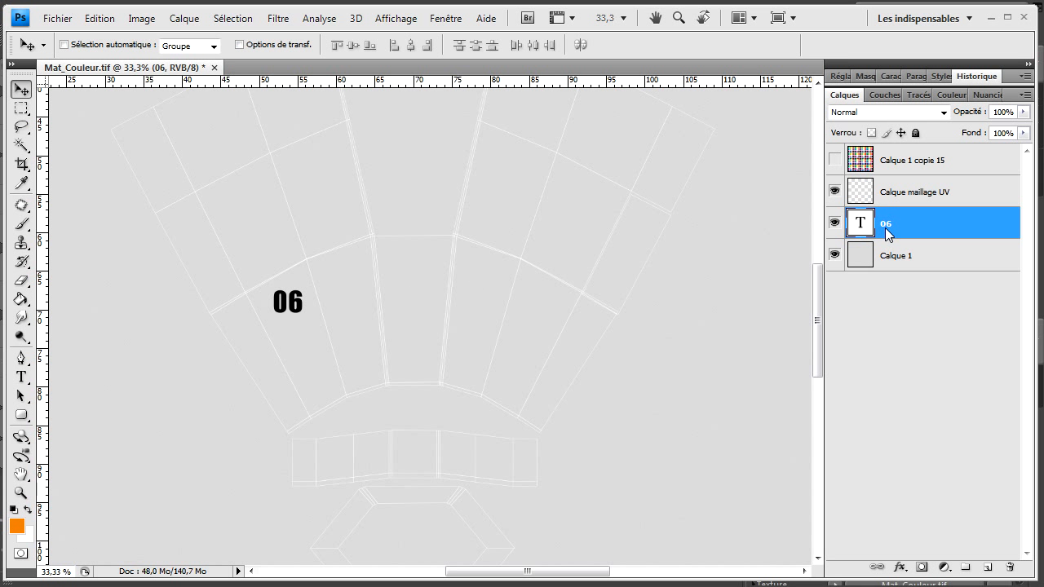
left_click(22, 377)
left_click(501, 46)
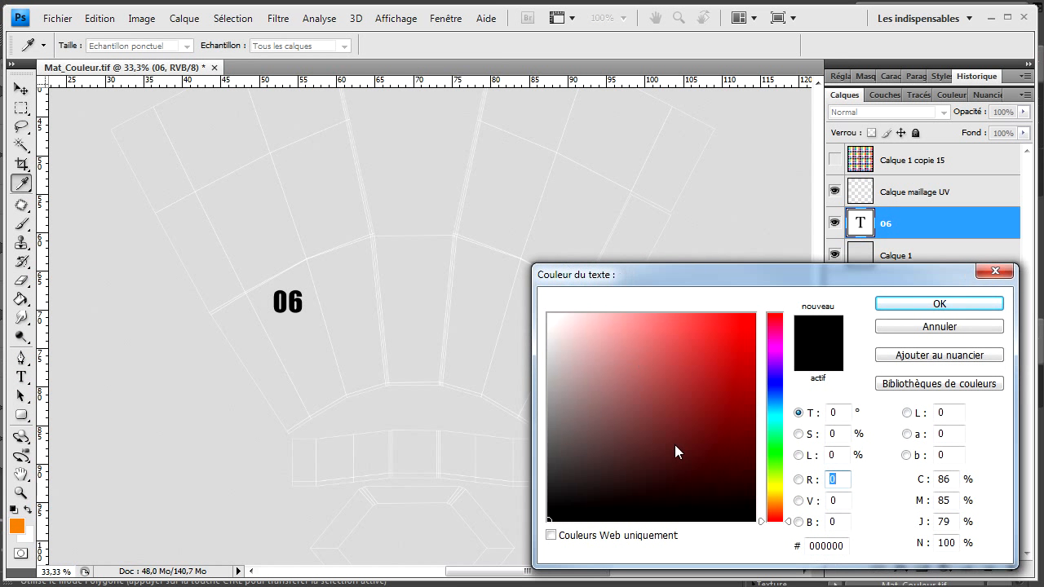
left_click(779, 501)
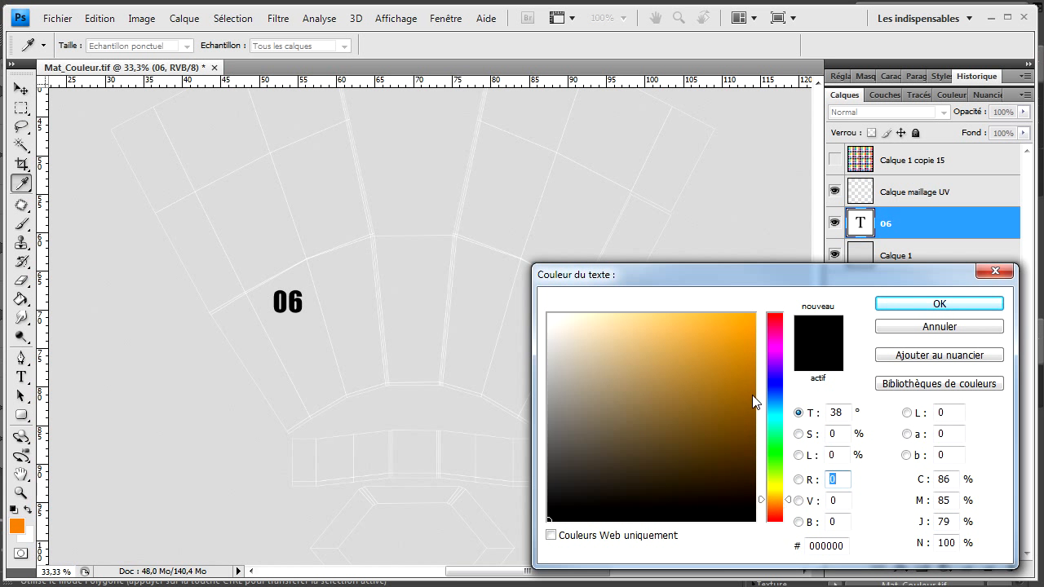
left_click(753, 333)
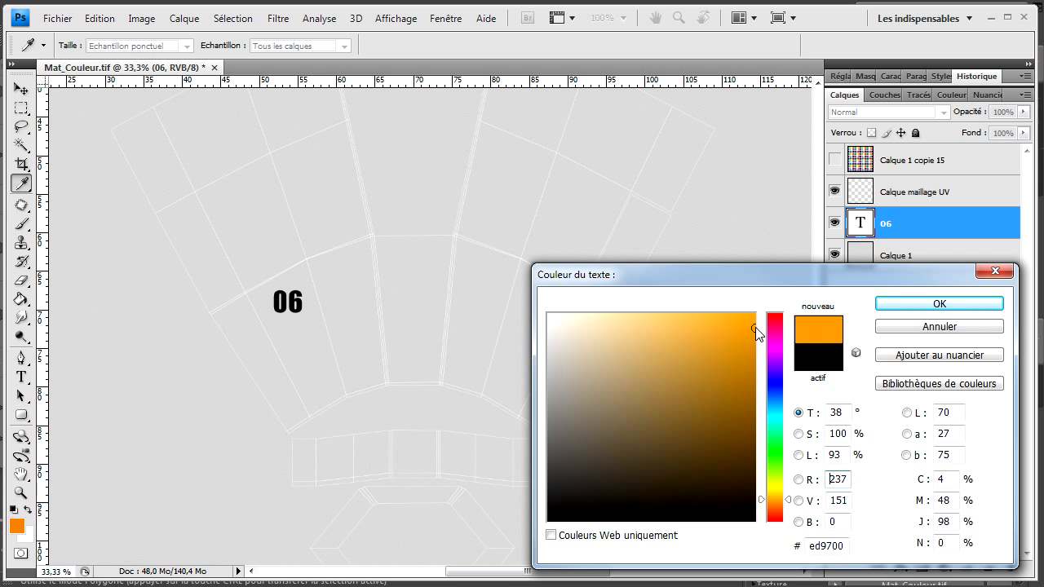
left_click(779, 507)
left_click_drag(778, 502, 775, 499)
mouse_move(751, 336)
left_mouse_down()
mouse_move(747, 345)
mouse_move(744, 330)
left_mouse_up()
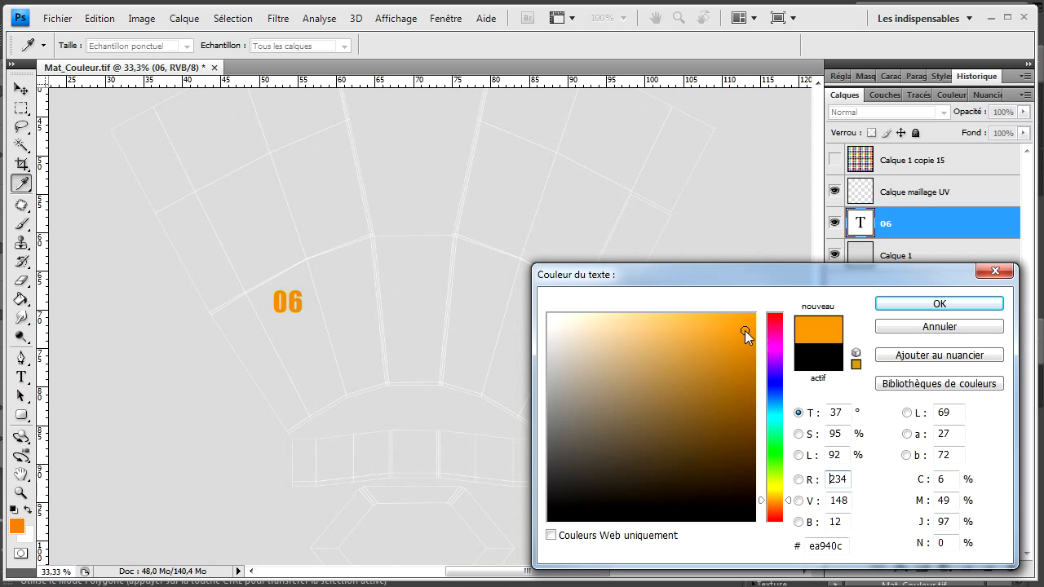
left_click(908, 308)
Move the 06 text into the panel just right of the central one and check the textured model in Cinema 4D
left_click(20, 88)
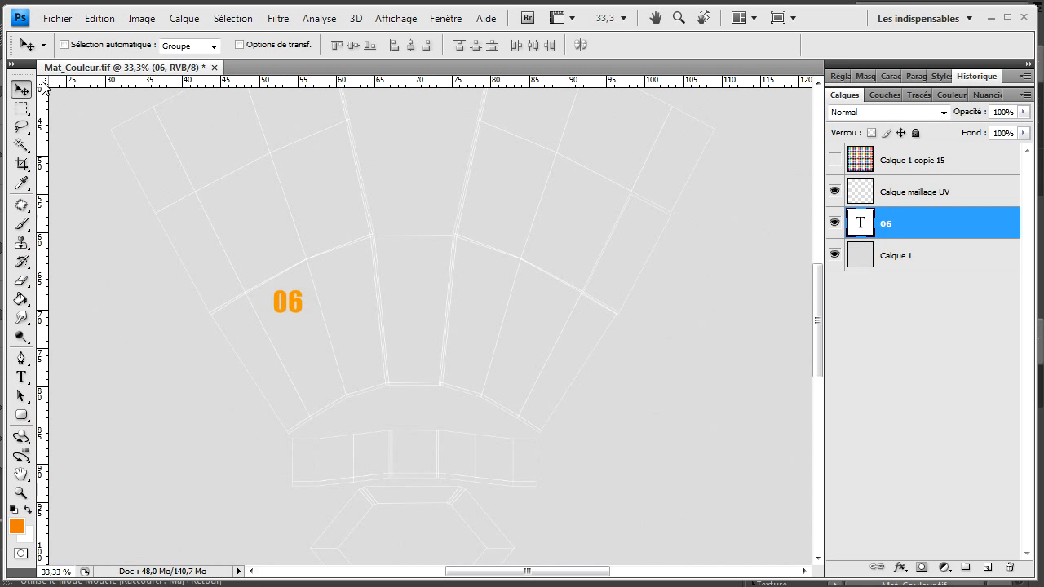
left_click_drag(294, 297, 495, 283)
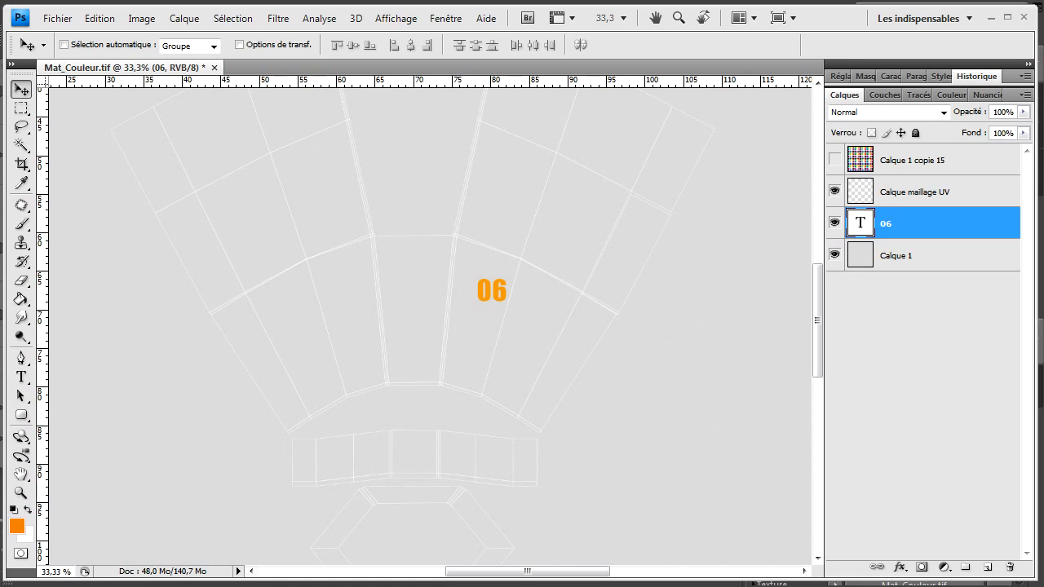
key("alt+Tab")
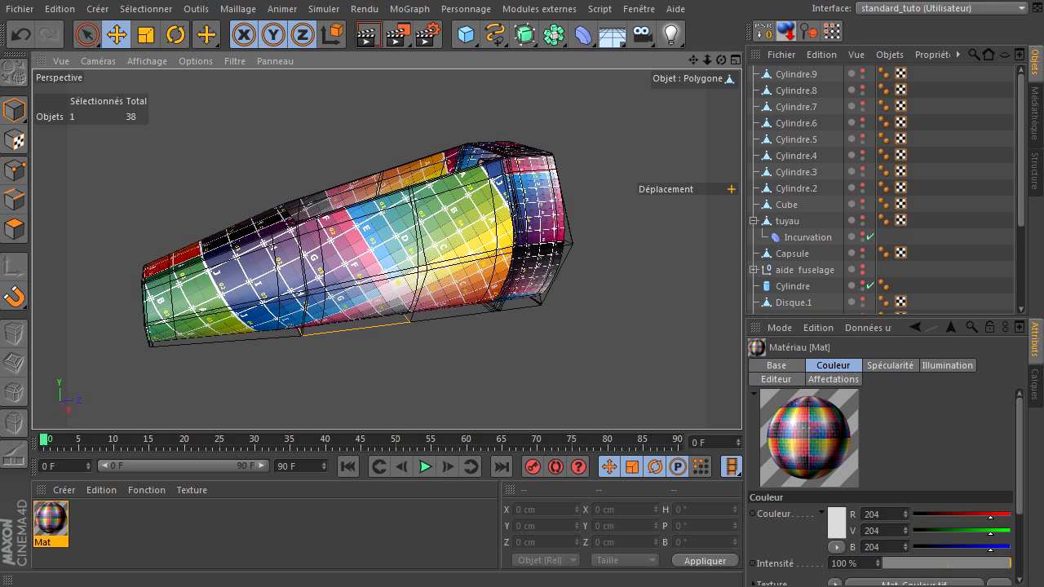
key("alt+Tab")
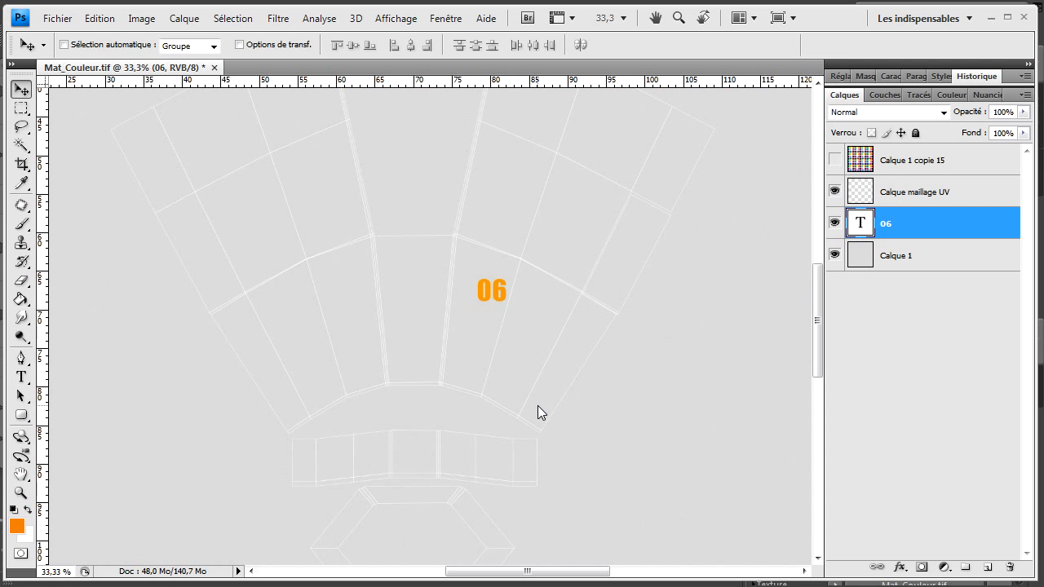
Rotate the 06 text to about -73.4° and place it along the slanted mesh line of its panel
key("ctrl+t")
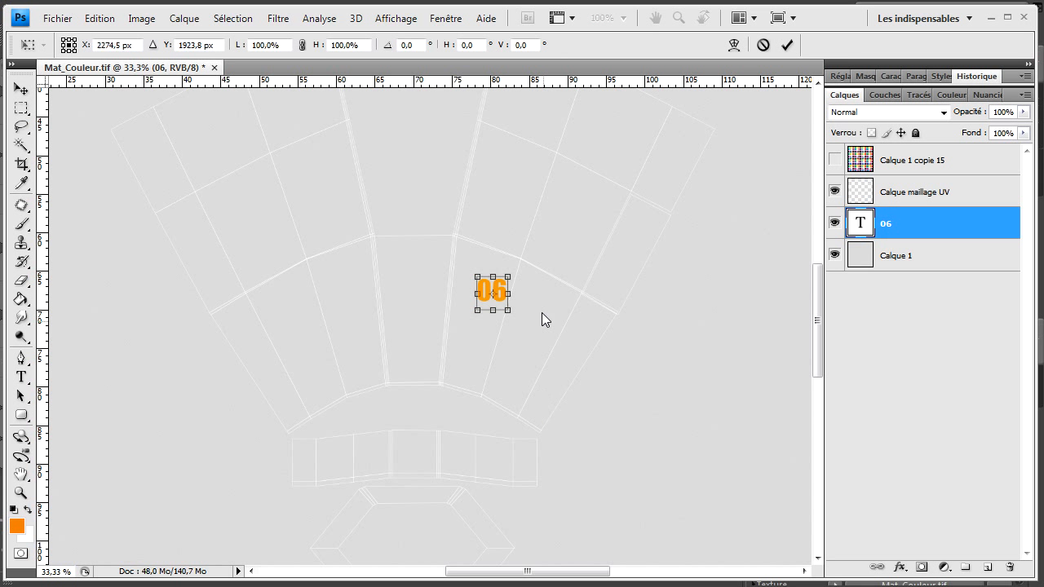
left_click_drag(513, 257, 467, 254)
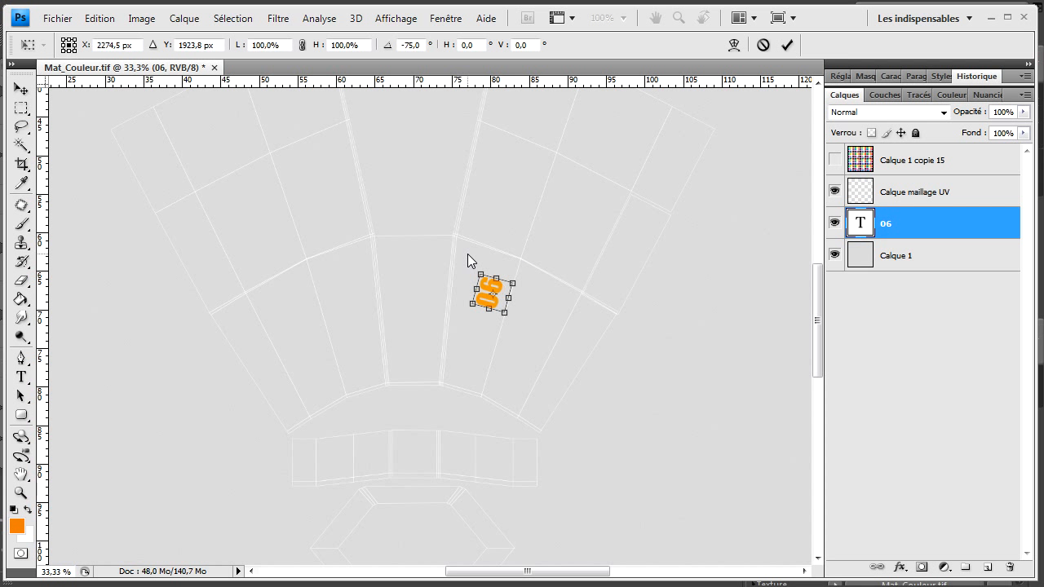
scroll(552, 339, "up", 3)
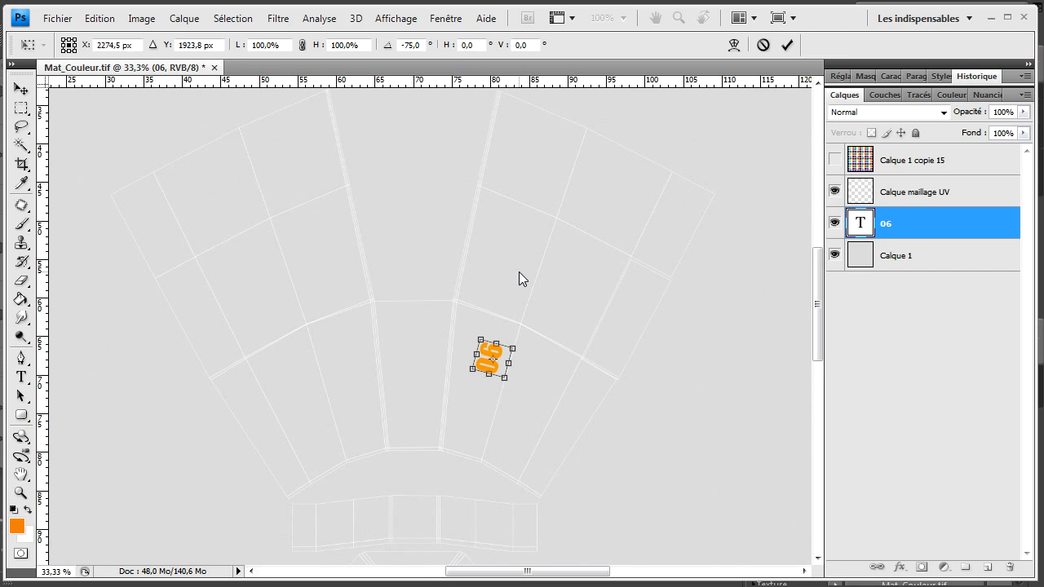
key("ctrl+plus")
key("ctrl+plus")
key("ctrl+plus")
key("ctrl+plus")
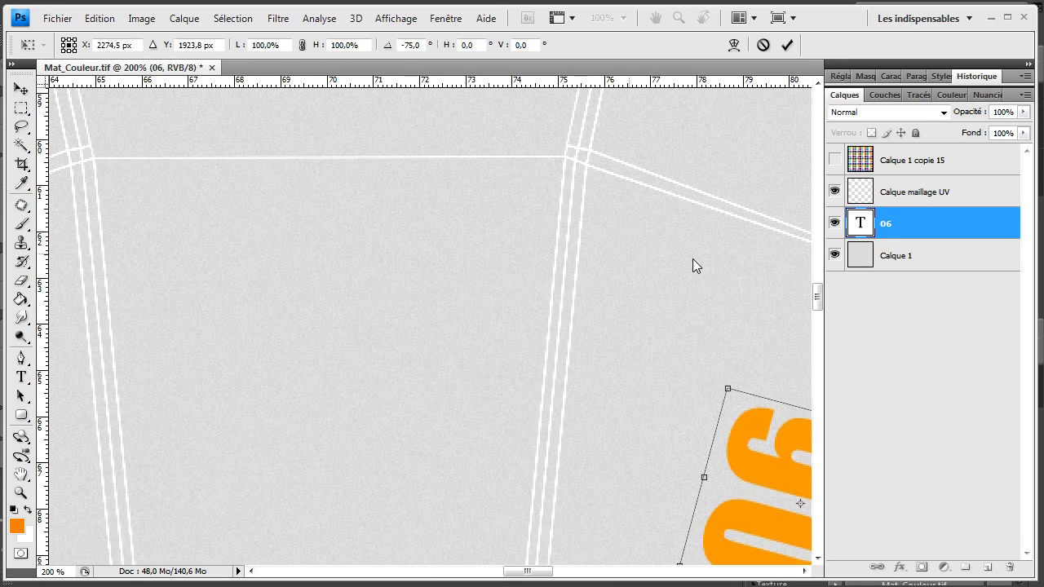
left_click_drag(816, 295, 817, 311)
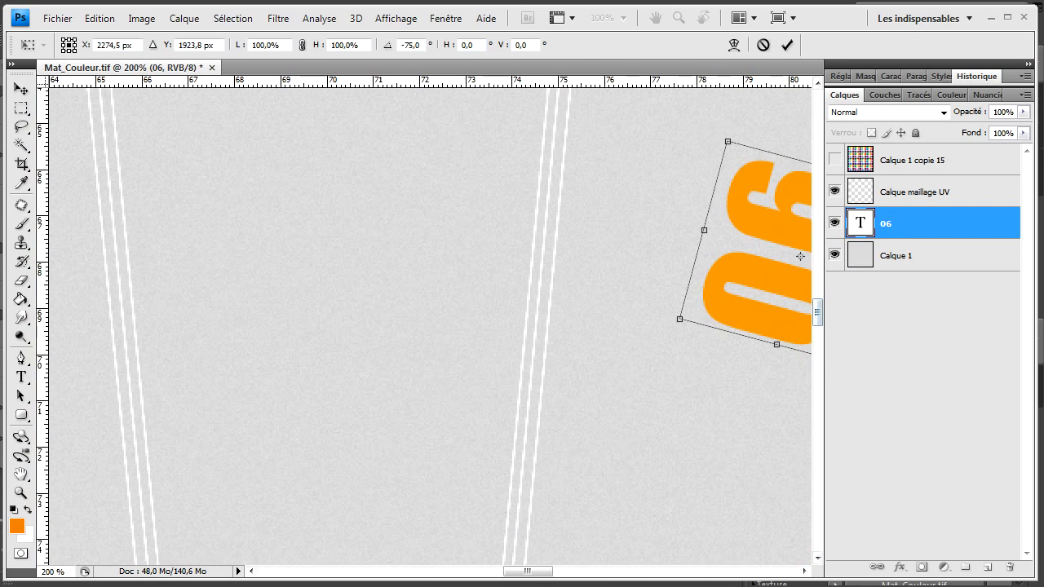
left_click_drag(528, 571, 555, 571)
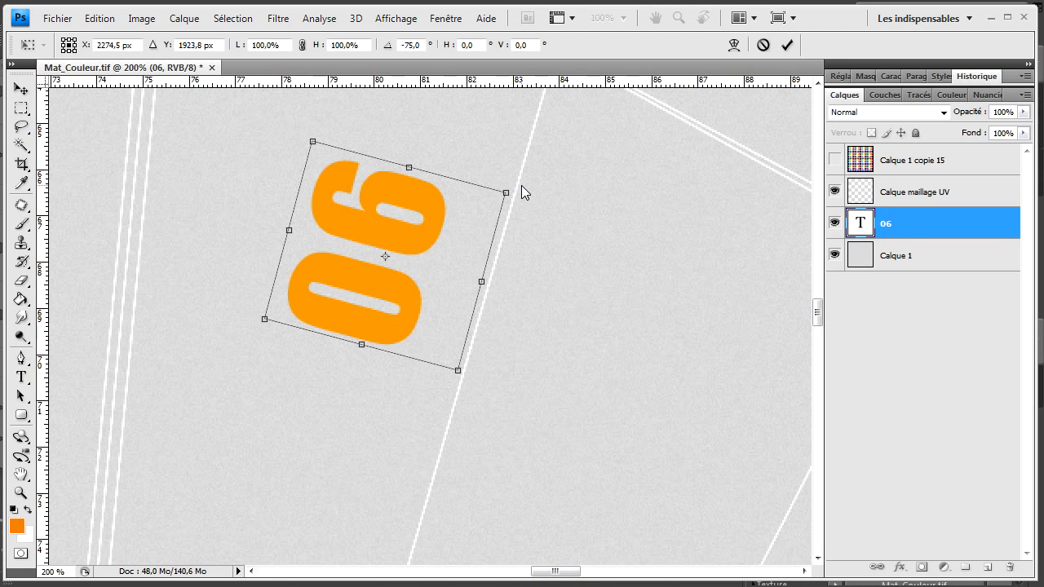
left_click_drag(521, 189, 522, 189)
left_click_drag(435, 226, 468, 239)
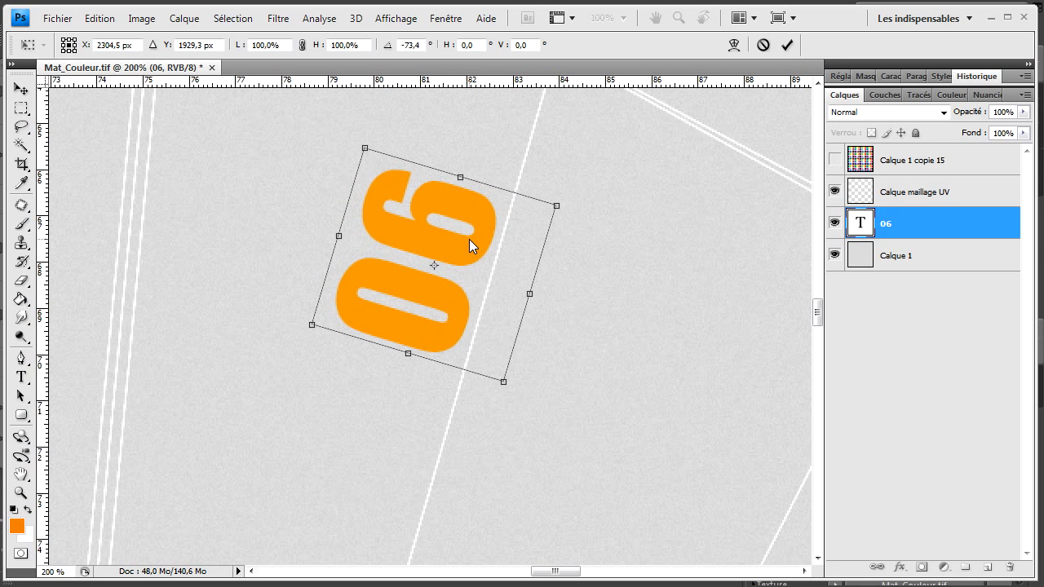
left_click(785, 47)
Draw a narrow, upright rectangular selection to the right of the 06 text
scroll(717, 227, "down", 1)
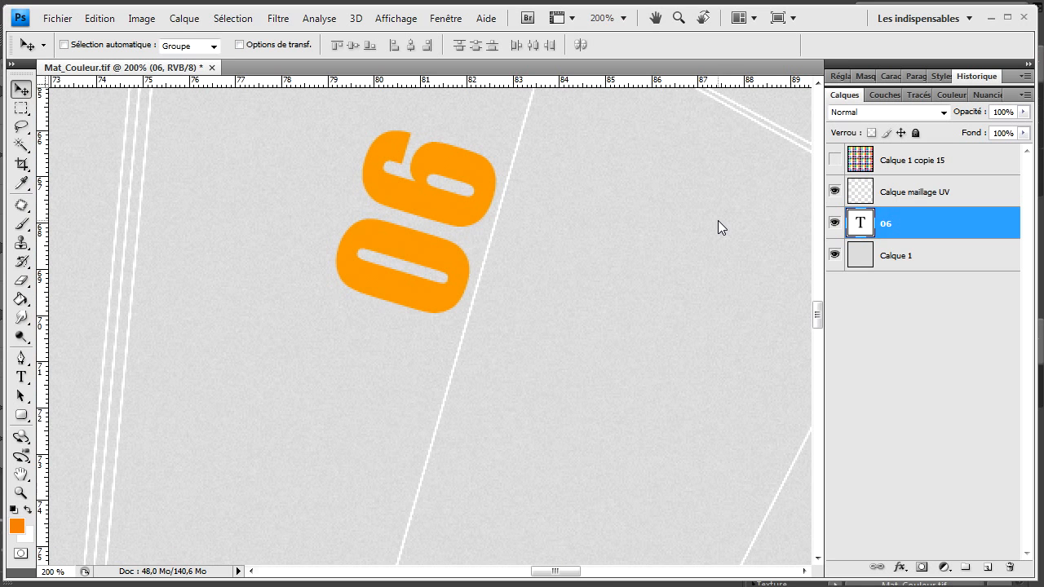
key("ctrl+minus")
key("ctrl+minus")
key("ctrl+minus")
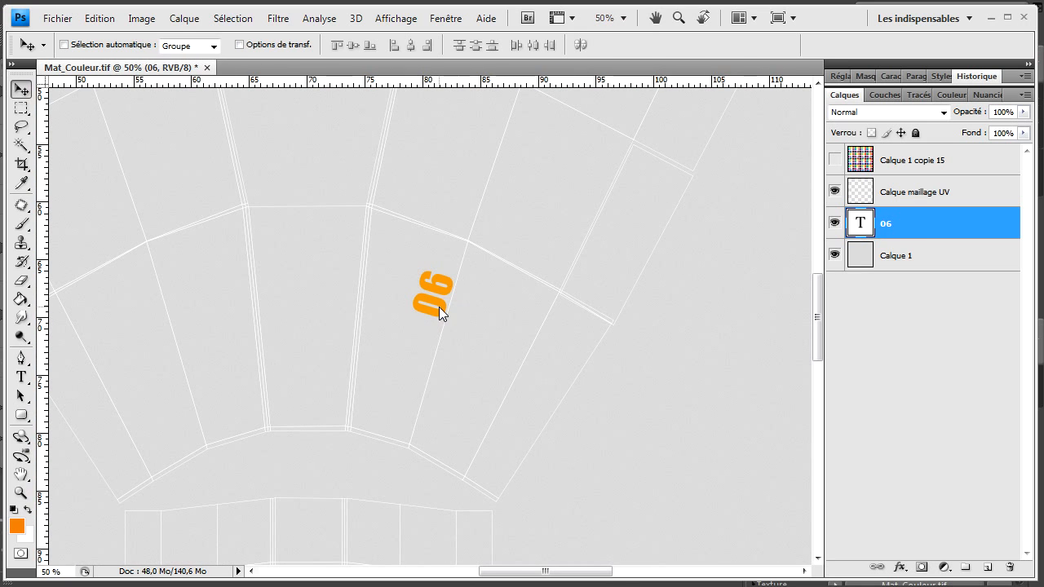
left_click_drag(21, 108, 196, 144)
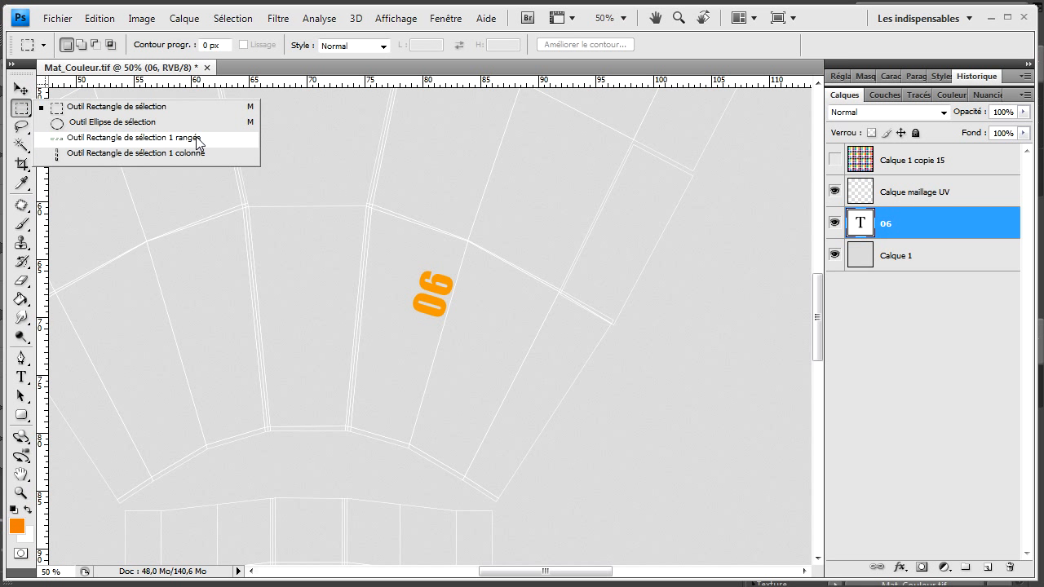
left_click(199, 111)
left_click_drag(493, 224, 522, 335)
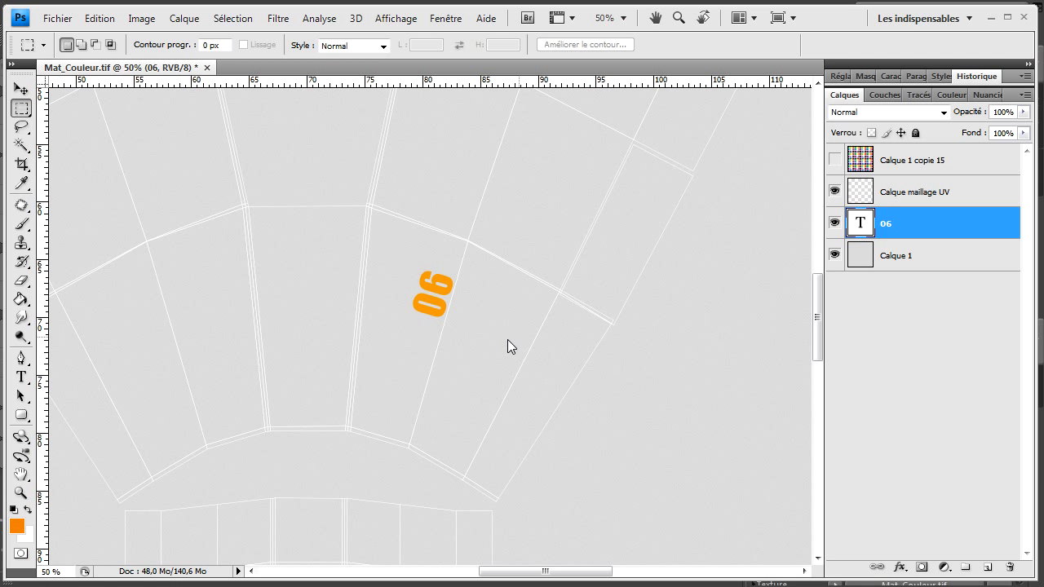
Fill the rectangular selection with the orange foreground colour on a new layer and deselect it
left_click(22, 300)
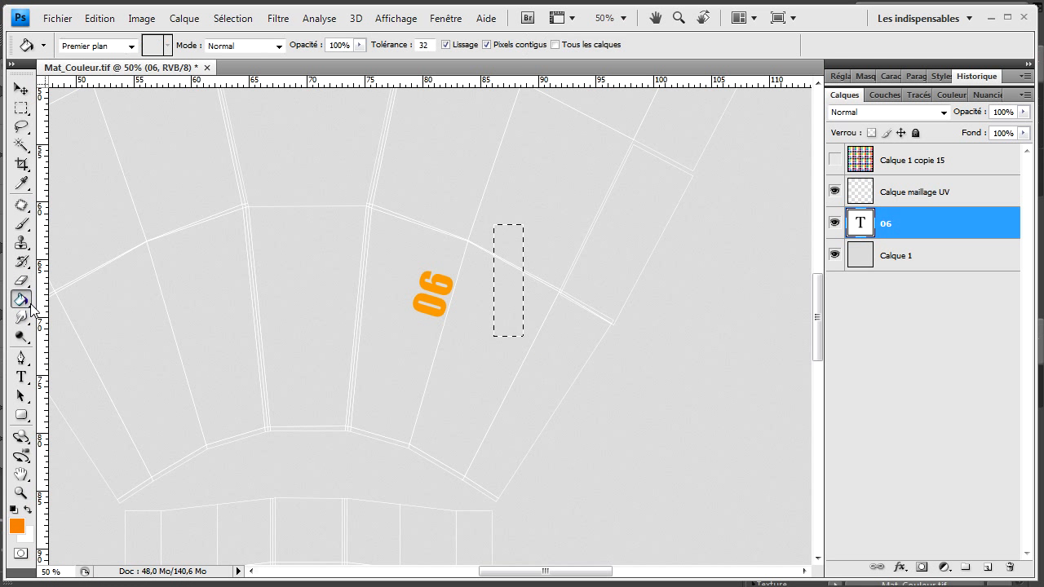
left_click(987, 566)
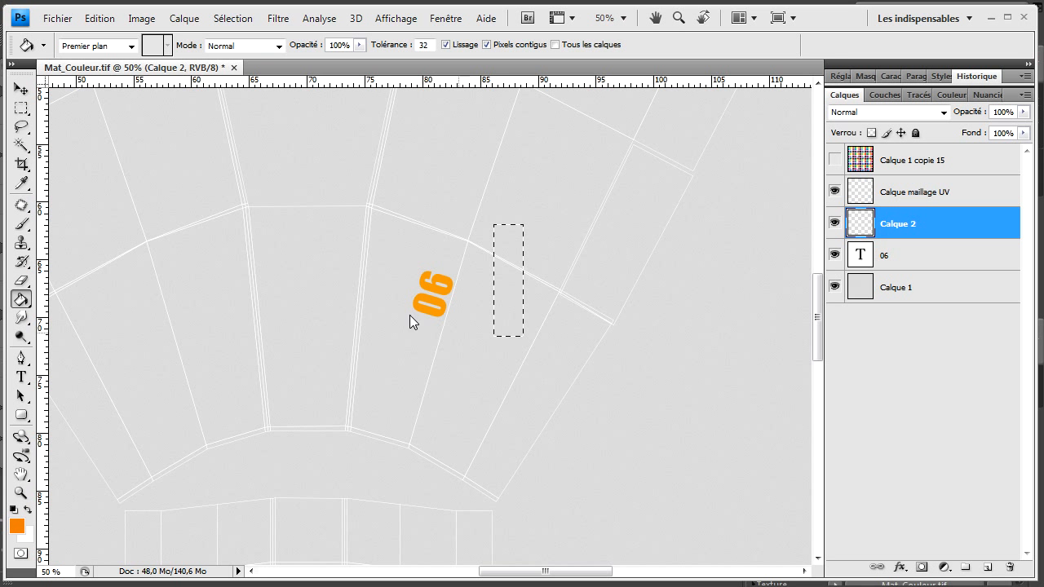
left_click(496, 265)
left_click(22, 88)
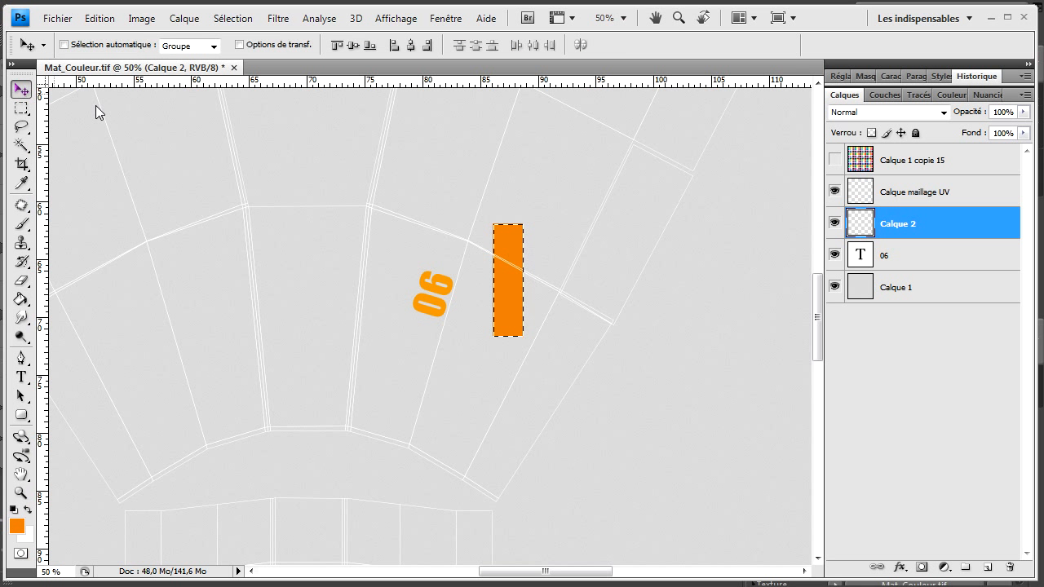
key("ctrl+d")
Rotate the orange rectangle to about 16° and place it directly below the 06 text, parallel to the slanted mesh line
left_click_drag(510, 263, 426, 308)
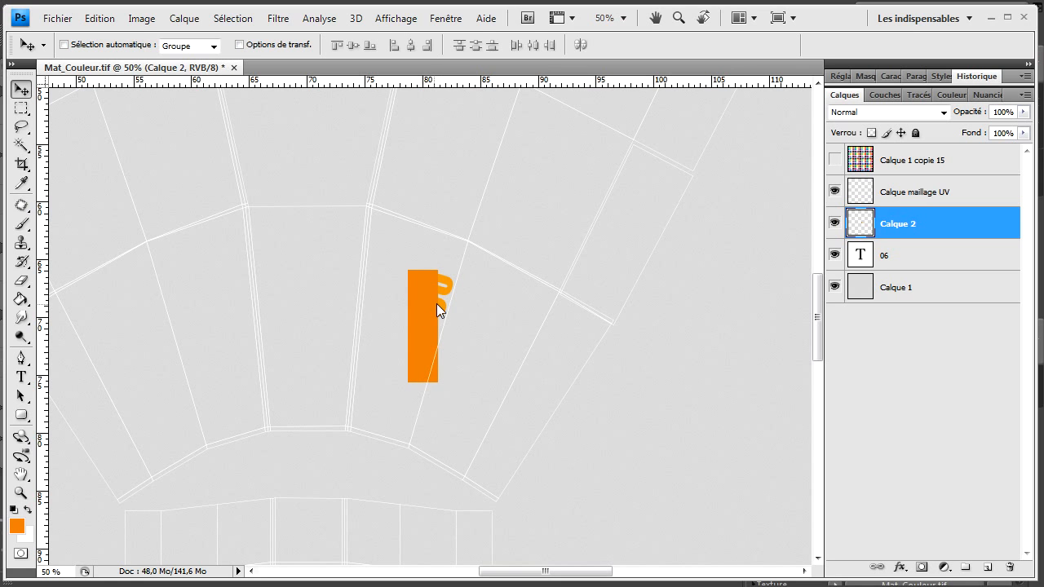
key("ctrl+t")
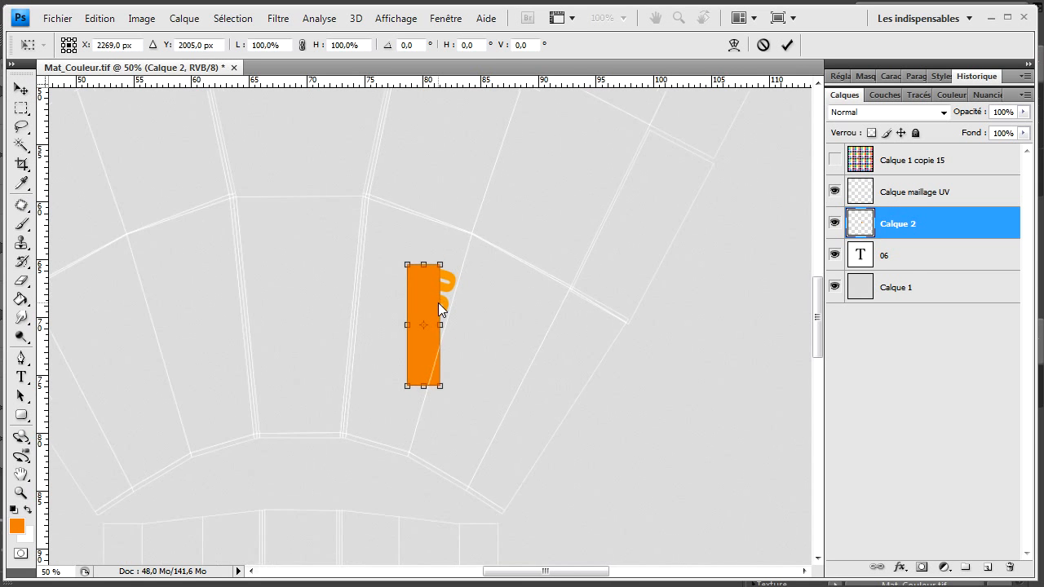
key("ctrl+plus")
key("ctrl+plus")
key("ctrl+plus")
key("ctrl+plus")
key("ctrl+minus")
key("ctrl+minus")
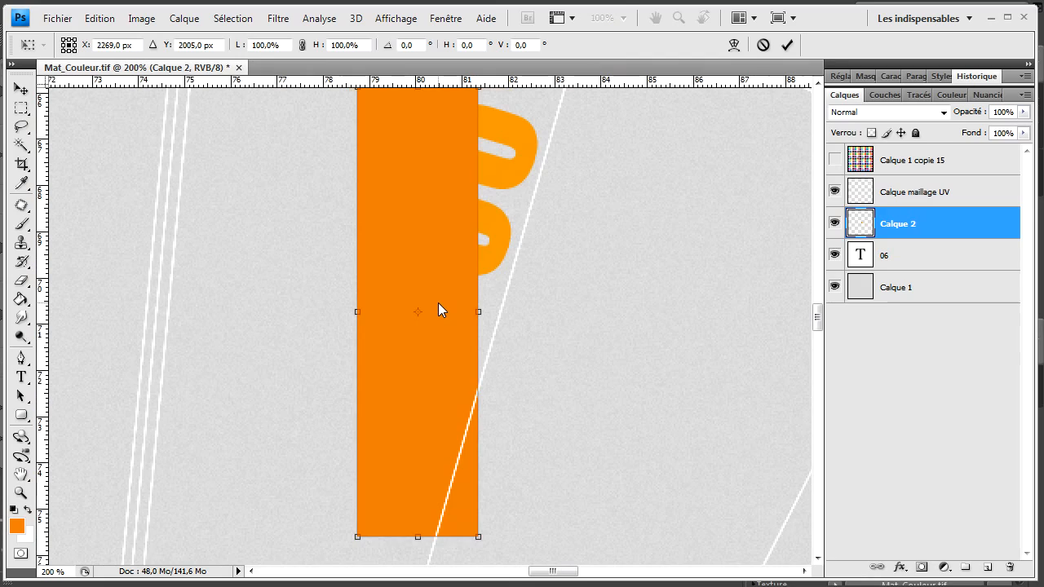
left_click_drag(481, 172, 509, 207)
left_click_drag(456, 279, 464, 283)
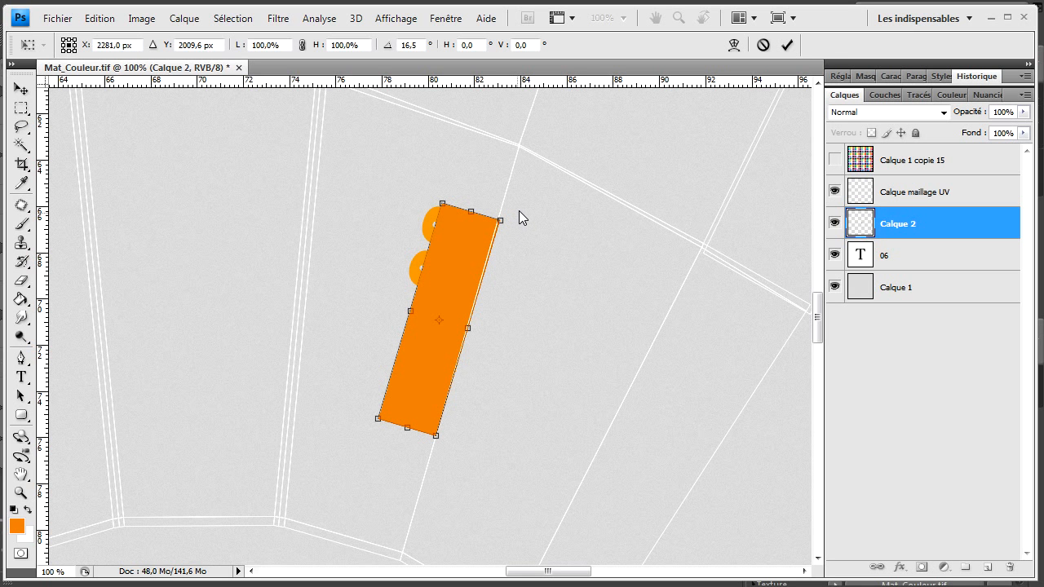
left_click_drag(521, 208, 520, 212)
left_click_drag(452, 250, 416, 335)
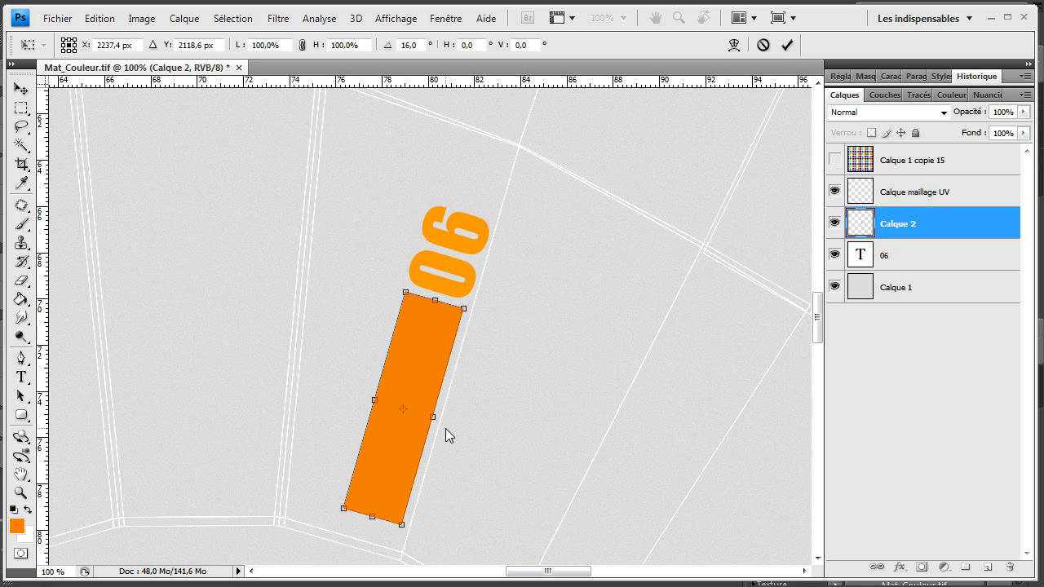
left_click(786, 46)
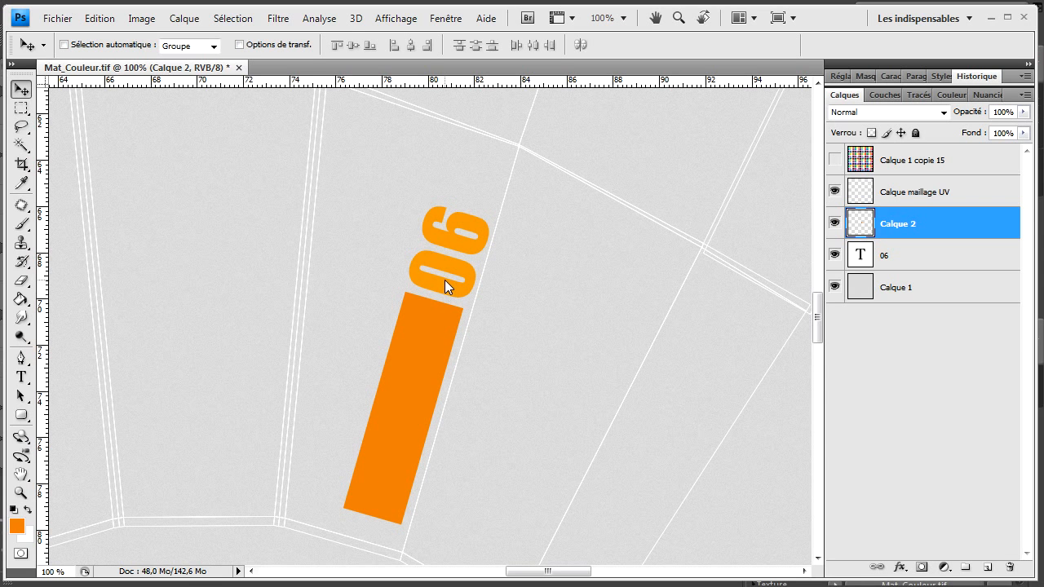
Recolour the 06 text to match the stripe's orange, using R 230, V 127 and B 5
left_click(17, 526)
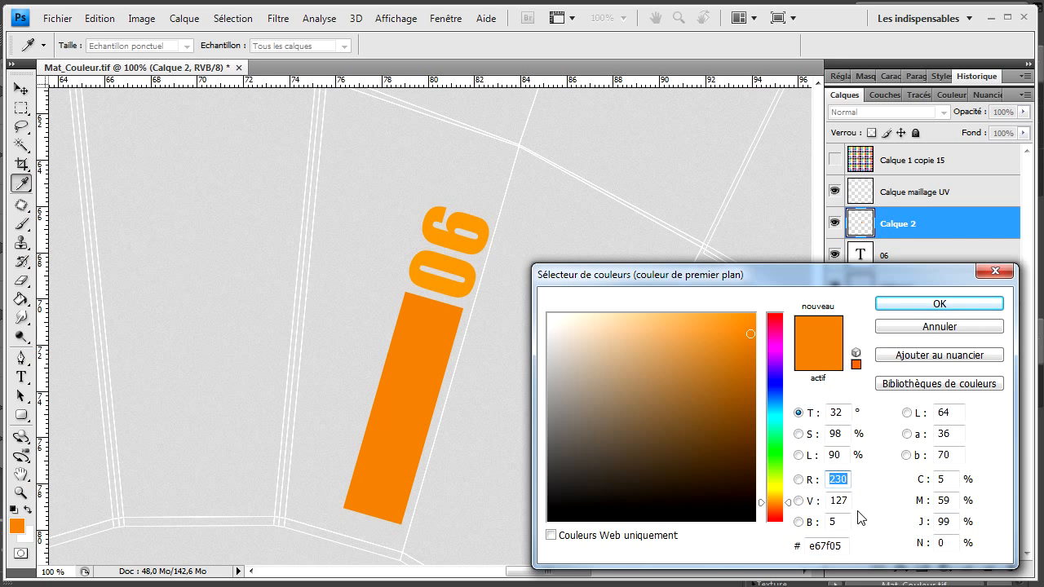
left_click(942, 305)
left_click(926, 252)
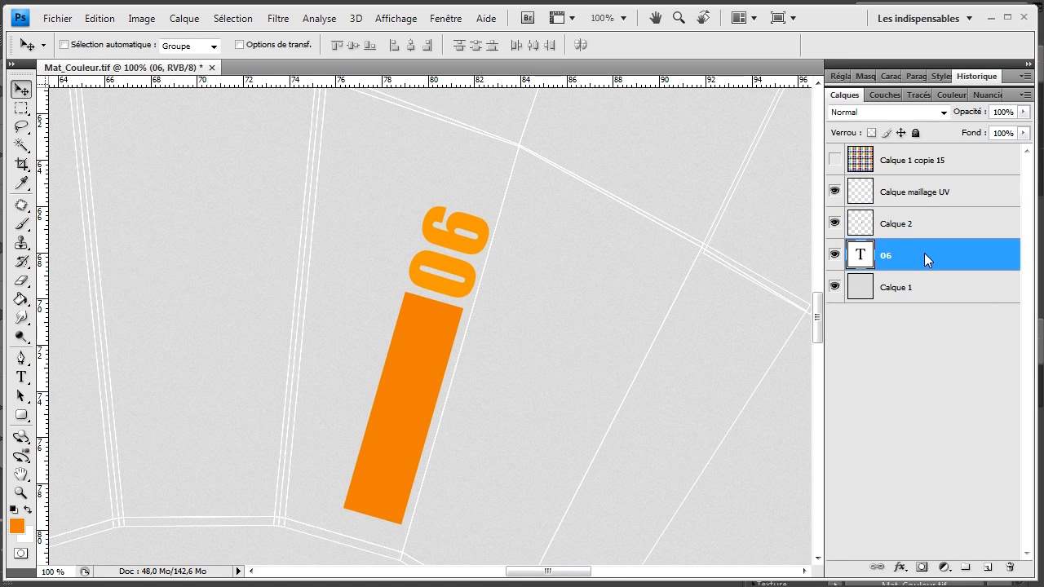
left_click(22, 377)
left_click(512, 45)
type("230")
double_click(840, 501)
type("127")
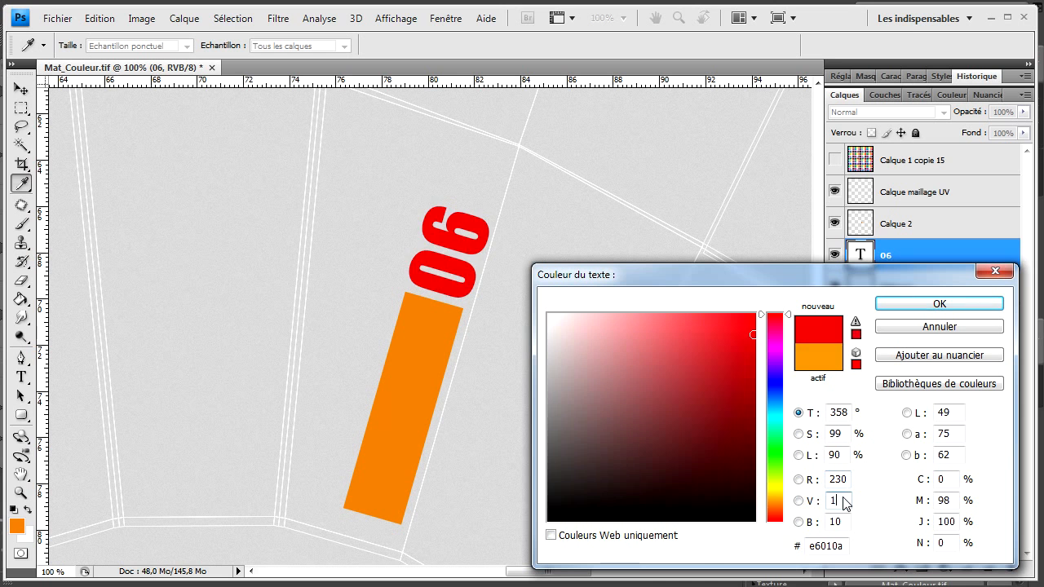
double_click(840, 522)
type("5")
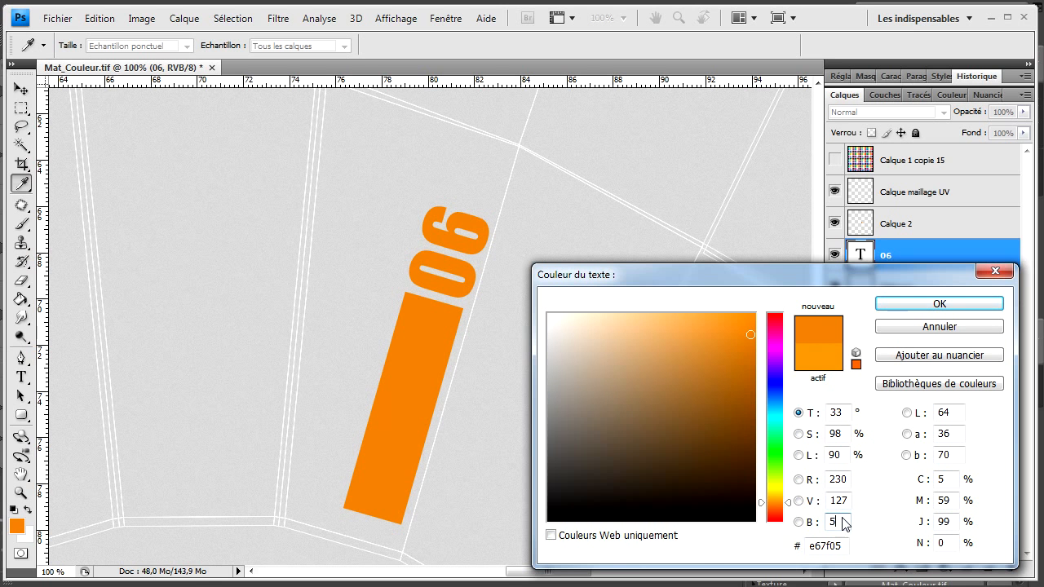
left_click(951, 307)
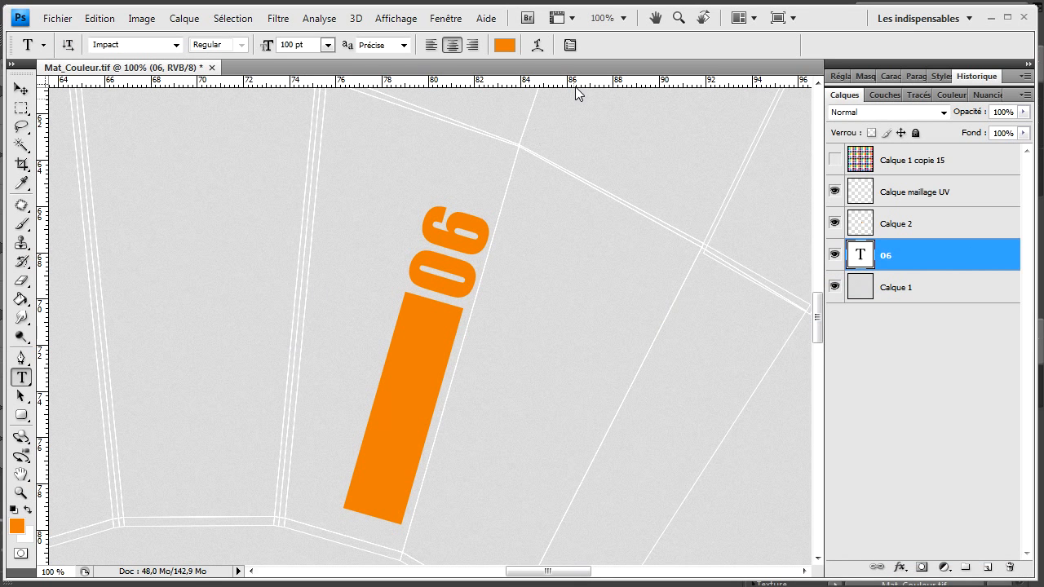
left_click(21, 88)
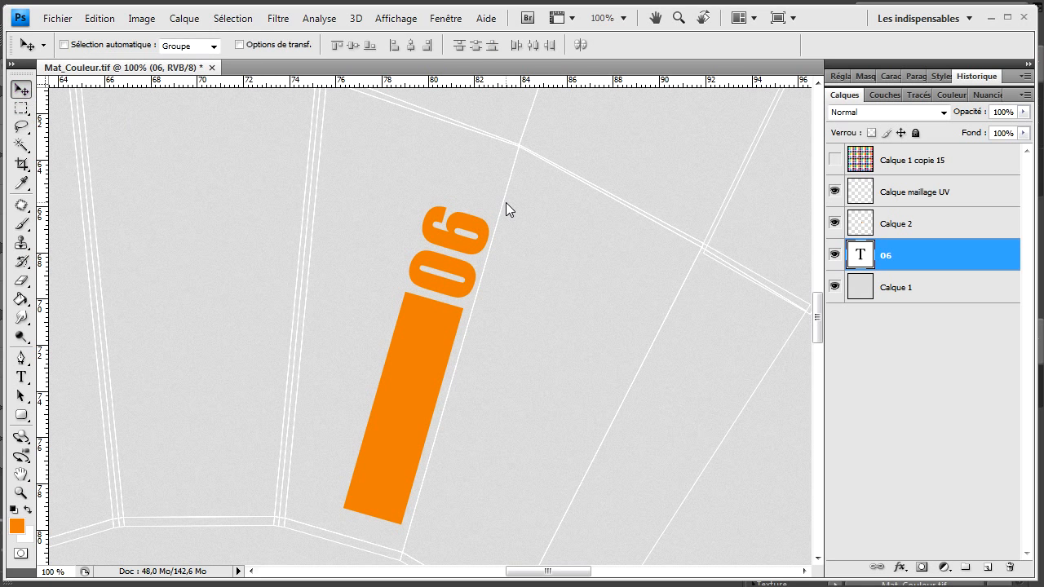
Switch to the browser on cgtextures.com and look through the Manmade texture sub-categories
scroll(497, 206, "down", 2)
key("ctrl+minus")
key("ctrl+minus")
key("ctrl+minus")
key("ctrl+minus")
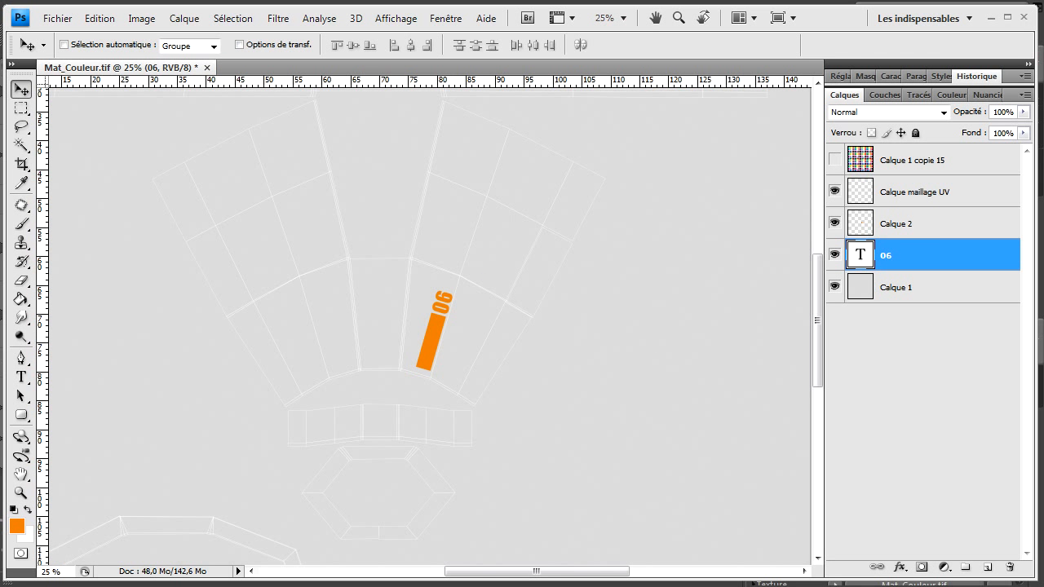
left_click_drag(1043, 90, 710, 32)
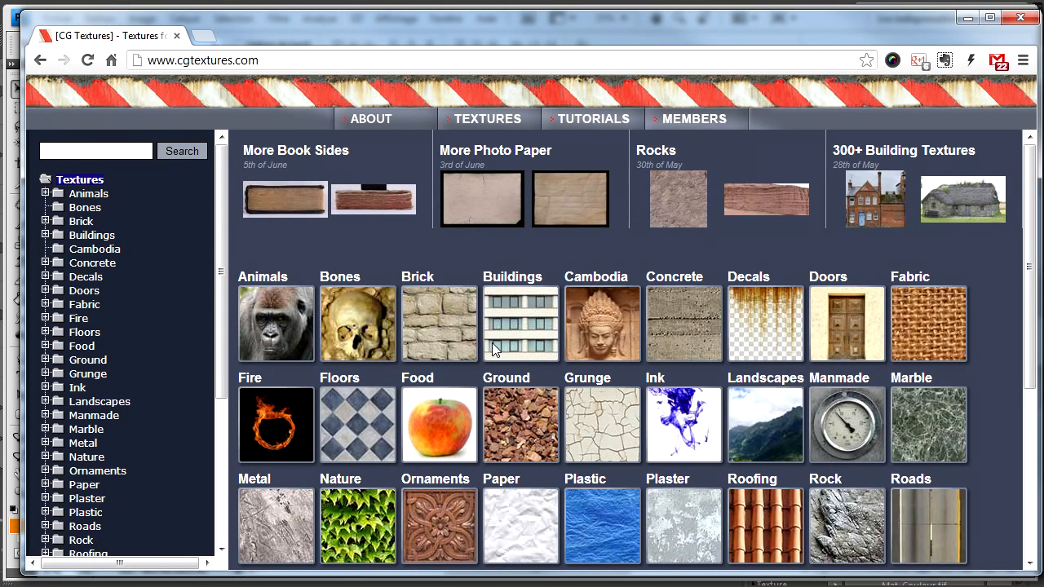
left_click(831, 419)
scroll(495, 345, "down", 3)
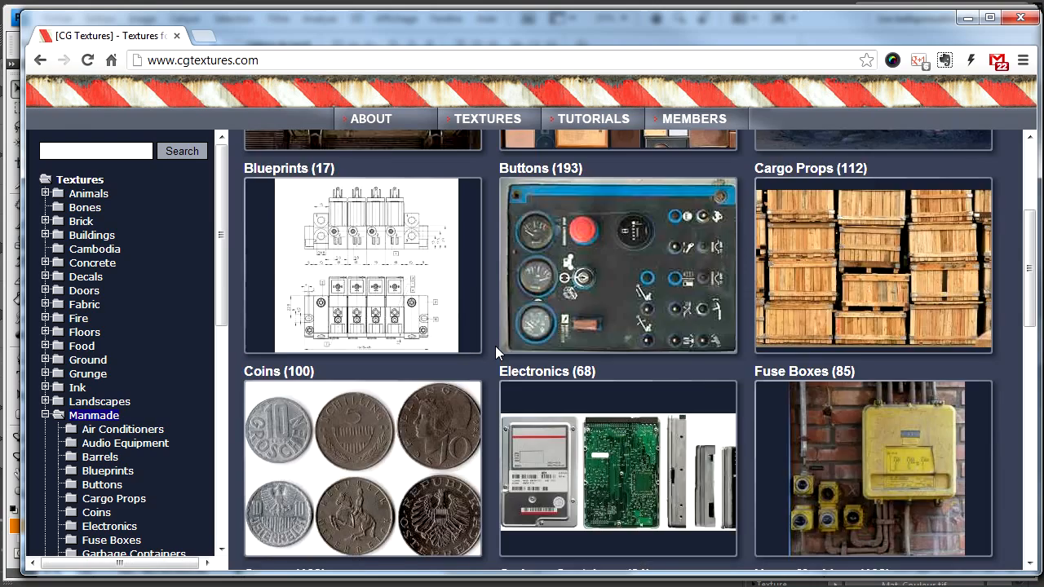
scroll(495, 346, "down", 9)
scroll(495, 345, "up", 2)
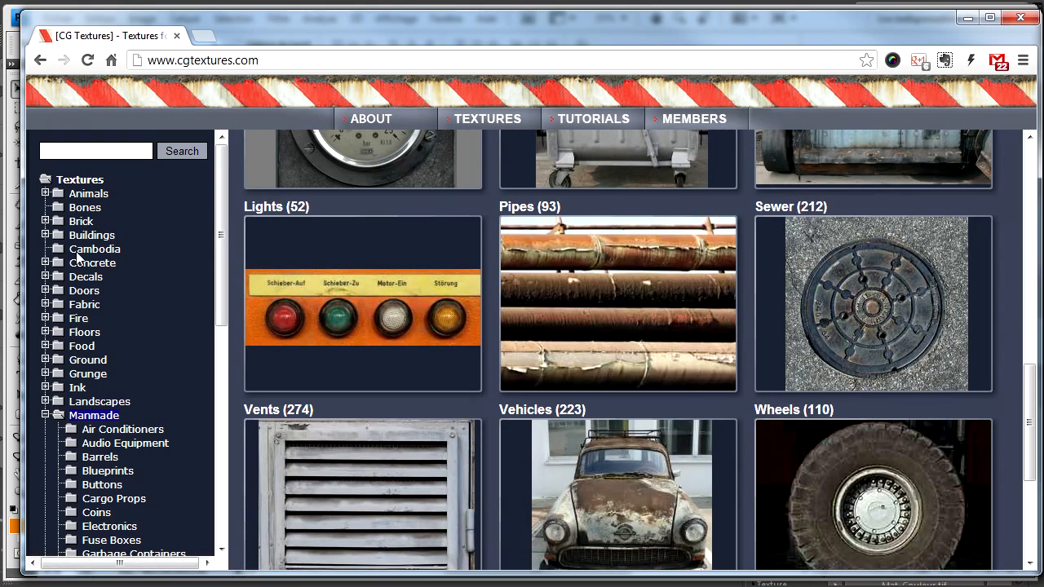
scroll(162, 492, "down", 3)
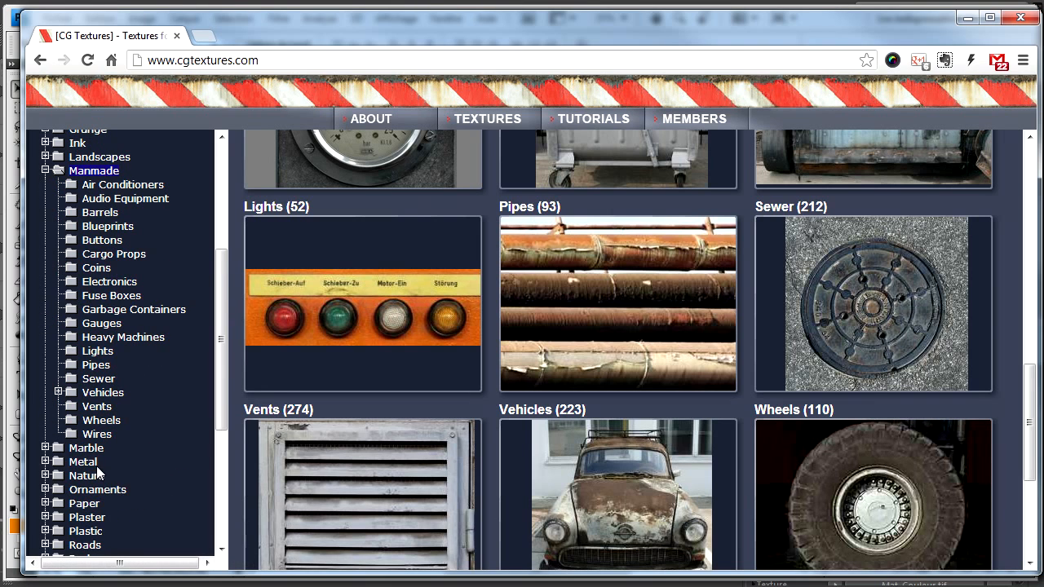
Look through the Metal category, including its Aircraft Panels textures
left_click(83, 462)
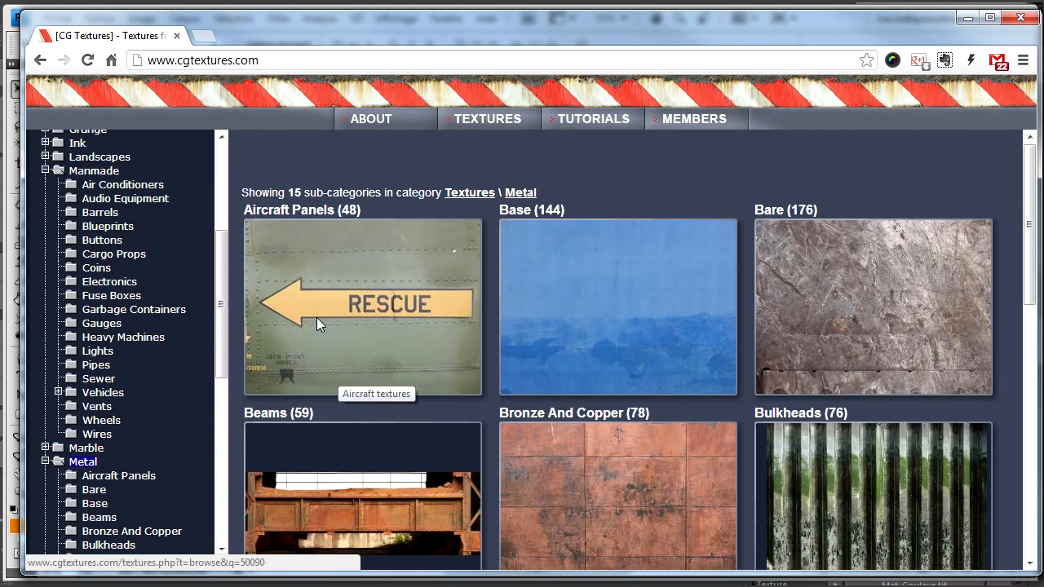
left_click(354, 266)
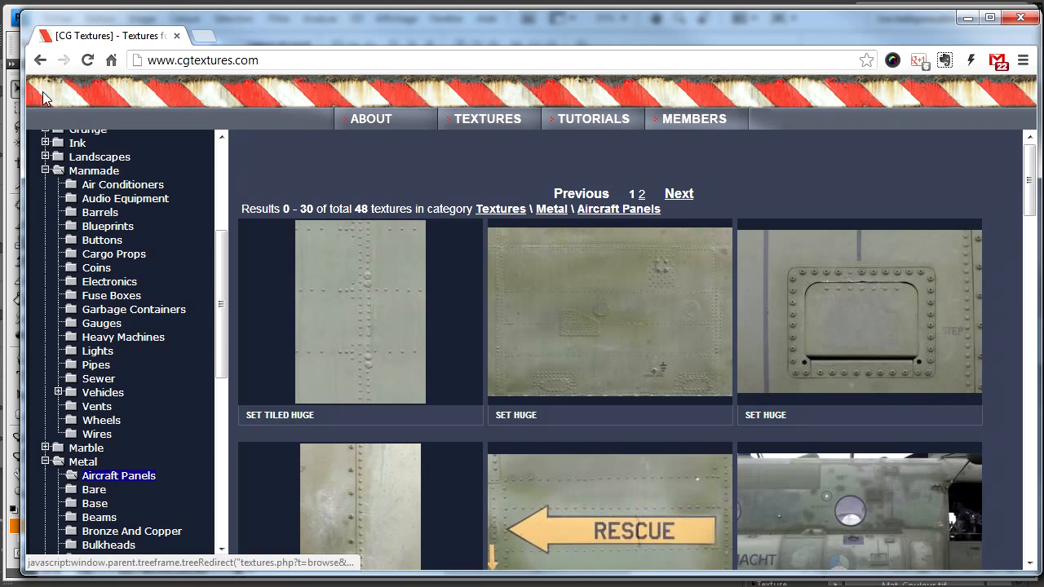
left_click(38, 61)
scroll(567, 343, "down", 8)
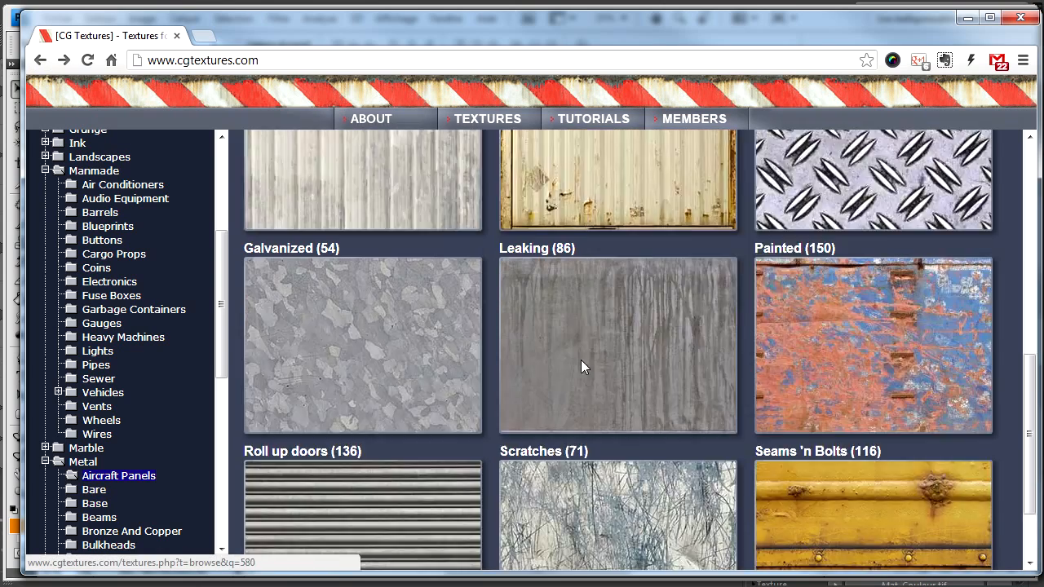
In Seams 'n Bolts, Fasteners, choose the riveted rectangular panel texture and download the small 1024x685 version of Image 2
left_click(858, 397)
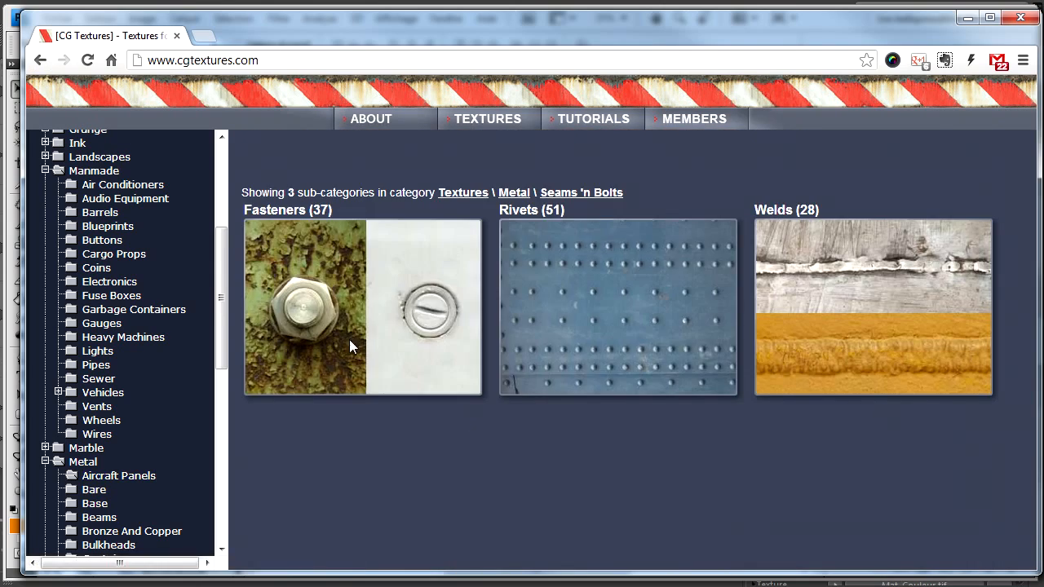
left_click(388, 306)
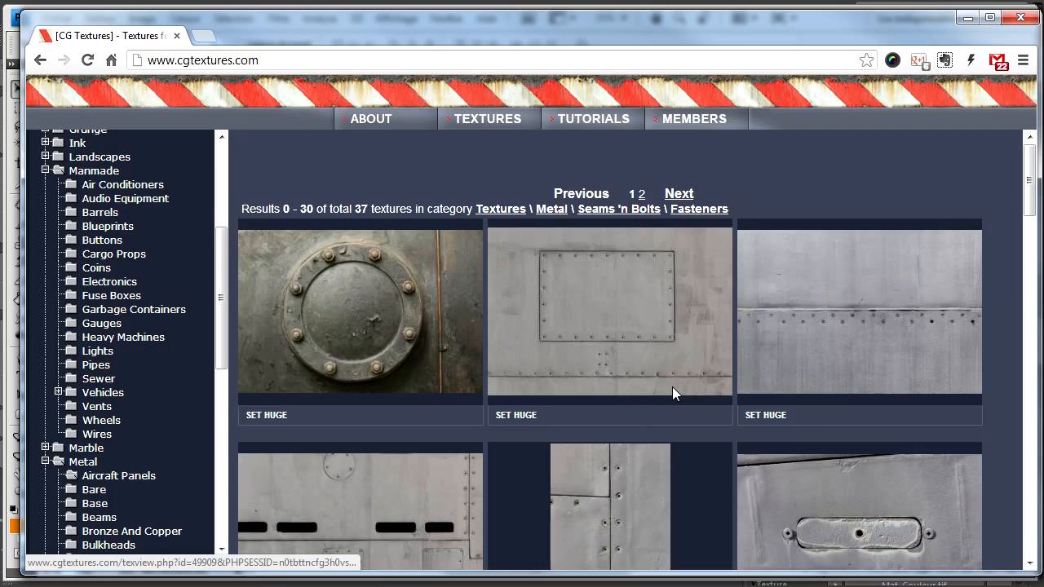
left_click(570, 298)
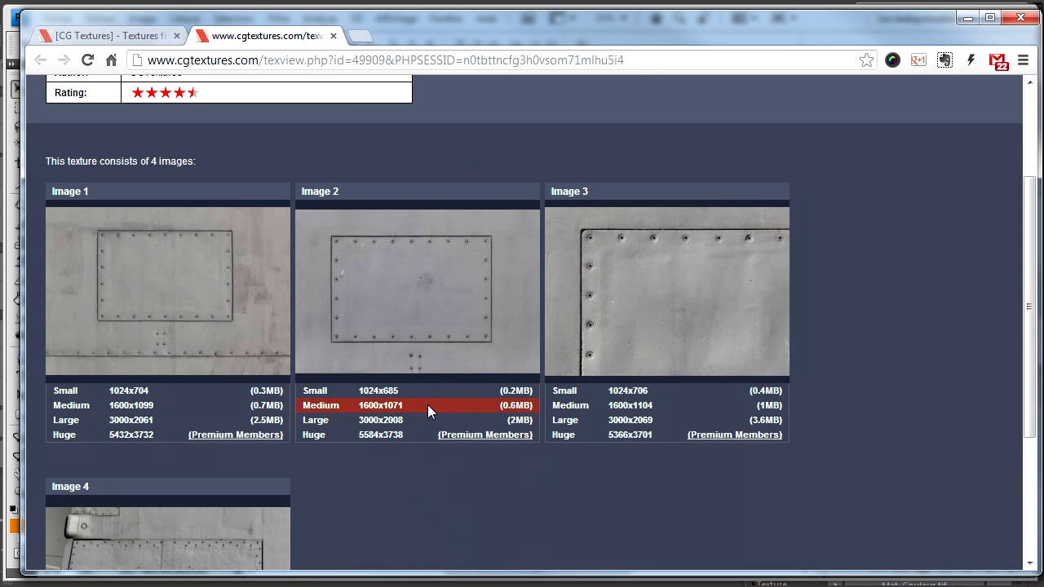
left_click(392, 393)
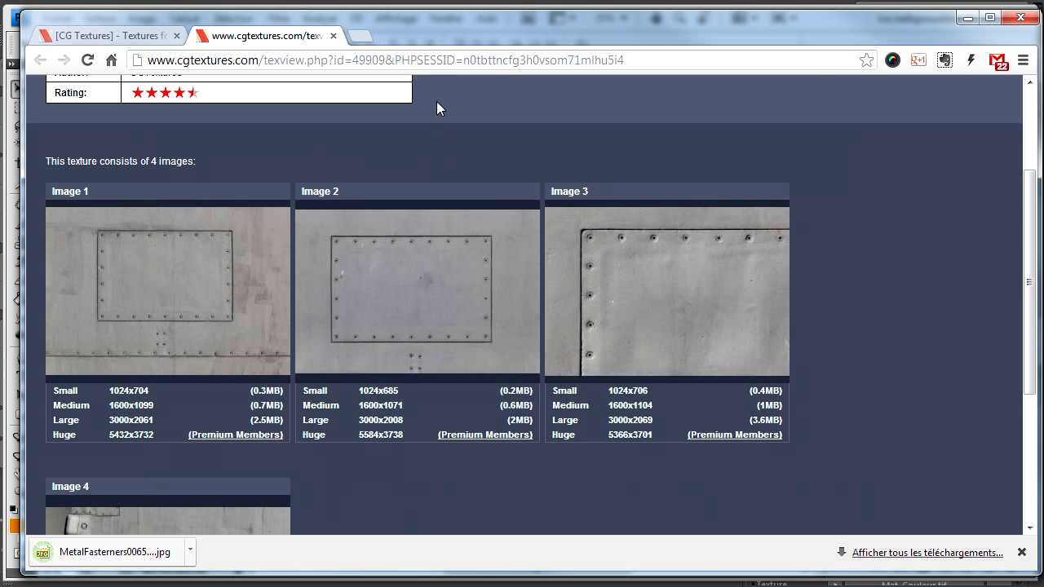
Switch to Photoshop with the downloaded MetalFasterners0065_2_S.jpg, float its window and enlarge it to show the whole riveted panel at 100%
left_click(455, 8)
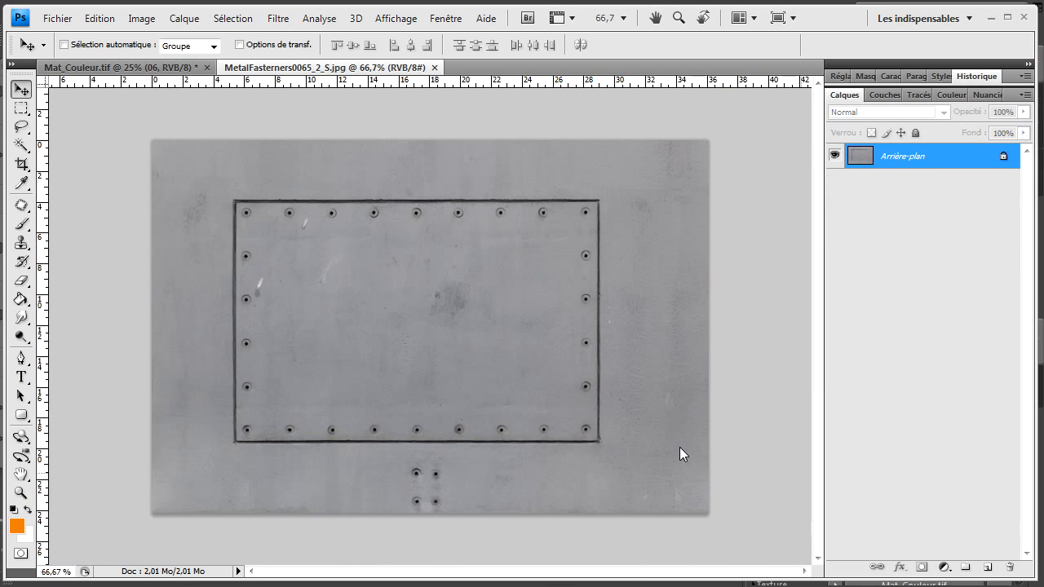
left_click_drag(259, 70, 424, 115)
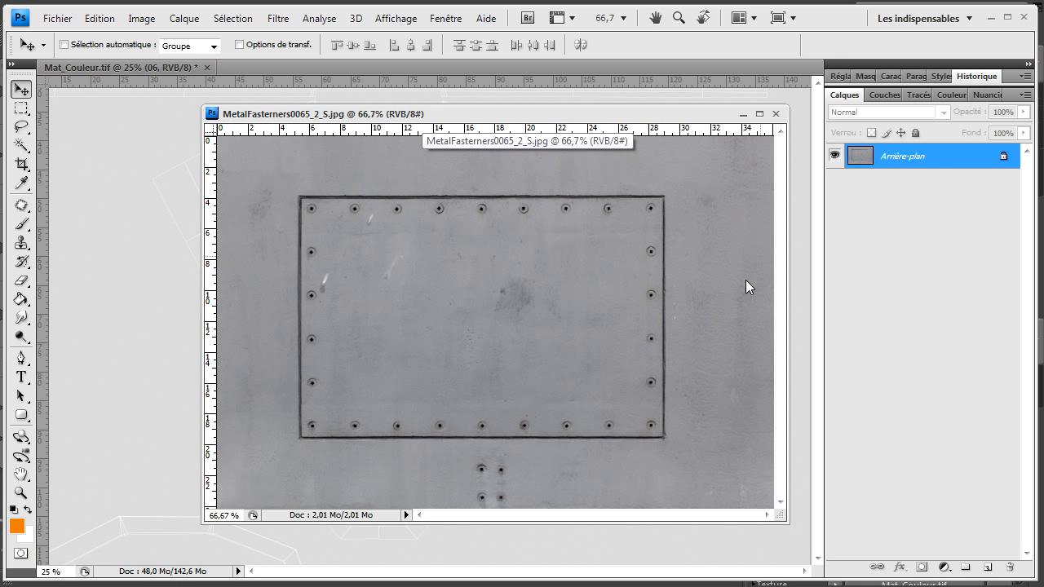
left_click(21, 108)
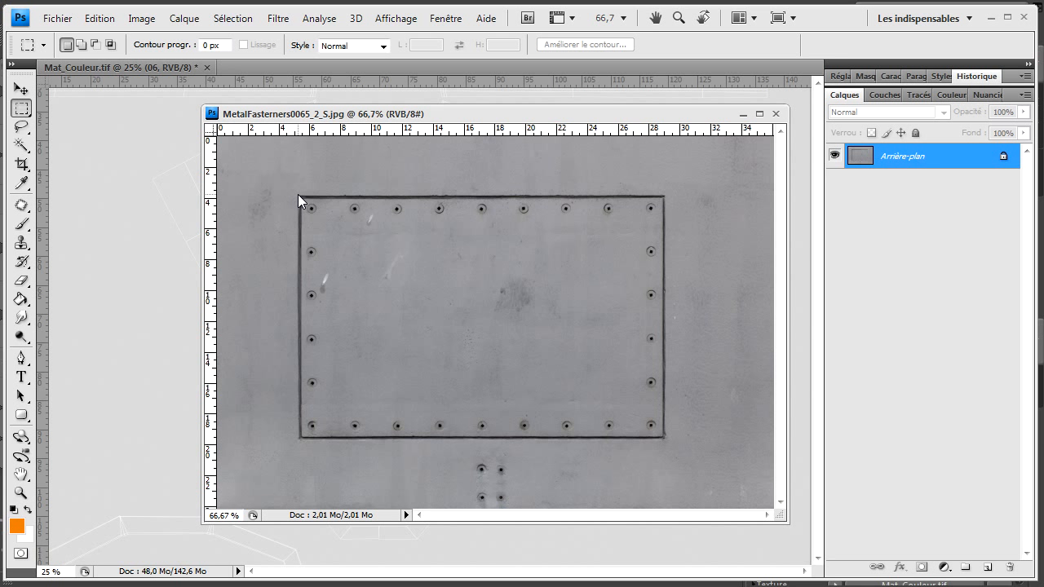
key("ctrl+plus")
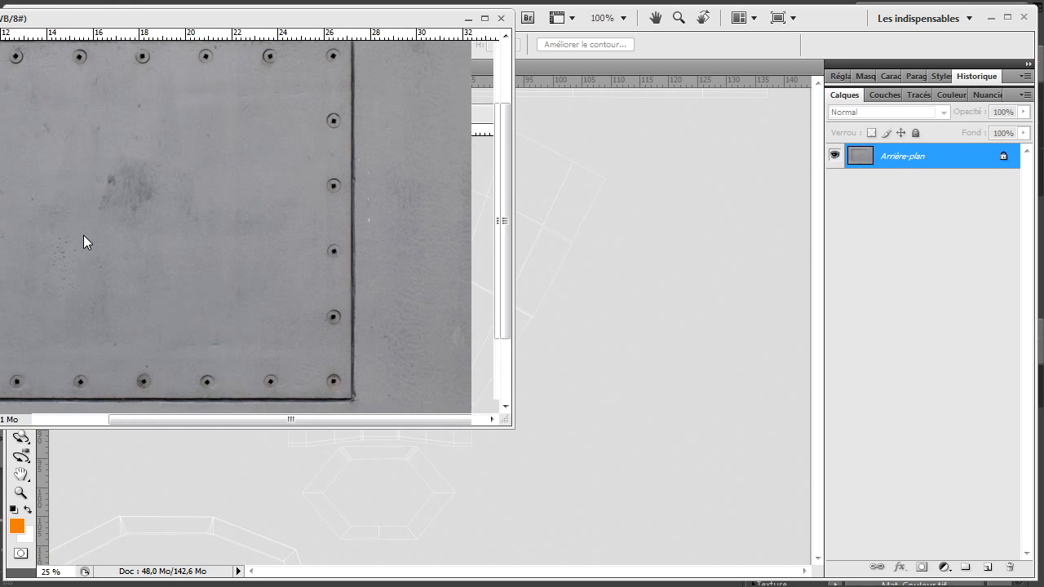
left_click_drag(84, 237, 149, 226)
left_click_drag(70, 16, 249, 111)
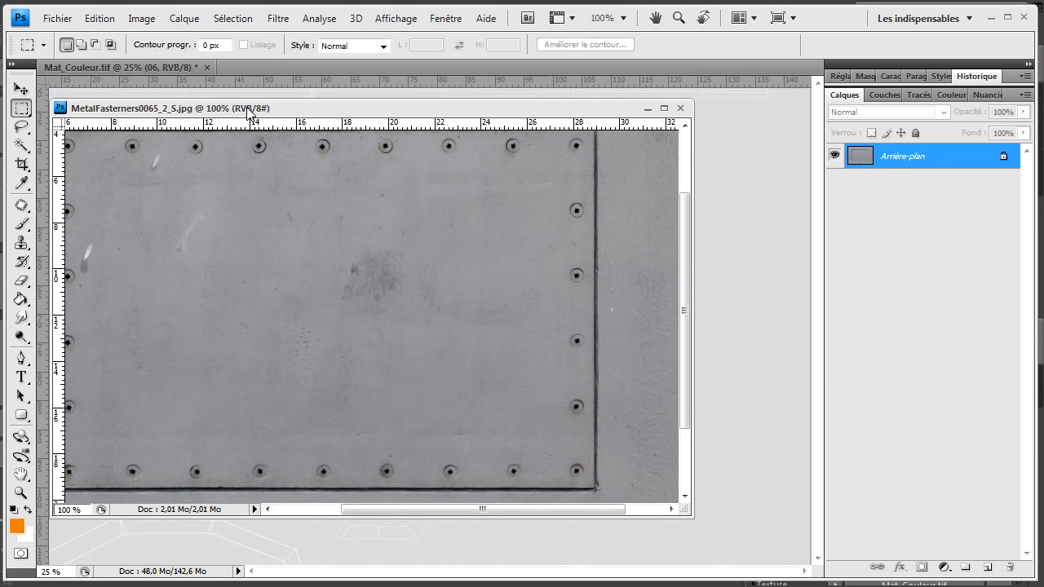
left_click_drag(691, 516, 941, 544)
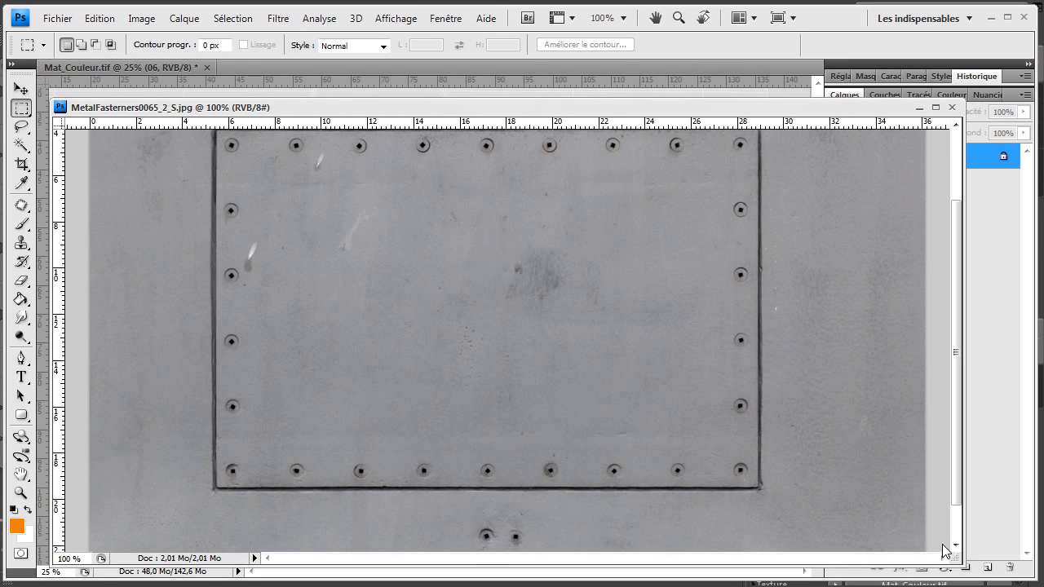
left_click_drag(955, 375, 955, 362)
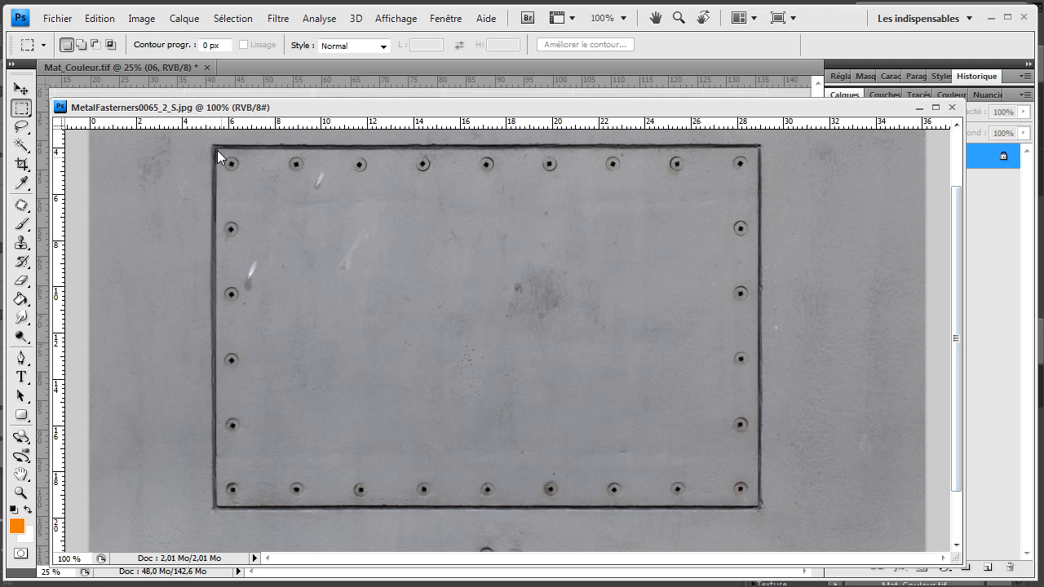
Copy the riveted panel, selected along its dark outline, onto a new layer above the 06 text in Mat_Couleur.tif and close the source image
left_click_drag(212, 144, 759, 509)
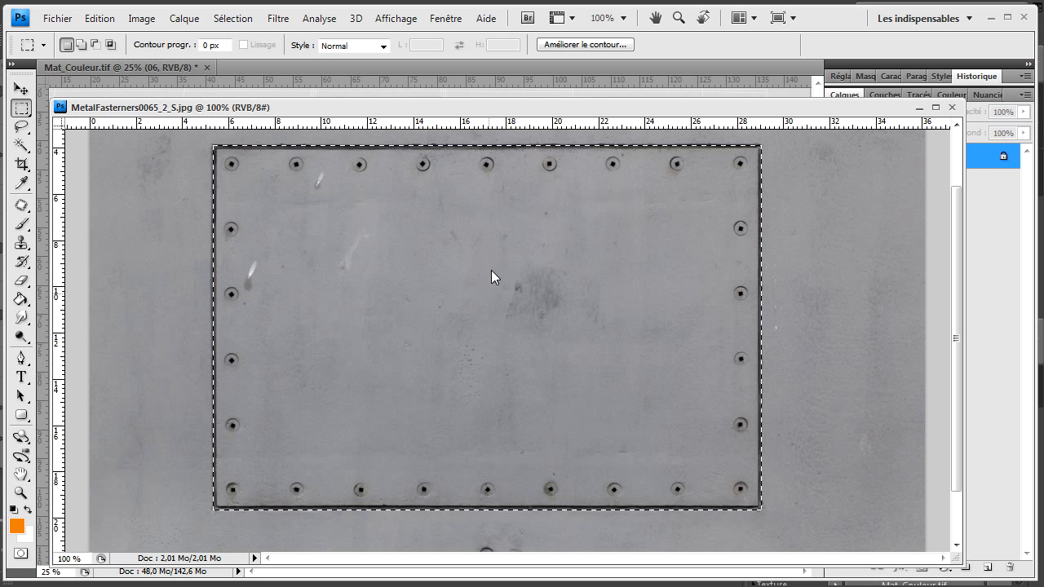
key("ctrl+w")
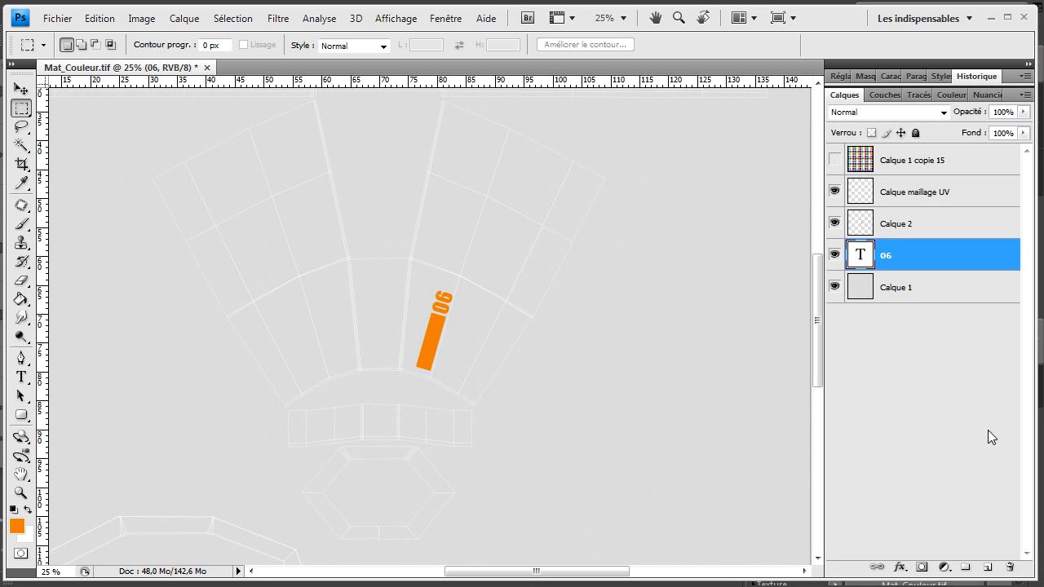
left_click(987, 566)
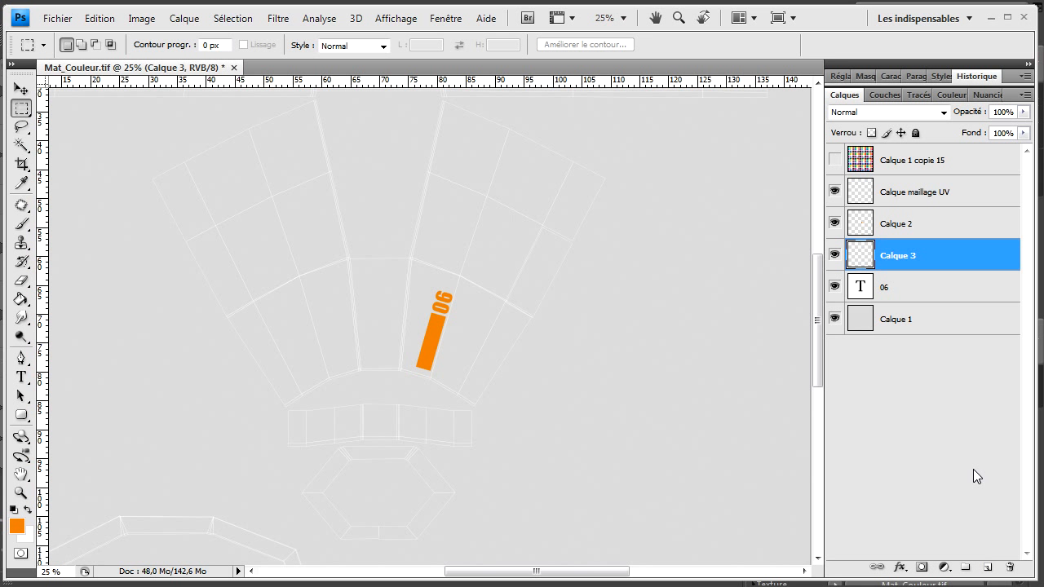
key("ctrl+v")
key("v")
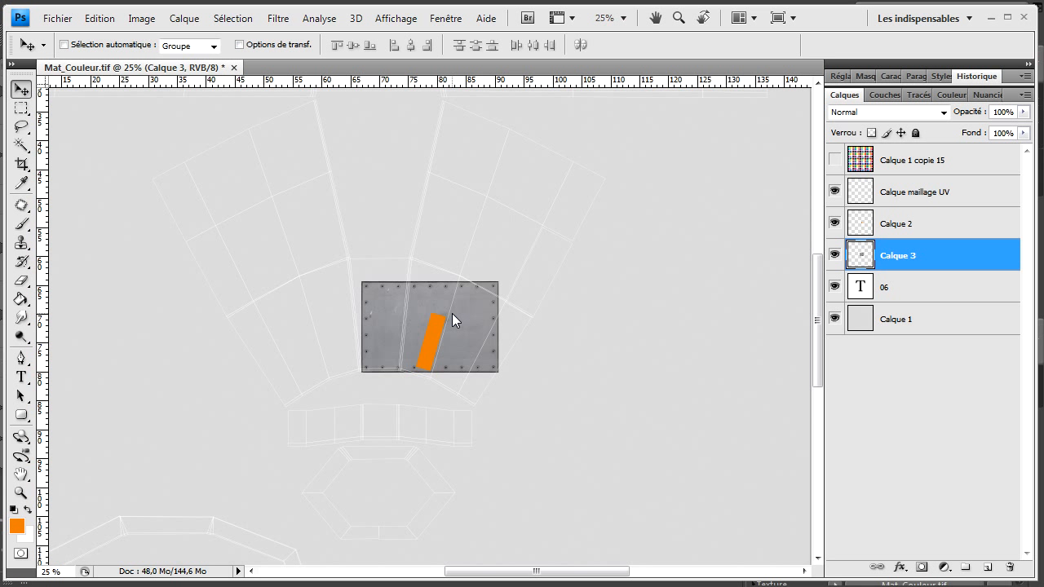
Duplicate the pasted riveted panel layer and hide the original Calque 3
right_click(900, 258)
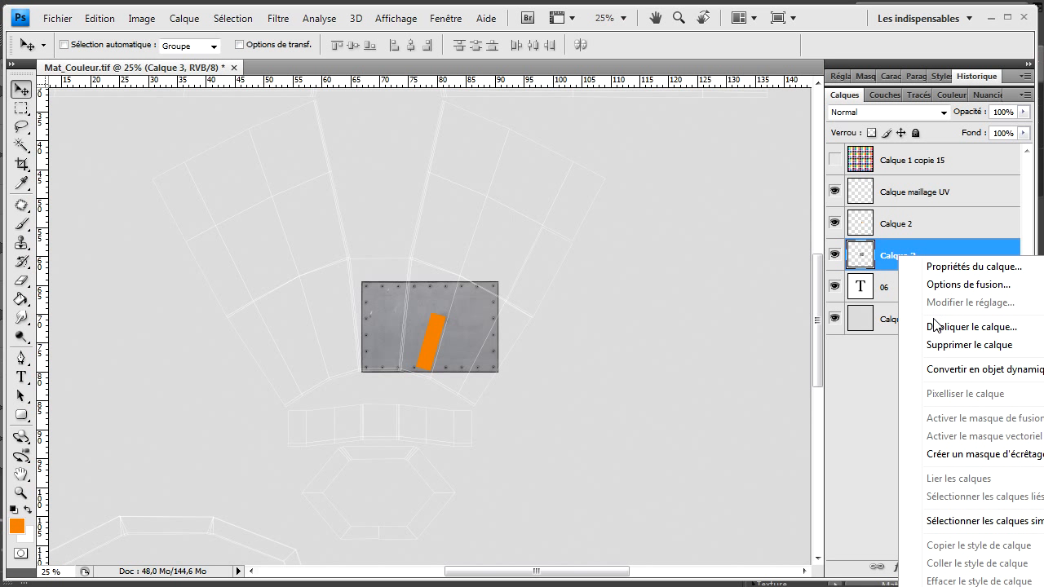
left_click(885, 326)
left_click(916, 378)
left_click(834, 286)
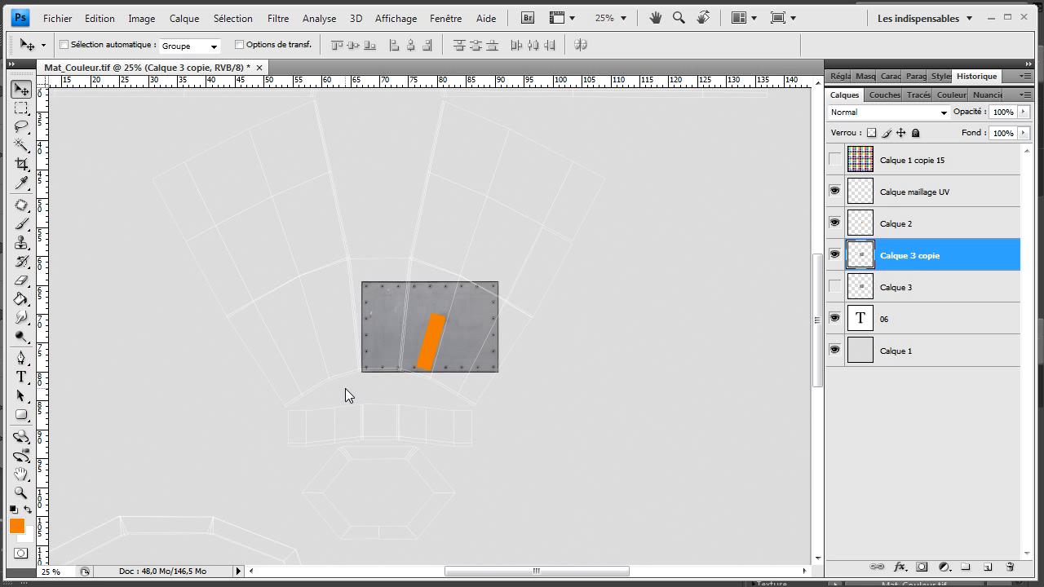
Scale the duplicated riveted panel proportionally to about 17.8% and place it just below the upper edge of the central mesh section beside the 06
key("ctrl+t")
scroll(379, 365, "up", 2)
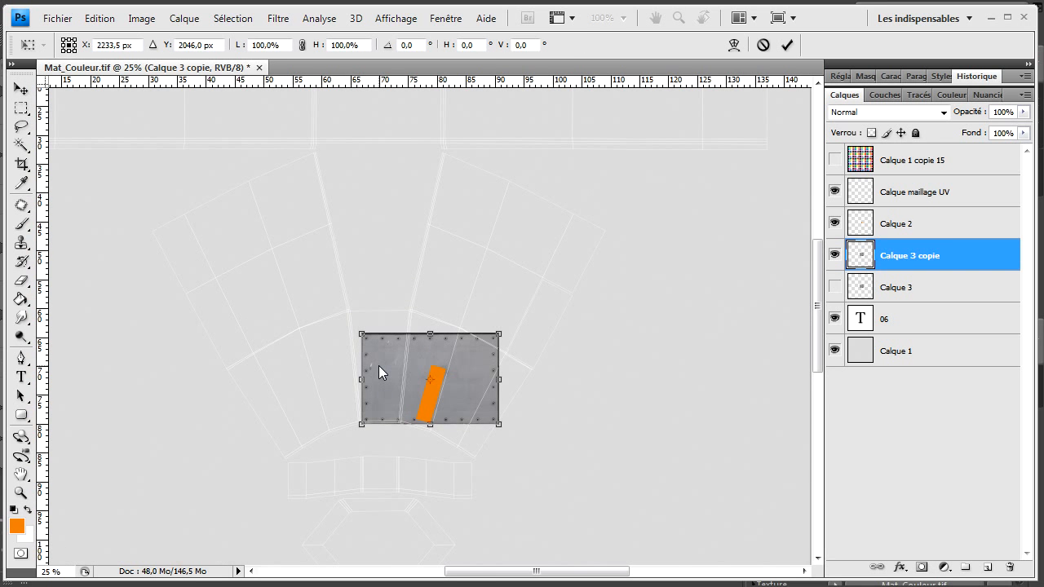
key("ctrl+plus")
key("ctrl+plus")
key("ctrl+plus")
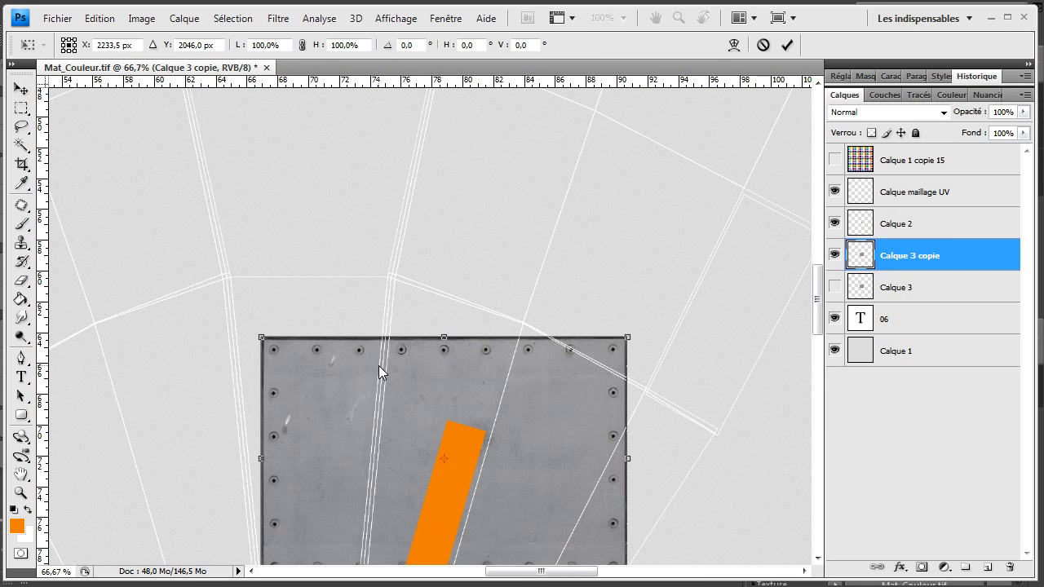
left_click_drag(620, 339, 356, 305)
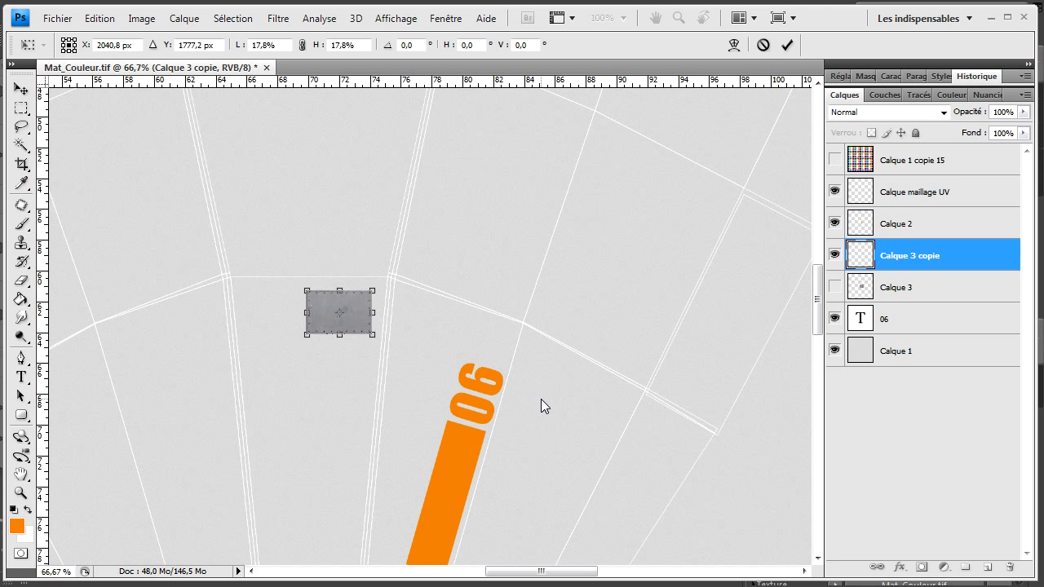
left_click(785, 46)
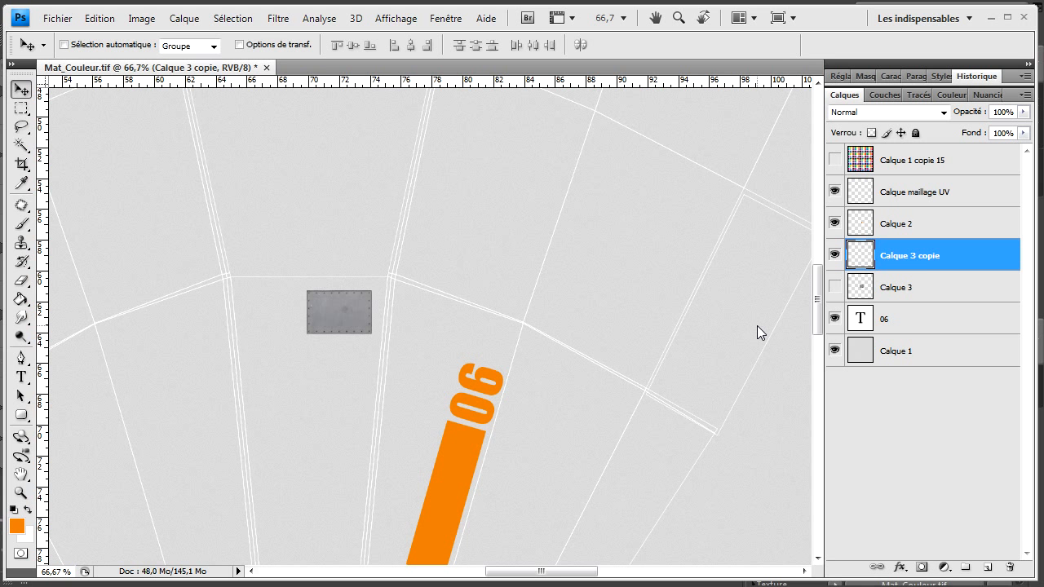
Try the Couleur plus claire and Incrustation blend modes on the Calque 3 copie riveted panel, and test its opacity at about 49%
left_click(943, 113)
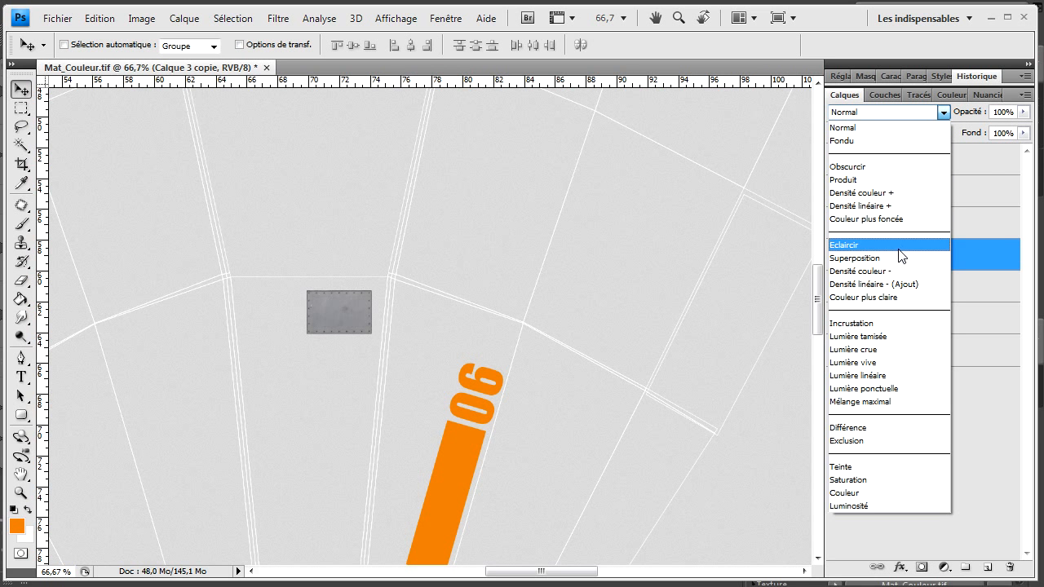
left_click(890, 321)
key("Up")
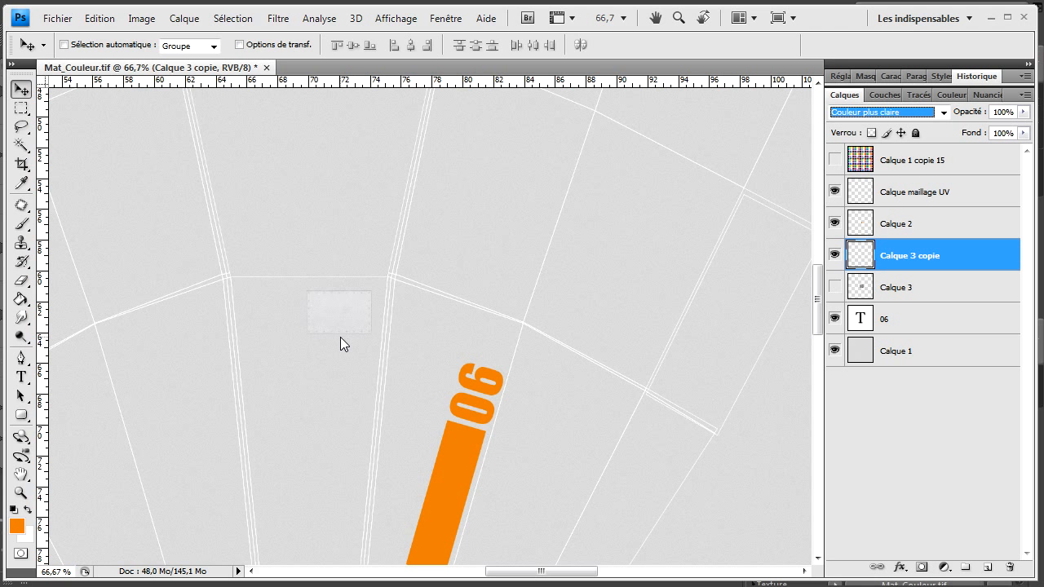
key("Up")
key("Down")
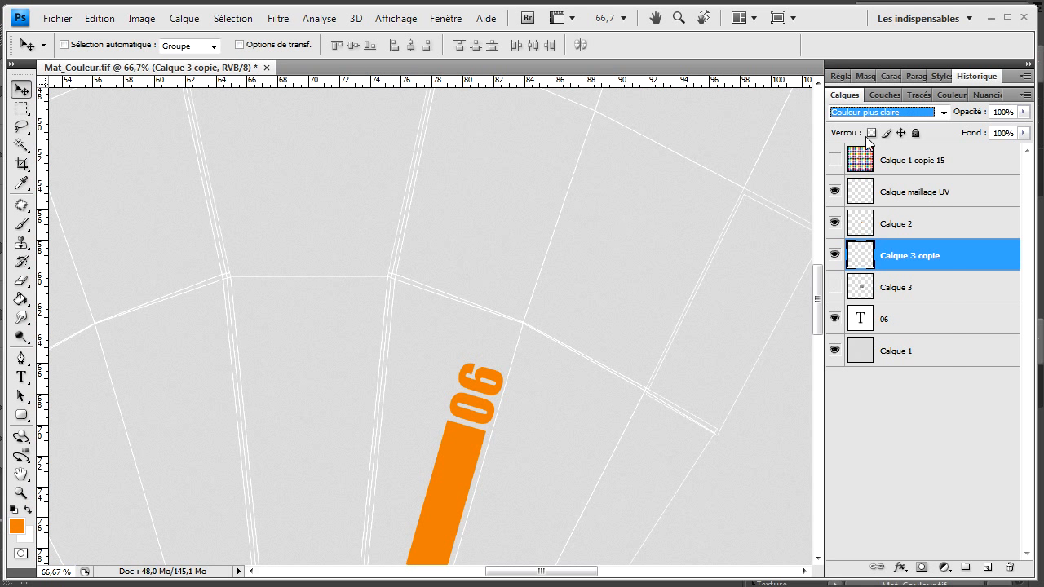
left_click(880, 108)
left_click(888, 323)
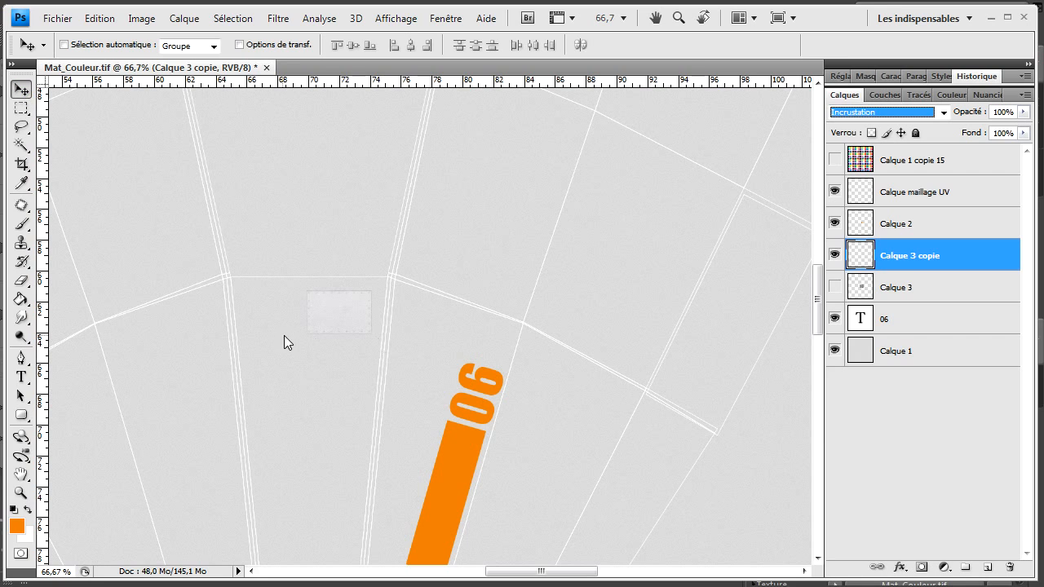
left_click(312, 354)
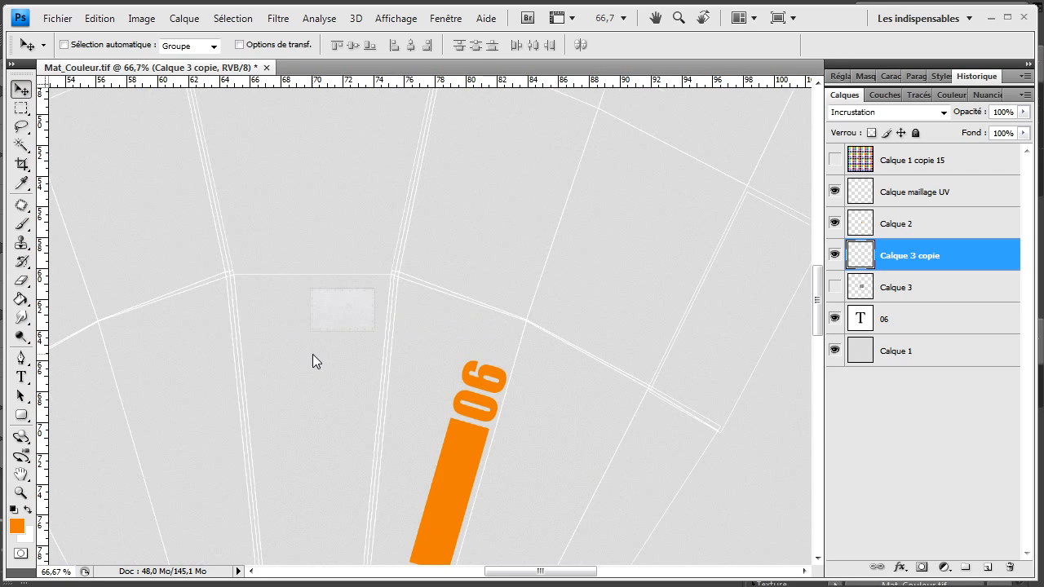
key("ctrl+plus")
key("ctrl+plus")
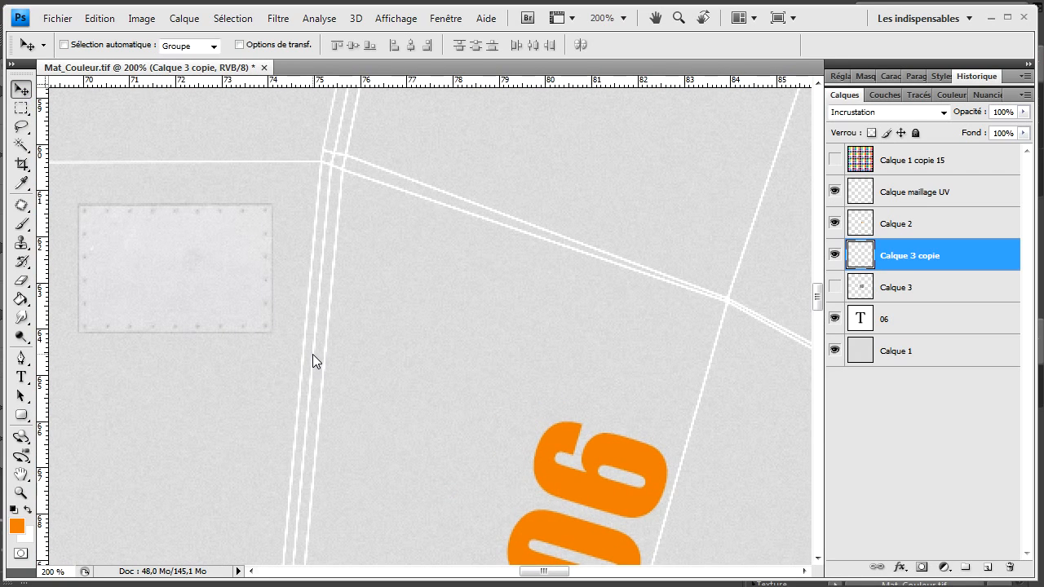
left_click(1023, 112)
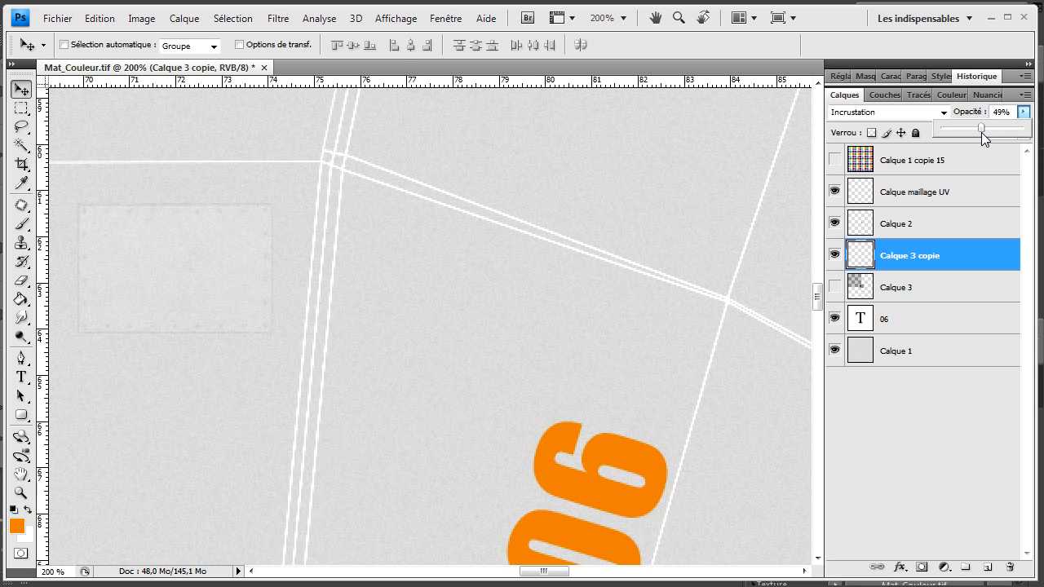
left_click_drag(984, 132, 1028, 128)
Set the Calque 3 copie riveted panel's blend mode to Lumière crue and its opacity to about 62%
left_click(939, 113)
left_click(938, 168)
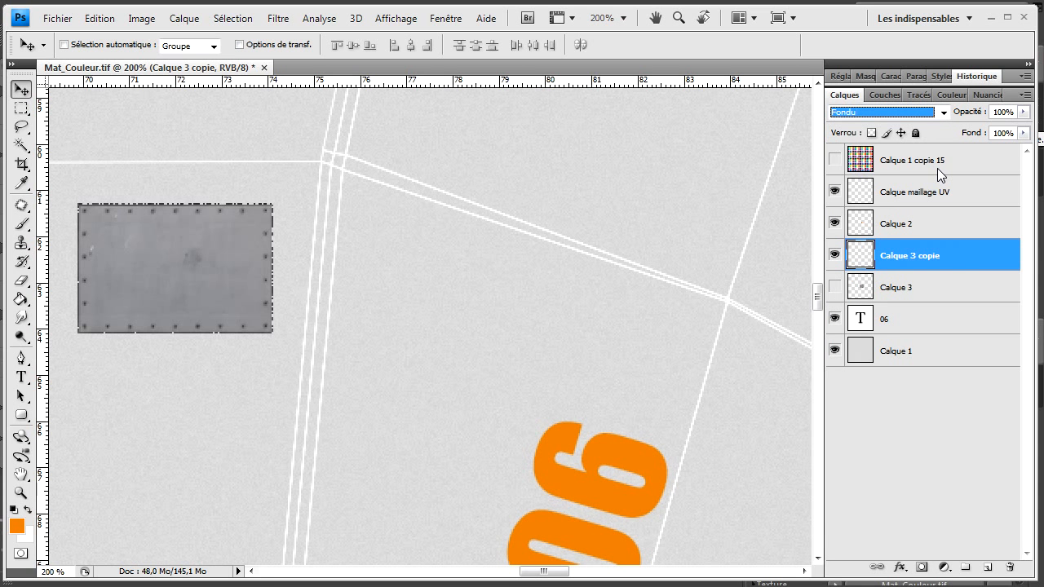
key("Down")
key("Down")
key("Down")
key("Down")
key("Down")
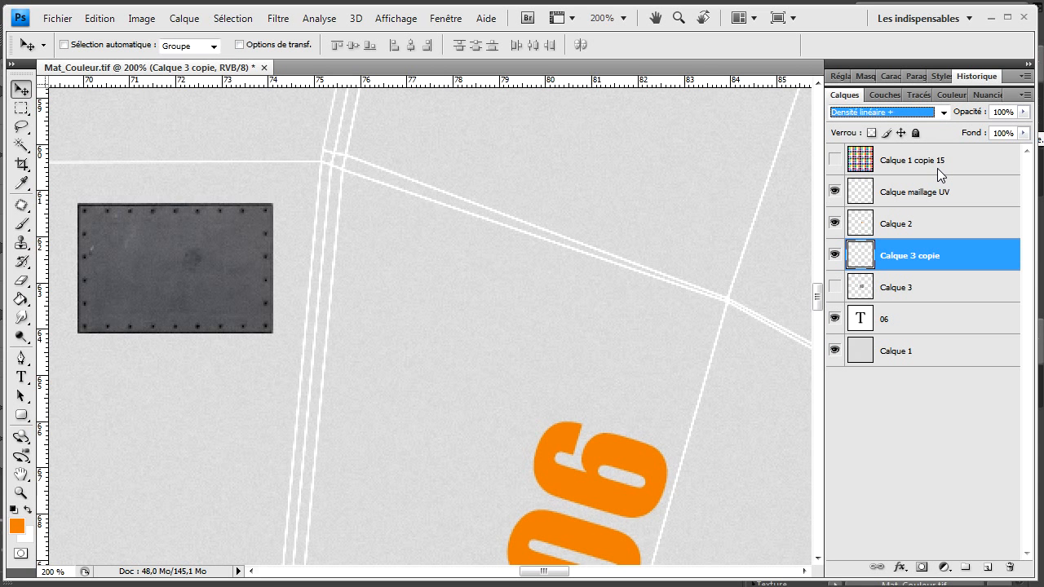
key("Down")
key("Down")
key("Down")
key("Down")
key("Down")
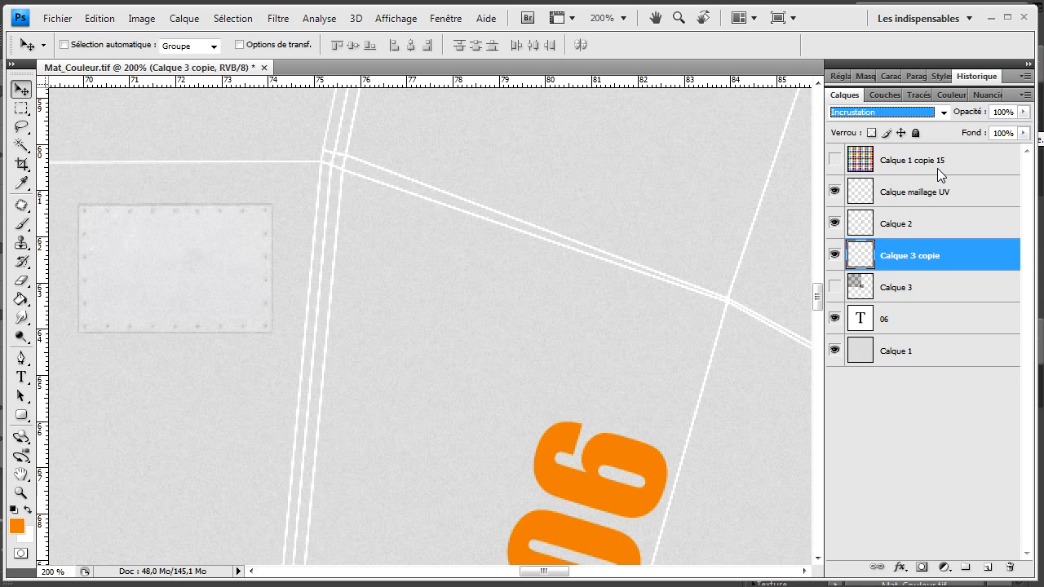
key("Down")
key("Down")
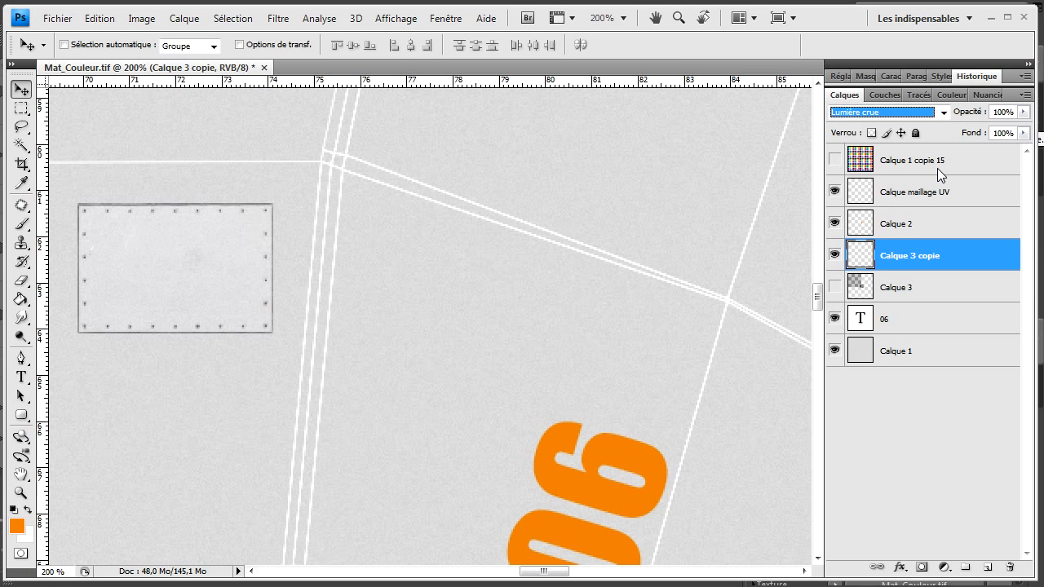
left_click(1023, 112)
left_click_drag(992, 130, 988, 130)
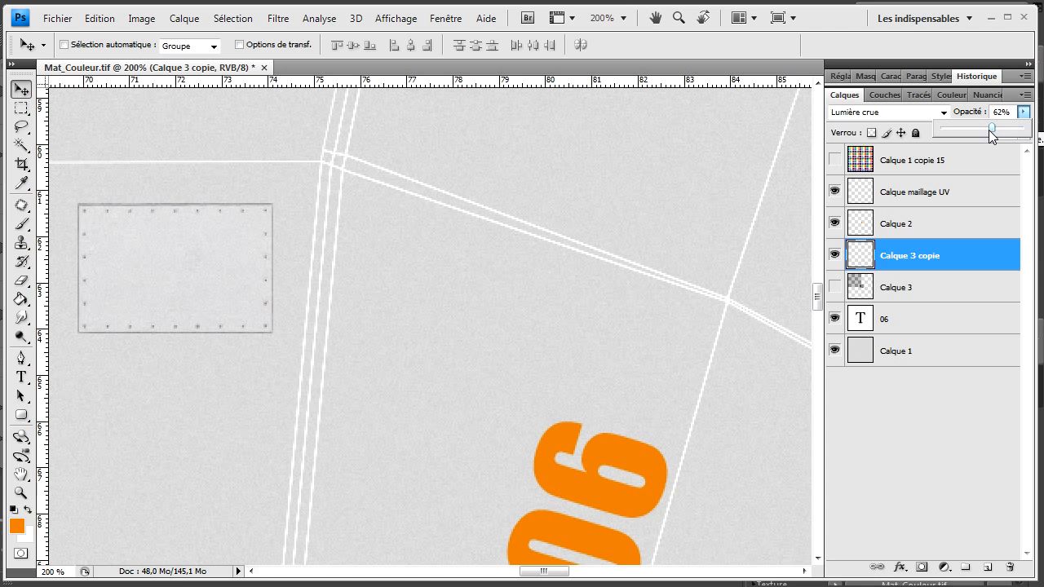
left_click(944, 404)
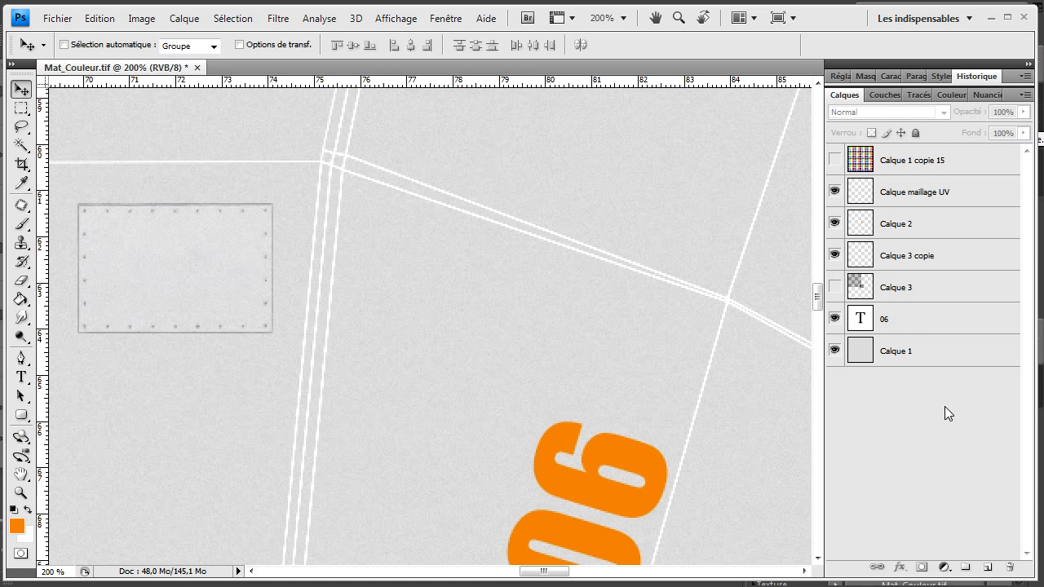
Try the Incrustation and Lumière vive blend modes on the orange stripe layer Calque 2
left_click(885, 320)
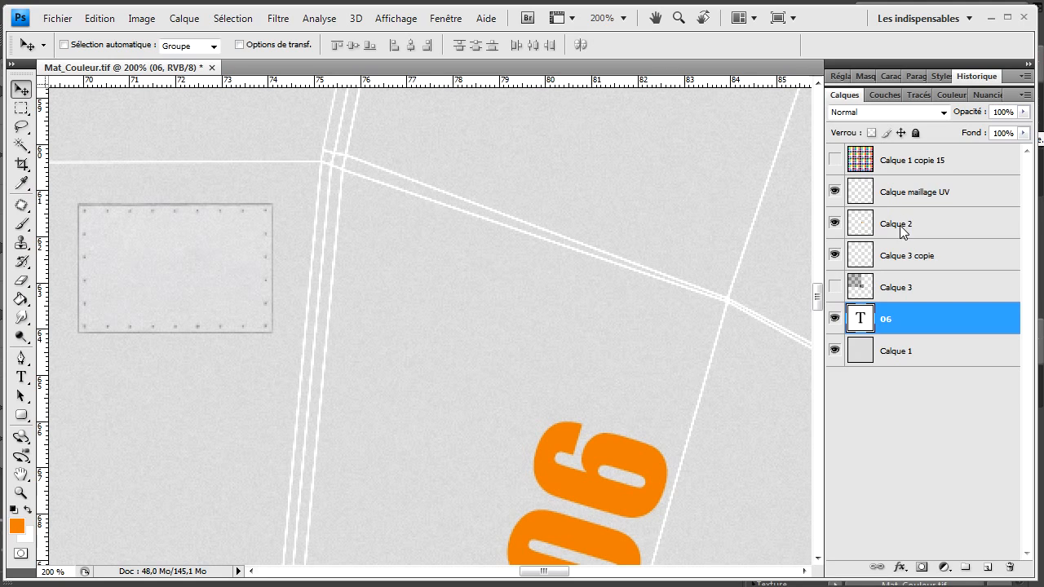
left_click(899, 228)
mouse_move(816, 293)
left_mouse_down()
mouse_move(815, 345)
mouse_move(815, 311)
left_mouse_up()
left_click(836, 224)
left_click(835, 224)
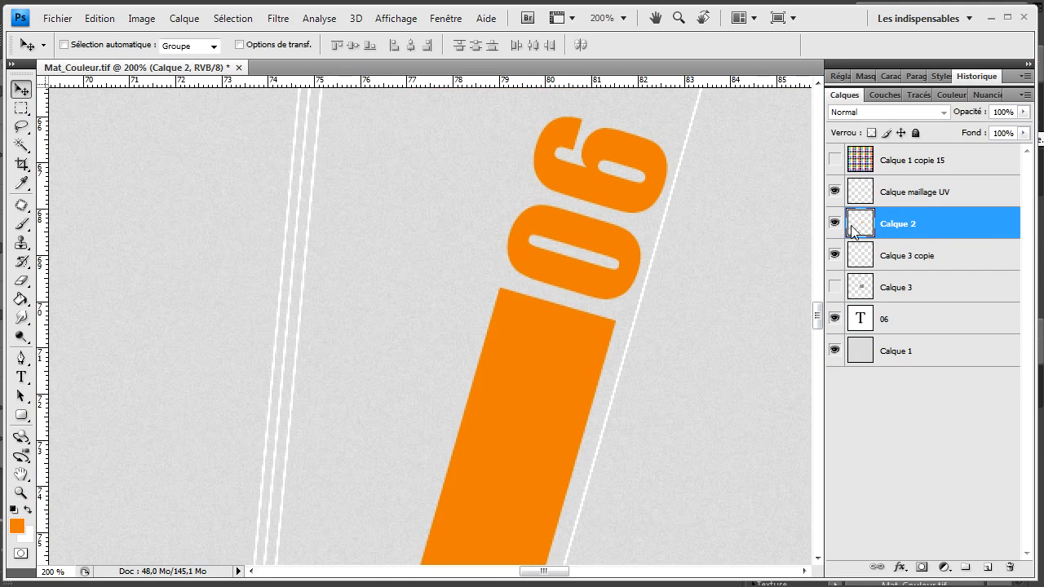
left_click(885, 319, "ctrl")
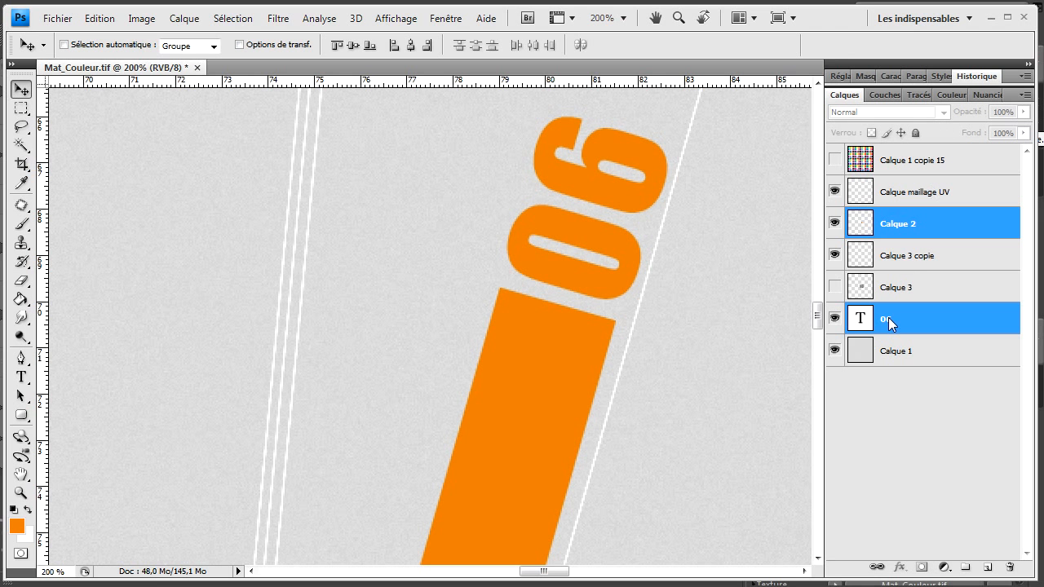
left_click(913, 223, "ctrl")
left_click(912, 230)
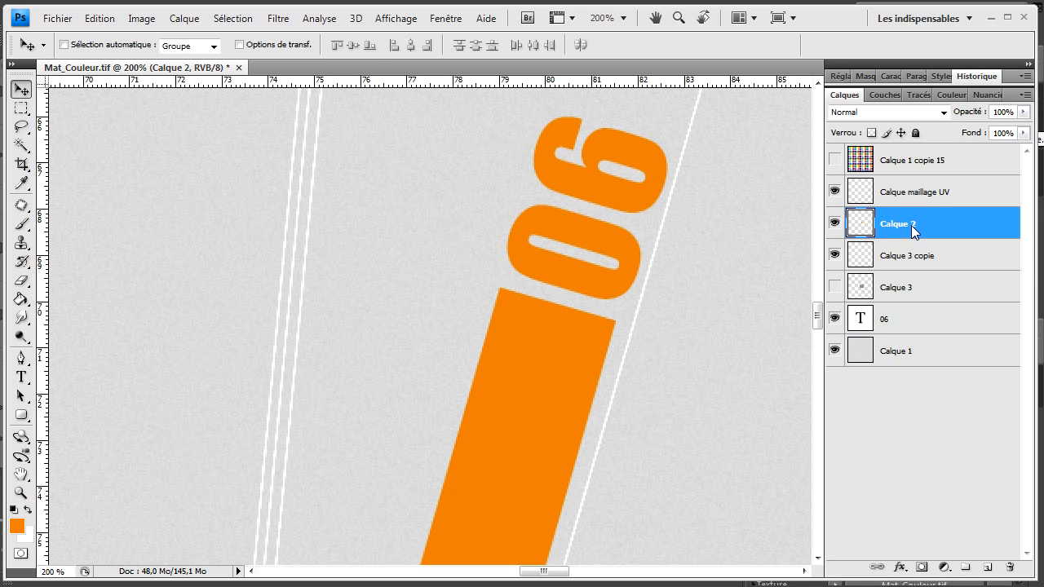
left_click(927, 113)
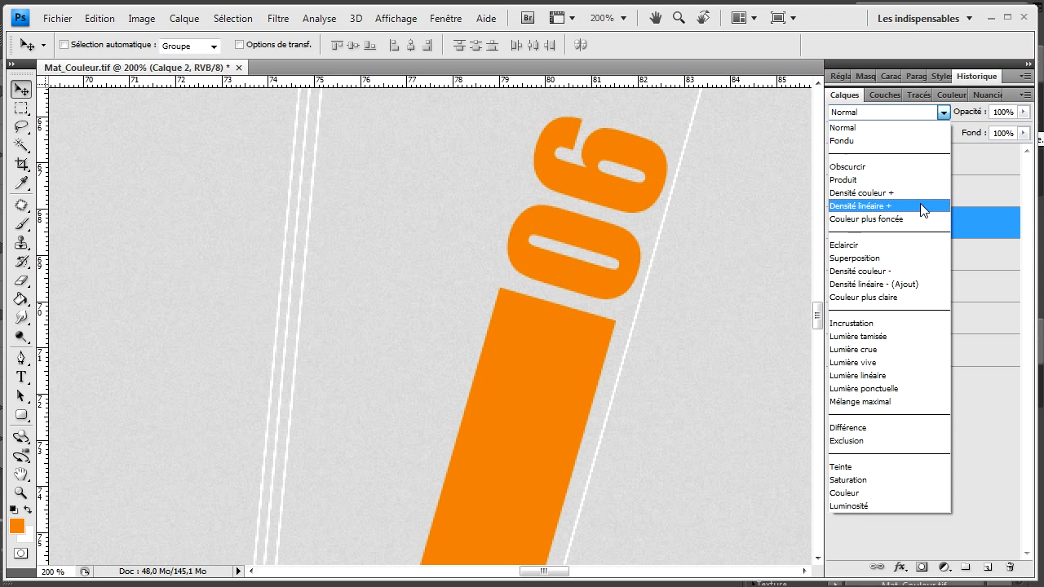
left_click(900, 319)
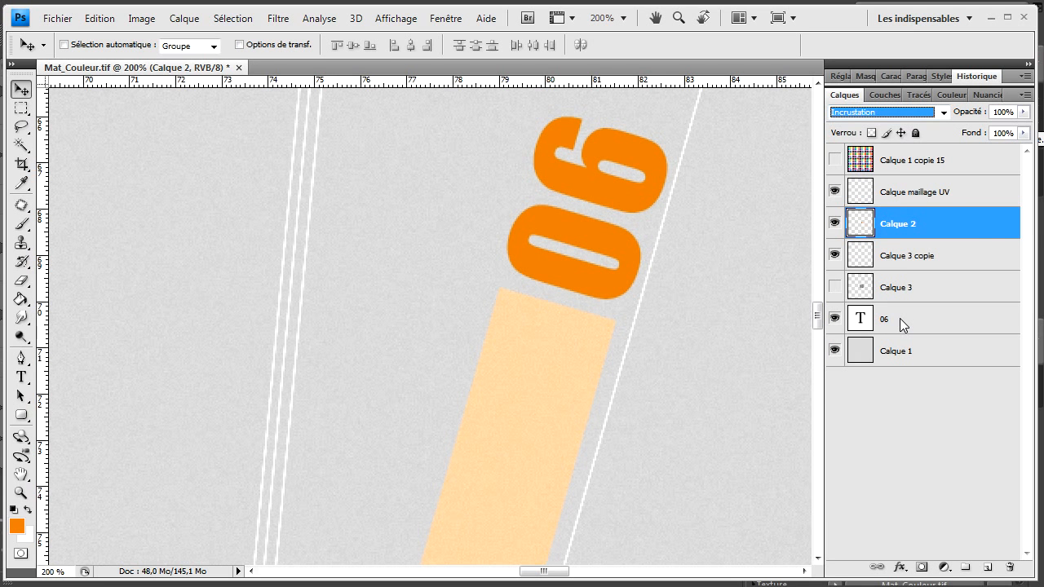
left_click(937, 112)
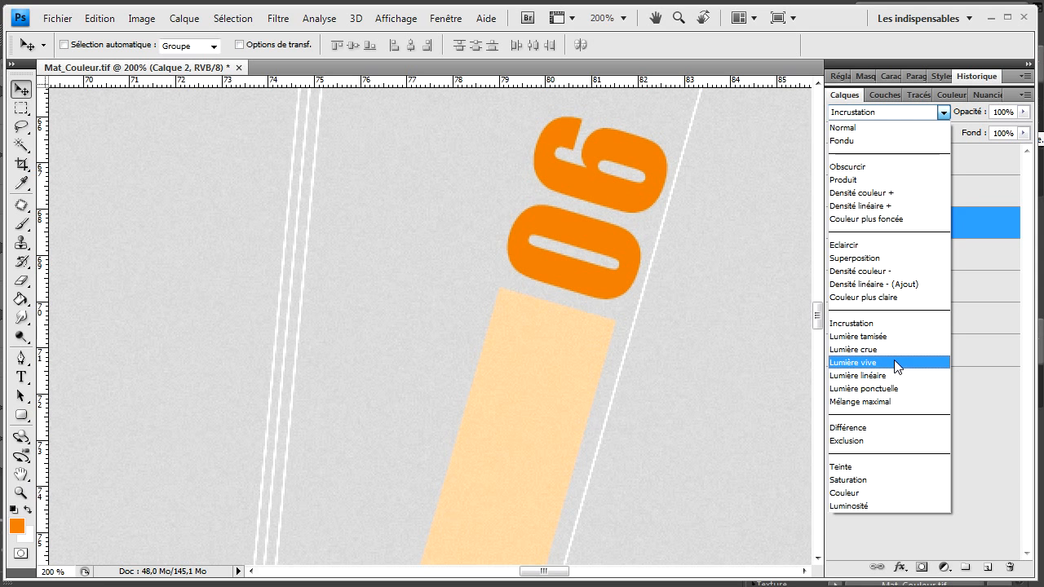
left_click(894, 362)
Set the blend mode of the orange stripe layer Calque 2 to Produit
left_click(918, 113)
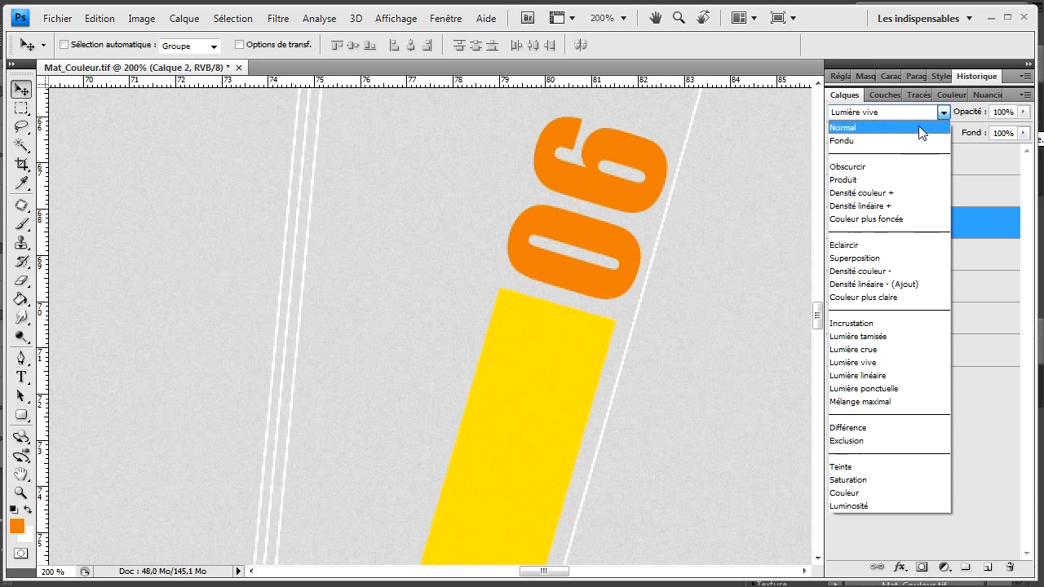
left_click(918, 126)
key("Down")
key("Down")
key("Down")
key("Down")
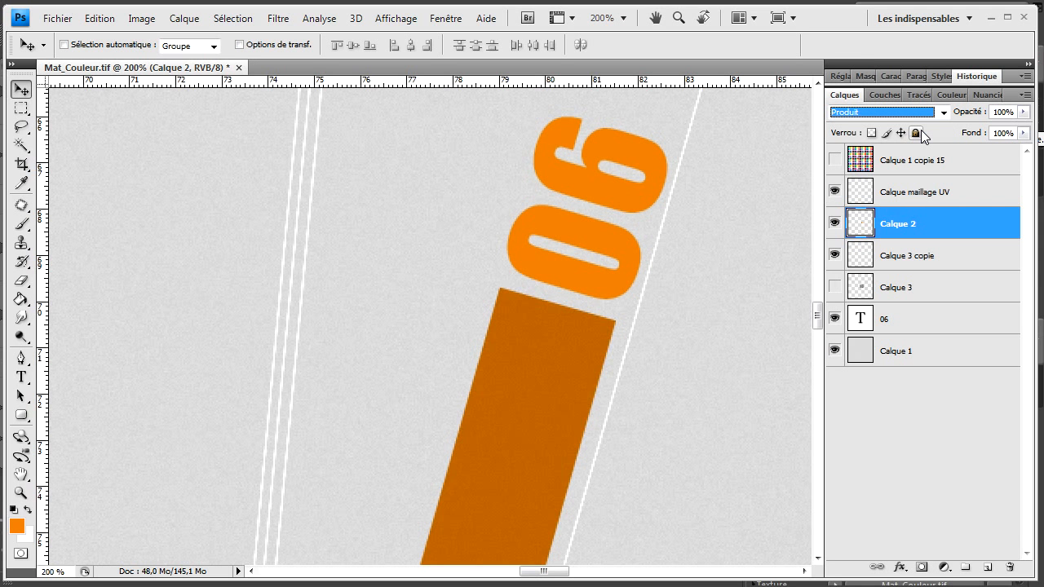
key("Up")
key("Up")
key("Down")
Set the 06 text layer's blend mode to Produit to match the stripe, and deselect the layers
left_click(881, 325)
left_click(927, 116)
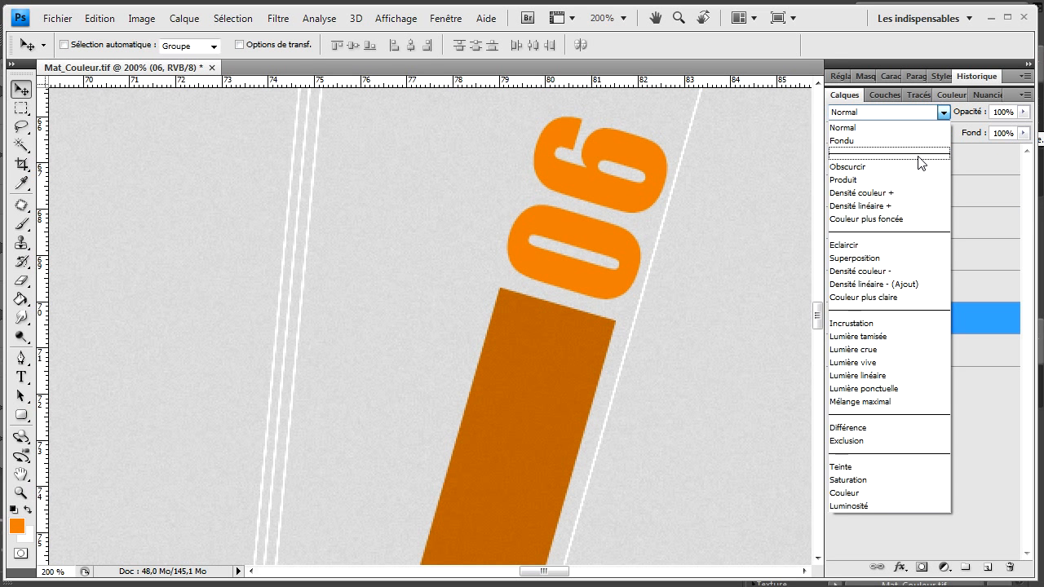
left_click(901, 178)
left_click(940, 439)
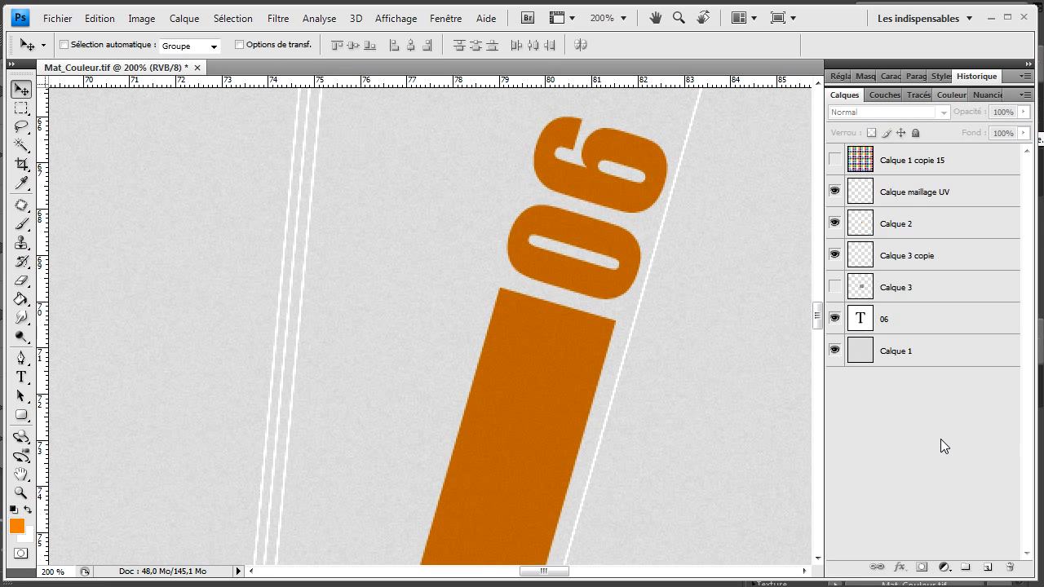
key("ctrl+minus")
key("ctrl+minus")
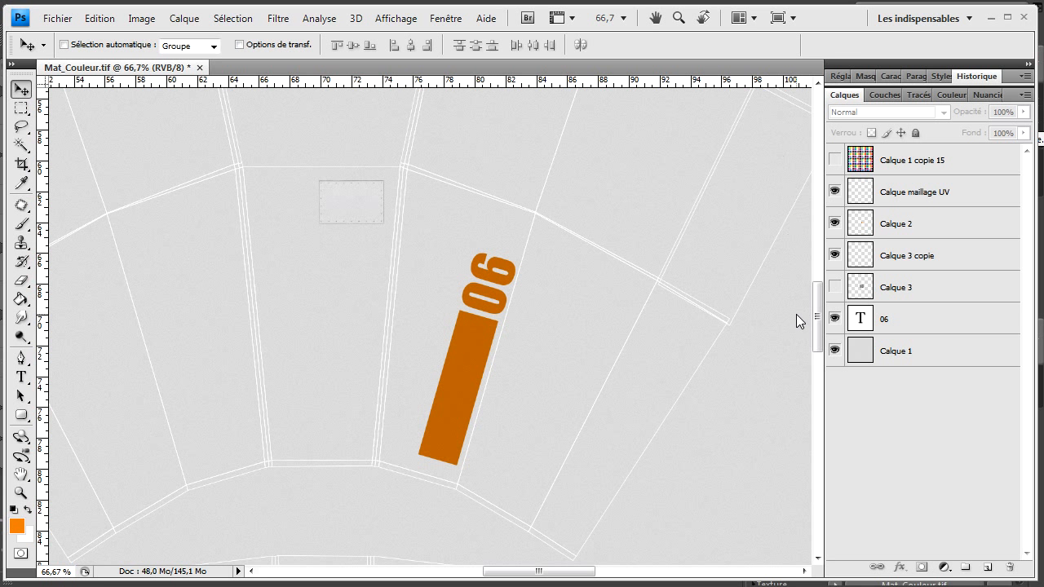
left_click_drag(816, 316, 816, 295)
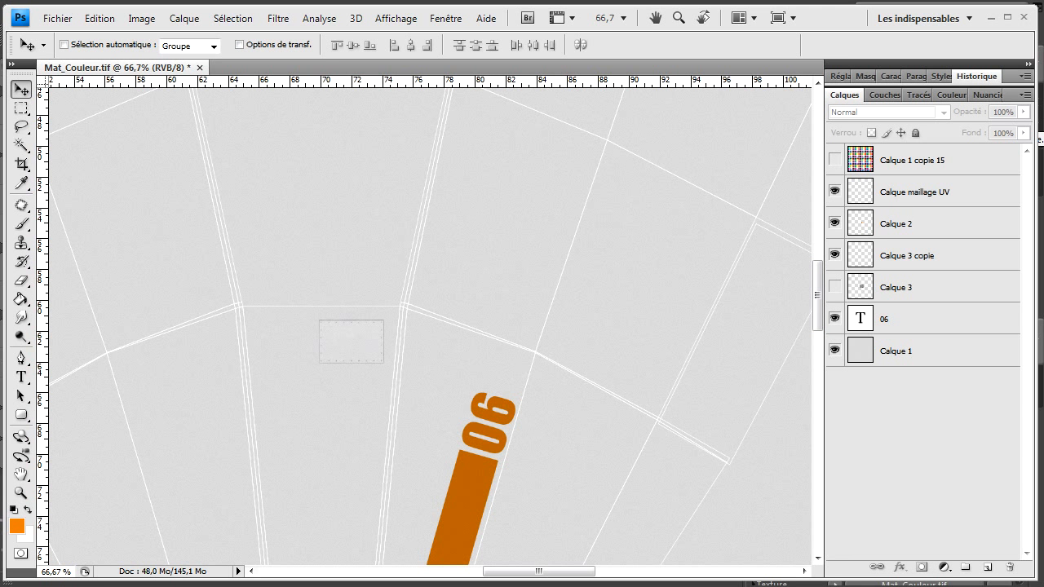
Switch to the Chrome browser and close the MetalFasterners0065 texture page to return to the CG Textures gallery
left_click_drag(1043, 232, 386, 24)
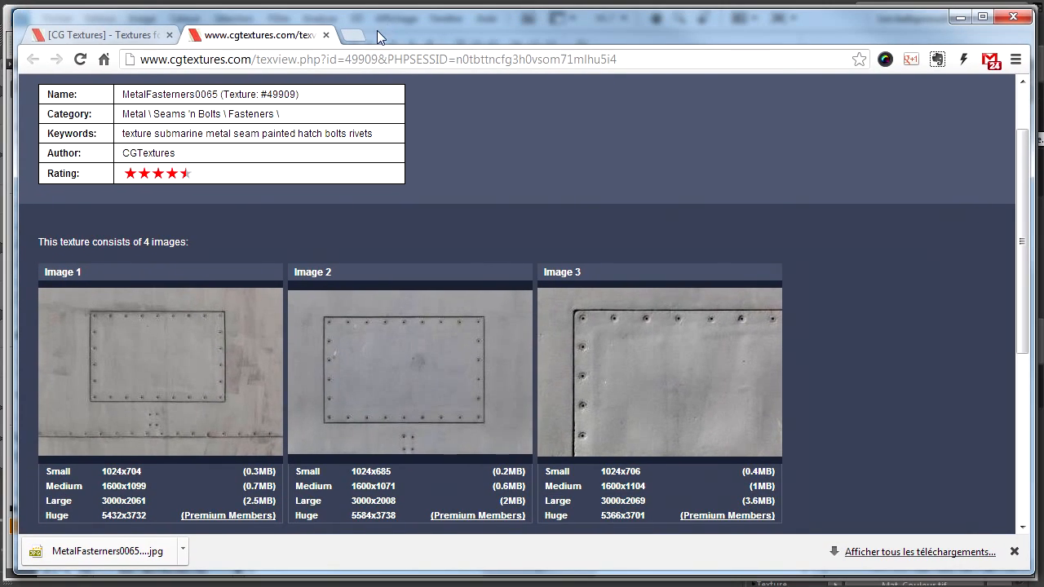
scroll(471, 270, "down", 3)
left_click(326, 35)
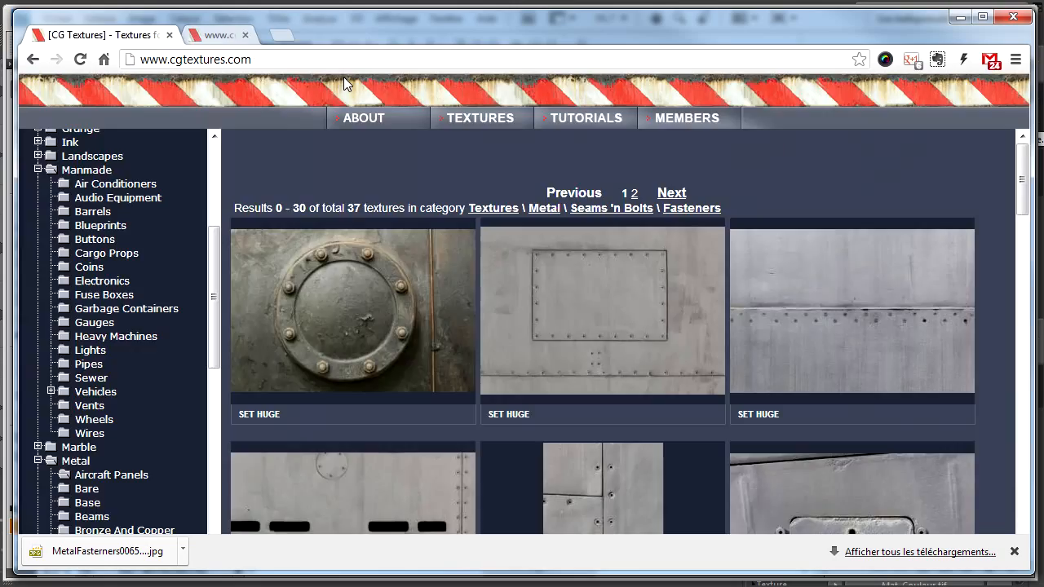
Browse the Fasteners textures, open the page of the round blue hatch MetalFasterners0042 and preview its image
scroll(465, 316, "down", 5)
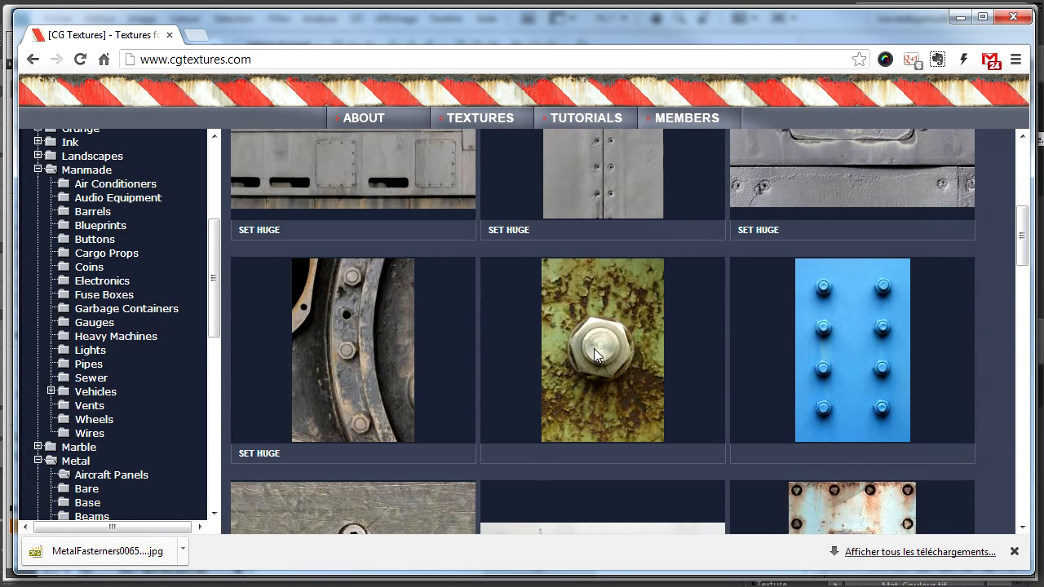
scroll(869, 259, "down", 2)
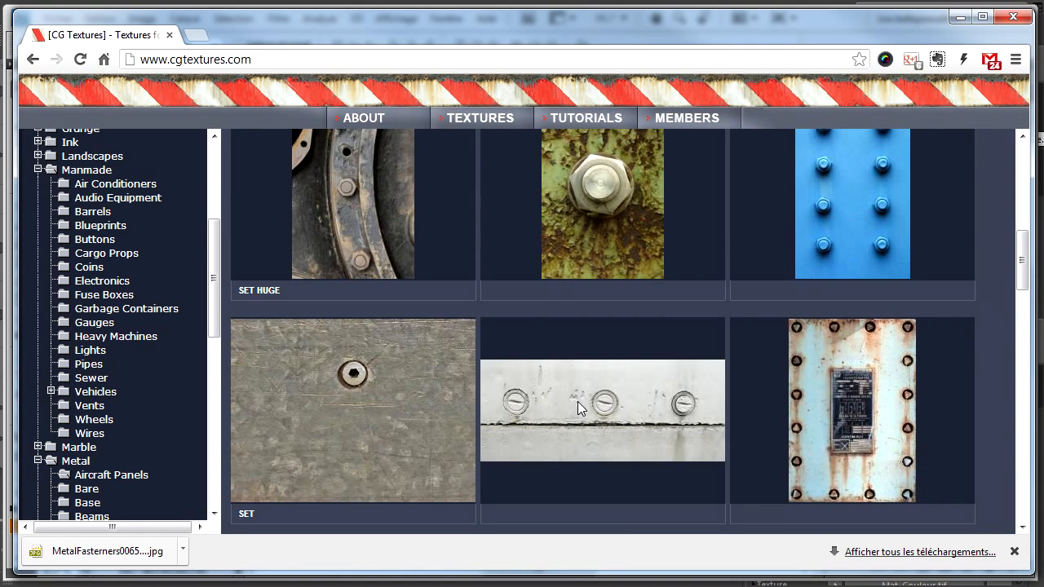
scroll(571, 403, "down", 3)
scroll(582, 309, "up", 2)
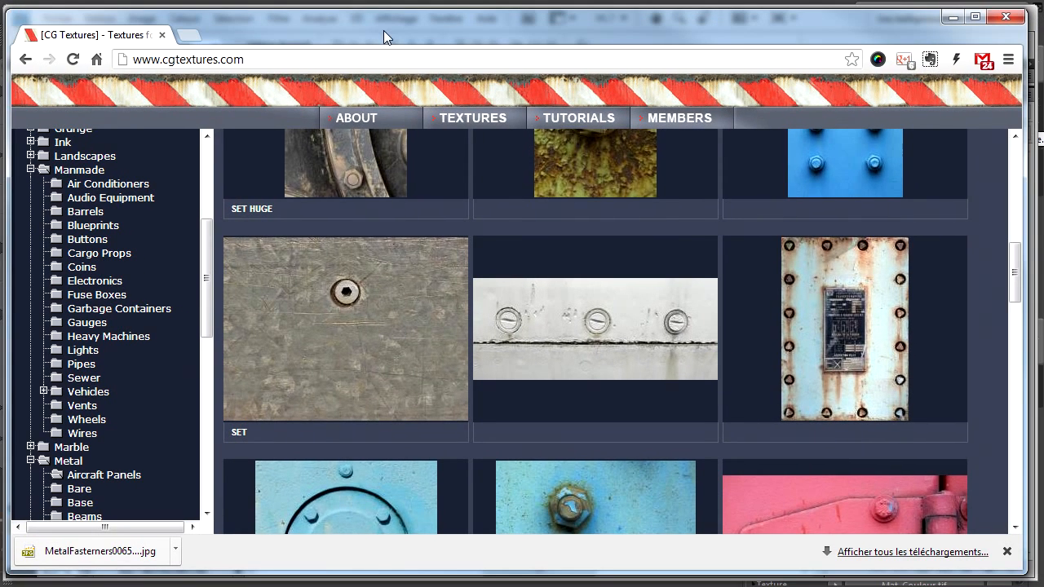
mouse_move(401, 240)
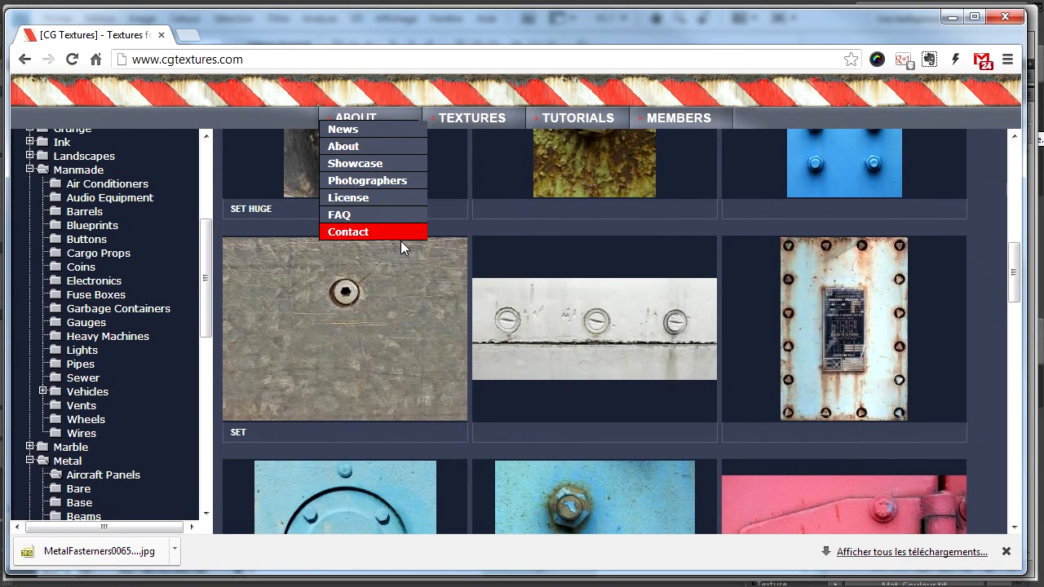
scroll(412, 363, "down", 3)
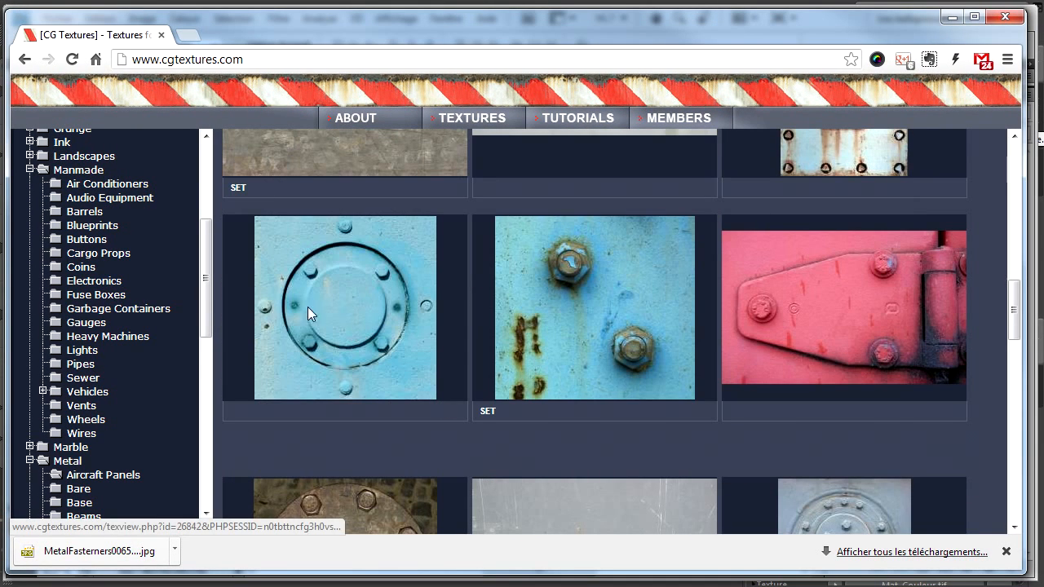
left_click(346, 300)
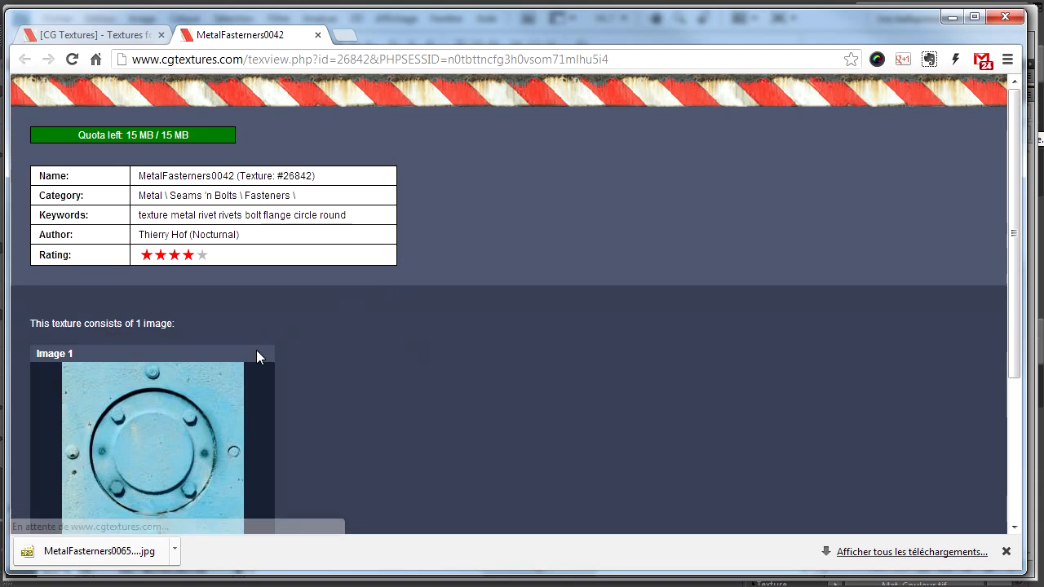
scroll(179, 338, "down", 2)
mouse_move(112, 328)
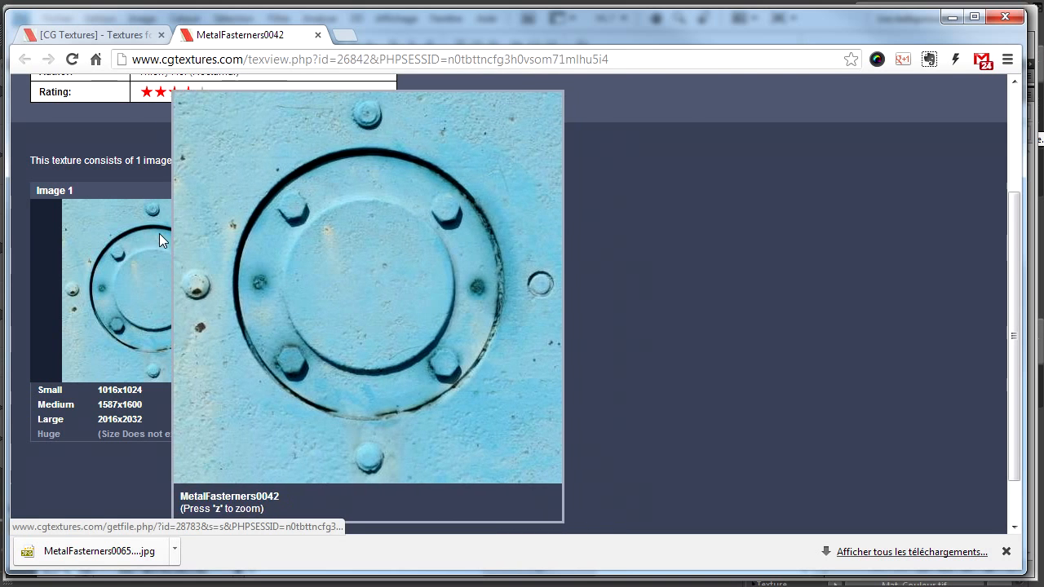
Close the MetalFasterners0042 page and browse the remaining Fasteners textures through the second results page
left_click(317, 34)
scroll(451, 353, "down", 3)
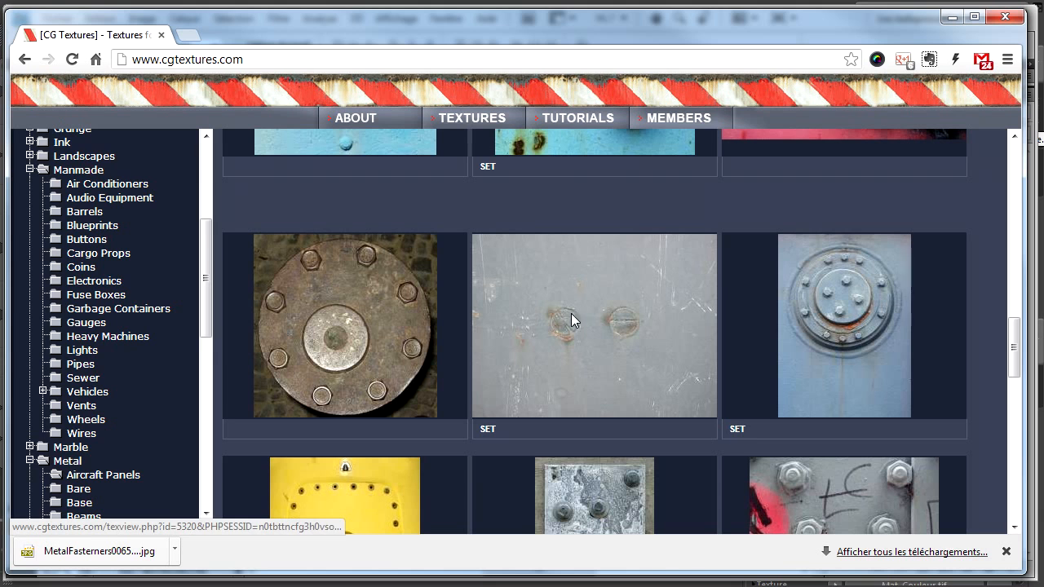
scroll(556, 326, "down", 4)
scroll(548, 342, "down", 5)
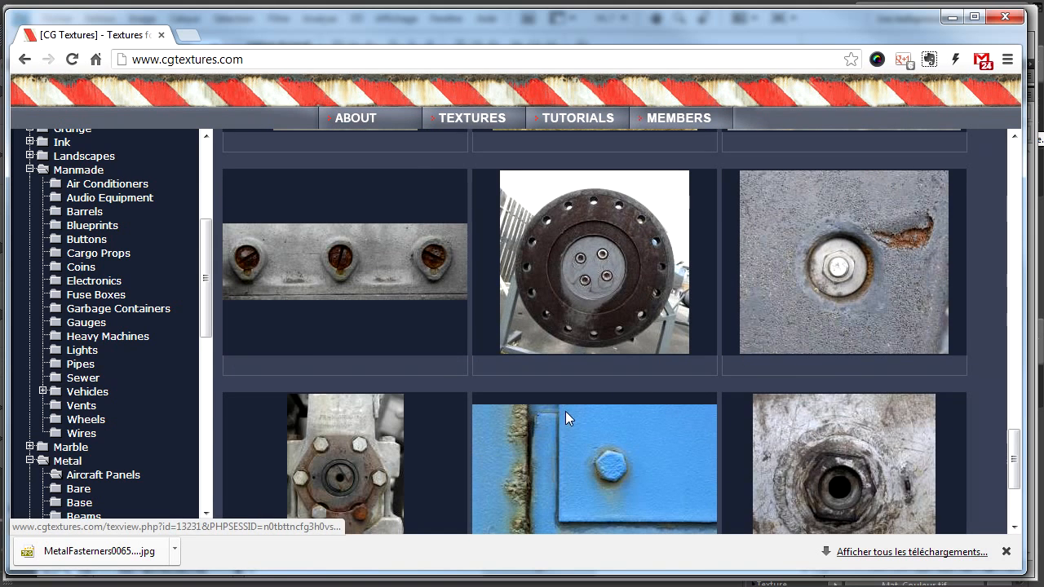
scroll(563, 416, "down", 3)
left_click(659, 437)
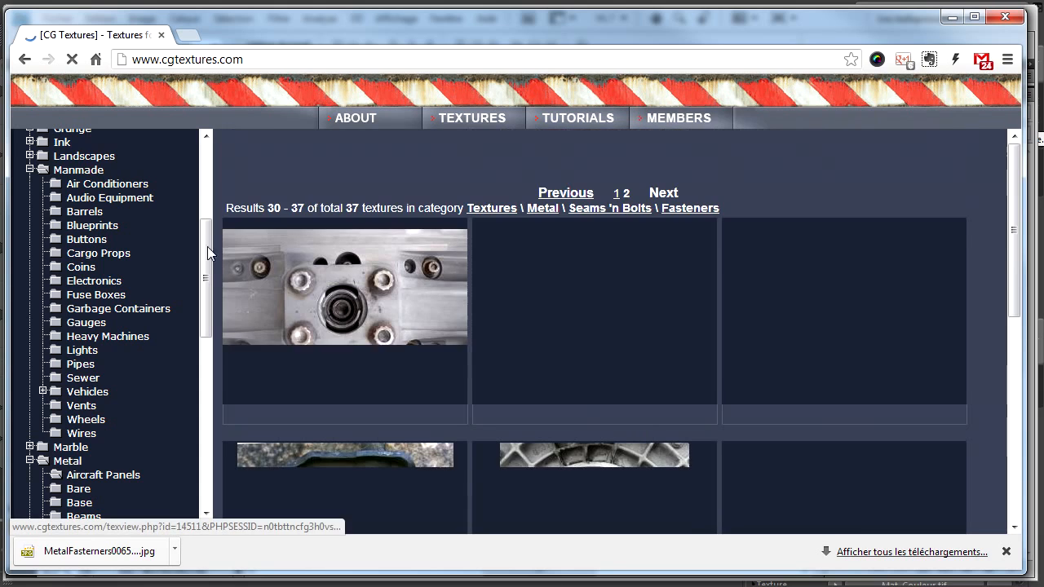
scroll(406, 314, "down", 1)
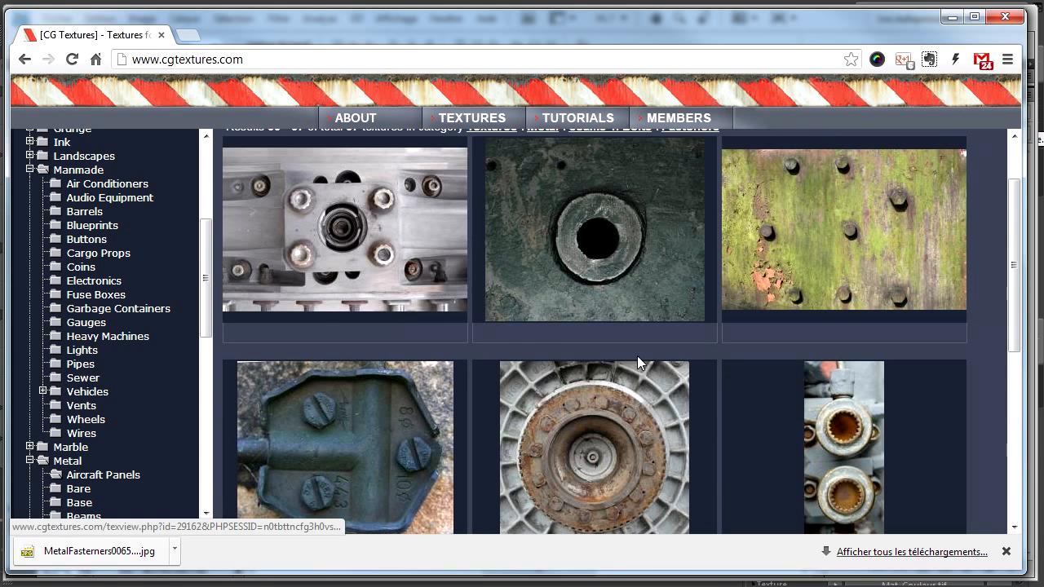
scroll(504, 299, "down", 3)
scroll(504, 314, "down", 1)
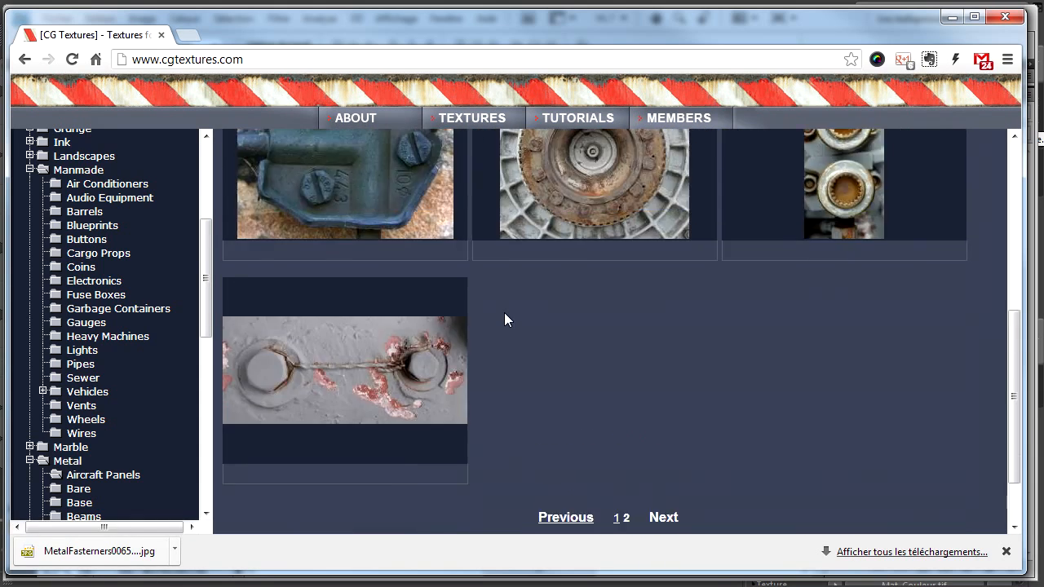
scroll(489, 308, "up", 5)
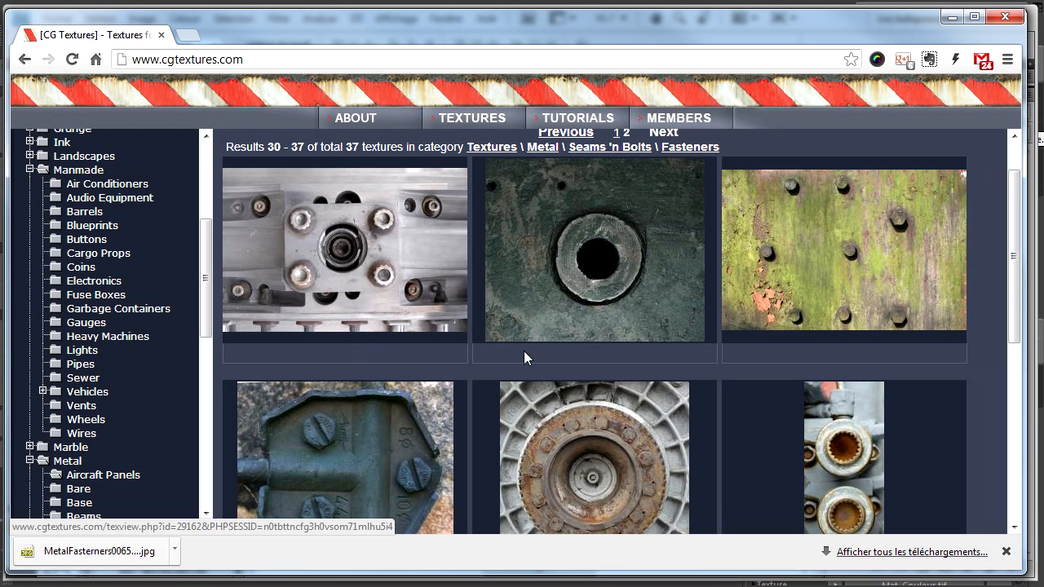
Switch back to Photoshop, show the riveted panel layer Calque 3 and set it to Lumière crue blending at 58% opacity
left_click(950, 16)
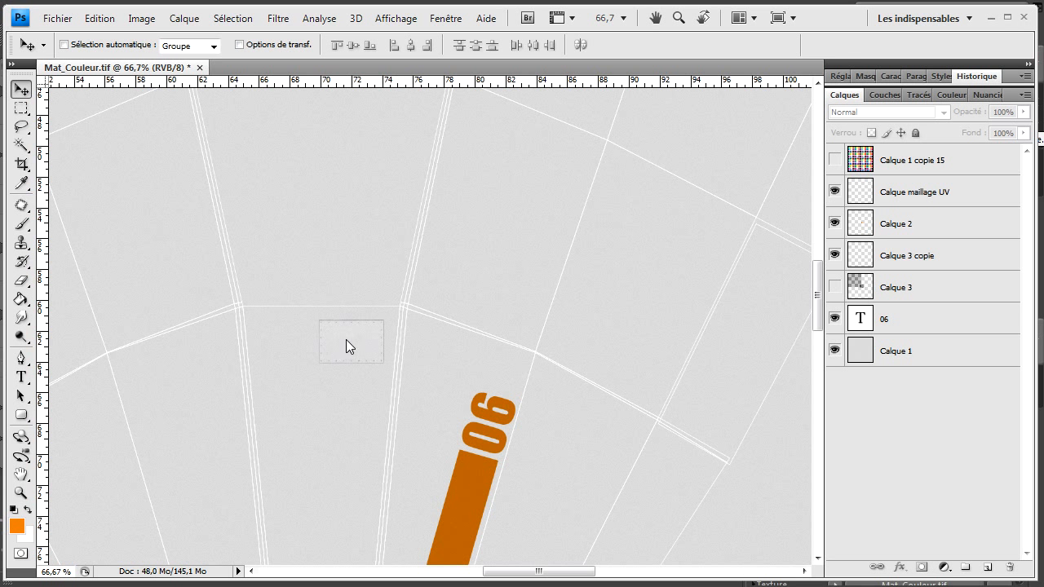
left_click(834, 286)
left_click(880, 290)
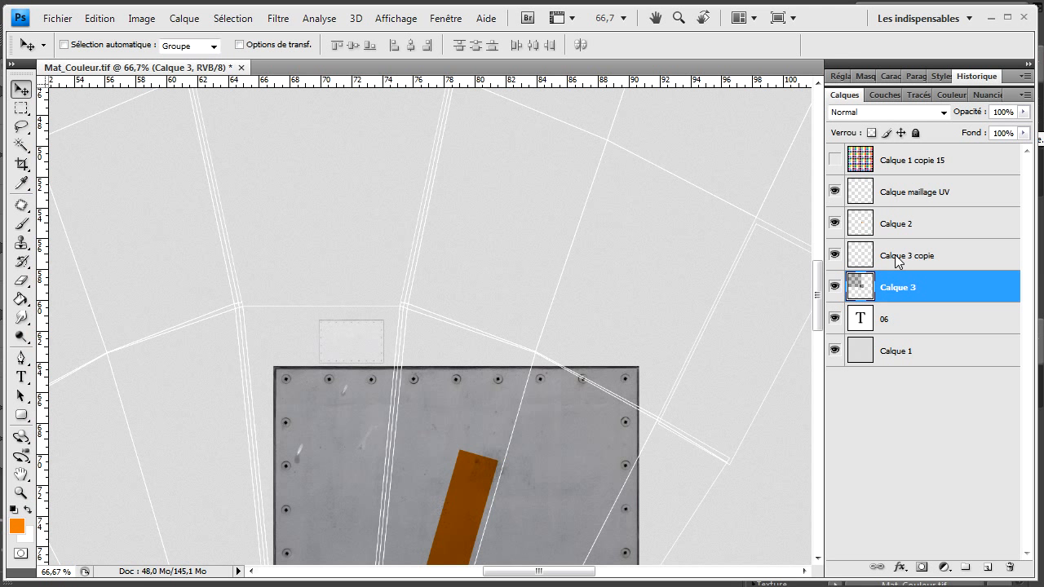
mouse_move(899, 257)
left_mouse_down()
mouse_move(900, 295)
mouse_move(903, 253)
left_mouse_up()
left_click(907, 111)
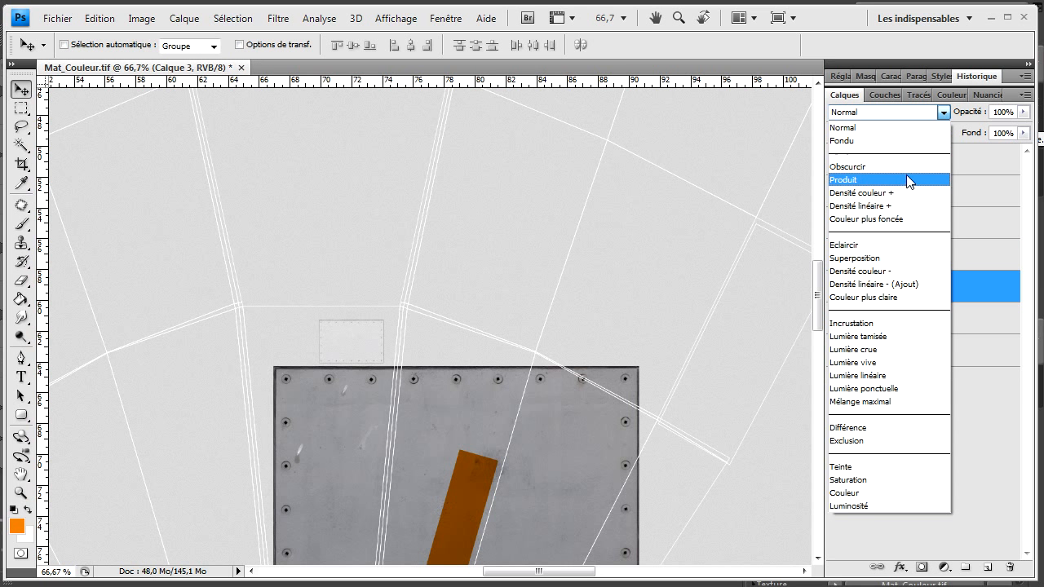
left_click(912, 351)
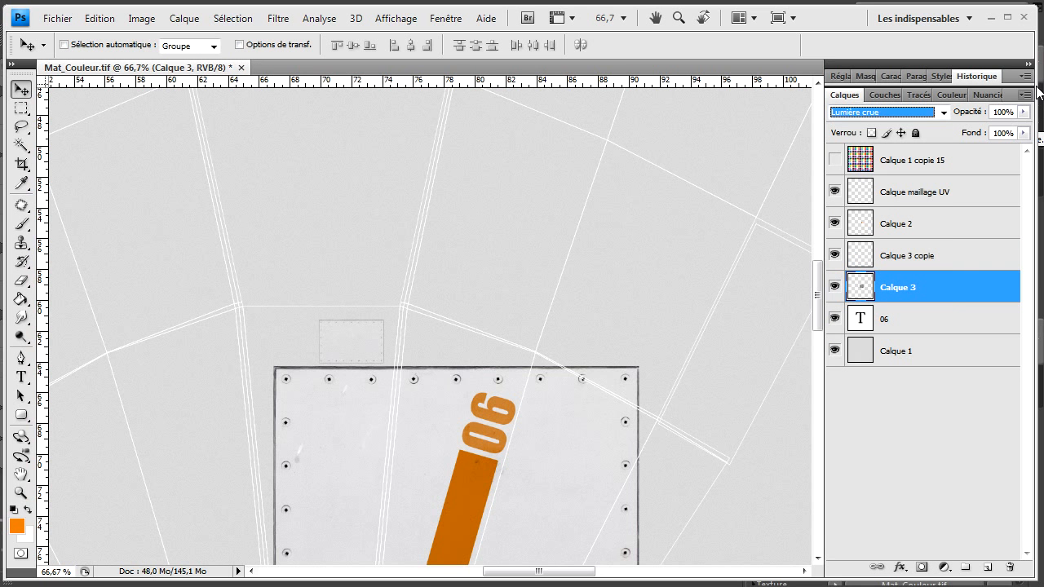
left_click(1009, 119)
type("58")
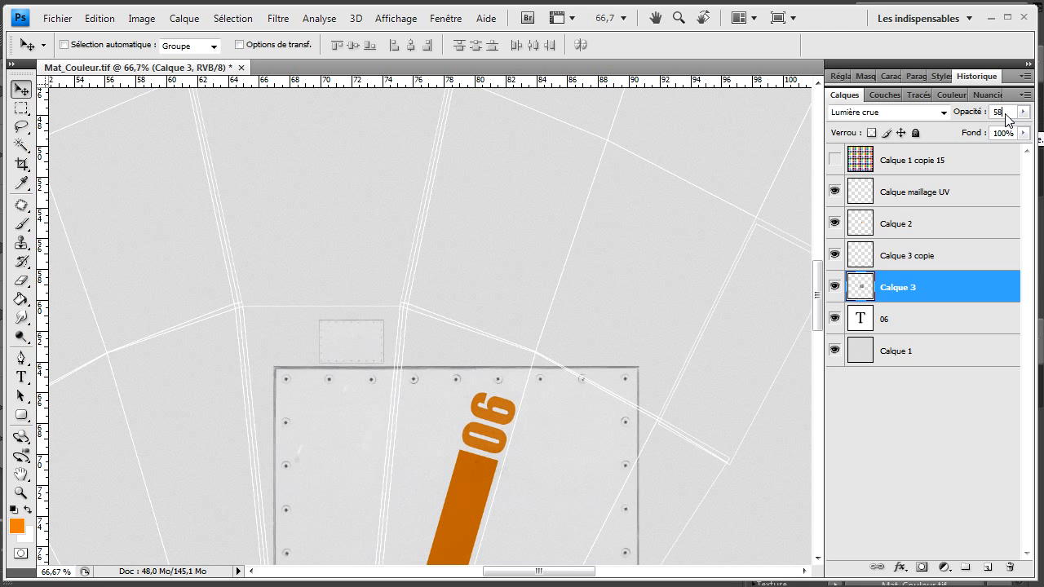
Scale the Calque 3 panel proportionally to about 35% and move it into the UV sector above the 06
scroll(730, 351, "down", 1)
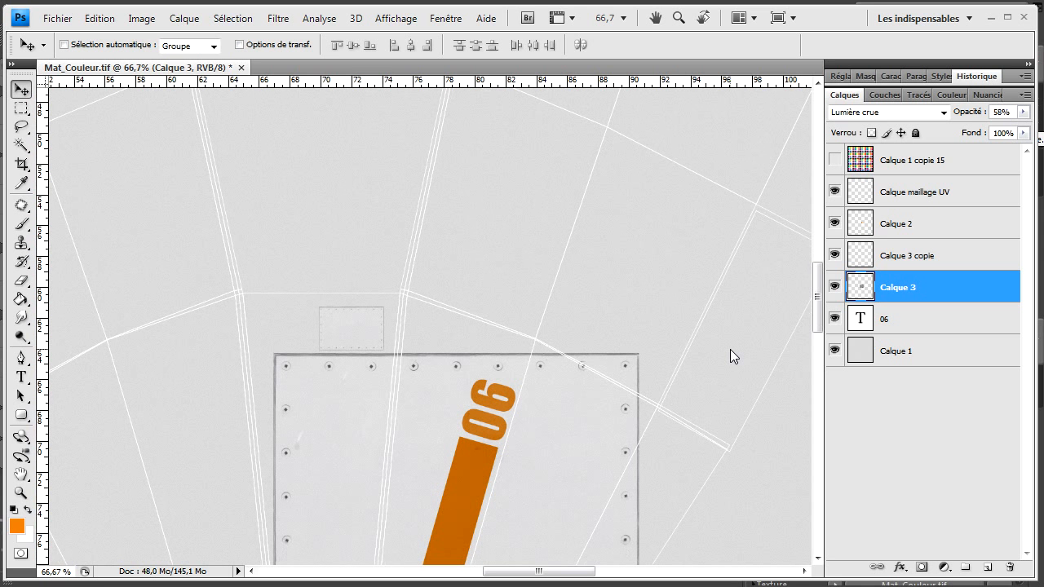
key("ctrl+minus")
key("ctrl+minus")
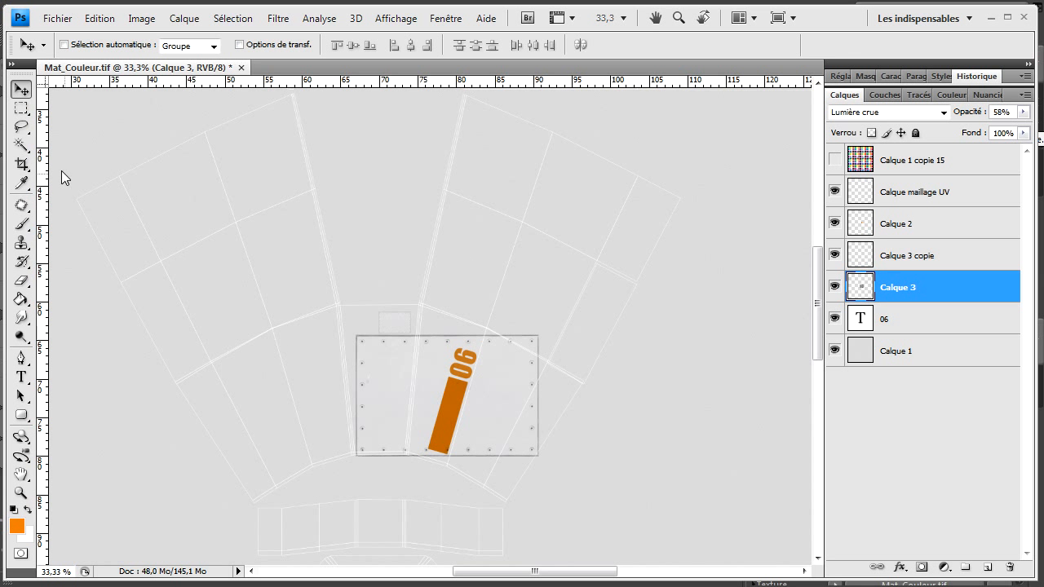
key("ctrl+t")
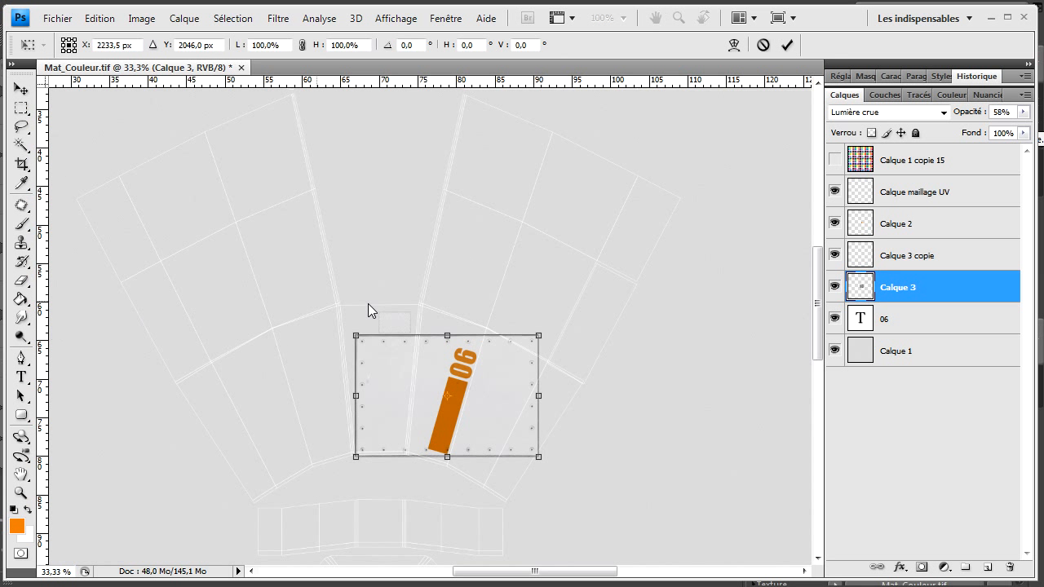
left_click_drag(536, 338, 488, 252, "shift")
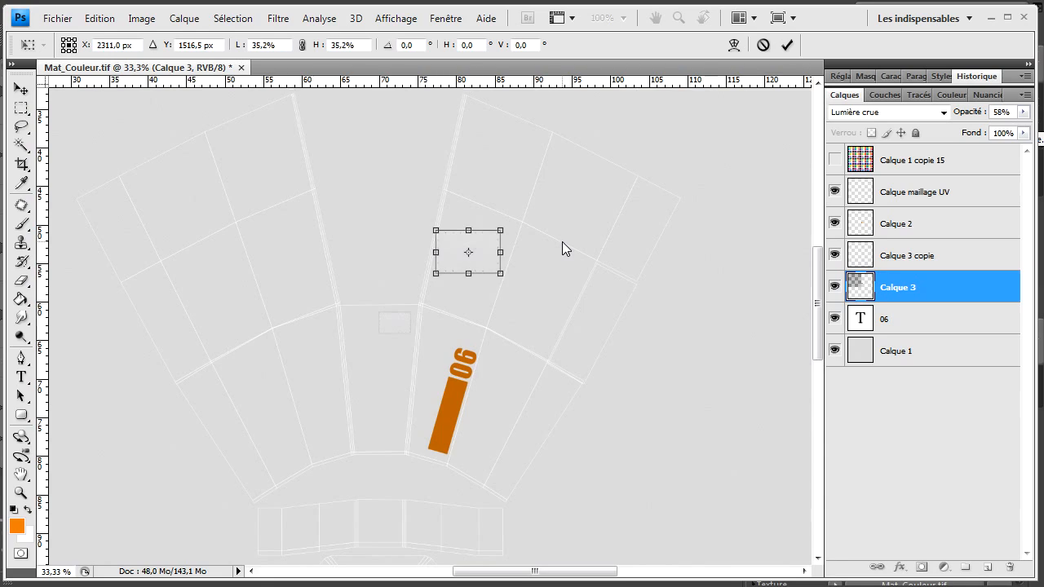
Rotate the panel to about -71° so it follows the slanted UV line, position it just below the cross line and apply the transform
key("ctrl+plus")
key("ctrl+plus")
key("ctrl+plus")
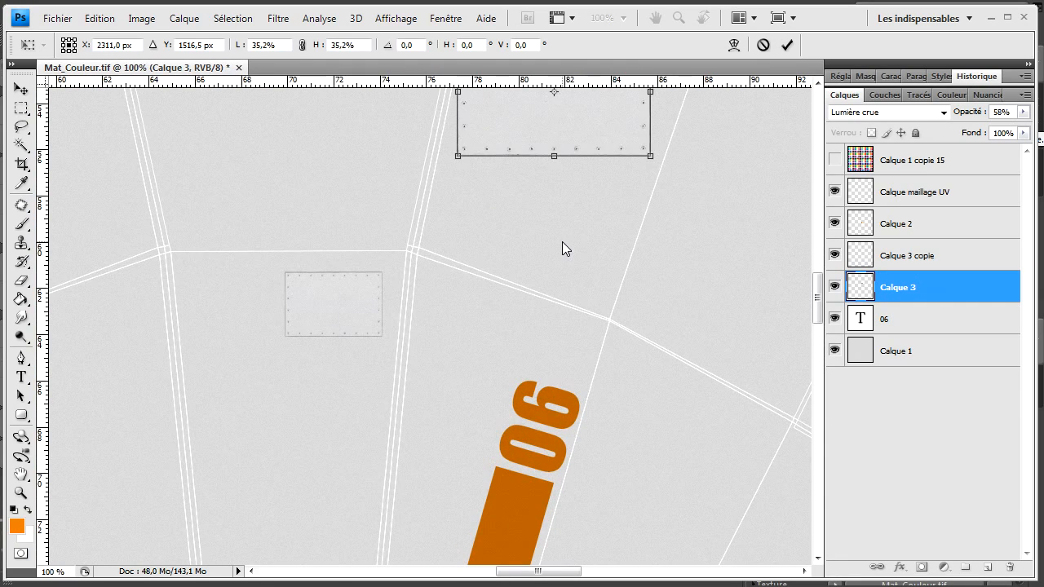
left_click_drag(818, 299, 818, 268)
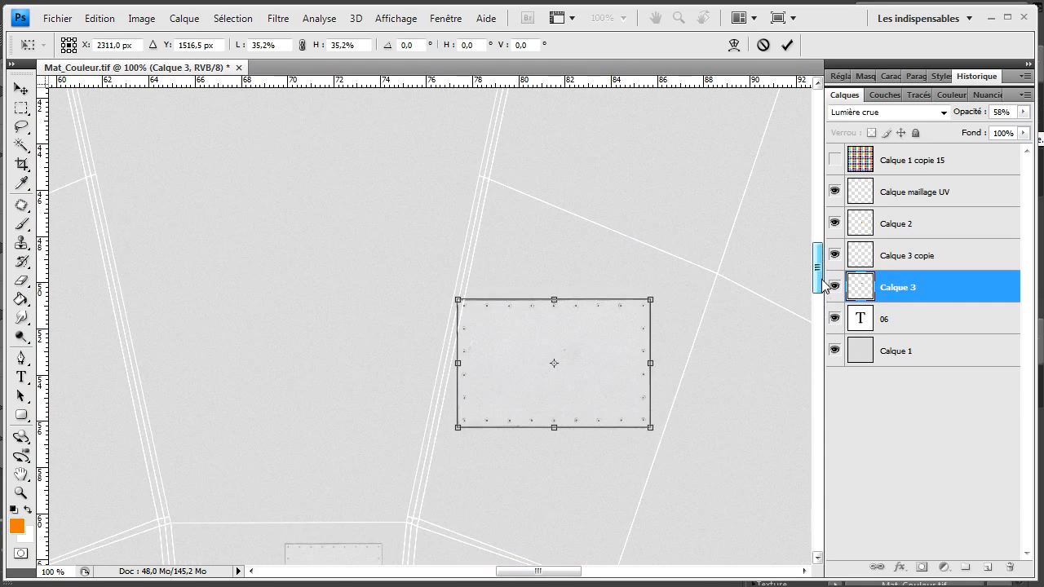
left_click_drag(602, 335, 696, 360)
left_click_drag(755, 304, 631, 283)
left_click_drag(711, 392, 660, 375)
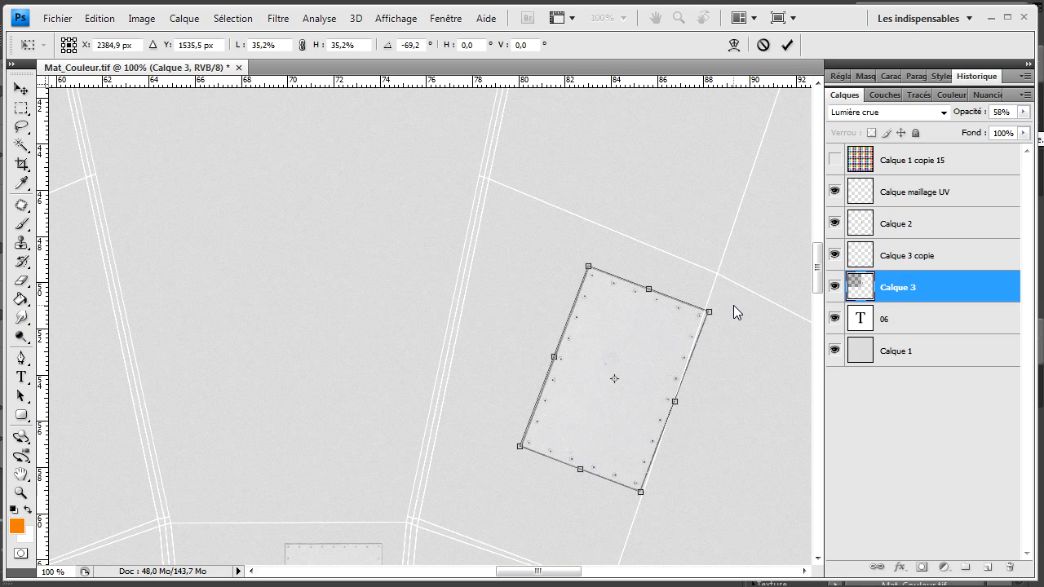
left_click_drag(725, 295, 735, 301)
left_click_drag(629, 350, 631, 321)
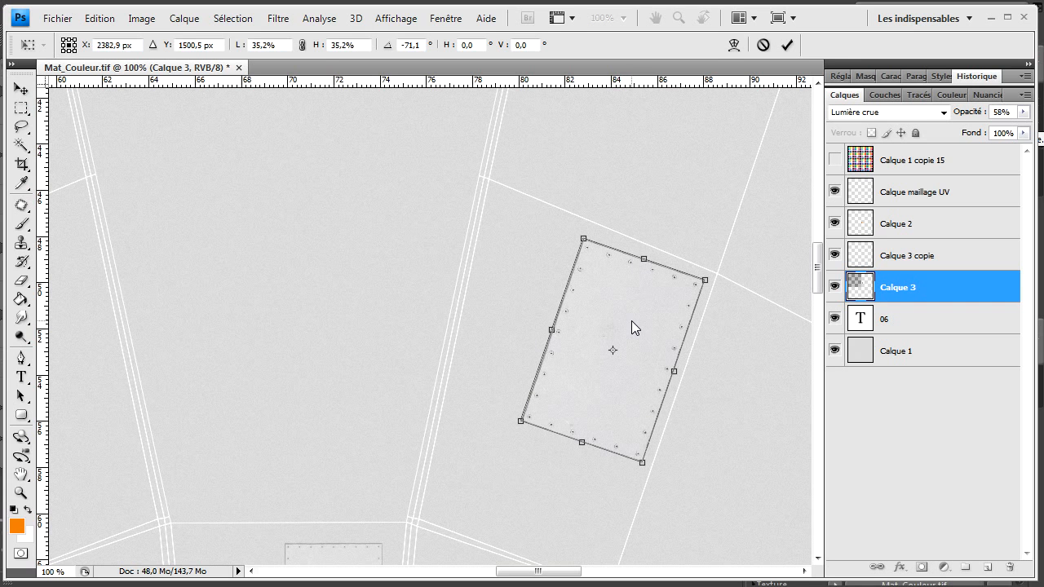
left_click(787, 46)
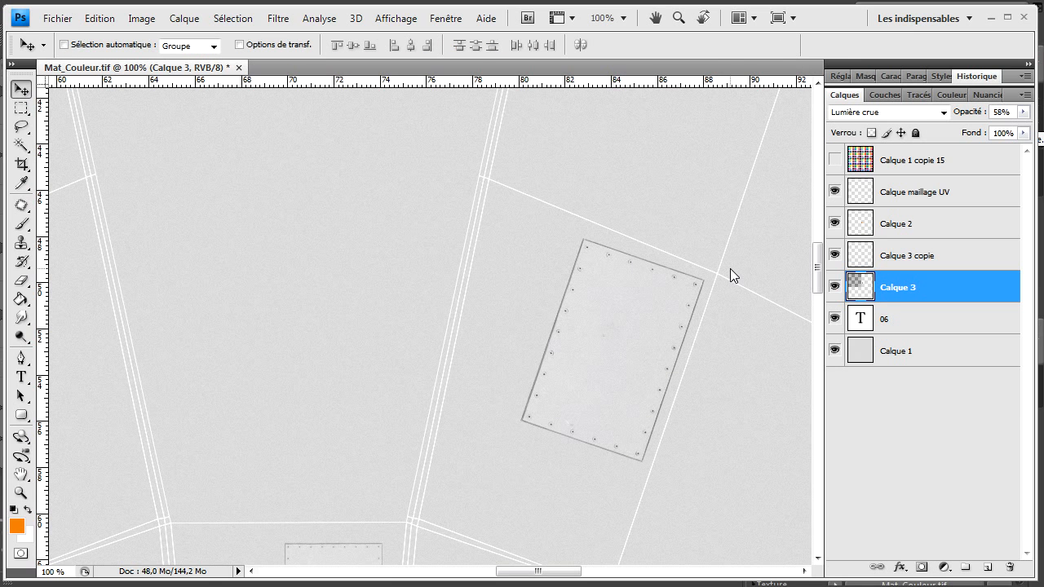
Check the decals with the Calque maillage UV layer temporarily hidden, and look over the rest of the UV layout
key("ctrl+minus")
key("ctrl+minus")
key("ctrl+minus")
key("ctrl+minus")
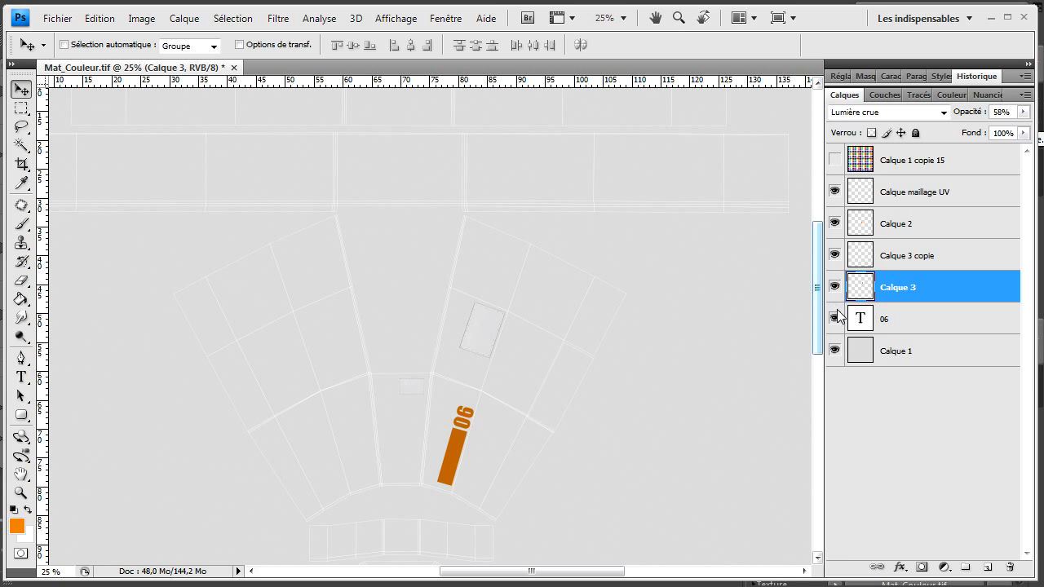
left_click(835, 191)
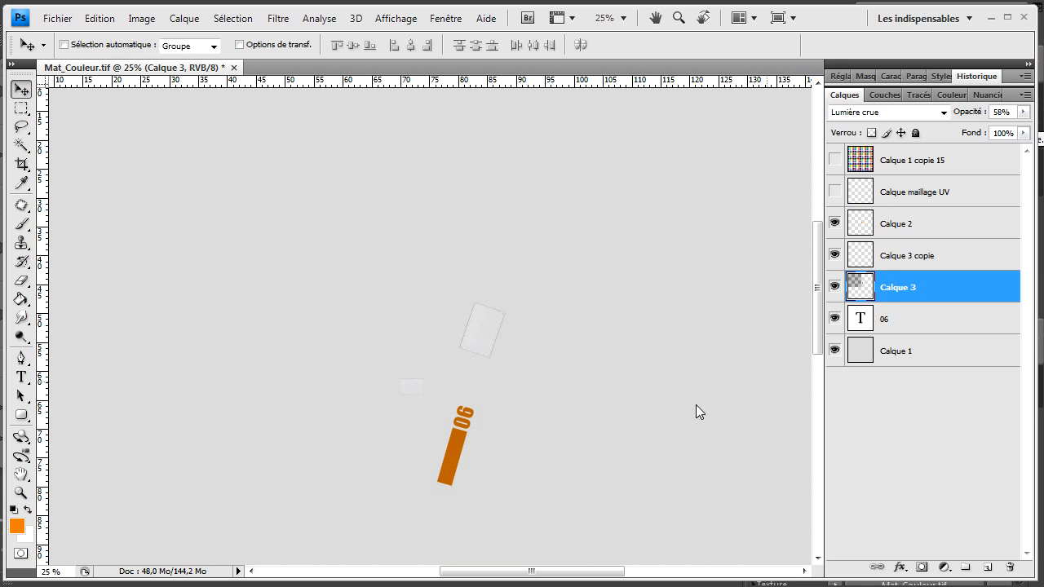
left_click(834, 191)
left_click_drag(816, 285, 812, 322)
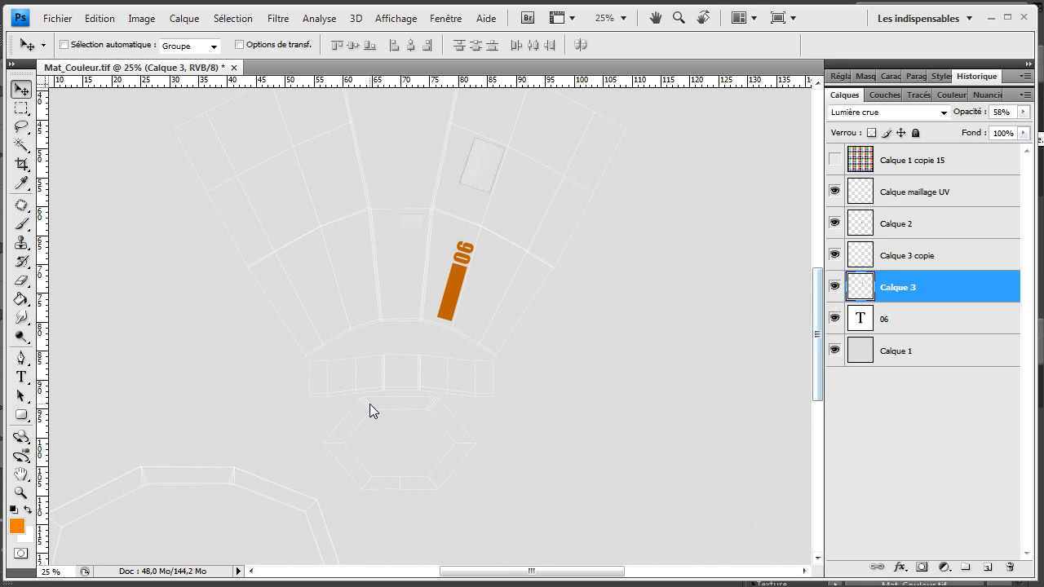
left_click_drag(809, 299, 813, 340)
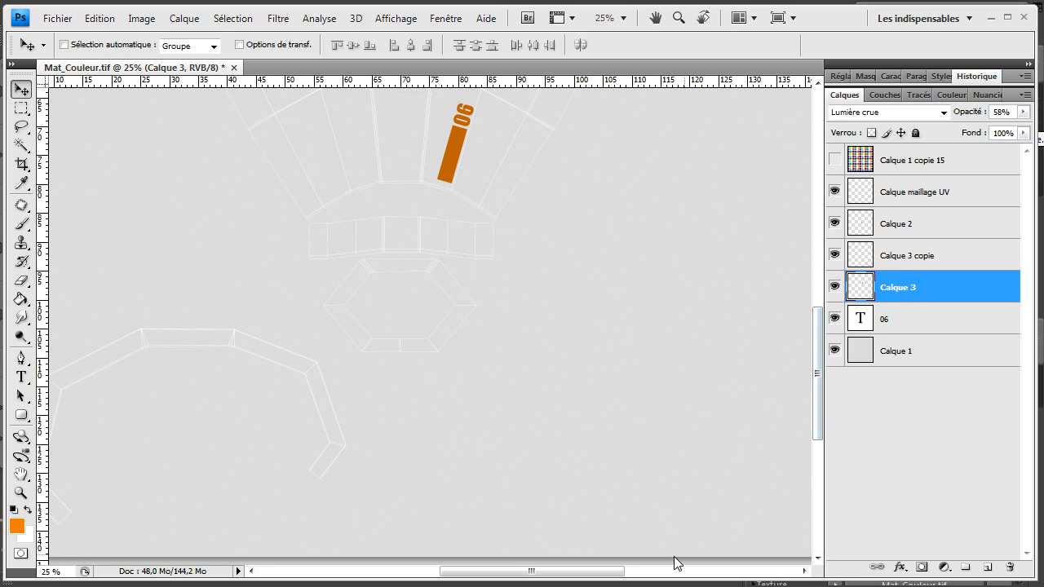
left_click_drag(603, 570, 583, 571)
left_click_drag(819, 379, 844, 267)
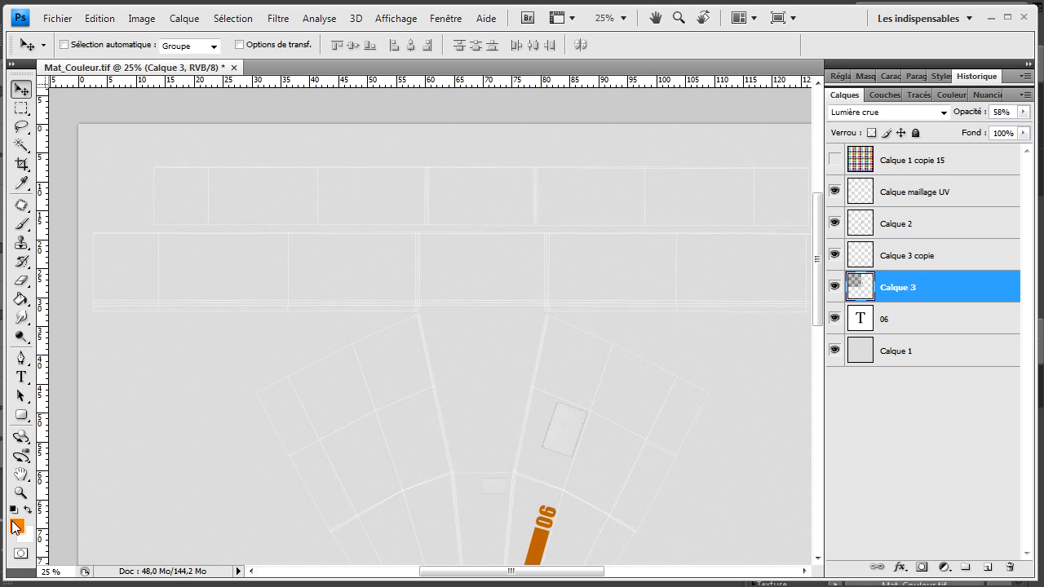
Select a thin horizontal band along the full length of the second UV strip, fill it with orange on a new layer and deselect
left_click(21, 108)
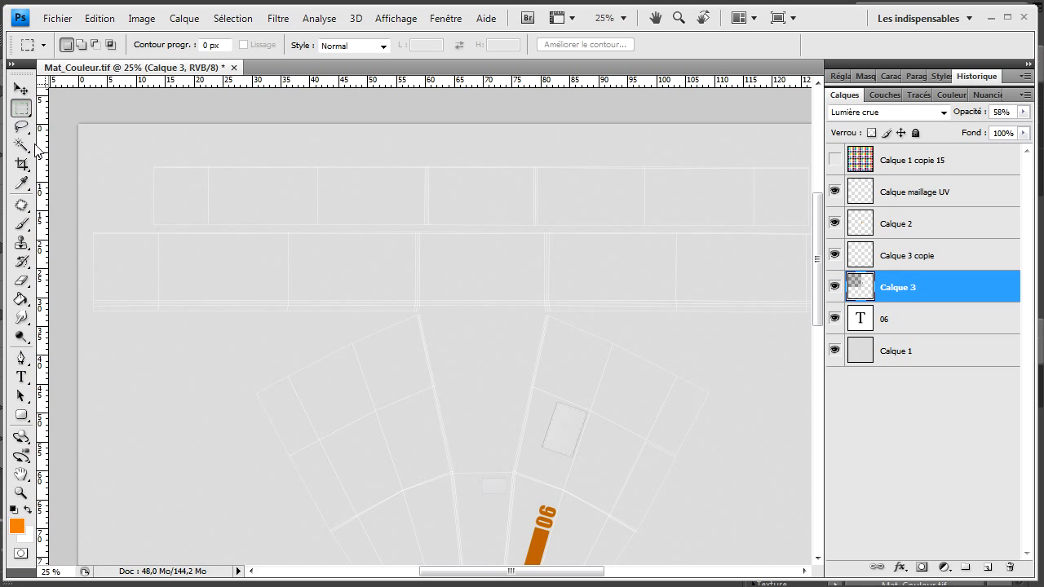
left_click_drag(84, 260, 678, 285)
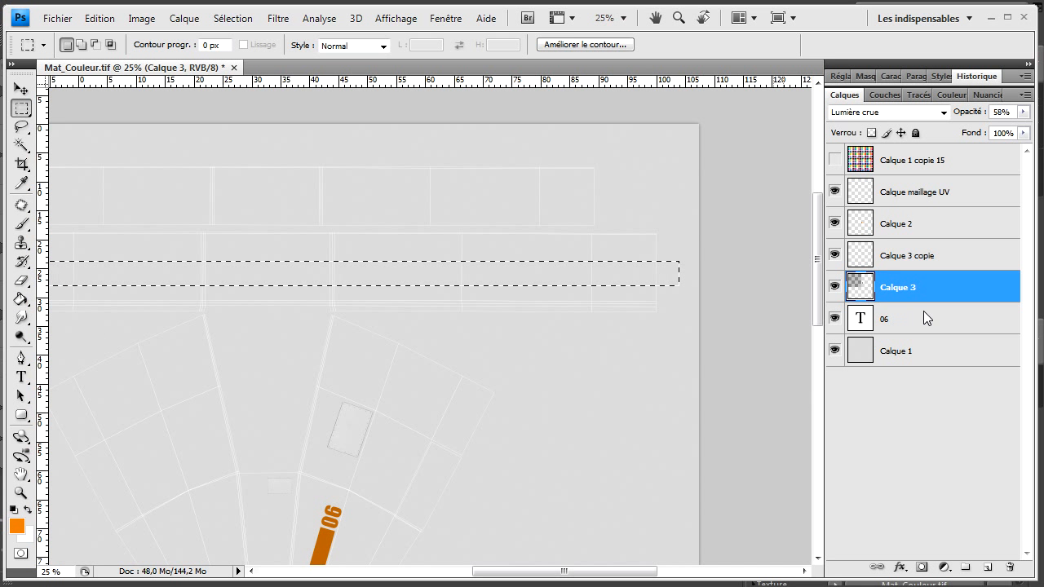
left_click(987, 568)
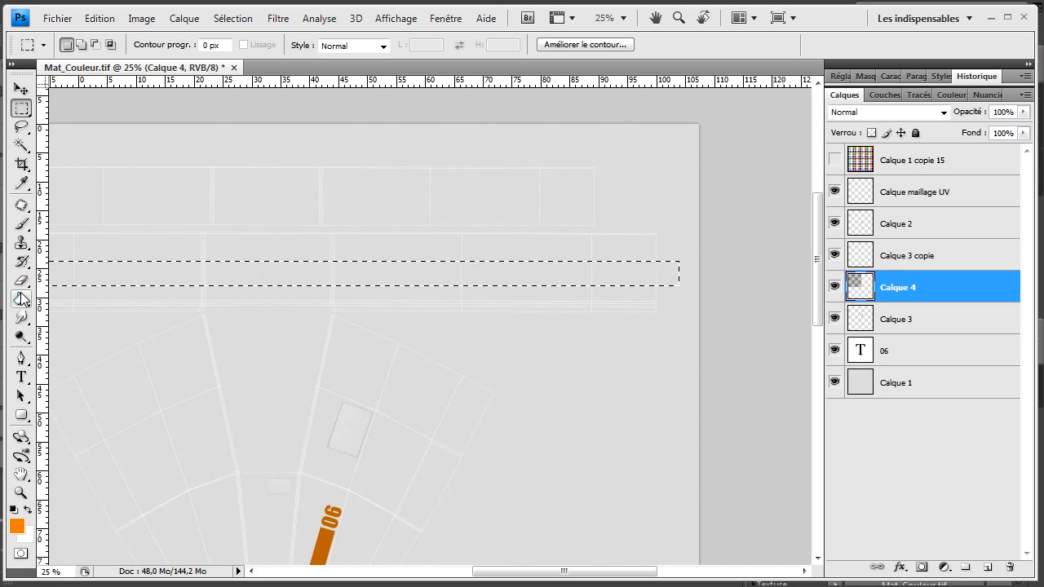
left_click(21, 299)
left_click(112, 270)
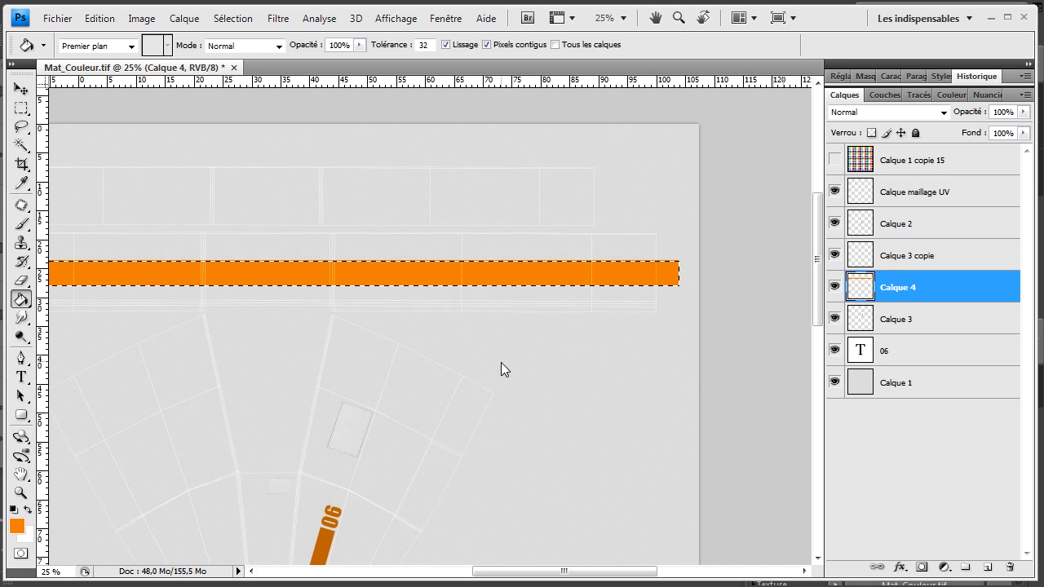
key("ctrl+d")
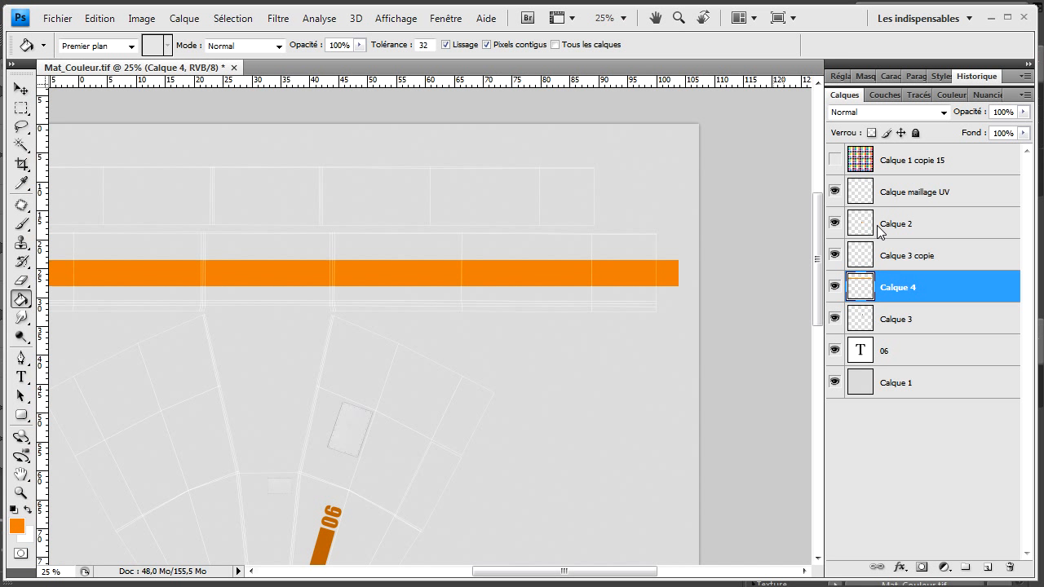
Set the blend mode of the orange band layer Calque 4 to Produit
left_click(923, 114)
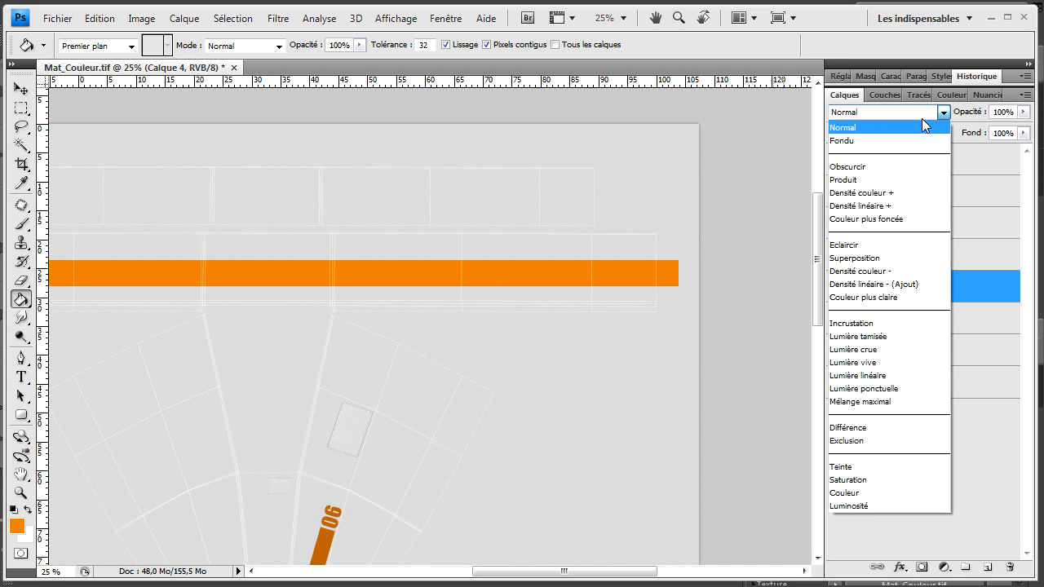
left_click(901, 181)
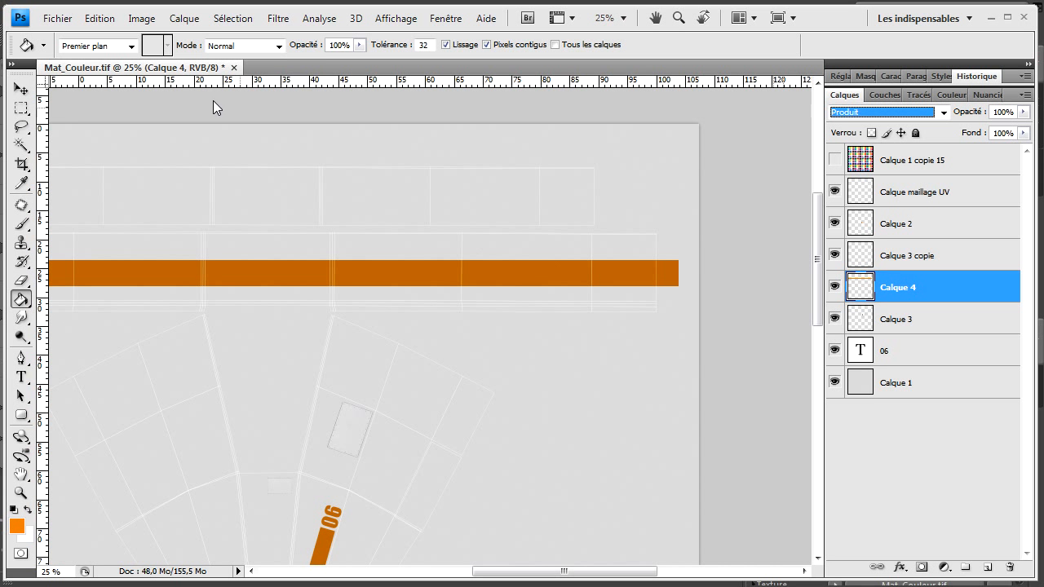
left_click(22, 88)
left_click_drag(817, 318, 805, 379)
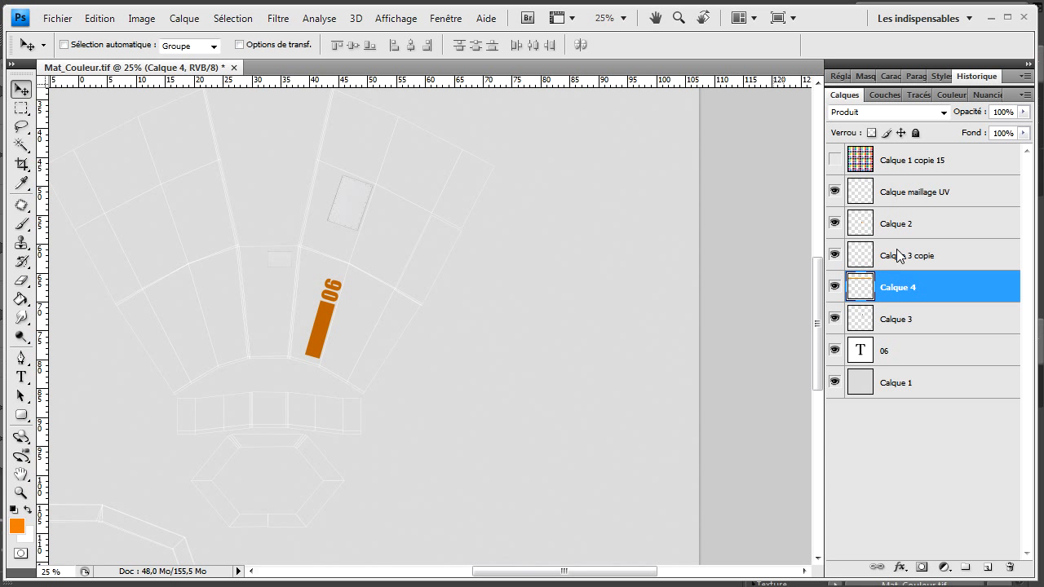
left_click_drag(819, 318, 802, 331)
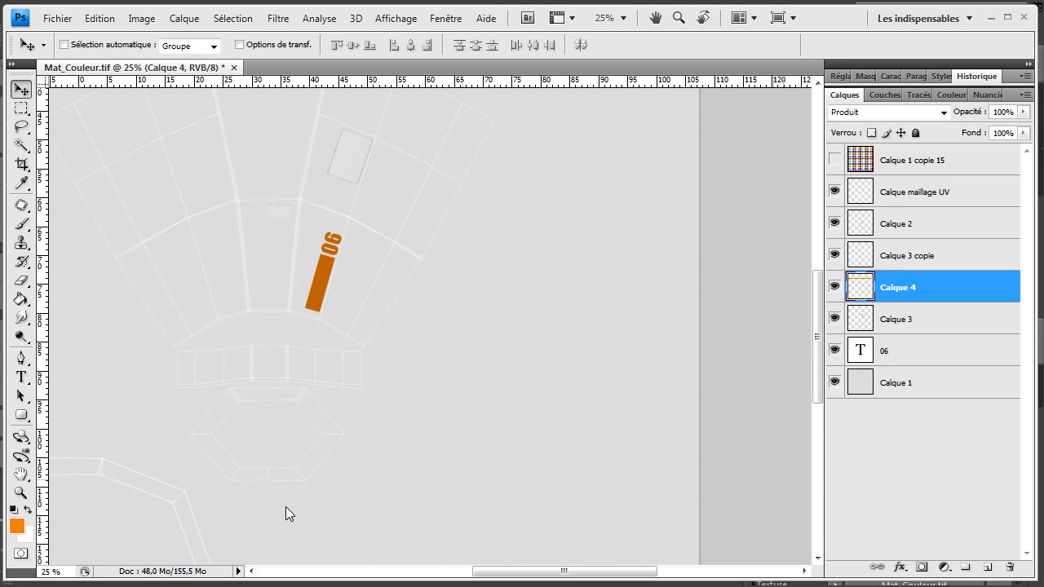
Deselect the layers and hide the Calque maillage UV layer
left_click(57, 18)
left_click(847, 336)
left_click(834, 192)
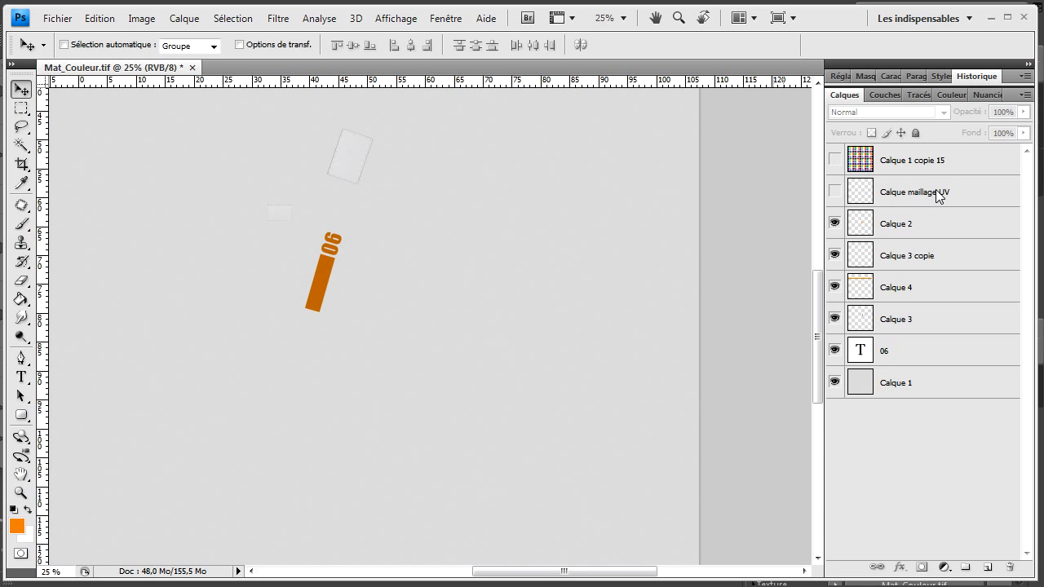
Save Mat_Couleur.tif, then switch to Cinema 4D and reload it from disk as the colour texture of material Mat
left_click(57, 18)
left_click(123, 222)
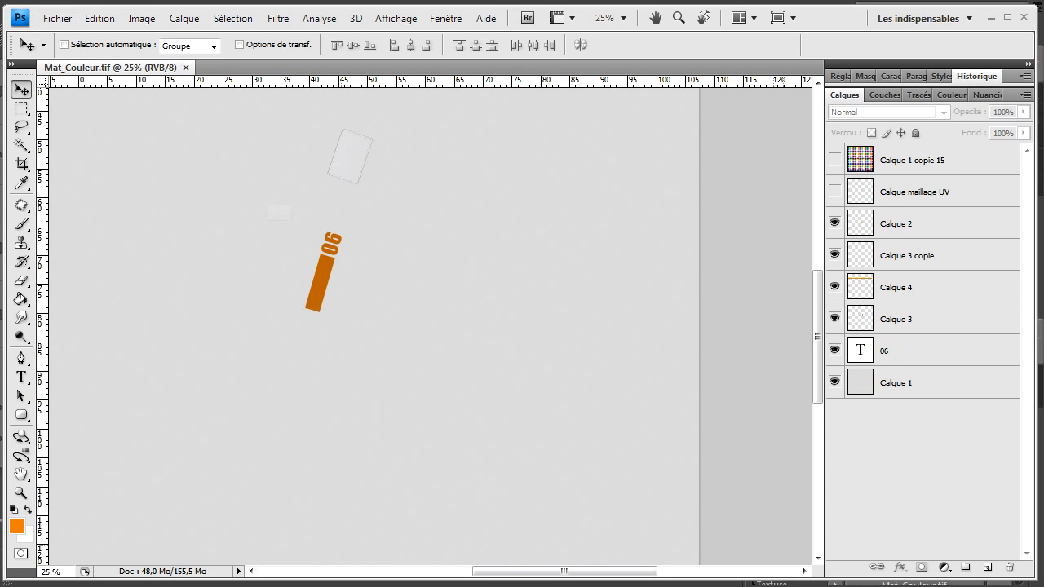
key("alt+Tab")
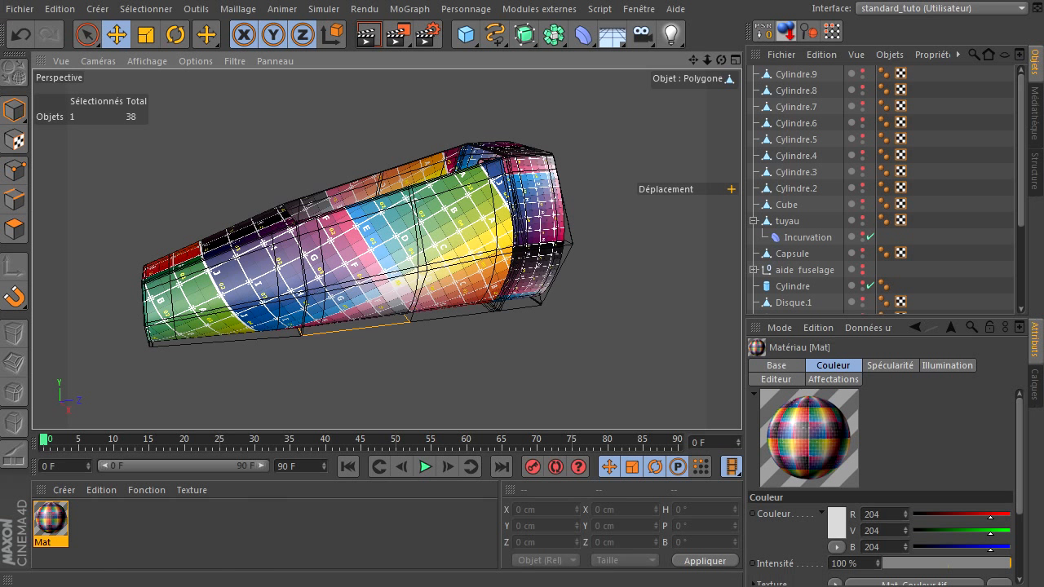
double_click(50, 522)
left_click(433, 215)
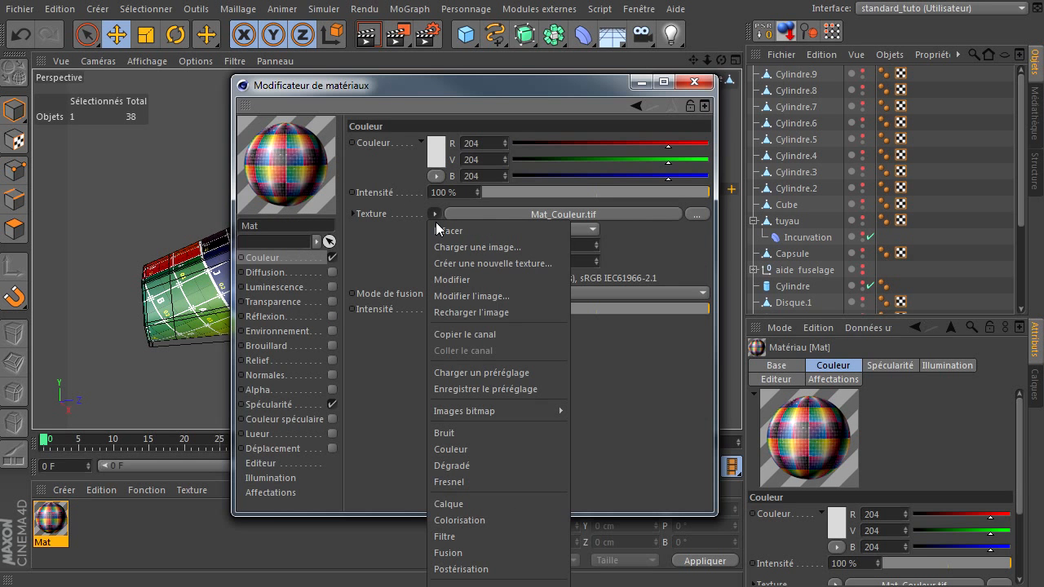
left_click(453, 315)
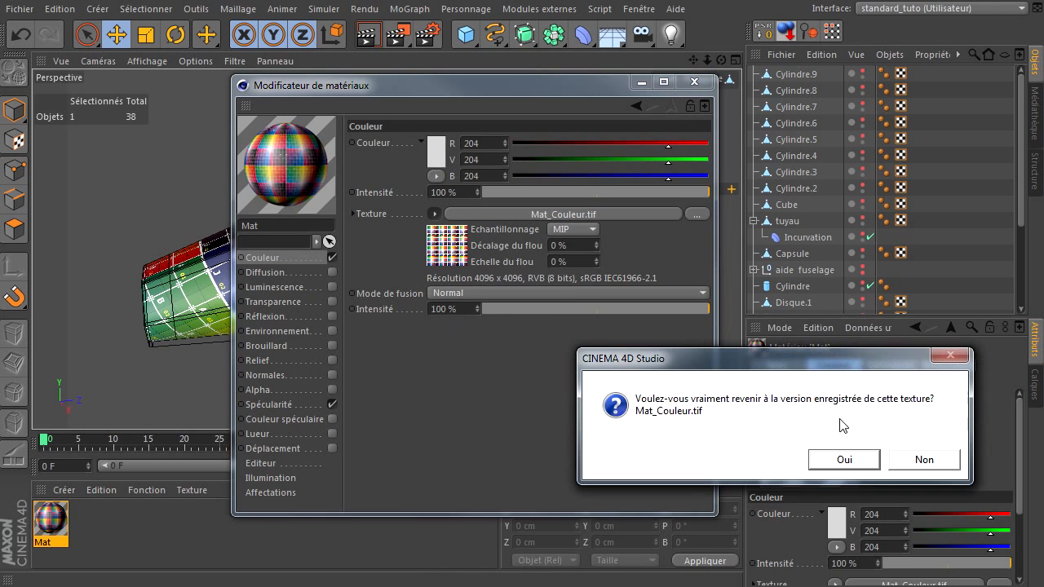
left_click(844, 457)
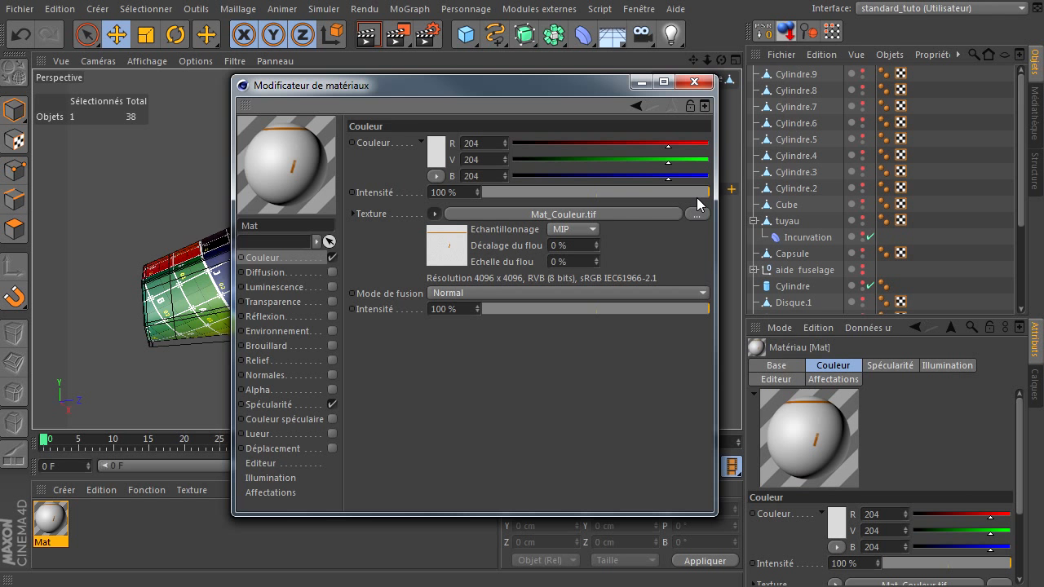
left_click(694, 82)
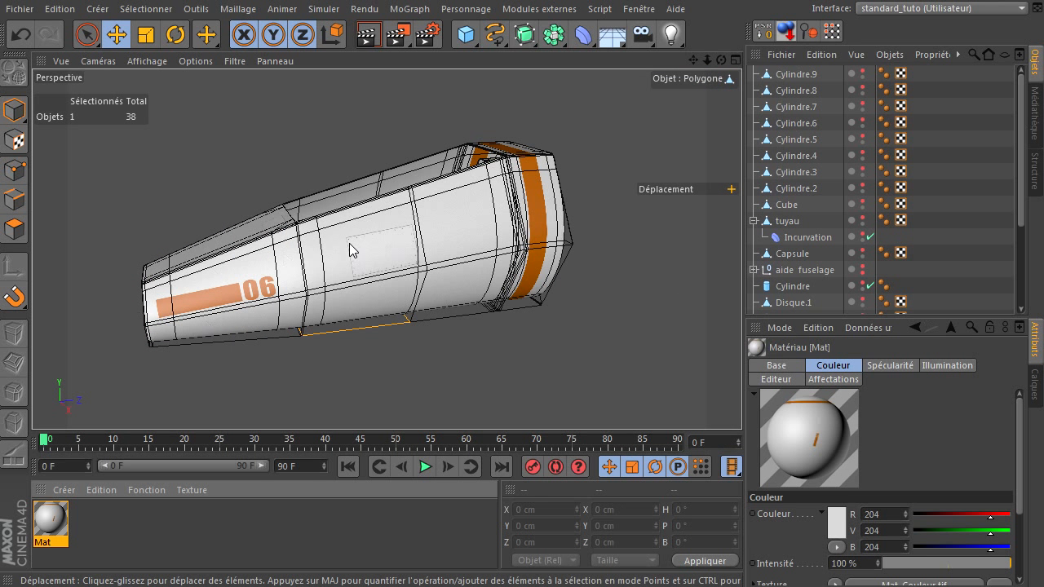
Render the viewport from several angles to check the orange 06, the stripes and the riveted panels on the cockpit
left_click_drag(721, 60, 742, 410)
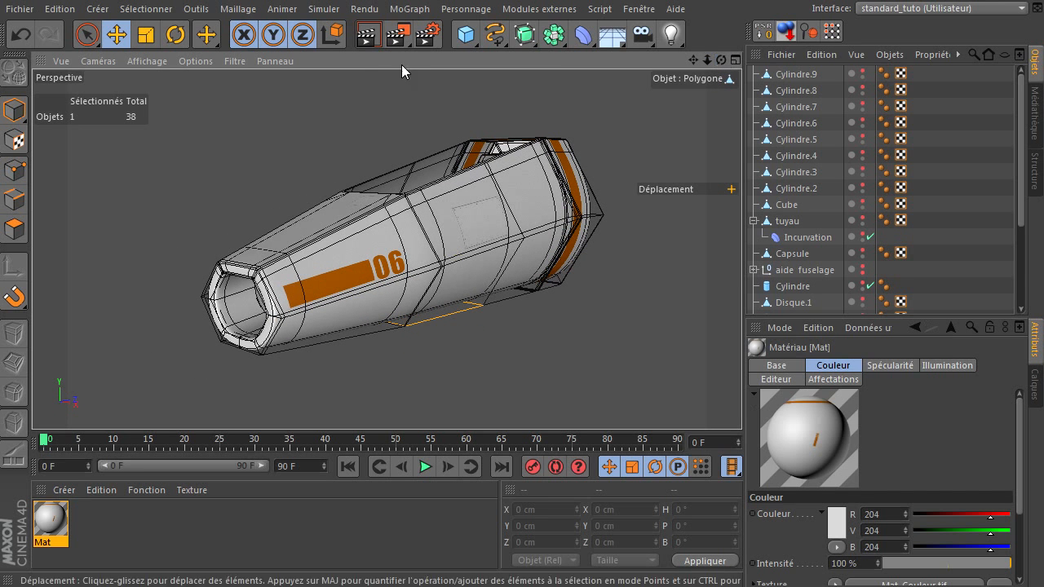
left_click(367, 34)
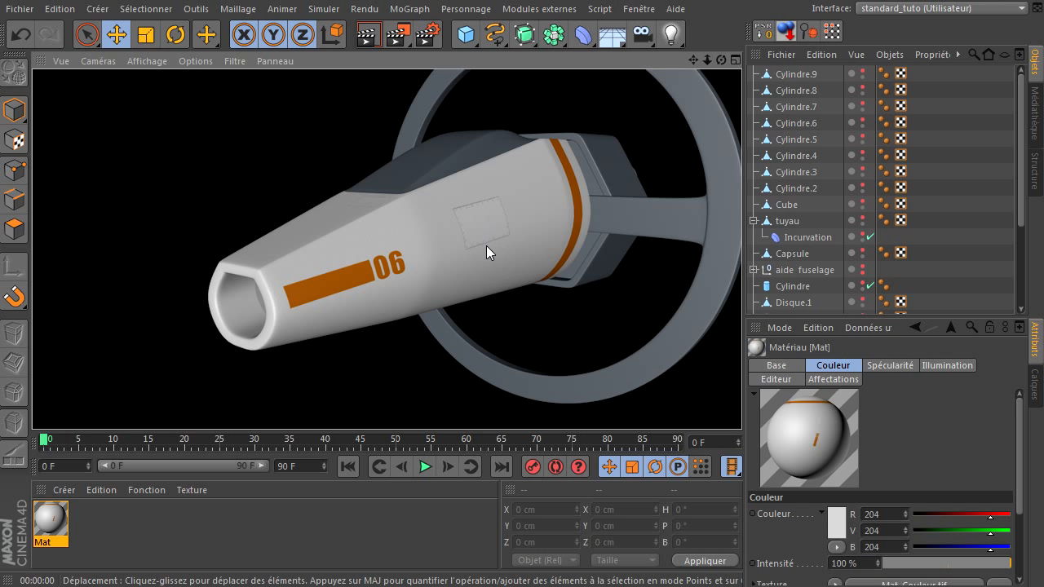
left_click_drag(548, 191, 740, 398, "alt")
left_click(371, 38)
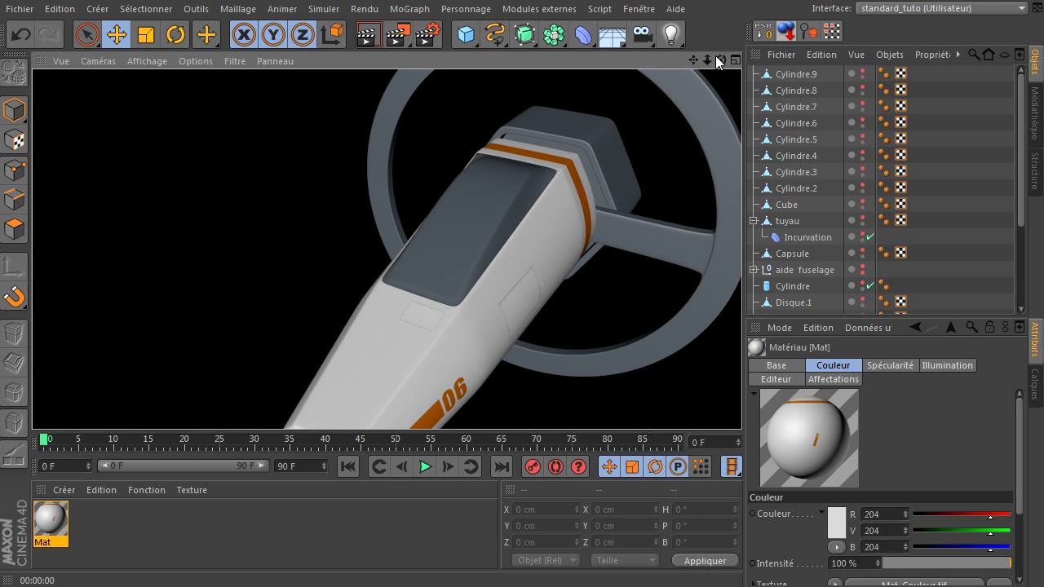
left_click_drag(741, 407, 741, 404)
left_click(371, 38)
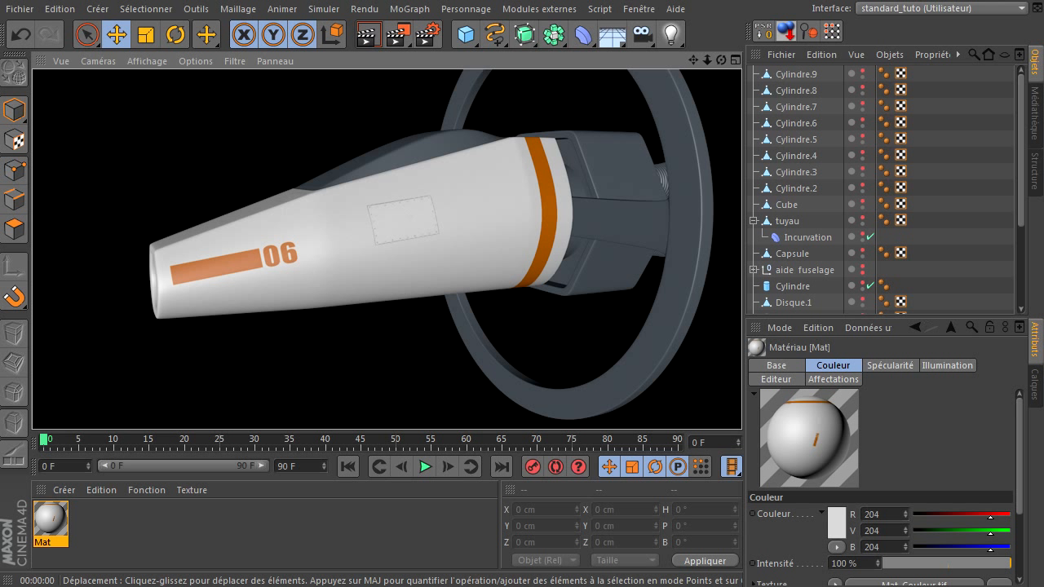
Switch to Photoshop and duplicate the image as Mat_Couleur copie
key("alt+Tab")
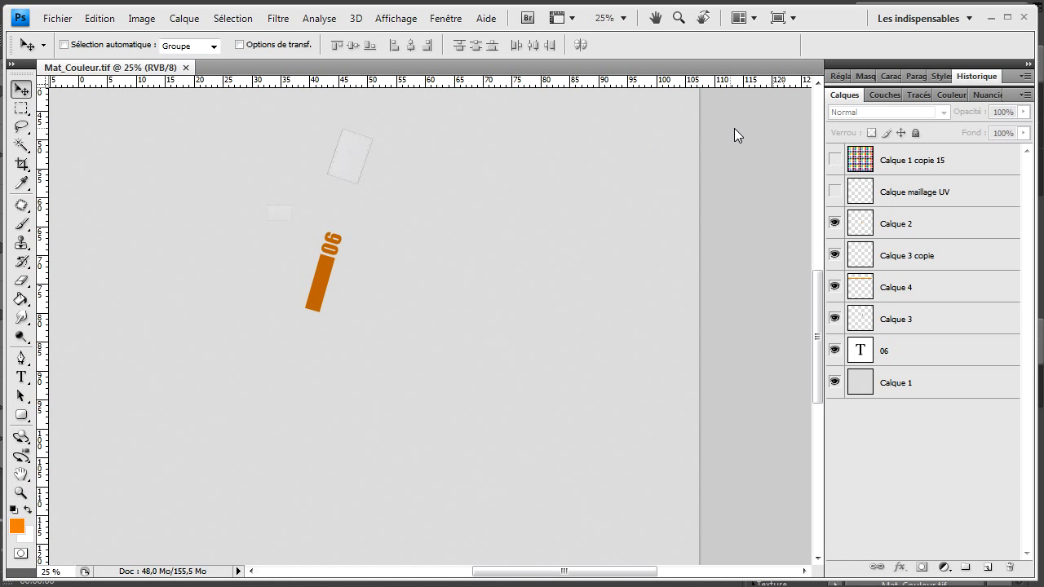
left_click(140, 19)
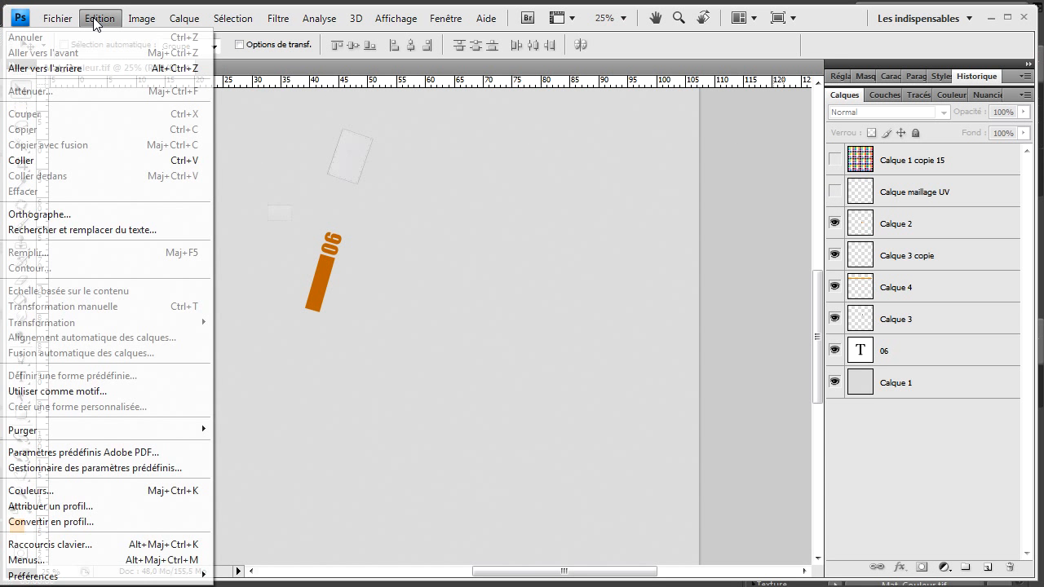
left_click(93, 237)
left_click(905, 405)
Hide Calque 2, Calque 3 copie, Calque 4, Calque 3 and the 06 text layer, keeping only Calque 1 visible
left_click(832, 226)
left_click(834, 255)
left_click(834, 286)
left_click(833, 317)
left_click(834, 350)
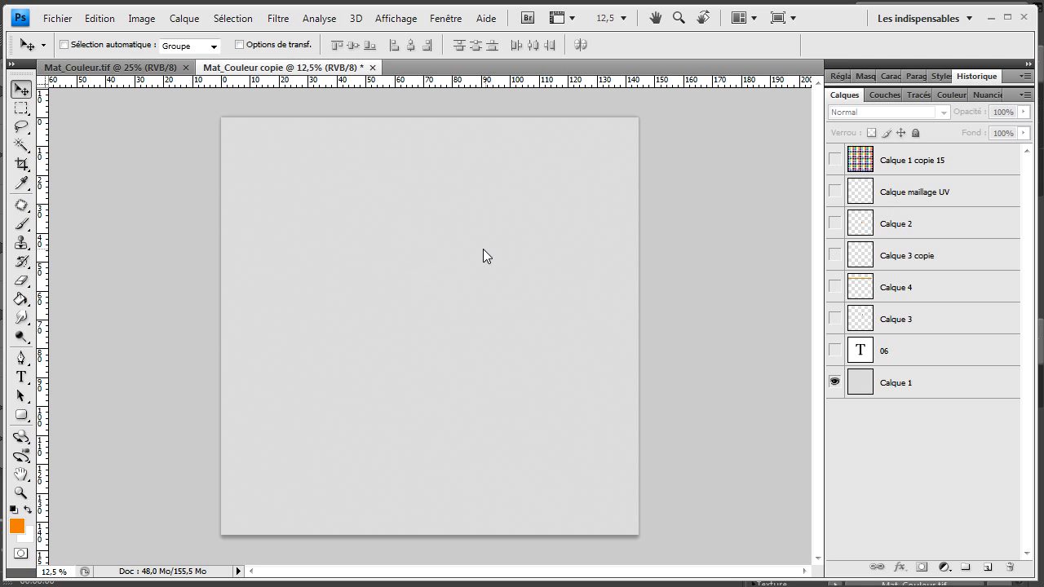
Save the duplicate in the astronef folder as Mat_Couleur2.tif, in TIFF format without image compression
left_click(70, 19)
left_click(46, 237)
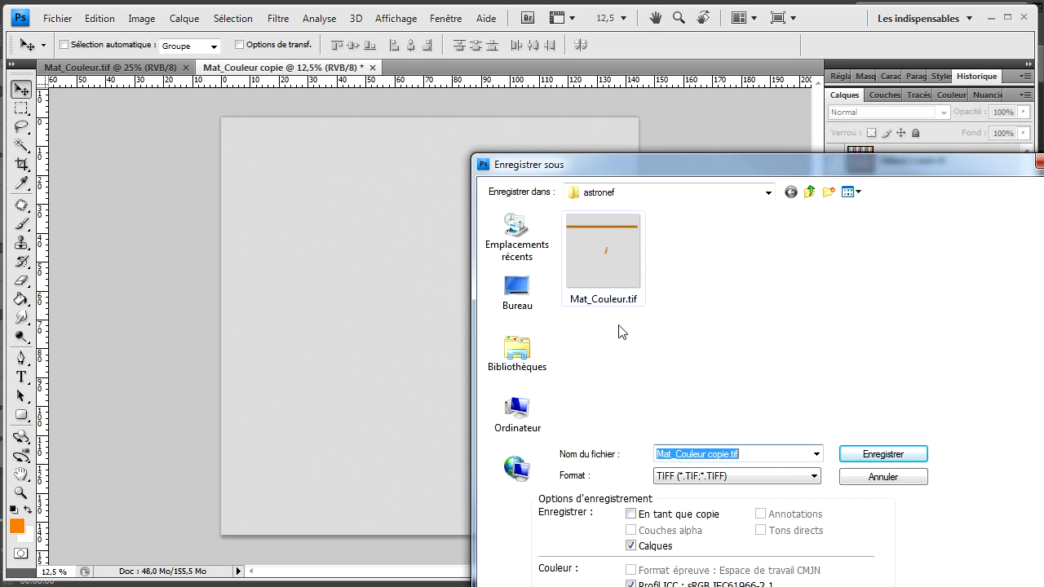
left_click(731, 455)
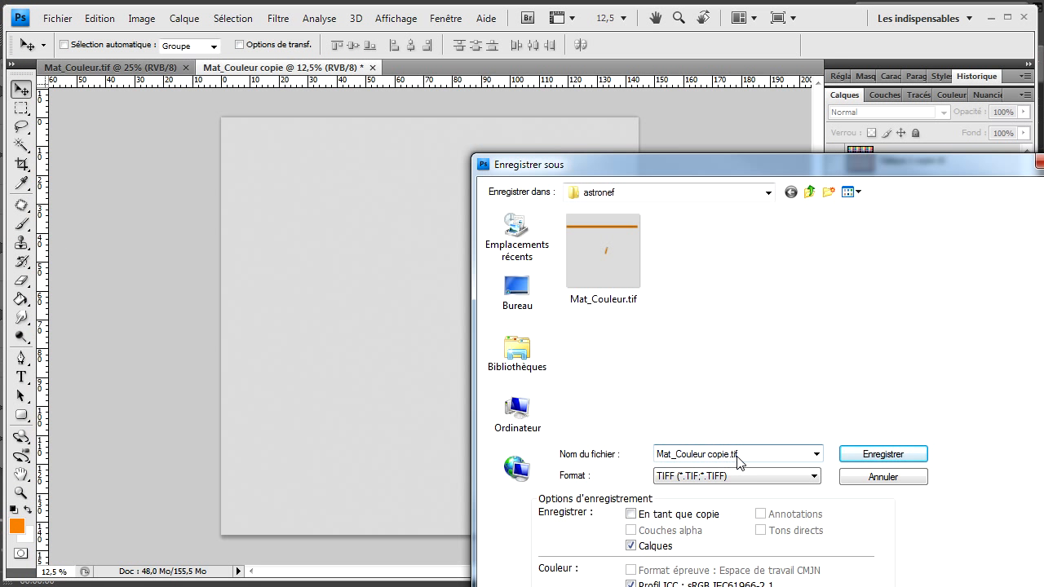
key("shift+Right")
key("shift+Right")
key("shift+Right")
key("shift+Right")
key("shift+Right")
key("shift+Right")
key("Delete")
key("Return")
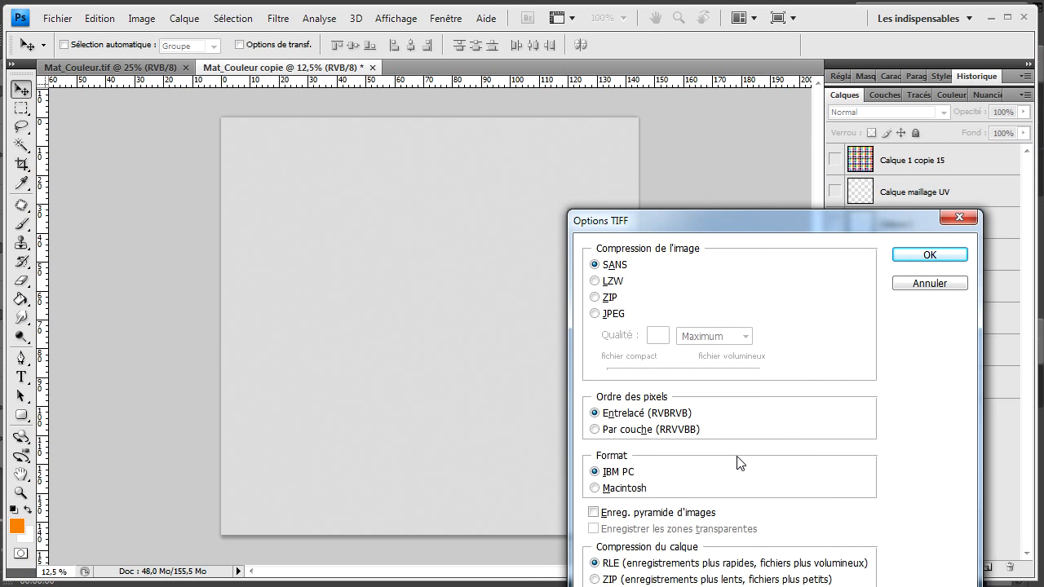
left_click(931, 256)
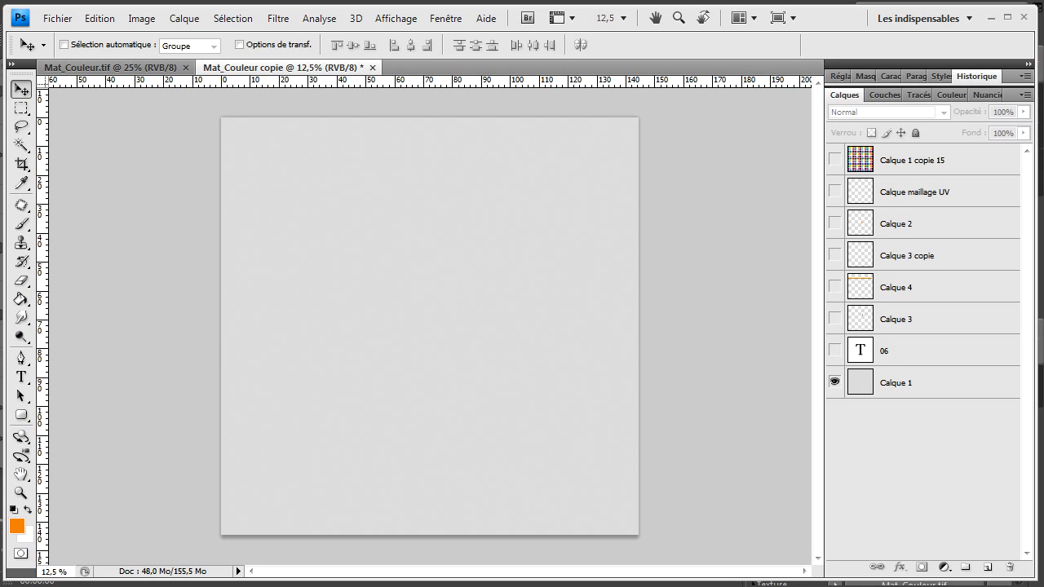
Switch to Cinema 4D, create a new material and load Mat_Couleur2.tif as its colour texture
key("alt+Tab")
double_click(173, 543)
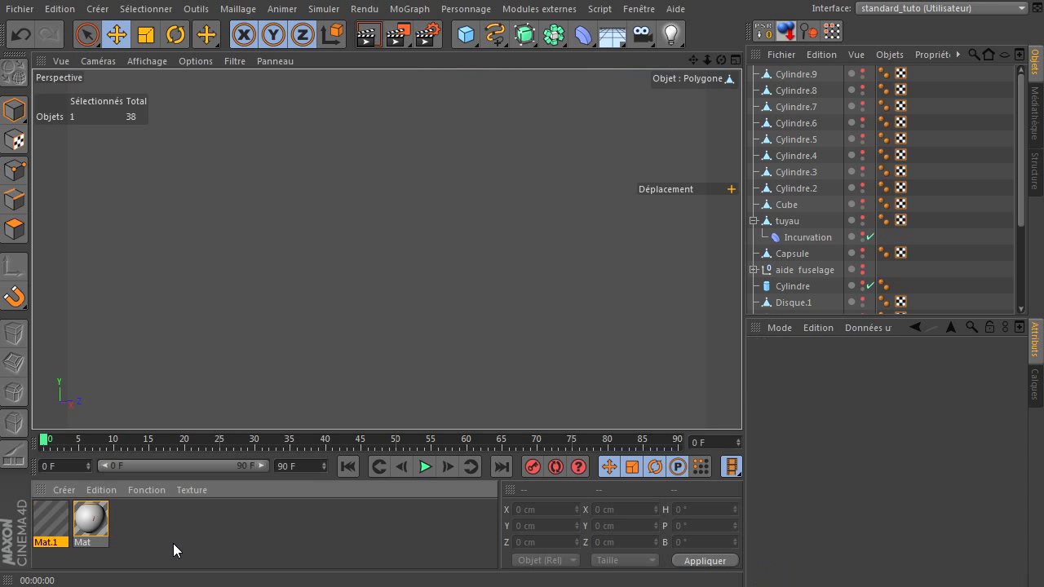
double_click(40, 524)
left_click(307, 256)
left_click(435, 214)
mouse_move(460, 355)
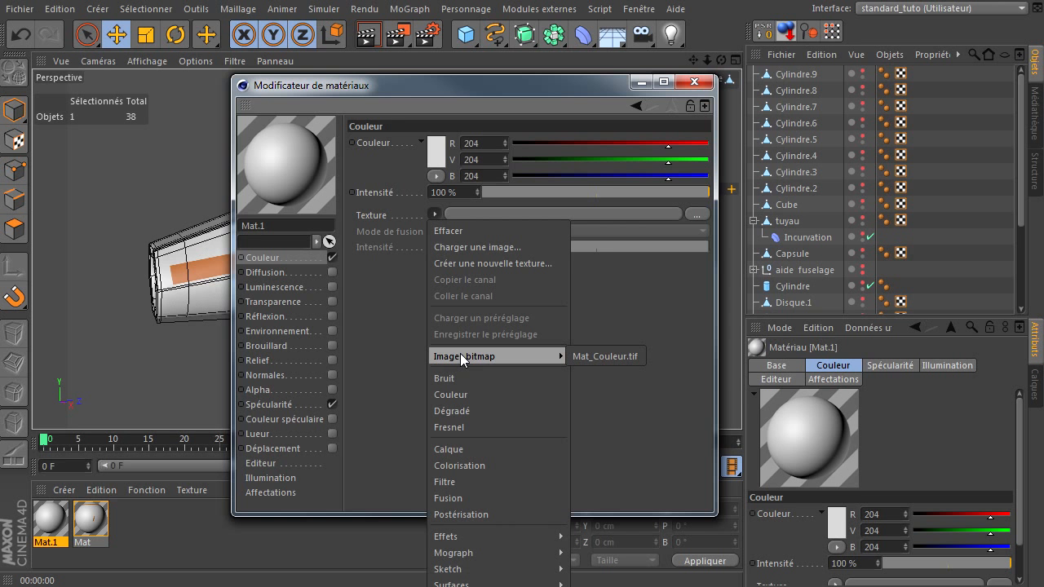
left_click(490, 247)
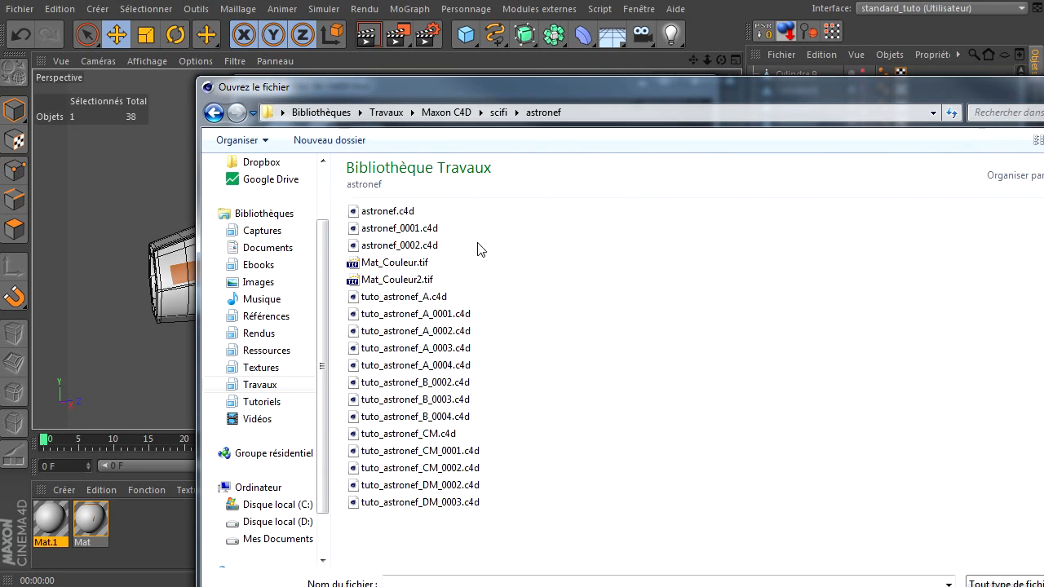
left_click(416, 280)
double_click(432, 280)
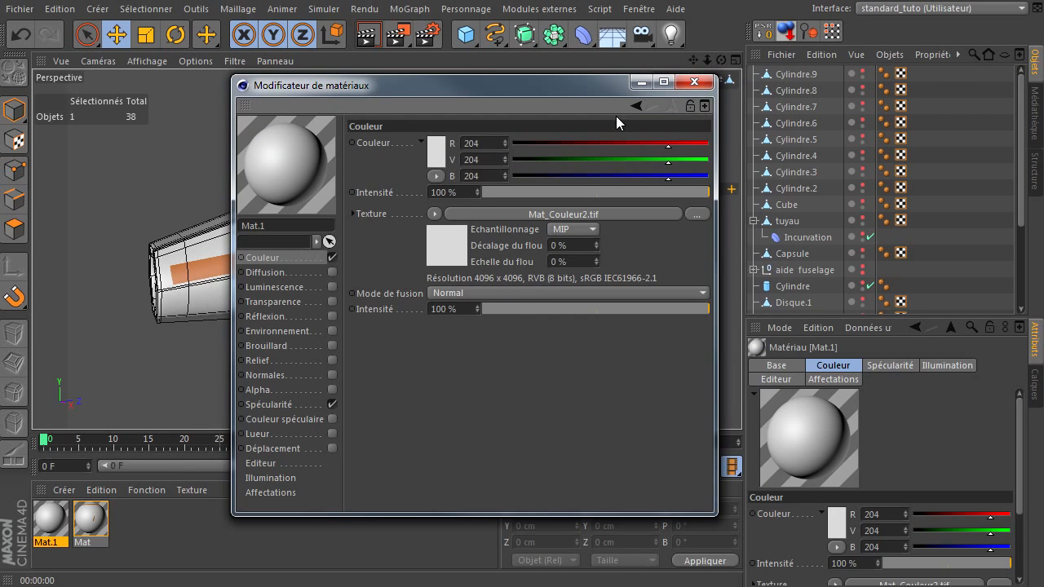
left_click(693, 81)
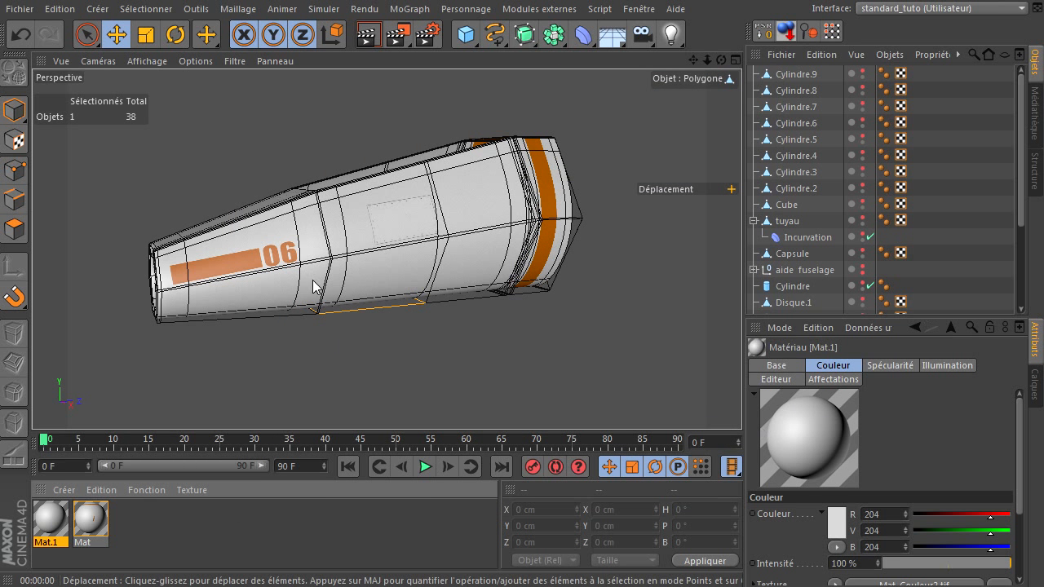
Deselect everything, make the hidden model parts visible again in the viewport and select the geometrie null object
left_click(844, 216)
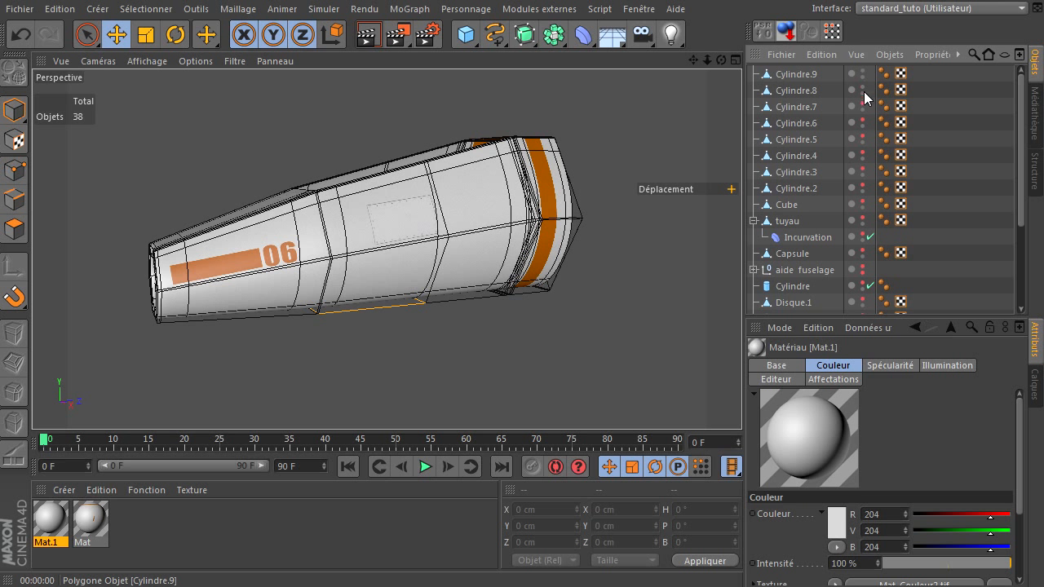
scroll(859, 305, "down", 3)
left_click_drag(863, 359, 863, 359)
scroll(867, 197, "up", 4)
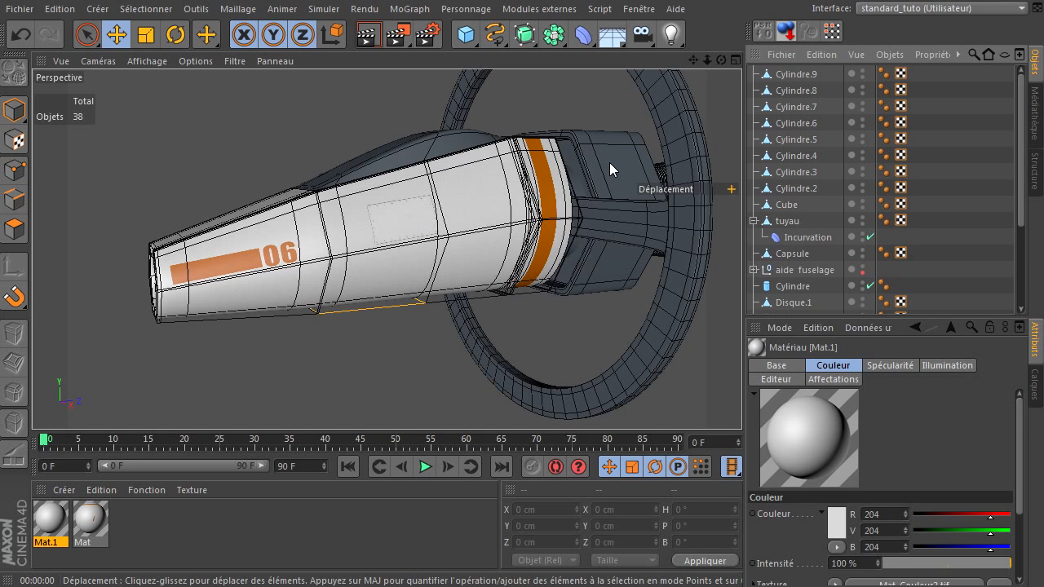
scroll(814, 257, "down", 4)
left_click(803, 225)
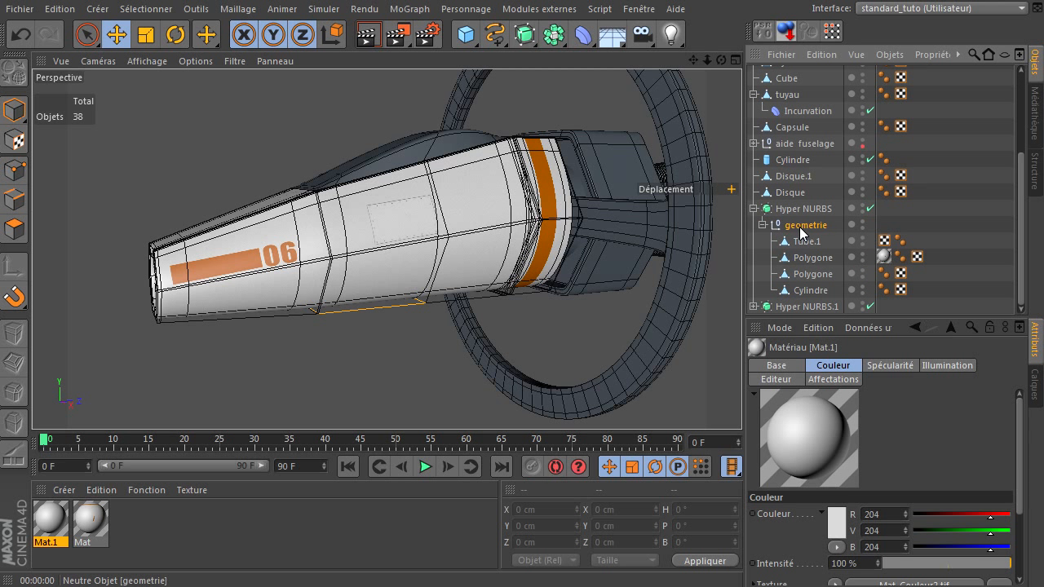
Rename the material Mat.1 as "texture grise bruit"
double_click(49, 544)
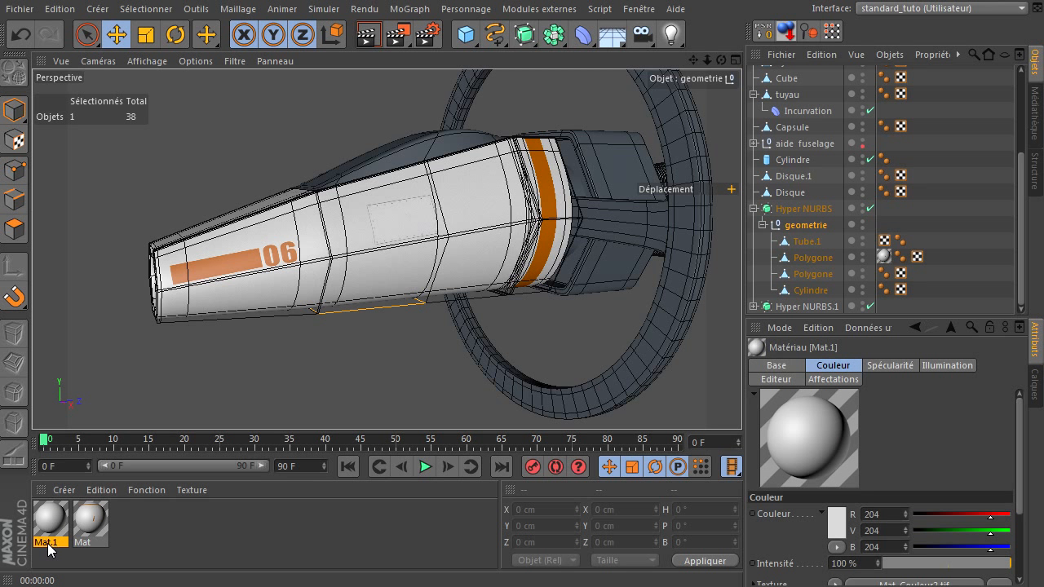
type("texture")
type(" grise")
type(" bruit")
key("Return")
Rename the material Mat with the orange decals as "texture cockpit"
double_click(83, 542)
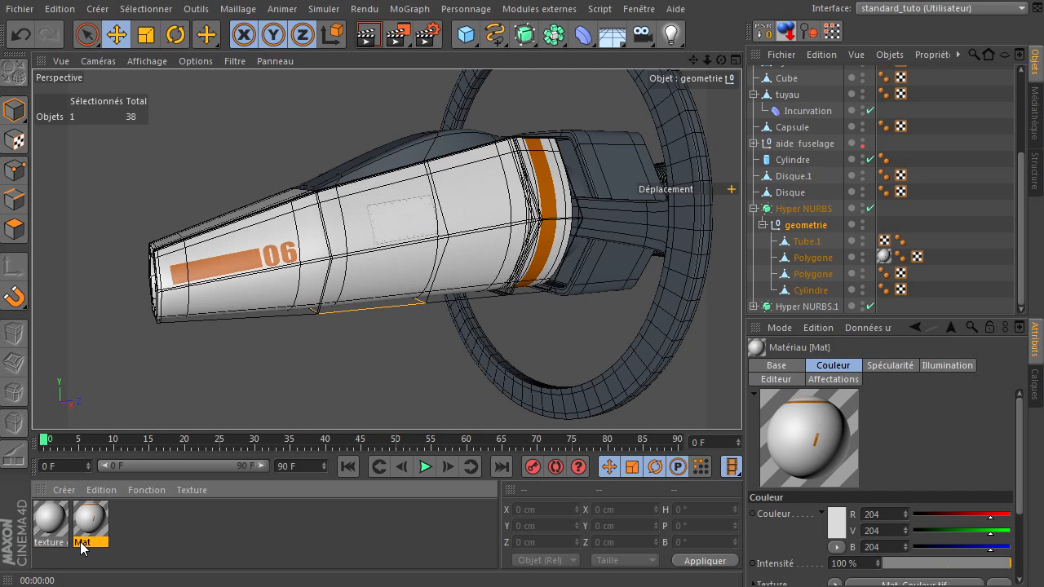
type("texture c")
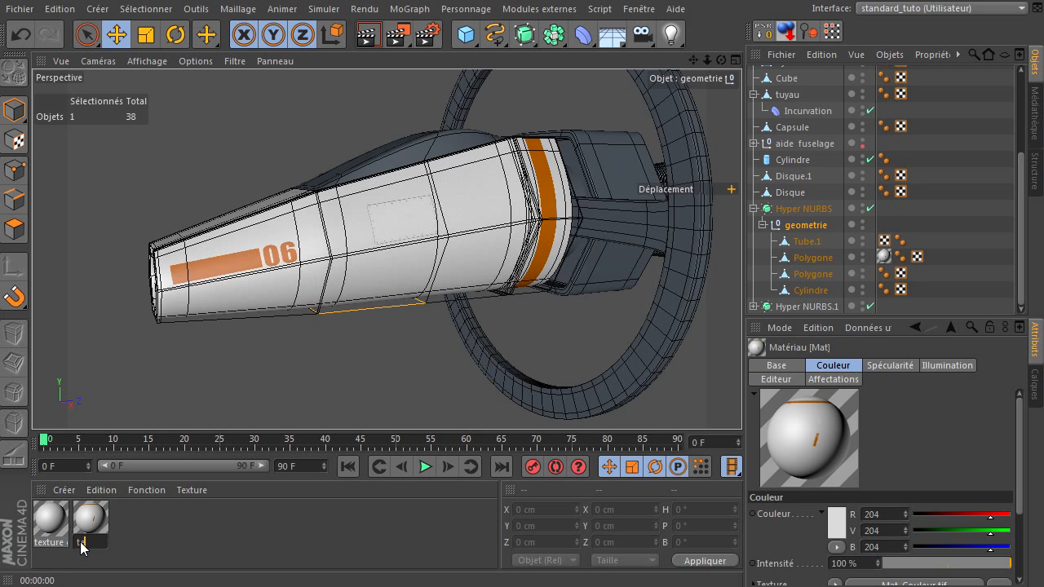
type("ockpit")
key("Return")
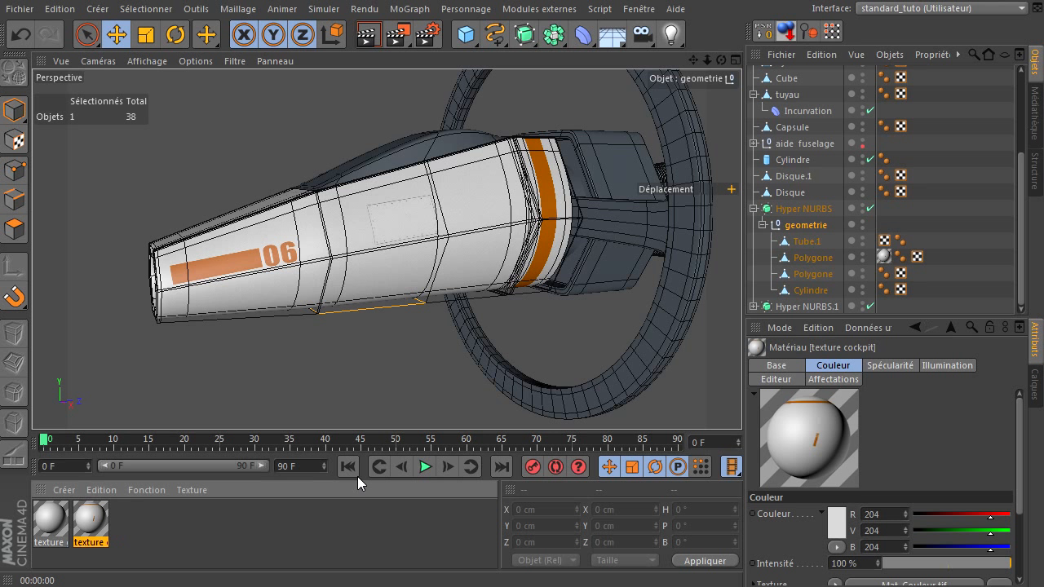
In the geometrie group, rename the untextured Polygone as "vitre" and the textured Polygone as "cockpit"
left_click(816, 275)
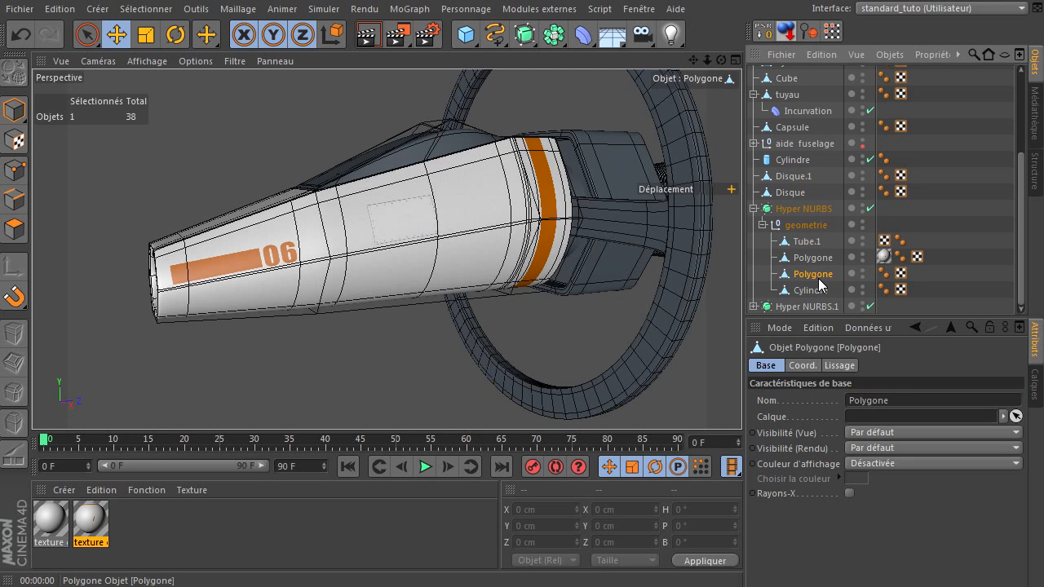
double_click(817, 277)
type("vitre")
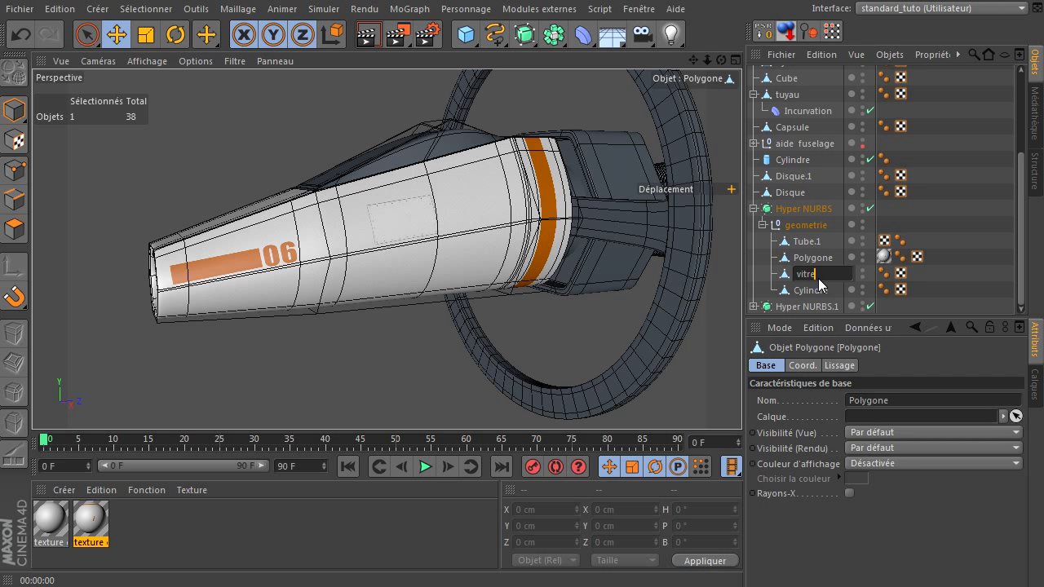
key("Return")
left_click(820, 258)
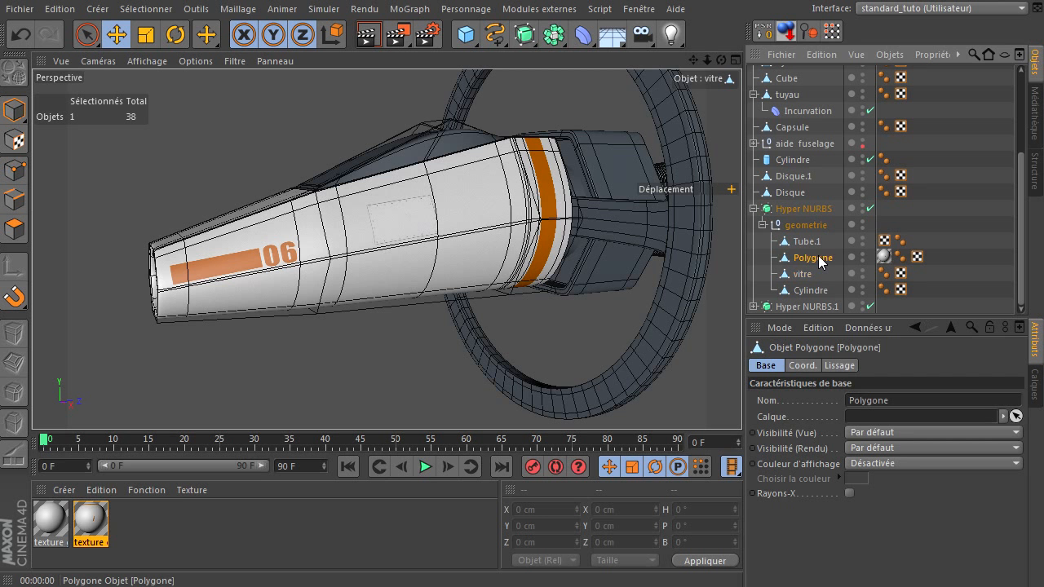
double_click(820, 258)
type("cockpit")
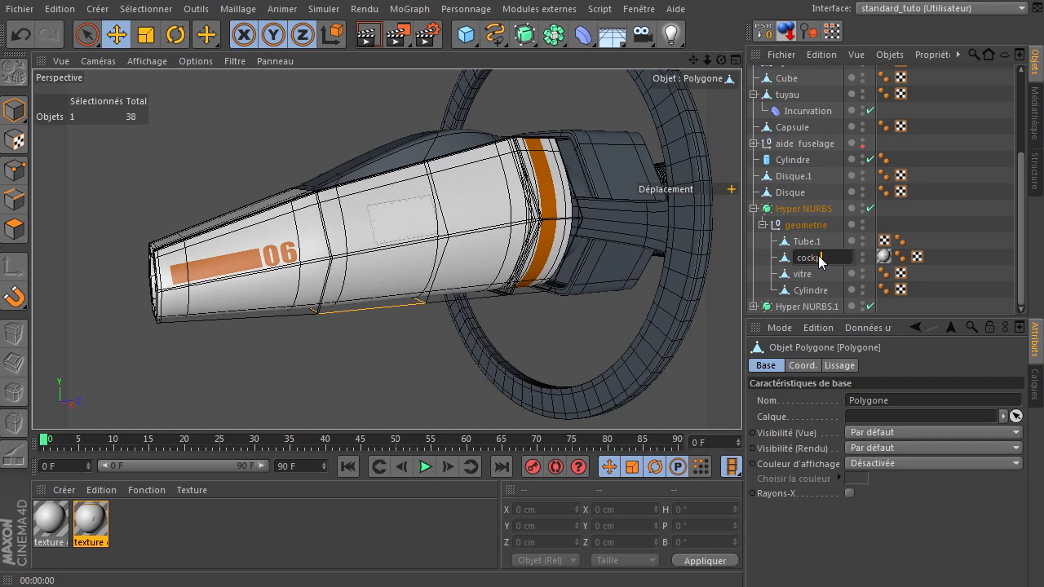
key("Return")
Rename the Tube.1 object in the geometrie group as "anneau"
left_click(811, 243)
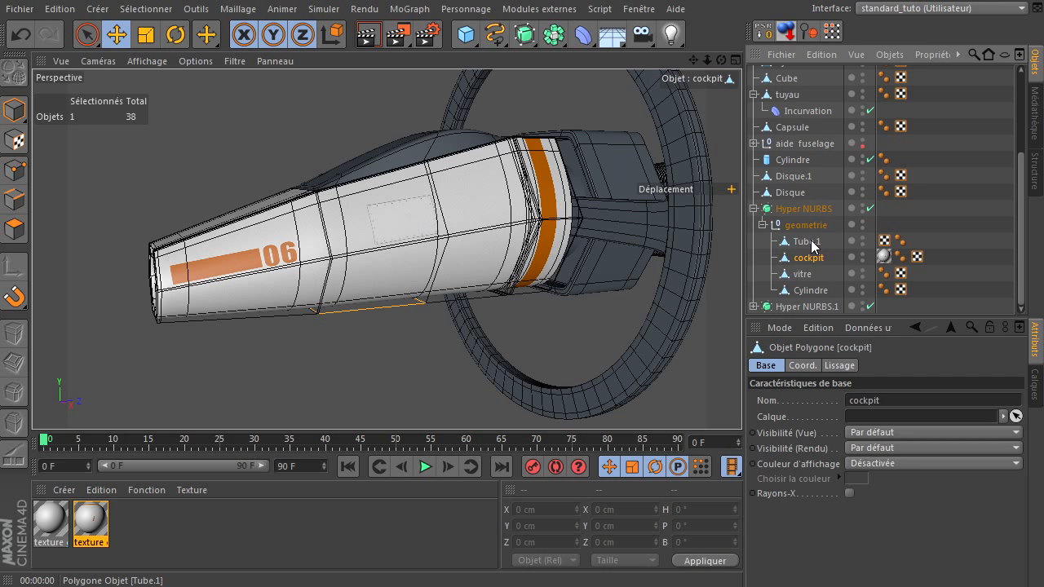
left_click(809, 288)
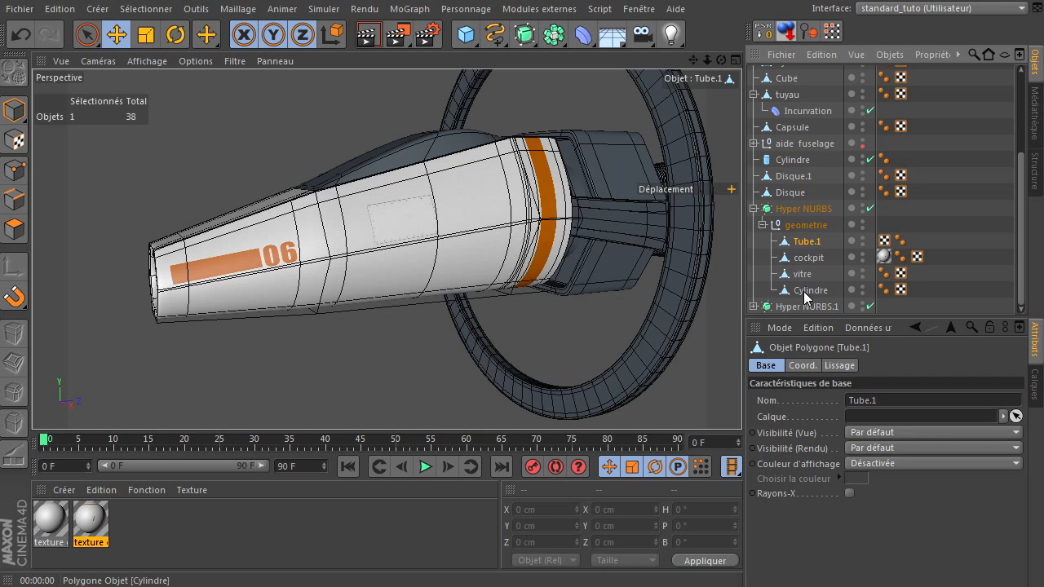
left_click(806, 243)
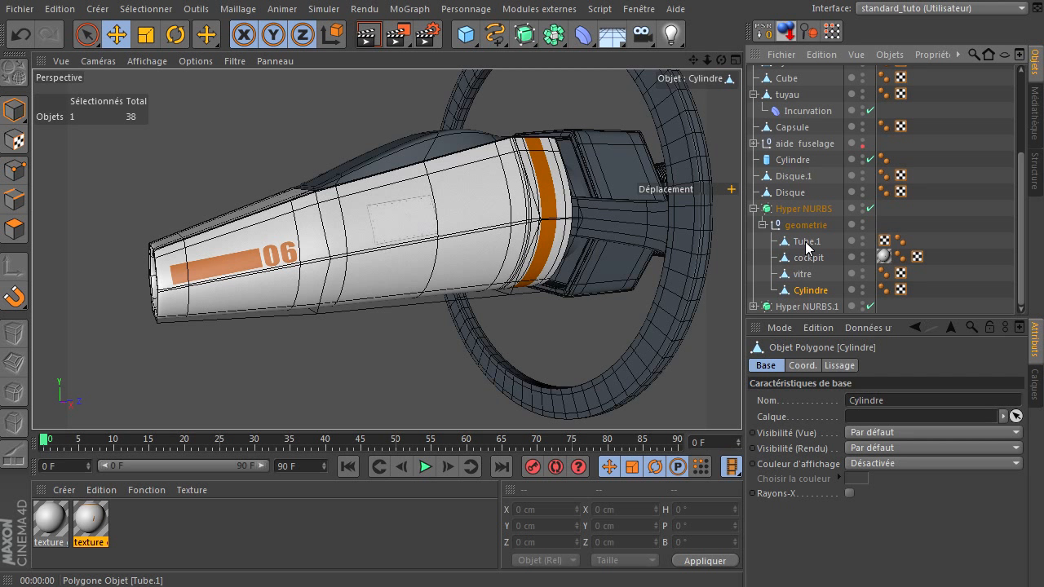
double_click(805, 243)
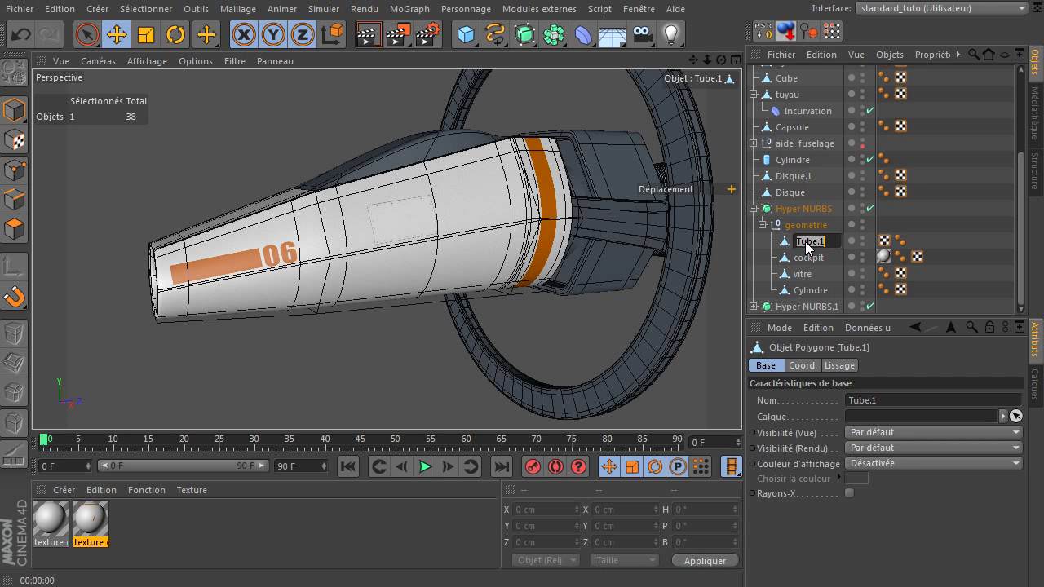
type("anneau")
key("Return")
Rename the Cylindre object in the geometrie group as "blocmoteur"
left_click(814, 291)
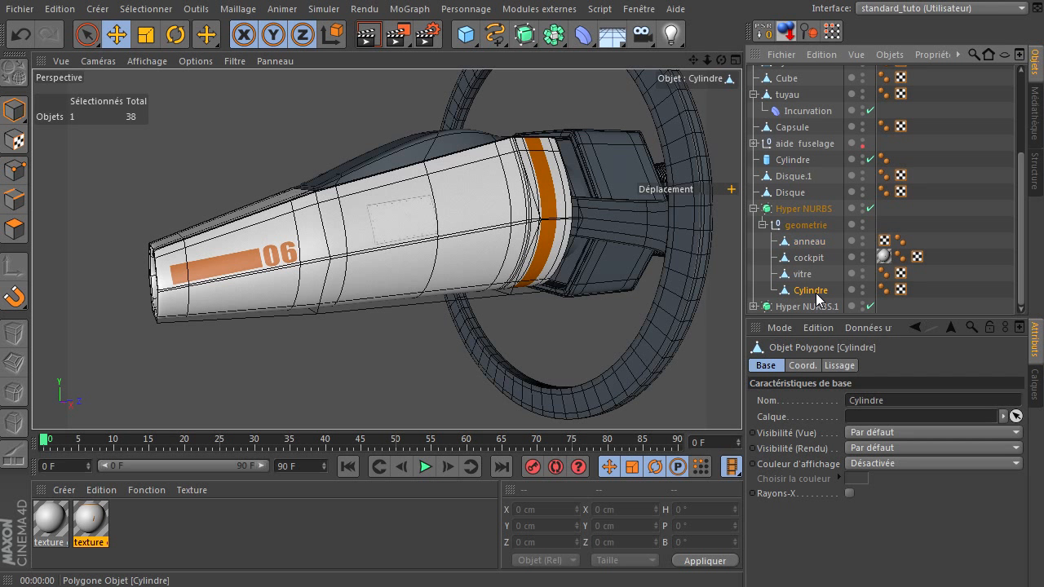
double_click(815, 291)
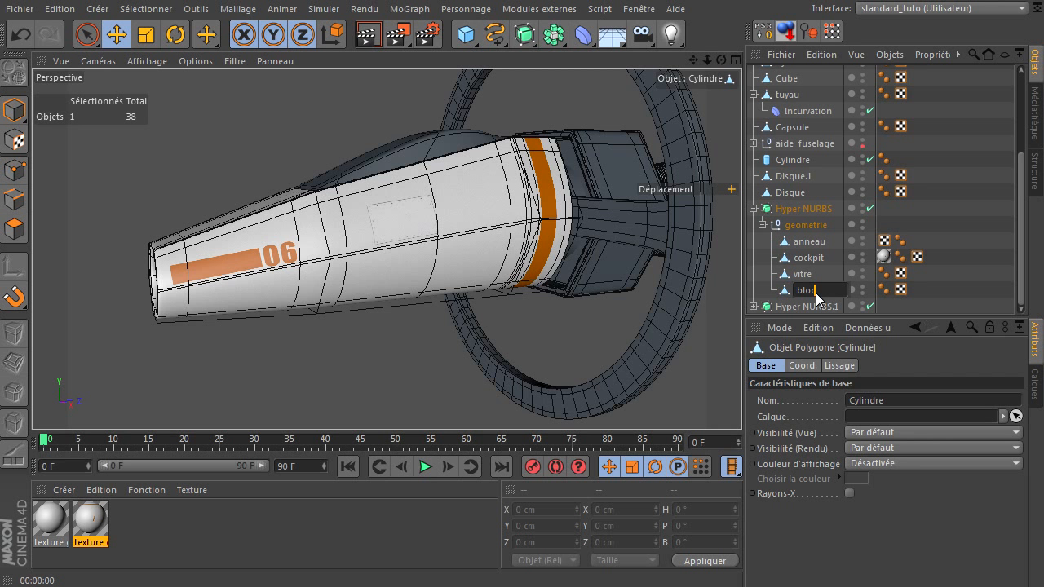
type("blocmoteur")
key("Return")
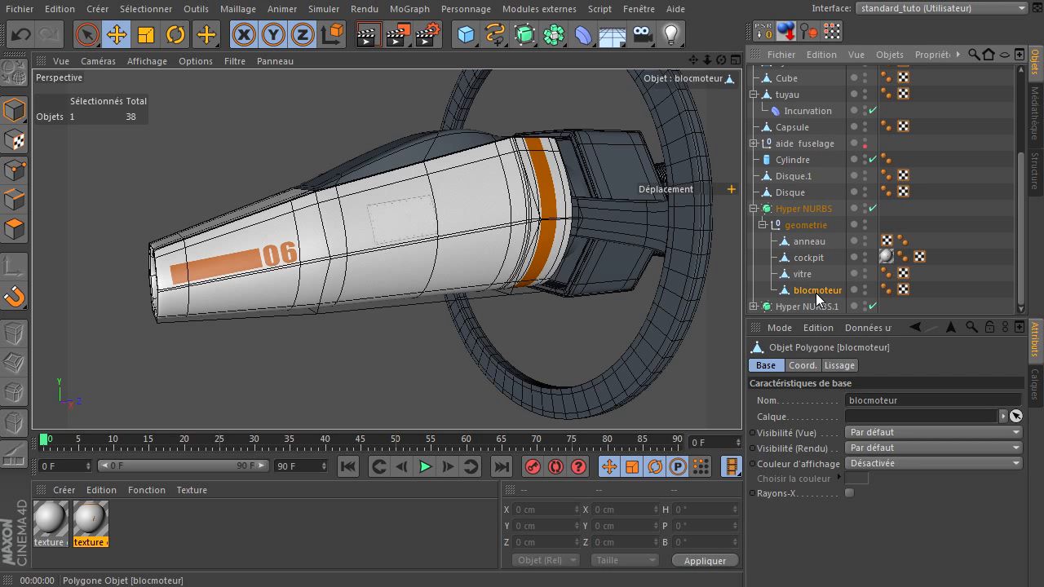
Apply the material "texture grise bruit" to the geometrie null with Cubique projection and render the view
left_click(44, 522)
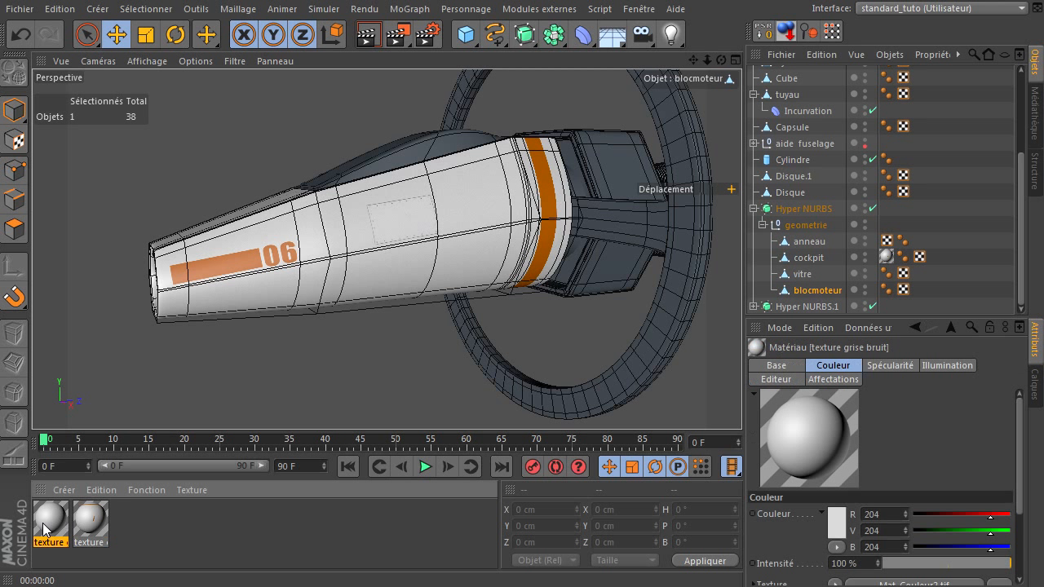
left_click_drag(44, 524, 797, 232)
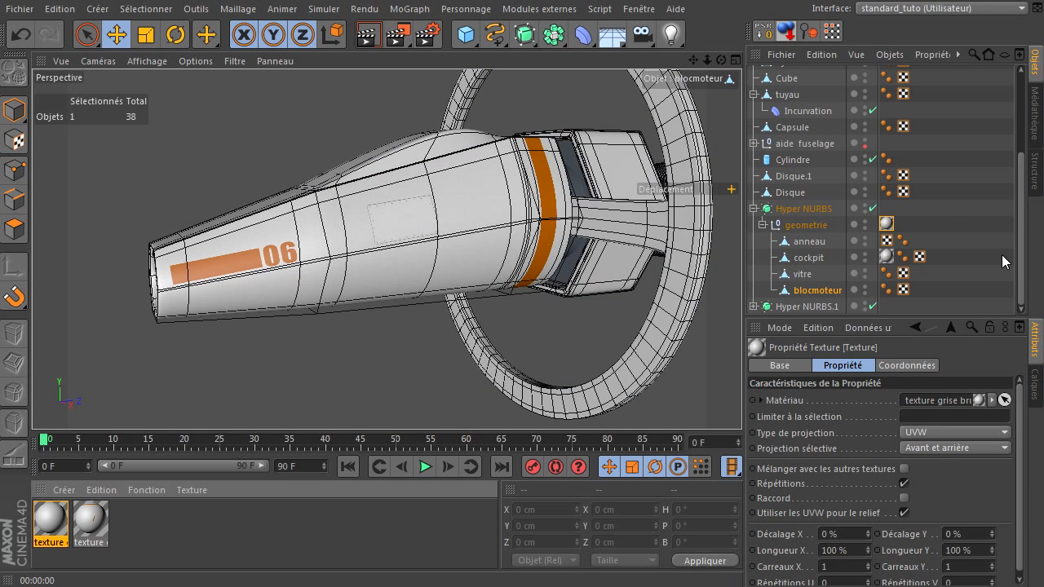
left_click(926, 430)
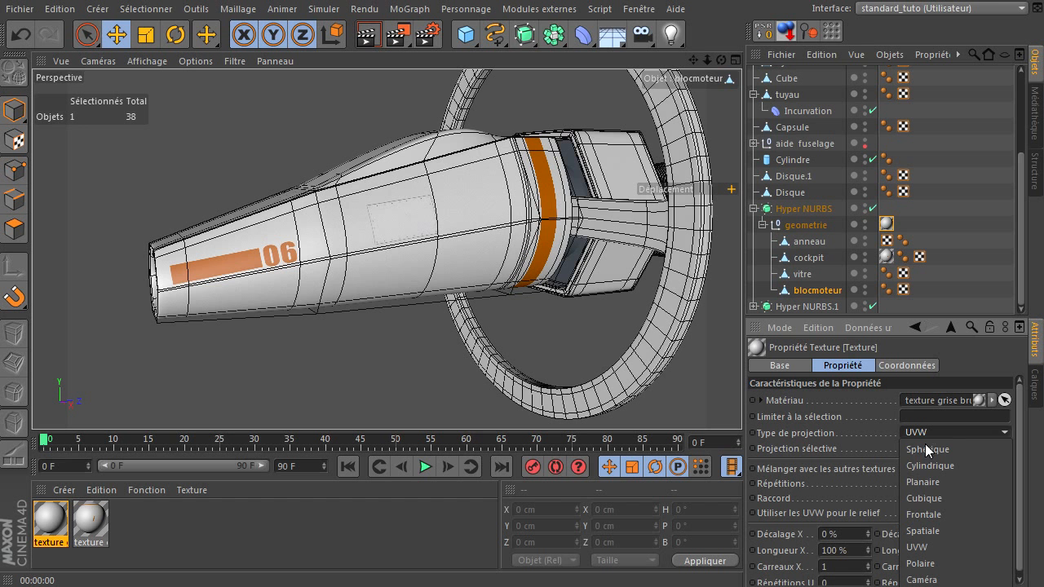
left_click(919, 501)
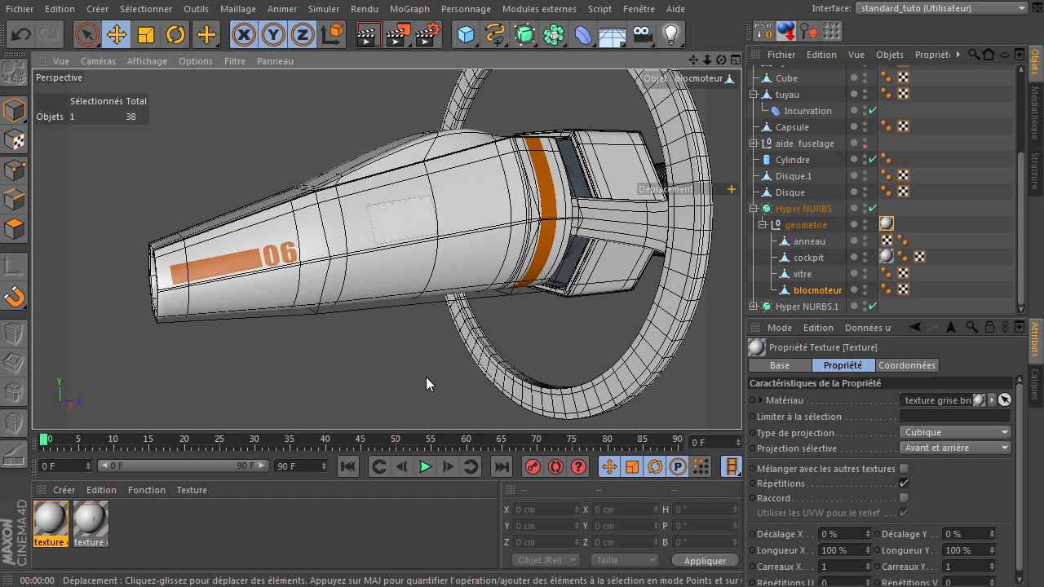
left_click(365, 34)
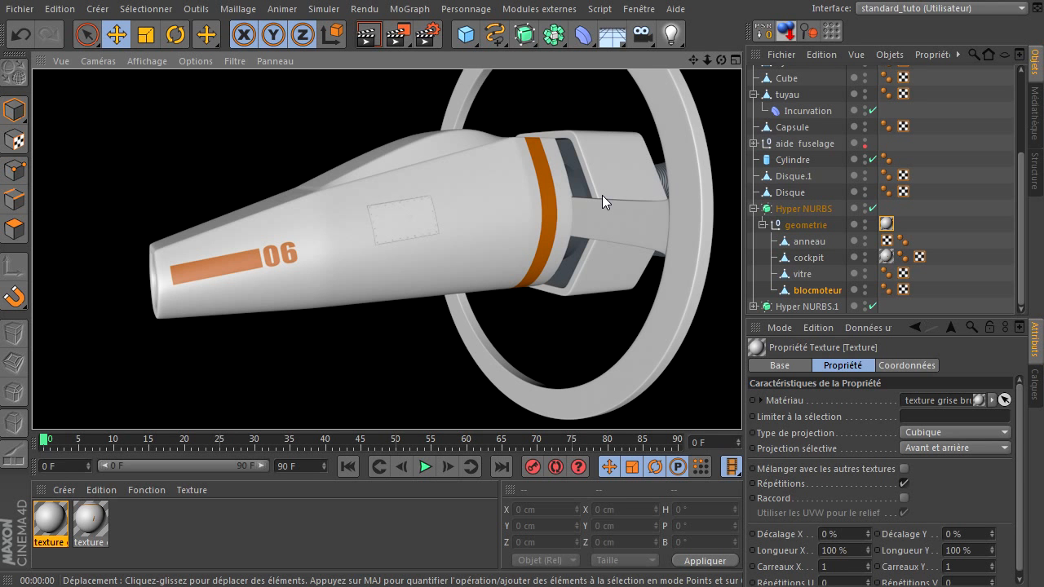
Collapse the Hyper NURBS hierarchy, expand Hyper NURBS.1 containing the rear engine nozzles and rename it as "reacteur"
left_click_drag(692, 63, 569, 35)
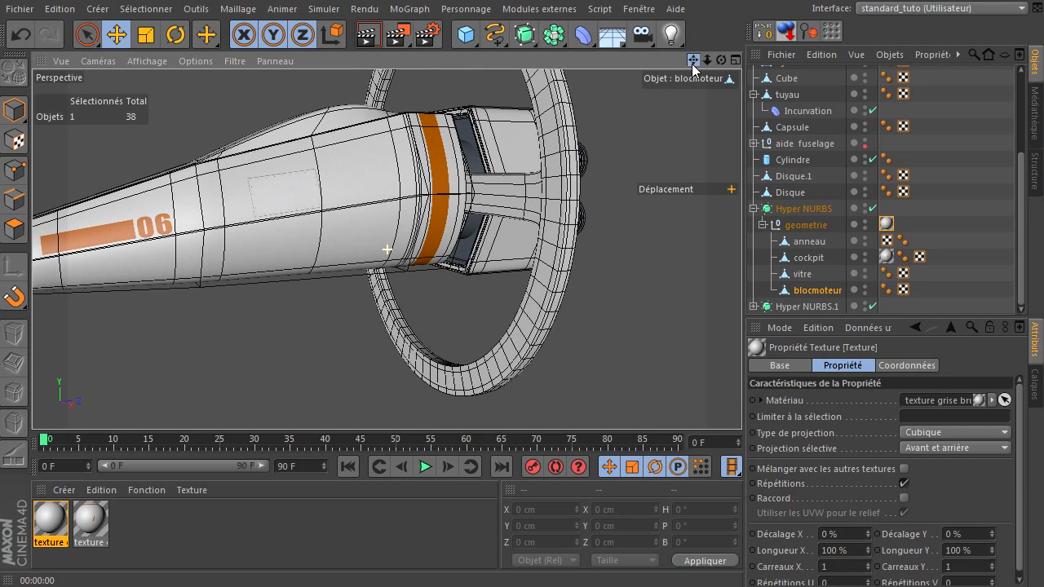
mouse_move(720, 62)
left_mouse_down()
mouse_move(599, 72)
mouse_move(681, 62)
mouse_move(657, 67)
mouse_move(726, 237)
mouse_move(741, 404)
mouse_move(705, 59)
mouse_move(741, 403)
mouse_move(720, 61)
left_mouse_up()
left_click_drag(693, 60, 680, 66)
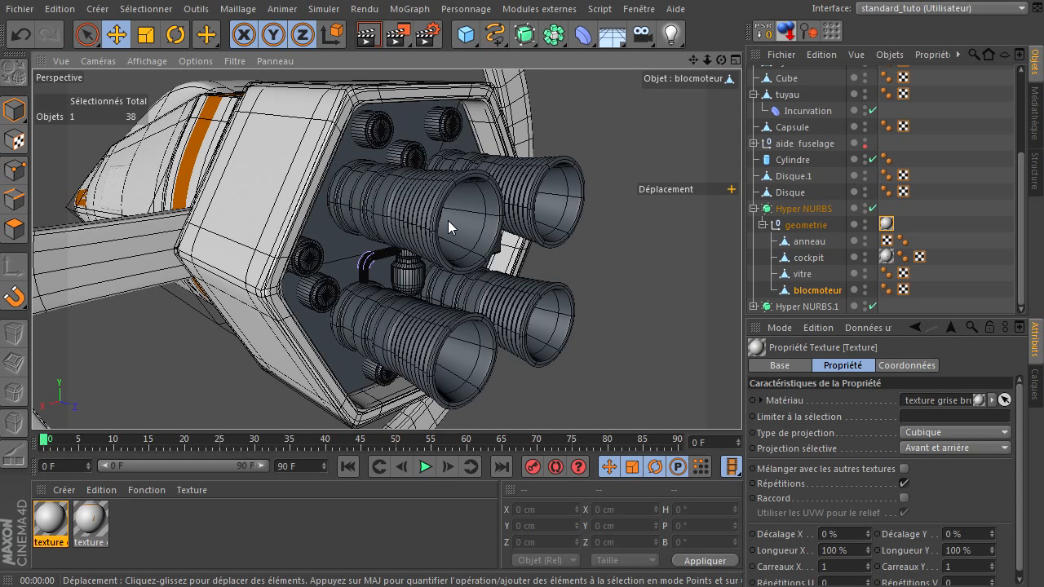
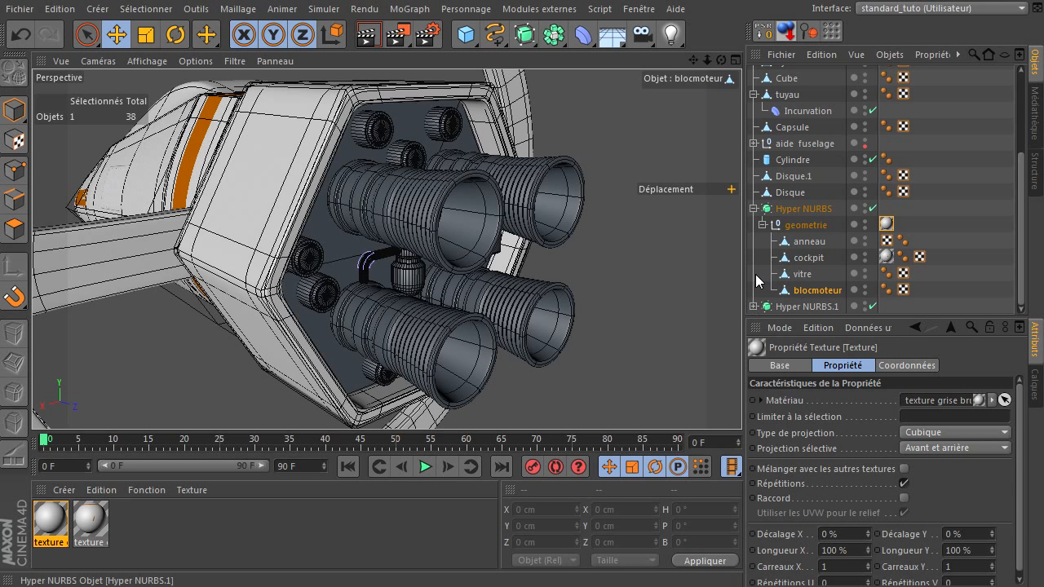
left_click(754, 209)
left_click(753, 306)
left_click(754, 306)
scroll(830, 285, "down", 2)
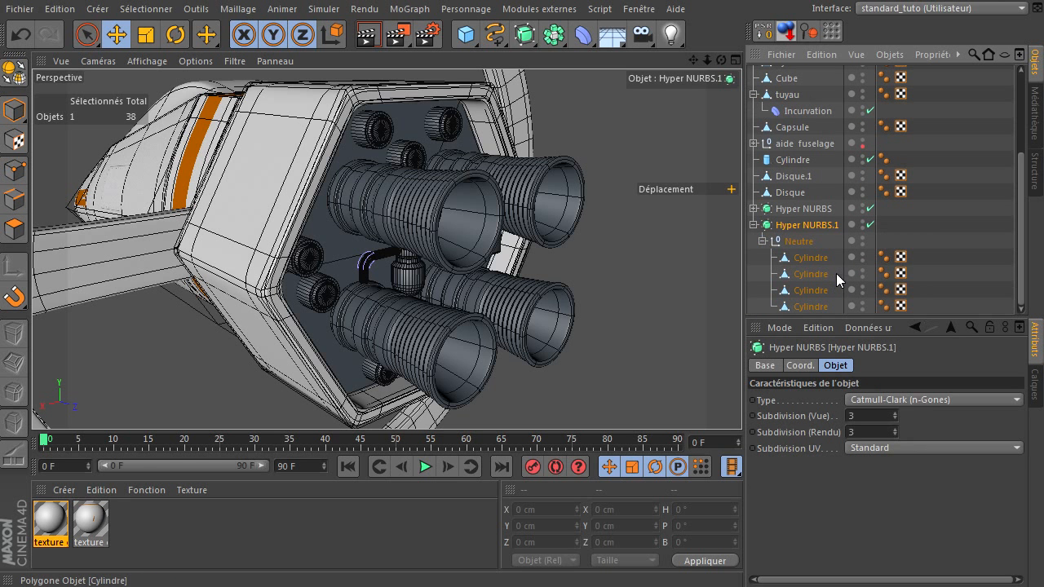
double_click(819, 226)
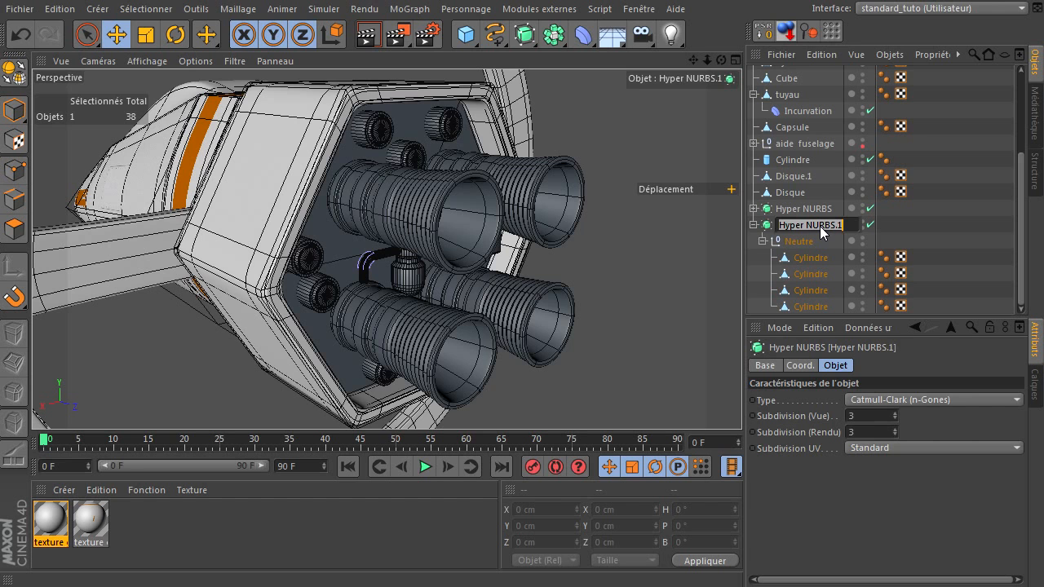
type("reacteur")
key("Return")
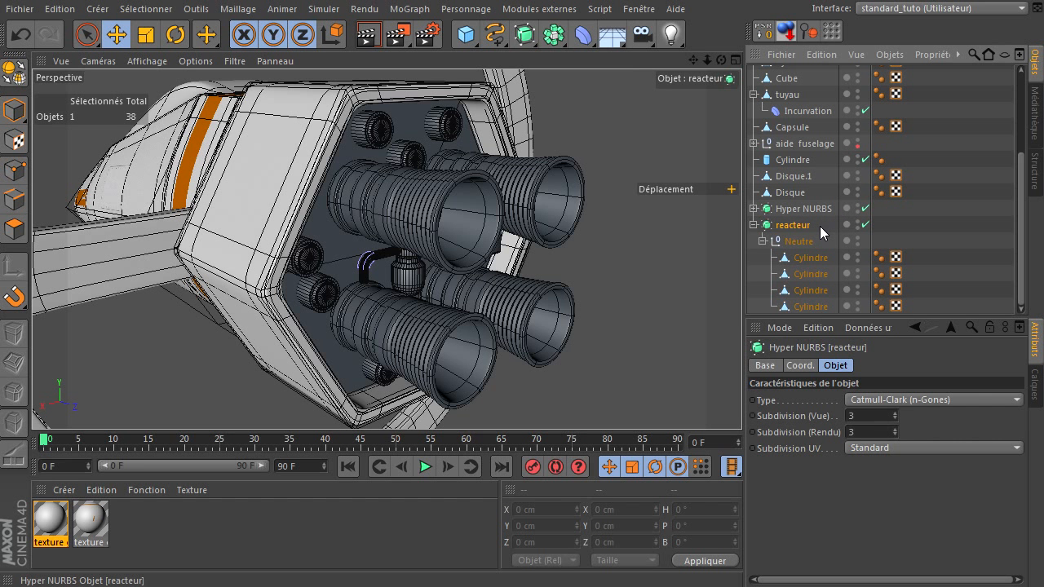
Rename the Hyper NURBS object that holds the geometrie group as "fuselage"
left_click(817, 209)
double_click(815, 209)
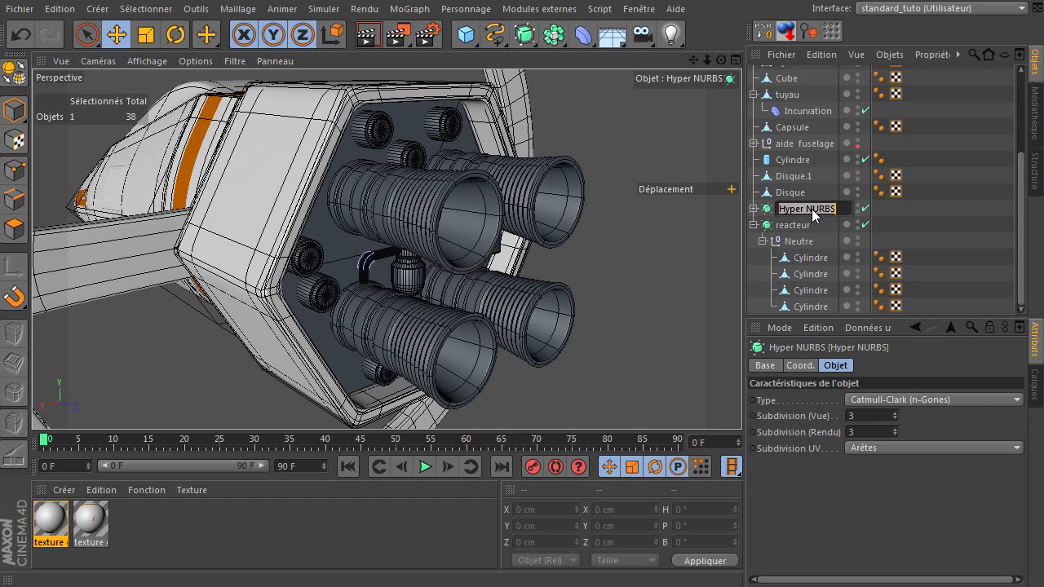
type("fuselage")
key("Return")
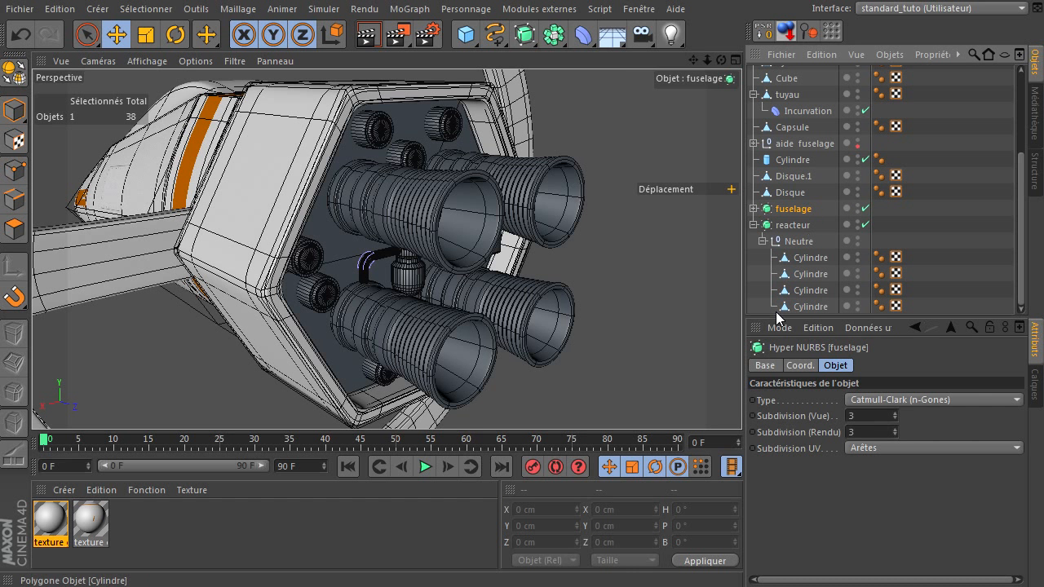
Identify the four nozzle cylinders in the reacteur group and create an Instance of the first Cylindre
left_click(805, 259)
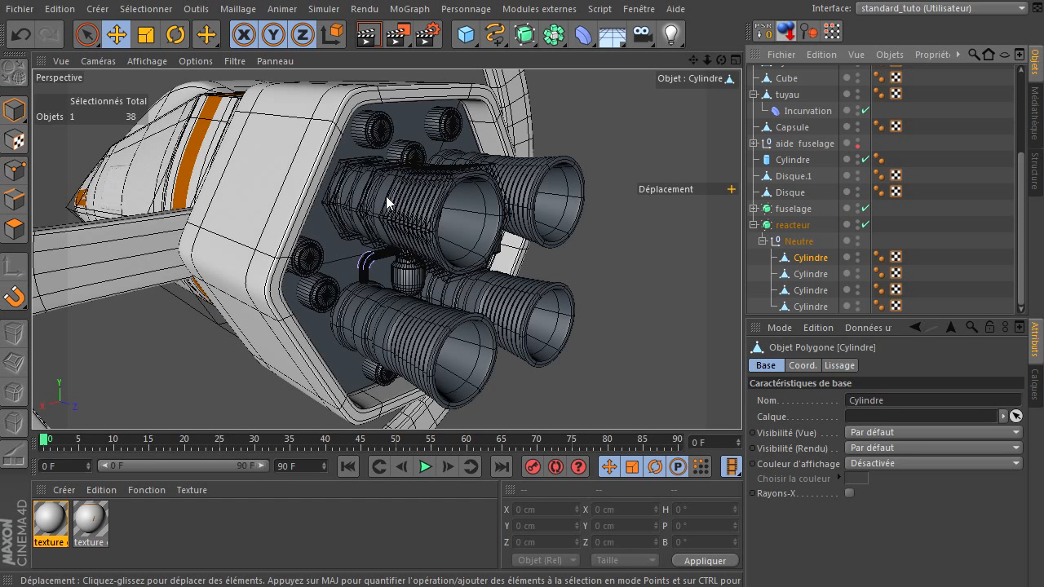
left_click(819, 277)
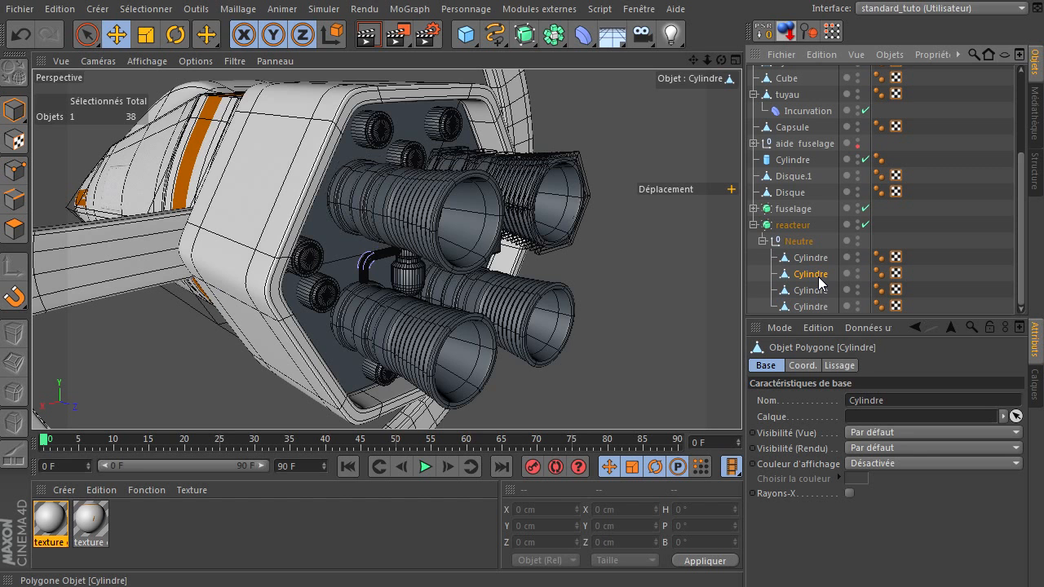
left_click(813, 292)
left_click(808, 306)
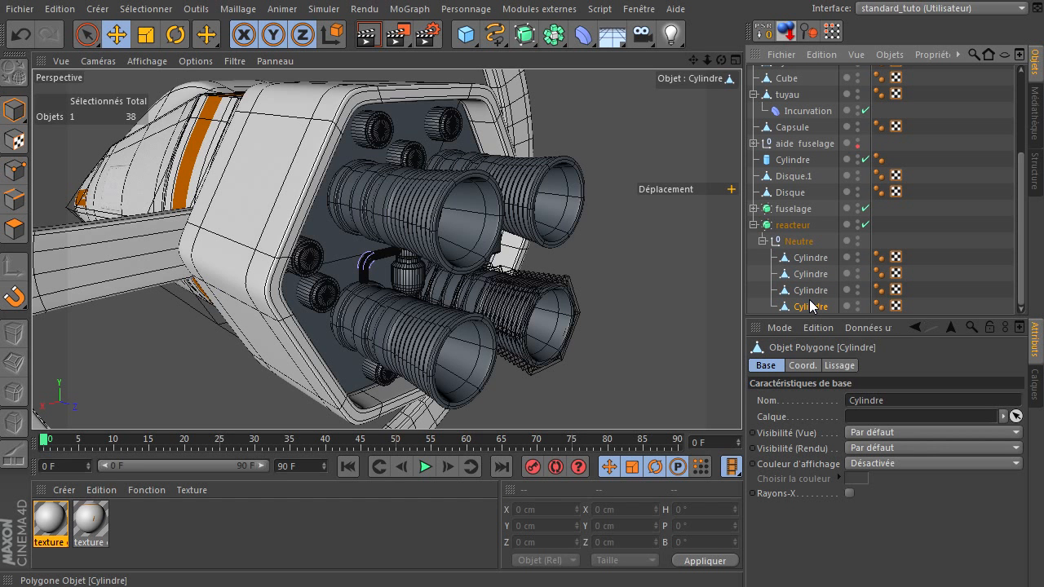
left_click(812, 260)
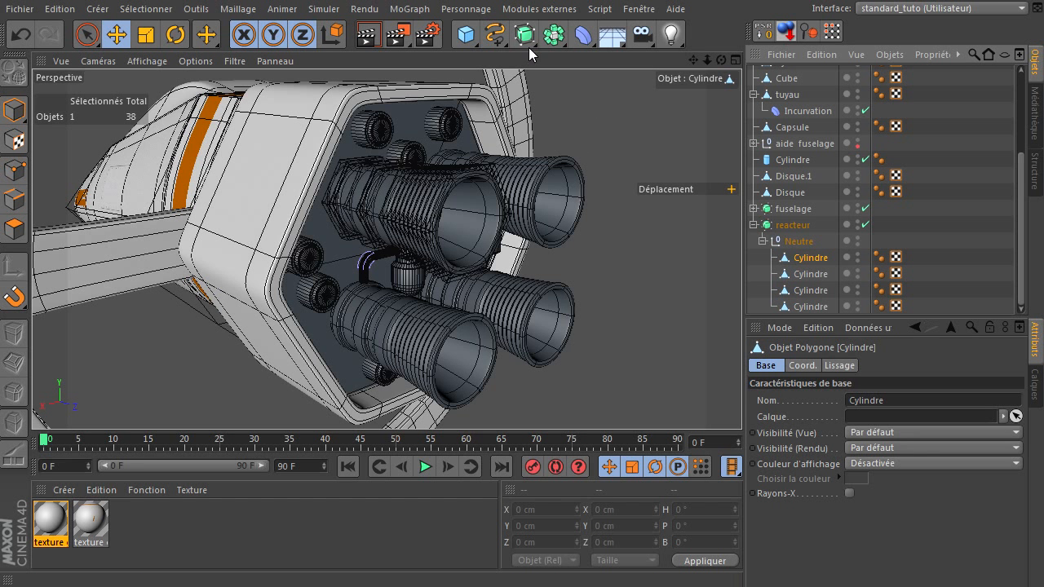
left_click(554, 37)
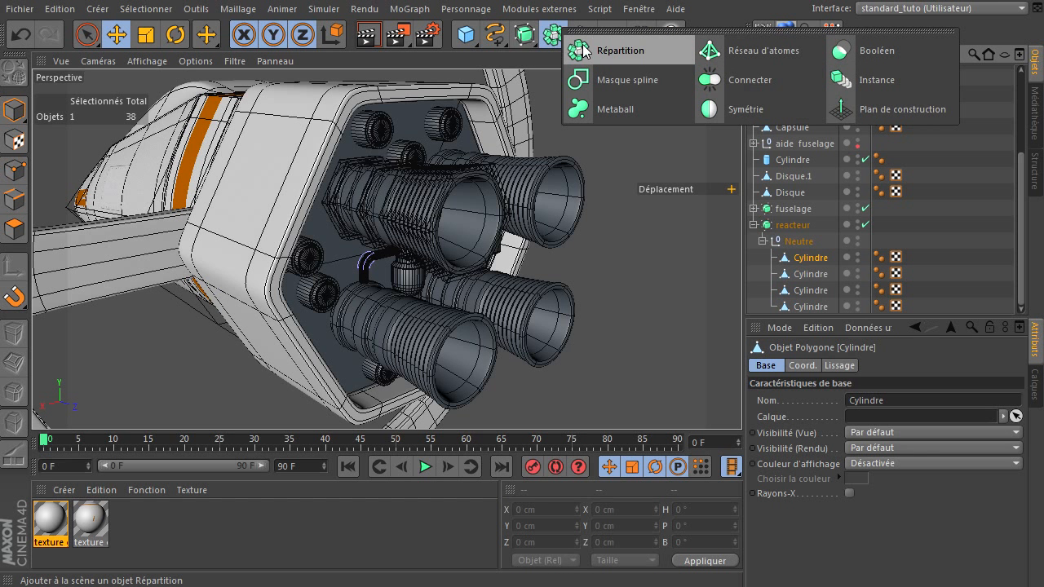
left_click(858, 83)
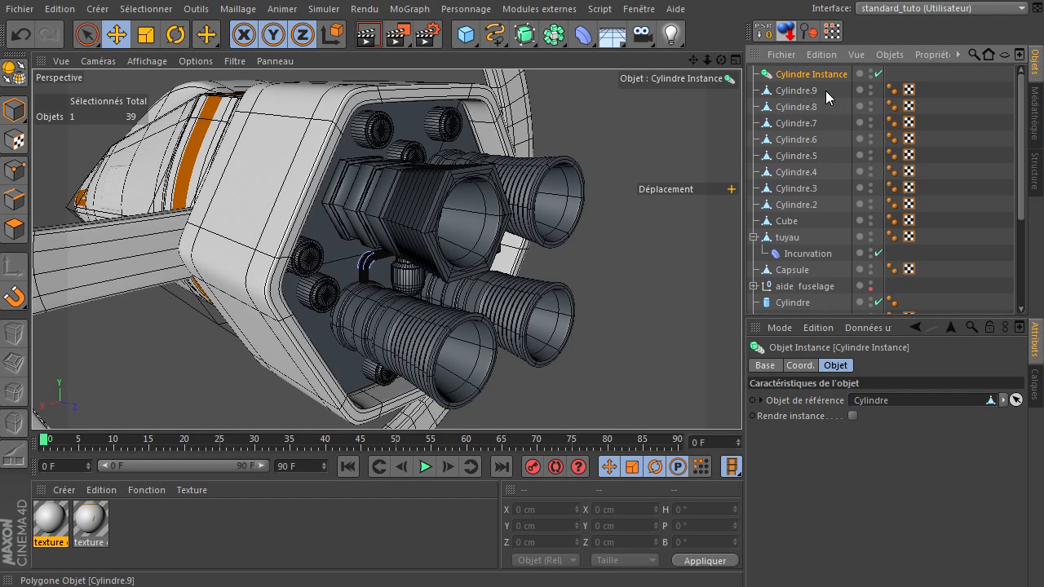
Make the Cylindre Instance a child of the second Cylindre in the reacteur group
left_click_drag(812, 78, 849, 310)
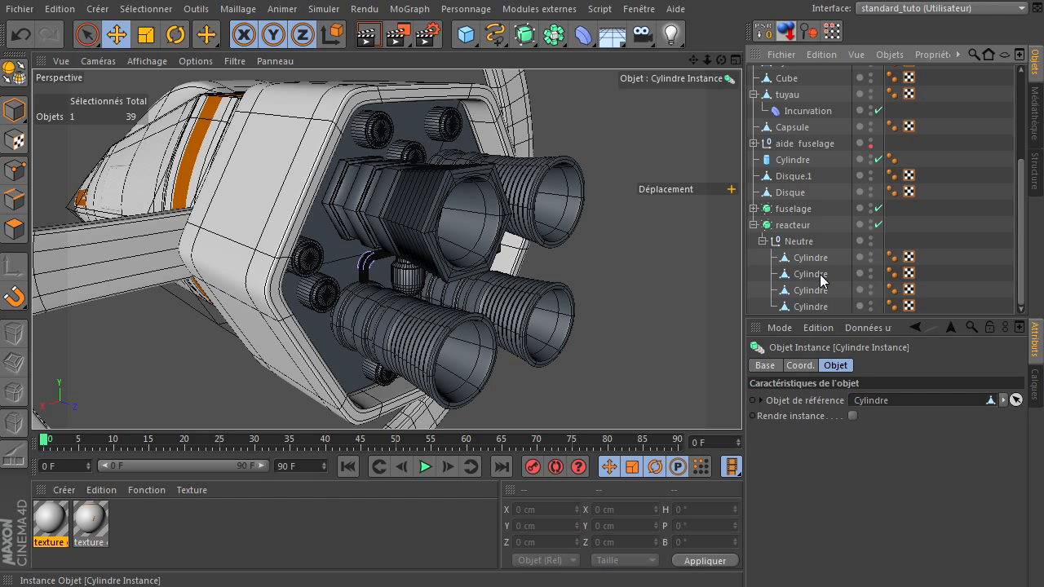
left_click_drag(819, 274, 820, 274)
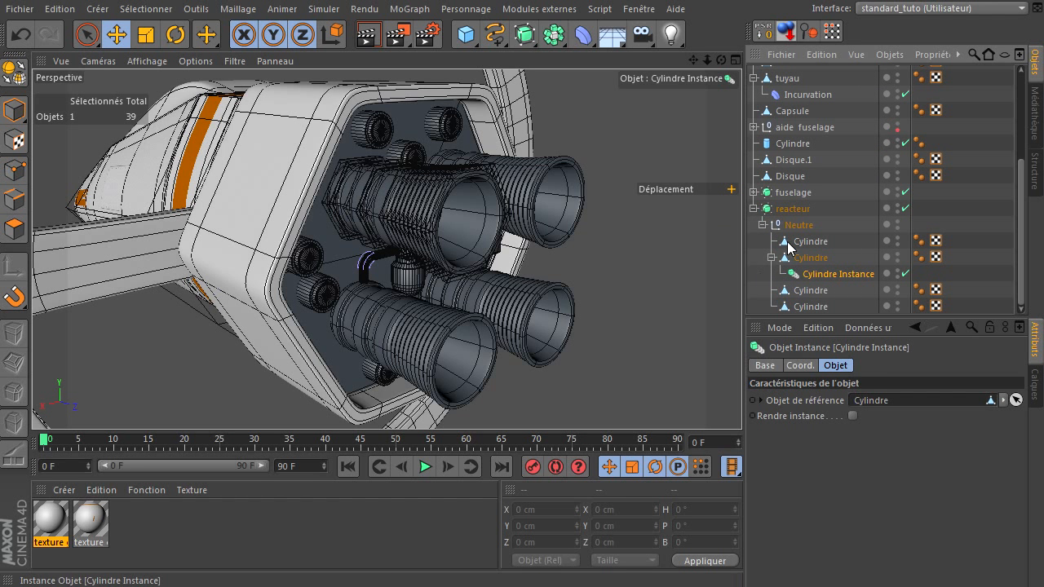
left_click(799, 256)
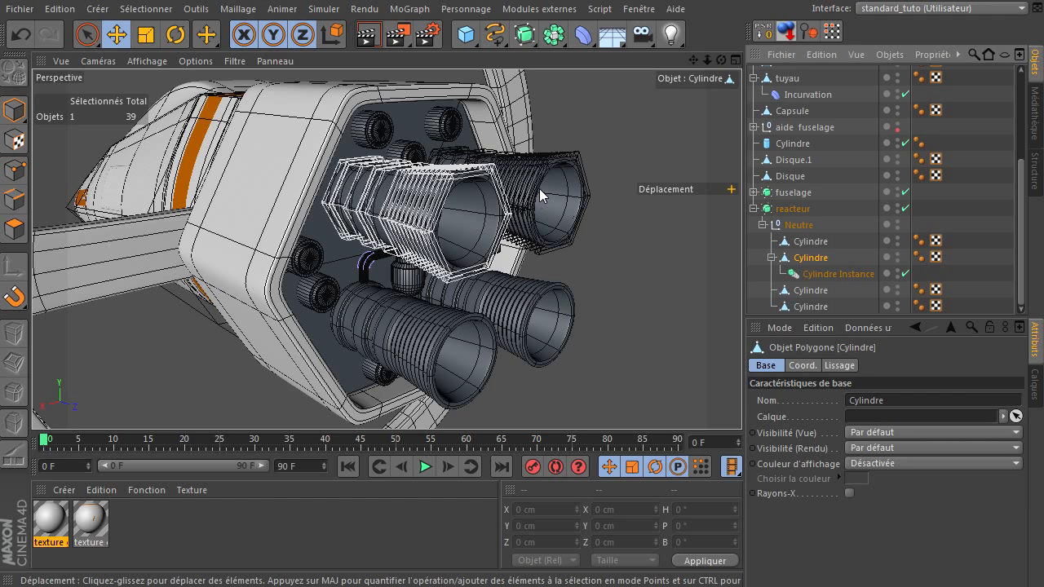
left_click(818, 273)
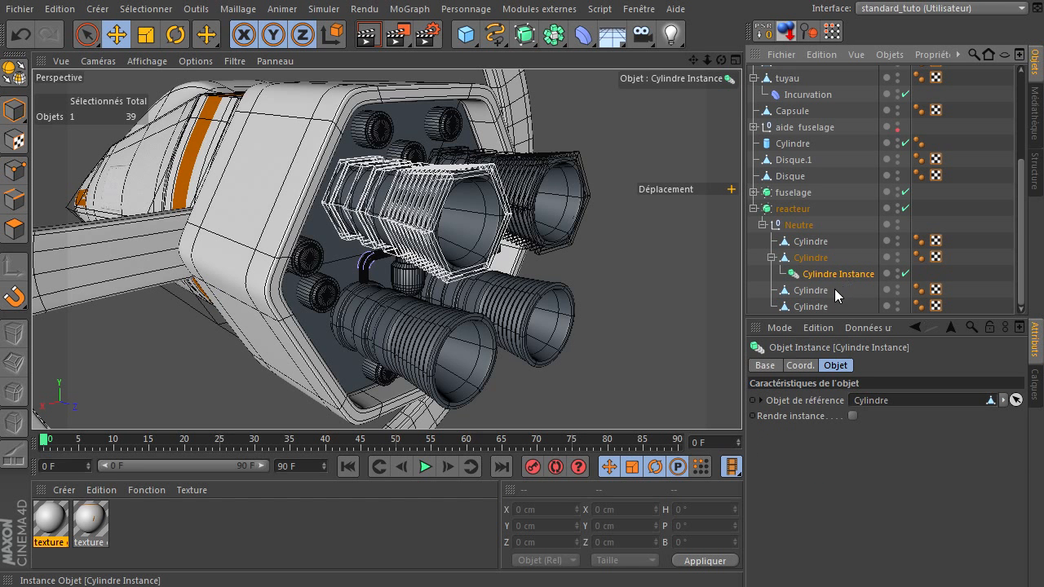
Copy the Cylindre Instance under the third and fourth Cylindre of the reacteur group, and select the first Cylindre
left_click_drag(825, 289, 825, 289, "ctrl")
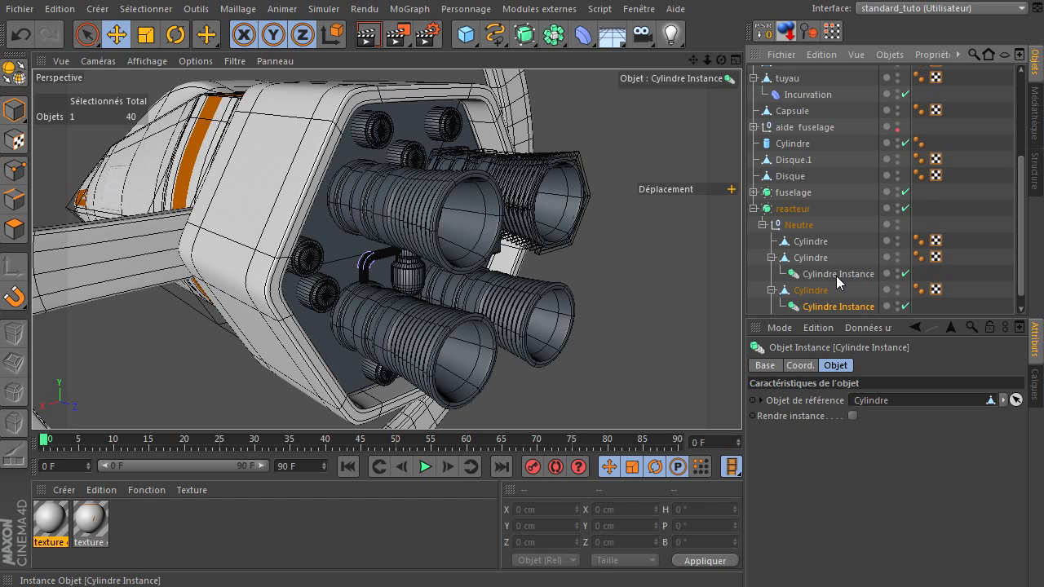
scroll(836, 278, "down", 1)
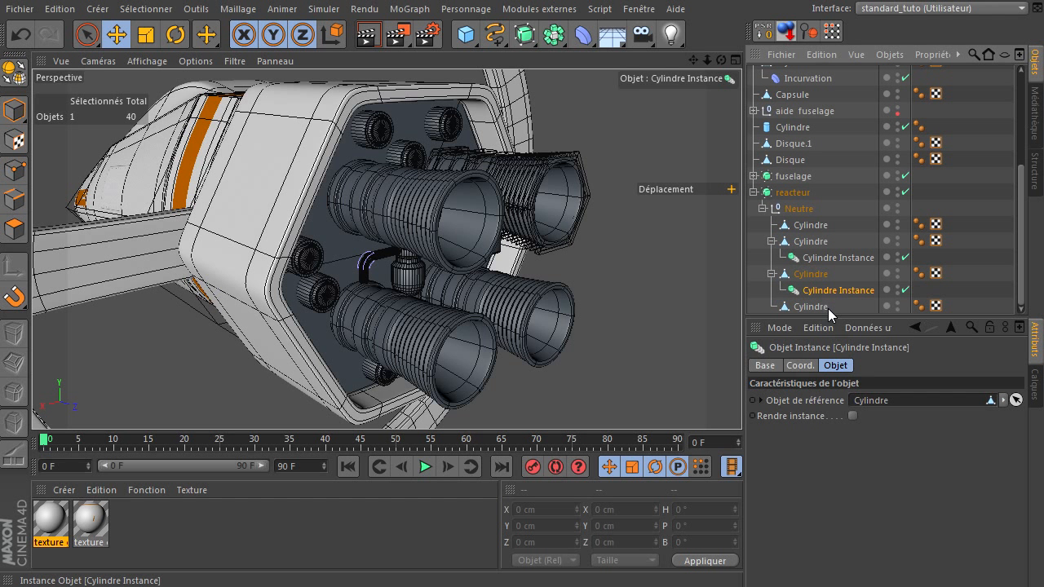
left_click_drag(827, 308, 827, 308, "ctrl")
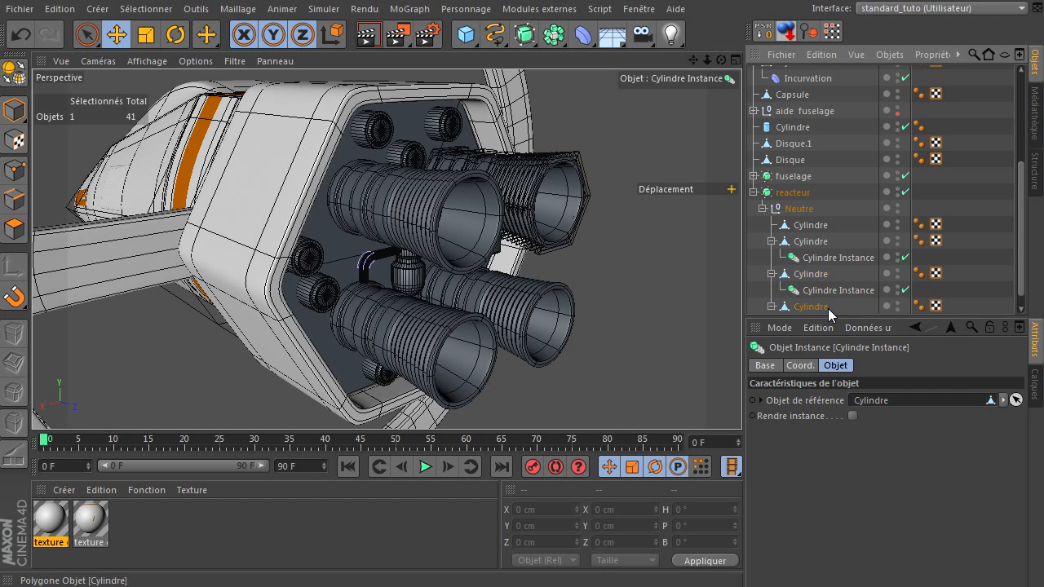
scroll(827, 308, "down", 1)
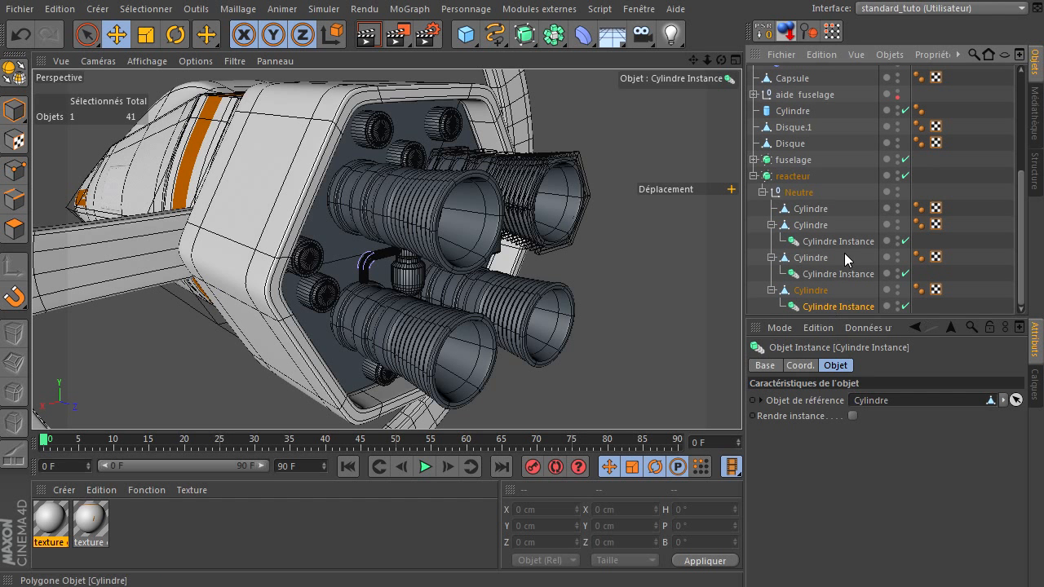
left_click(816, 213)
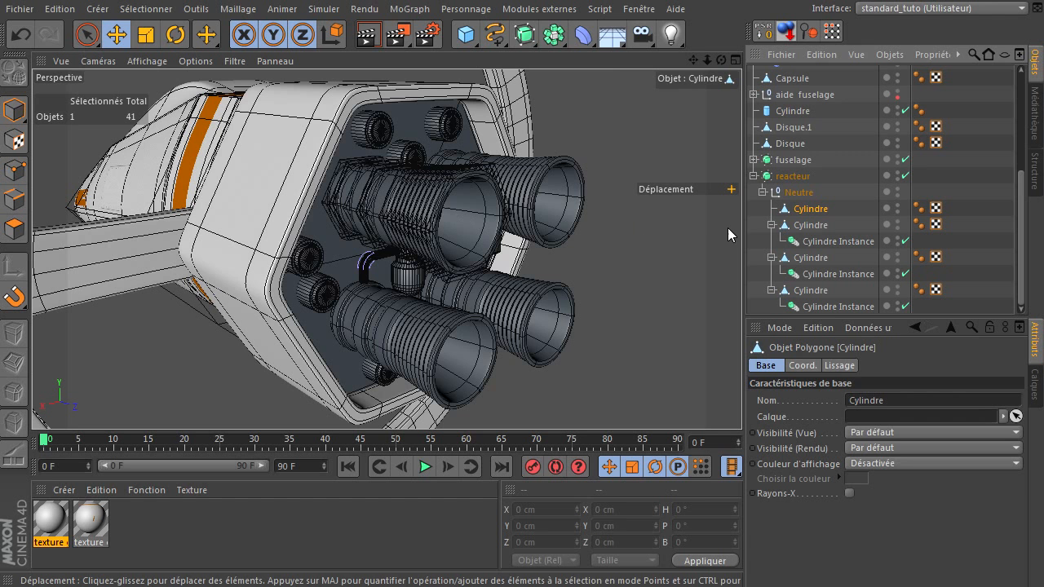
Reset the PSR of the Cylindre Instance under the second Cylindre so it sits on that nozzle
left_click(809, 226)
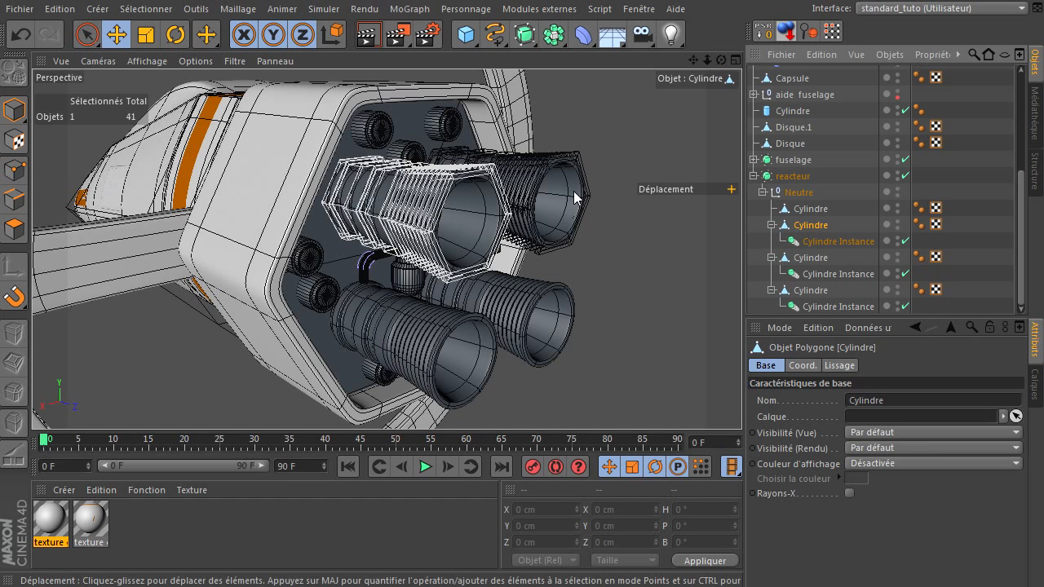
left_click(807, 241)
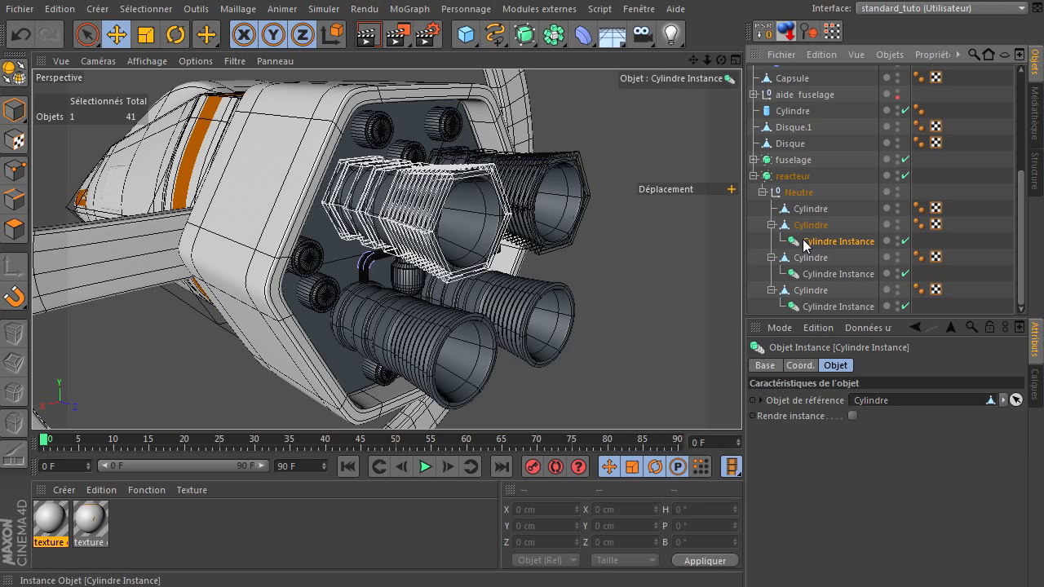
left_click(806, 256)
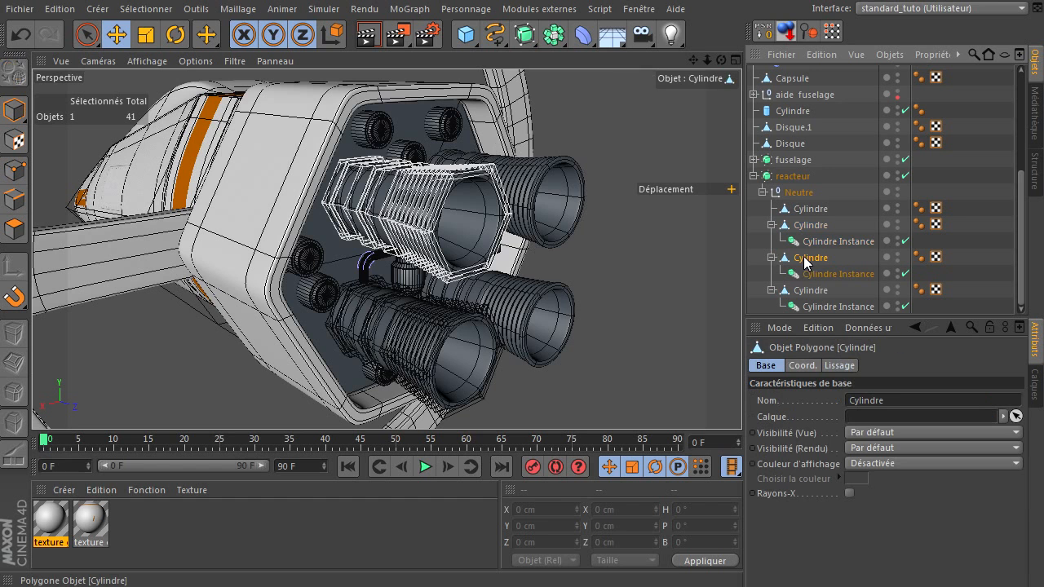
left_click(822, 290)
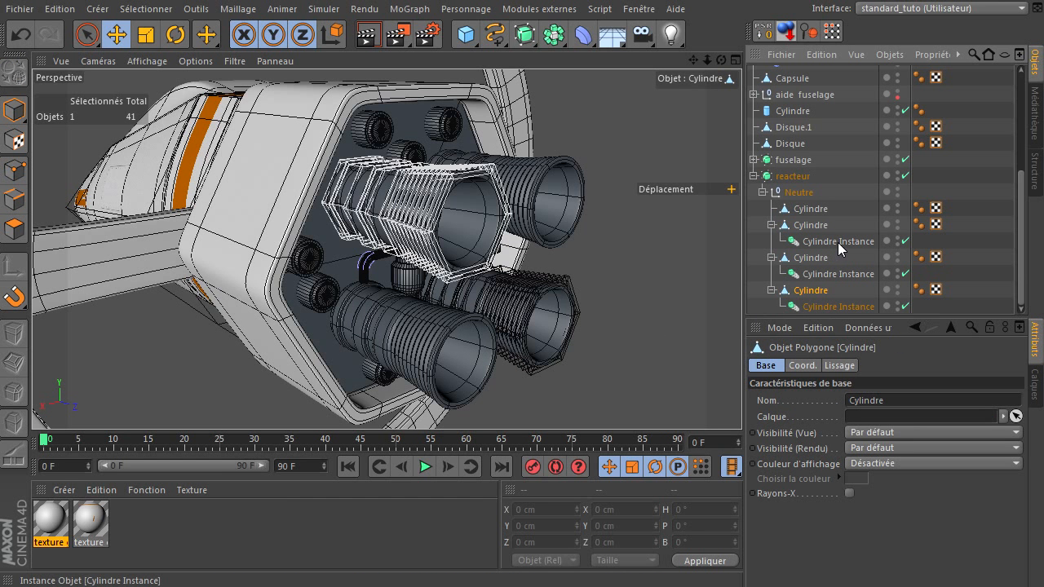
left_click(801, 243)
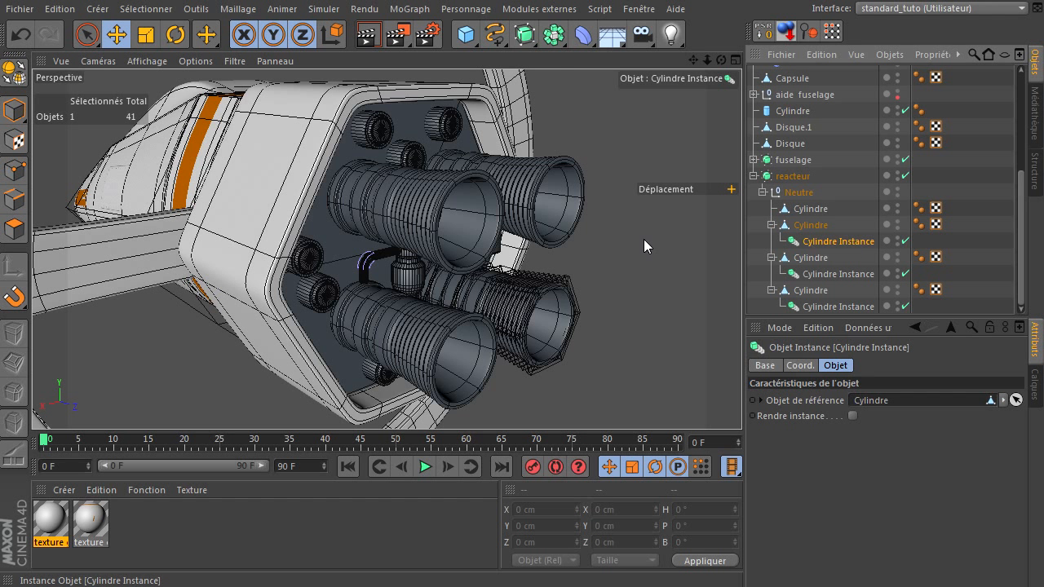
left_click(478, 10)
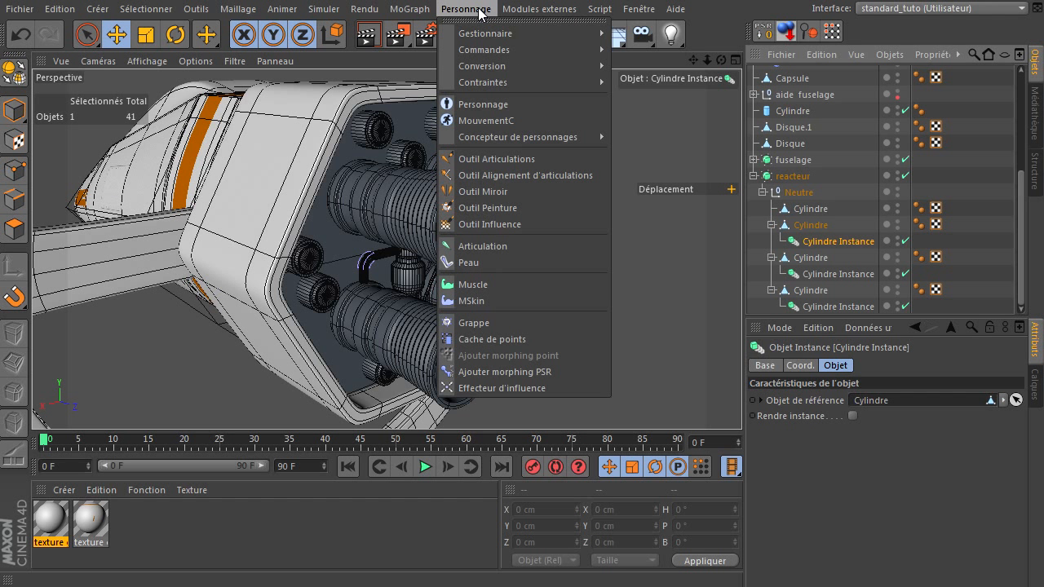
mouse_move(480, 50)
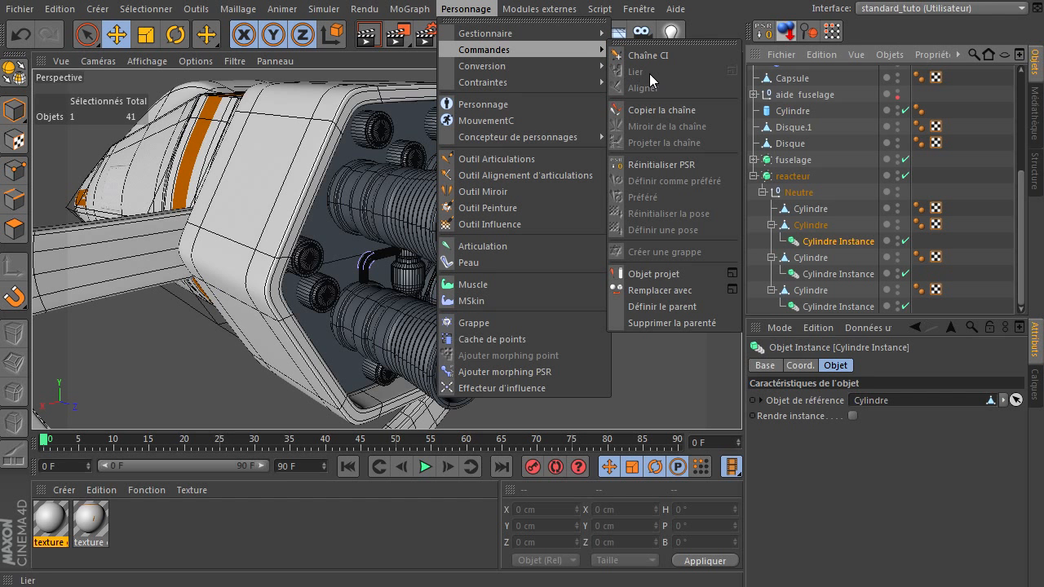
left_click(667, 167)
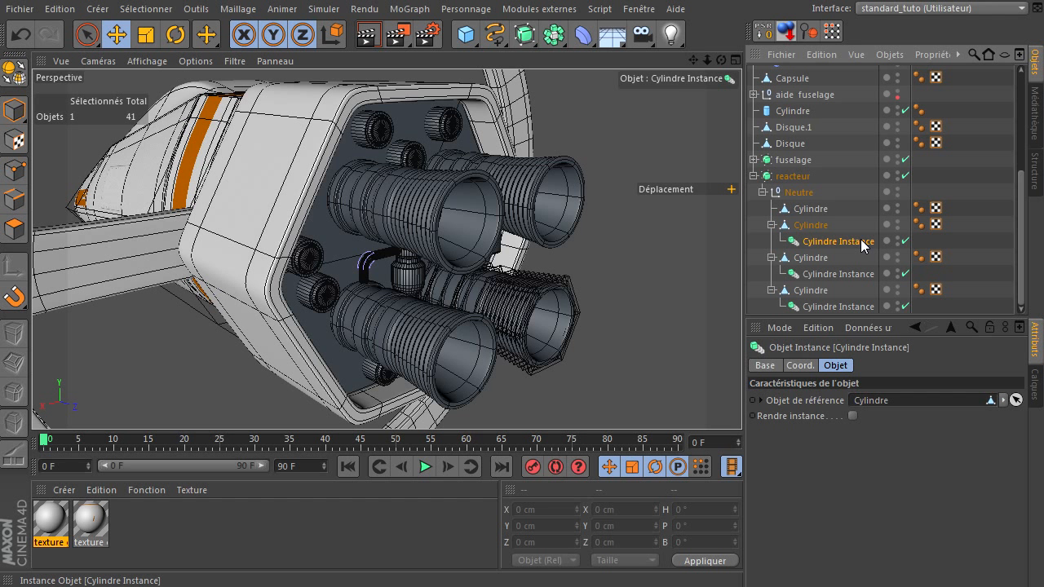
left_click(821, 229)
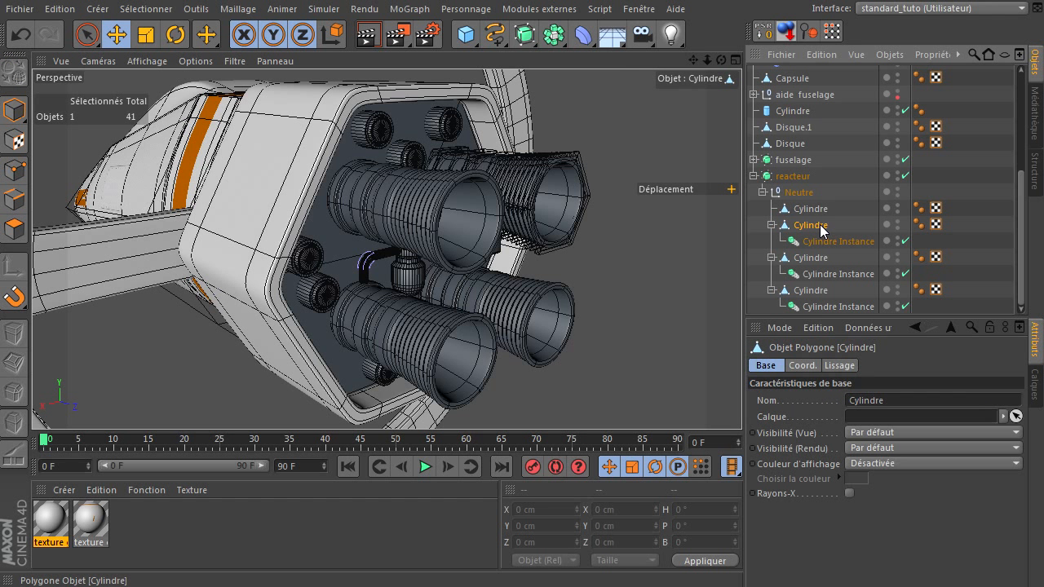
left_click(824, 241)
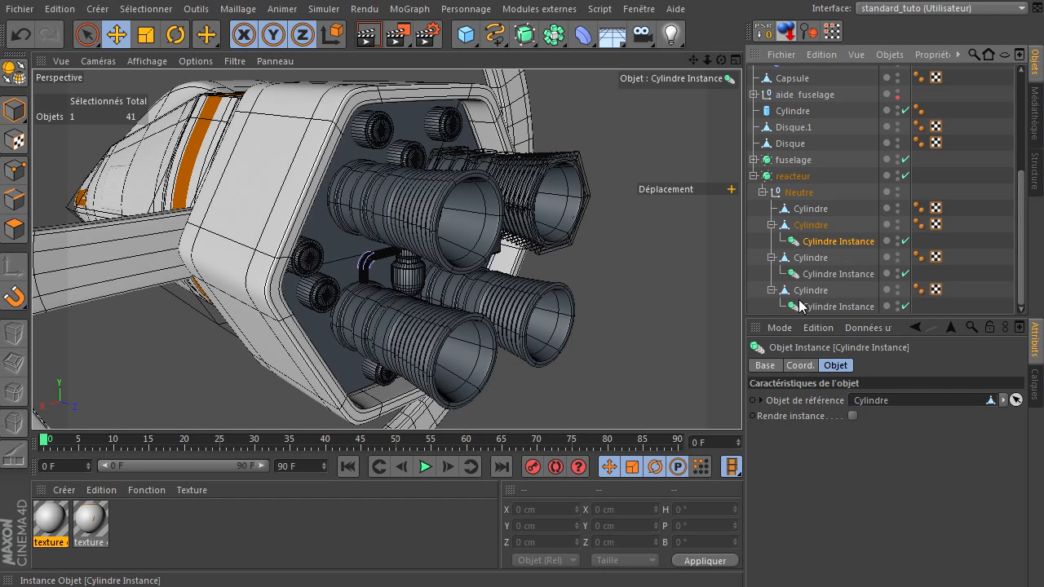
Reset the PSR of the Cylindre Instances under the third and fourth Cylindre in the reacteur group
left_click(817, 275)
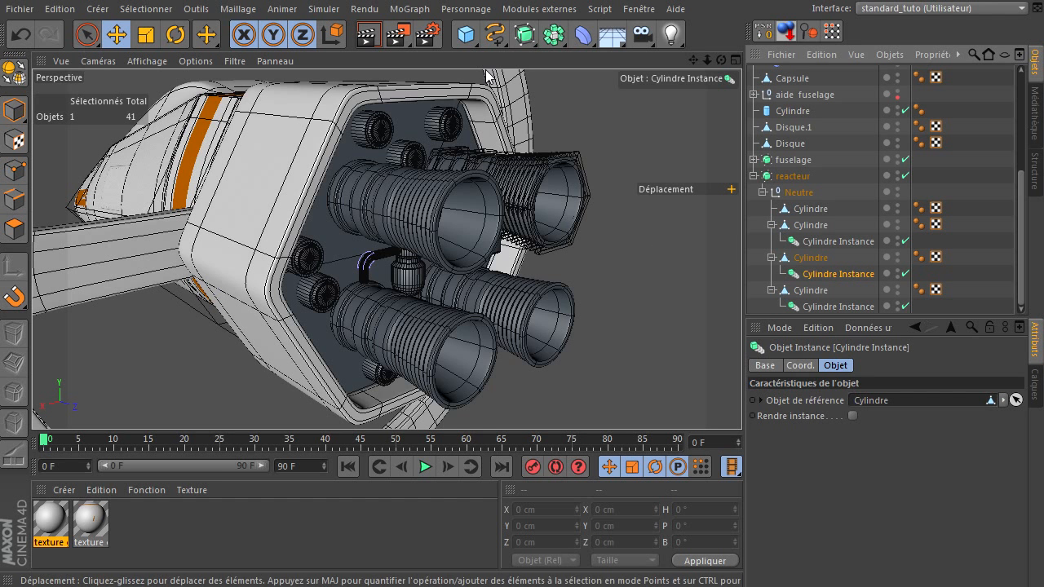
left_click(481, 9)
mouse_move(481, 52)
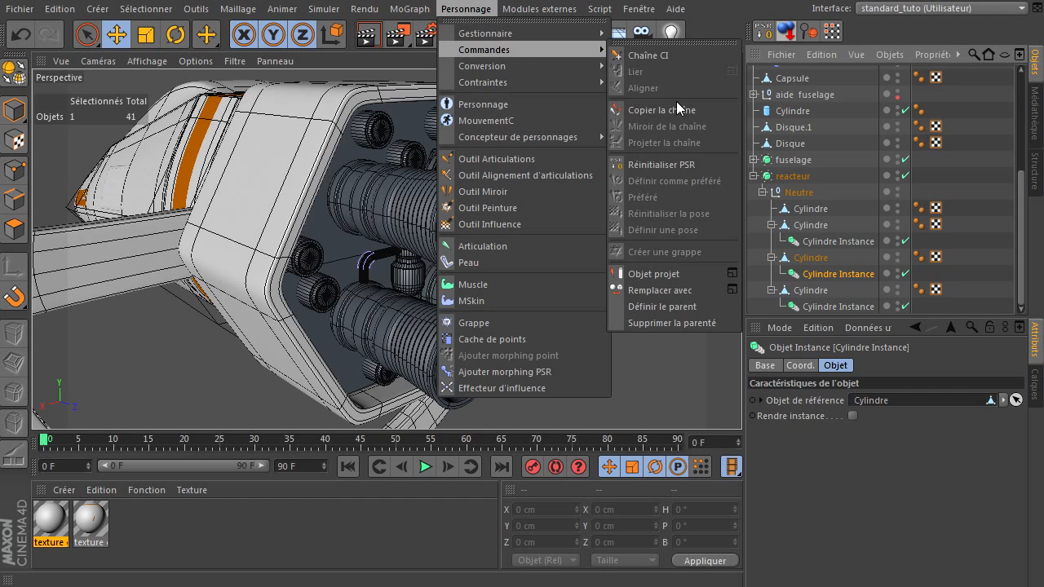
left_click(677, 165)
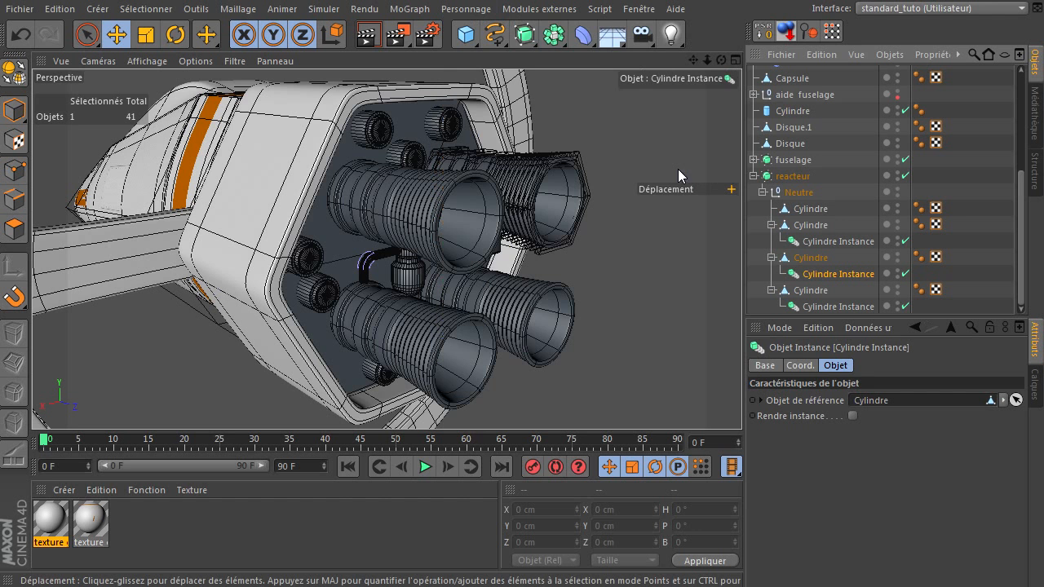
left_click(822, 305)
left_click(467, 10)
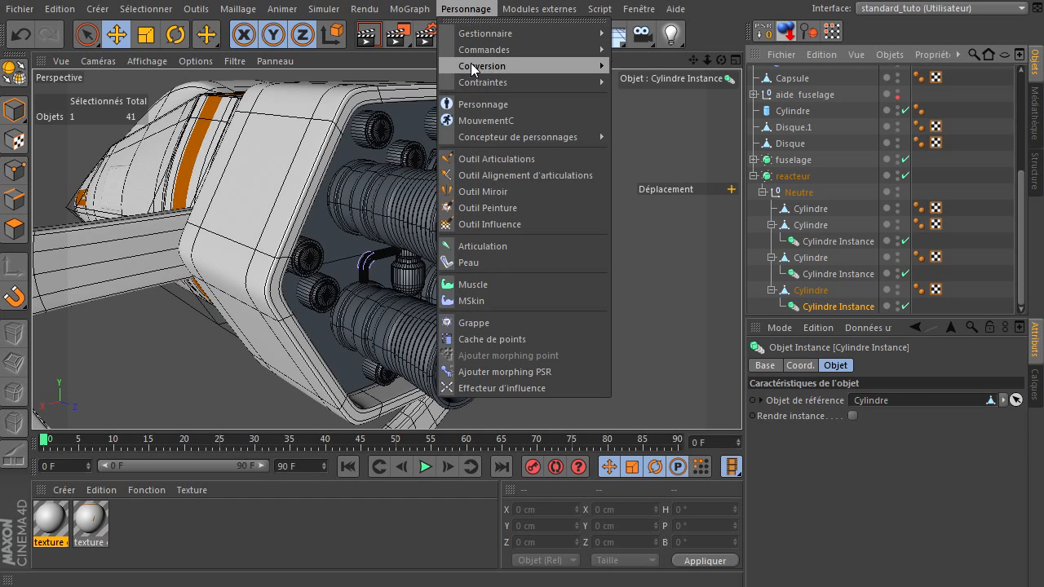
mouse_move(474, 52)
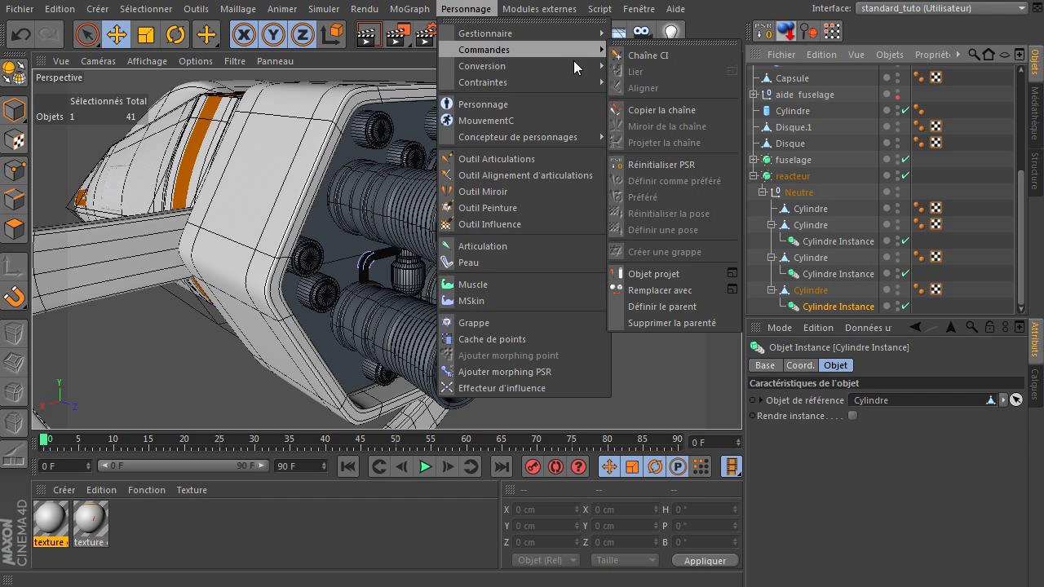
left_click(695, 162)
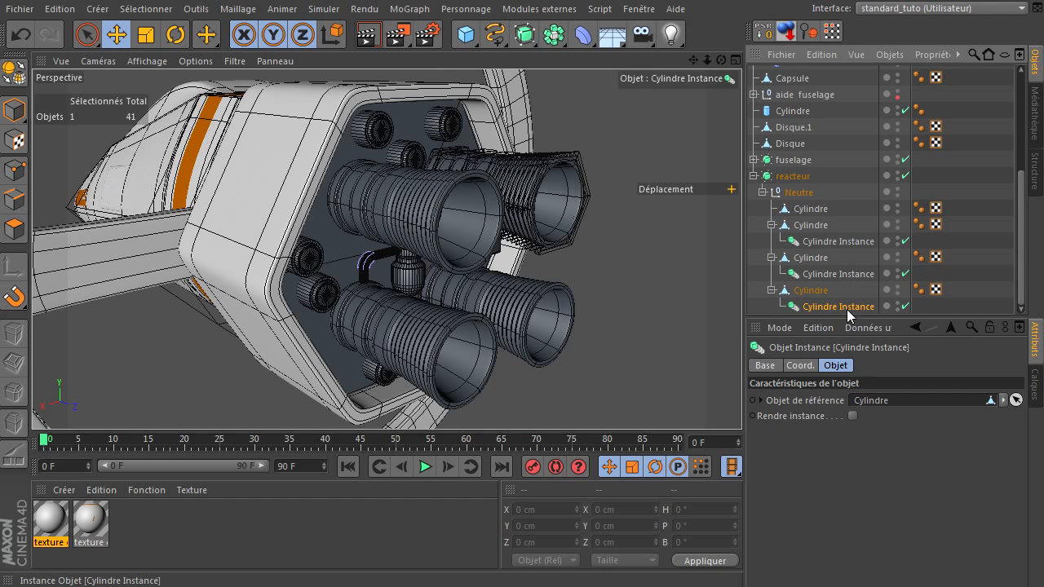
Move the three Cylindre Instances out of their parent cylinders, directly below the first Cylindre in the Neutre group
left_click(851, 273, "ctrl")
left_click(850, 240, "ctrl")
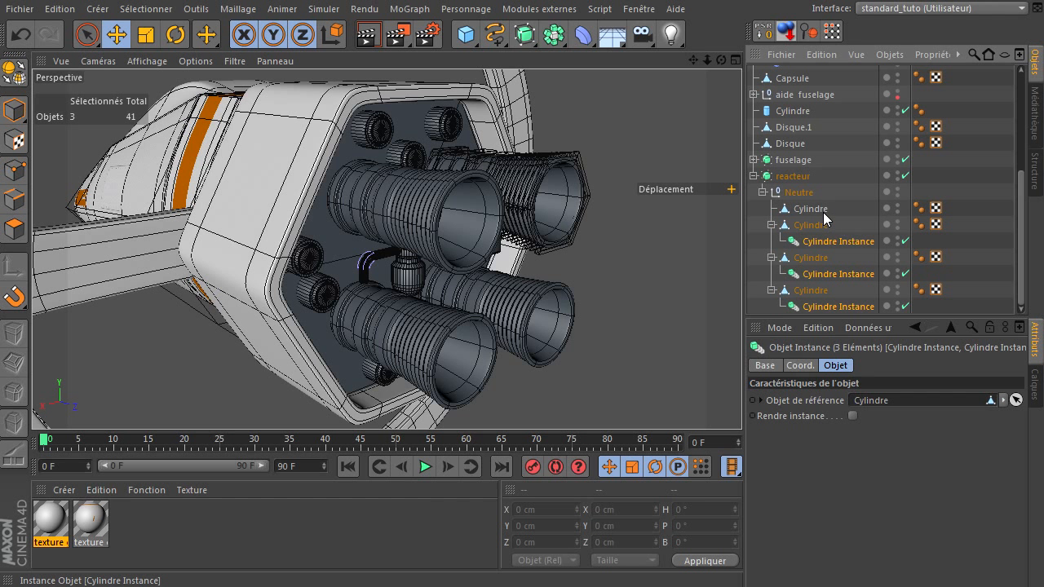
left_click_drag(850, 241, 823, 214)
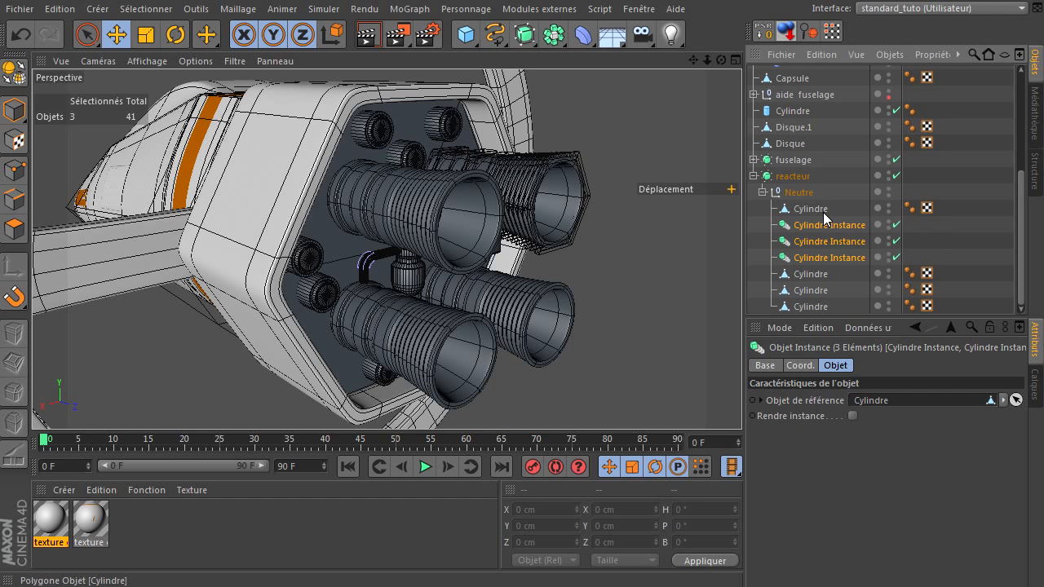
Delete the three duplicate Cylindre polygon objects below the instances, keeping the first Cylindre as their reference
left_click(804, 279)
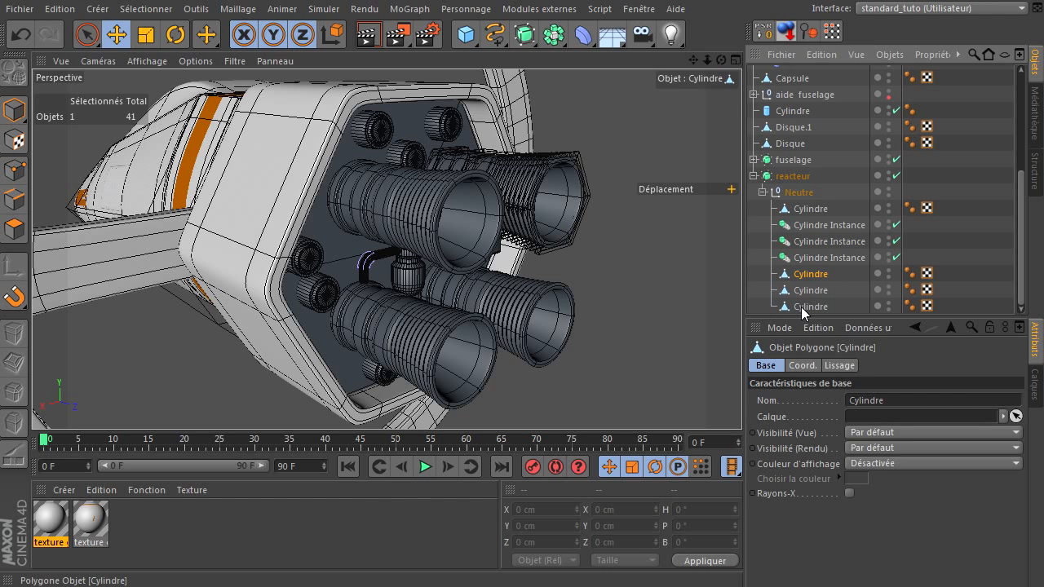
left_click(801, 306, "shift")
key("Delete")
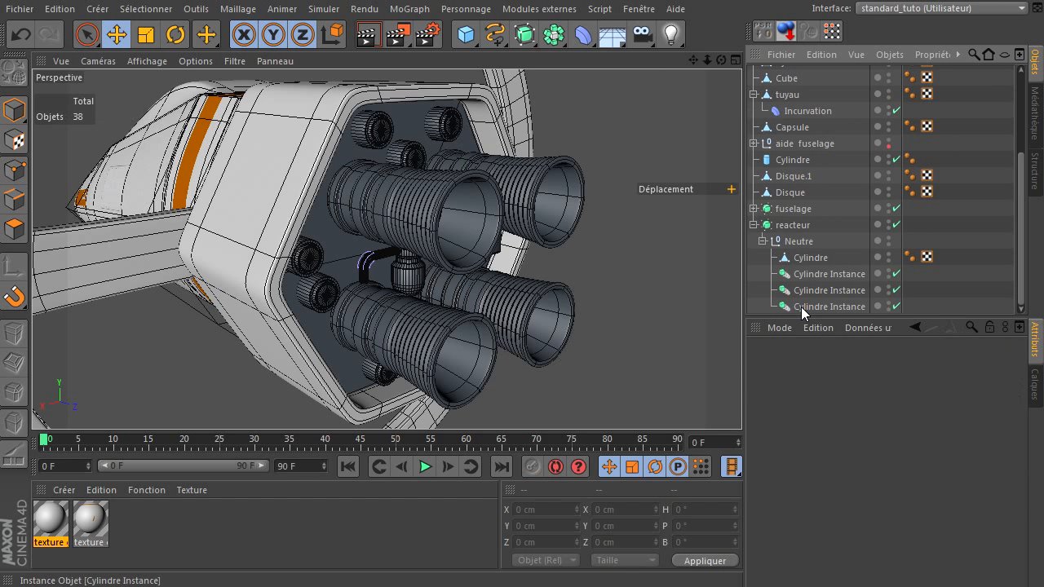
left_click(813, 259)
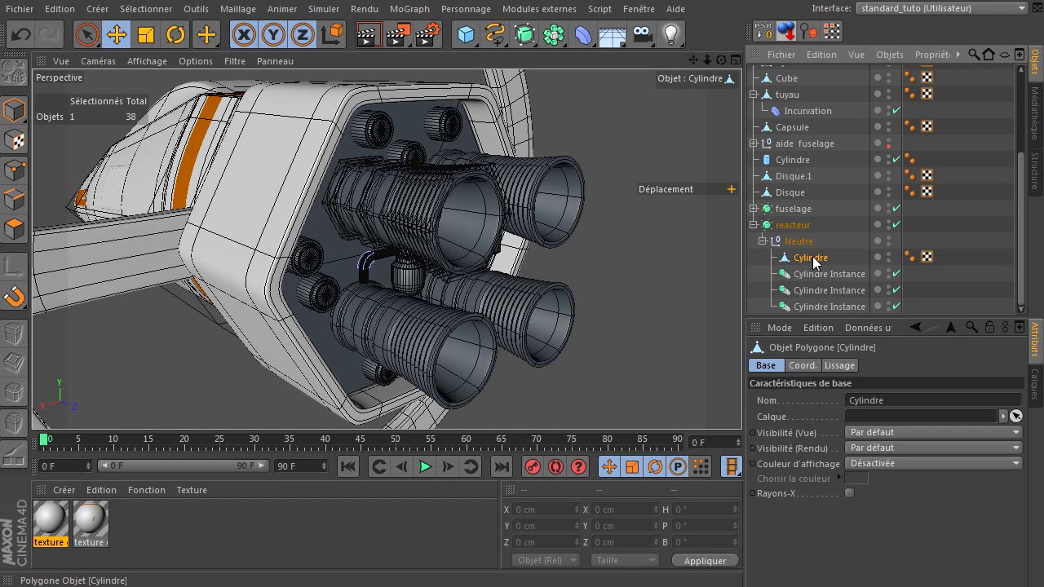
left_click(815, 274)
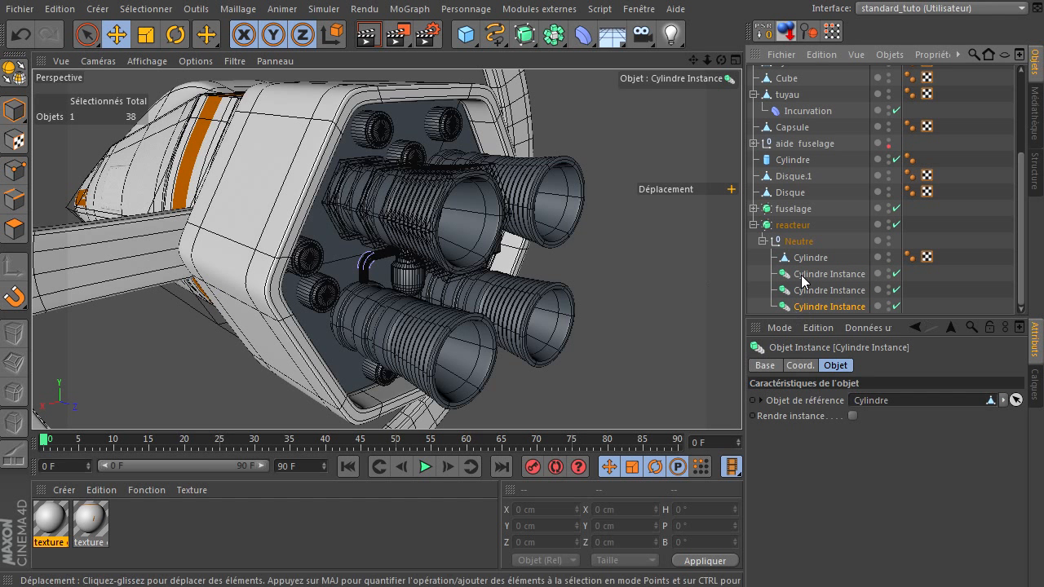
Create a new material for the nozzles and name it "reacteur global"
left_click(807, 259)
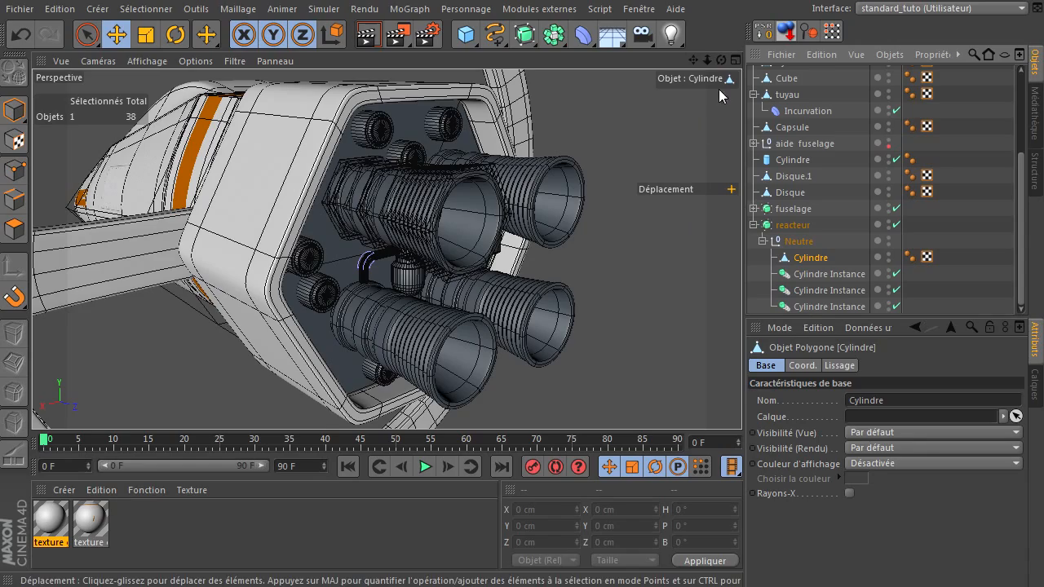
left_click_drag(721, 59, 693, 59)
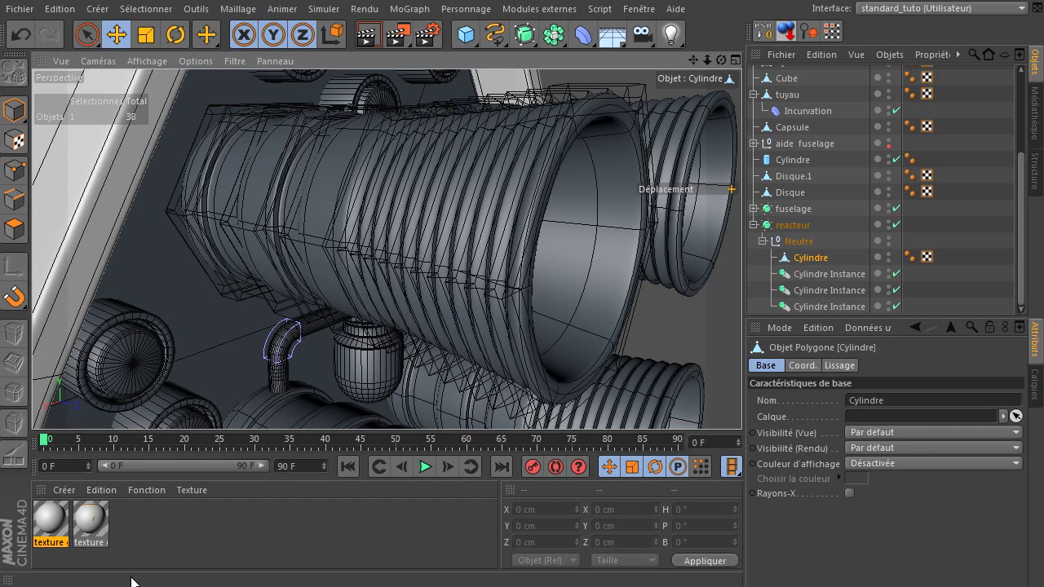
double_click(198, 527)
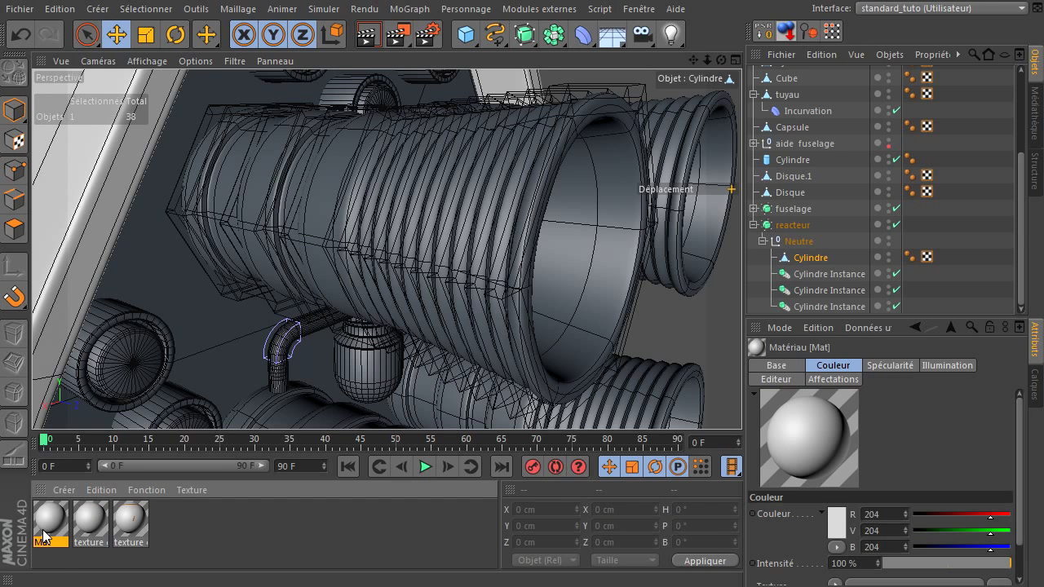
double_click(50, 534)
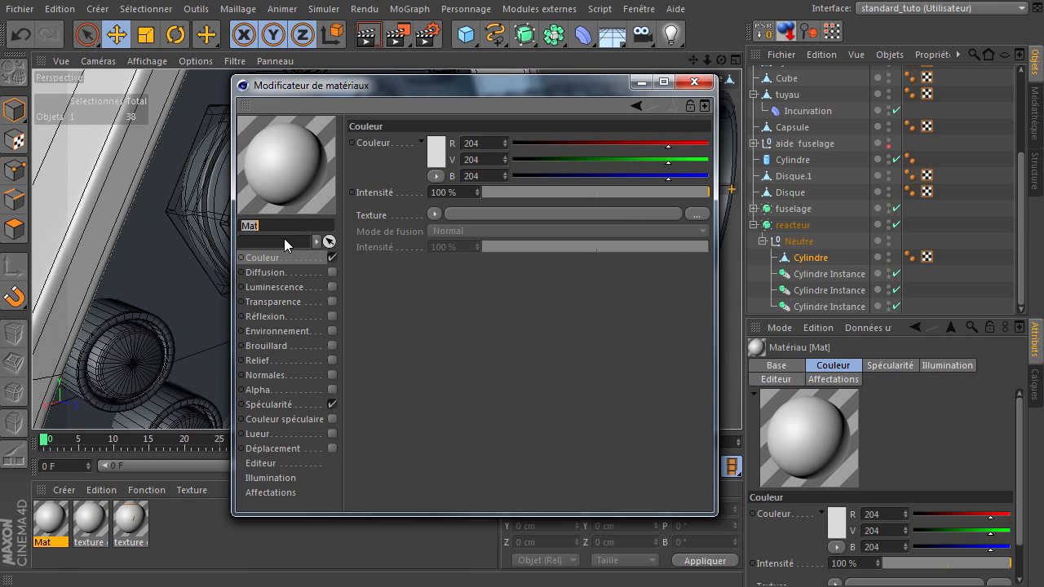
left_click_drag(220, 237, 175, 243)
type("reacteur")
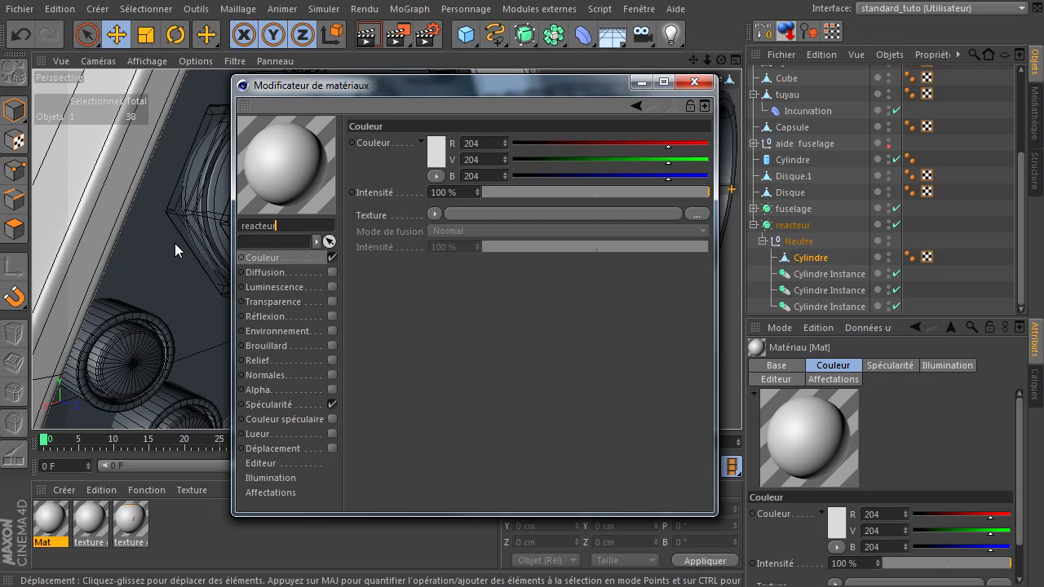
type(" global")
key("Return")
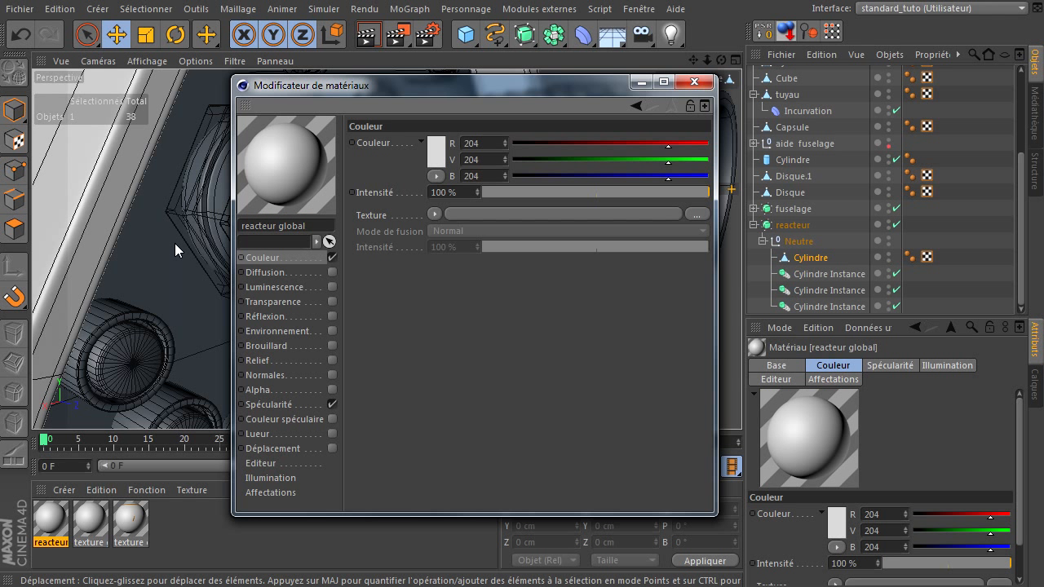
Set the reacteur global material's colour to grey RGB 122, 122, 122 and apply it to the first Cylindre
left_click(436, 153)
left_click_drag(382, 147, 334, 147)
left_click(387, 233)
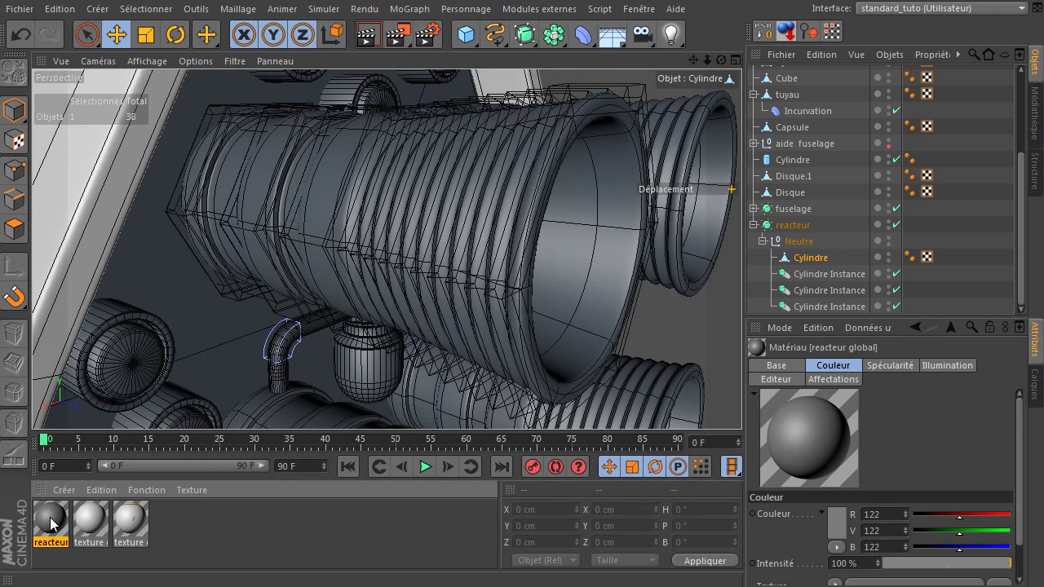
left_click_drag(51, 522, 805, 259)
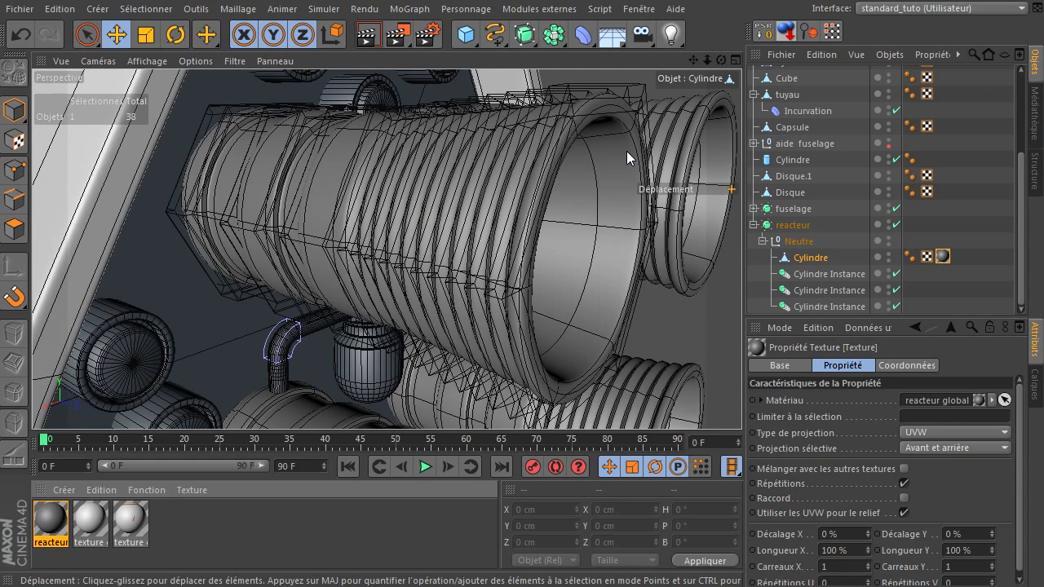
Loop-select the edge ring on the Cylindre nozzle where the ribbed section begins
left_click_drag(721, 59, 741, 403)
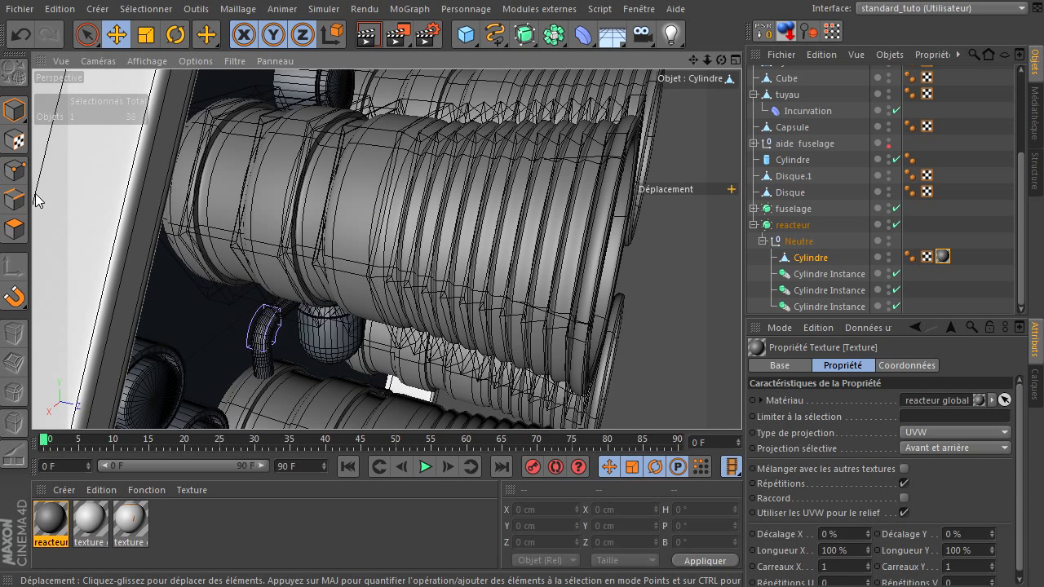
left_click(15, 200)
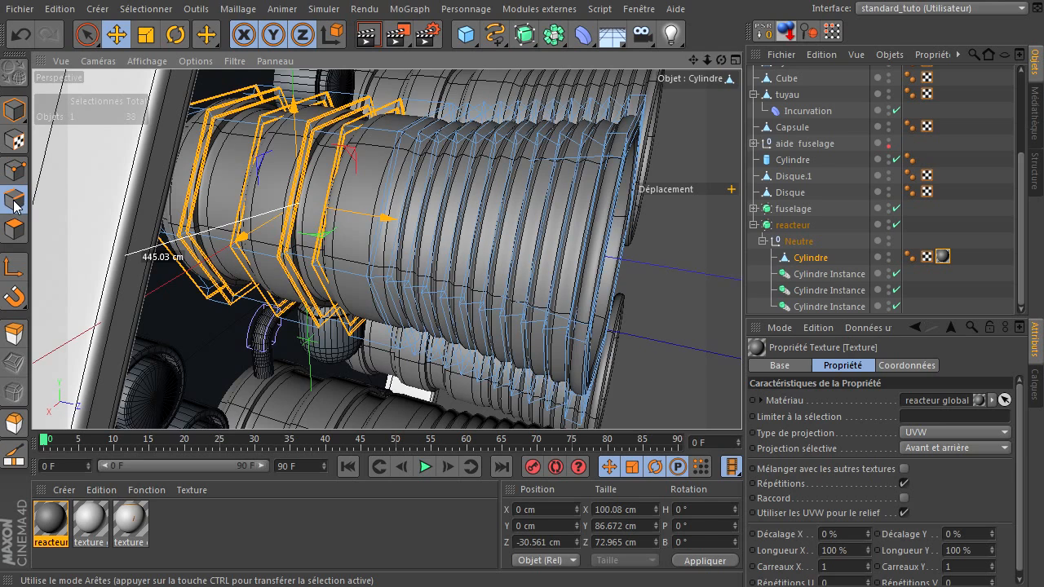
key("u")
key("l")
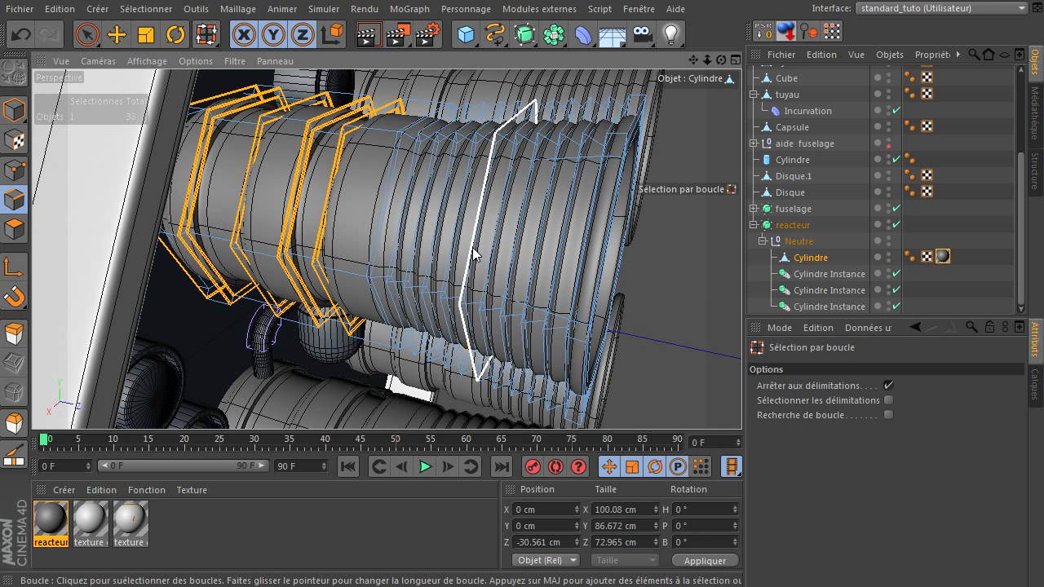
left_click(386, 220)
Fill-select all polygons of the nozzle's ribbed section beyond the selected edge loop
key("u")
key("f")
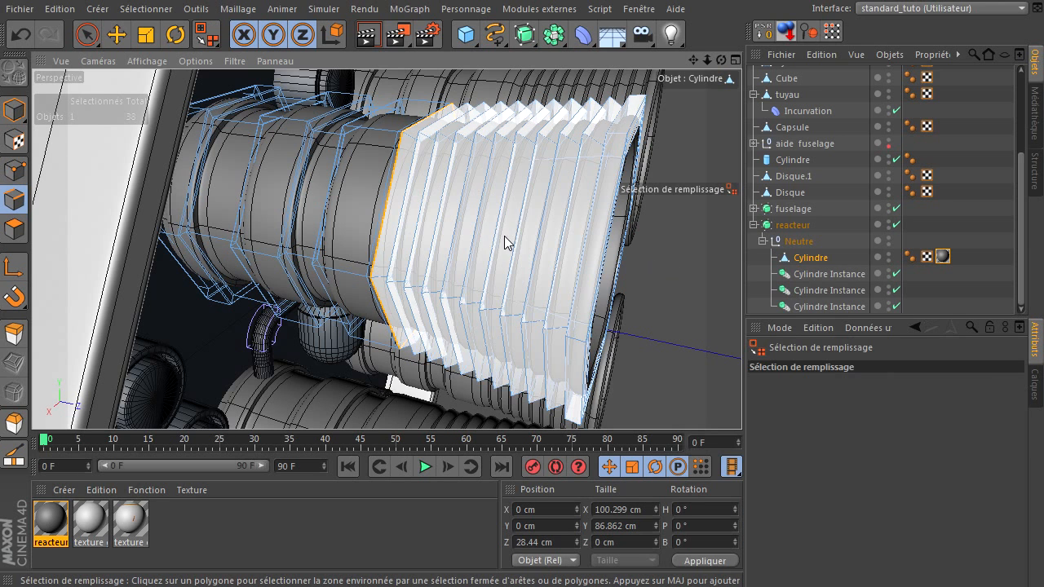
left_click(520, 212)
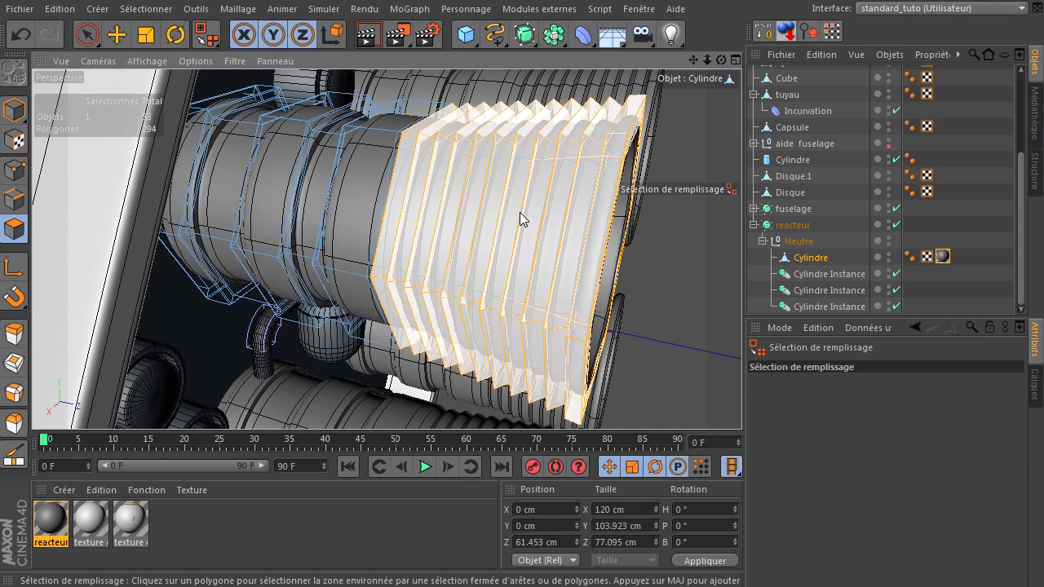
Store the ribbed section's polygons as a selection tag on Cylindre and name it "reacteurpartie2"
left_click(14, 230)
left_click(148, 10)
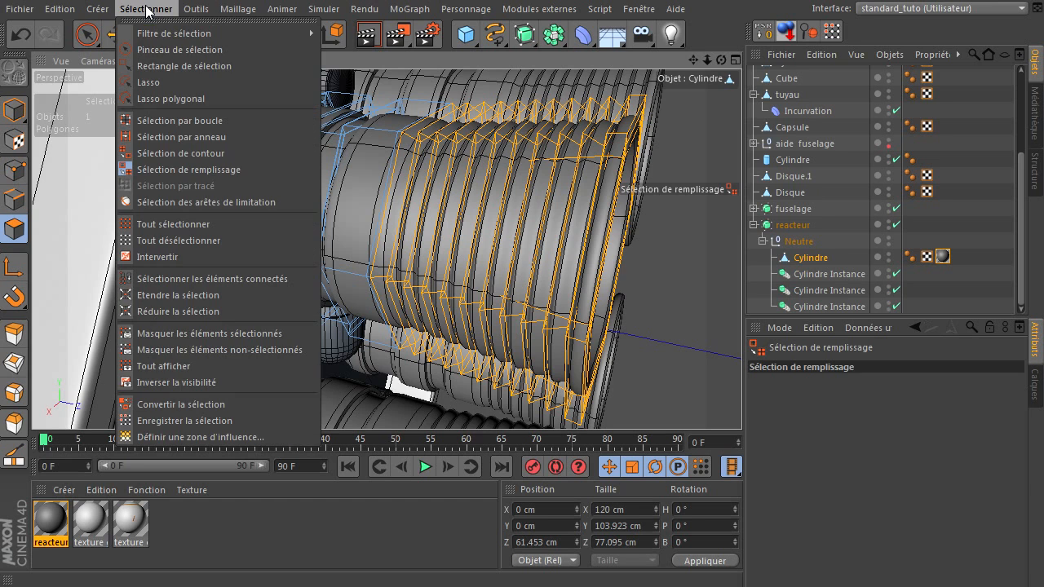
left_click(193, 420)
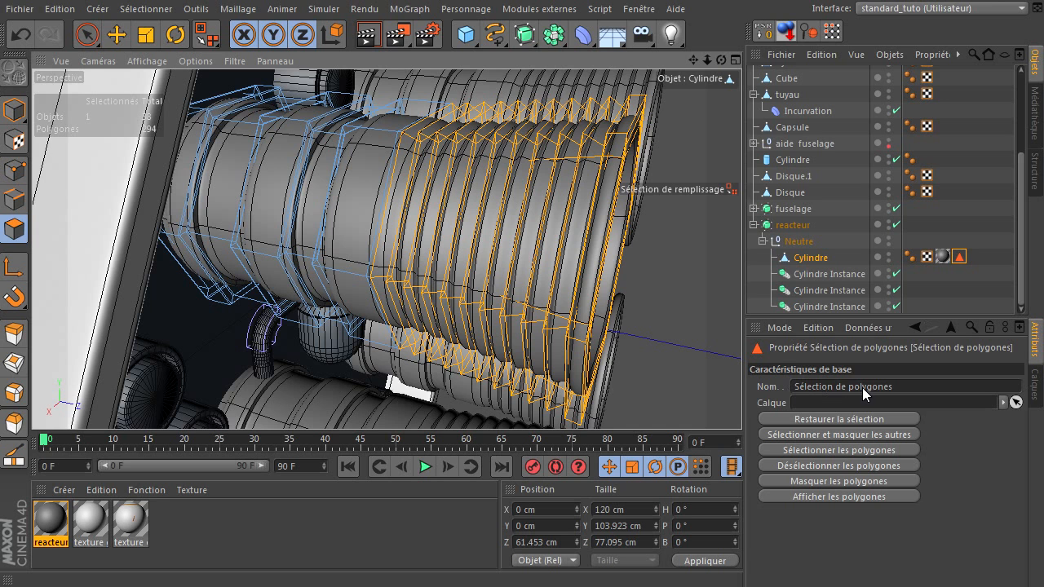
left_click(897, 384)
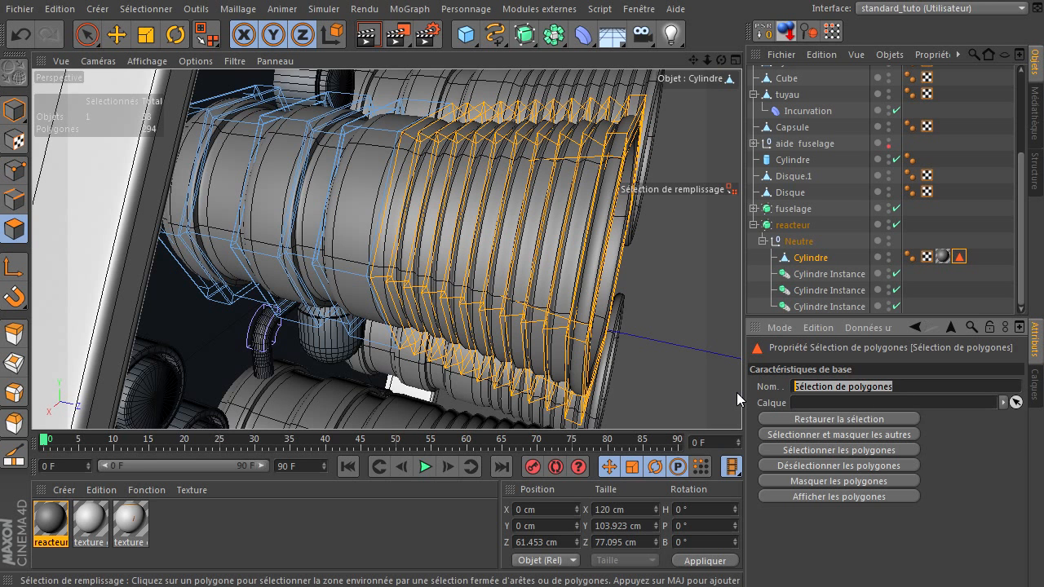
type("r")
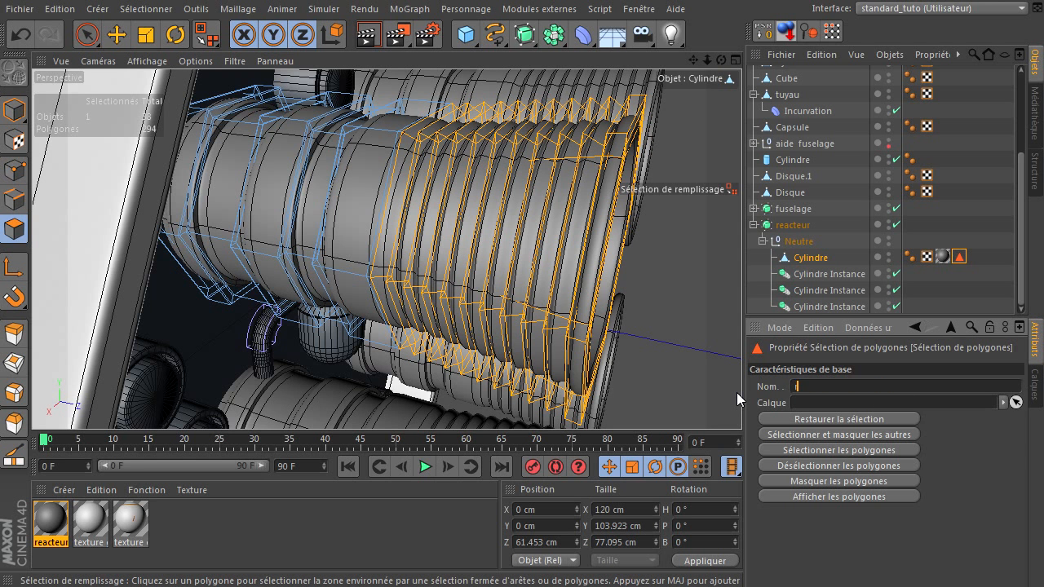
type("eactepartie2")
key("Return")
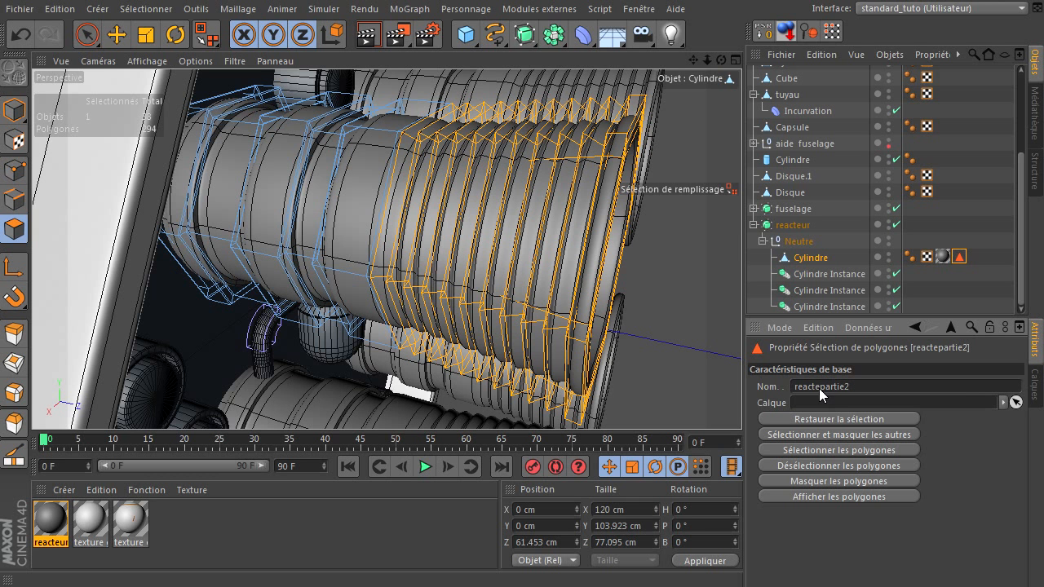
type("ur")
Create a new material with a dark grey colour, RGB 72, 72, 72, and apply it to the Cylindre nozzle
double_click(226, 514)
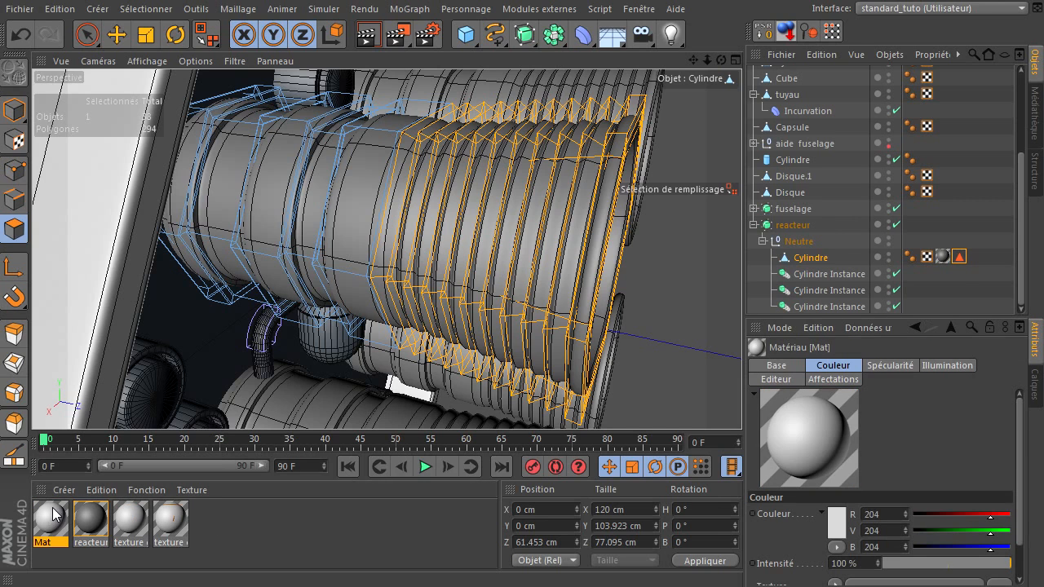
double_click(52, 519)
left_click(436, 154)
left_click_drag(379, 161, 338, 169)
left_click(406, 230)
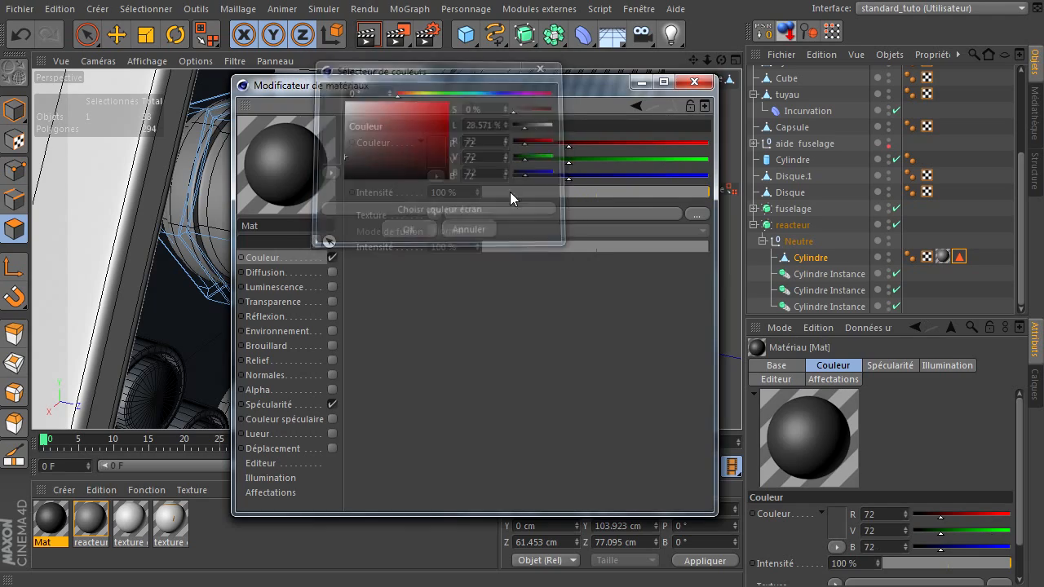
left_click(693, 81)
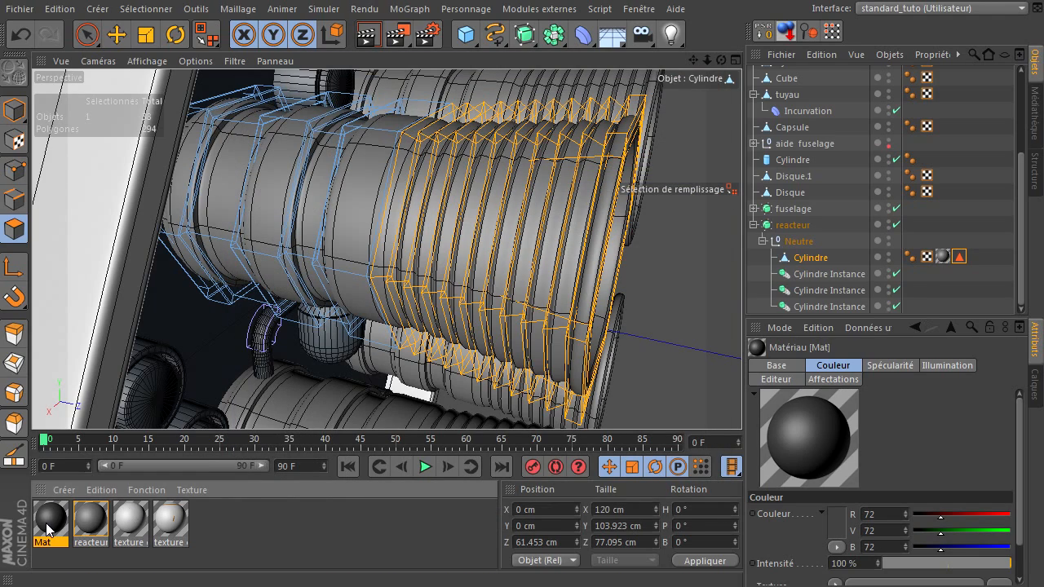
left_click_drag(816, 259, 815, 259)
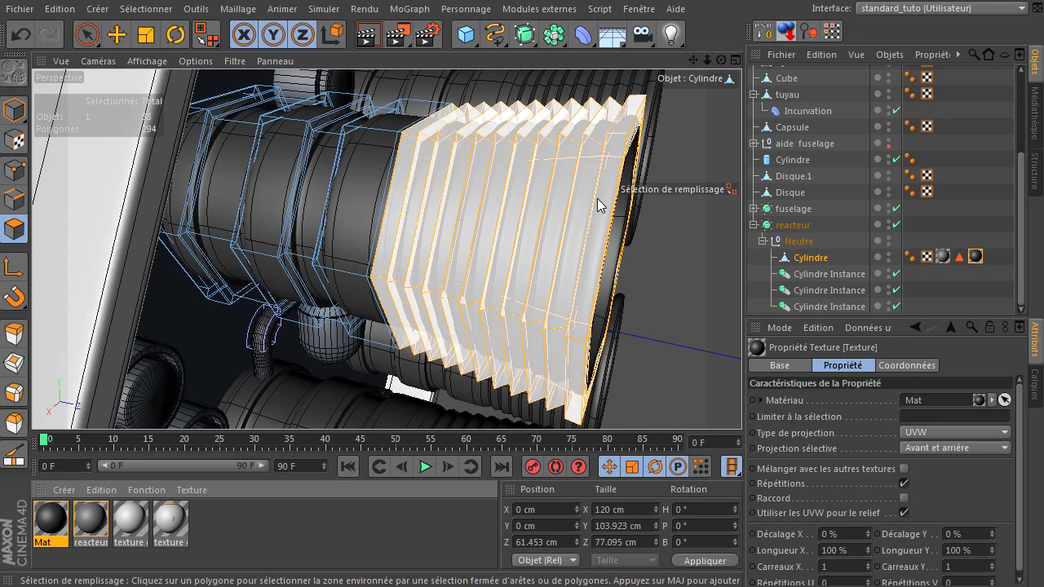
Limit the new dark material on Cylindre to the polygon selection "reacteurpartie2"
key("space")
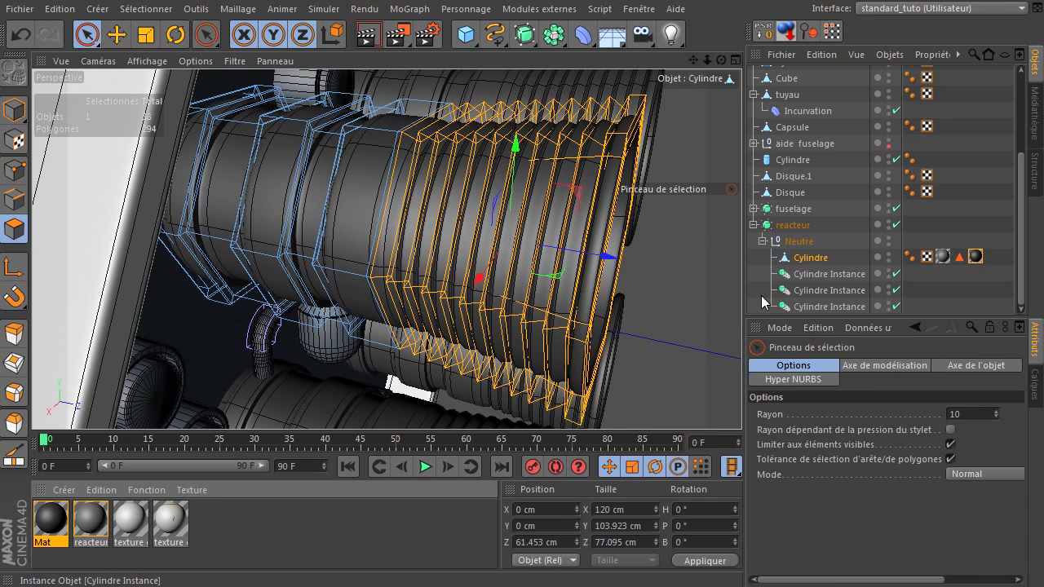
left_click(721, 310)
left_click(960, 257)
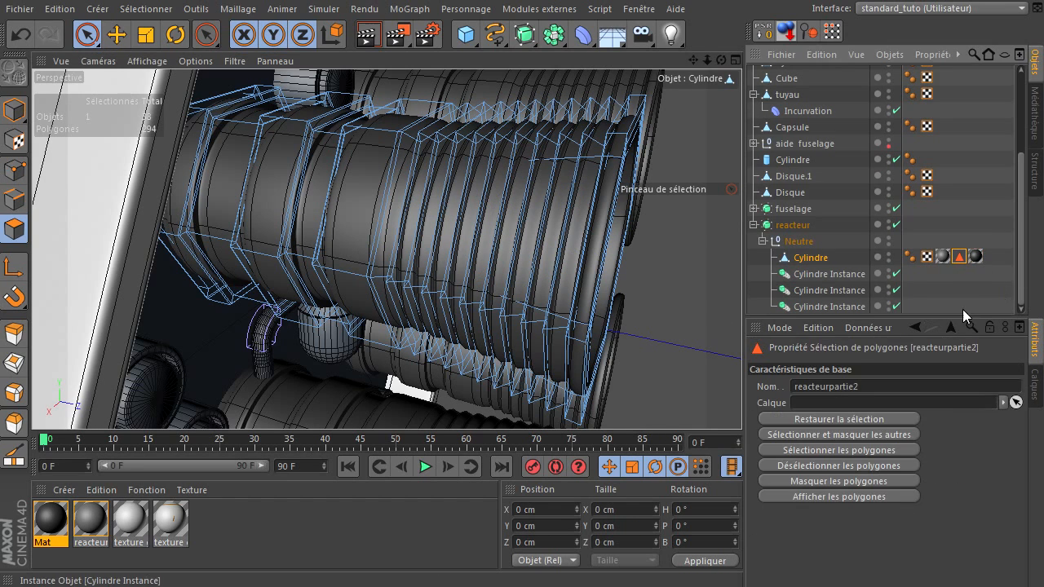
double_click(866, 384)
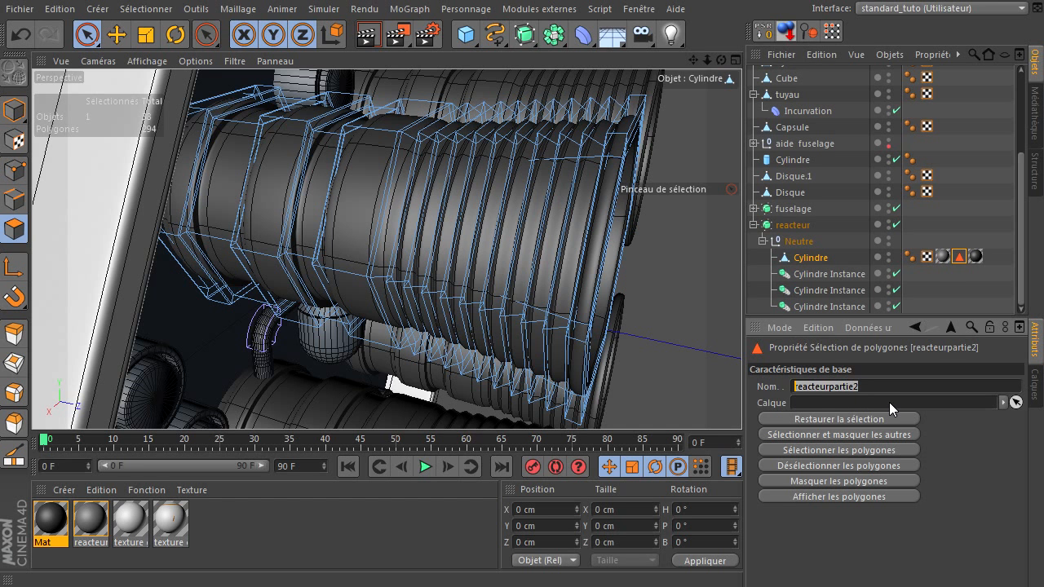
left_click(975, 256)
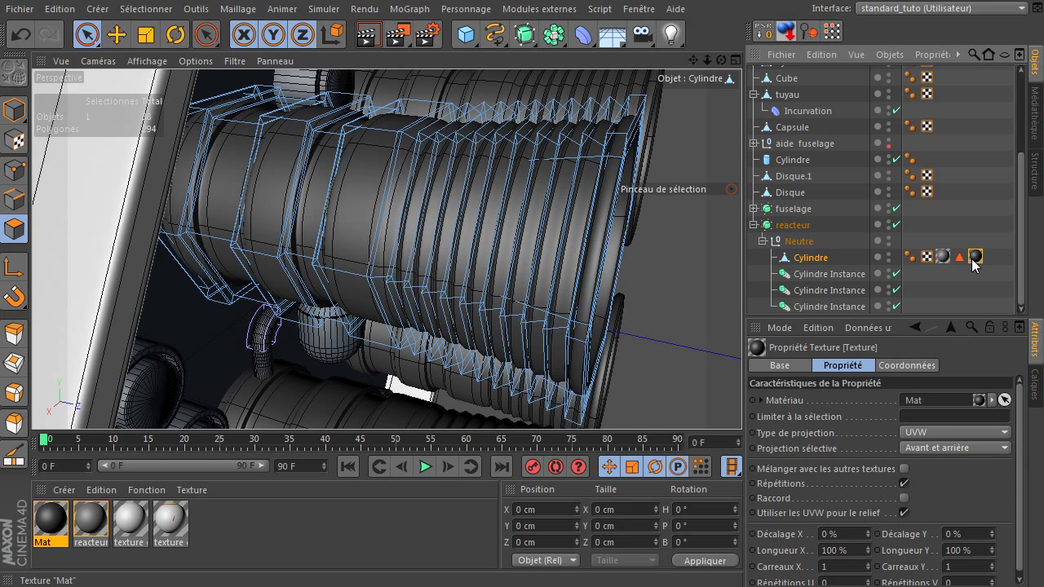
left_click(923, 418)
type("reacteurpartie2")
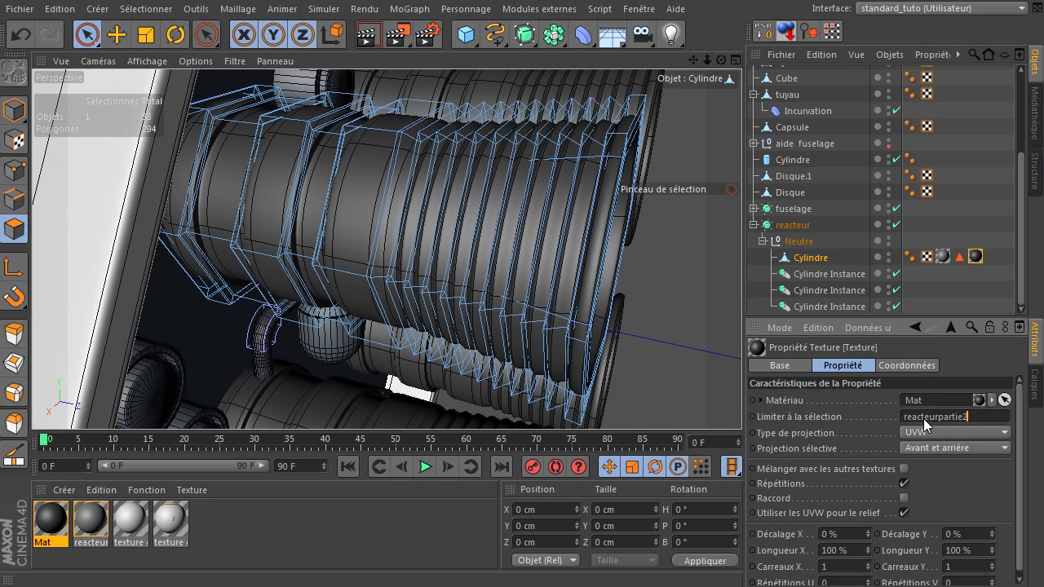
left_click(810, 258)
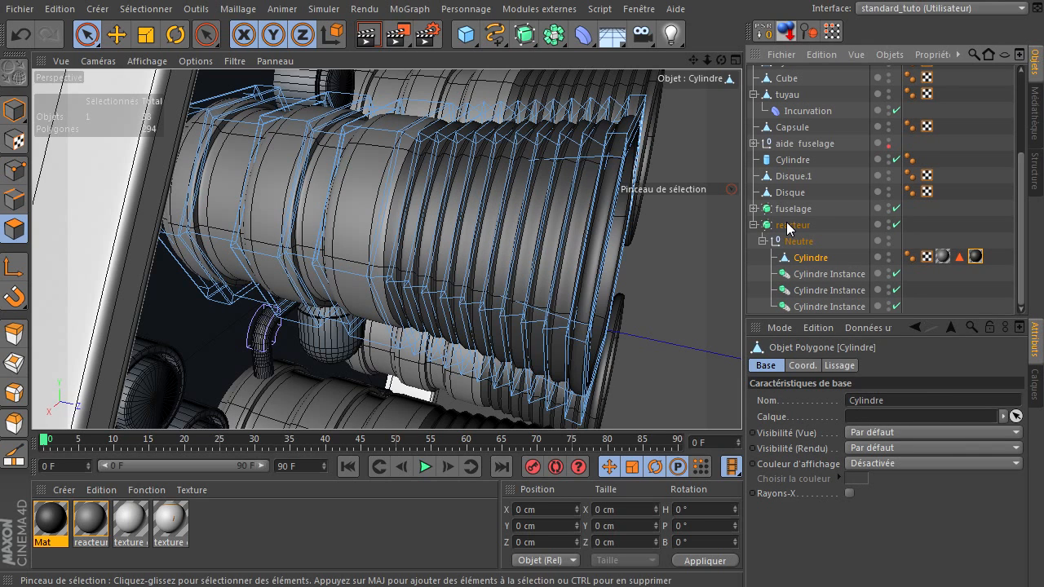
Render the active view of the engine block from behind to check the materials on all four nozzles
right_click_drag(680, 288, 718, 191, "alt")
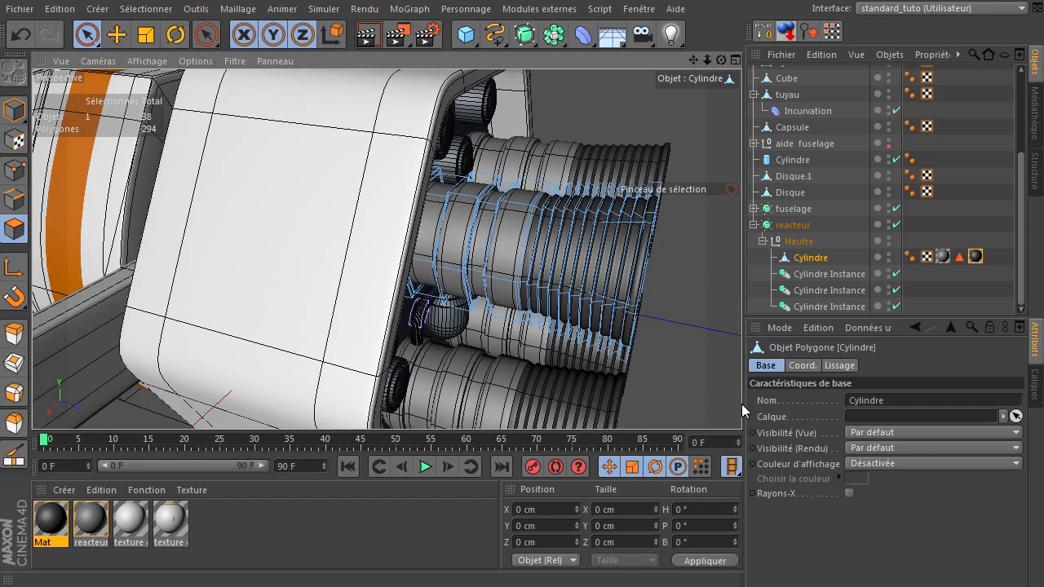
left_click_drag(693, 60, 741, 403)
left_click_drag(721, 60, 741, 403)
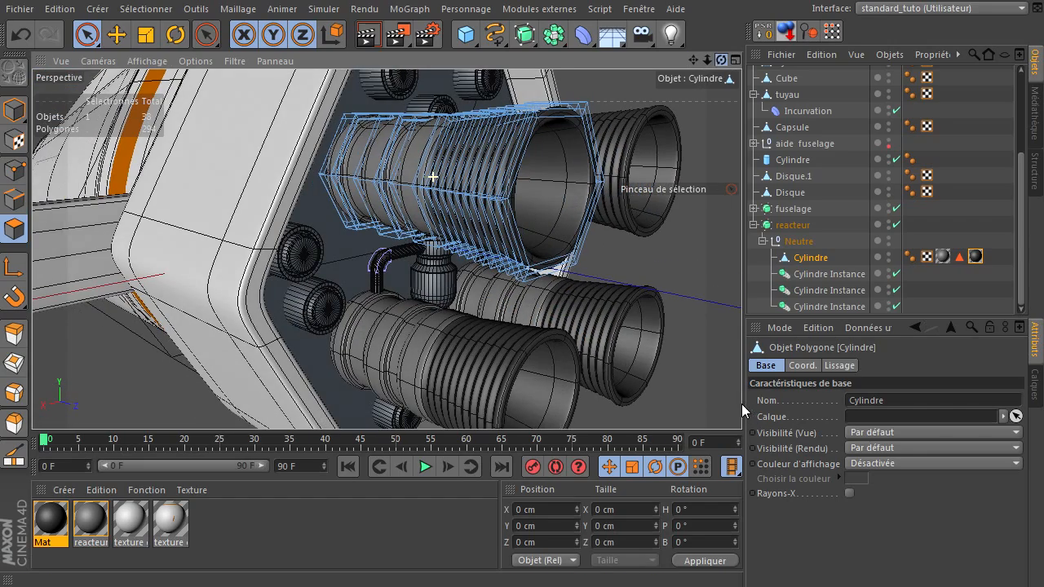
left_click(366, 37)
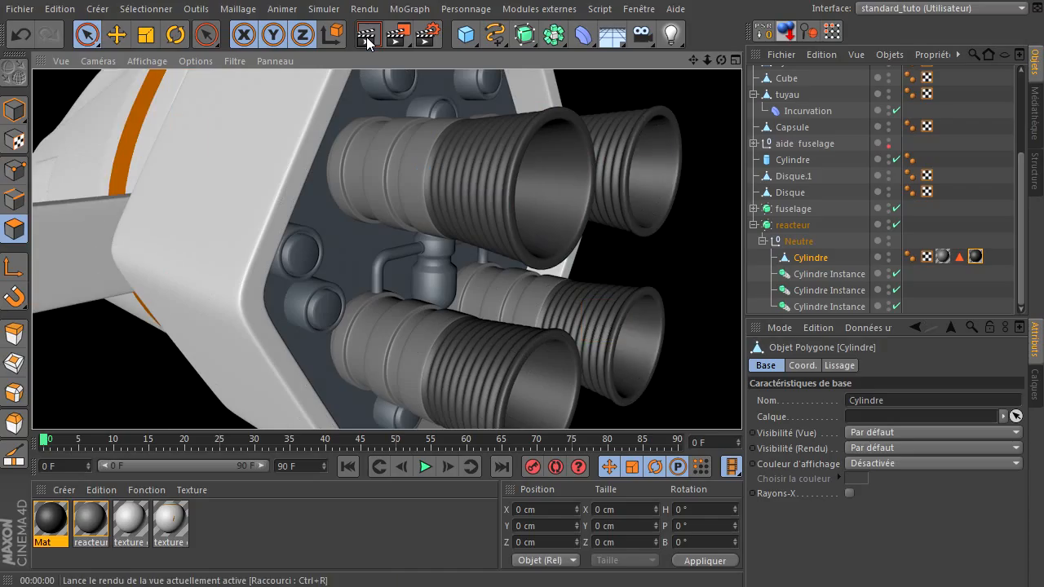
Disable specularity on the ribbed section's material and darken its colour to RGB 57, 56, 56
double_click(50, 519)
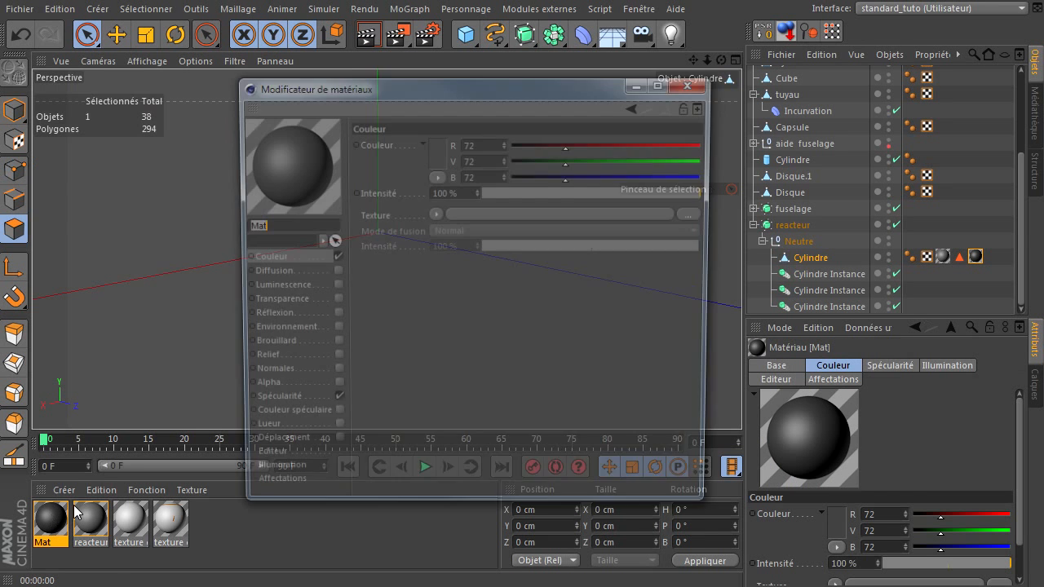
left_click(331, 406)
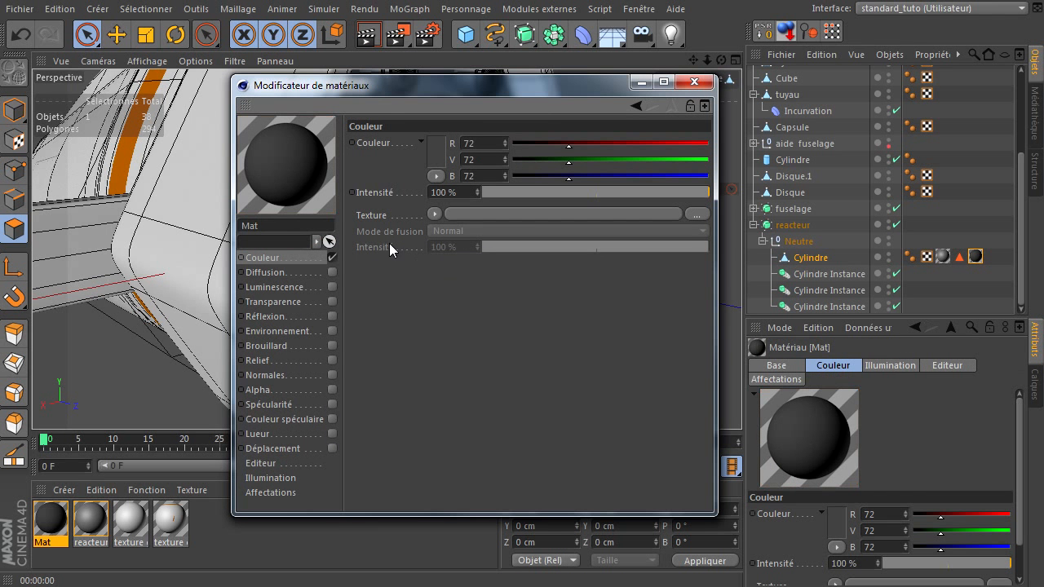
left_click(436, 159)
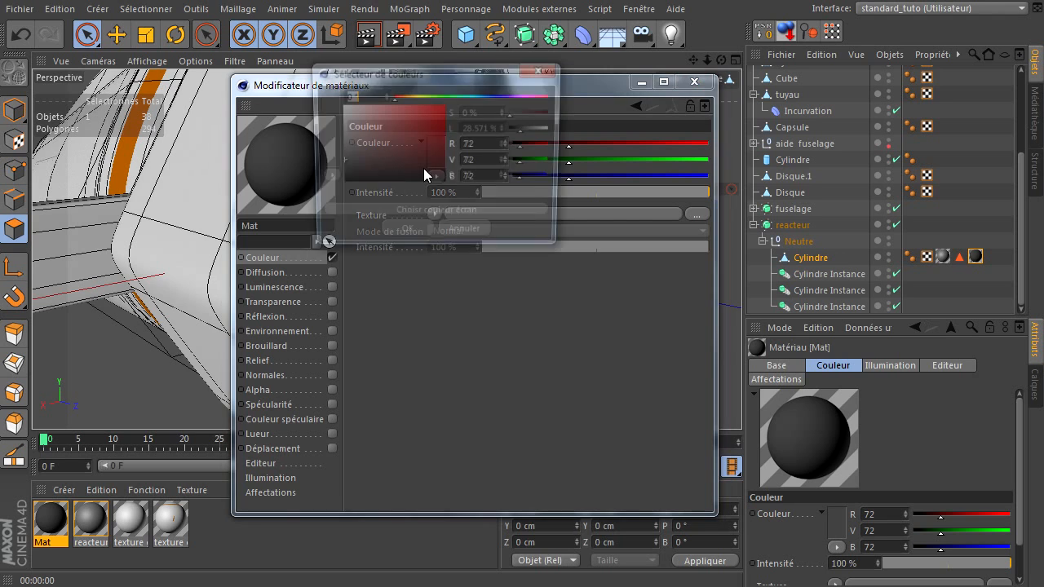
left_click(340, 163)
left_click_drag(339, 162, 340, 168)
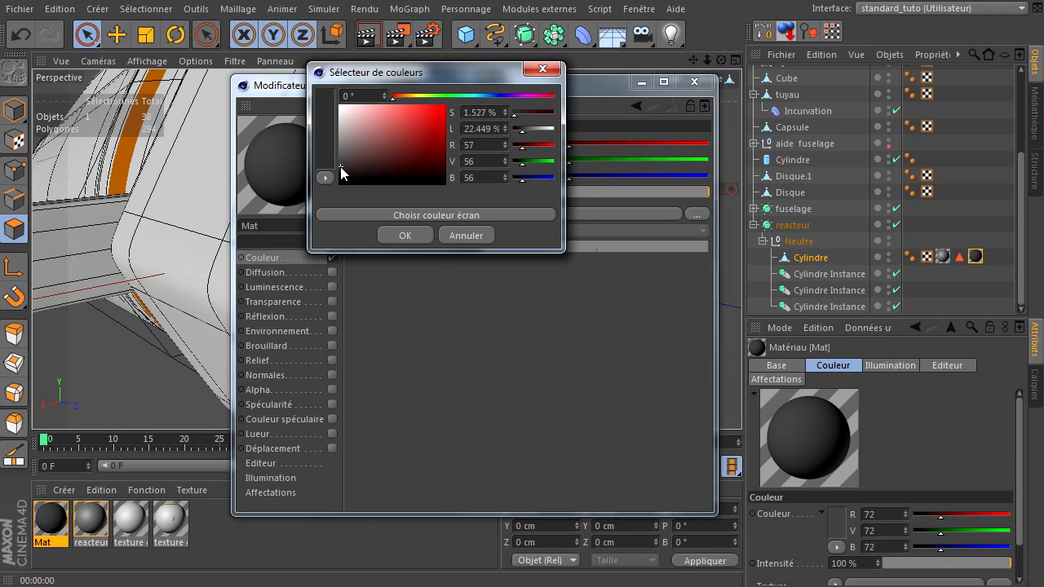
left_click(399, 237)
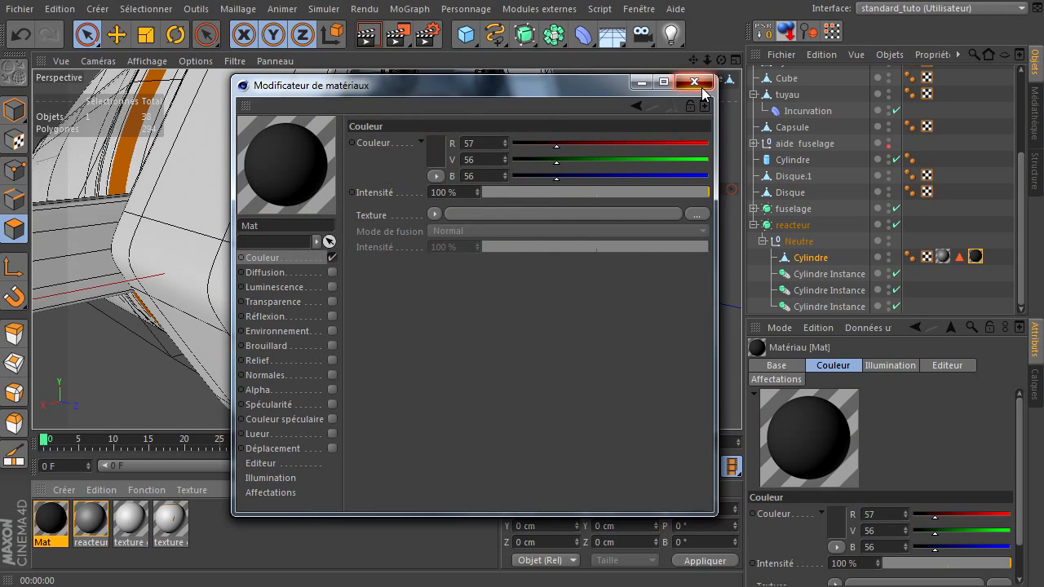
left_click(694, 82)
Darken the reacteur global material's colour to RGB 85, 85, 85 and render the view to check the nozzles
double_click(91, 520)
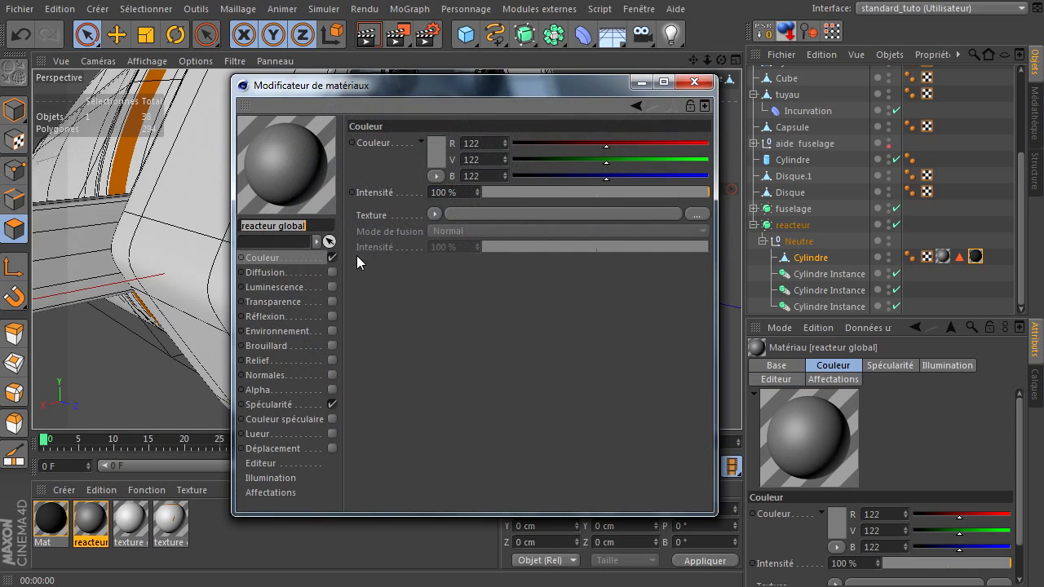
left_click(435, 155)
mouse_move(341, 163)
left_mouse_down()
mouse_move(343, 154)
mouse_move(339, 164)
left_mouse_up()
left_click(488, 94)
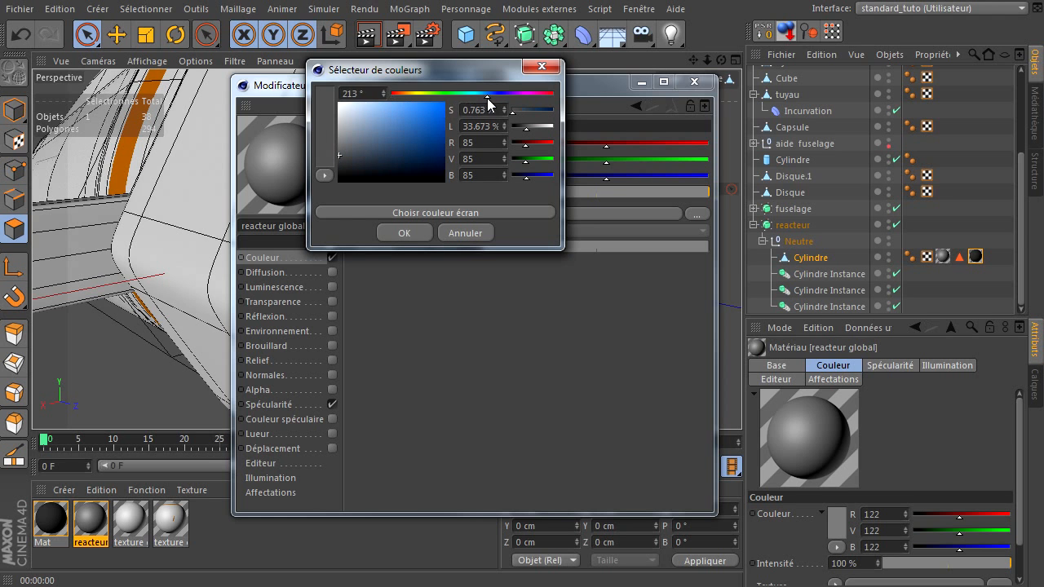
left_click(422, 236)
left_click(693, 83)
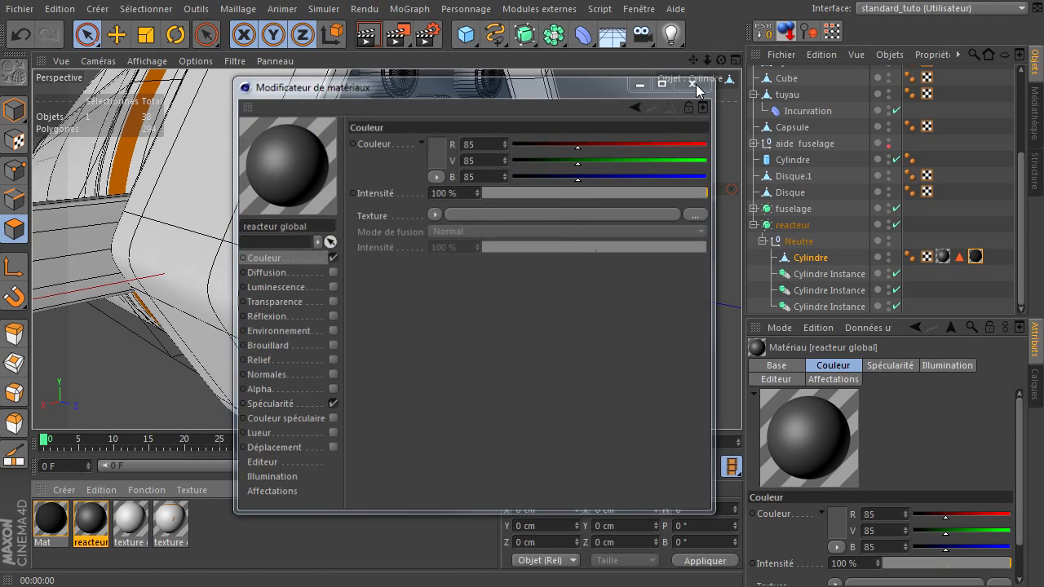
left_click(365, 37)
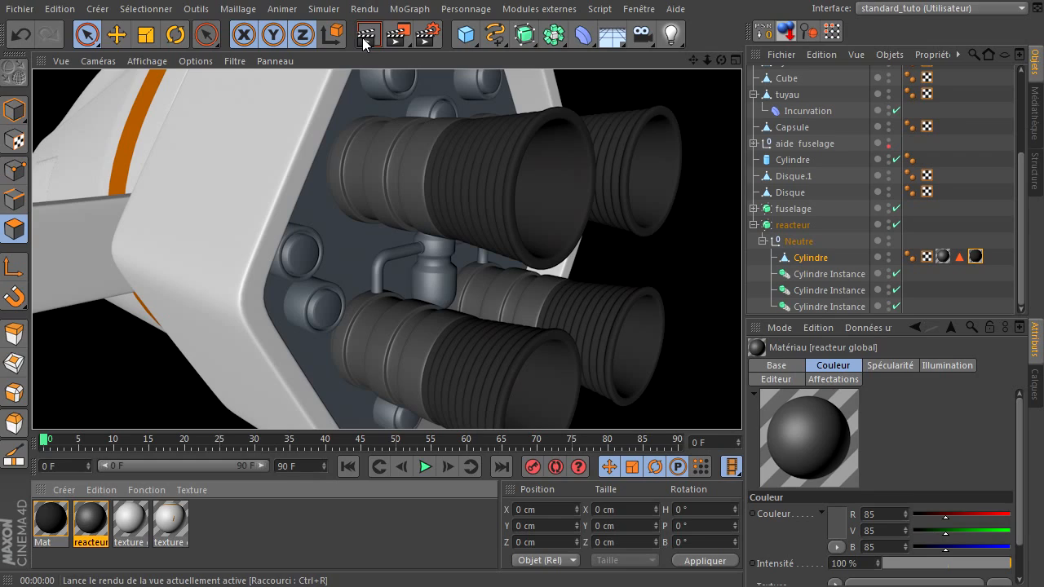
Collapse the reacteur group, expand fuselage and select the vitre object
scroll(486, 336, "down", 2)
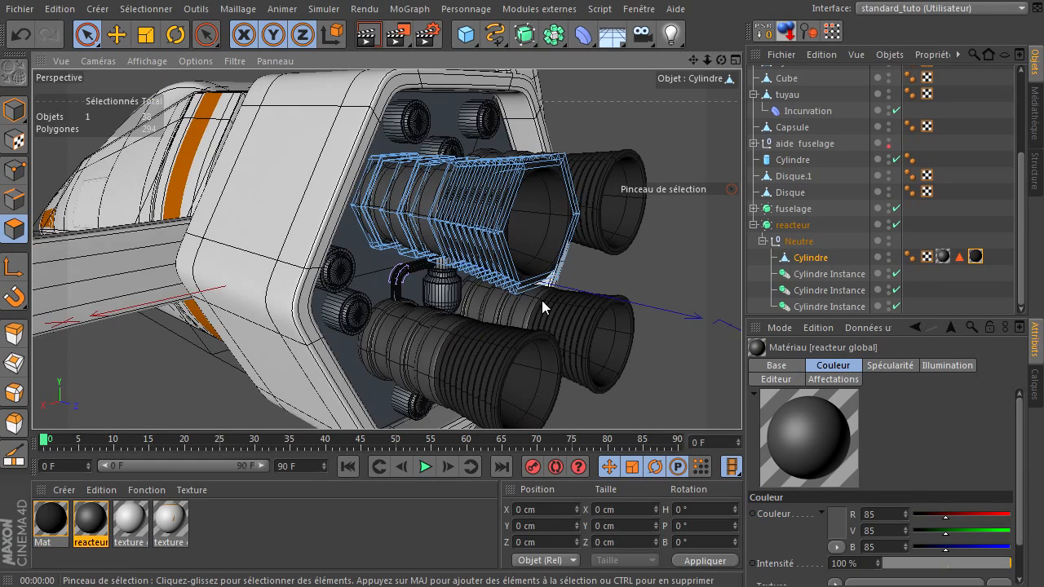
scroll(544, 298, "down", 3)
left_click_drag(721, 60, 744, 411)
left_click_drag(720, 60, 693, 62)
left_click(753, 226)
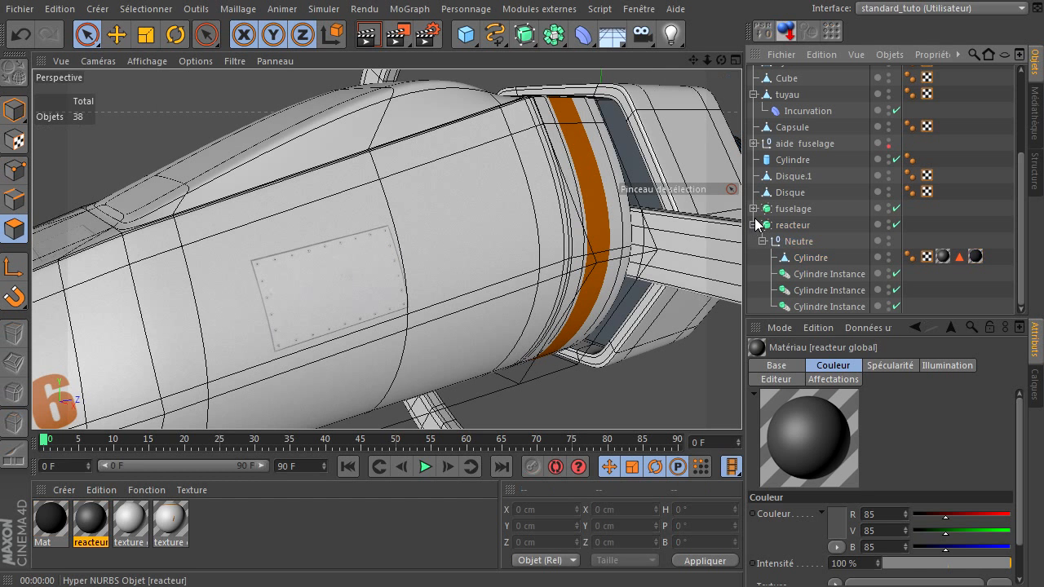
left_click(754, 209)
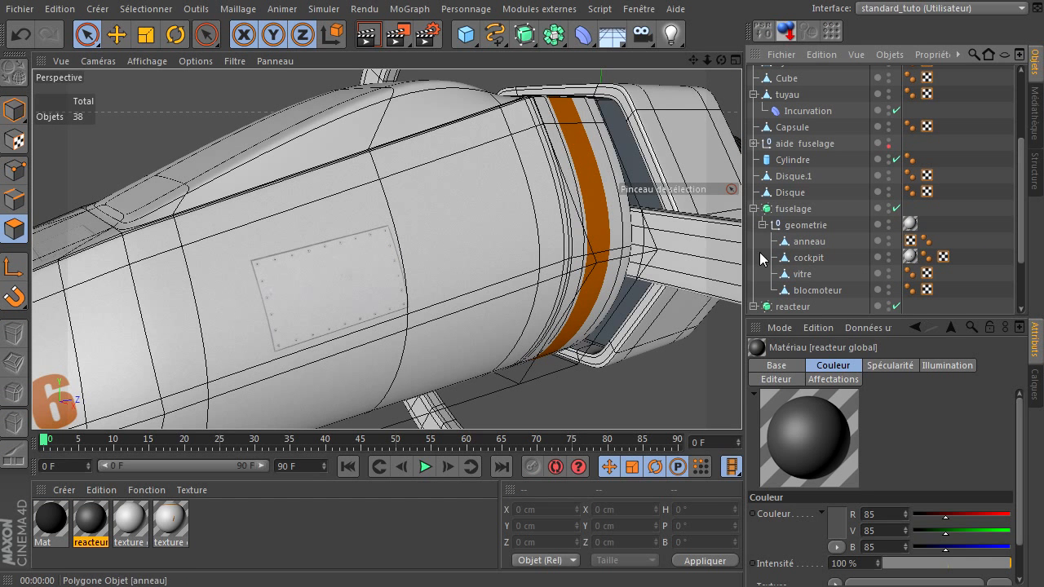
left_click(803, 273)
Create a new material for the cockpit glass with a dark bluish colour, RGB 52, 54, 59
double_click(240, 517)
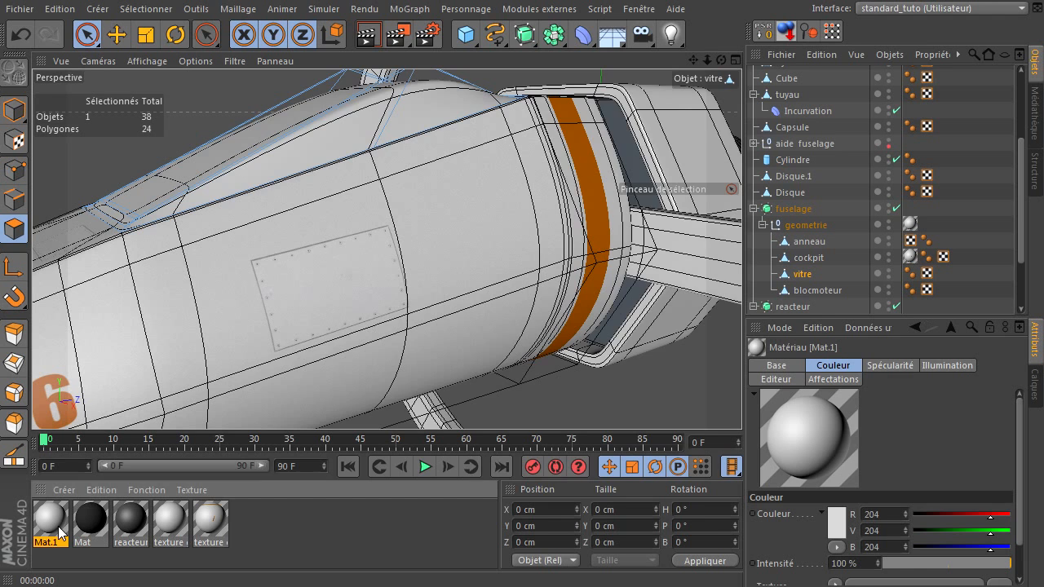
double_click(65, 520)
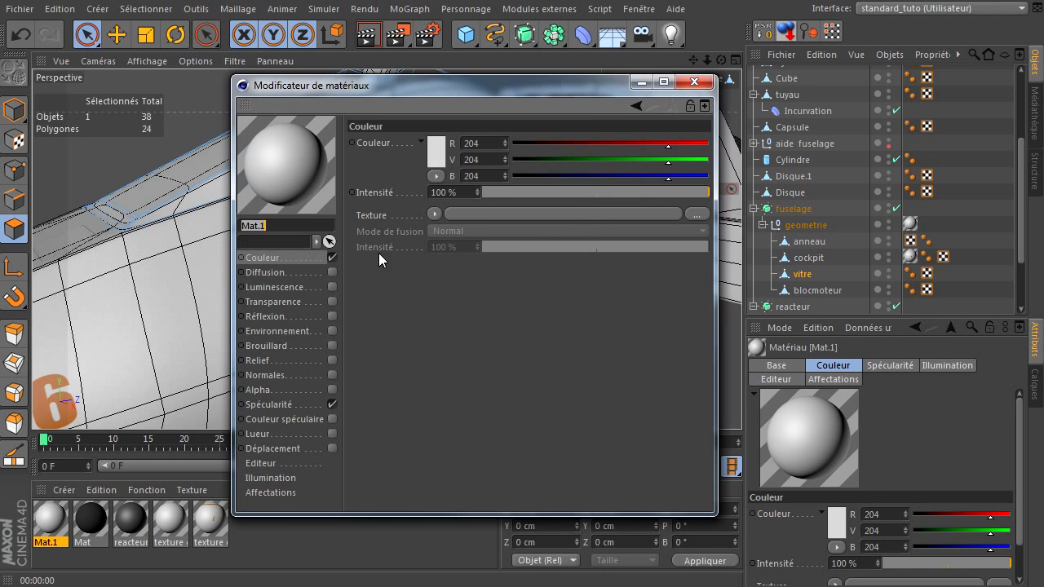
left_click(434, 161)
left_click_drag(391, 135, 345, 167)
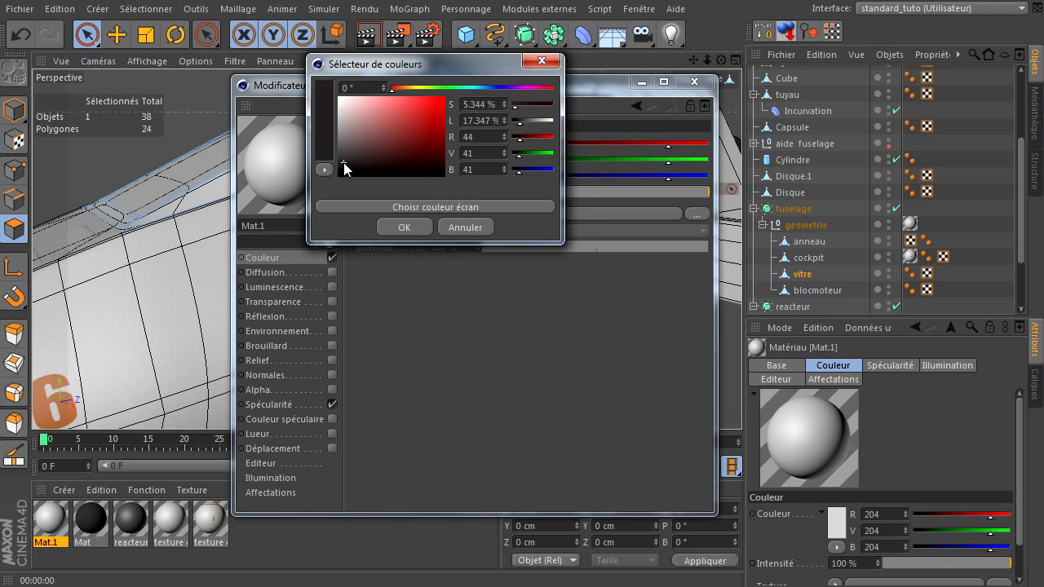
left_click(490, 88)
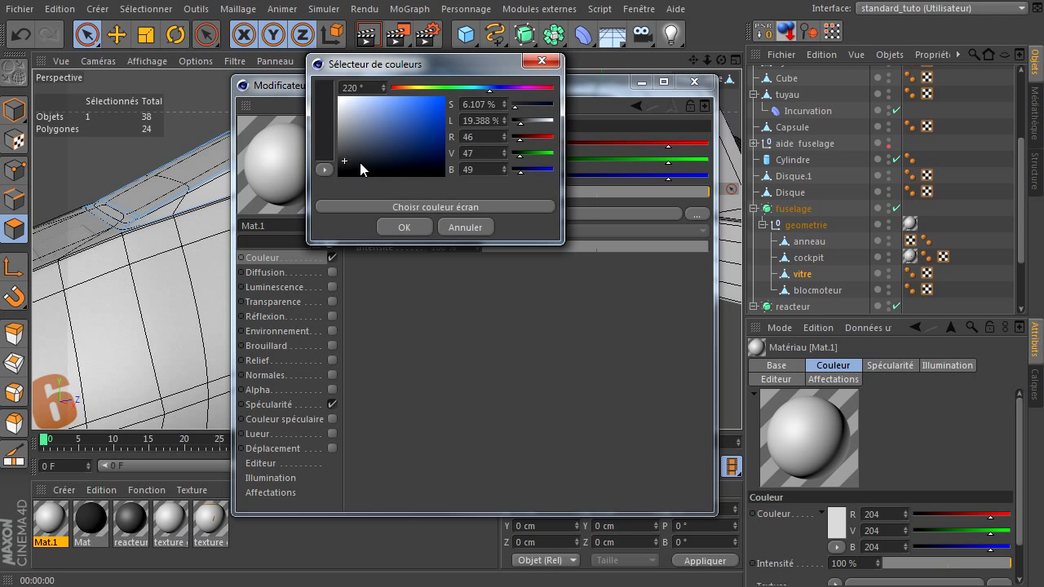
left_click_drag(352, 160, 355, 162)
left_click(408, 227)
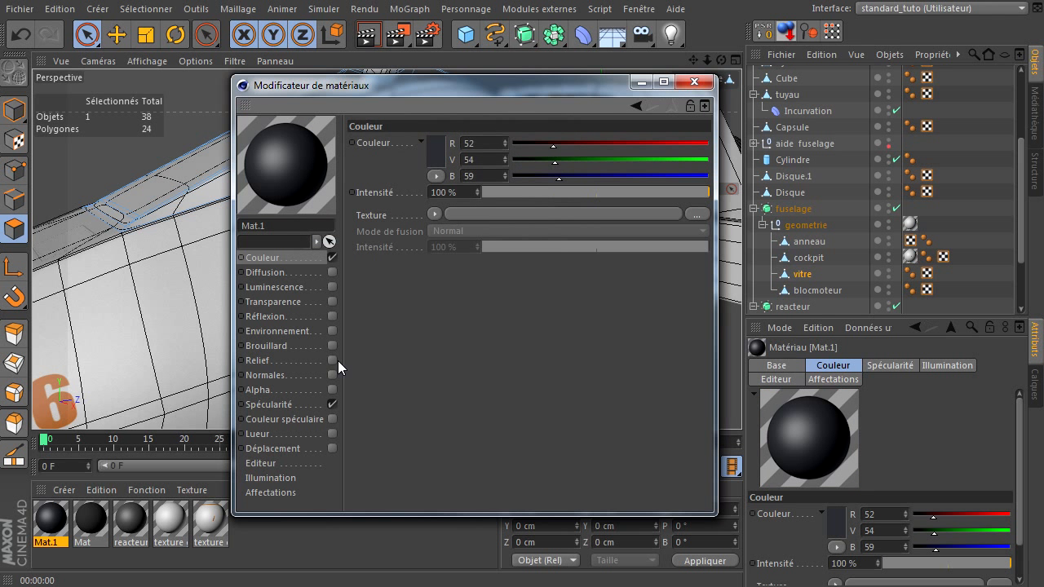
Enable reflection on the glass material with a Fresnel texture, setting the reflection intensity to 9% and the texture intensity to 10%
left_click(332, 315)
left_click(441, 229)
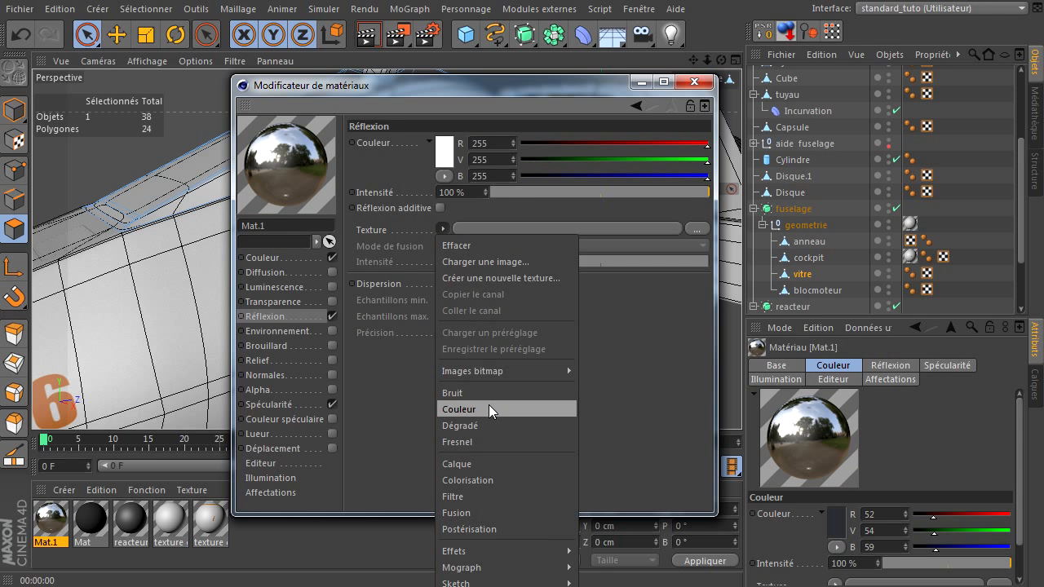
left_click(475, 441)
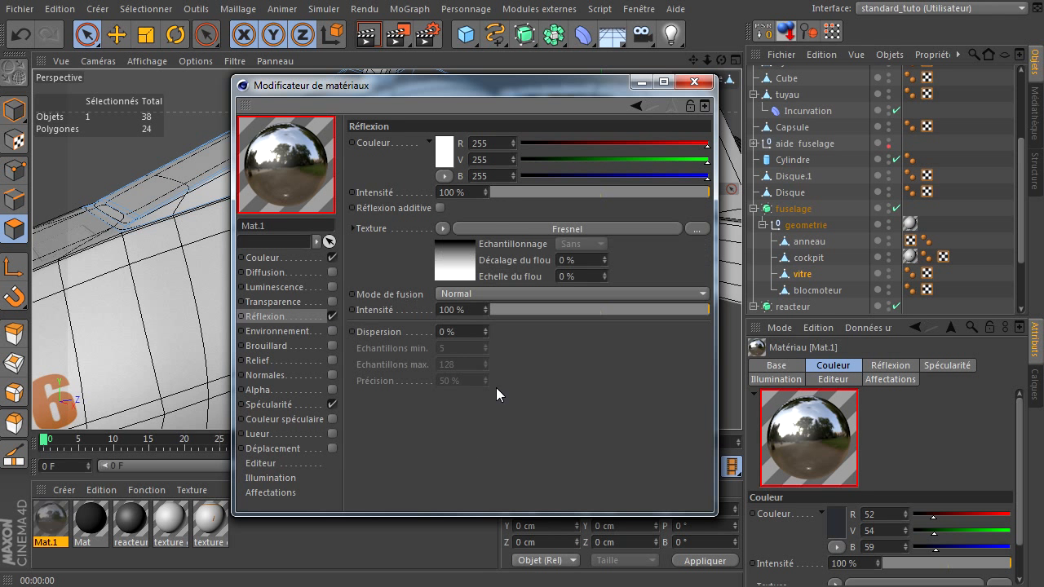
left_click(510, 194)
left_click(513, 310)
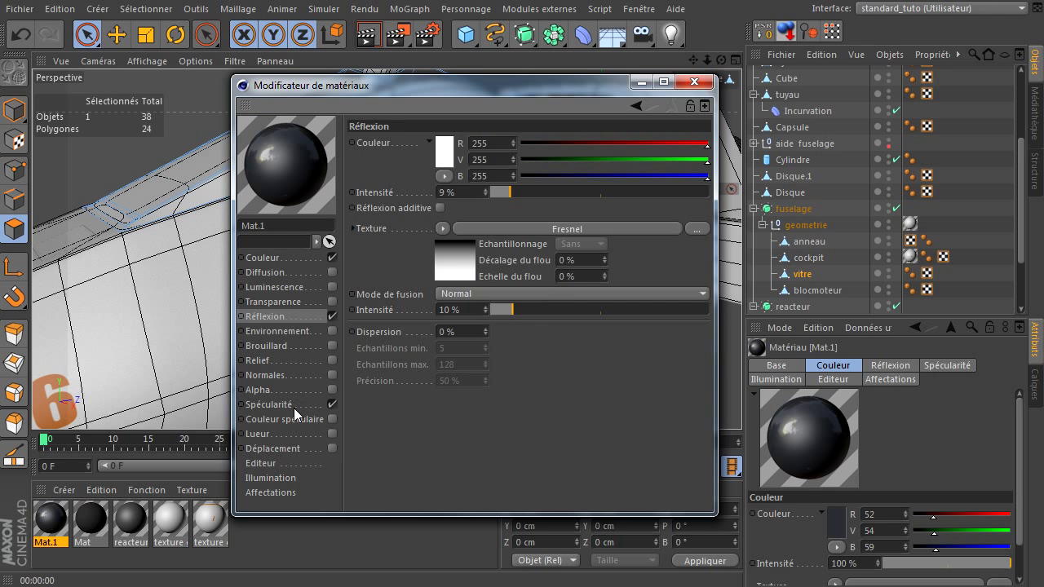
left_click(693, 81)
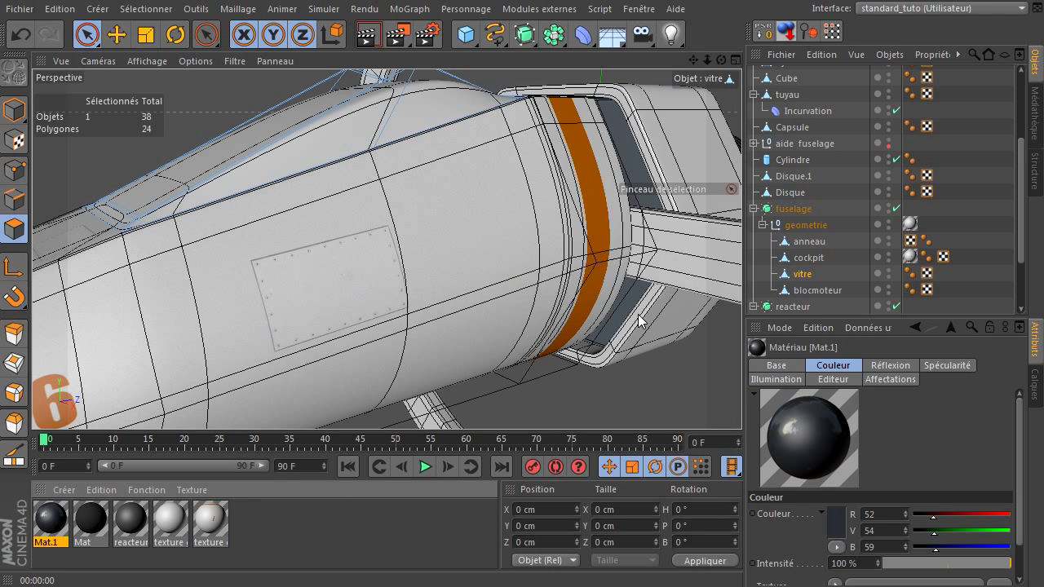
Apply the dark glass material to the vitre object and render the view to check the canopy
left_click_drag(794, 278, 795, 276)
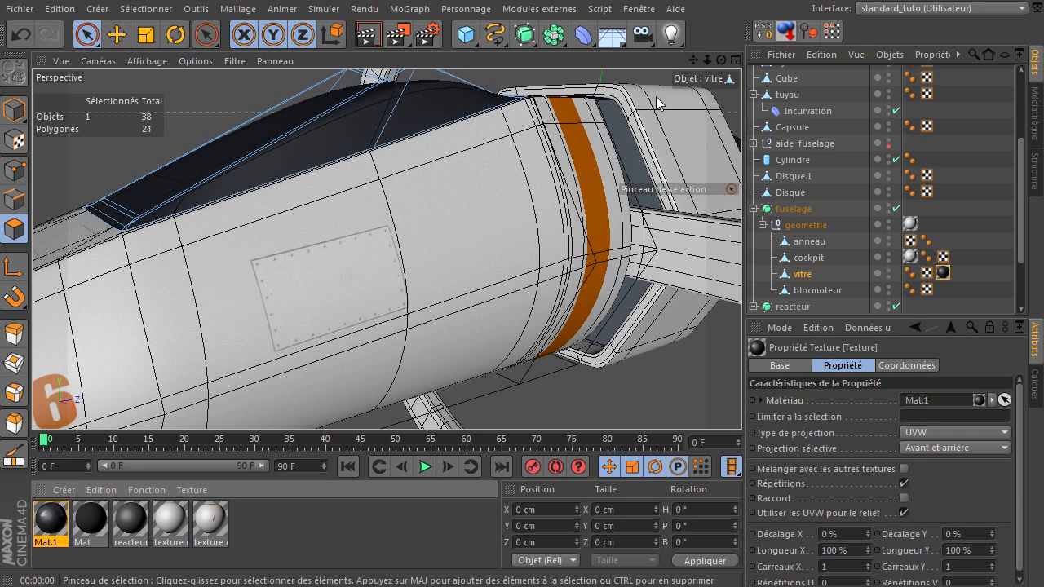
left_click_drag(696, 61, 754, 61)
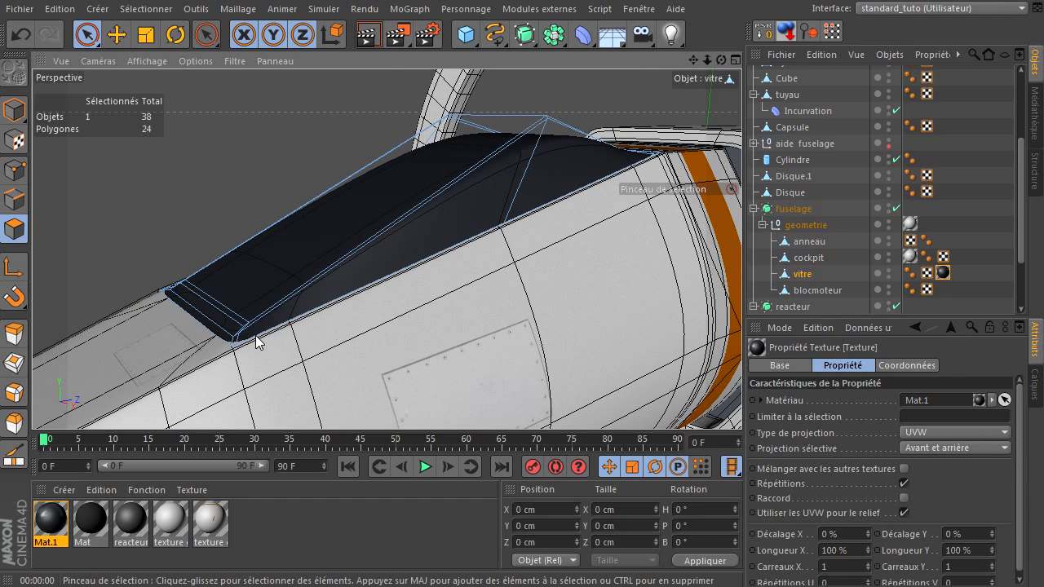
left_click(364, 37)
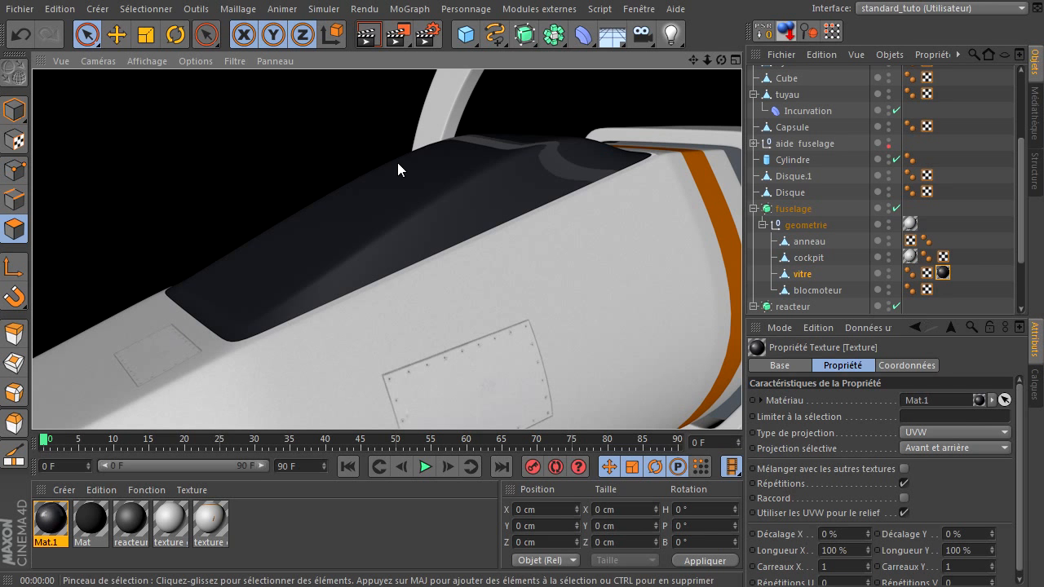
Convert the selected border edges of the vitre object into a spline and select the resulting child spline
left_click(791, 275)
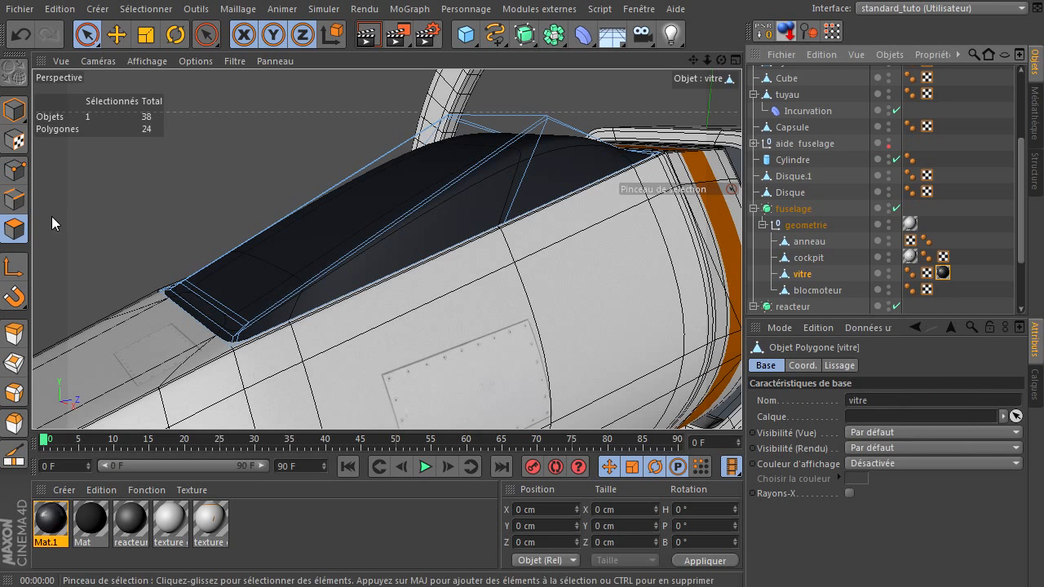
left_click(14, 199)
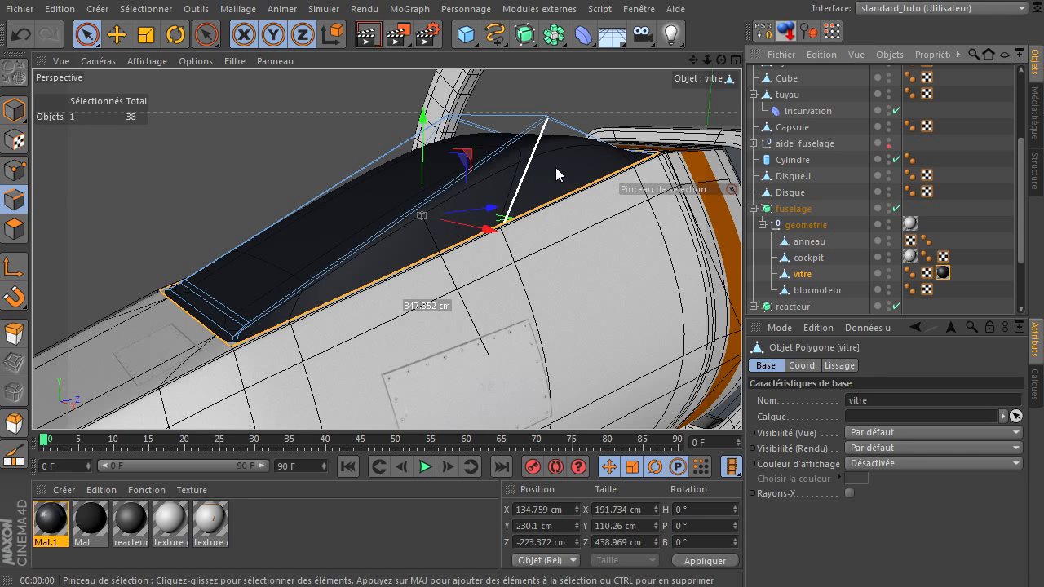
left_click_drag(707, 61, 635, 65)
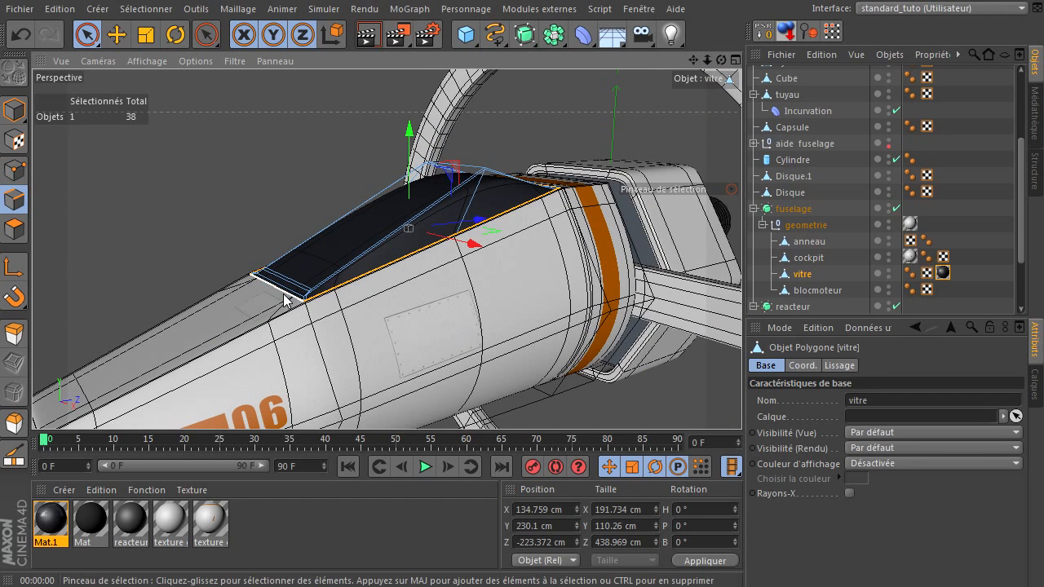
left_click_drag(720, 60, 616, 153)
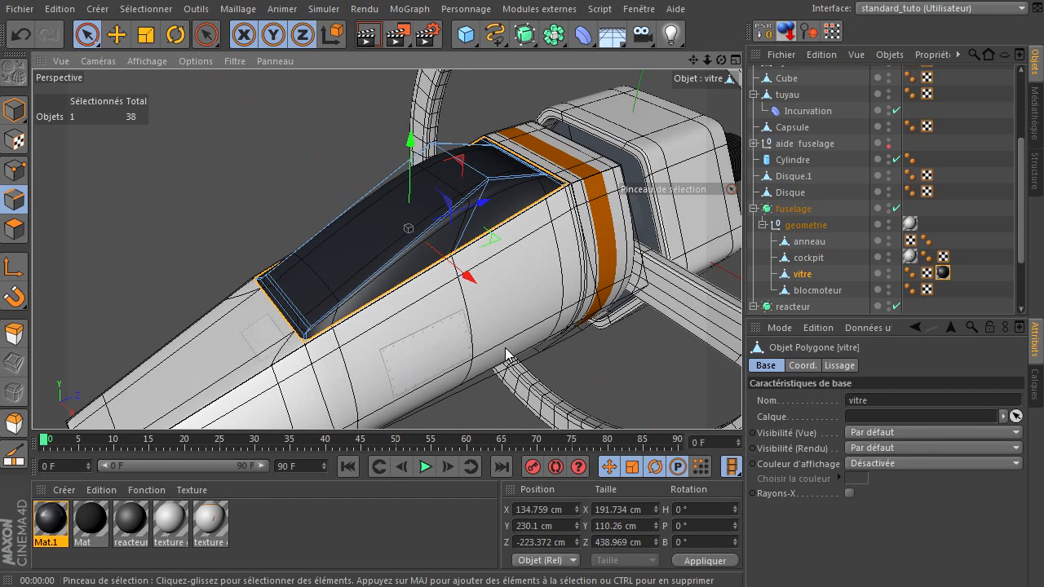
left_click(233, 10)
mouse_move(235, 51)
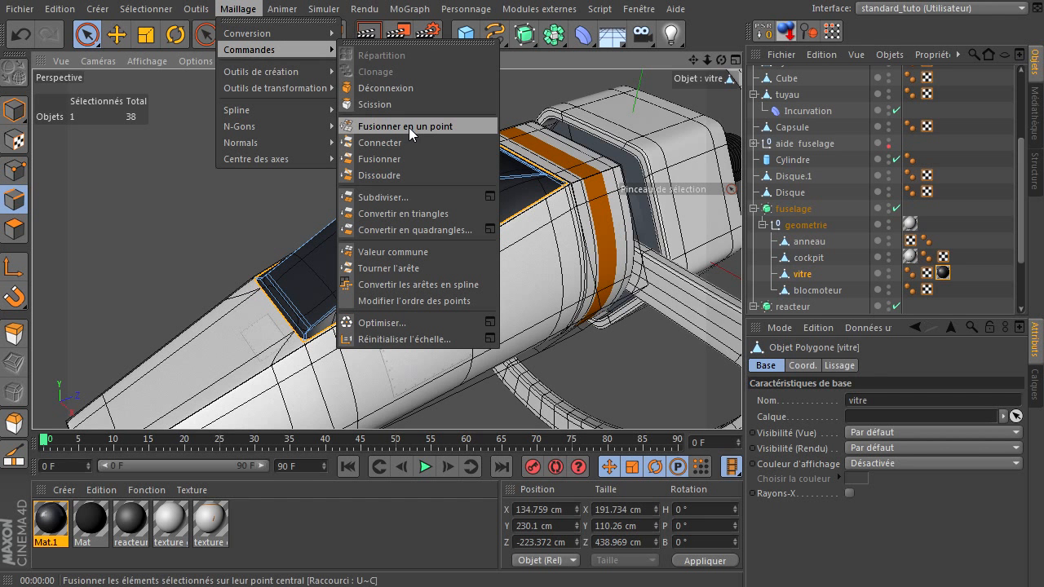
left_click(394, 285)
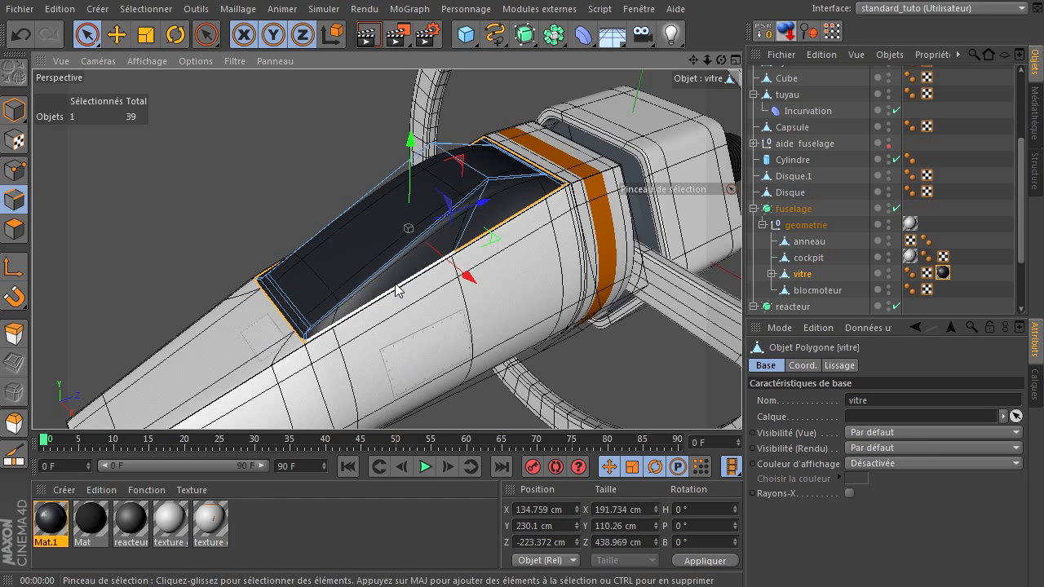
left_click(771, 274)
left_click(818, 291)
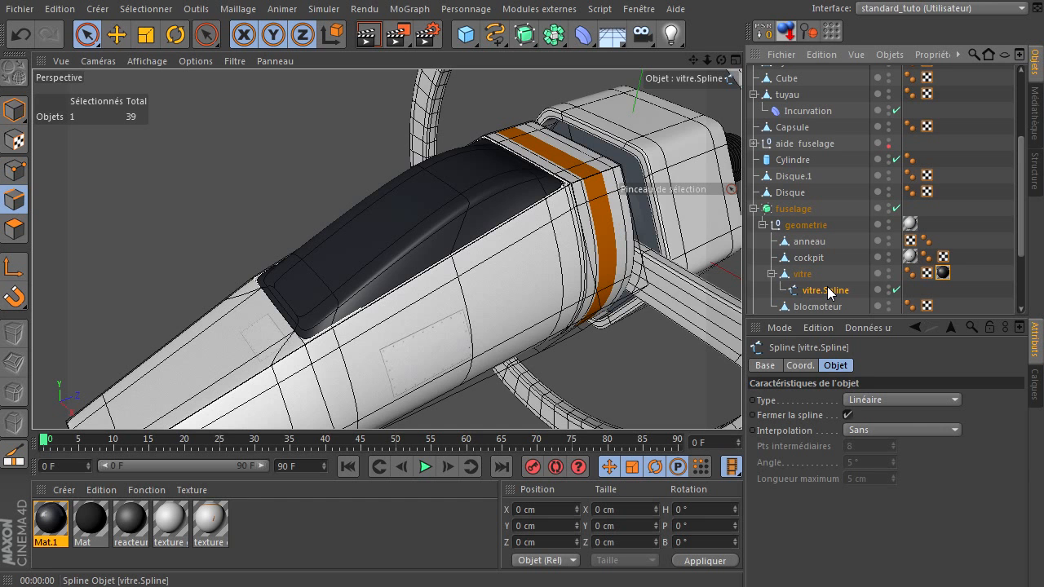
Add an n-sided spline with a 2 cm radius and 8 sides, placing it under vitre above the border spline
left_click_drag(495, 35, 571, 143)
scroll(1002, 163, "up", 5)
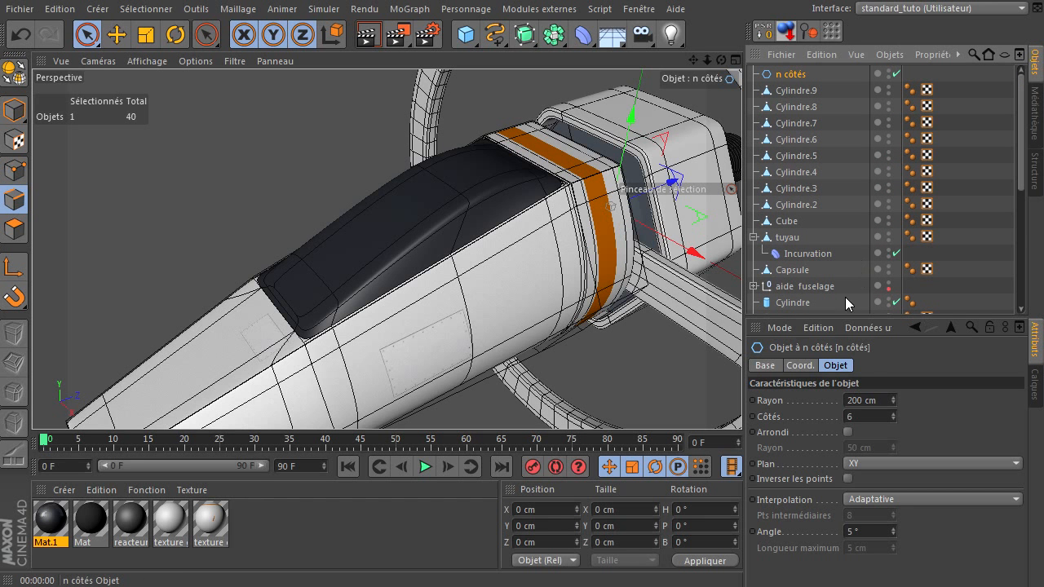
scroll(845, 297, "down", 5)
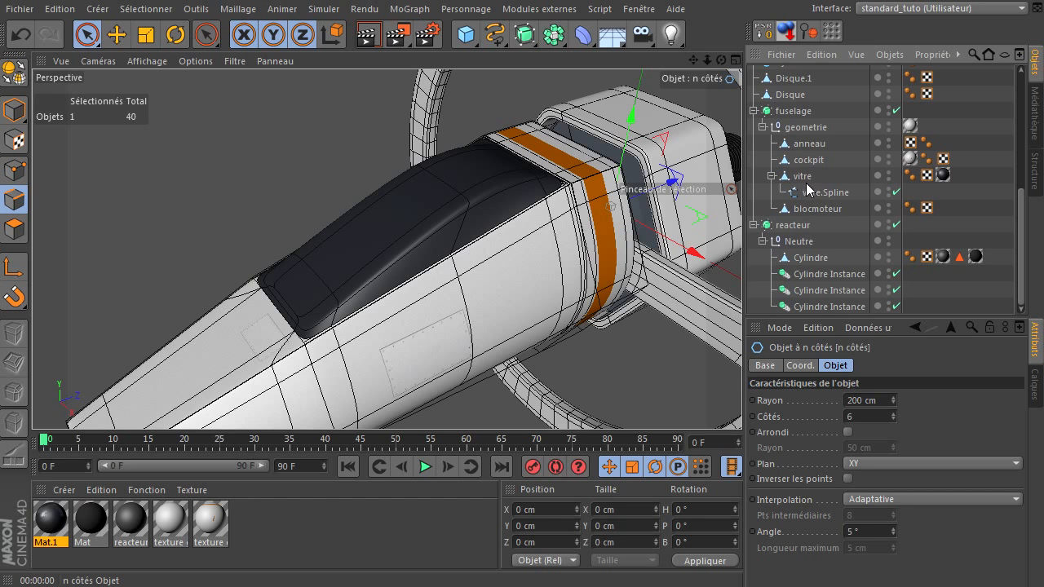
left_click_drag(807, 189, 809, 191)
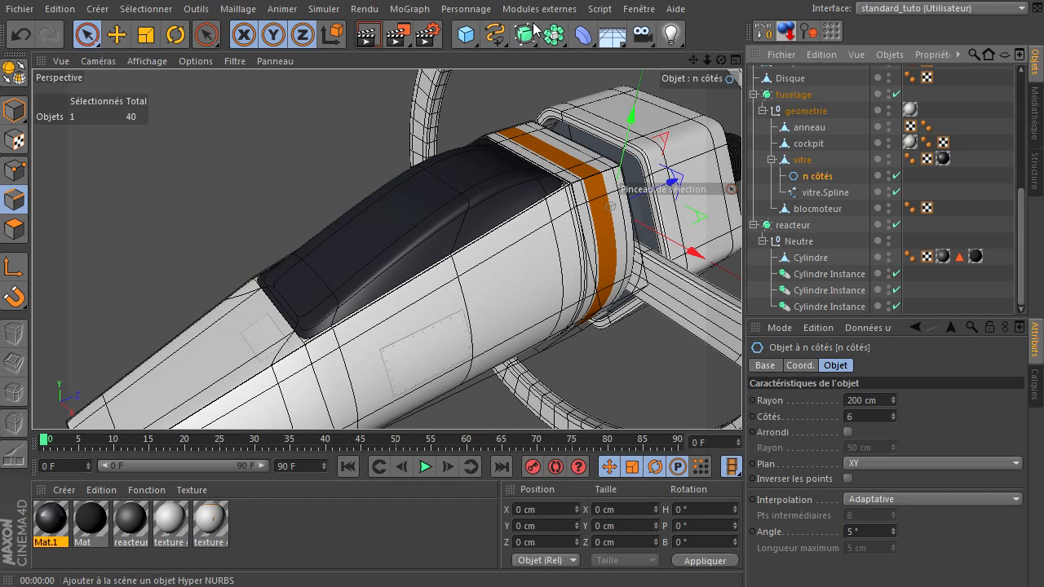
left_click(874, 401)
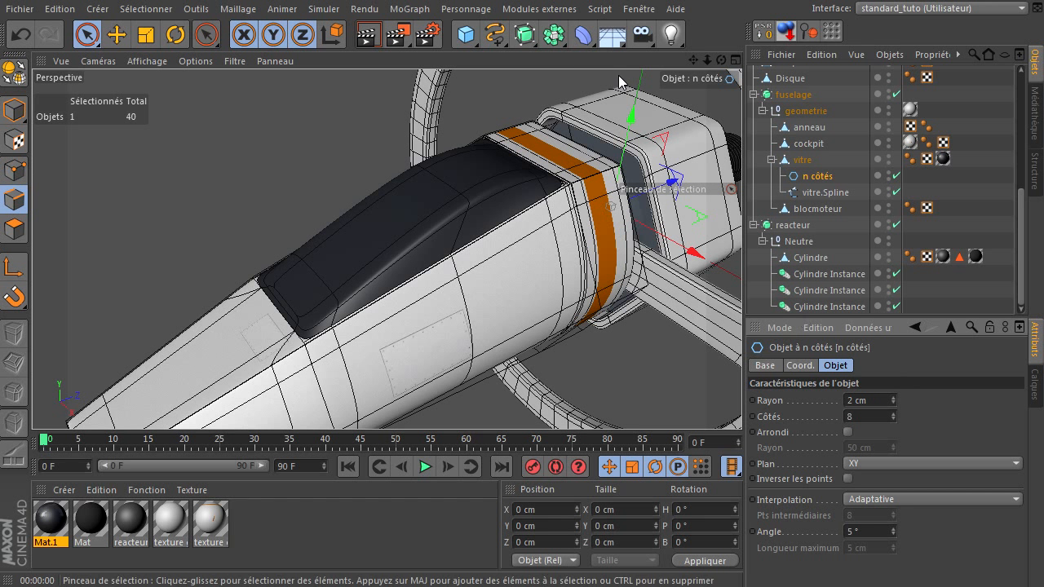
Add an Extrusion contrôlée NURBS object and place it inside vitre above the n côtés spline
left_click(524, 35)
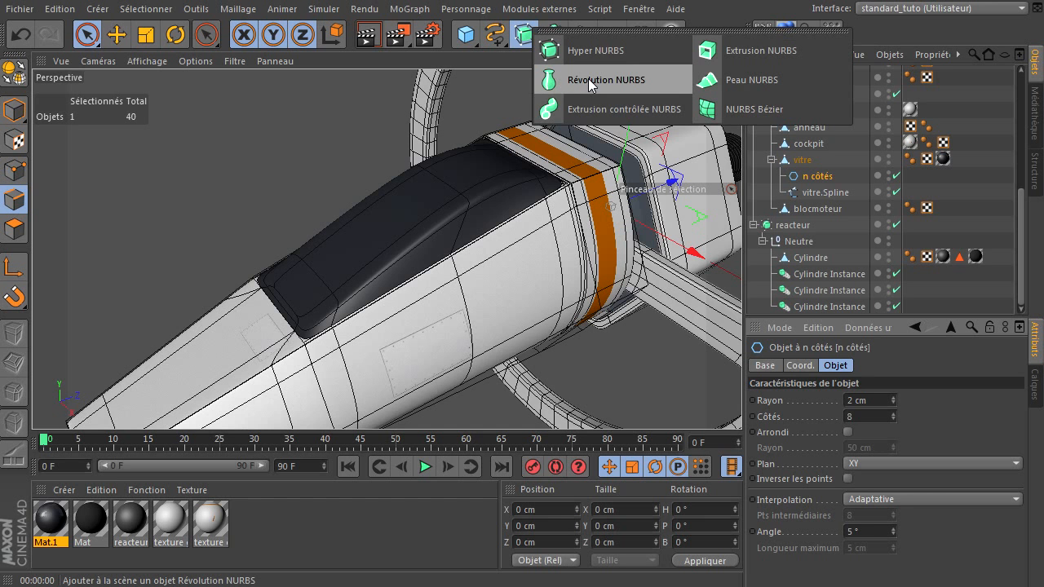
left_click(617, 110)
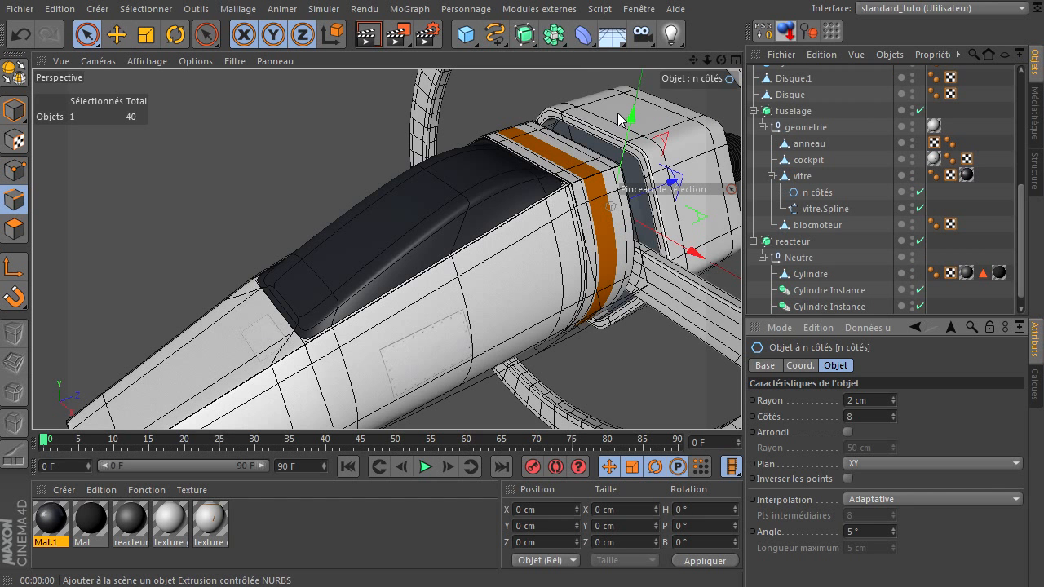
left_click_drag(1024, 173, 1024, 80)
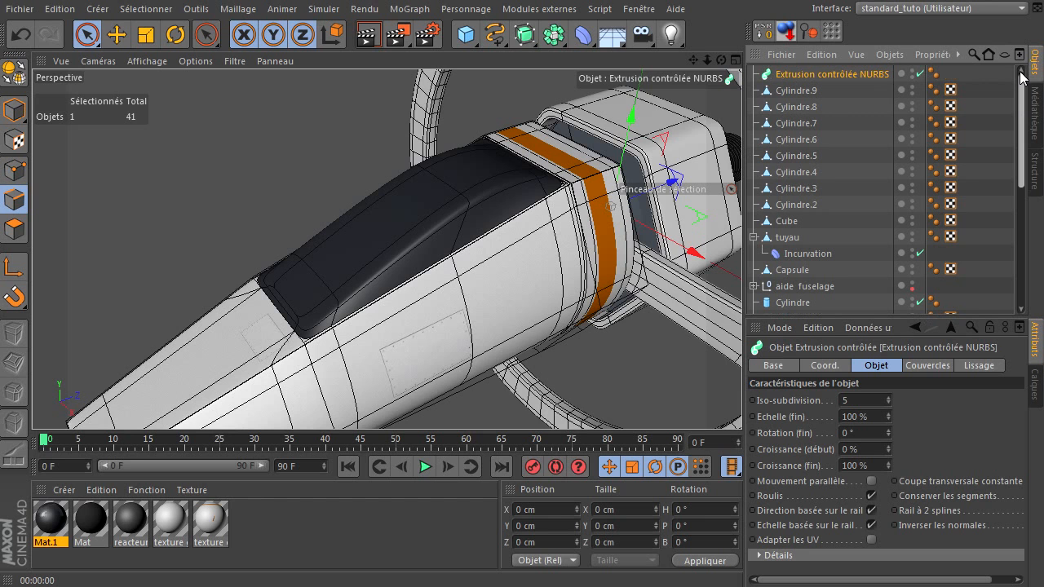
scroll(850, 307, "down", 10)
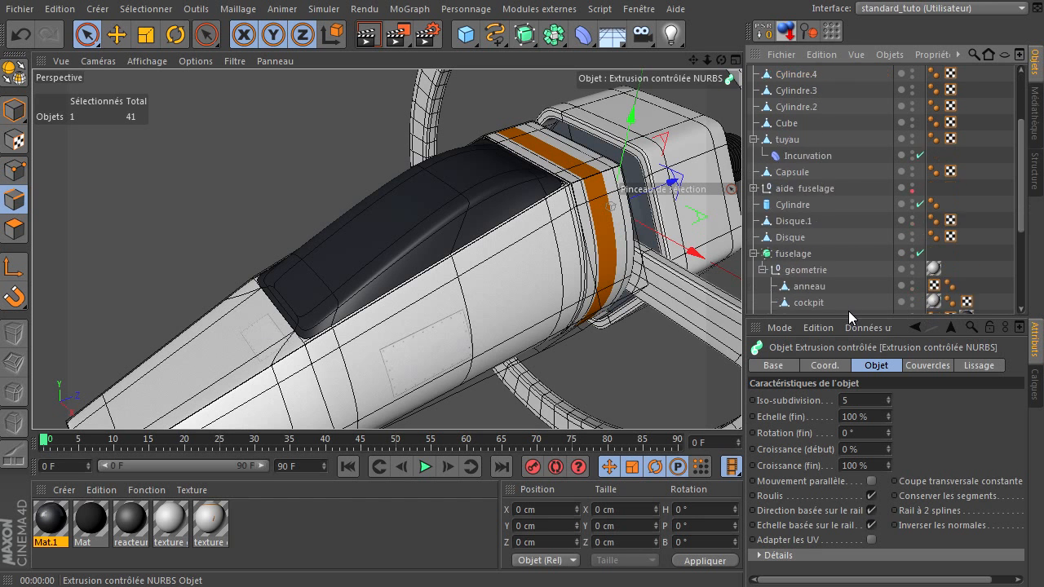
left_click_drag(822, 181, 822, 181)
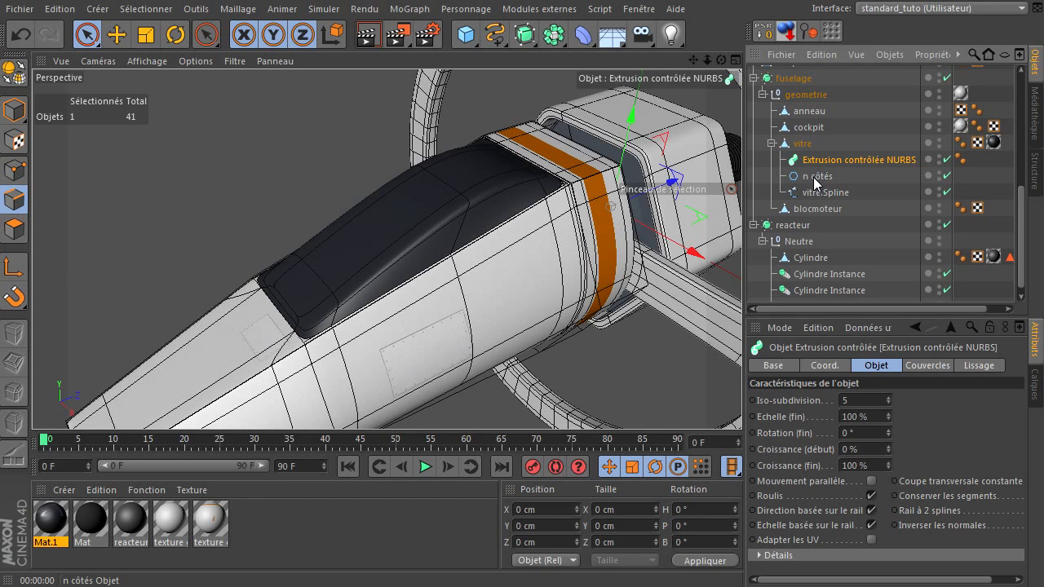
Nest the n côtés profile and vitre.Spline inside the Extrusion contrôlée NURBS to build the canopy seal
left_click(815, 176)
left_click(814, 194, "ctrl")
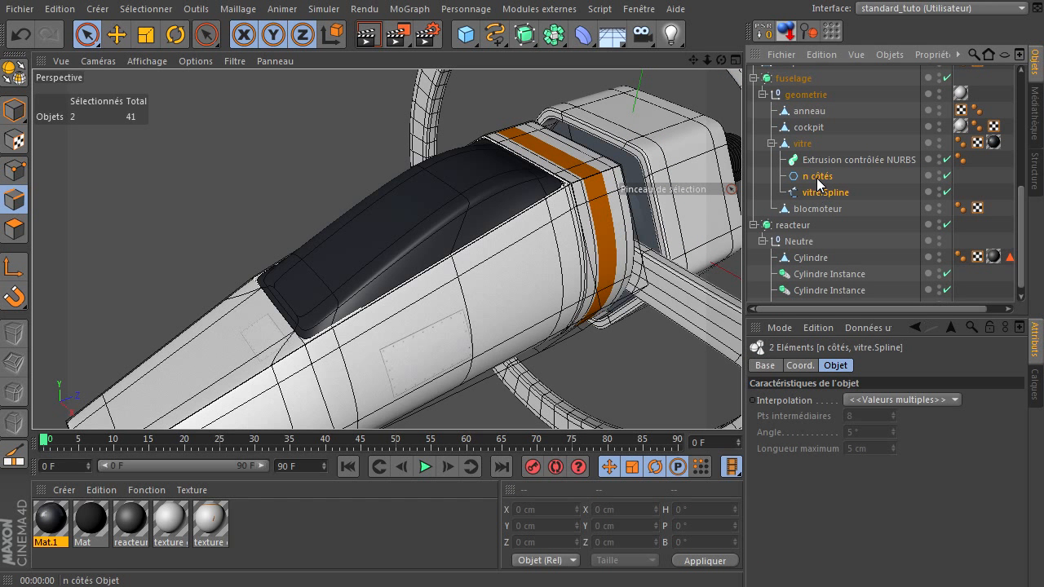
left_click_drag(825, 168, 833, 161)
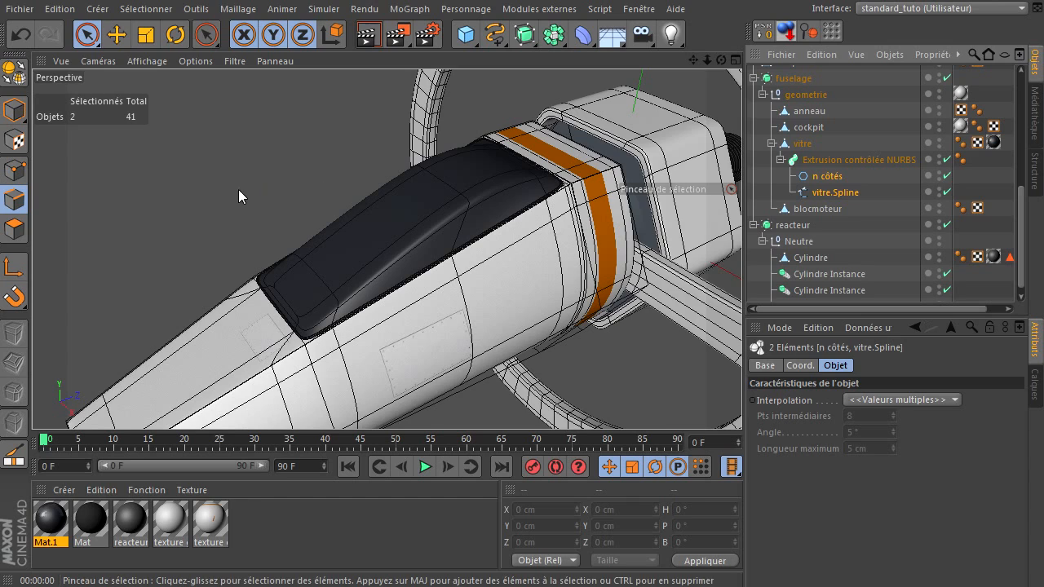
Create a new material and apply it to the Extrusion contrôlée NURBS around the cockpit glass
scroll(263, 317, "up", 10)
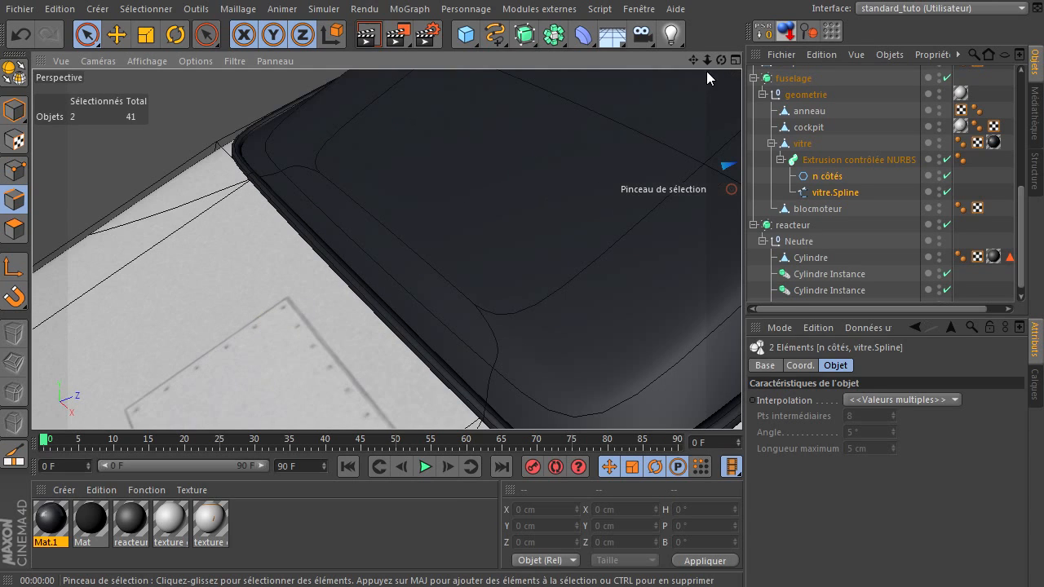
left_click_drag(694, 62, 569, 215)
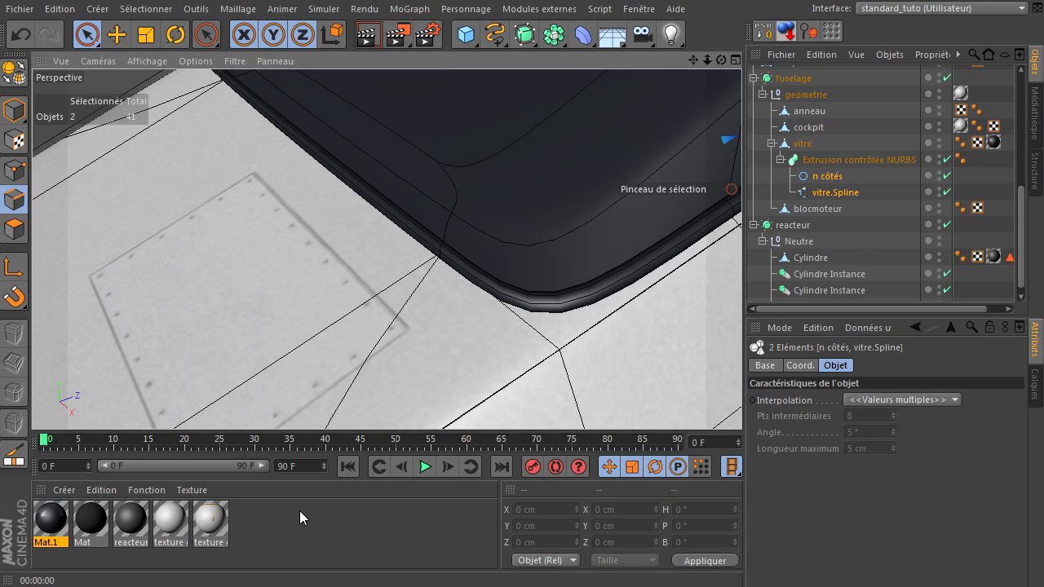
double_click(259, 522)
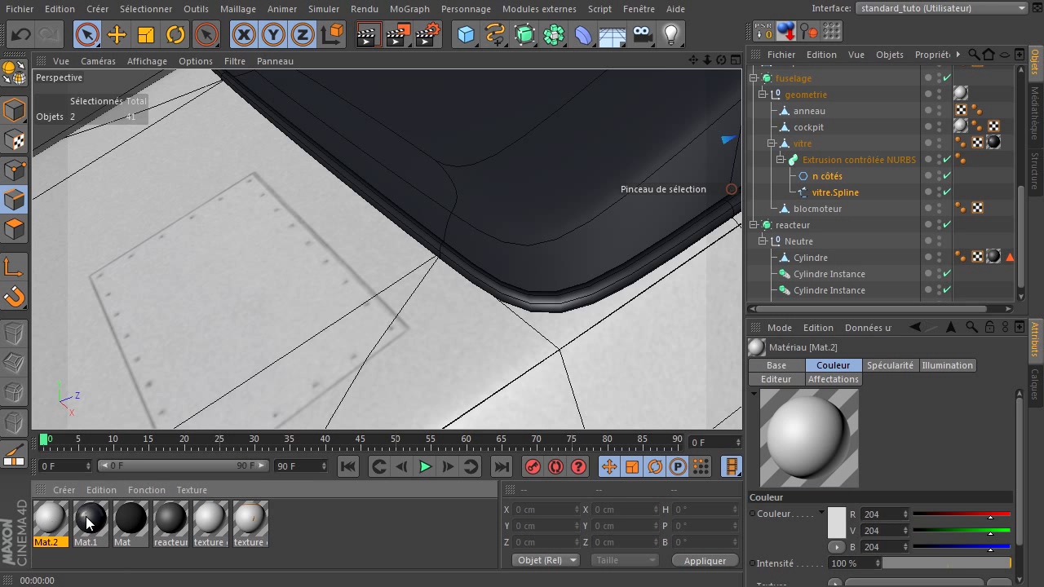
left_click_drag(817, 217, 832, 162)
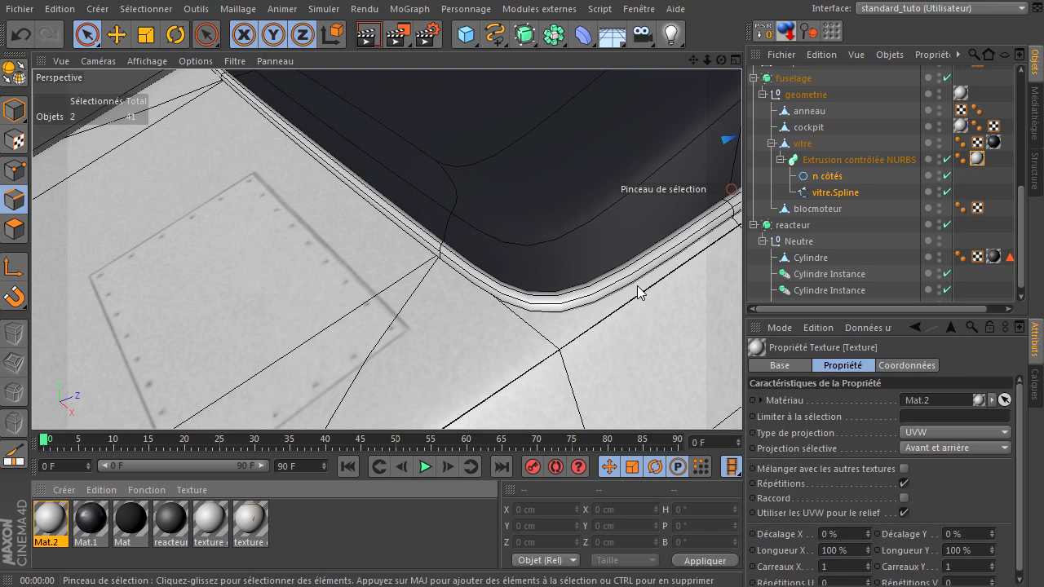
Set the reflection colour of the new seal material to RGB 70, 71, 72
double_click(55, 528)
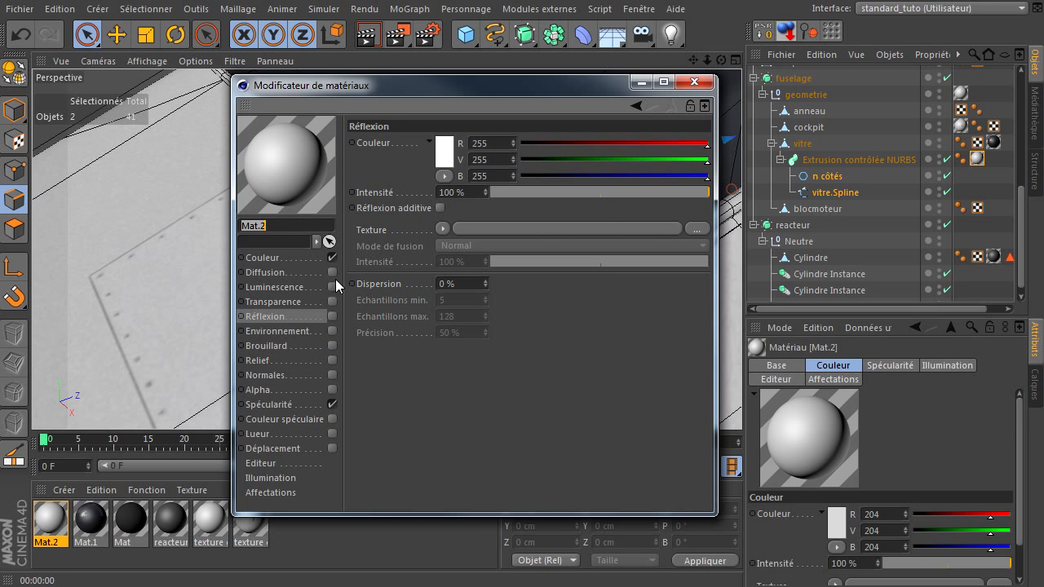
left_click(439, 156)
left_click_drag(385, 138, 356, 155)
left_click(491, 88)
left_click(418, 228)
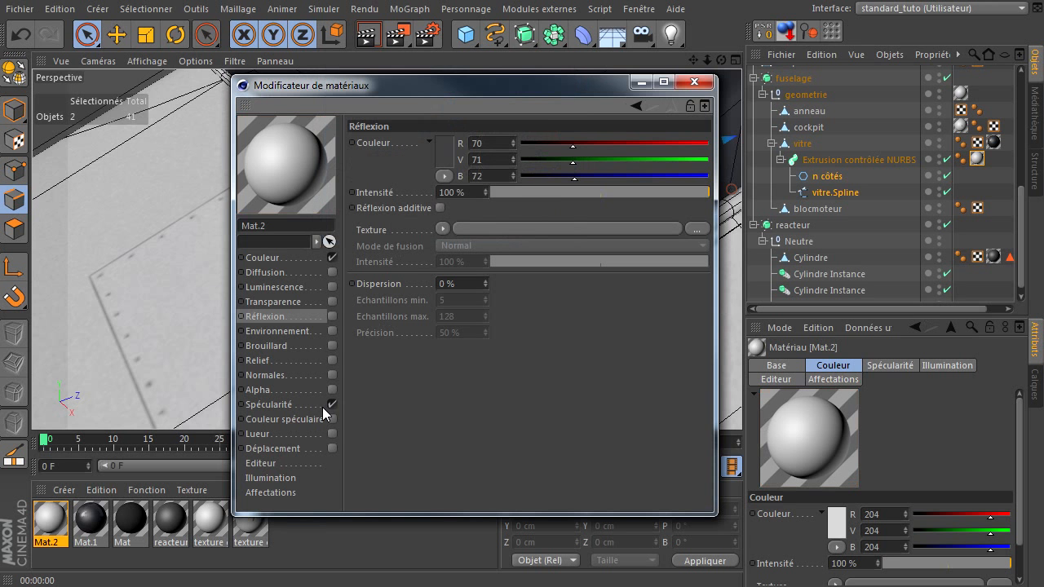
Disable specularity on the seal material and set its base colour to RGB 54, 51, 51
left_click(332, 404)
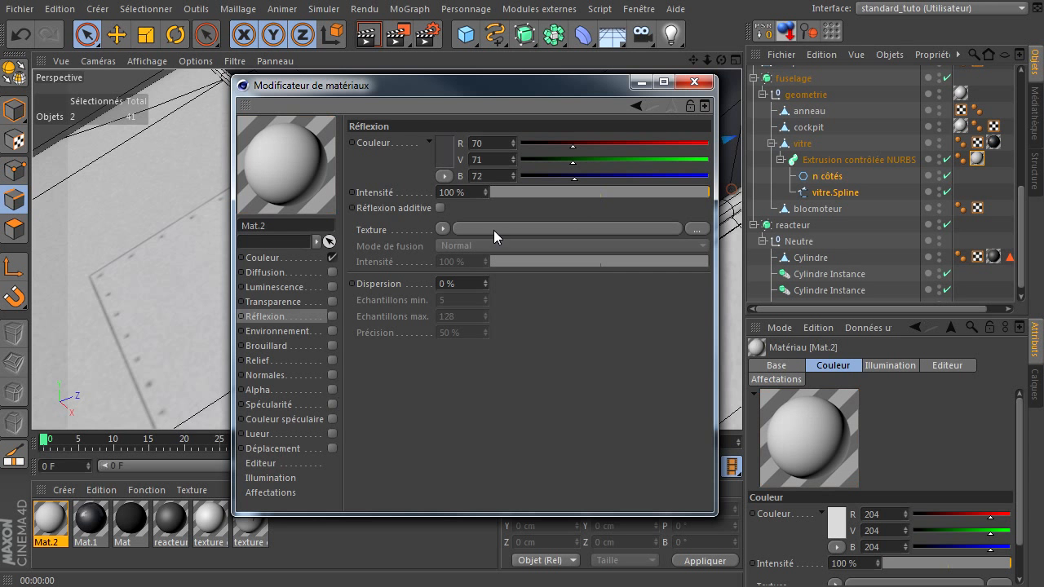
left_click(297, 256)
left_click(444, 154)
left_click_drag(339, 163, 342, 166)
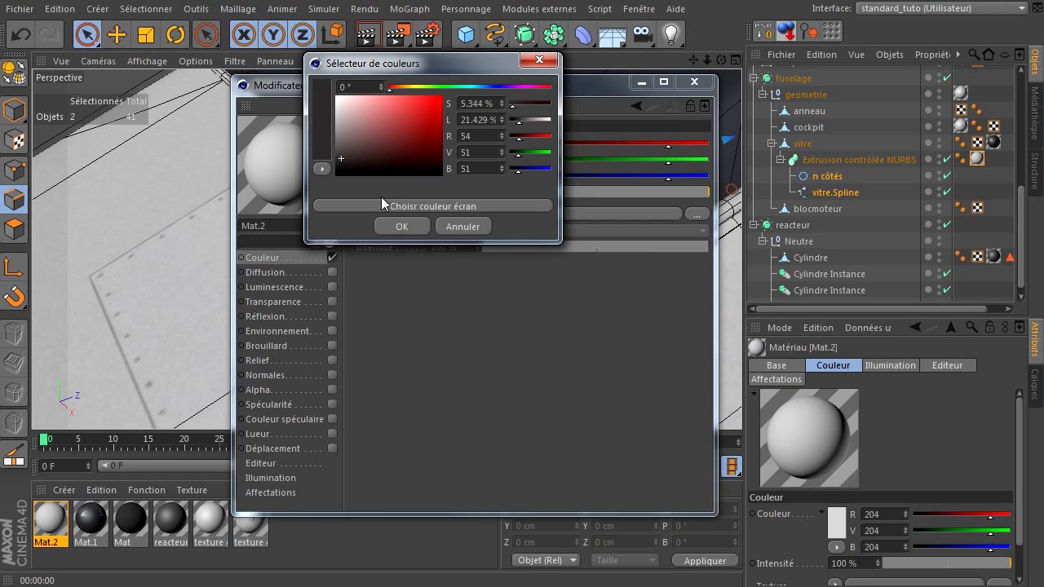
left_click(400, 226)
left_click(694, 81)
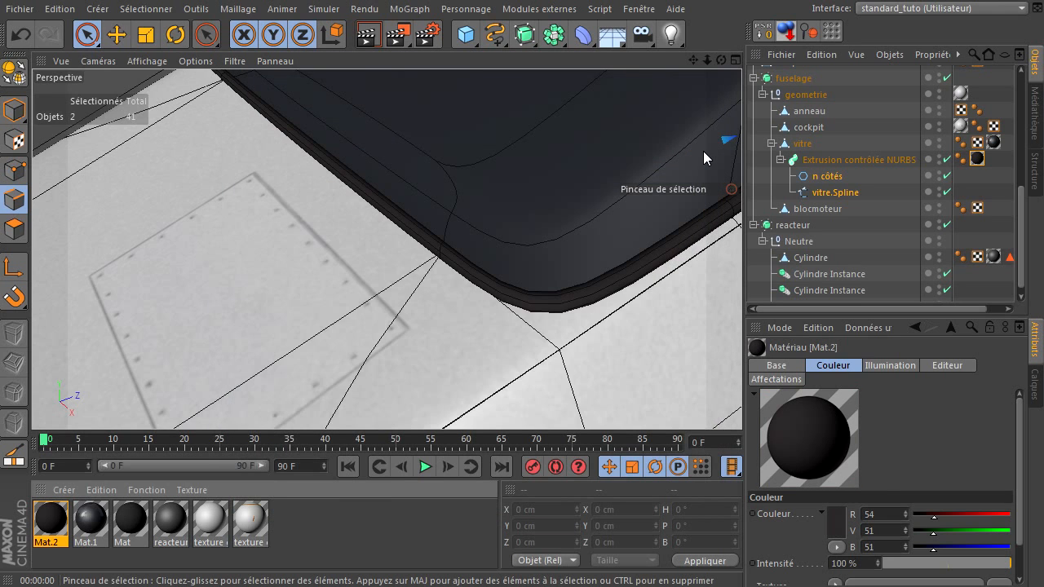
scroll(600, 270, "down", 6)
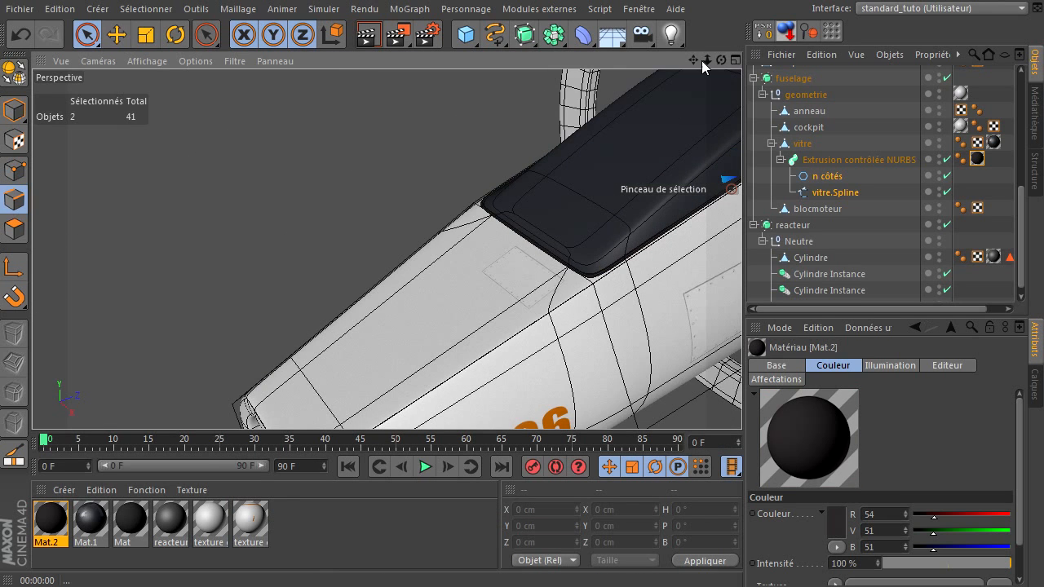
Render the view around the cockpit canopy to check the dark seal along the glass edge
left_click_drag(691, 60, 391, 137)
left_click(371, 41)
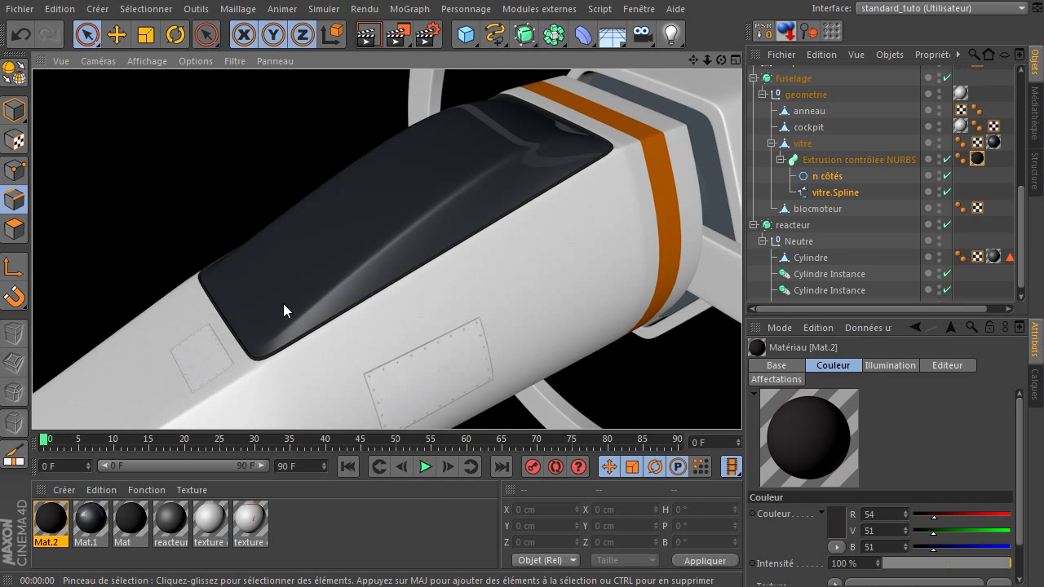
scroll(316, 291, "down", 3)
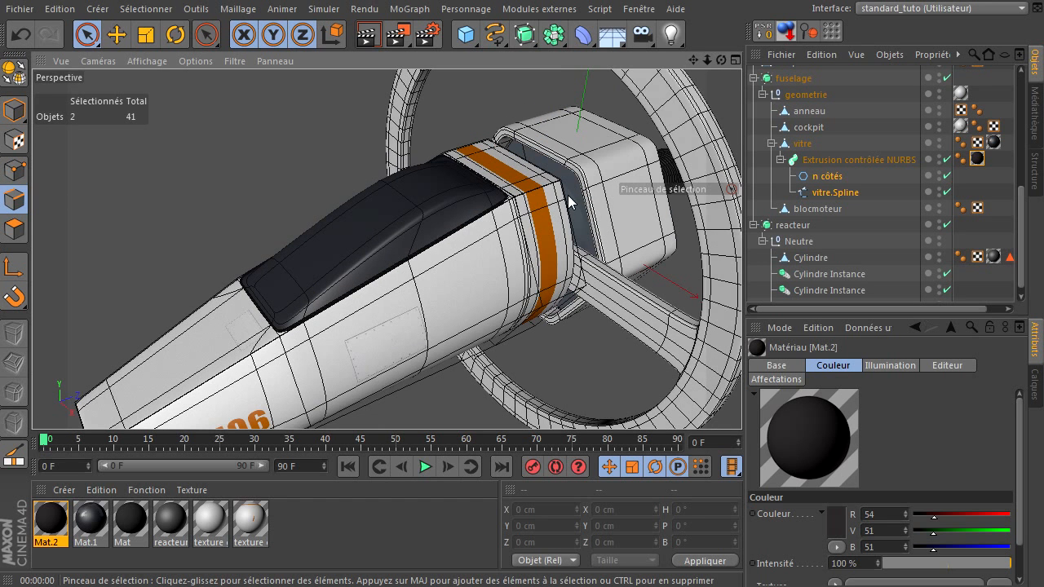
mouse_move(720, 61)
left_mouse_down()
mouse_move(741, 404)
mouse_move(715, 67)
left_mouse_up()
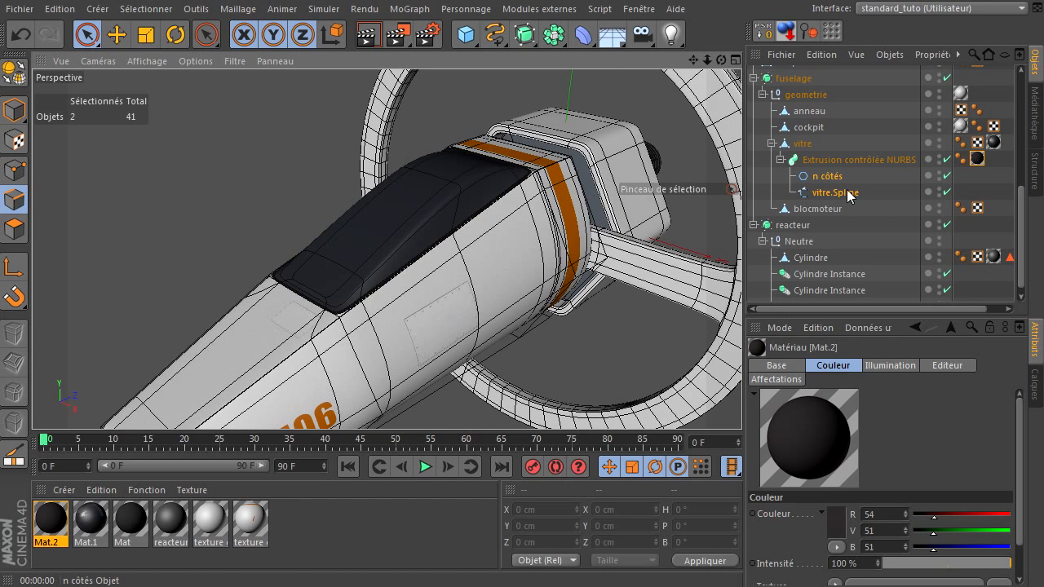
Collapse the fuselage and reacteur hierarchies and select the Disque object
scroll(795, 212, "up", 3)
left_click(754, 176)
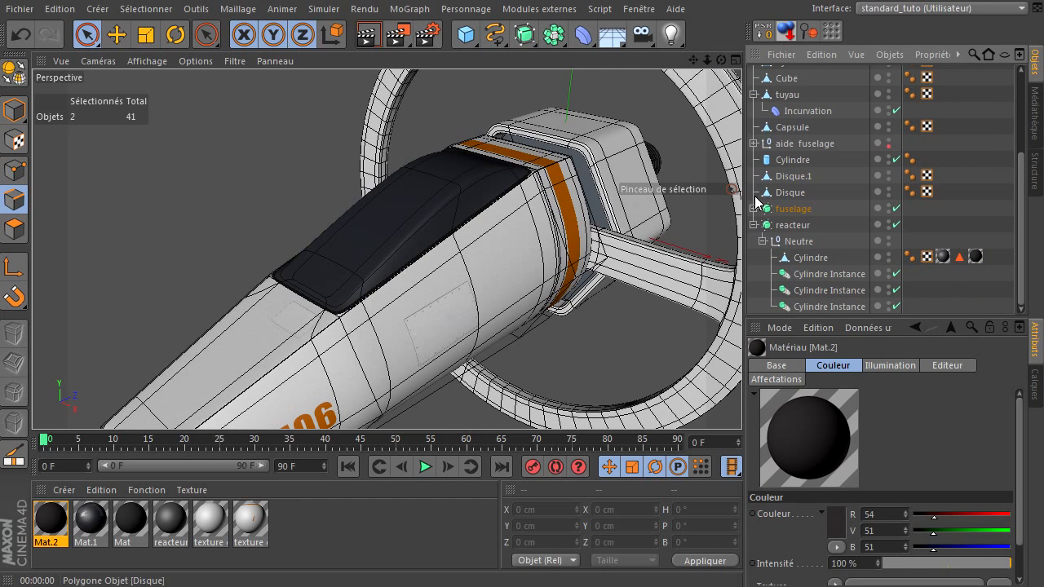
left_click(755, 236)
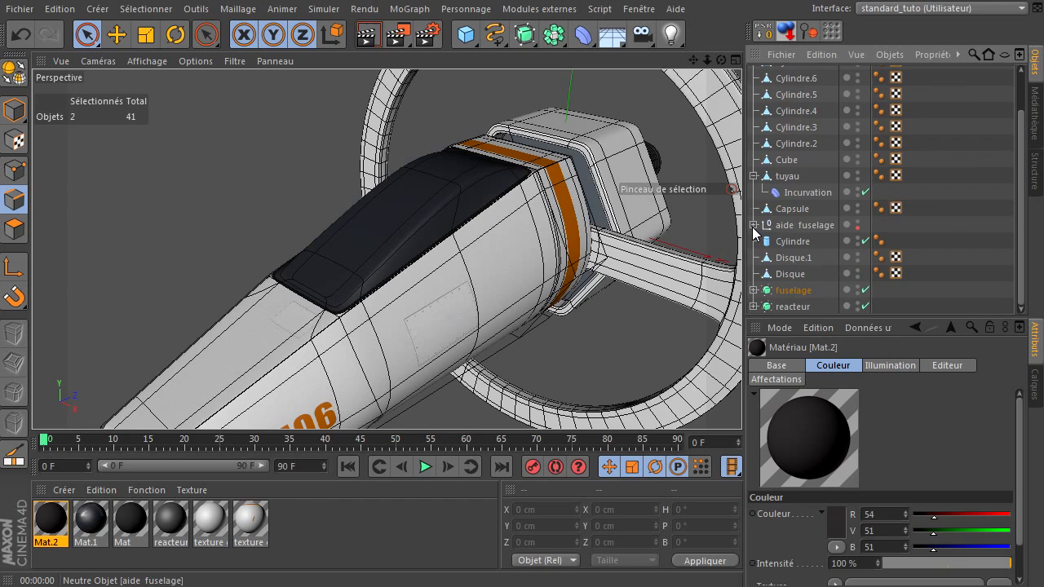
left_click(784, 274)
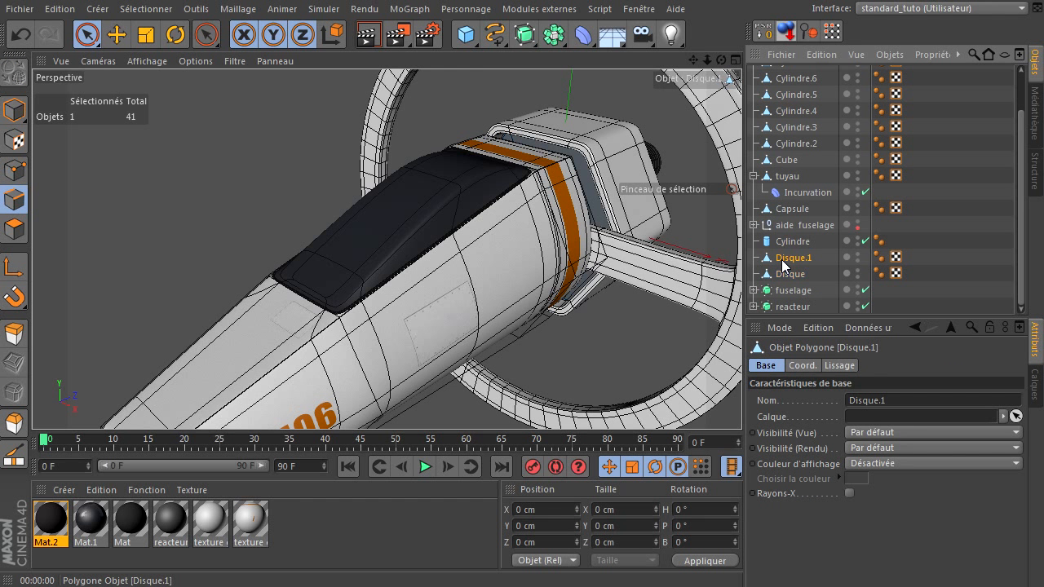
left_click(789, 243)
left_click(785, 273)
Isolate Disque by hiding all other objects in the viewport and forcing its own editor visibility on
left_click(857, 271)
left_click(858, 272)
left_click(857, 272)
scroll(837, 249, "up", 2)
left_click(857, 71)
left_click_drag(858, 73, 856, 282)
left_click(857, 272)
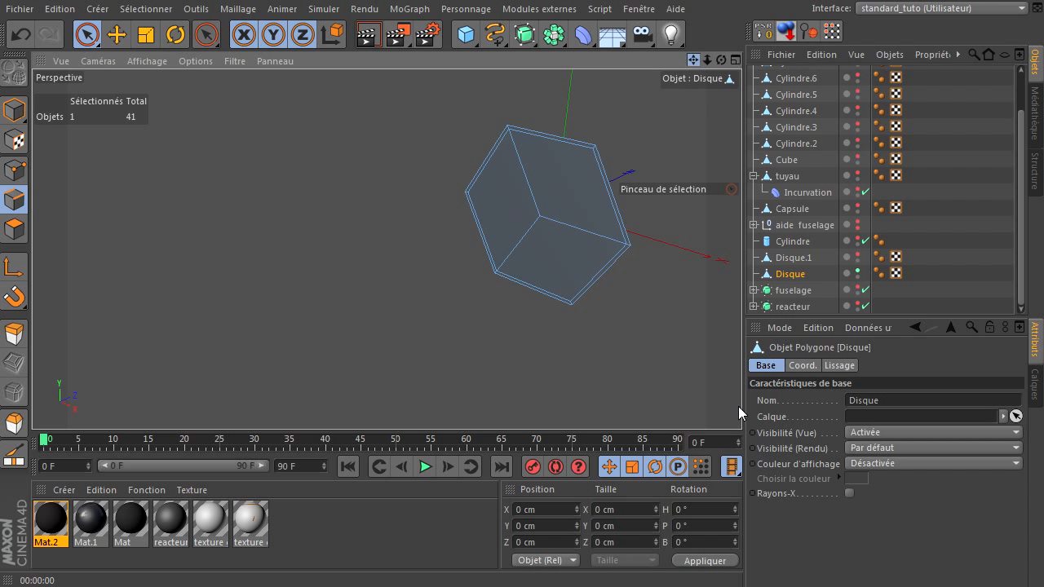
middle_click_drag(583, 235, 540, 254, "alt")
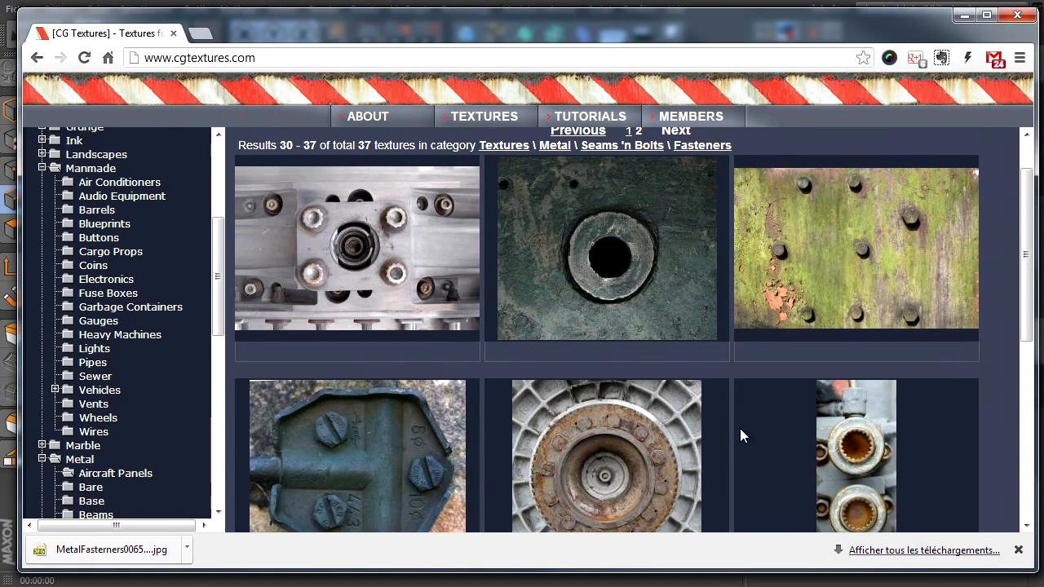
Switch to the CG Textures site in the browser and examine the metal Fasteners and Manmade Air Conditioners textures for circular mechanical images
scroll(739, 429, "down", 2)
left_click(609, 289)
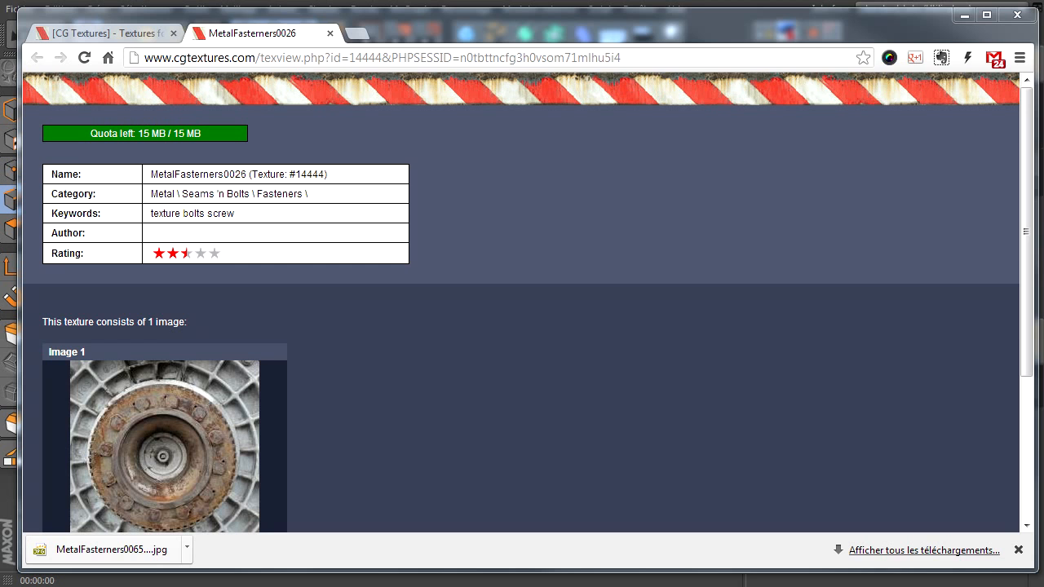
left_click(330, 33)
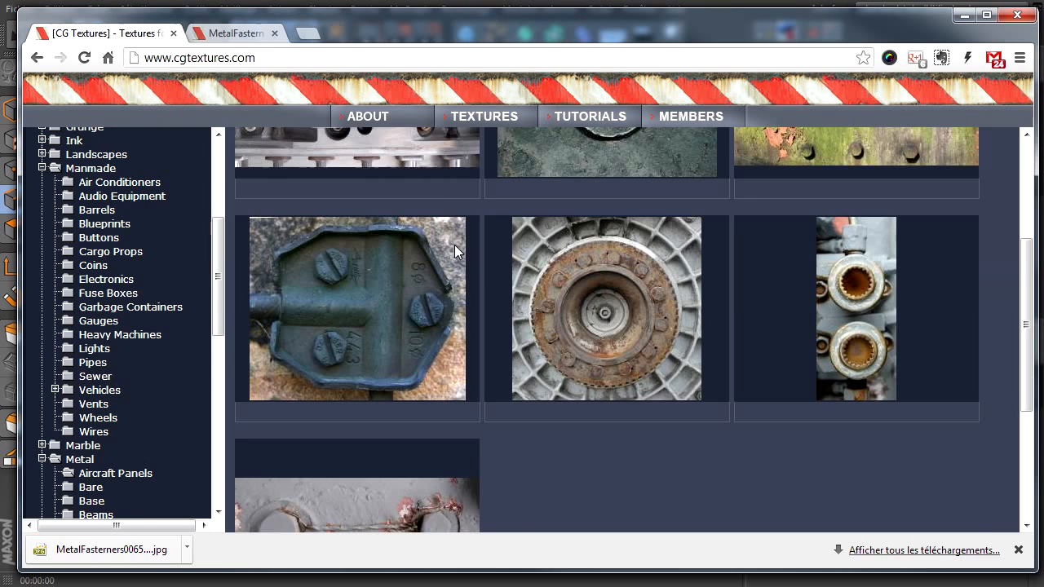
scroll(646, 366, "up", 3)
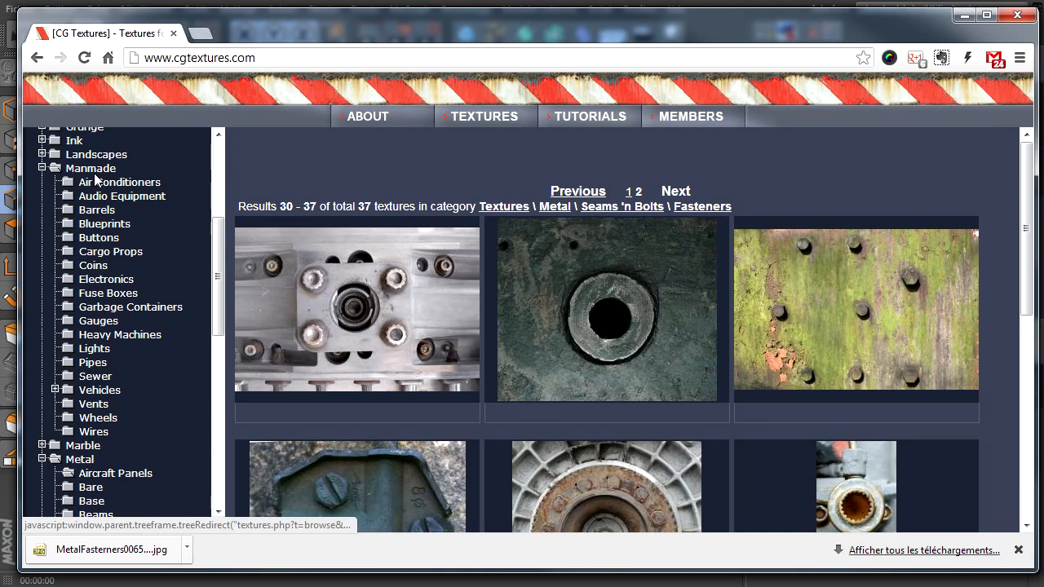
left_click(92, 169)
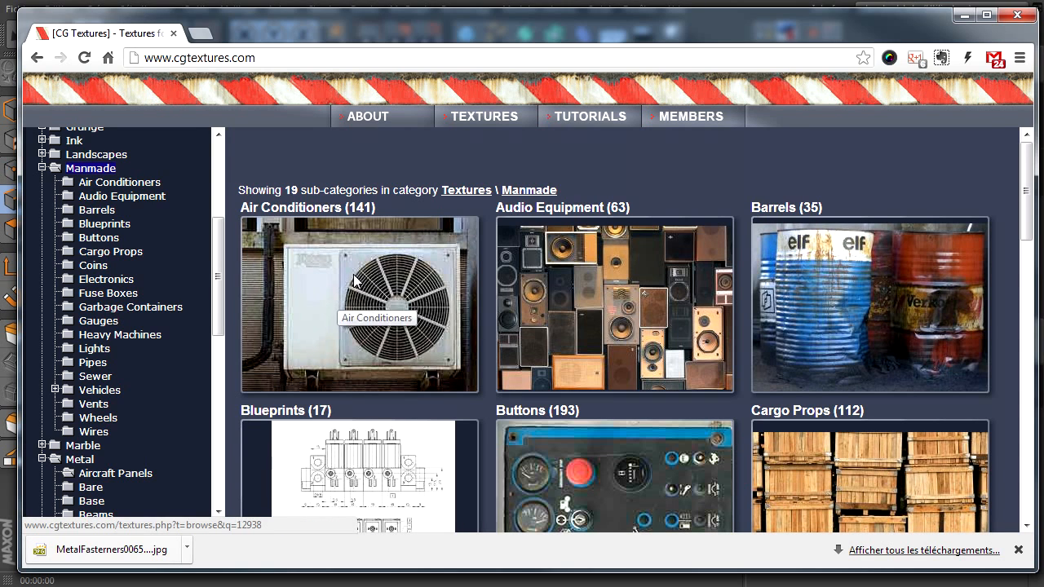
left_click(466, 328)
scroll(322, 313, "down", 2)
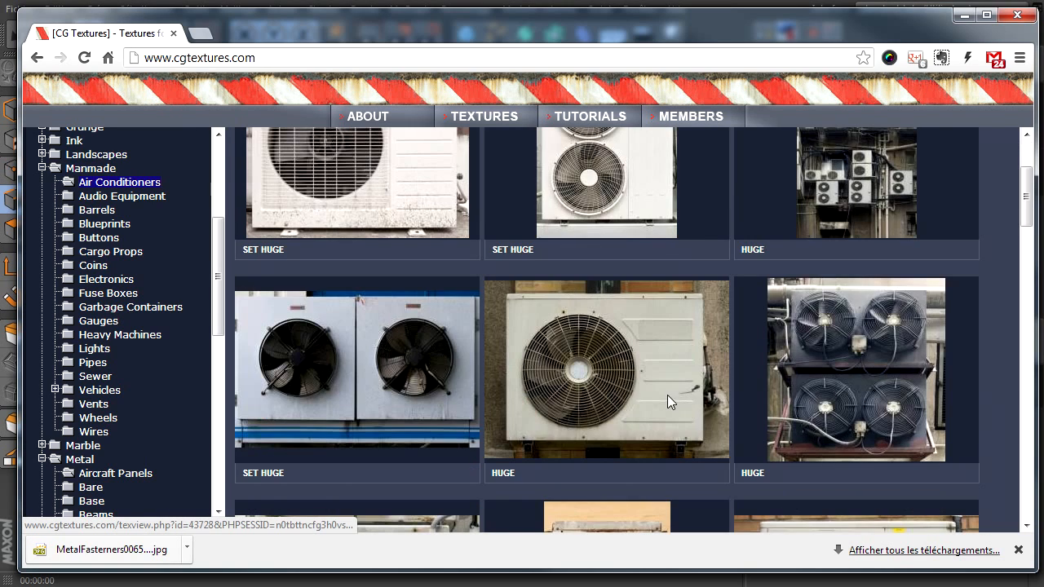
scroll(587, 393, "down", 9)
scroll(582, 393, "up", 2)
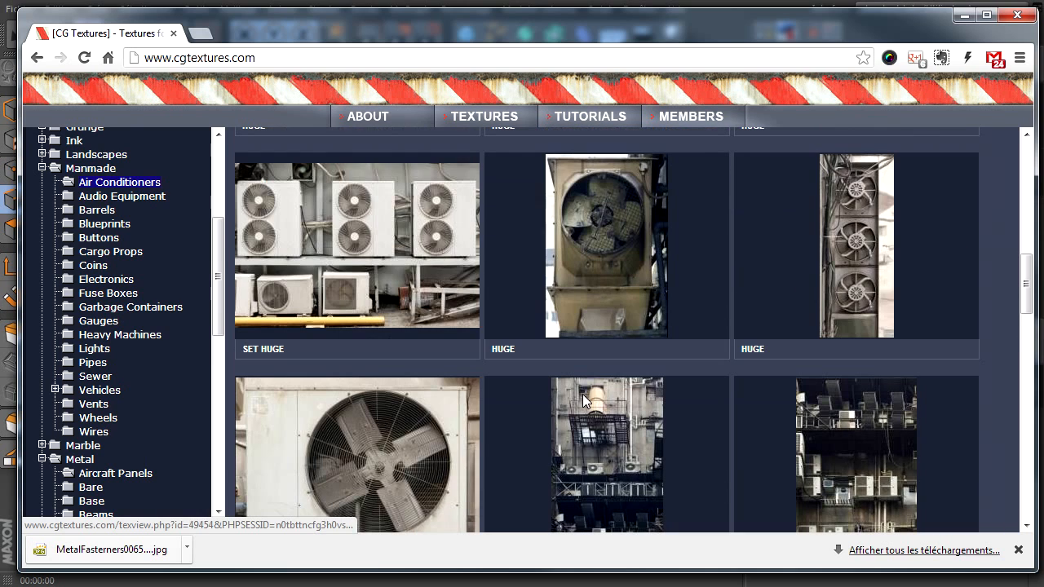
scroll(358, 437, "down", 1)
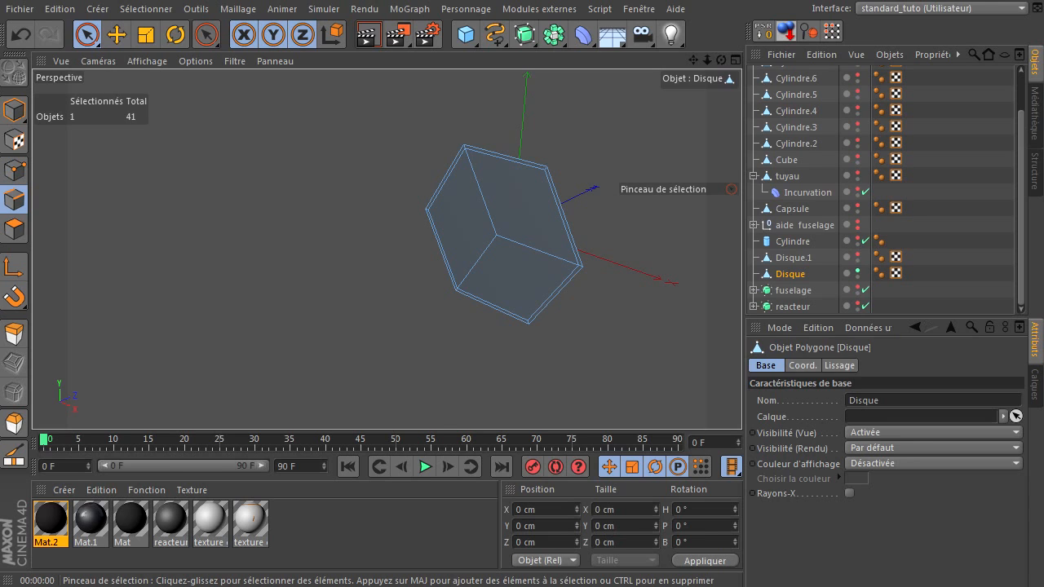
Switch to XnView to examine the scifilock05b.jpg texture, and move its window aside to return to Cinema 4D
key("alt+Tab")
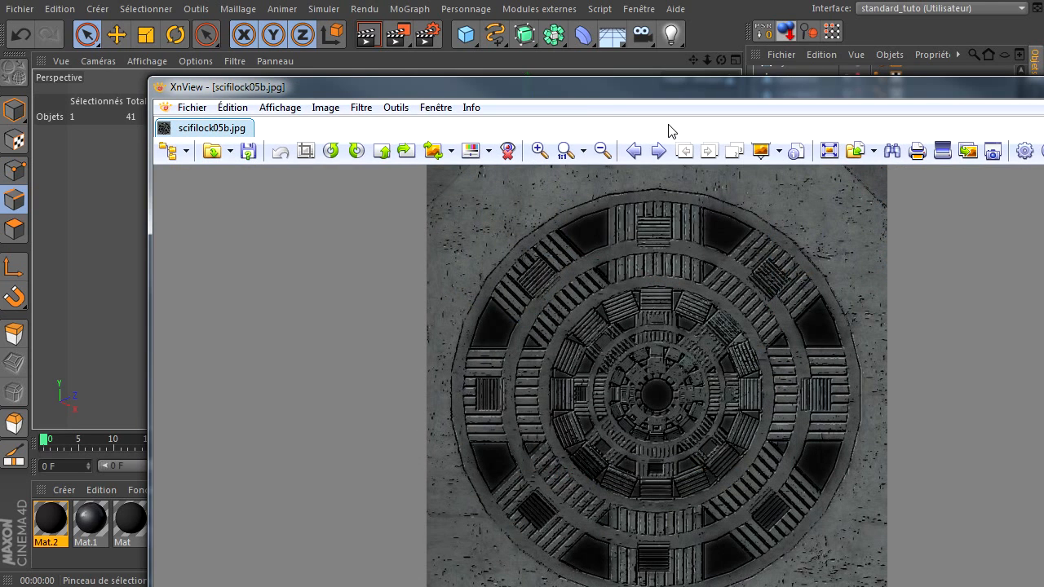
left_click_drag(597, 79, 469, 12)
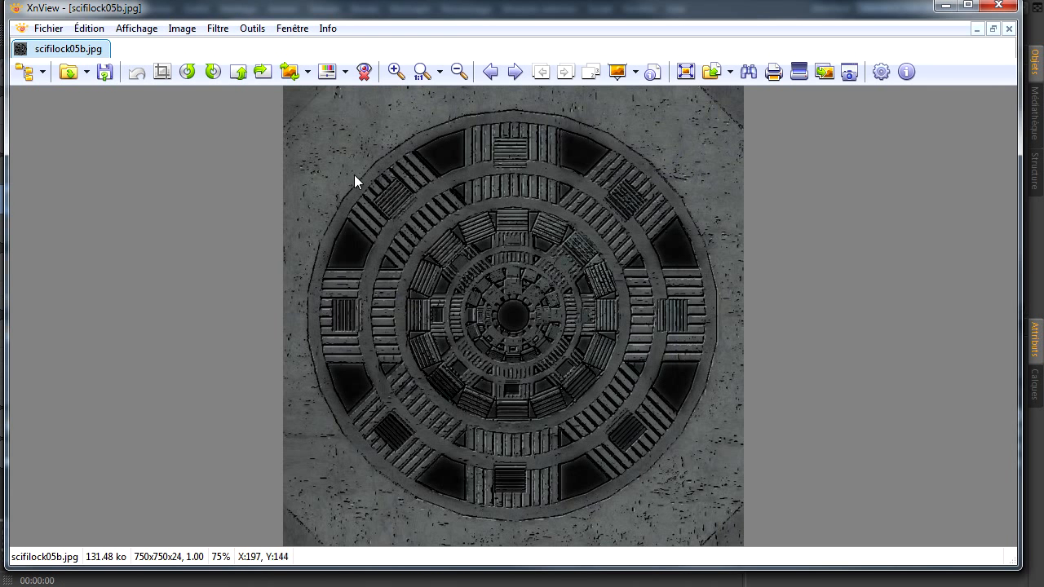
left_click_drag(193, 11, 1043, 139)
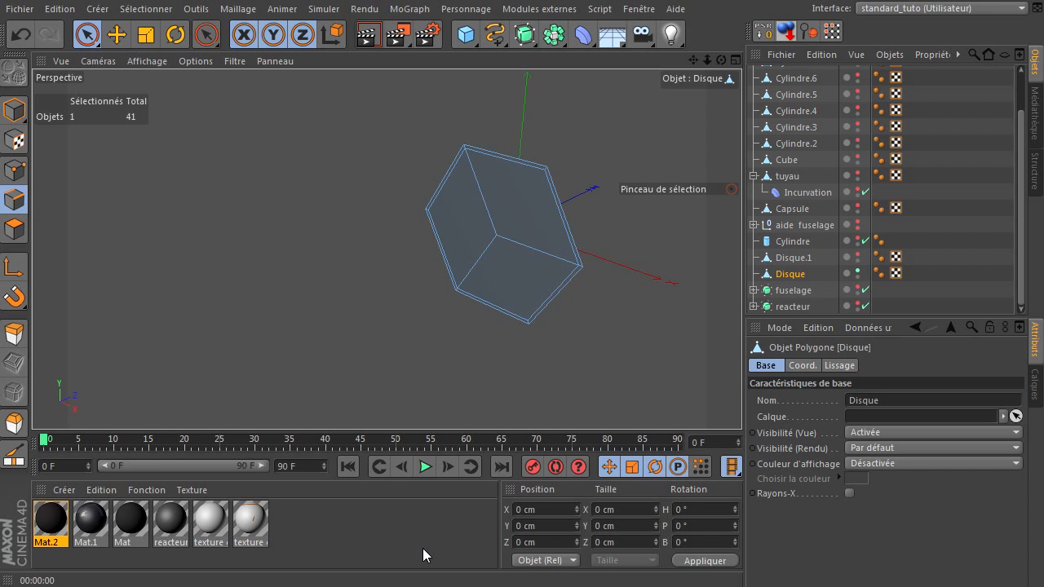
Create a new material and disable its specularity
double_click(372, 526)
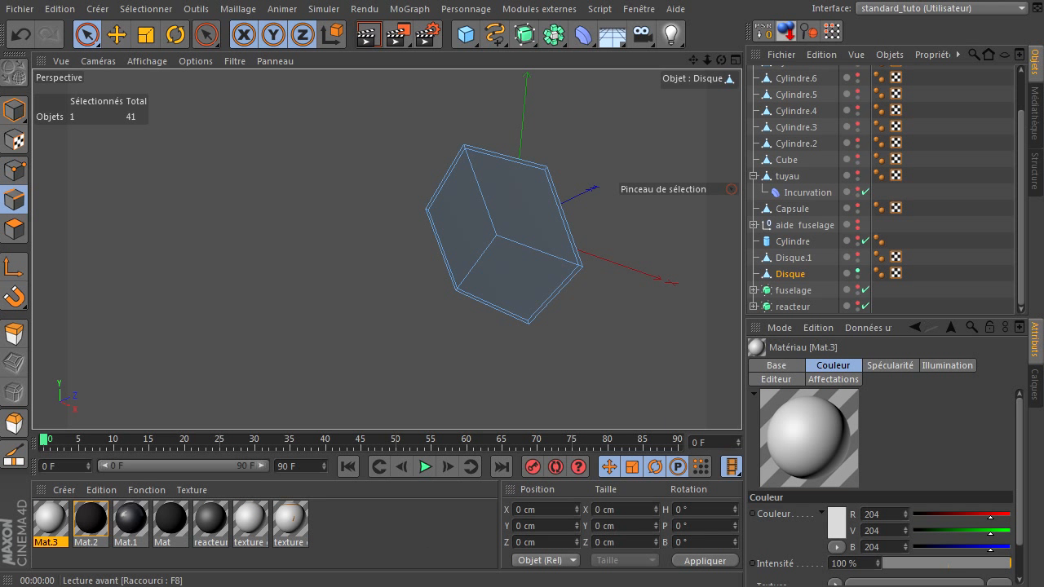
double_click(59, 524)
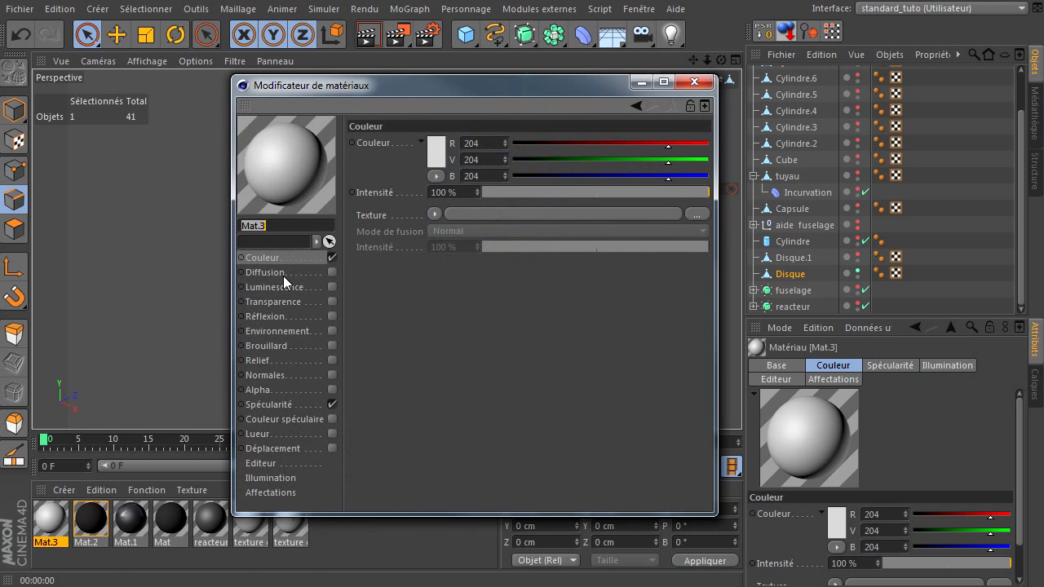
left_click(329, 403)
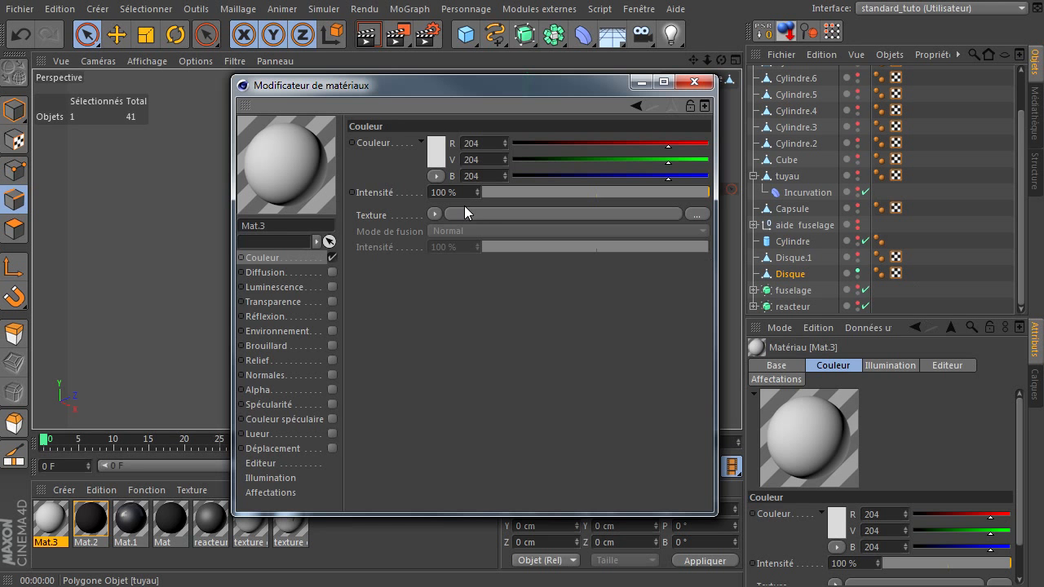
Load scifilock05b.jpg as the new material's colour texture, copying the image to the project location, and close the material editor
left_click_drag(450, 209, 456, 213)
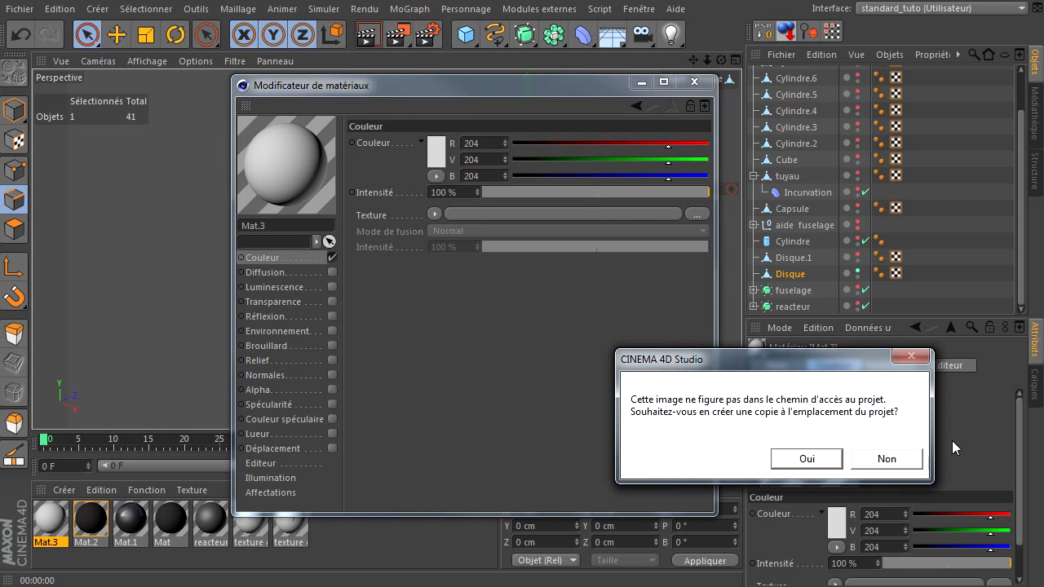
left_click(825, 459)
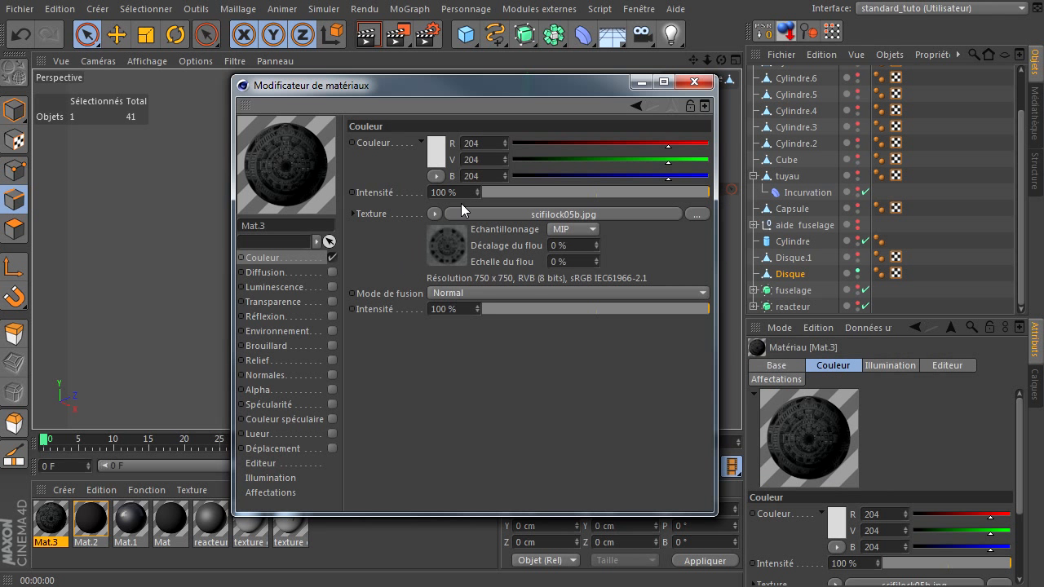
left_click_drag(523, 82, 608, 122)
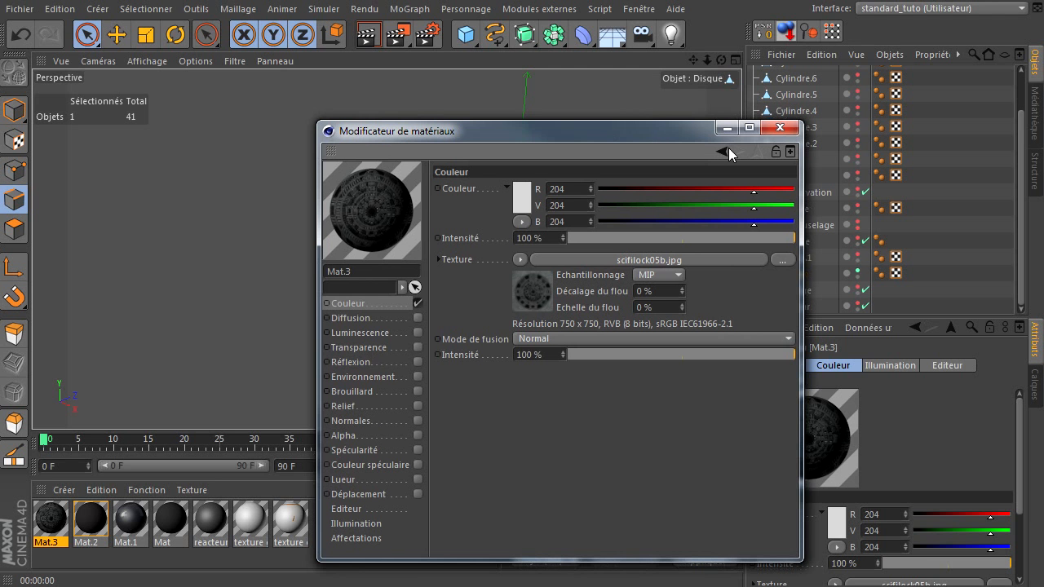
left_click(779, 123)
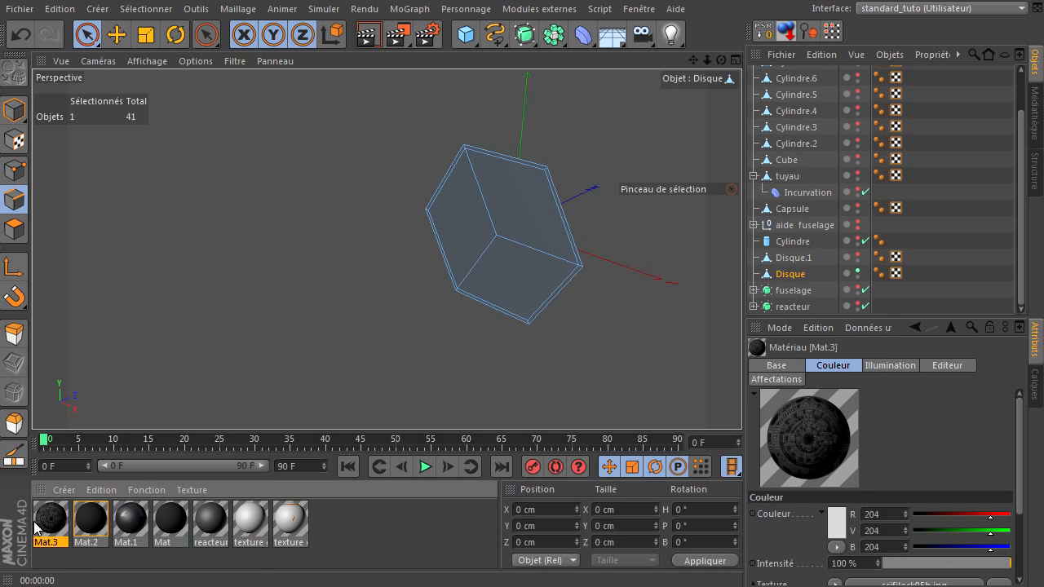
Apply the scifilock05b.jpg material to Disque, keeping its UVW projection
left_click_drag(776, 275, 776, 277)
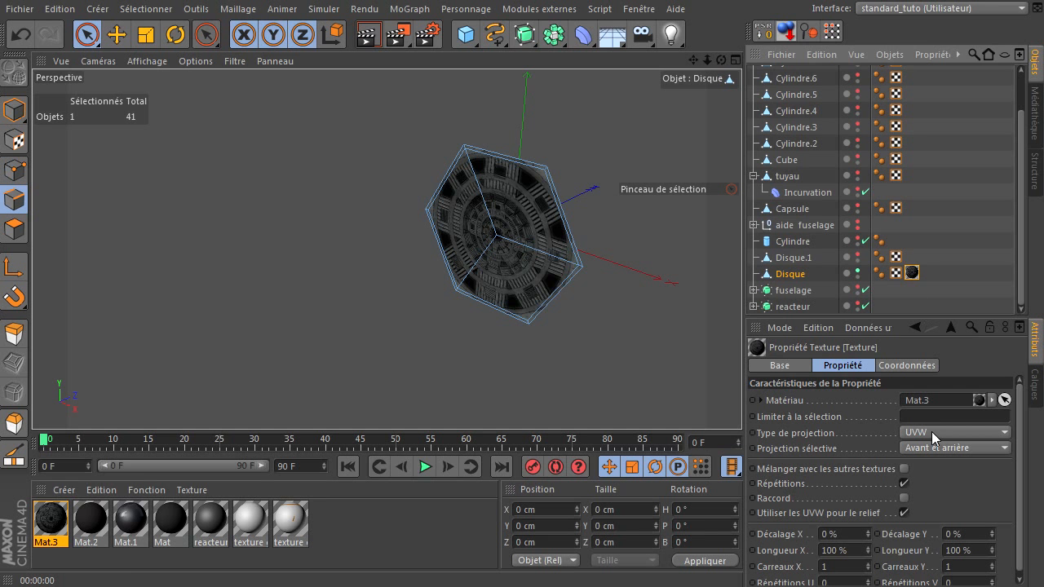
left_click_drag(721, 60, 741, 404)
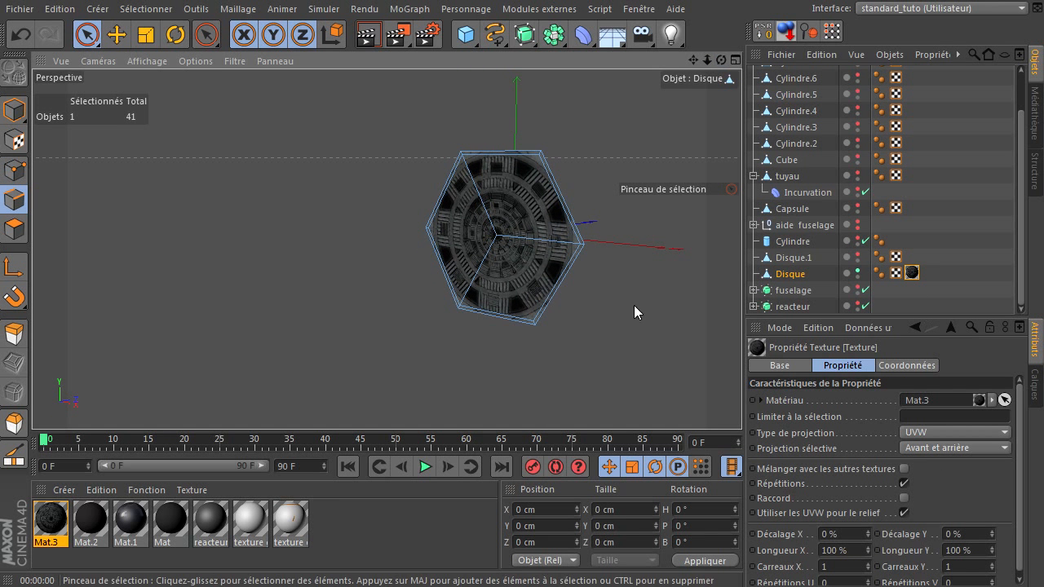
left_click(921, 432)
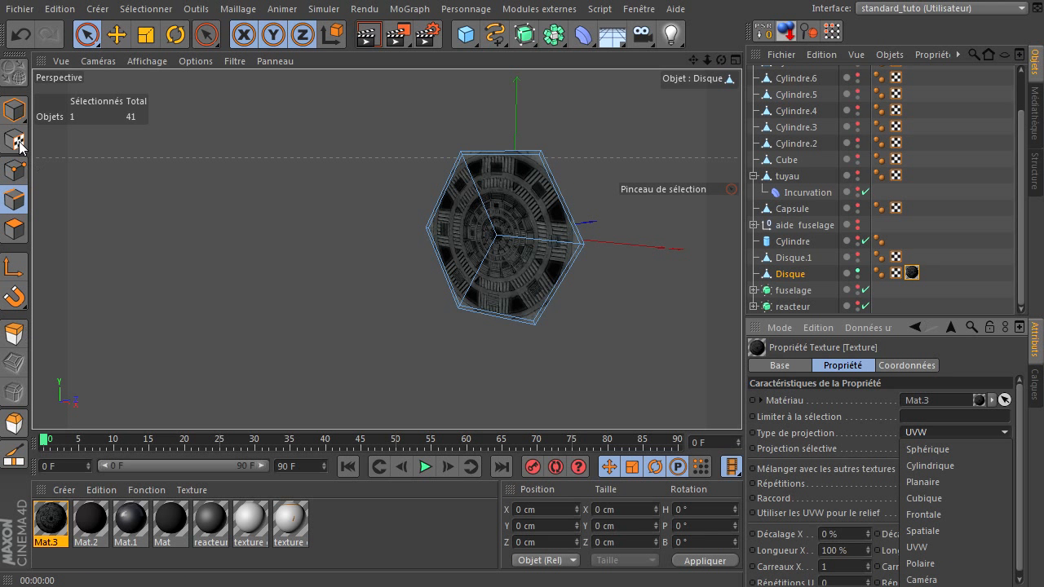
left_click(86, 34)
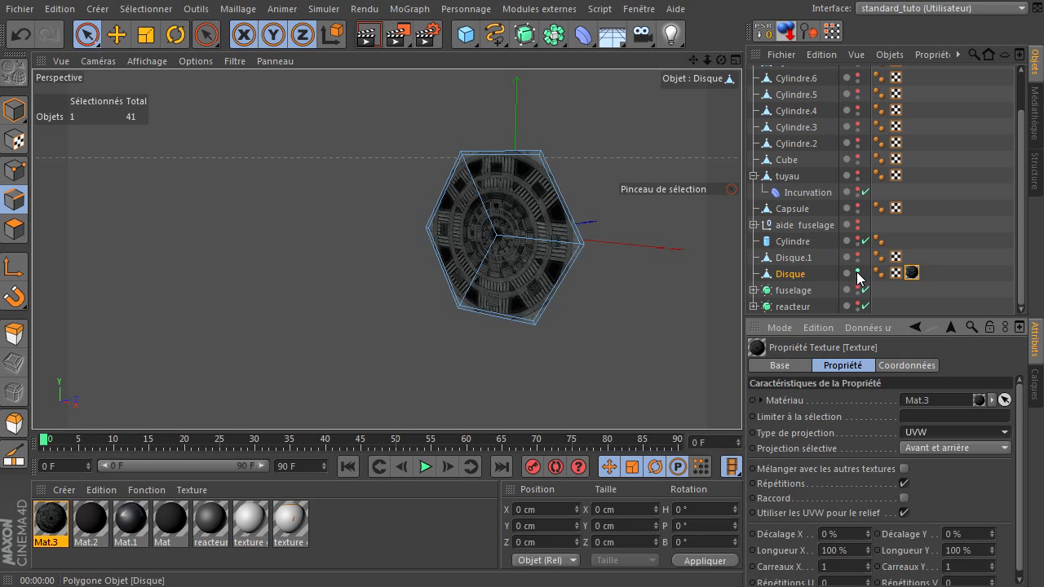
Reset the viewport visibility of the hidden objects and Disque to default, showing the whole ship around the textured disc
scroll(857, 275, "up", 3)
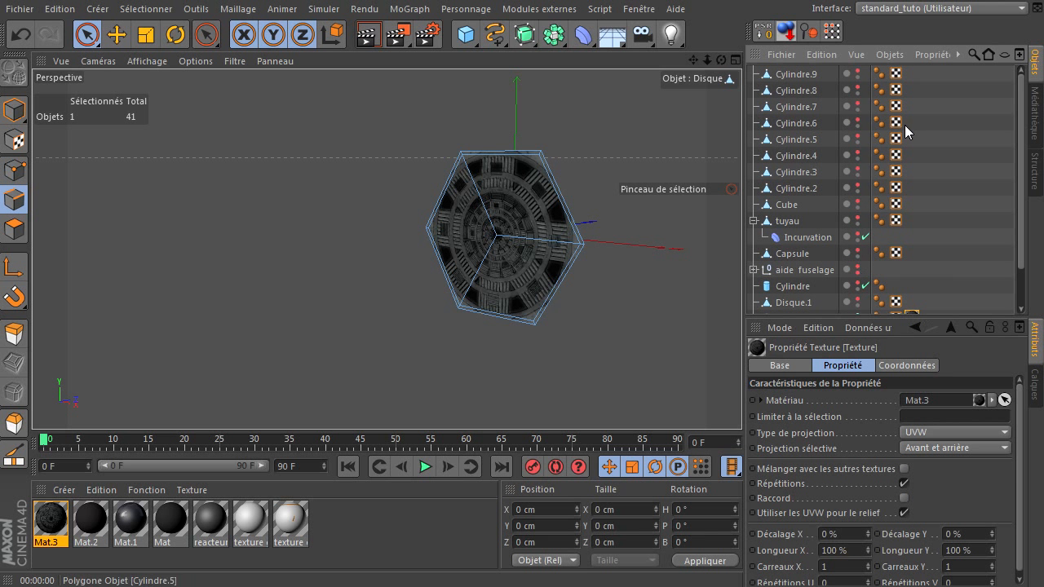
left_click(856, 72)
left_click_drag(857, 72, 861, 154)
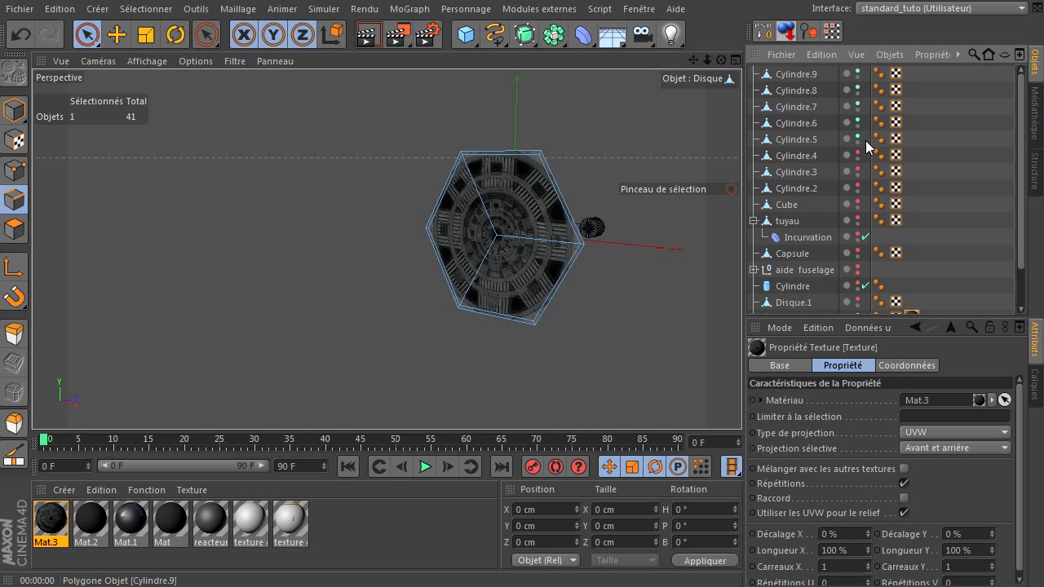
left_click(857, 73)
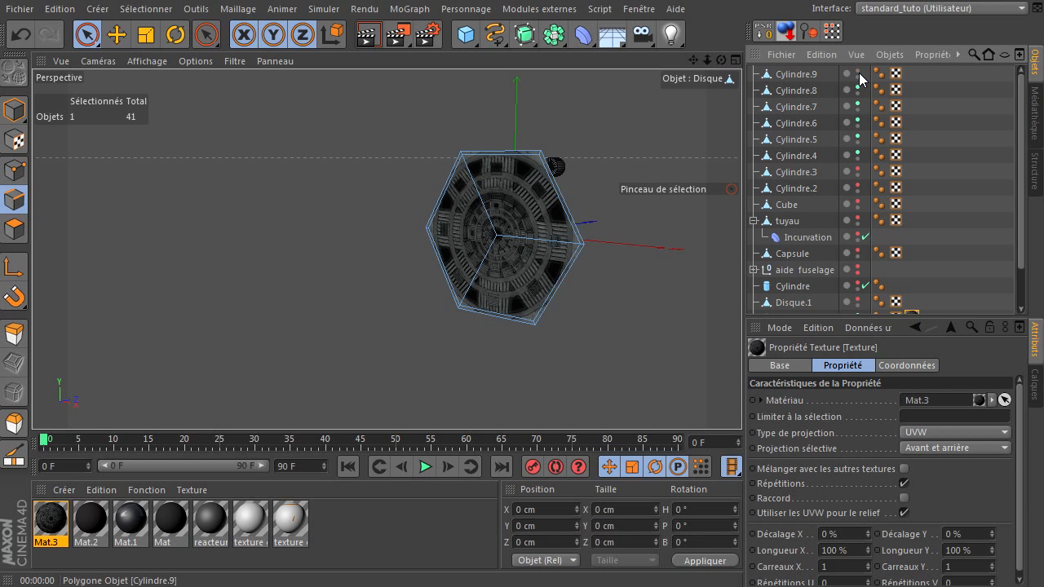
scroll(855, 310, "down", 3)
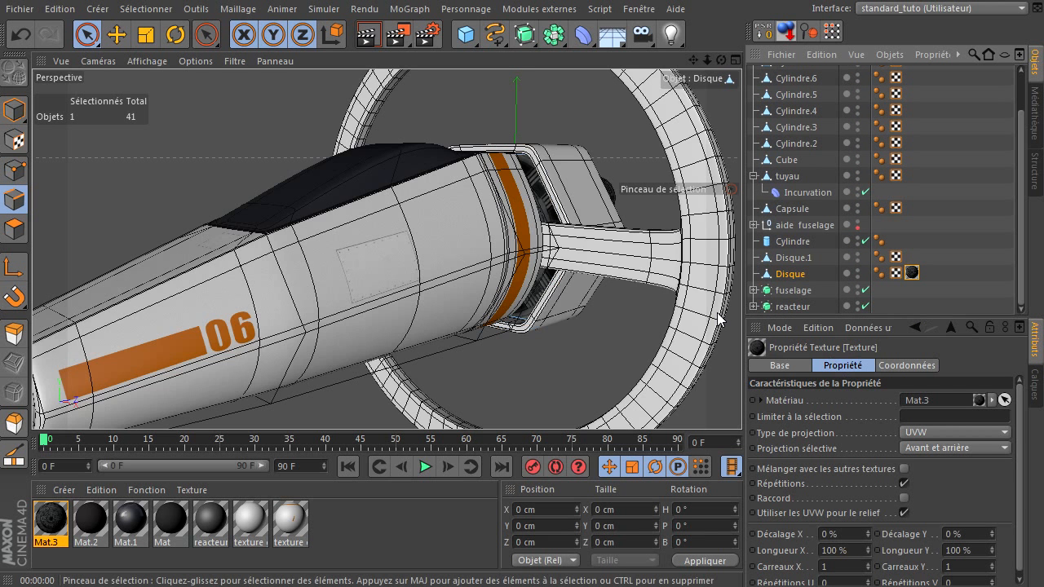
left_click(87, 34)
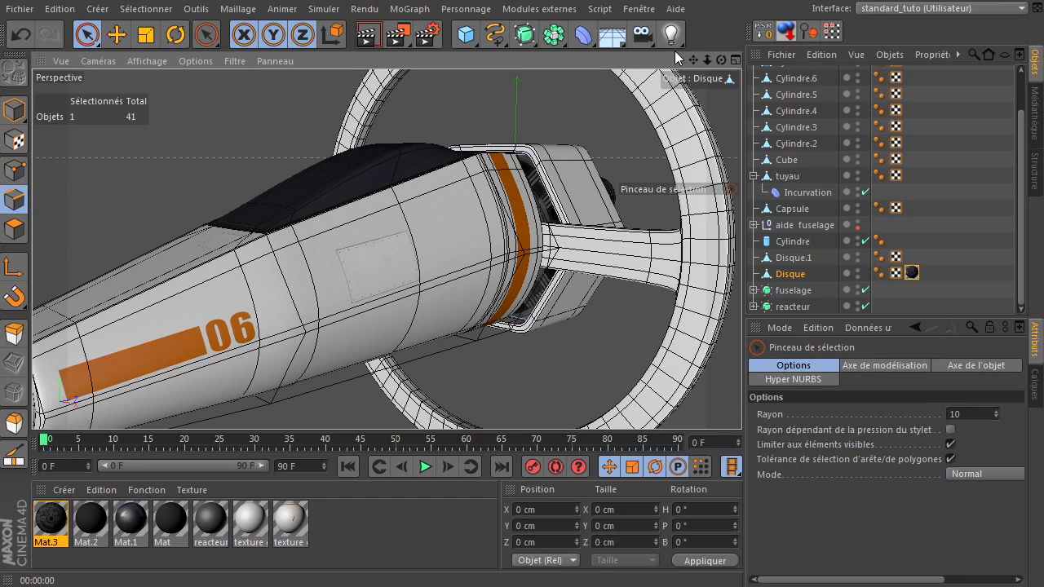
left_click_drag(721, 60, 689, 163)
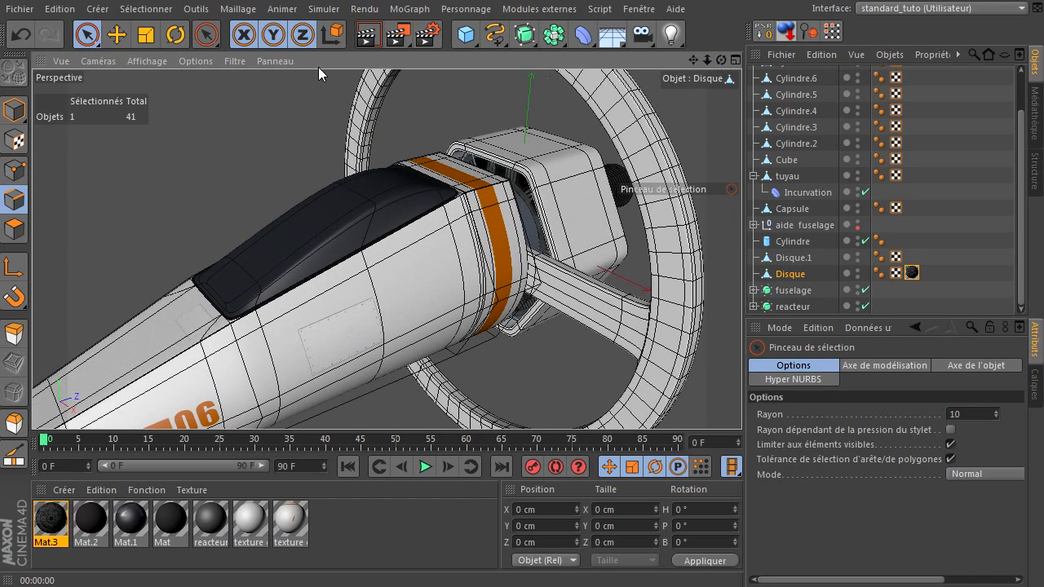
Render a preview of the ship view and apply the texture grise bruit material to Cylindre, between the fuselage and the engine block
left_click(362, 38)
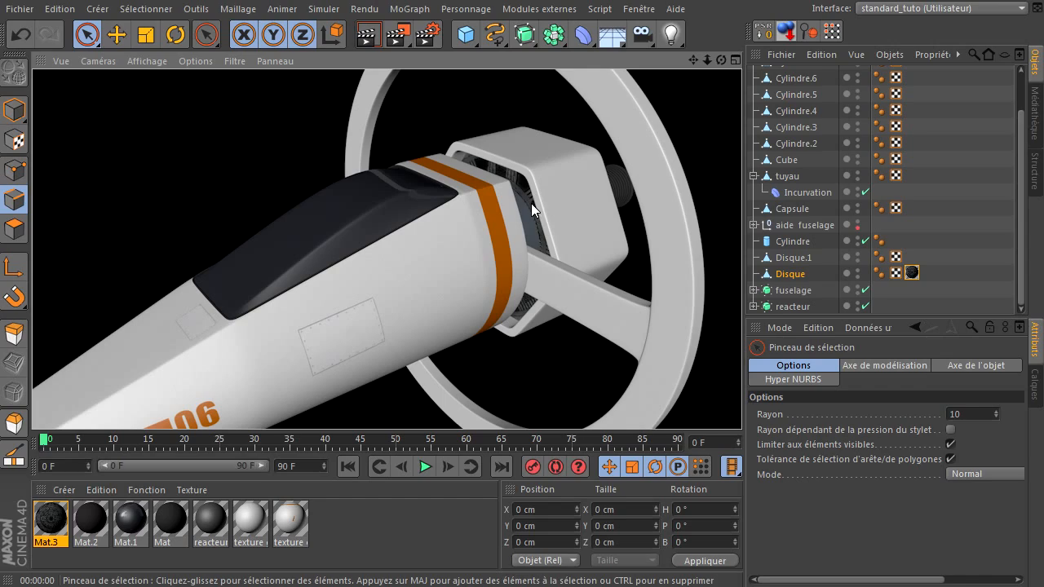
left_click_drag(721, 60, 683, 91)
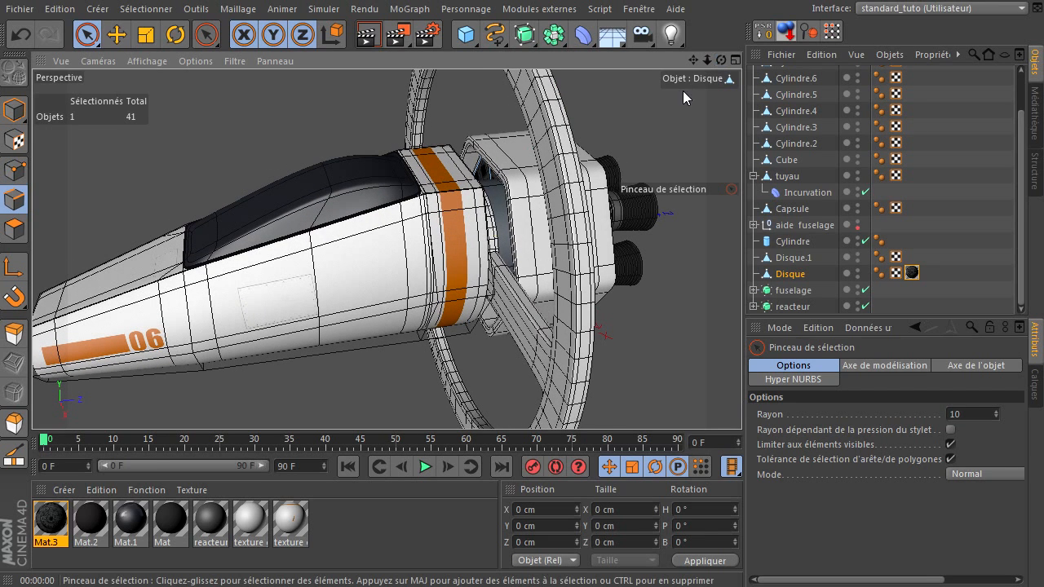
left_click(505, 210)
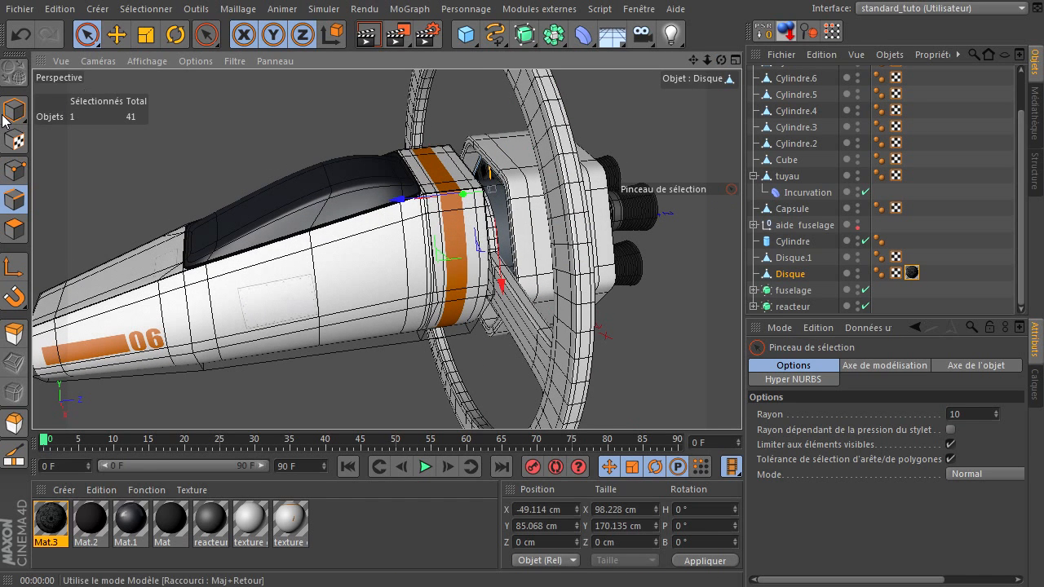
left_click(14, 110)
left_click(499, 206)
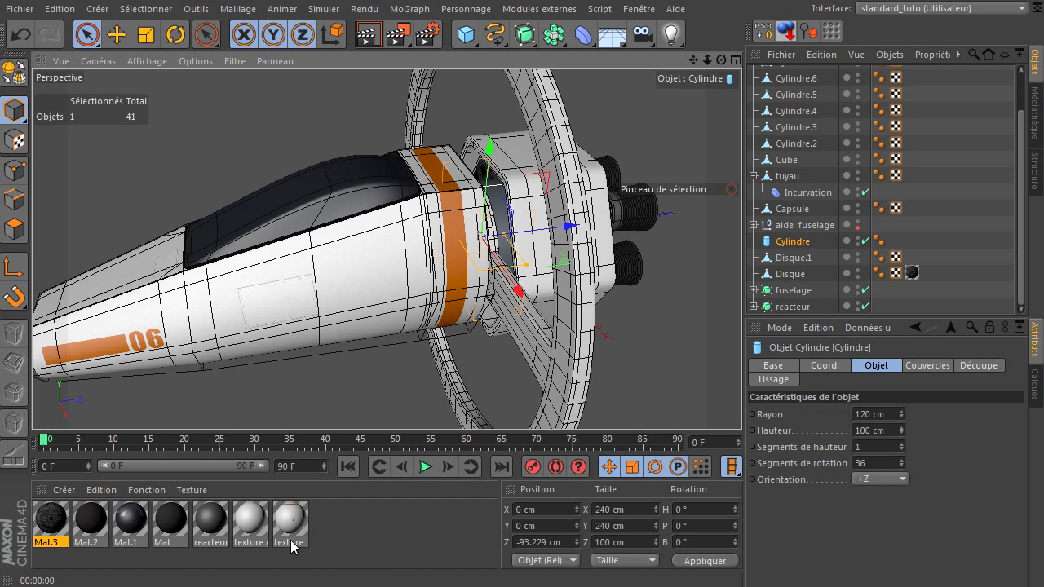
left_click(251, 521)
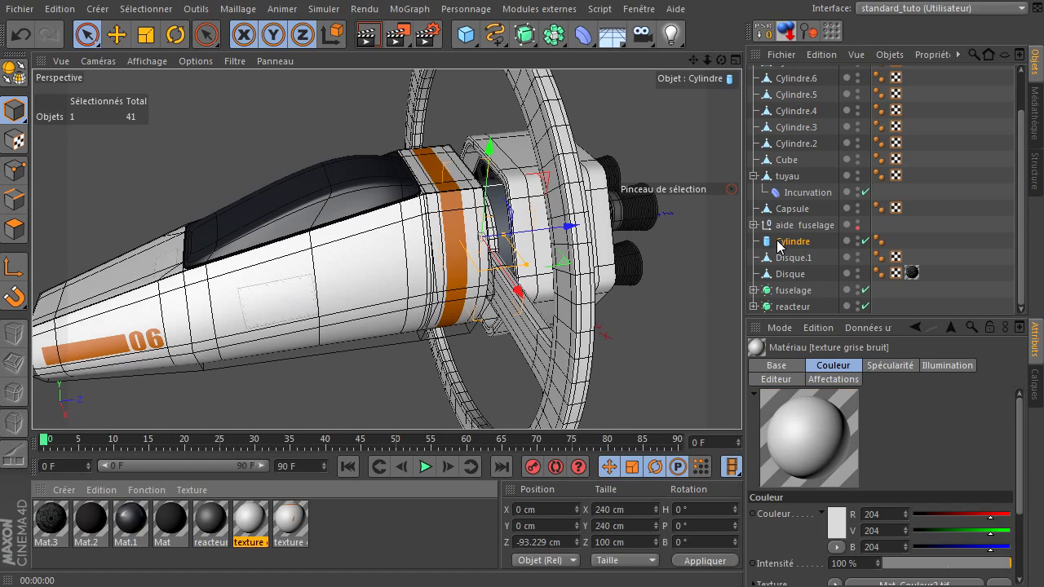
left_click_drag(780, 244, 779, 245)
Duplicate the textured Disque object
left_click_drag(741, 403, 717, 67, "alt")
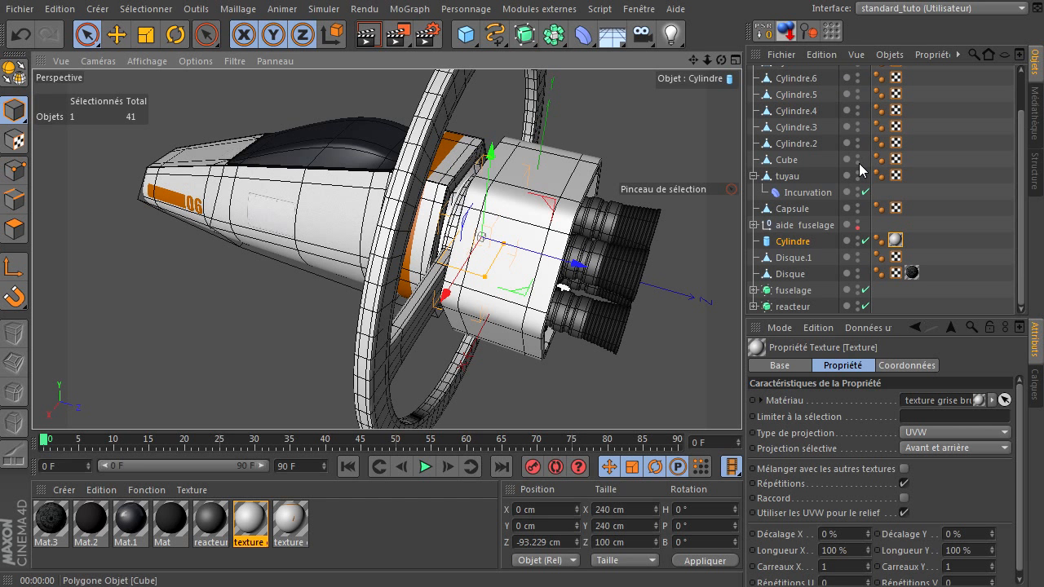
left_click(785, 274)
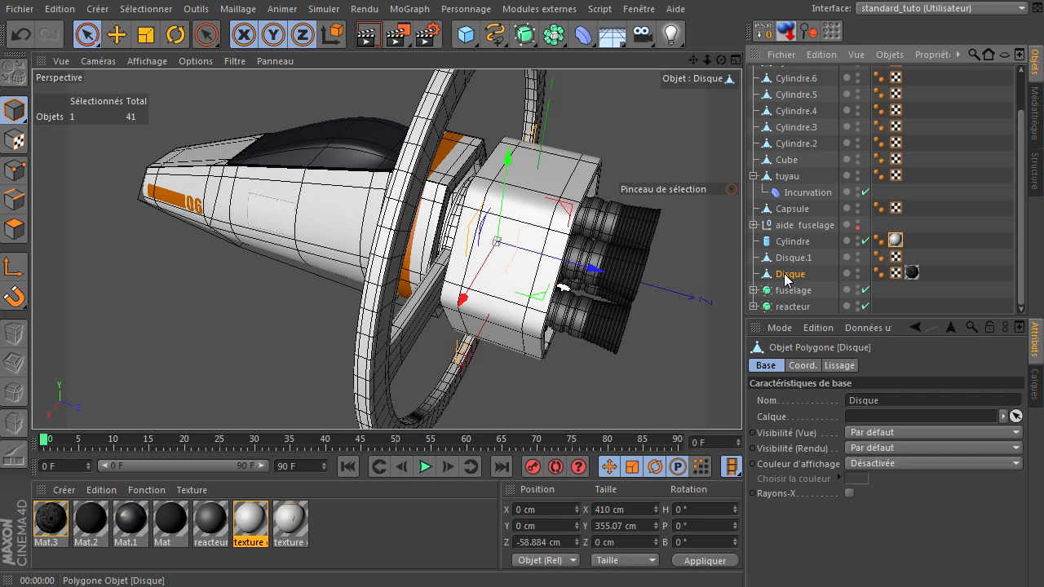
key("ctrl+c")
key("ctrl+v")
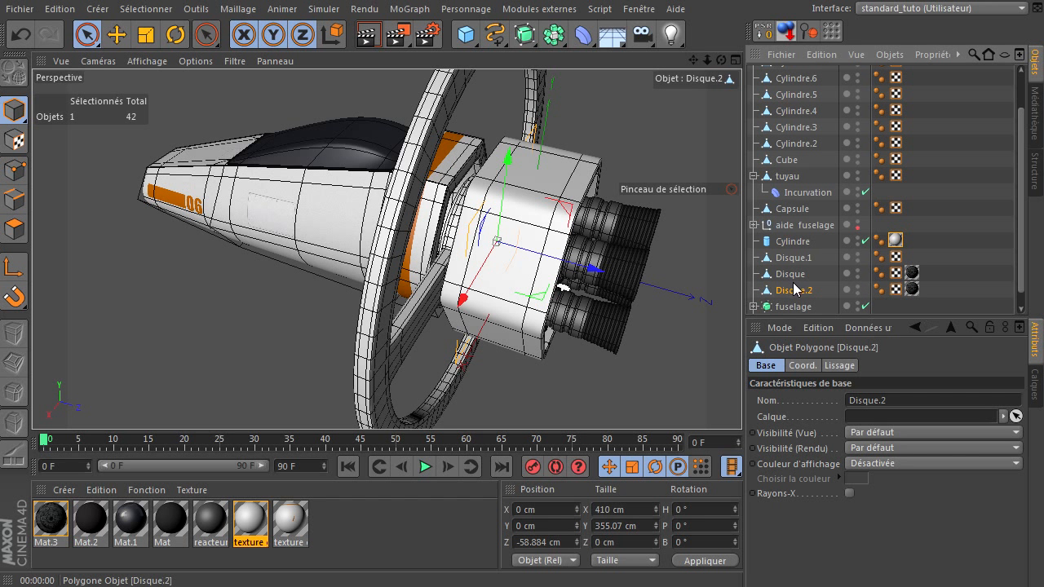
Hide all objects in the viewport except the duplicated disc and the cockpit inside the fuselage's geometrie group
scroll(807, 182, "up", 2)
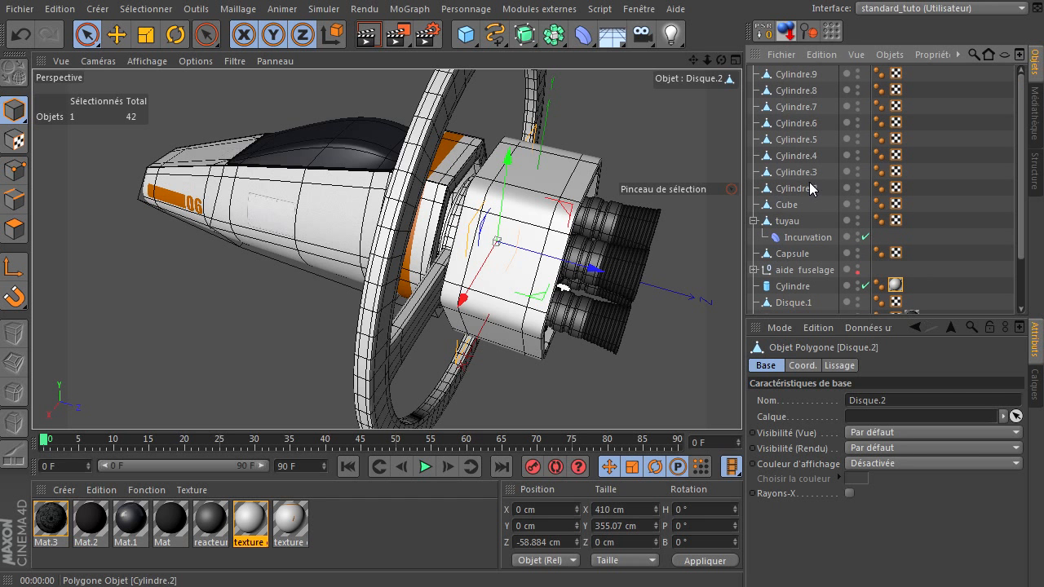
left_click_drag(859, 70, 806, 323)
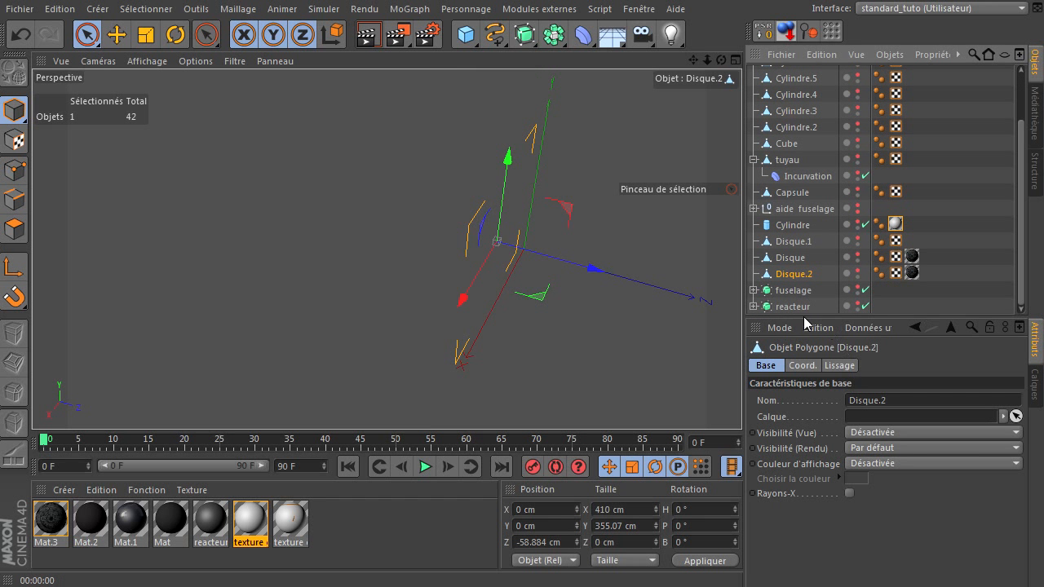
left_click(857, 287)
left_click(858, 272)
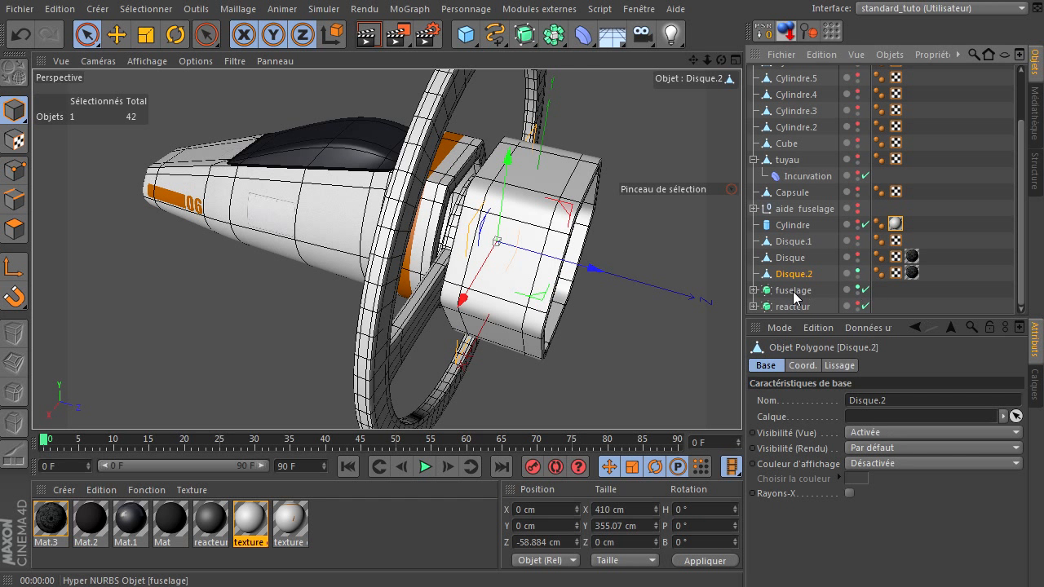
left_click(857, 287)
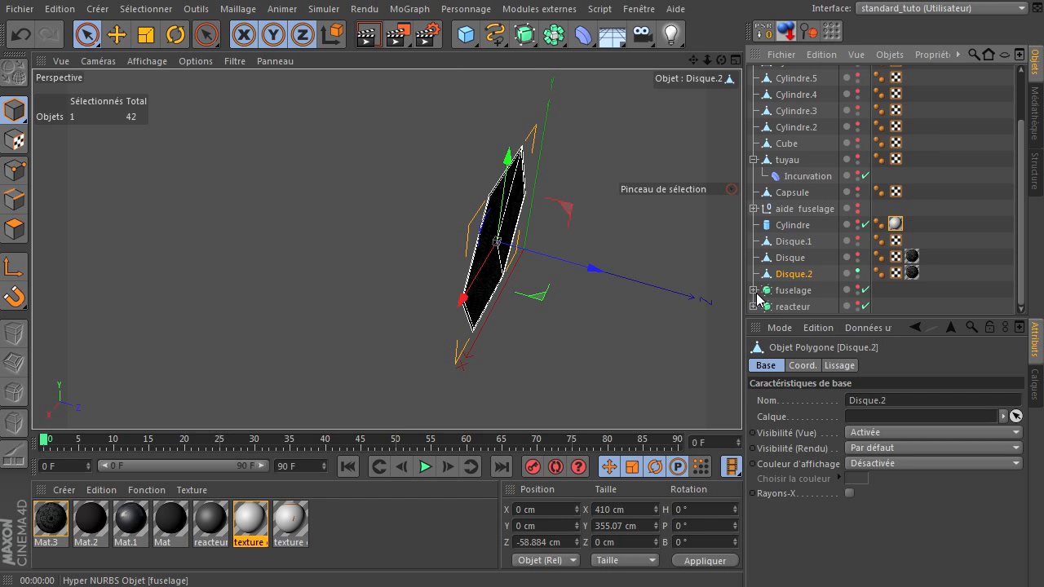
left_click(754, 290)
scroll(779, 295, "down", 3)
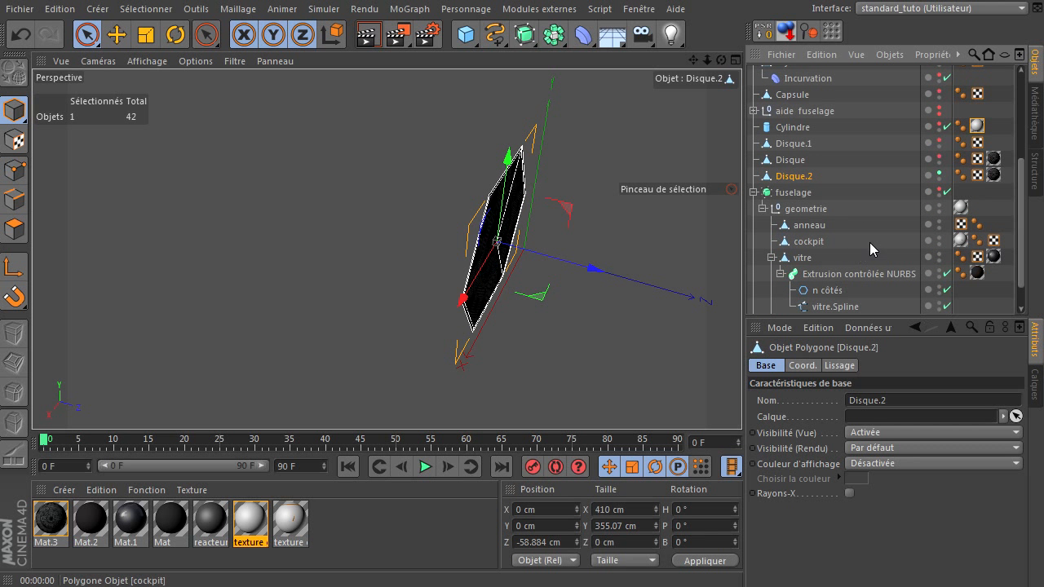
left_click(938, 237)
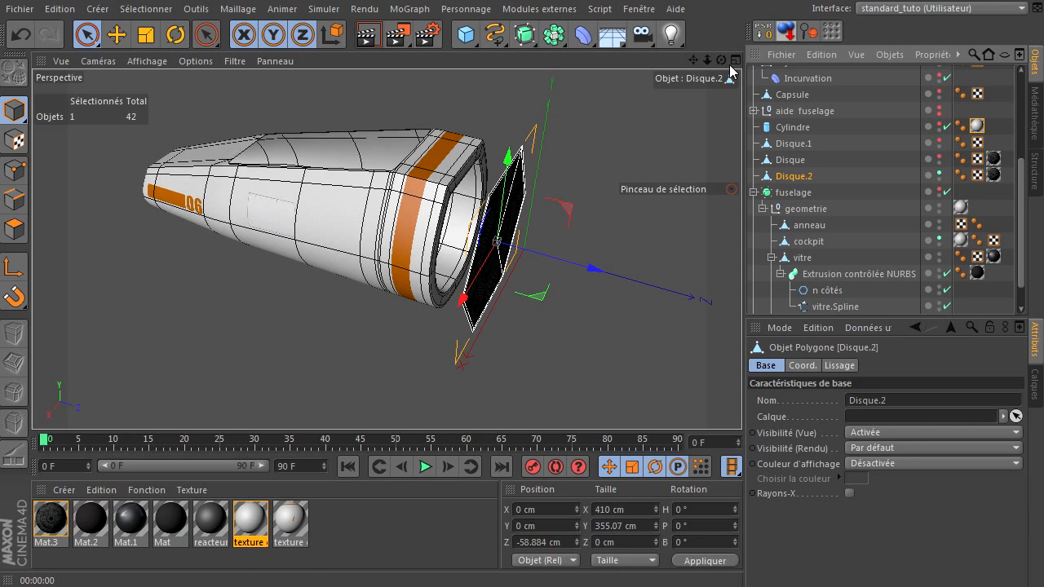
Rotate the duplicated disc 180° in heading
left_click_drag(720, 61, 746, 411)
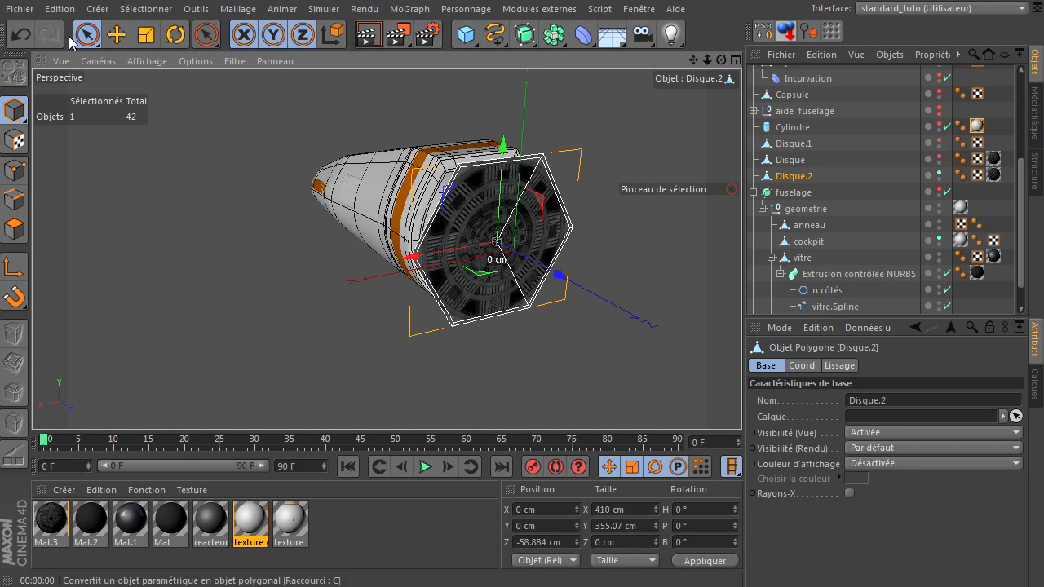
left_click(176, 35)
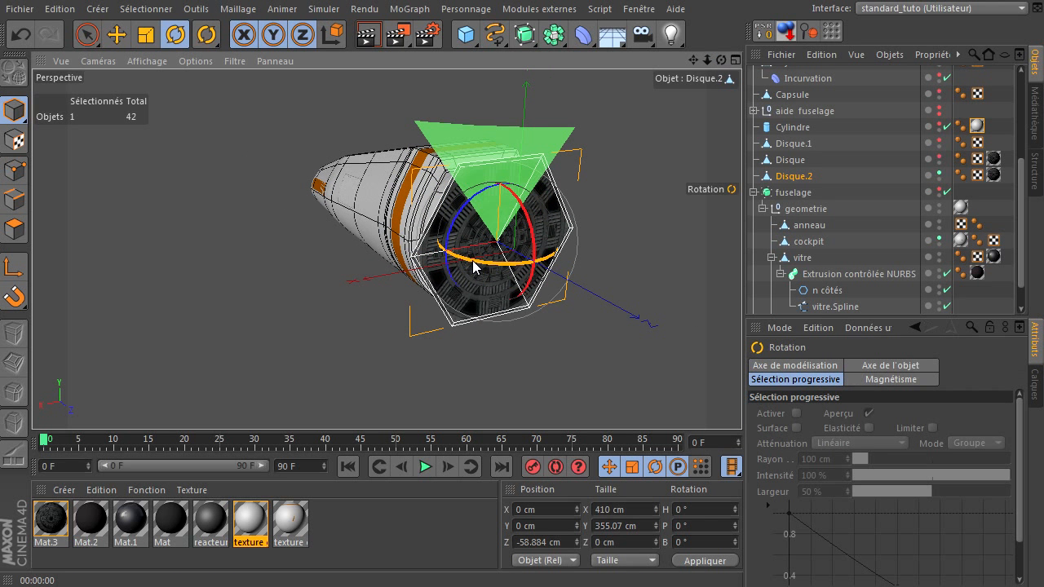
left_click_drag(486, 269, 607, 166)
Move the duplicated disc along its Z axis into the cockpit's rear opening, to a Z position of about -161 cm
left_click(116, 35)
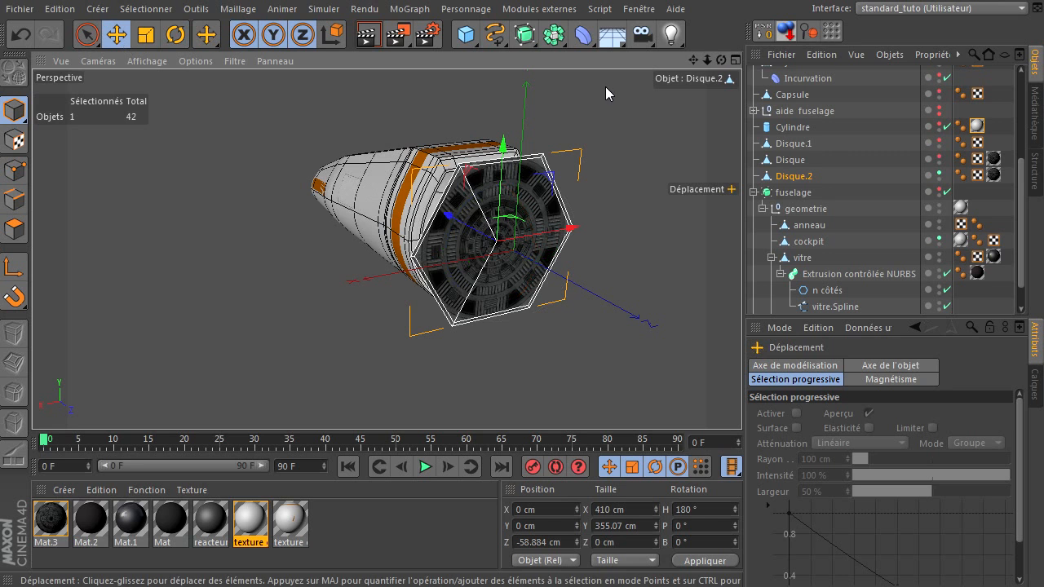
left_click_drag(706, 60, 690, 58)
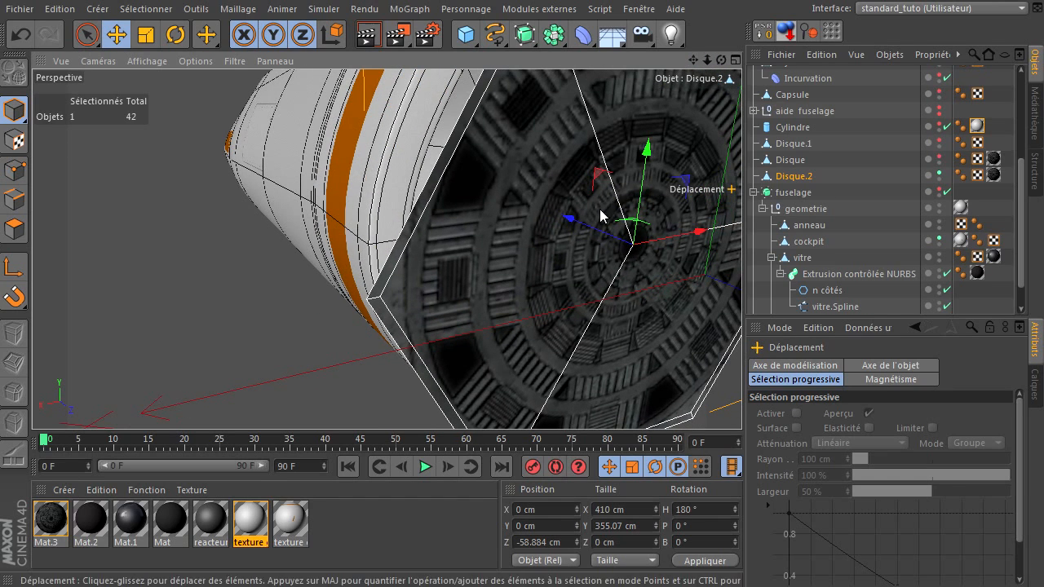
left_click_drag(586, 228, 479, 235)
Scale the duplicated disc uniformly to about 363 × 314 cm to fit the cockpit's rear opening
left_click_drag(720, 59, 697, 58)
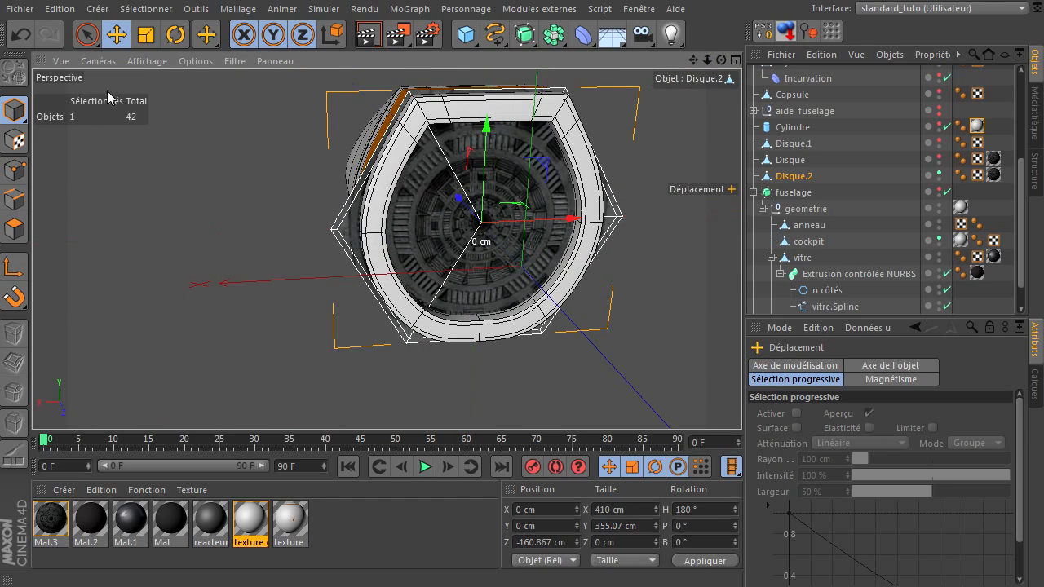
left_click(151, 39)
left_click_drag(243, 214, 211, 232)
left_click_drag(721, 61, 741, 403)
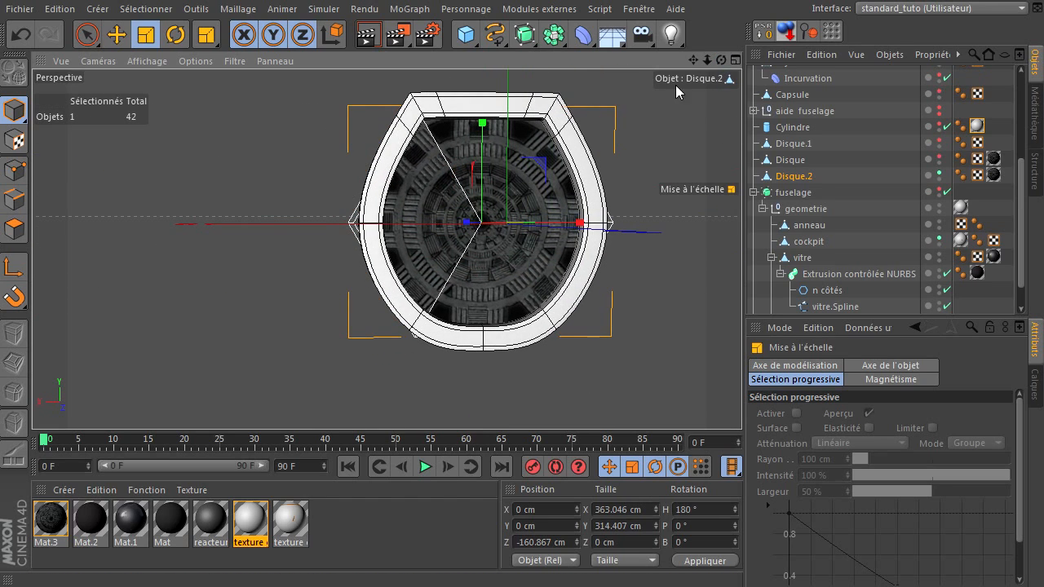
Move Disque.2 up to 7.605 cm in Y and scale its outermost side points inward to an X size of about 327.8 cm
key("e")
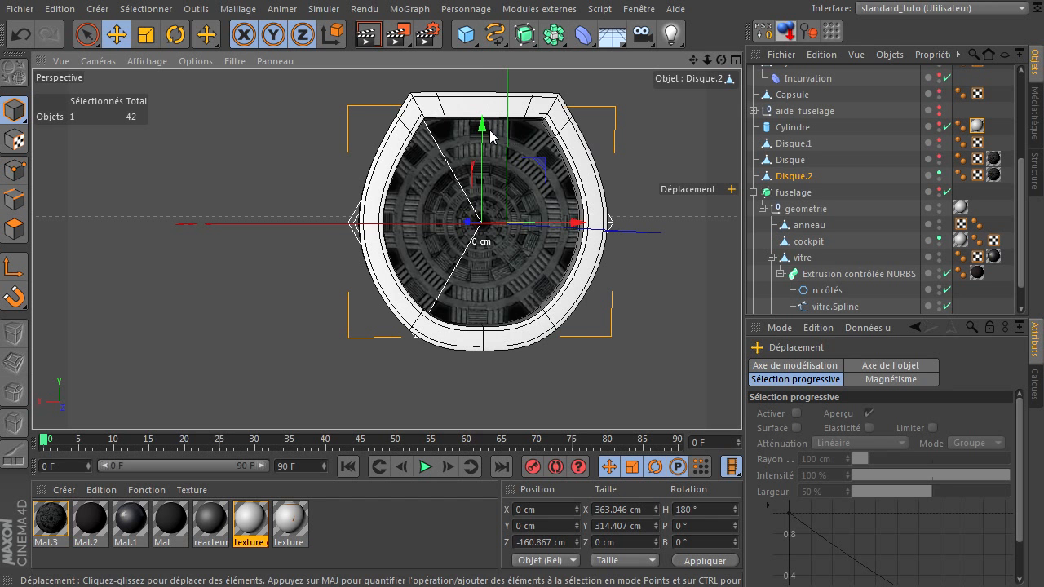
left_click_drag(490, 136, 490, 130)
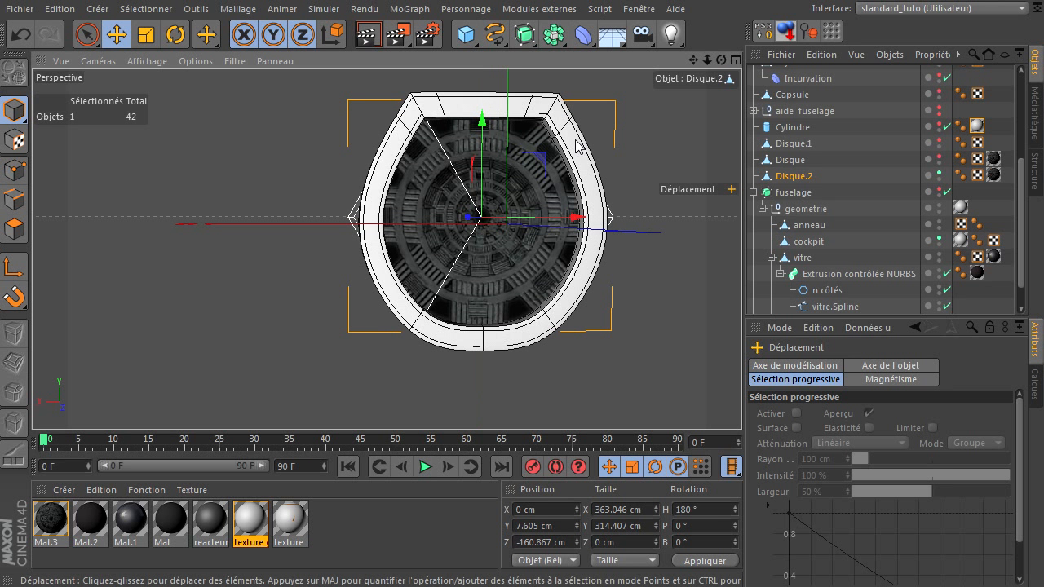
left_click(15, 169)
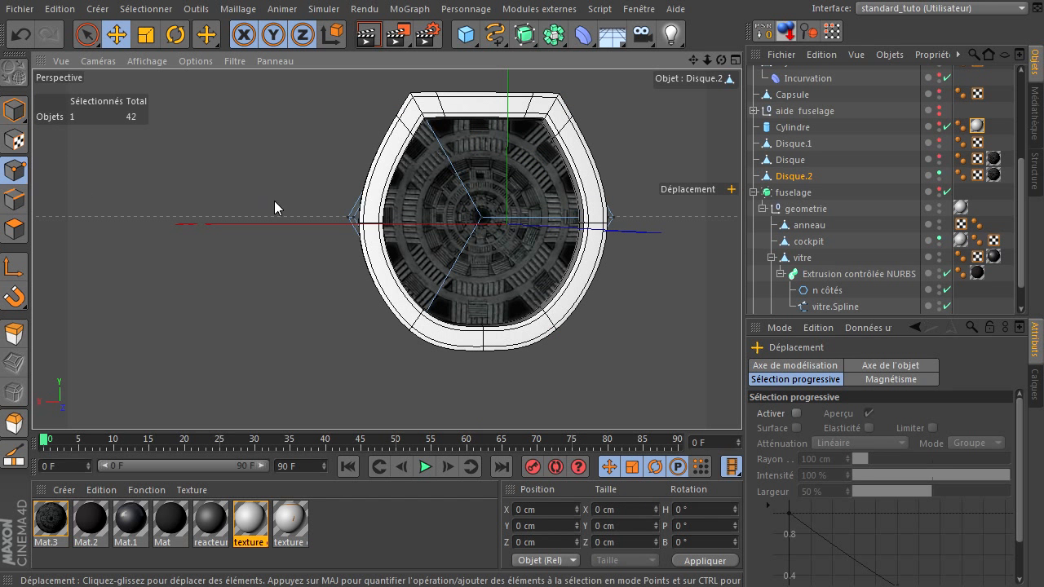
key("9")
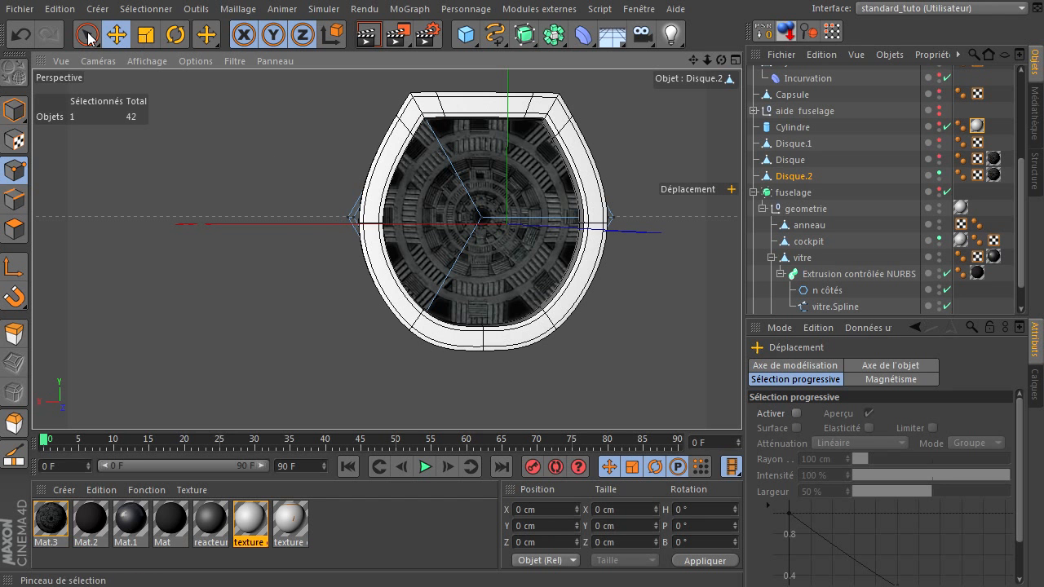
left_click(348, 219)
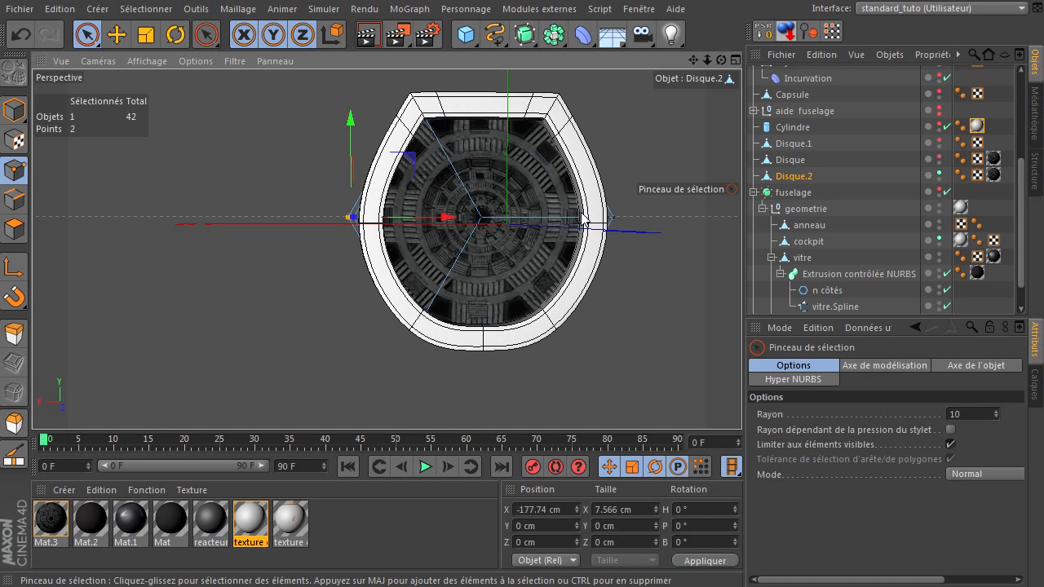
left_click_drag(595, 216, 565, 226, "shift")
key("t")
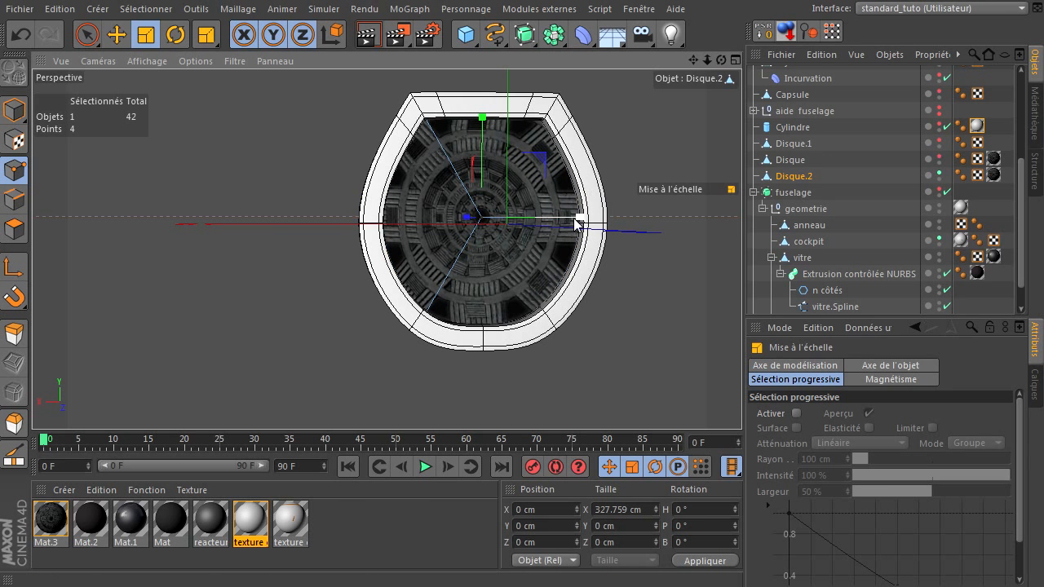
left_click_drag(721, 60, 741, 403)
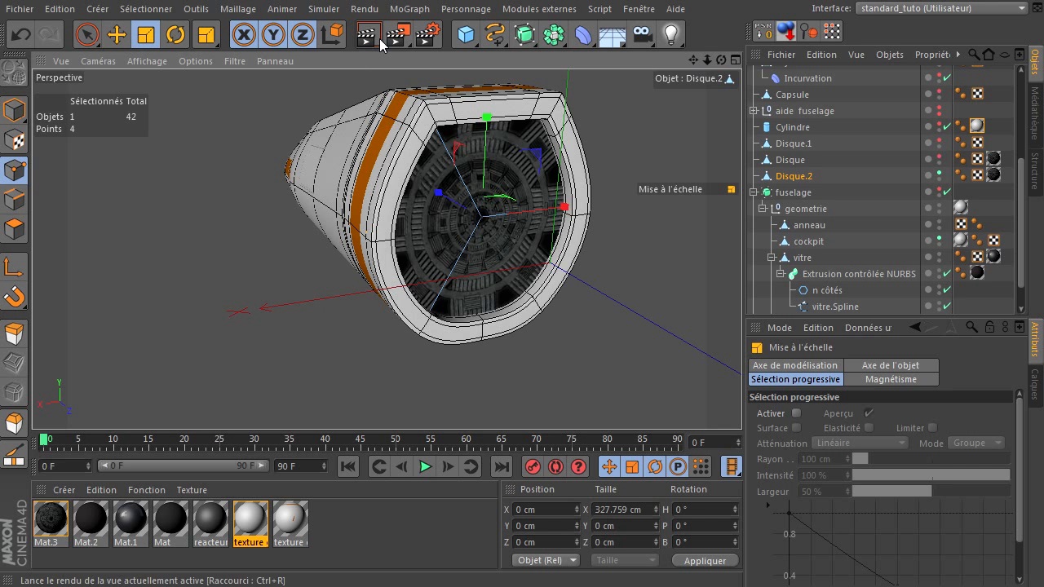
Make the hidden engine, cylinder and fuselage objects visible again, keeping aide fuselage hidden, and select Disque.1
scroll(861, 172, "up", 5)
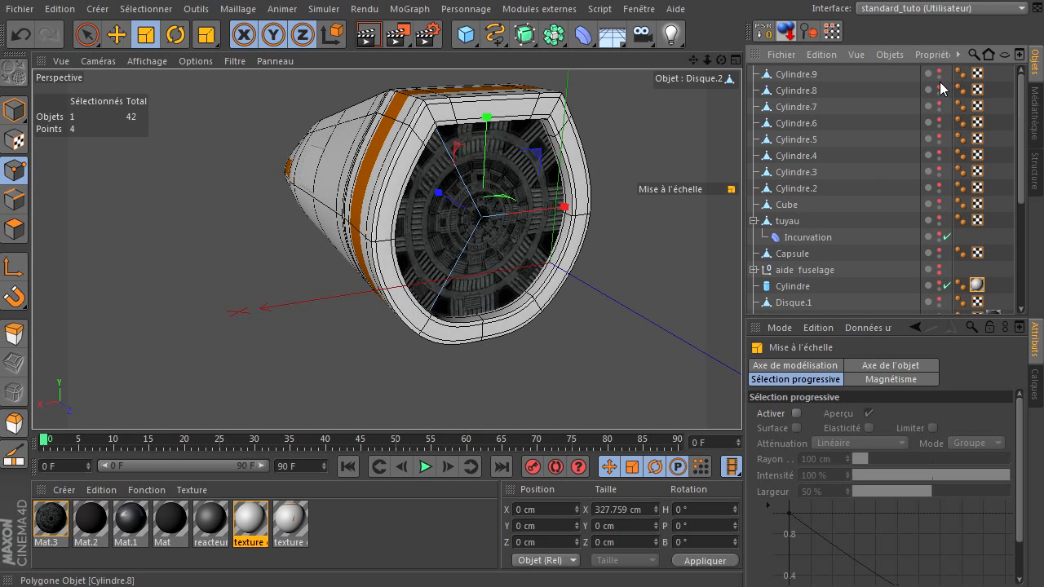
left_click_drag(936, 261, 938, 372)
key("9")
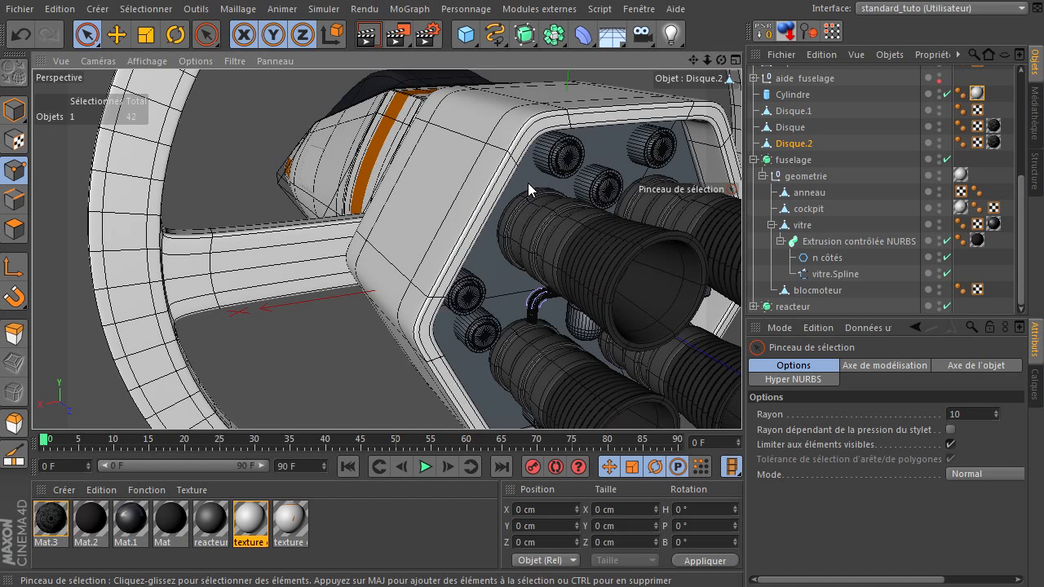
left_click(796, 128)
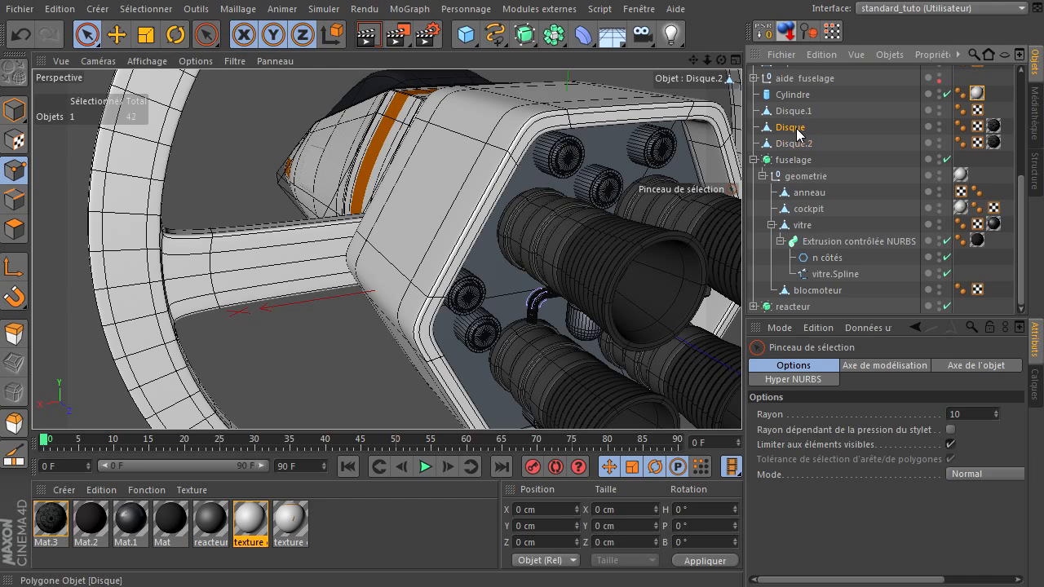
left_click(798, 112)
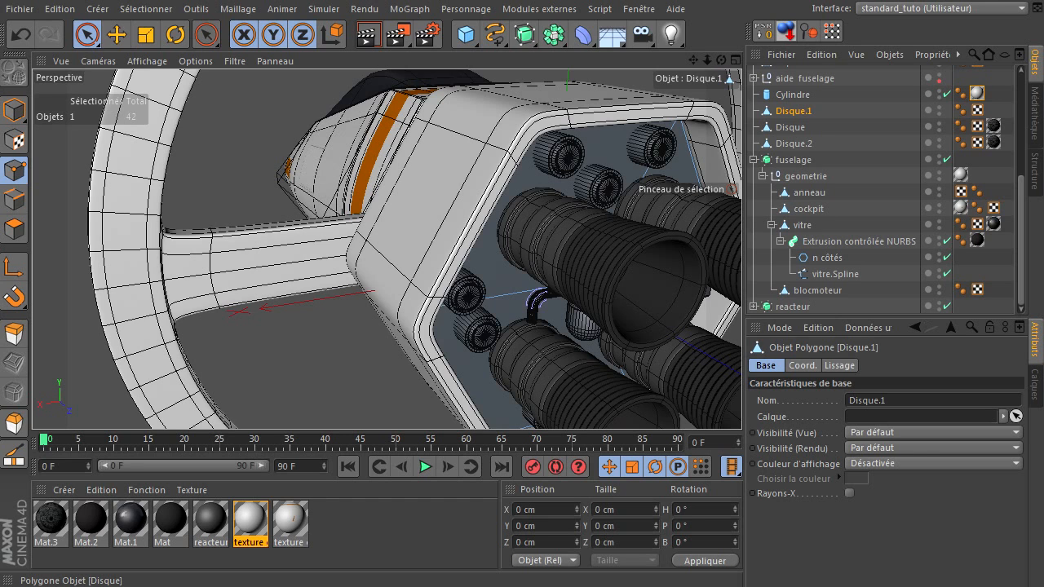
Switch to the CG Textures website and look through the Manmade Wires textures for a suitable engine plate image
left_click_drag(1043, 163, 728, 20)
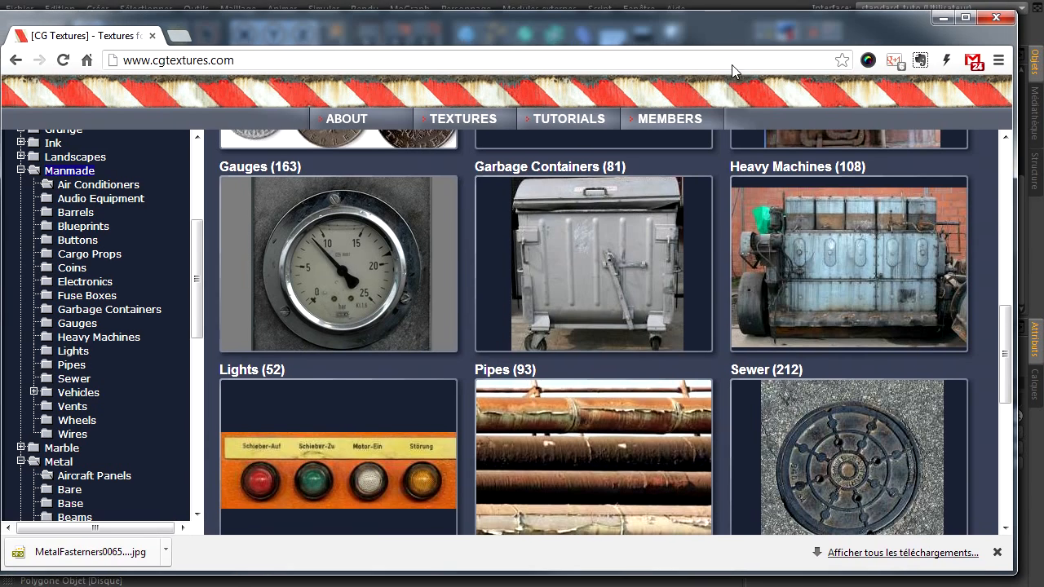
scroll(696, 285, "down", 5)
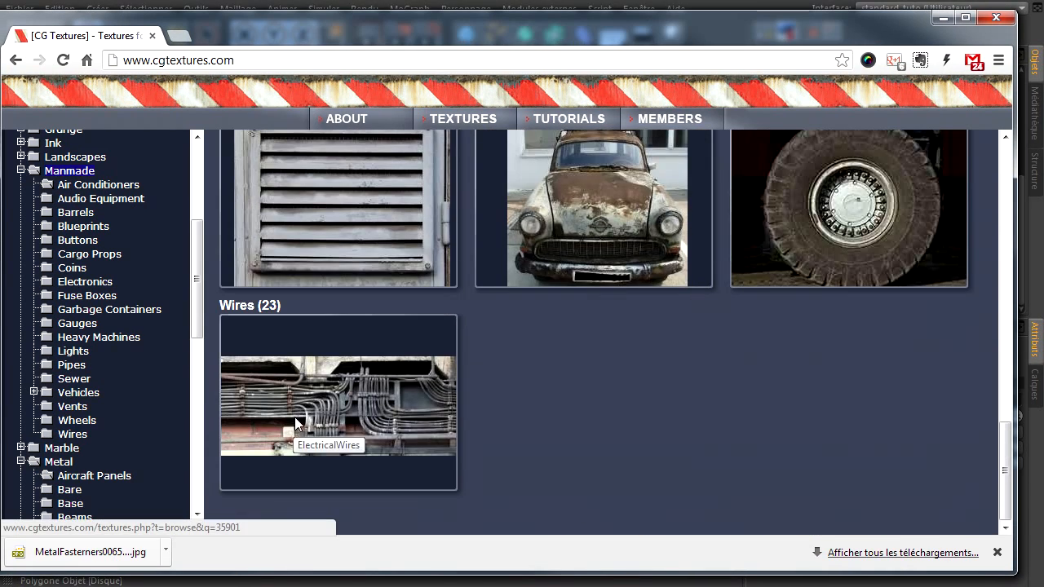
left_click(295, 416)
scroll(342, 379, "down", 5)
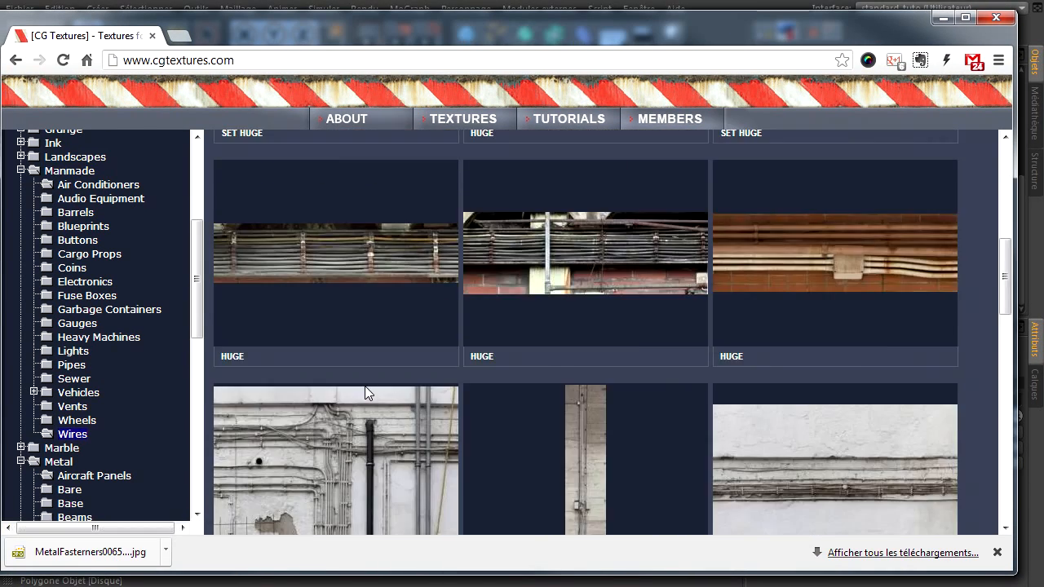
scroll(364, 386, "down", 4)
scroll(313, 177, "up", 1)
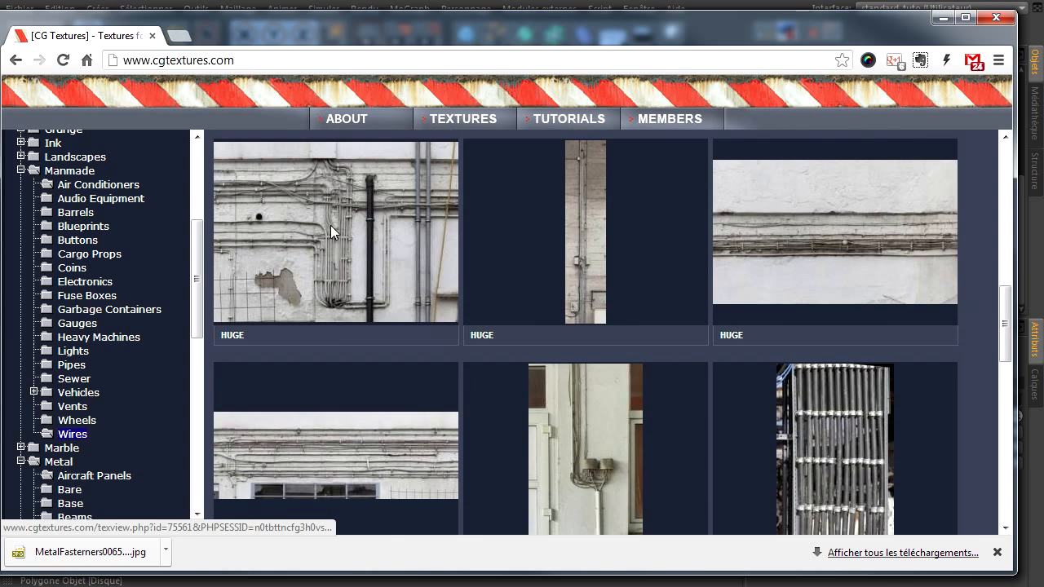
scroll(440, 273, "down", 5)
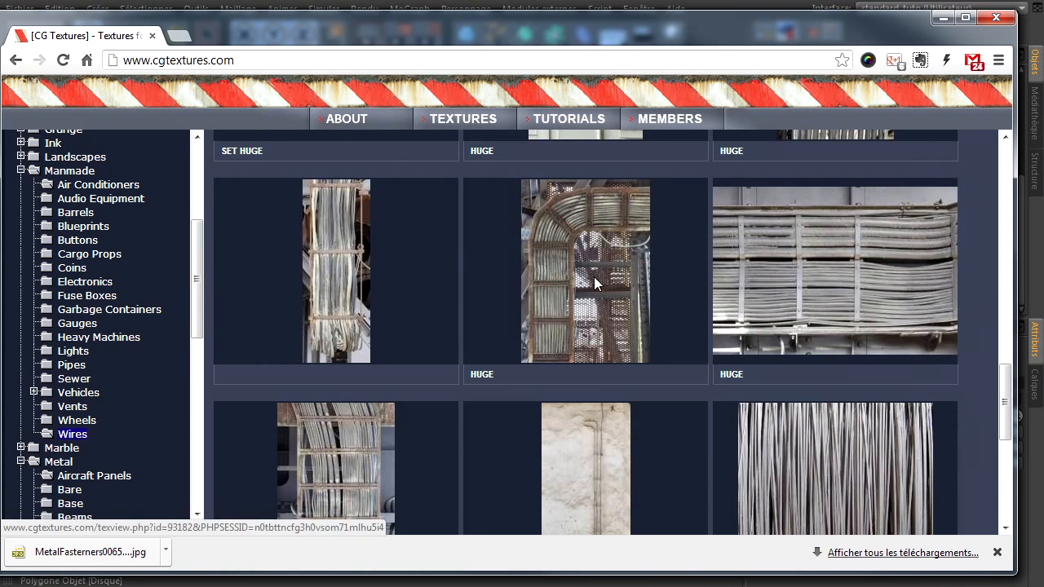
scroll(593, 293, "down", 5)
scroll(592, 303, "up", 9)
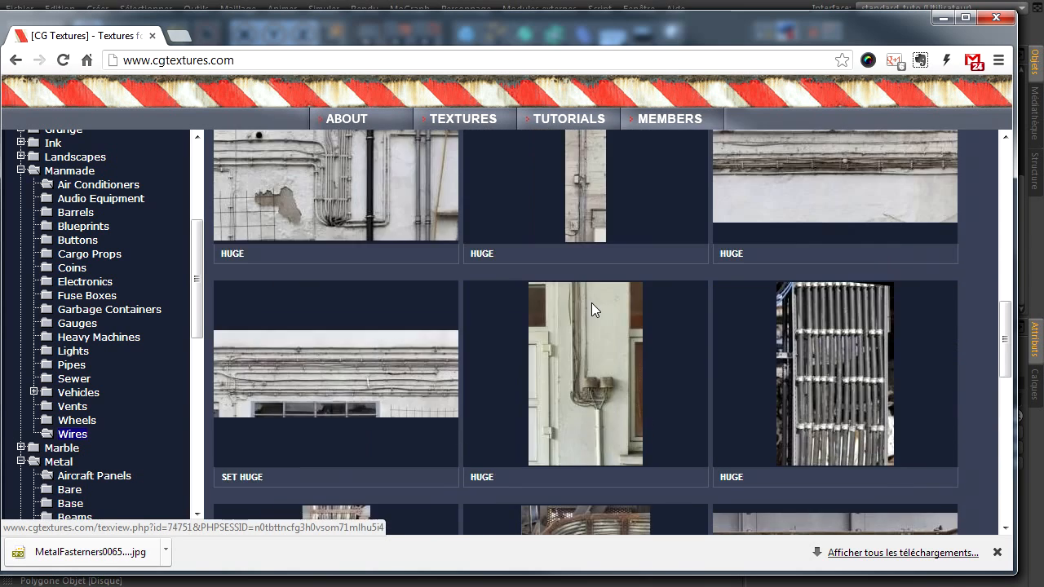
scroll(591, 302, "up", 2)
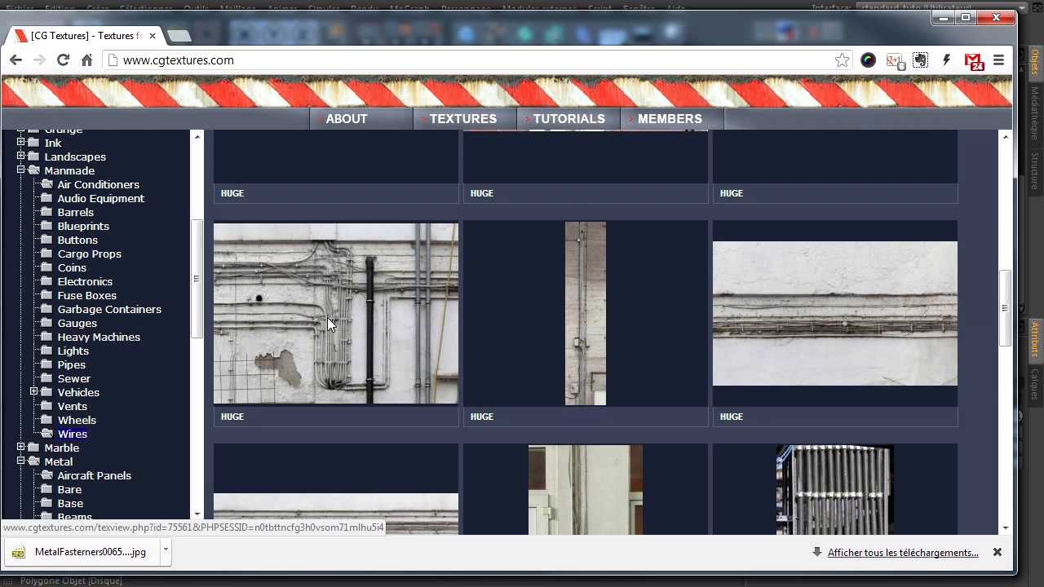
scroll(330, 311, "up", 5)
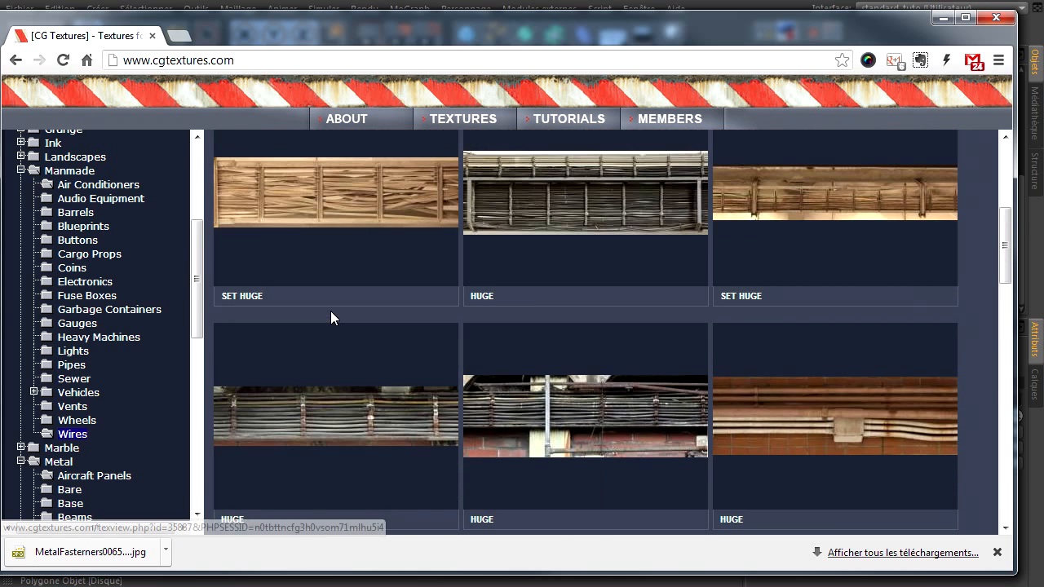
scroll(584, 286, "up", 3)
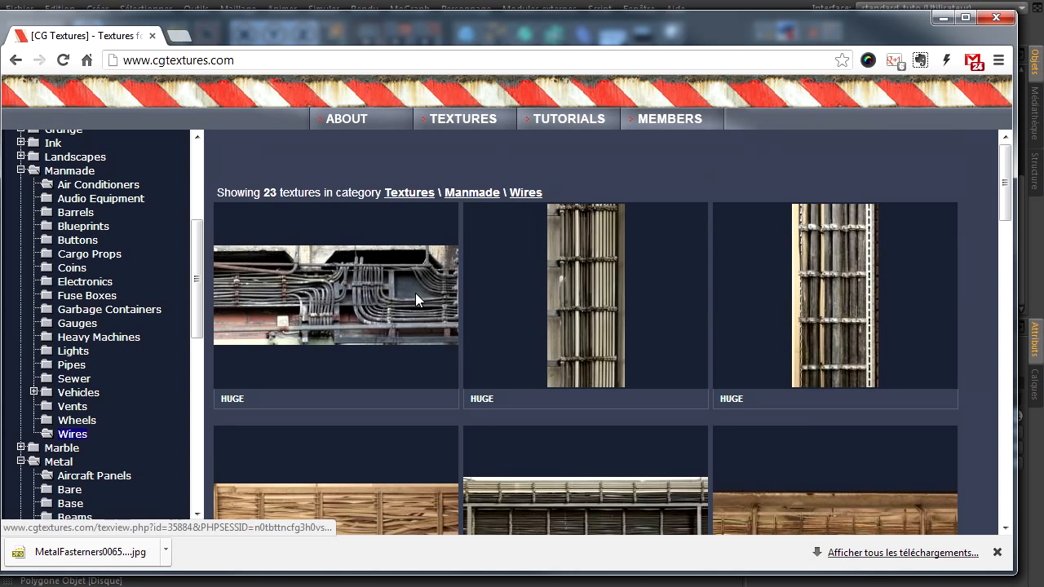
Open the page of the first electrical wires texture to check it, and return to Cinema 4D
left_click(339, 295)
mouse_move(124, 446)
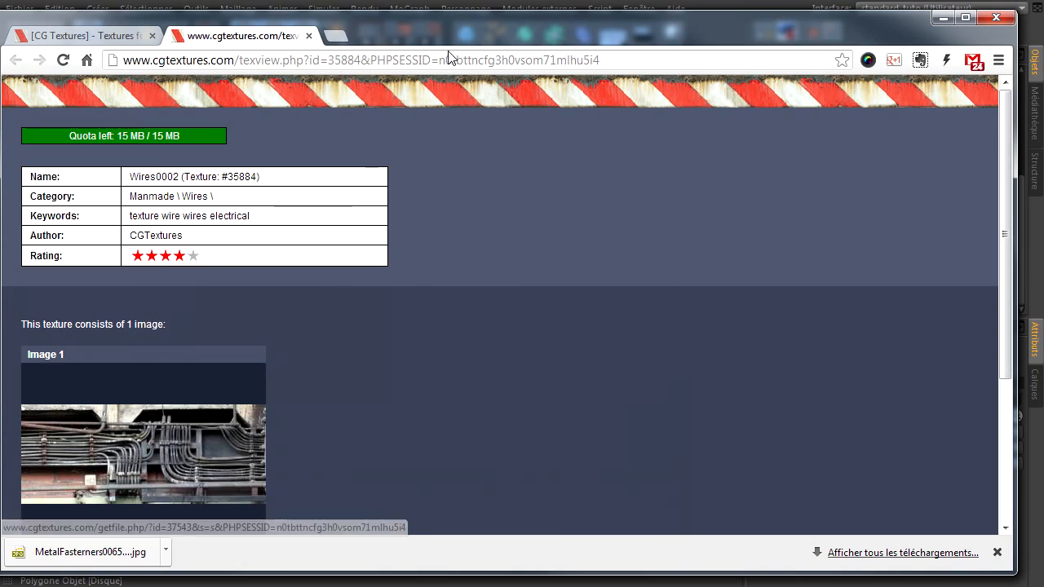
left_click(943, 16)
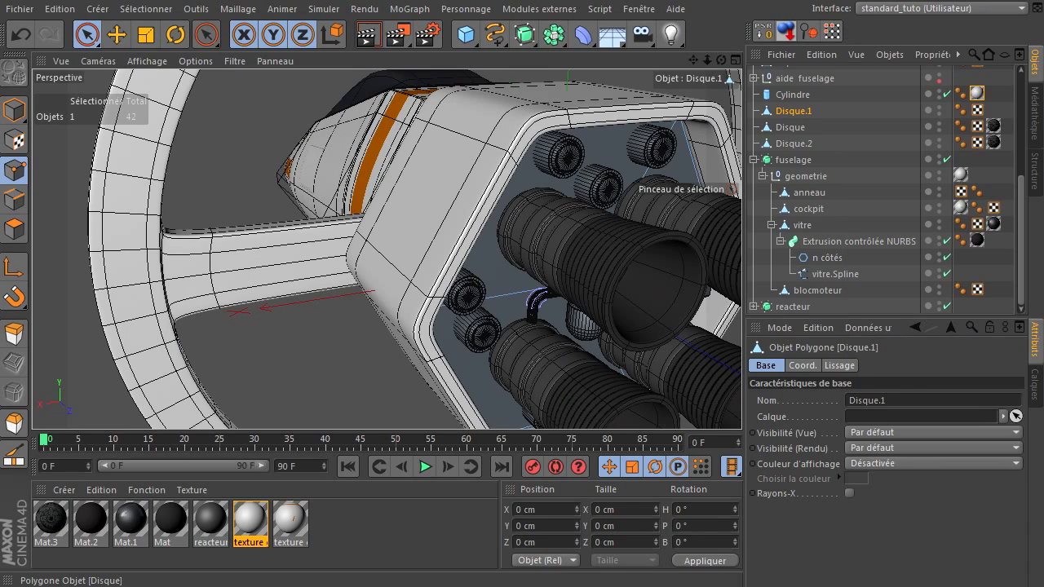
Switch back to CG Textures and open the Fasteners textures of Seams 'n Bolts in the Metal category
left_click_drag(1042, 32, 386, 39)
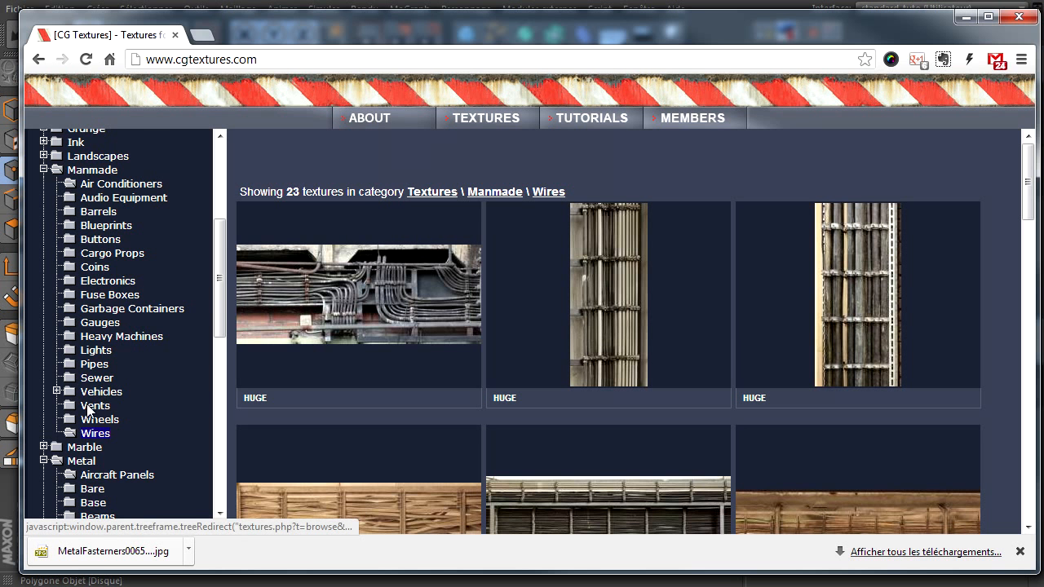
scroll(90, 408, "down", 2)
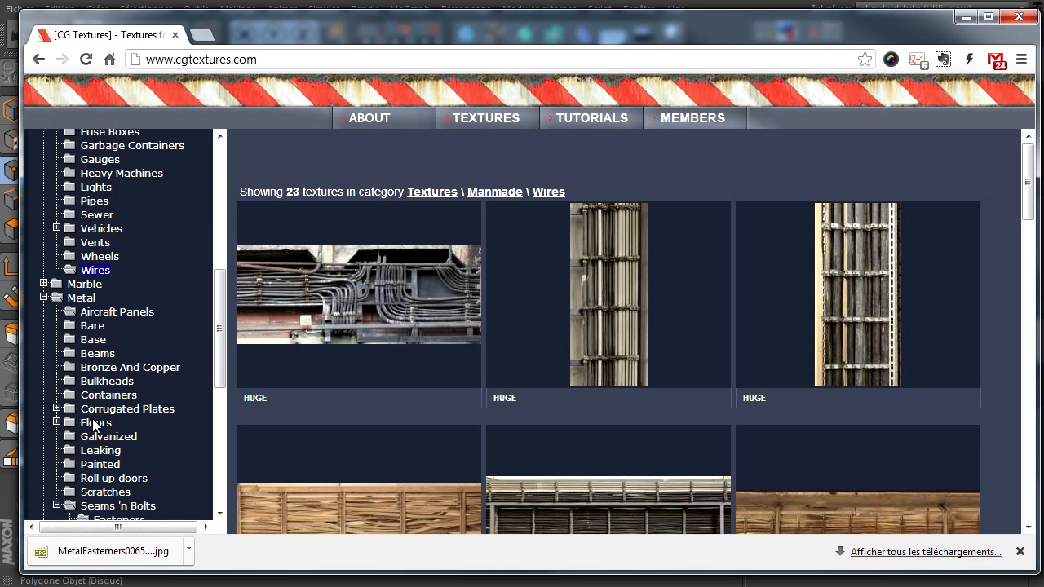
left_click(96, 299)
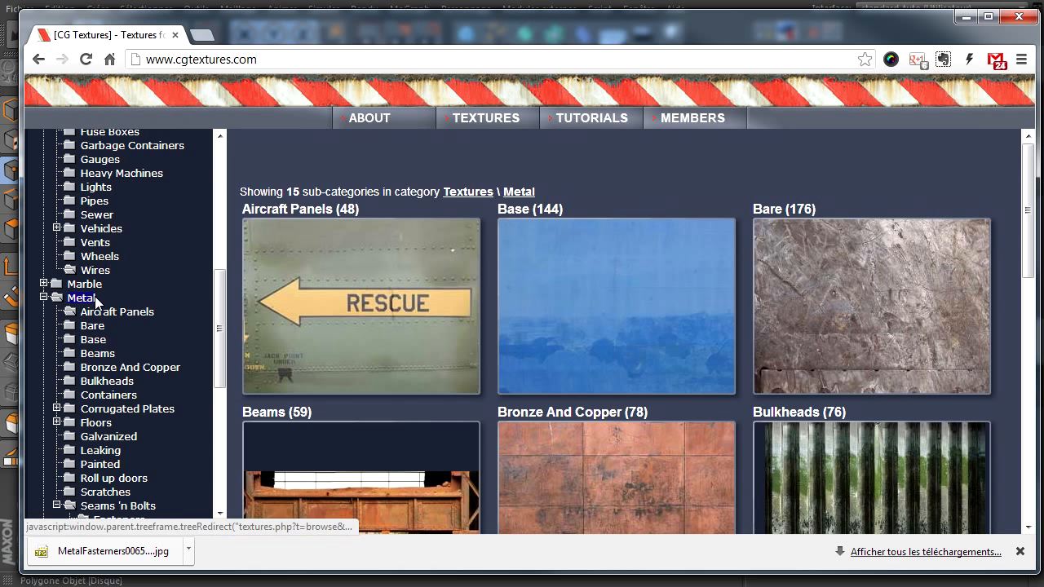
scroll(540, 355, "down", 3)
scroll(541, 356, "down", 6)
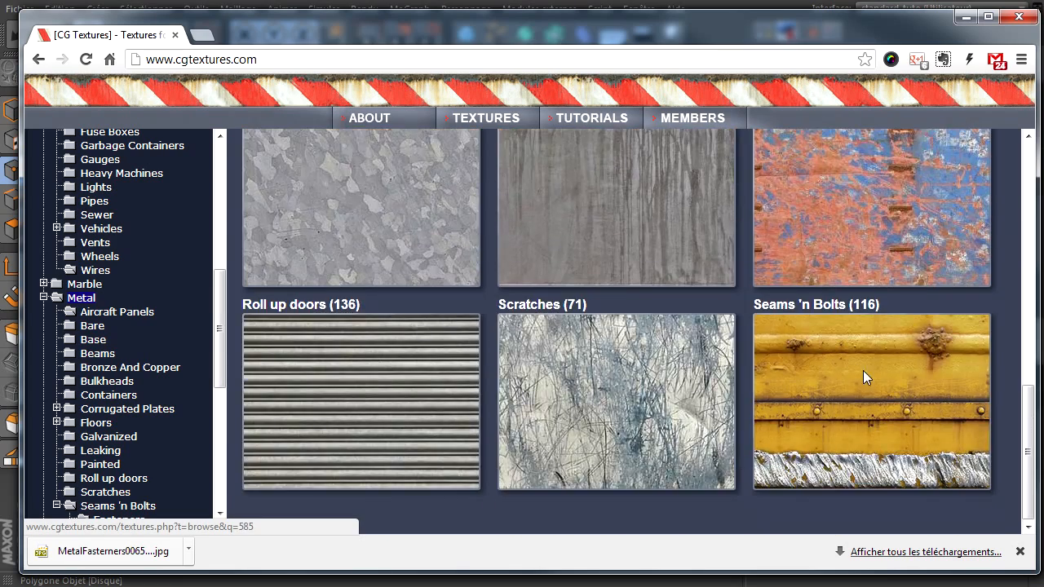
left_click(863, 375)
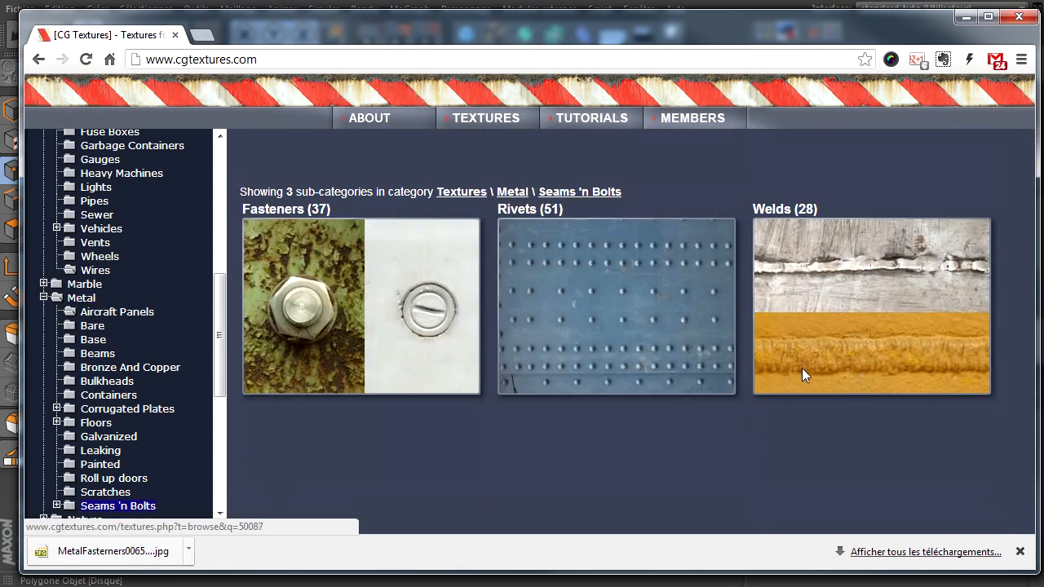
left_click(435, 288)
Look through the Fasteners textures for a bolted plate image, and go back to the Metal category overview
scroll(546, 364, "down", 8)
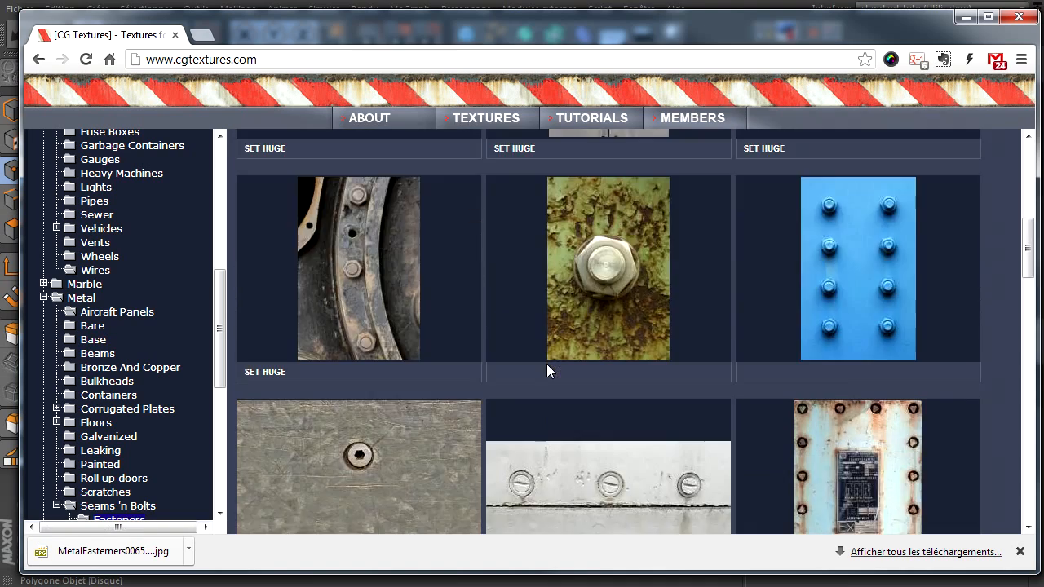
scroll(546, 363, "down", 12)
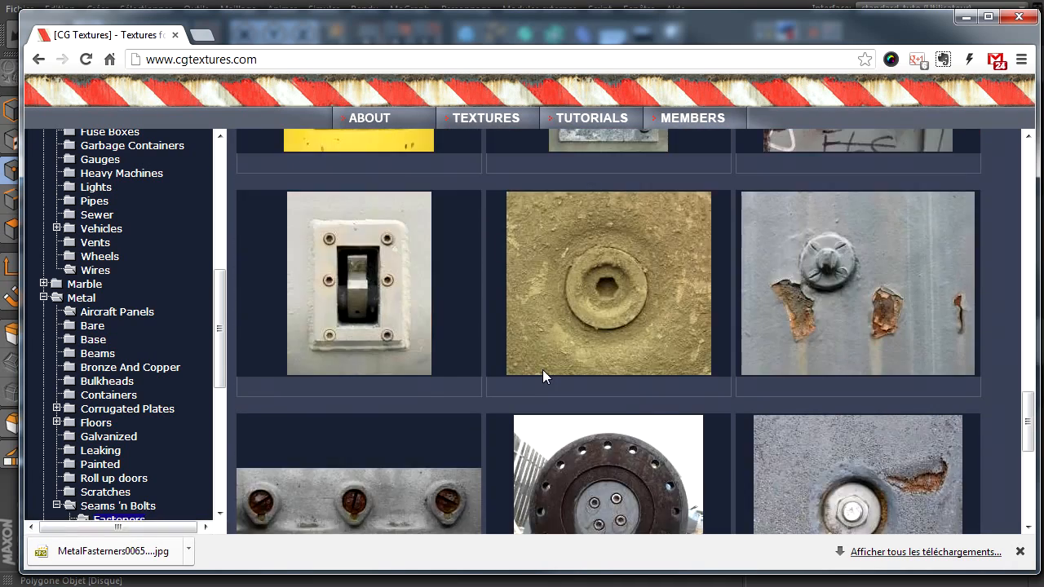
scroll(573, 334, "down", 3)
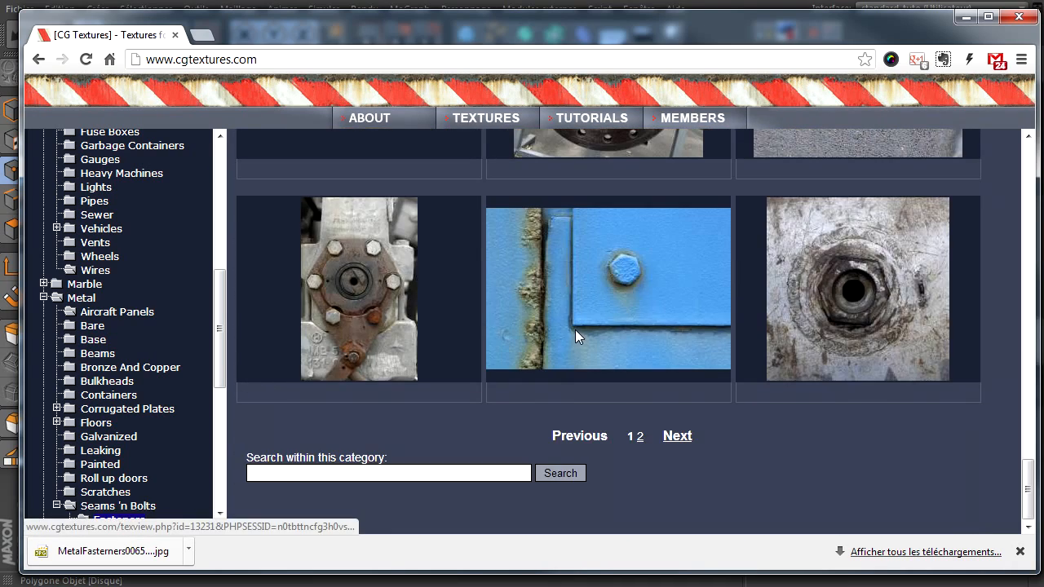
scroll(388, 274, "up", 10)
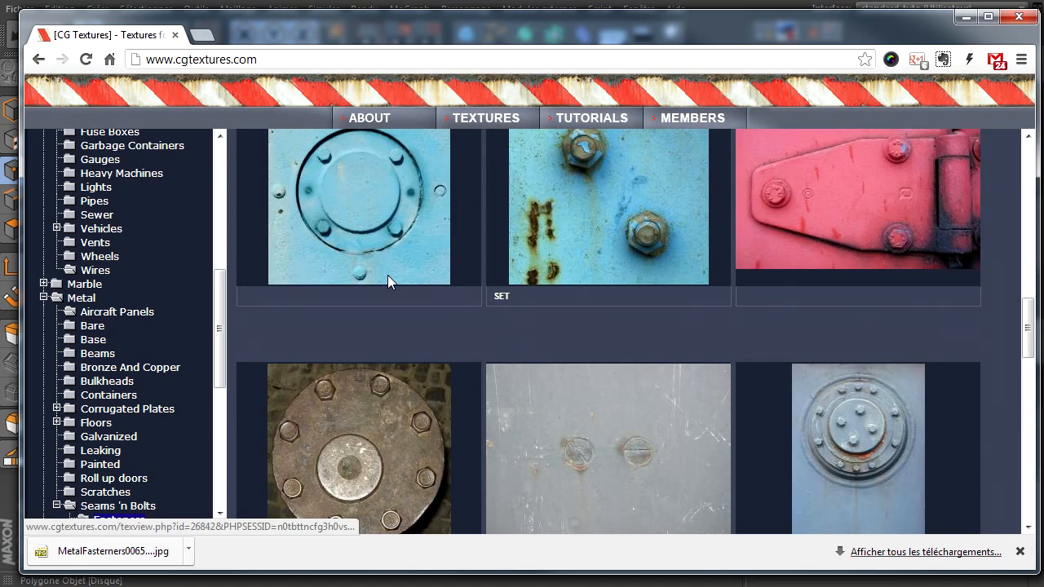
scroll(389, 275, "down", 1)
scroll(392, 276, "up", 2)
left_click(103, 296)
scroll(470, 327, "down", 1)
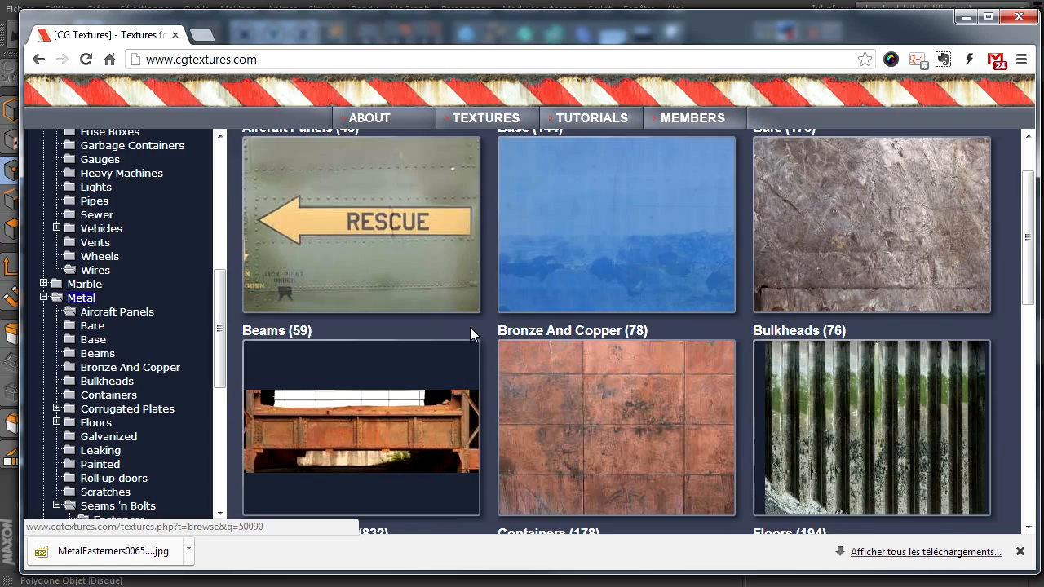
scroll(469, 327, "down", 1)
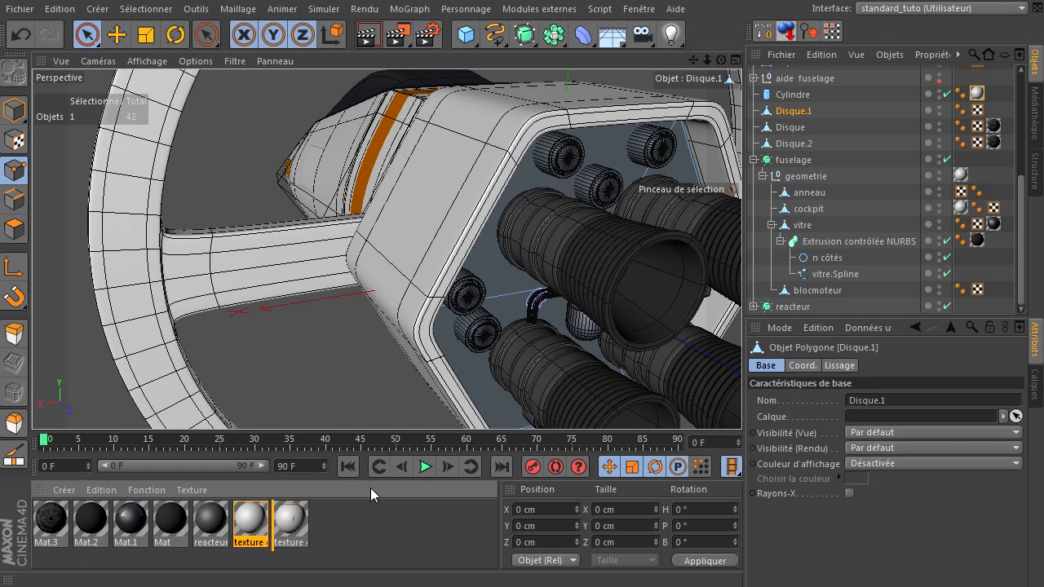
Switch to Cinema 4D and apply the selected texture grise material to Disque.1, the plate behind the engine nozzles
left_click_drag(249, 521, 807, 114)
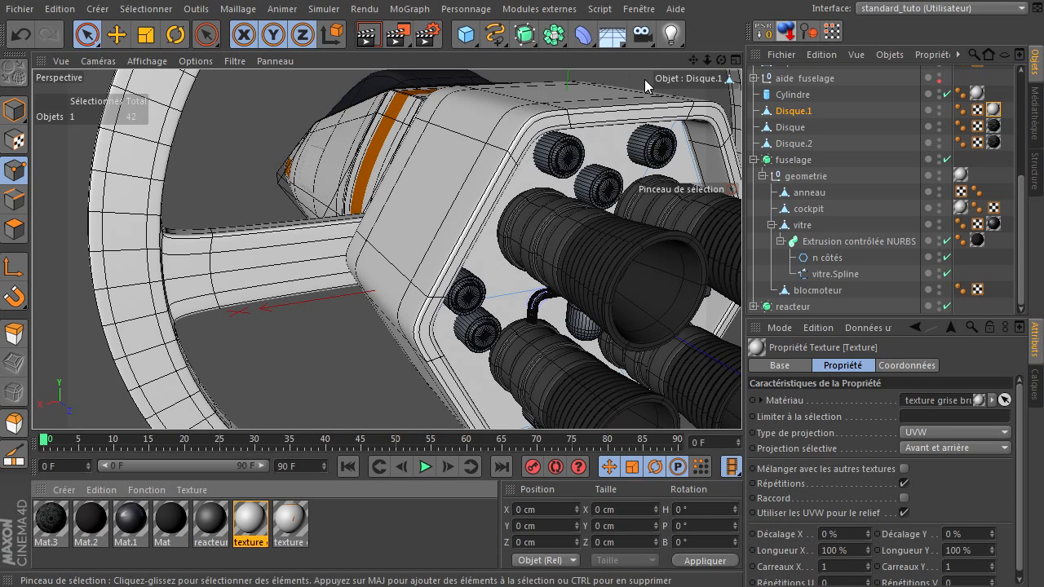
left_click_drag(706, 59, 741, 404)
left_click_drag(721, 59, 662, 61)
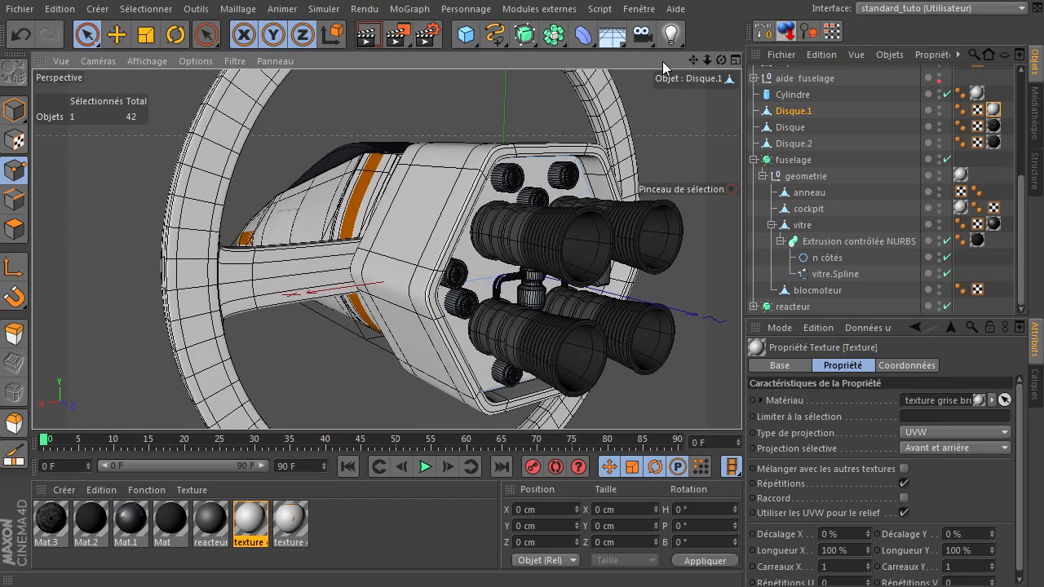
Render the view to check the rear plate, and examine the ship's front opening and the disc visible inside it
left_click(368, 35)
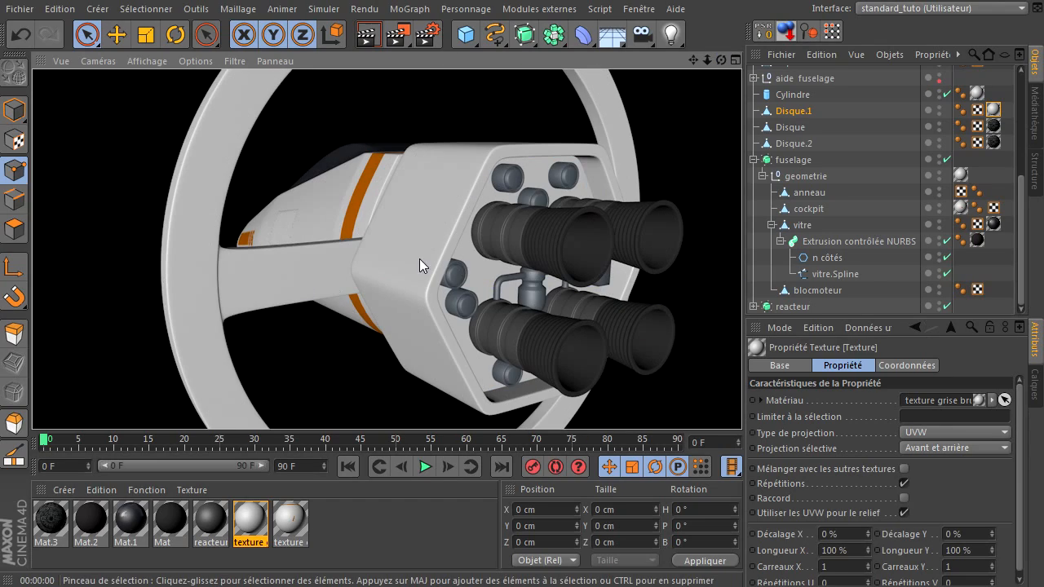
left_click_drag(707, 59, 741, 411)
left_click_drag(721, 61, 742, 404)
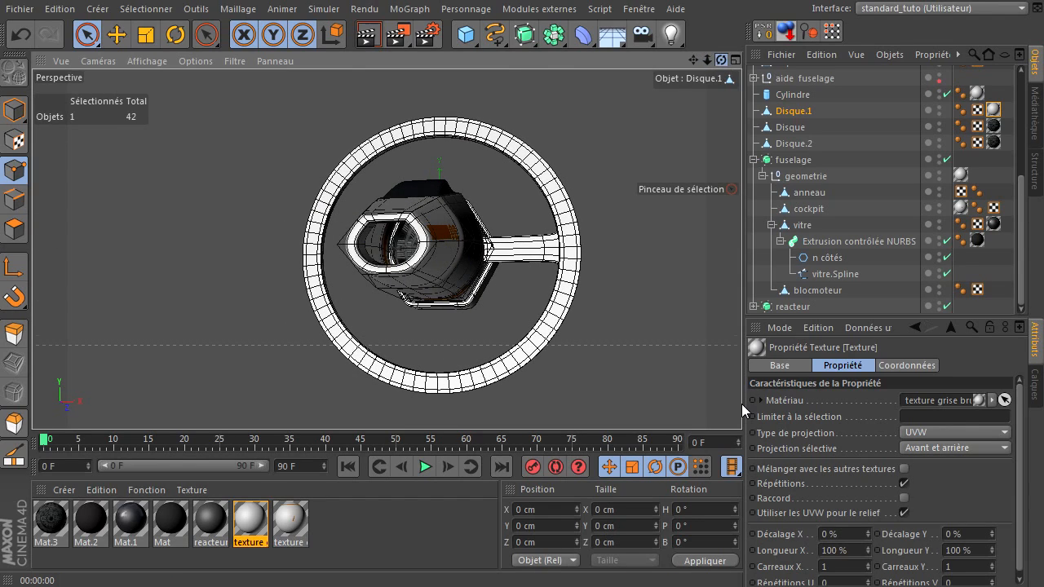
left_click_drag(705, 59, 465, 253)
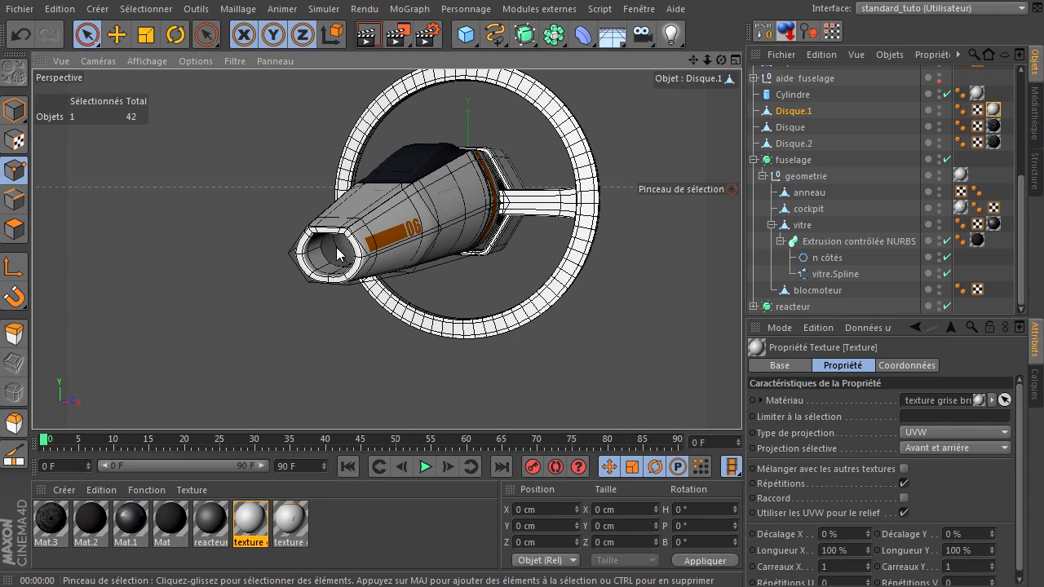
scroll(330, 265, "up", 5)
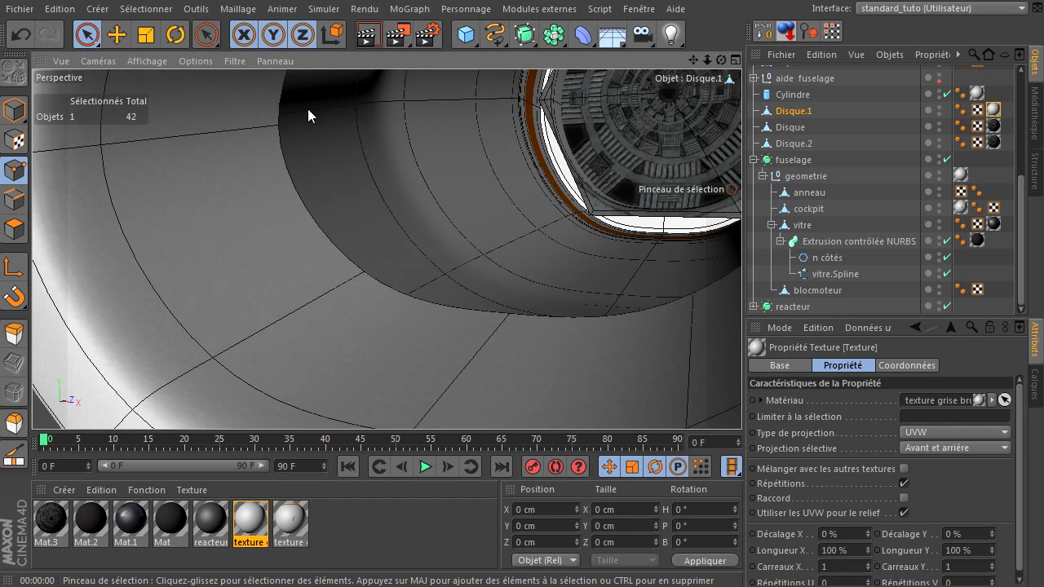
scroll(418, 177, "down", 5)
left_click_drag(721, 61, 496, 149)
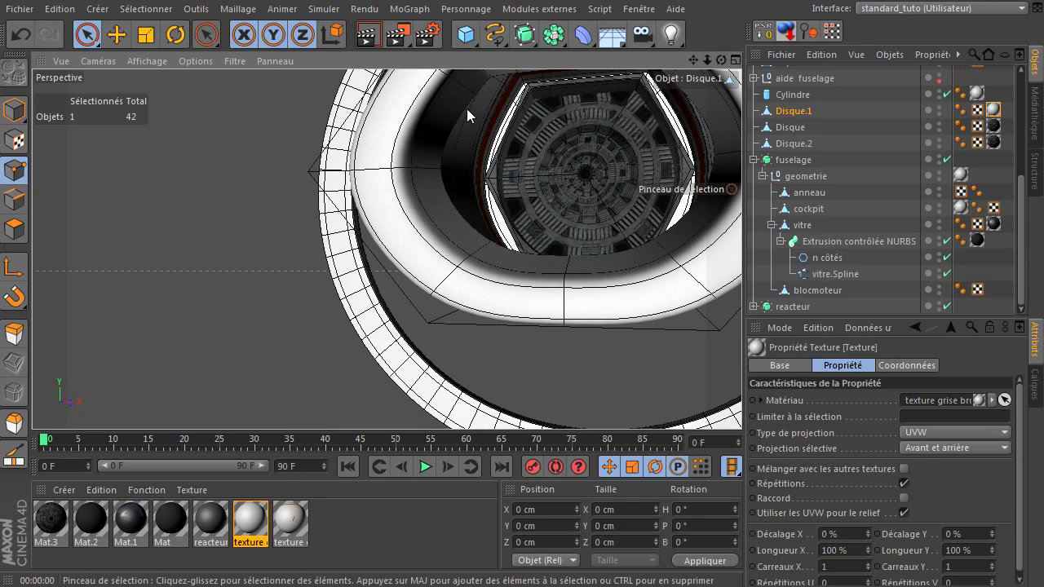
left_click_drag(707, 60, 741, 404)
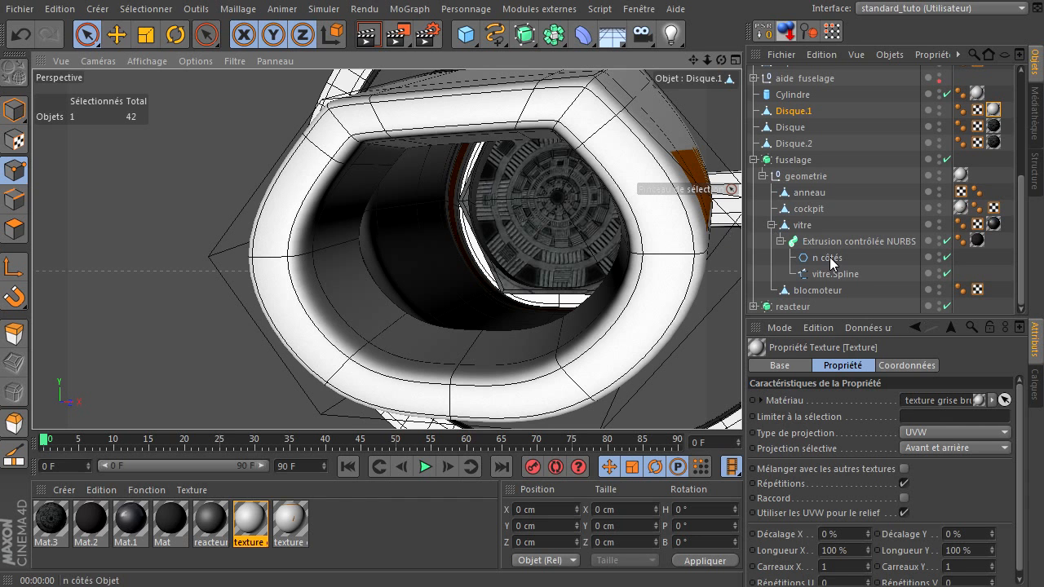
Collapse vitre, switch the cockpit object to edge editing, and try a loop selection on the edges inside its front opening
left_click(770, 225)
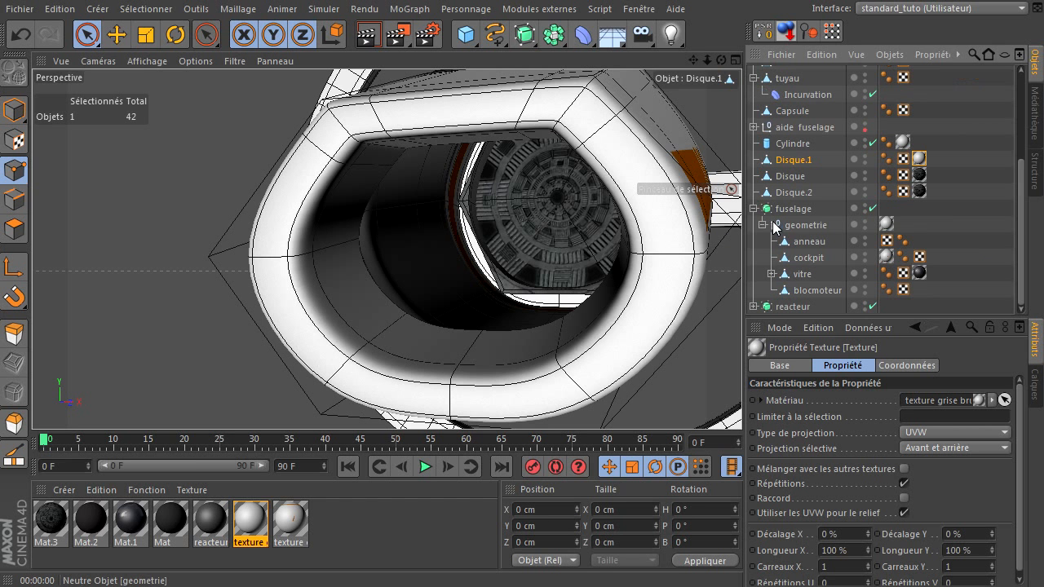
left_click(794, 261)
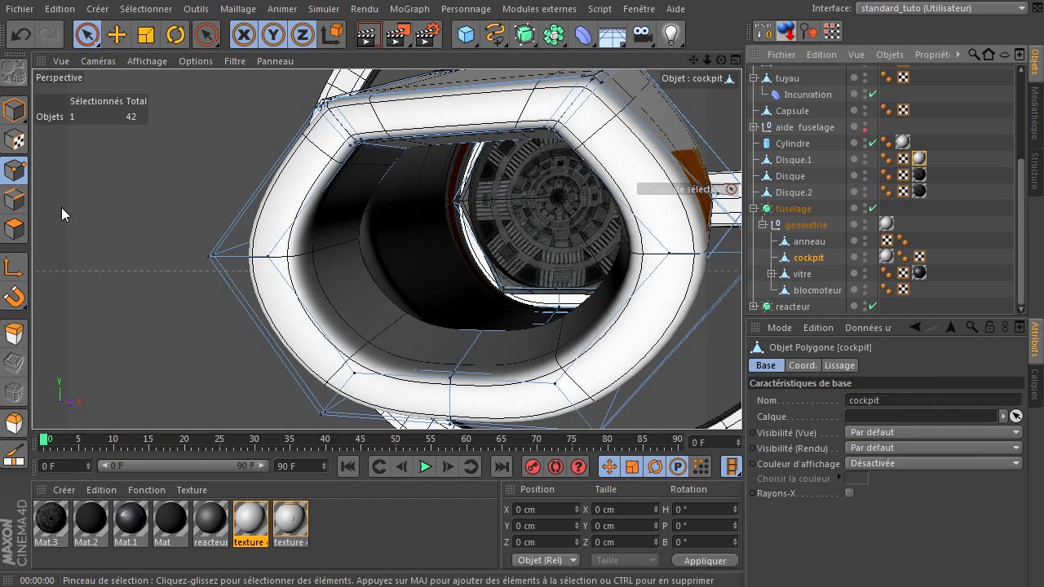
left_click(10, 202)
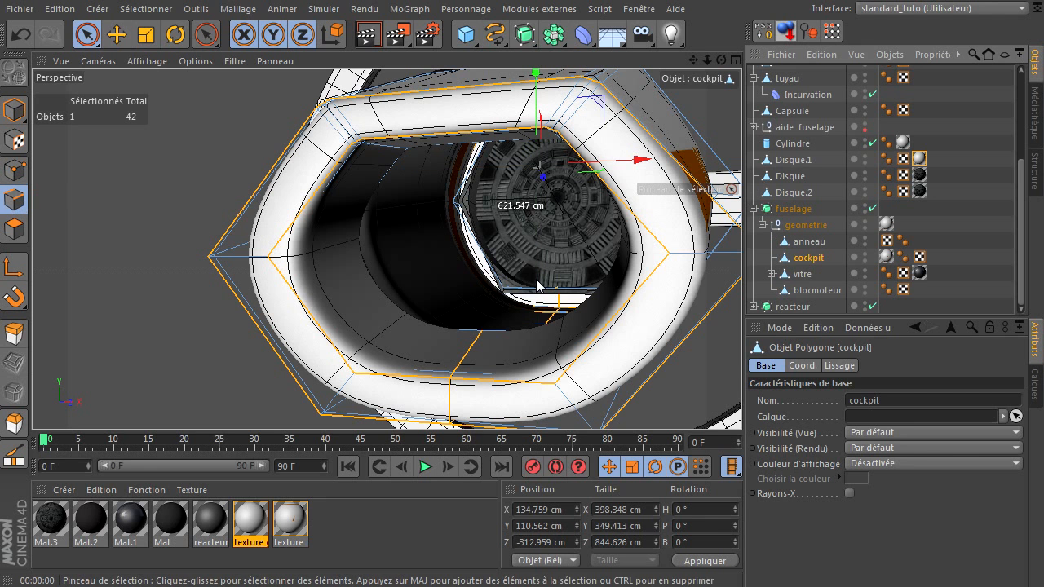
key("u")
key("l")
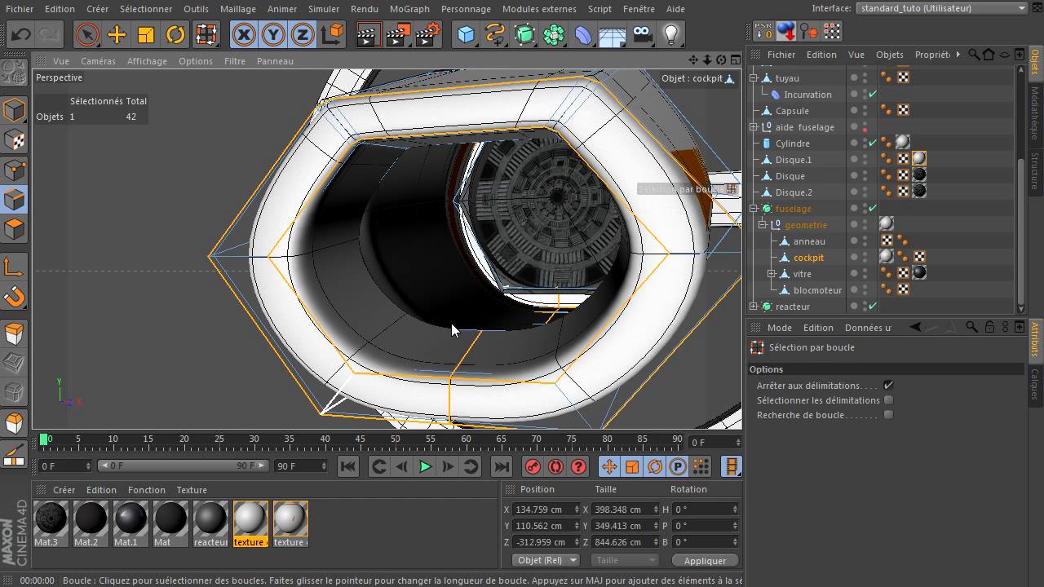
left_click(388, 178)
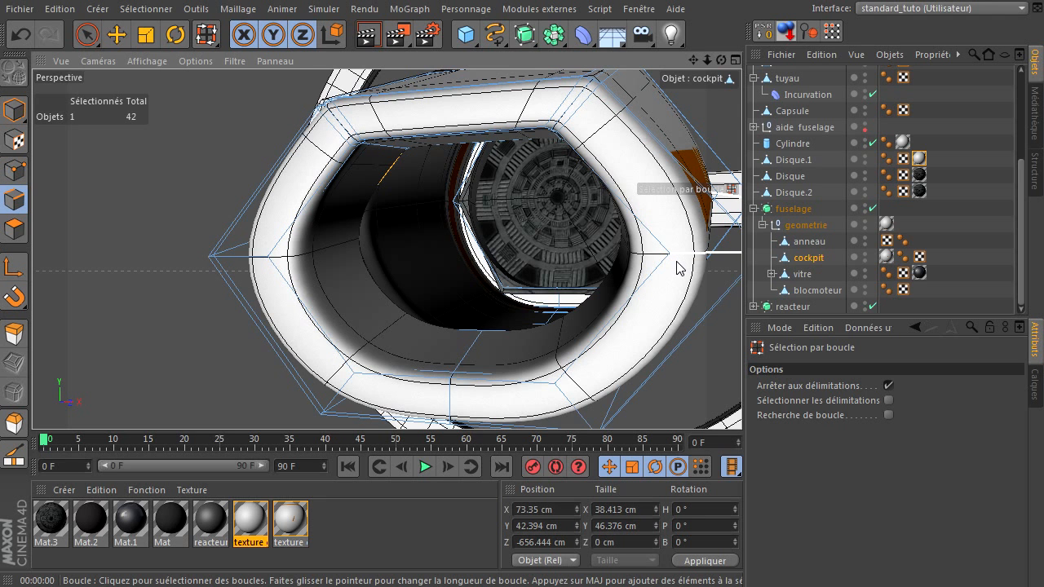
Disable the fuselage smoothing and loop-select the inner edge of the cockpit's front opening with Arrêter aux délimitations turned off
key("q")
left_click(369, 284)
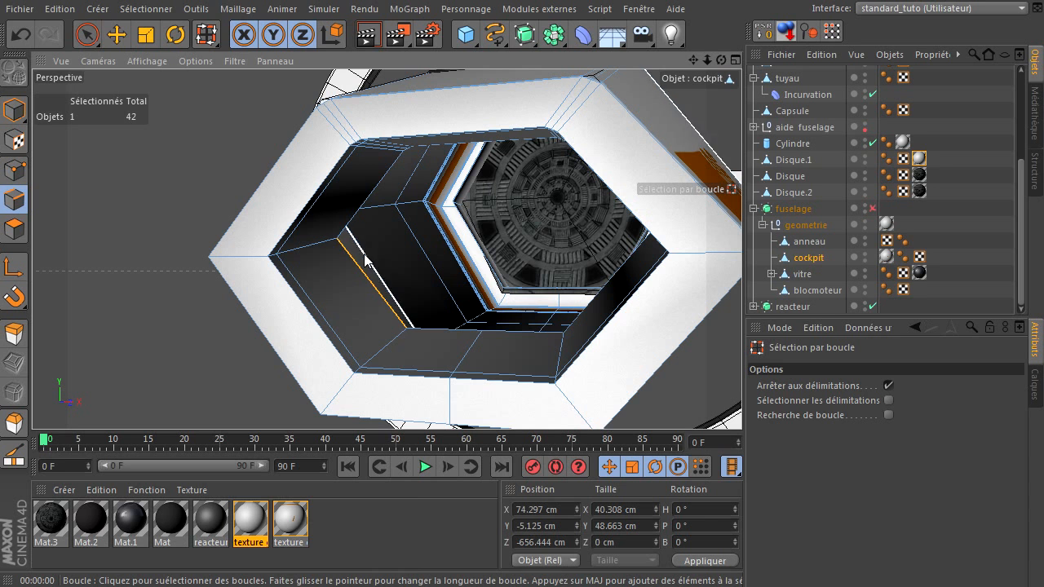
left_click_drag(722, 62, 681, 145)
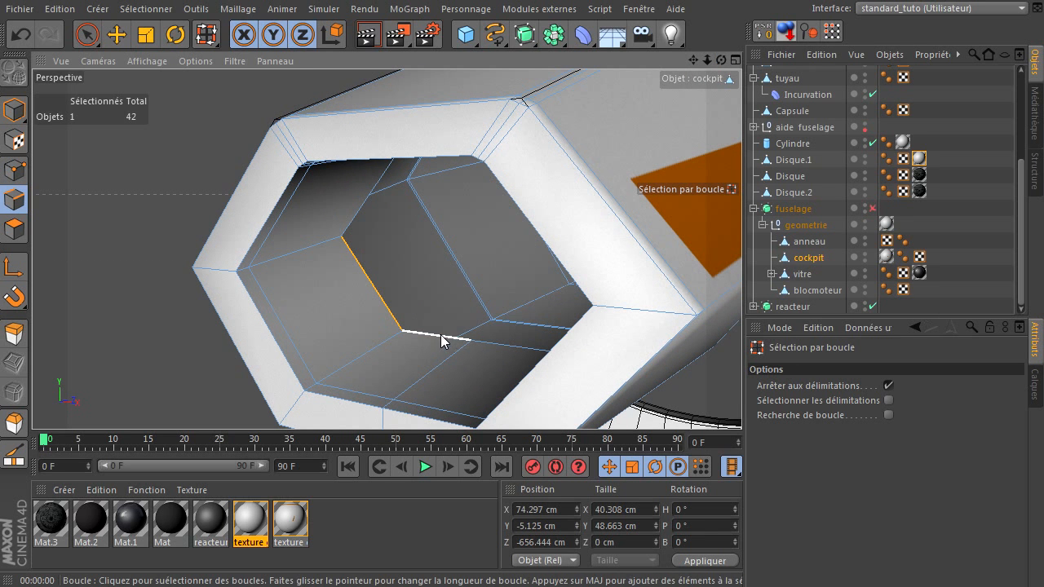
left_click(884, 384)
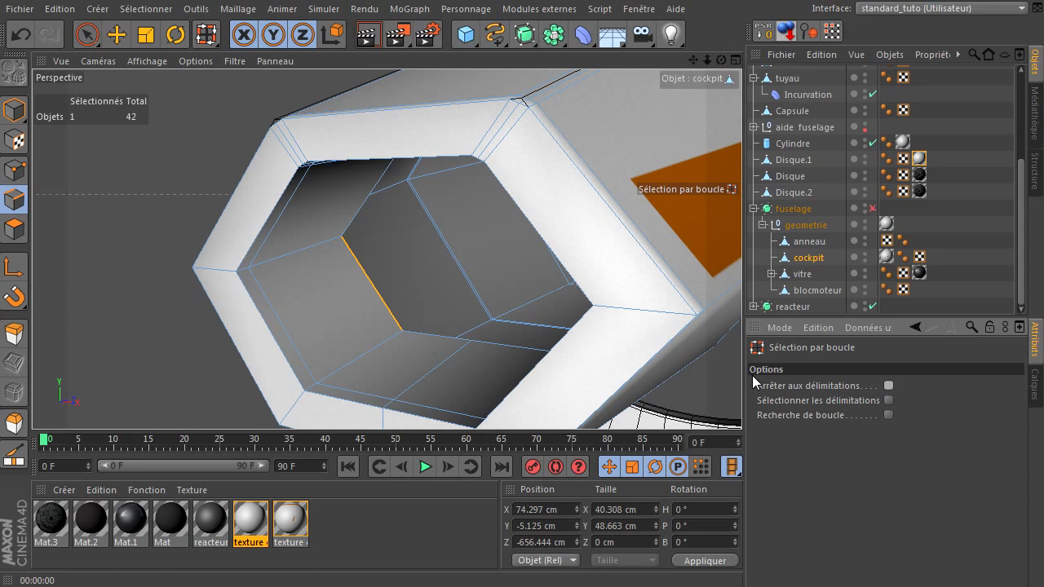
left_click(441, 329)
left_click_drag(721, 60, 741, 404)
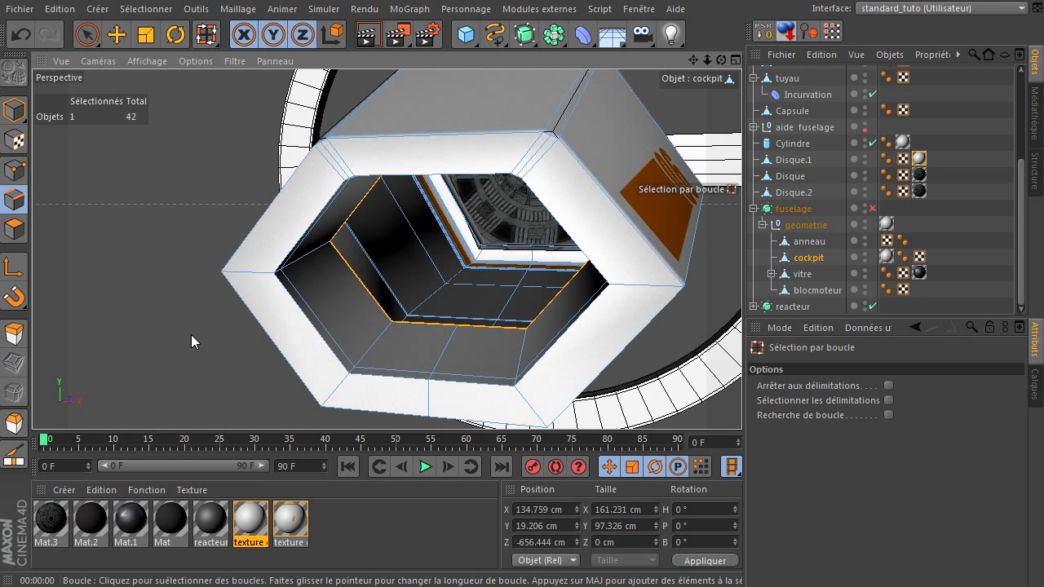
Extrude the selected edge loop of the front opening with an offset (Décalage) of 0 cm
key("d")
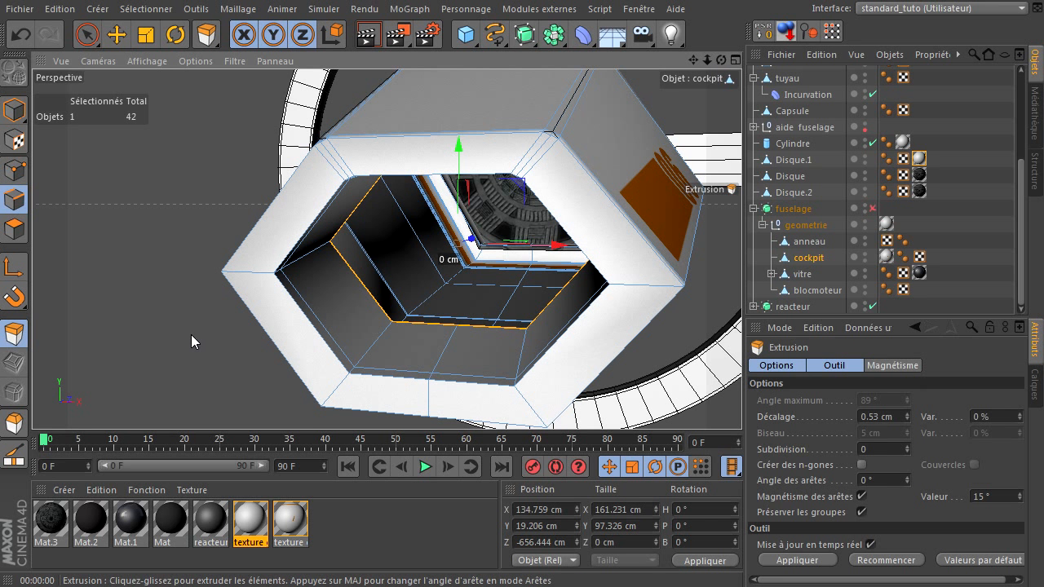
left_click(898, 420)
type("0")
left_click(797, 560)
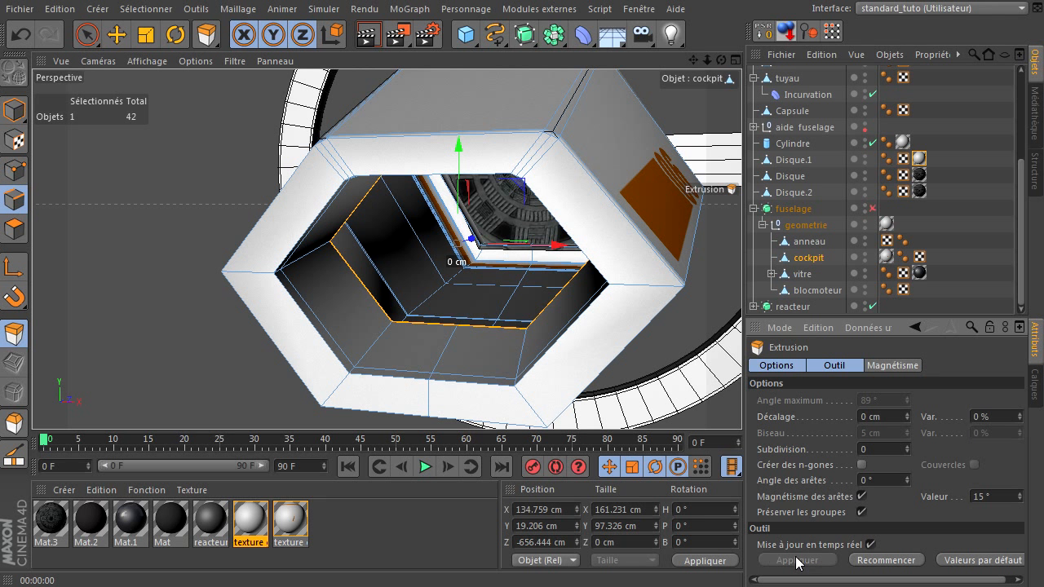
Weld the extruded points into a single point at the centre of the opening, and check the cap with fuselage smoothing on and off
left_click(16, 173)
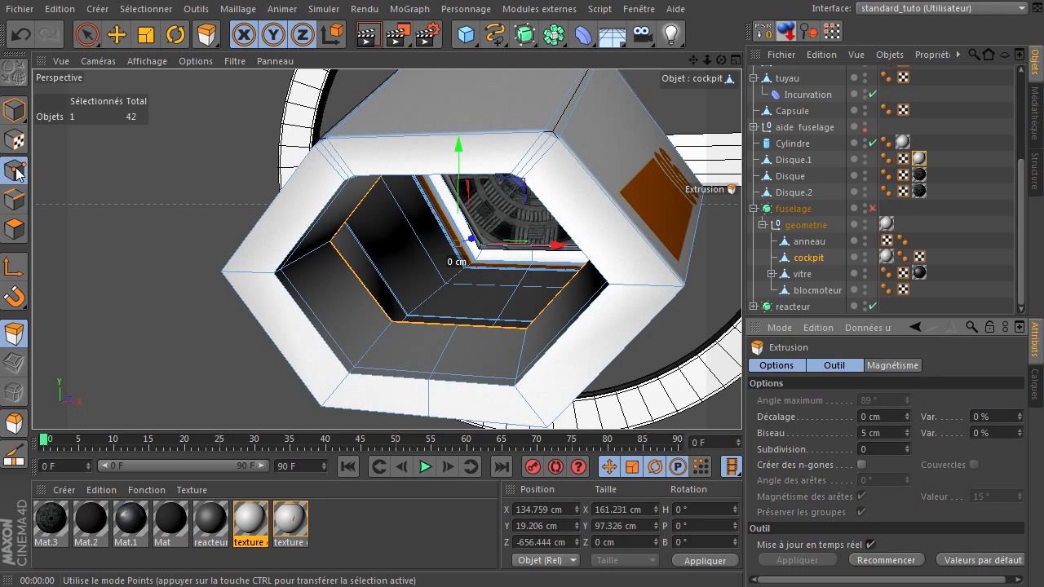
right_click(366, 289)
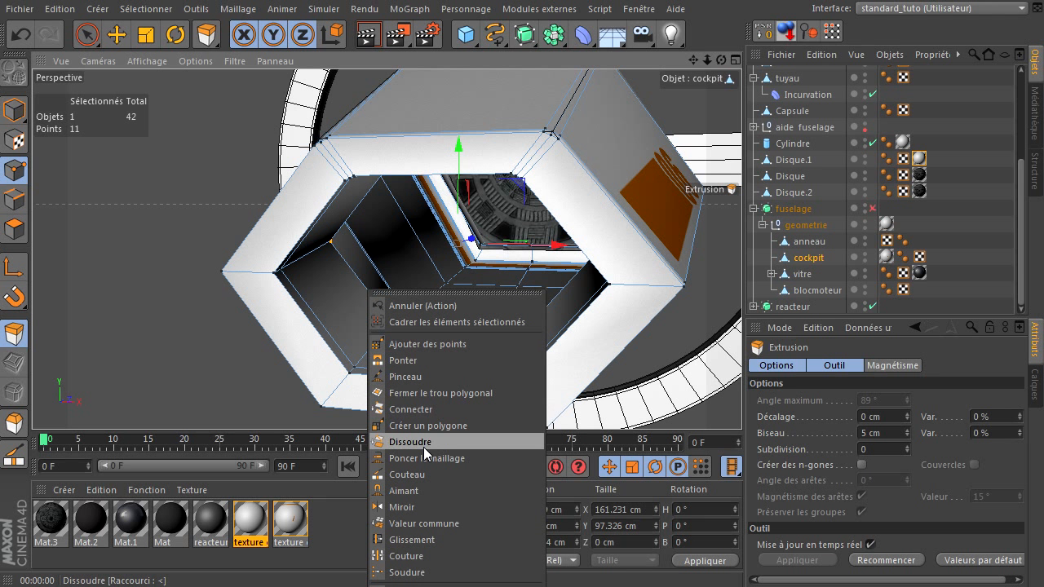
left_click(421, 572)
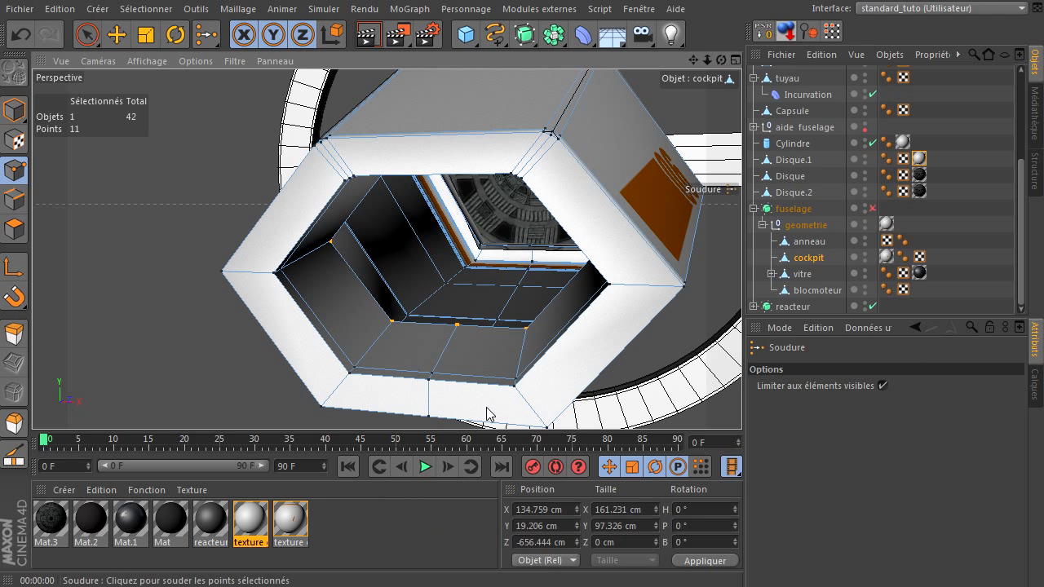
left_click(459, 228)
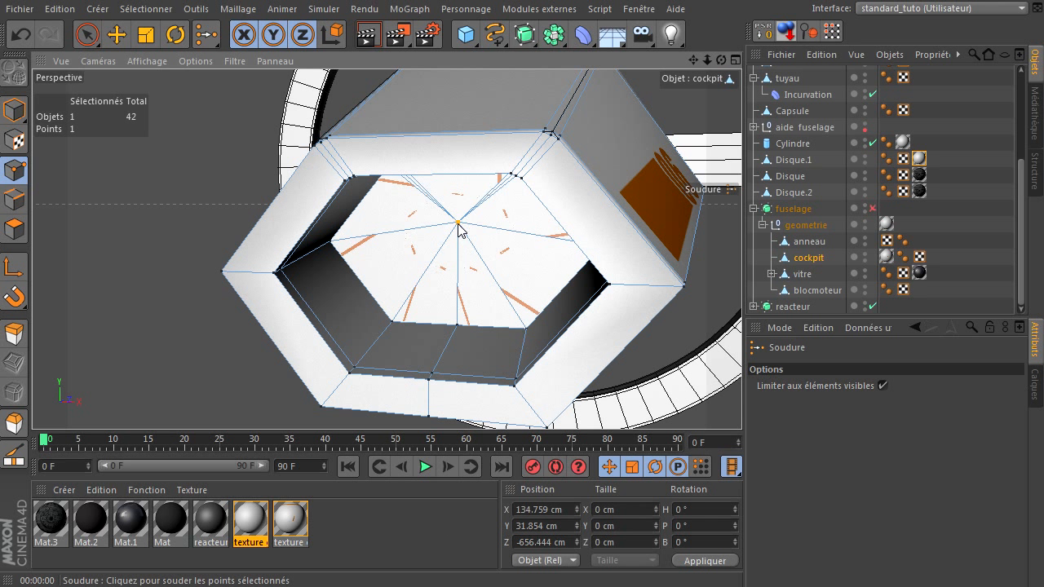
mouse_move(720, 61)
left_mouse_down()
mouse_move(741, 403)
mouse_move(732, 65)
left_mouse_up()
key("q")
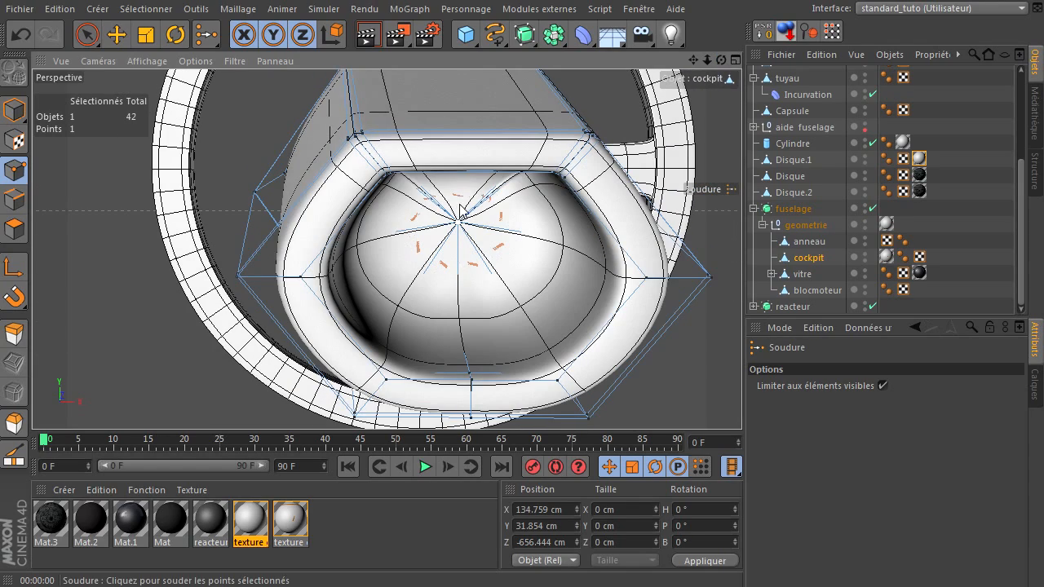
key("q")
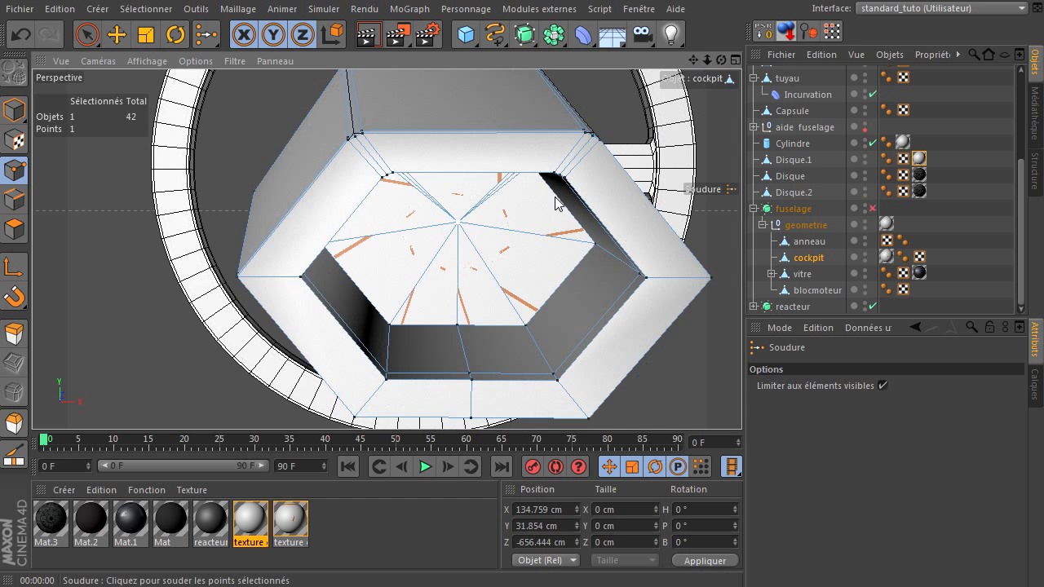
Select all the triangular polygons of the new cap in the cockpit's front opening
left_click(13, 229)
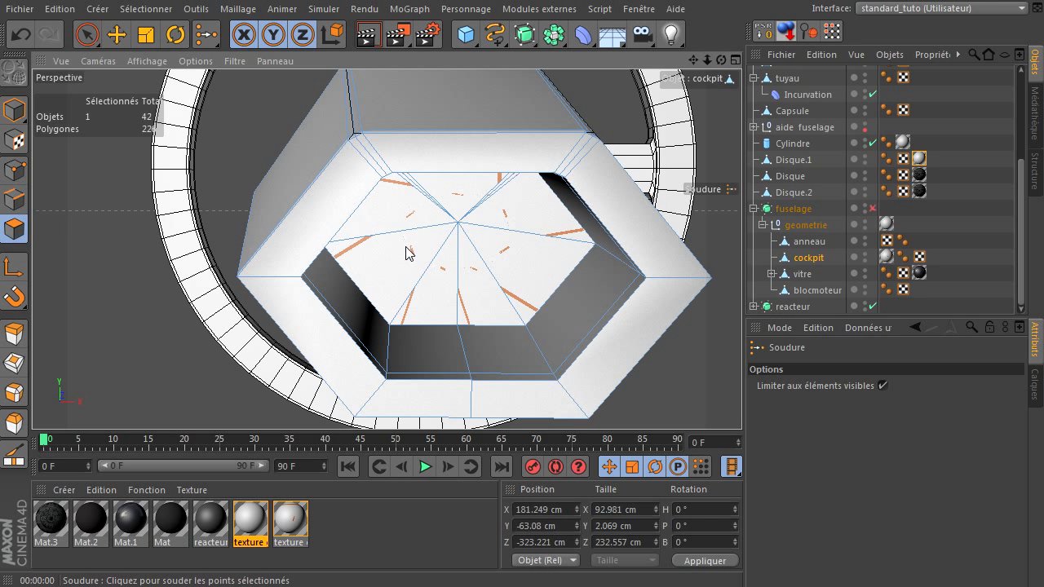
left_click(87, 34)
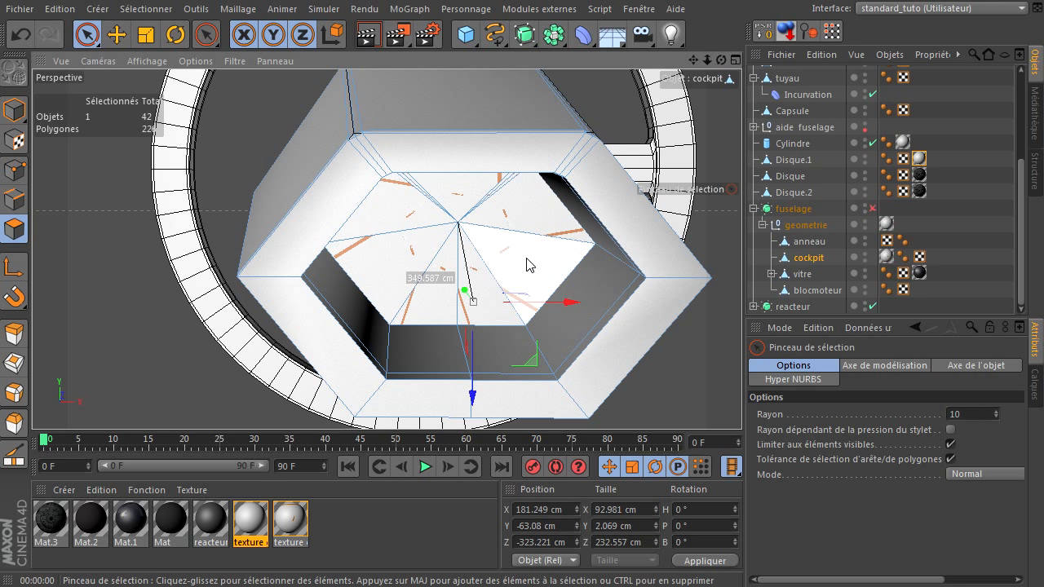
mouse_move(484, 255)
left_mouse_down()
mouse_move(443, 257)
mouse_move(435, 214)
mouse_move(465, 203)
mouse_move(494, 239)
mouse_move(433, 270)
mouse_move(540, 301)
left_mouse_up()
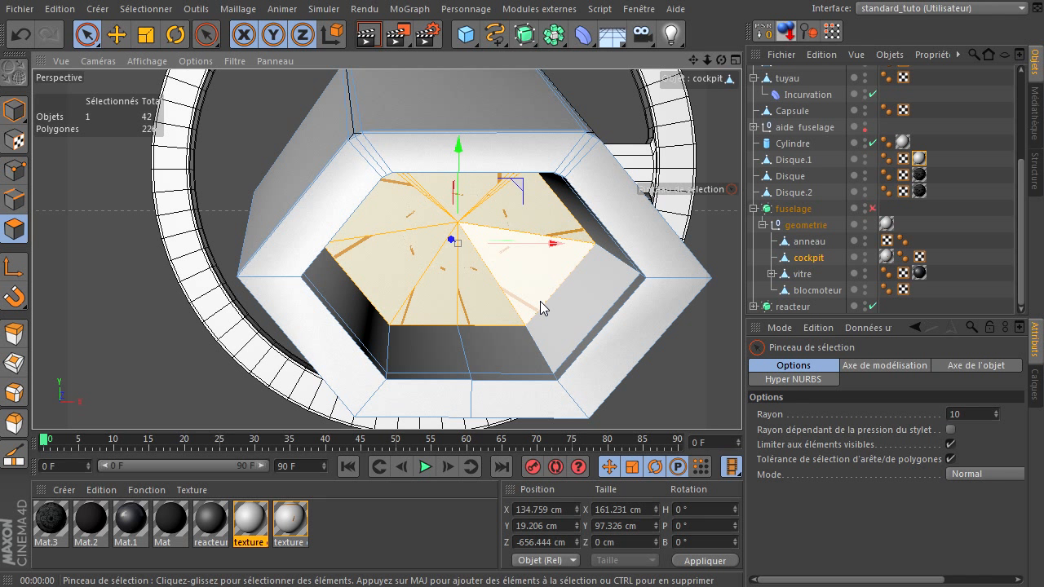
Try an inner extrusion of about 11.3 cm on the cap polygons, and undo it
key("i")
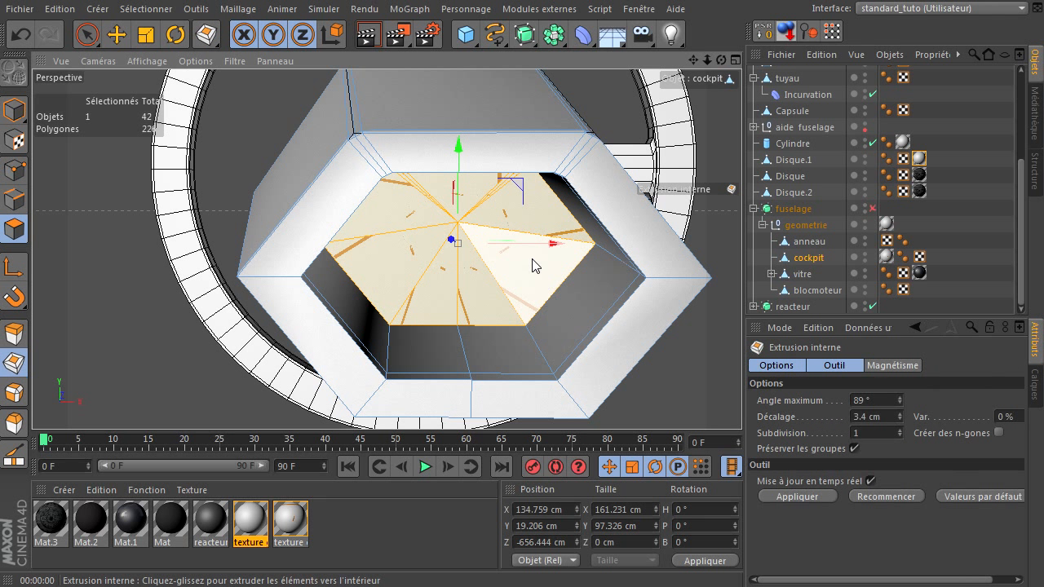
left_click_drag(532, 265, 741, 403)
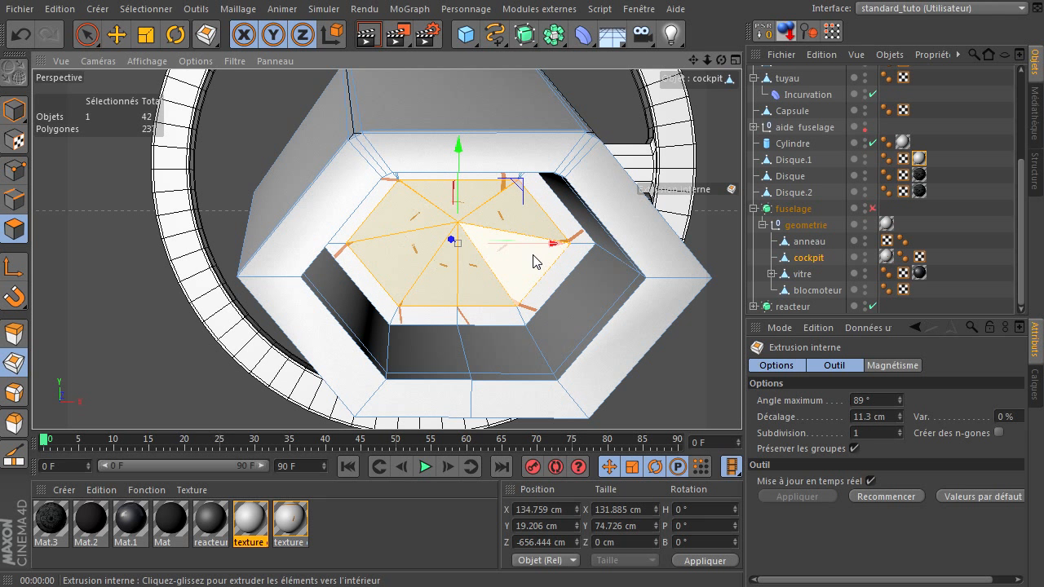
left_click(93, 35)
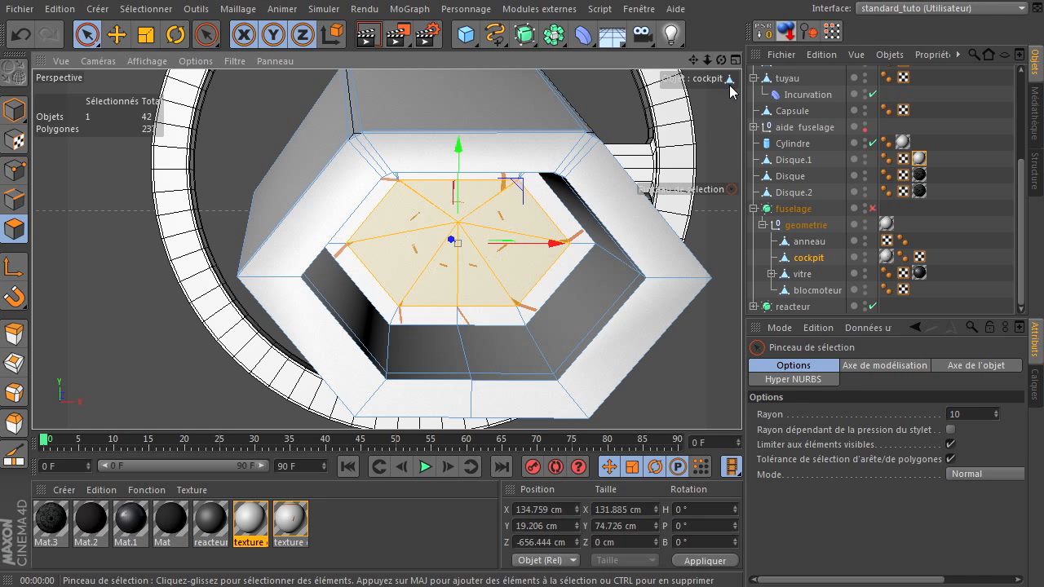
left_click_drag(720, 60, 741, 404)
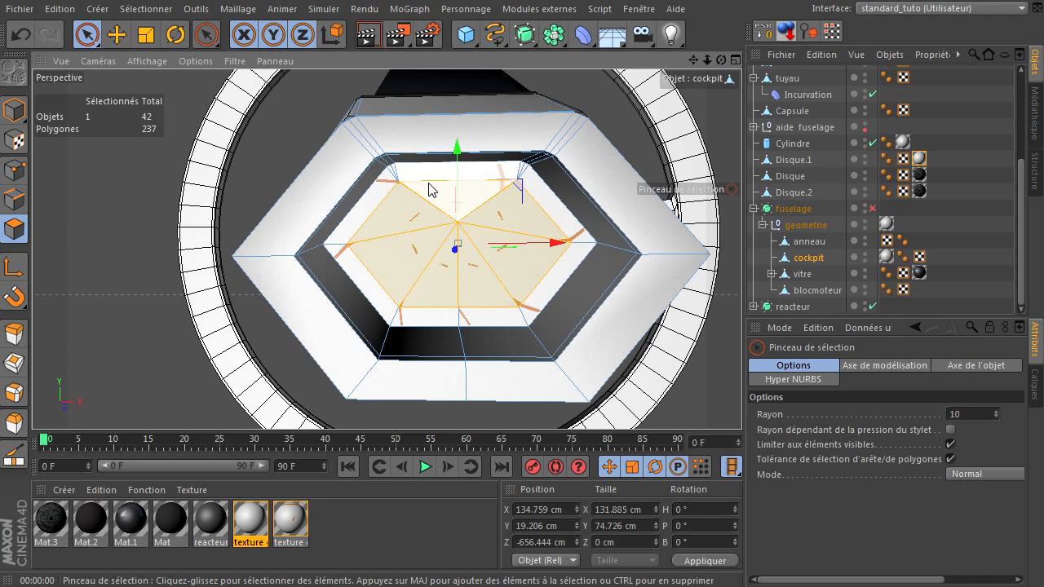
left_click(19, 37)
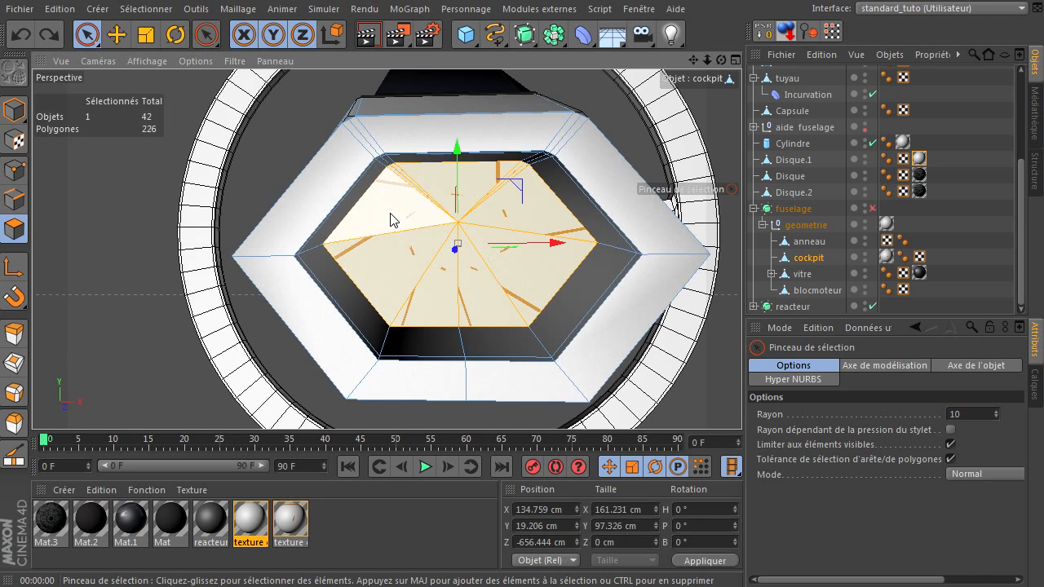
Split the selected cap polygons into a separate object and delete the originals from the cockpit mesh
left_click_drag(693, 62, 657, 10)
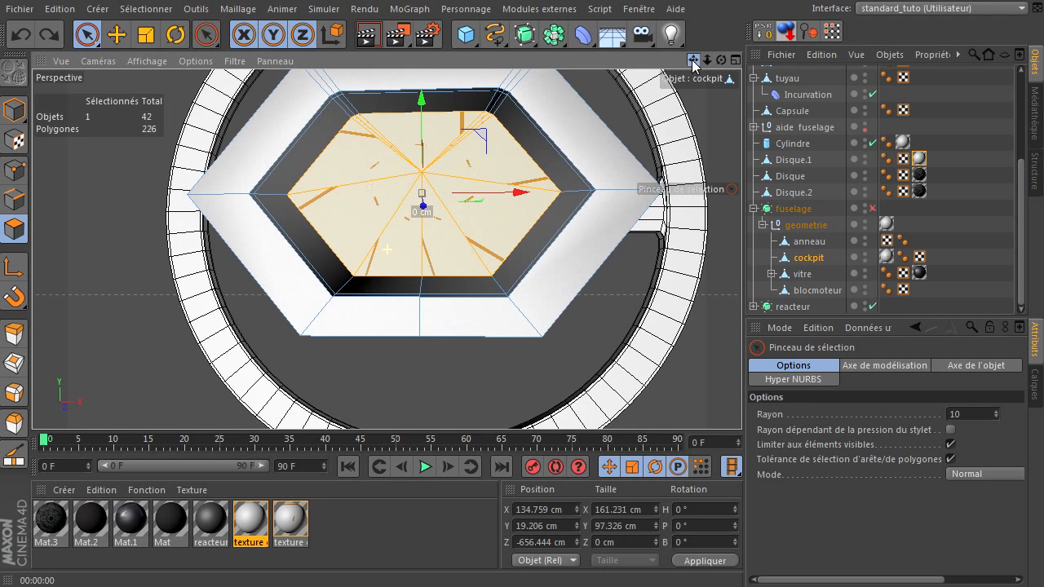
right_click(395, 137)
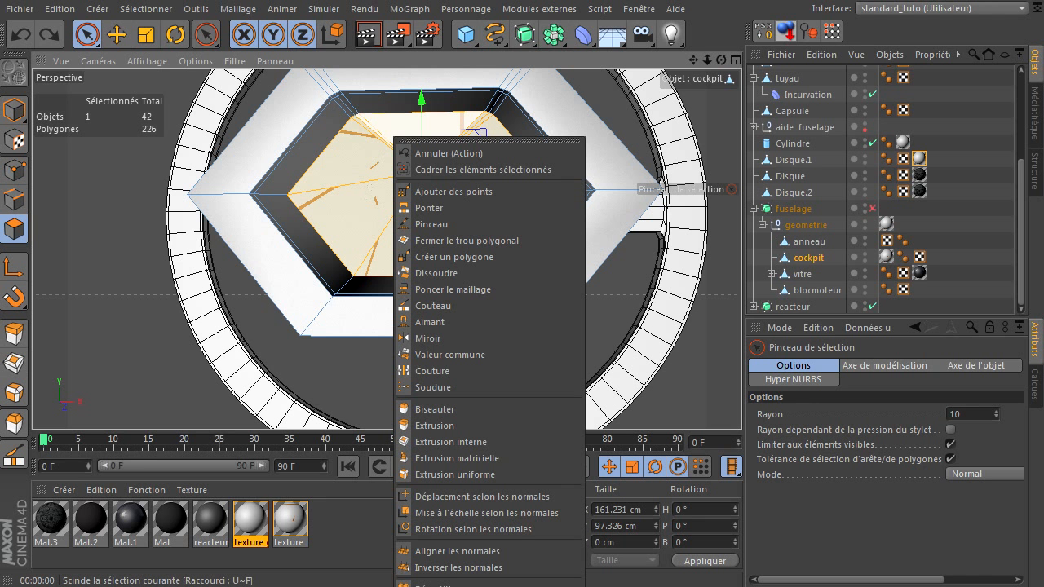
left_click(432, 584)
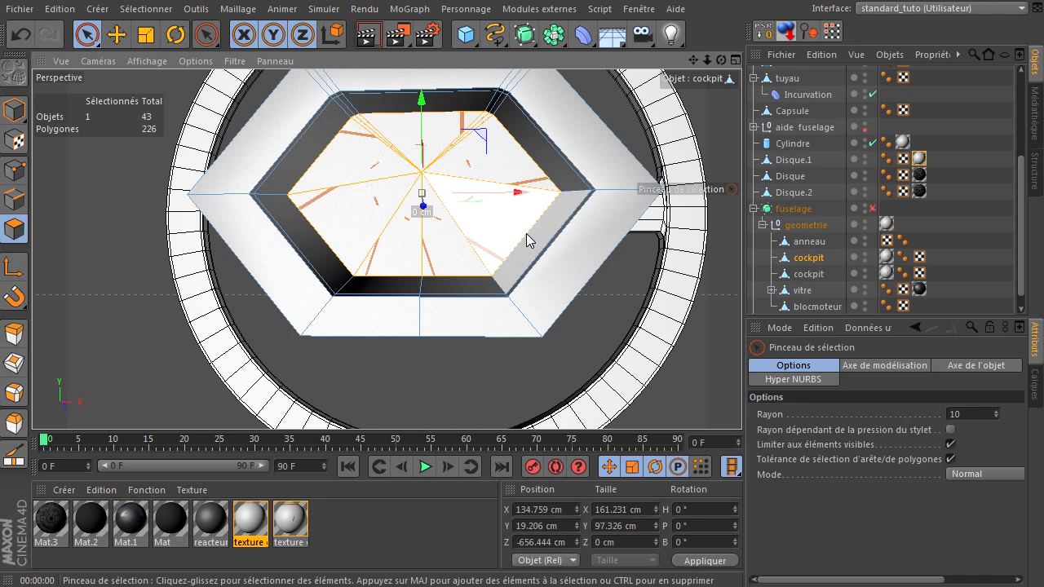
key("Delete")
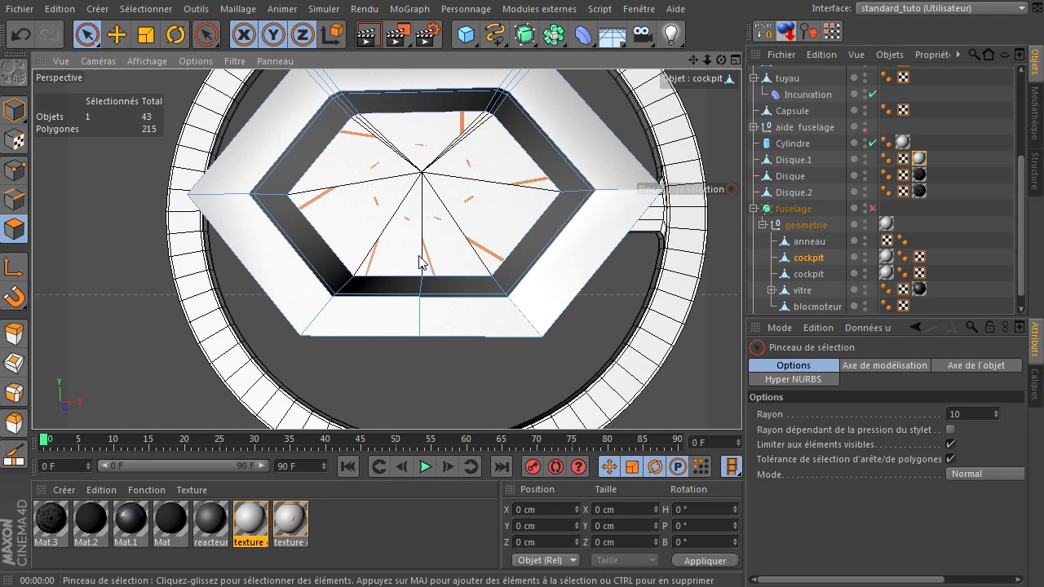
Select the separate cap object and all of its polygons
left_click(803, 274)
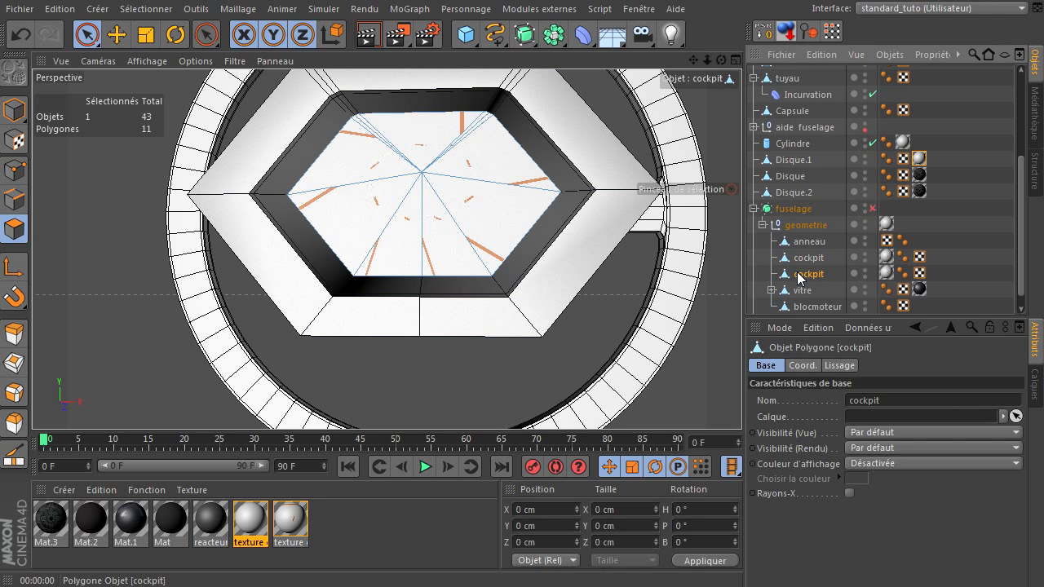
left_click(865, 271)
left_click(865, 271)
key("ctrl+a")
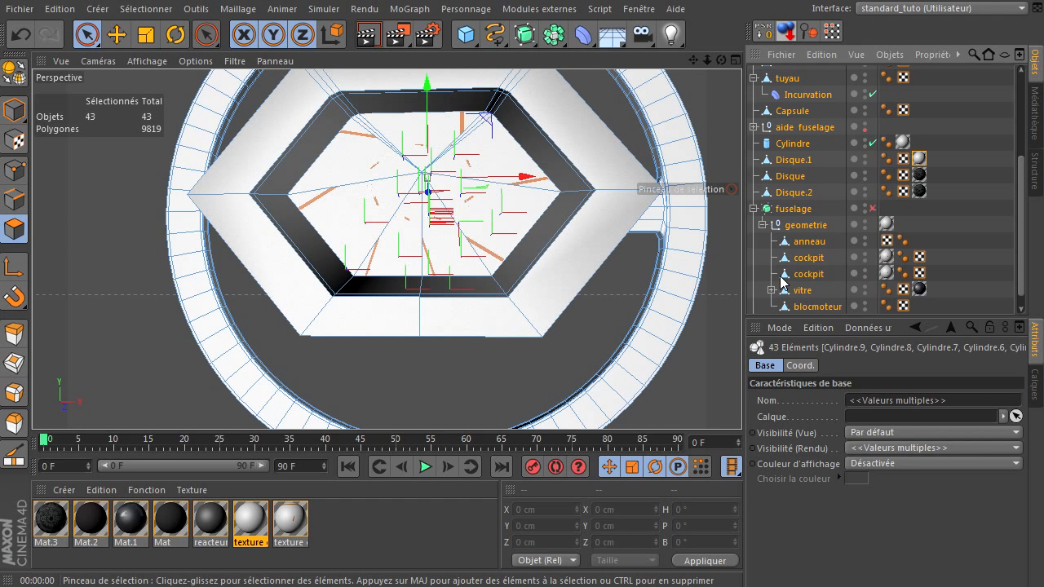
left_click(810, 275)
left_click(390, 168)
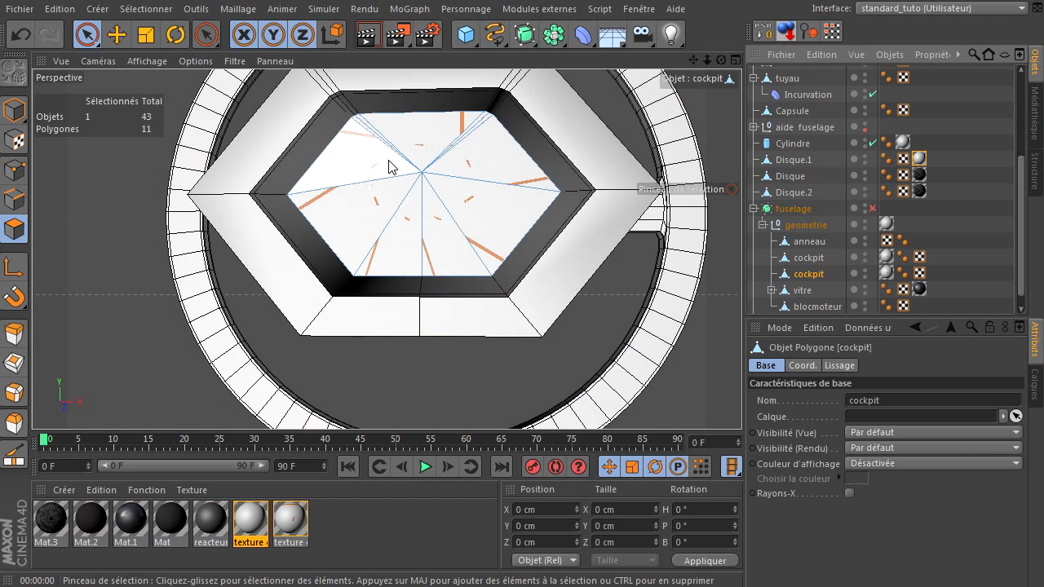
key("ctrl+a")
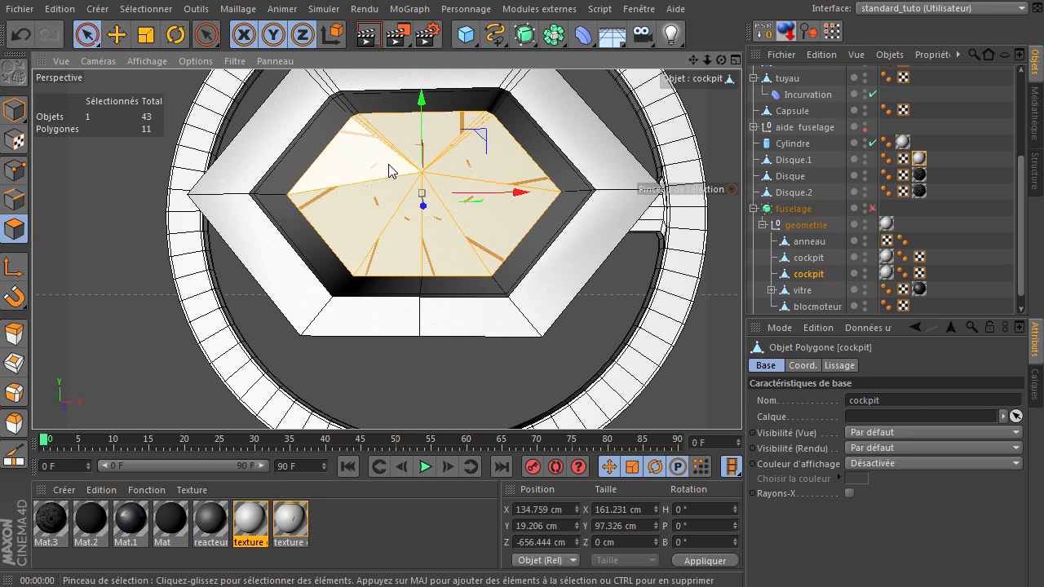
Inner-extrude the cap polygons twice, the second time by about 8.5 cm, and delete the central polygons
key("i")
left_click_drag(479, 168, 743, 412)
left_click_drag(492, 162, 744, 412)
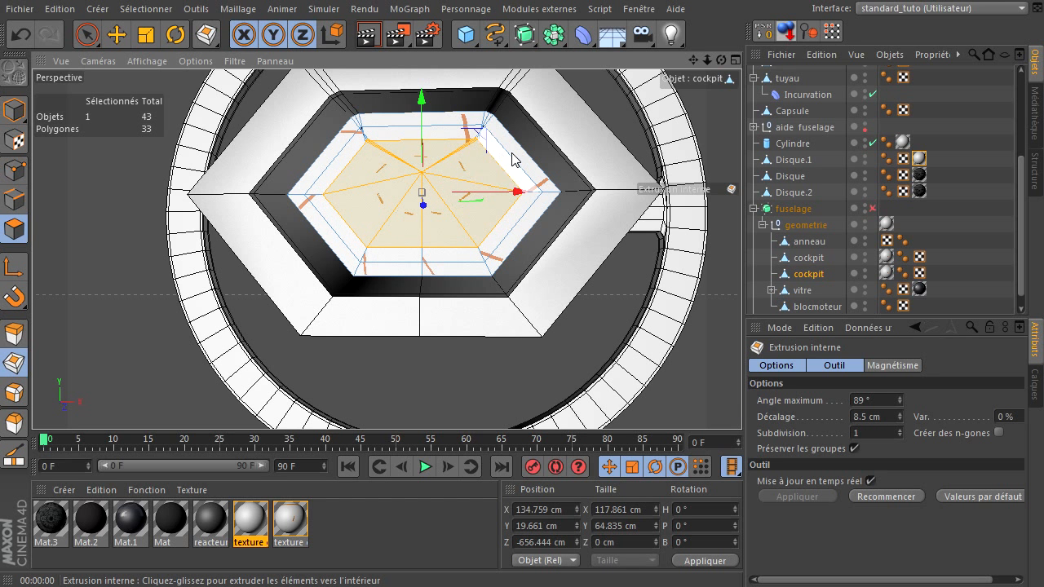
key("Delete")
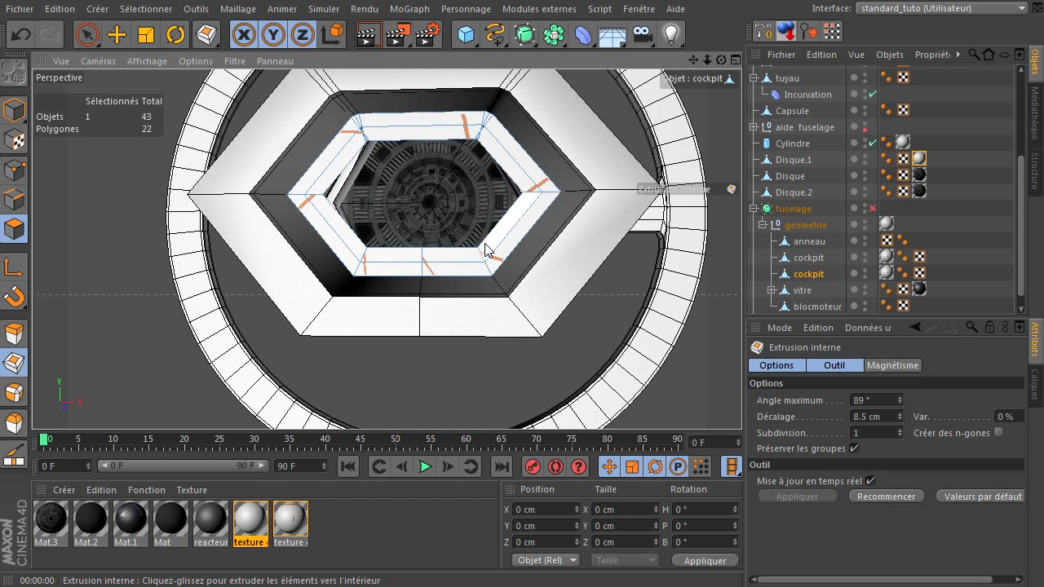
Select the inner ring of cap polygons with a loop selection and delete it, keeping only the outer ring
scroll(467, 233, "up", 5)
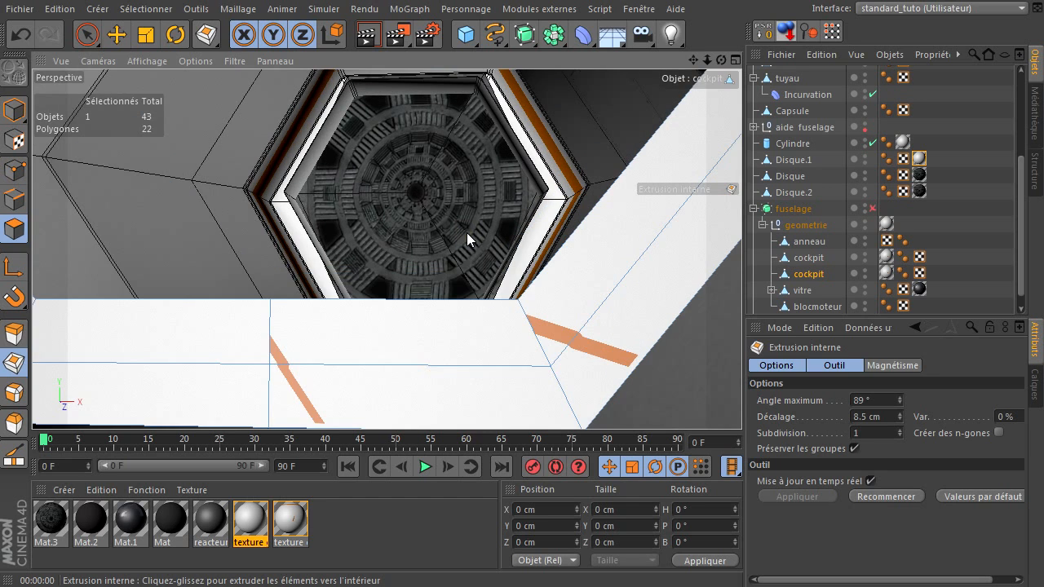
left_click_drag(693, 60, 741, 404)
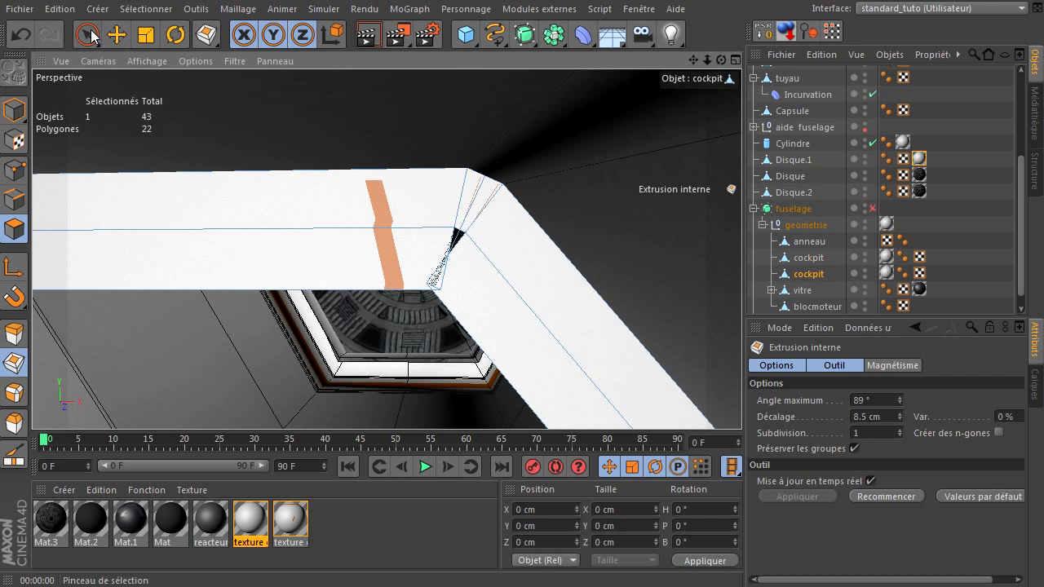
left_click_drag(707, 62, 741, 403)
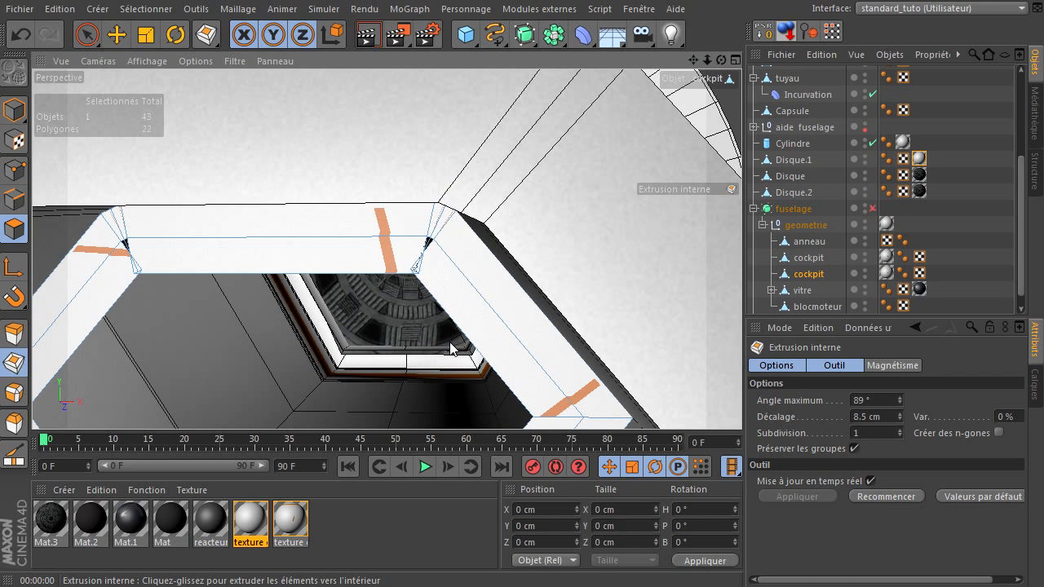
key("u")
key("l")
left_click(422, 268)
key("Delete")
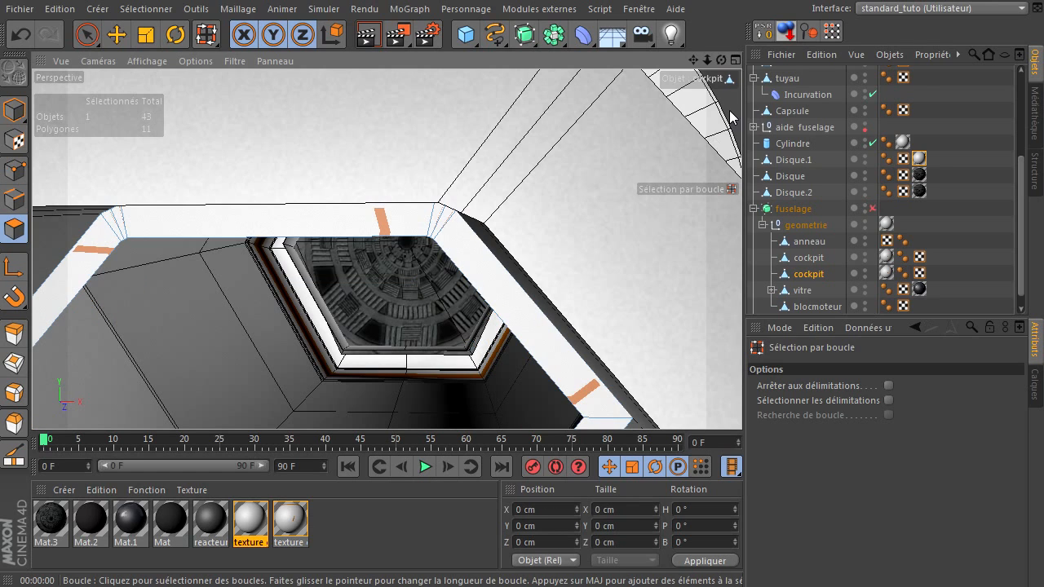
Fill the opening inside the cap's remaining ring with the Close Polygon Hole tool (Fermer le trou polygonal)
left_click_drag(693, 60, 741, 403)
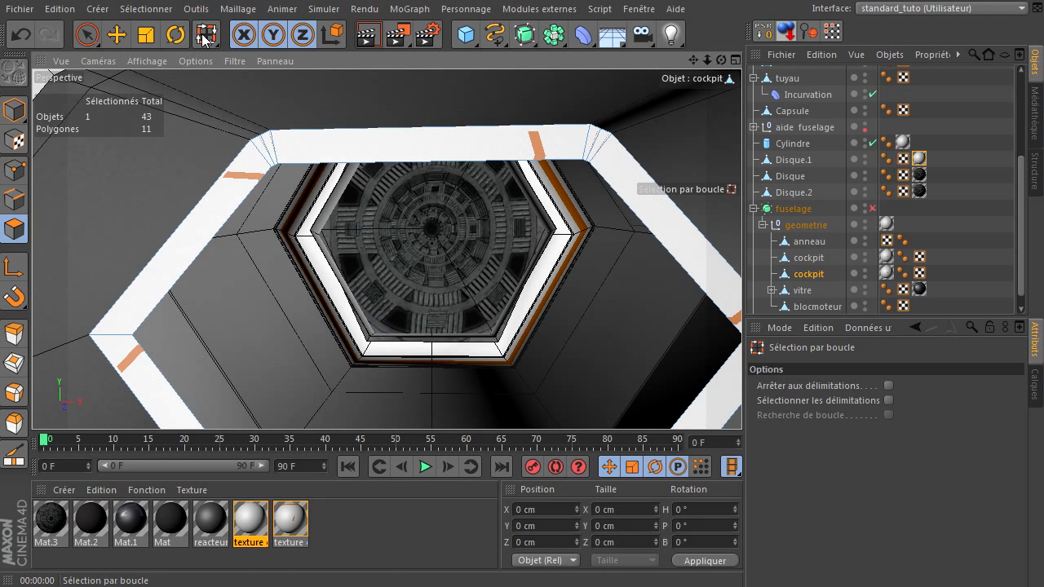
left_click(239, 9)
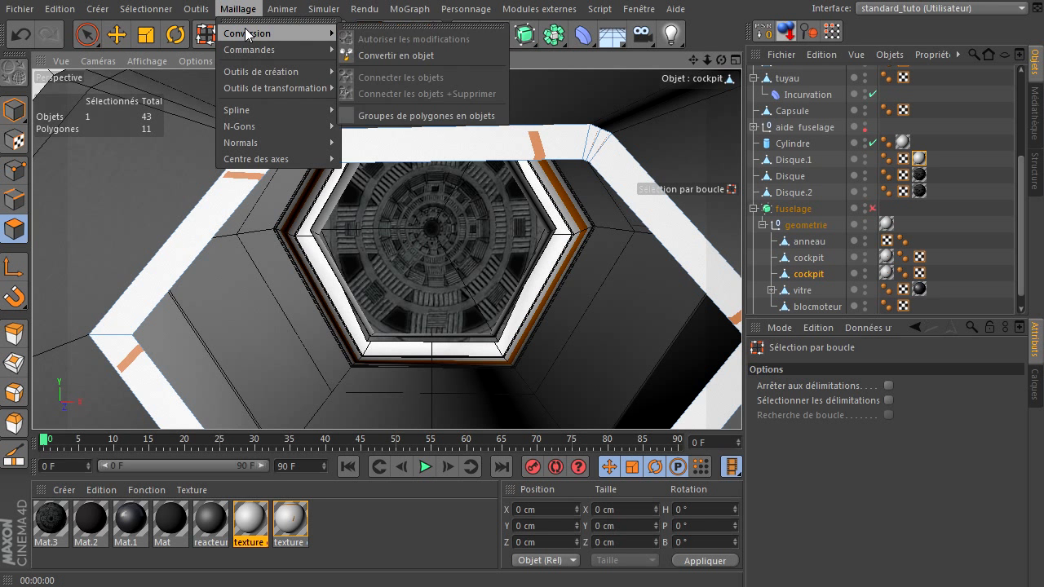
mouse_move(267, 74)
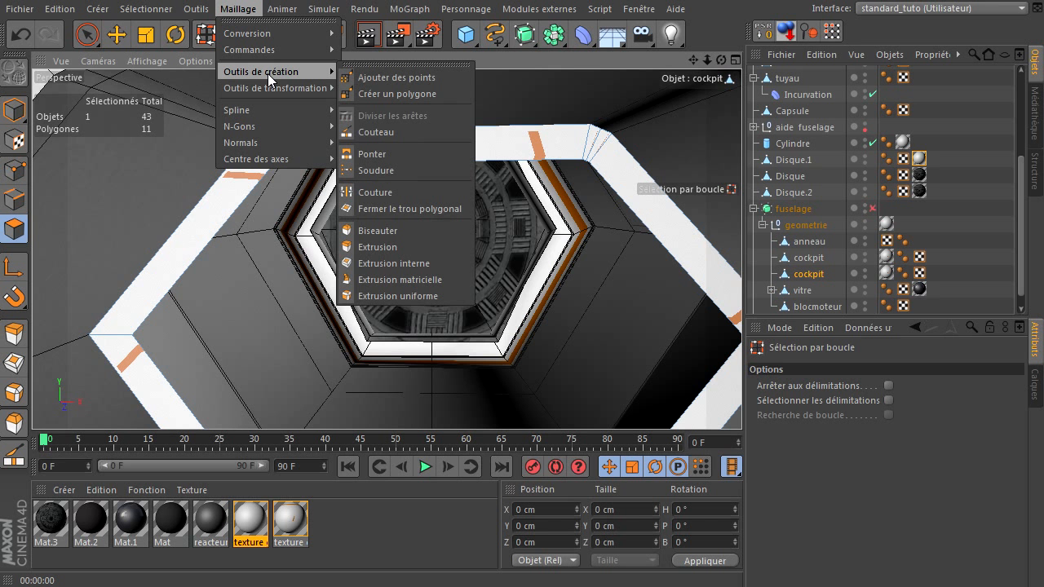
left_click(380, 208)
left_click(314, 167)
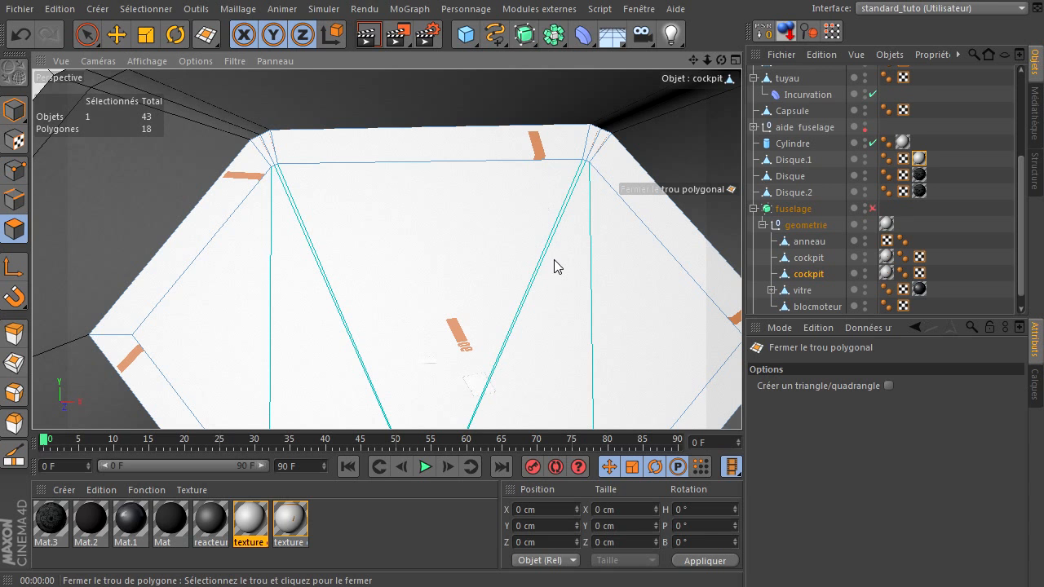
Activate the Knife tool (Couteau) and set its mode to Ligne for cutting the cap's filled centre
left_click_drag(693, 61, 741, 412)
scroll(643, 143, "down", 5)
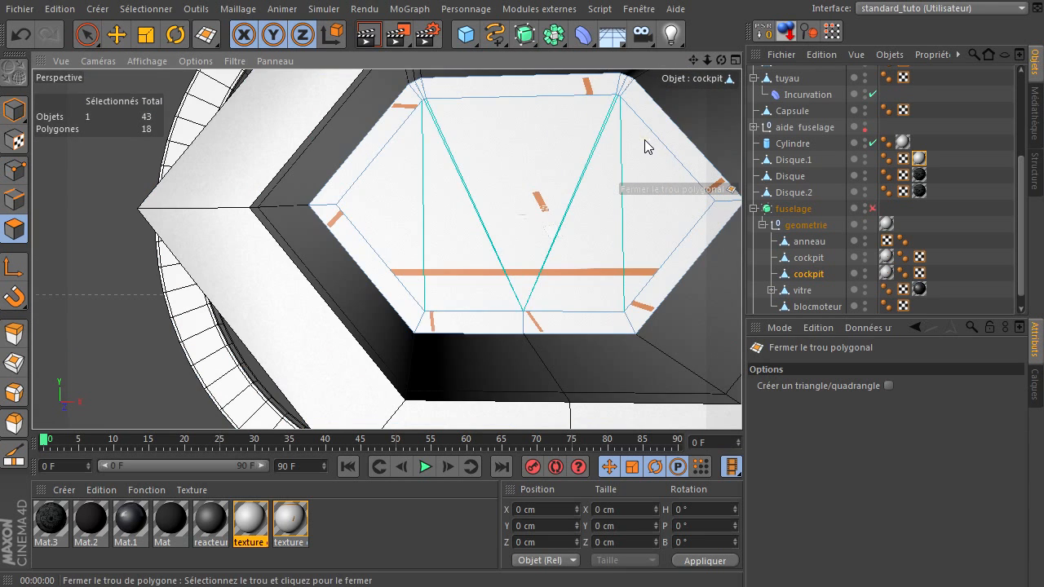
key("k")
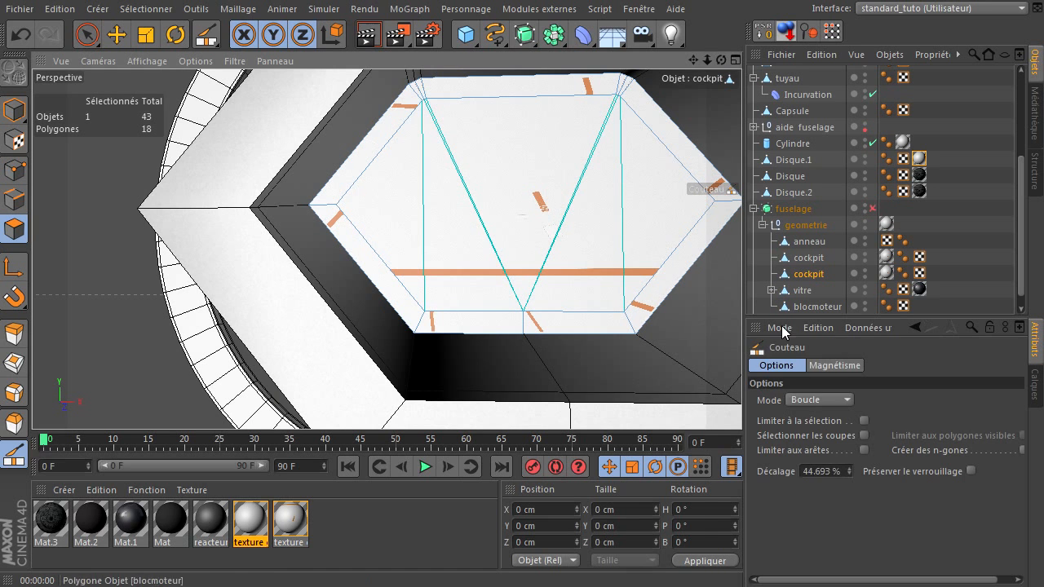
left_click(819, 400)
left_click(808, 422)
left_click_drag(694, 60, 741, 404)
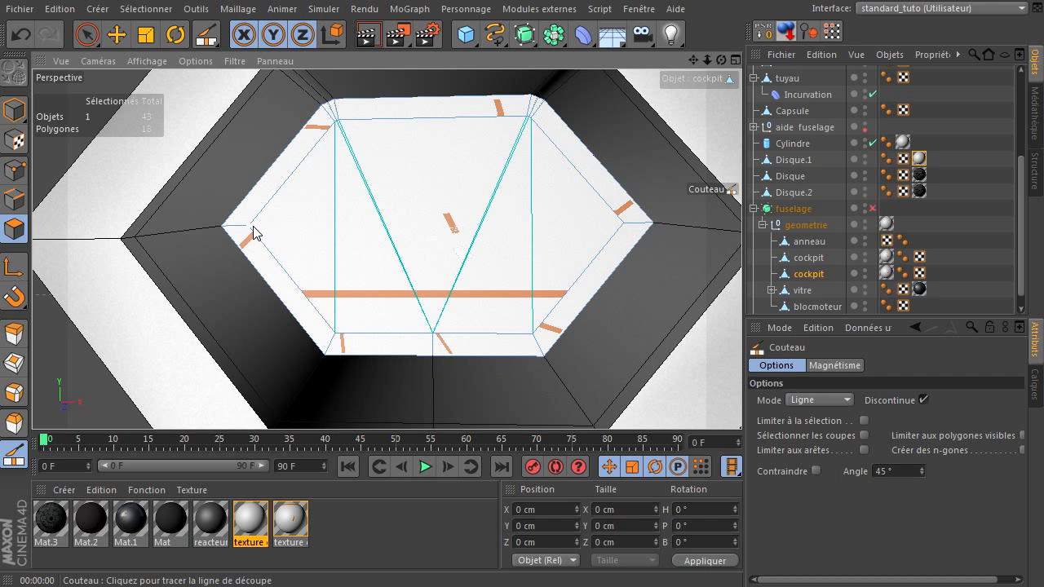
Try a horizontal knife cut across the cap's filled centre between its two side corners, and undo it
left_click_drag(253, 232, 623, 230)
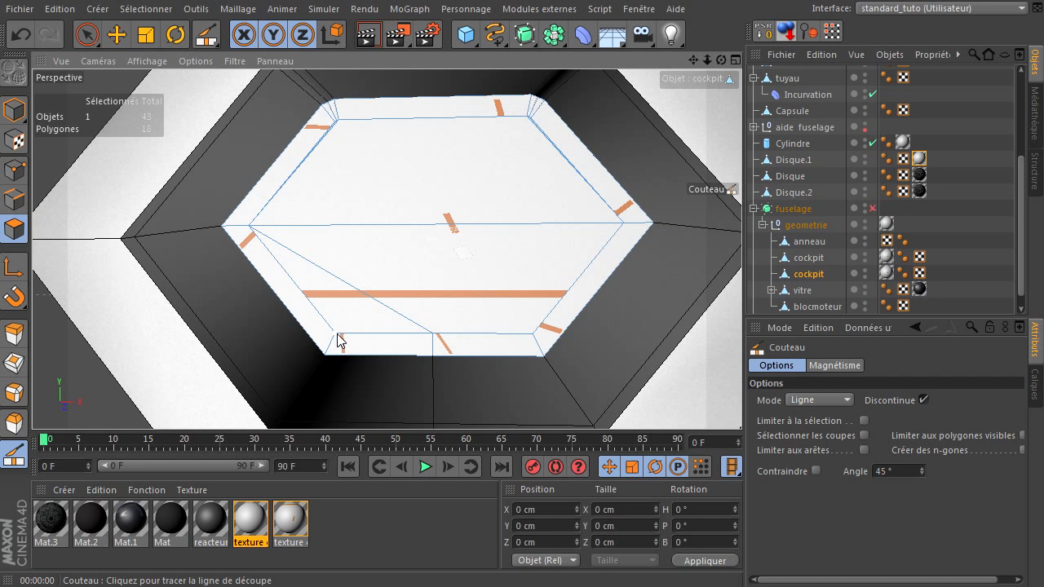
key("ctrl+z")
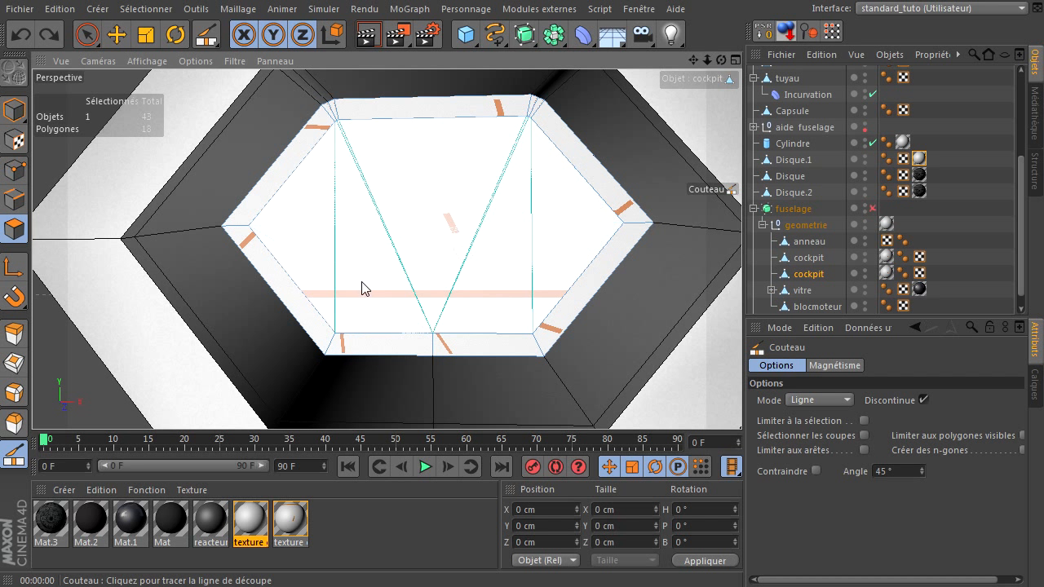
Show the model in the Front view and hide every object except the separate cap
scroll(346, 161, "up", 5)
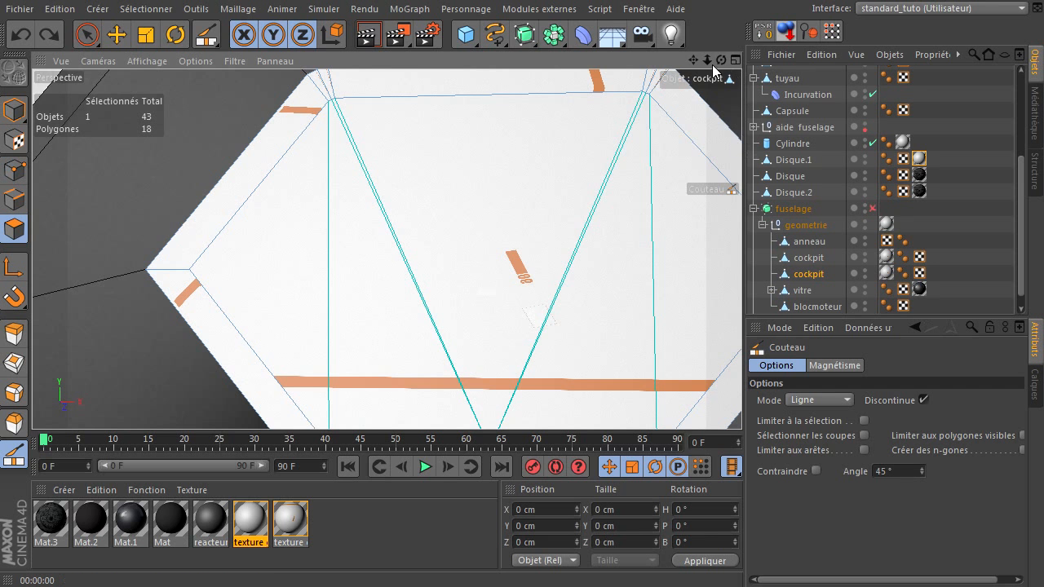
left_click_drag(692, 62, 652, 37)
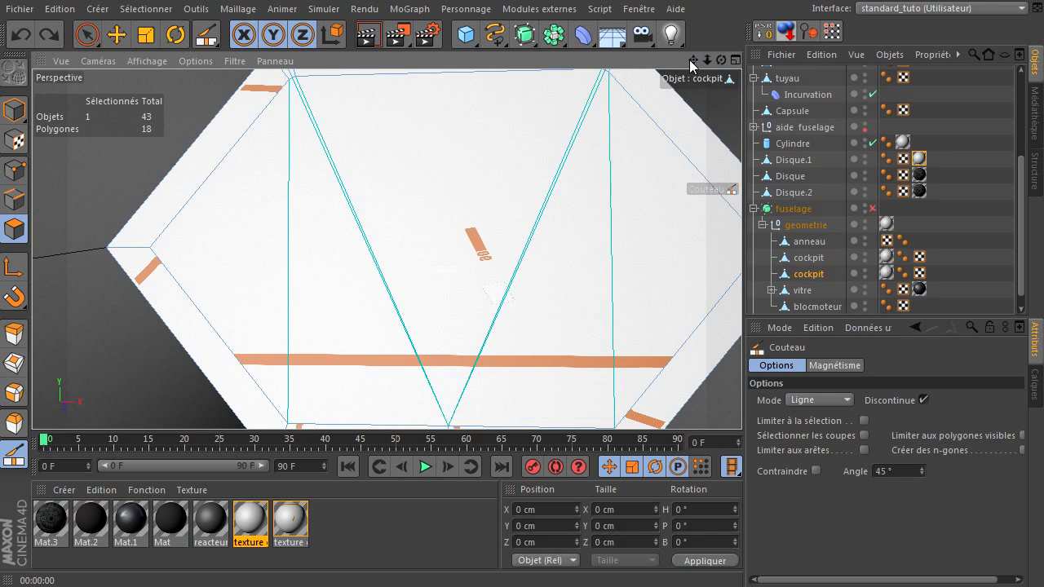
middle_click(595, 199)
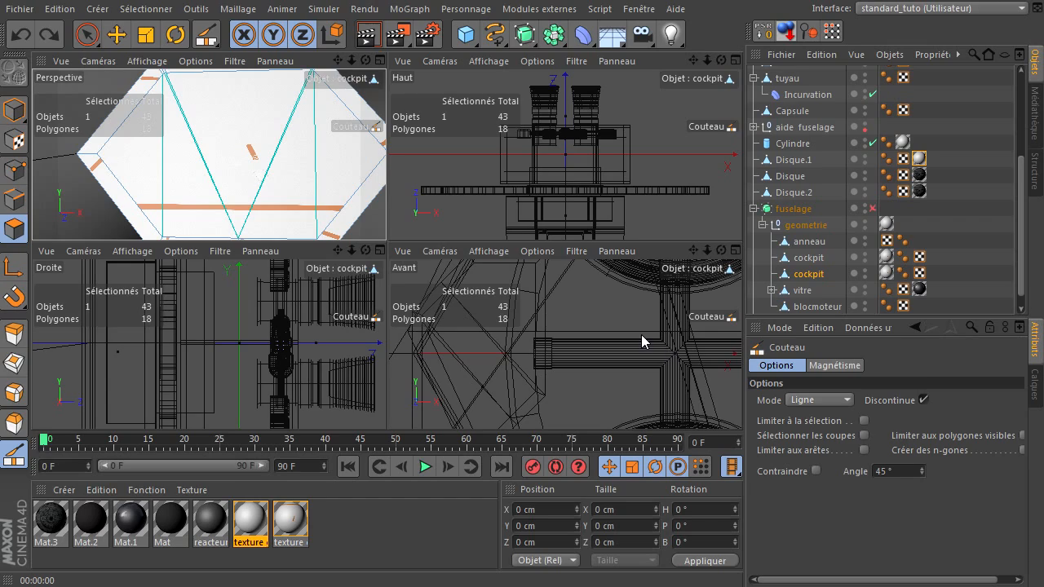
middle_click(641, 334)
left_click_drag(707, 62, 707, 98)
scroll(827, 148, "up", 3)
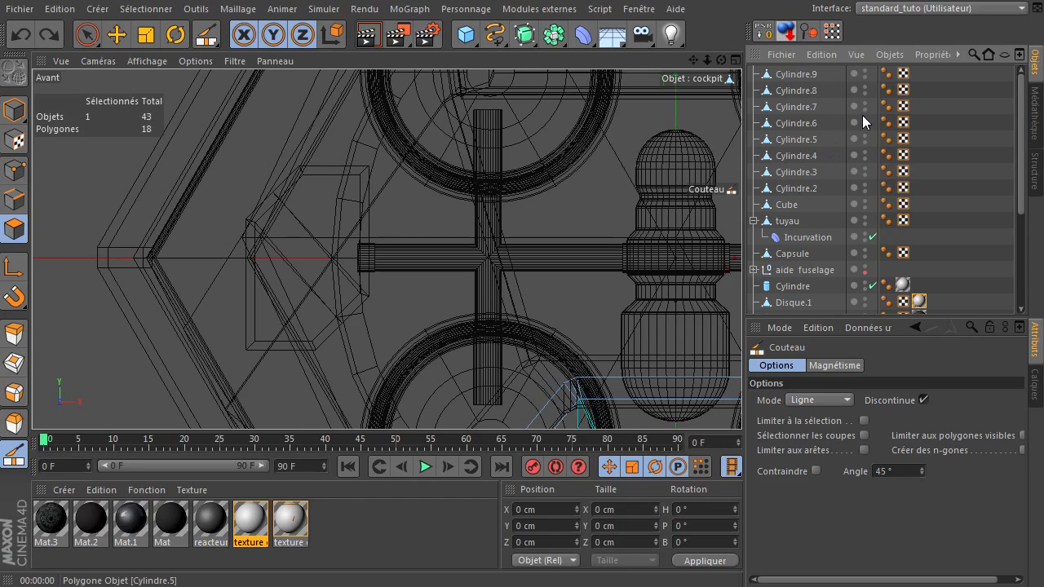
scroll(875, 243, "down", 5)
left_click(871, 192)
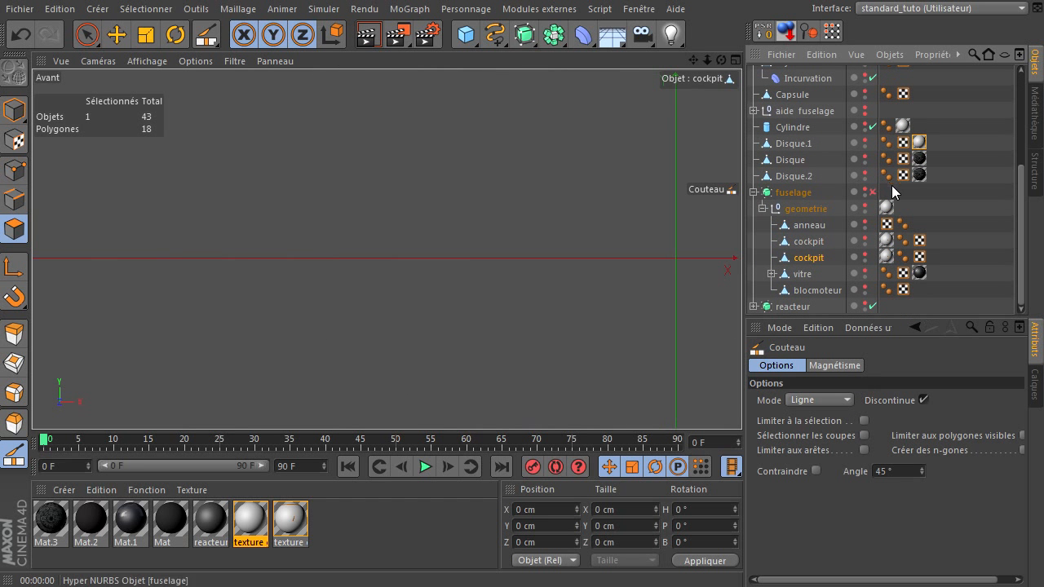
left_click(864, 254, "alt")
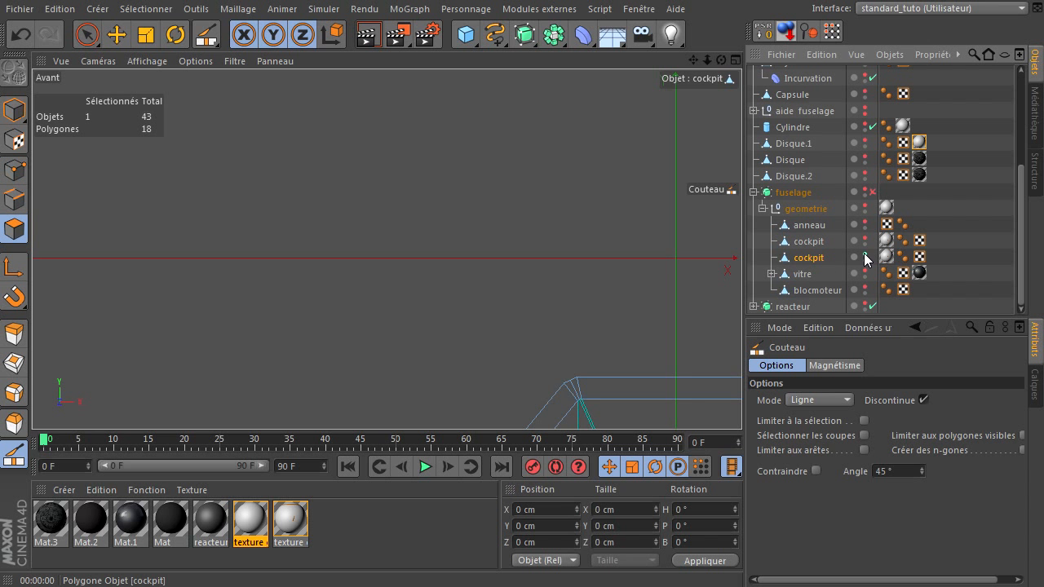
mouse_move(693, 60)
left_mouse_down()
mouse_move(741, 404)
mouse_move(693, 60)
left_mouse_up()
scroll(550, 219, "up", 2)
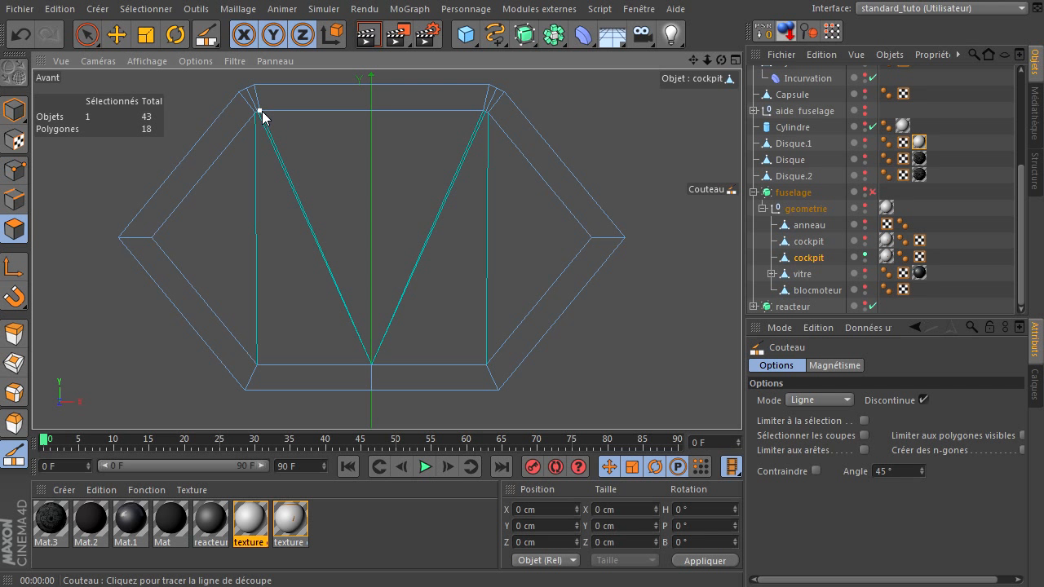
Try knife cuts on the cap's filled centre, including one from its upper-left corner to the midpoint of its lower edge
left_click_drag(260, 111, 371, 366)
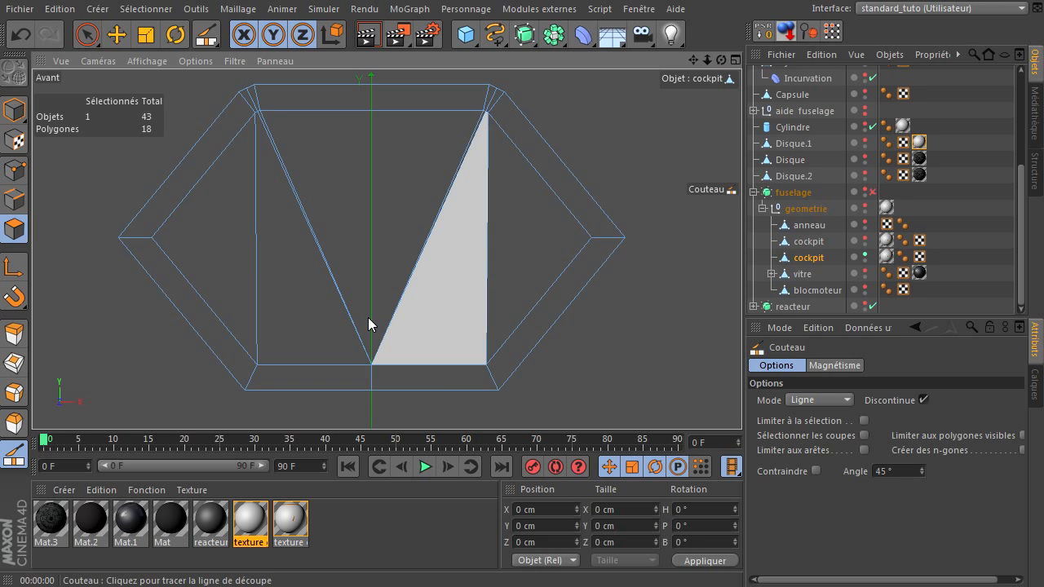
left_click(87, 35)
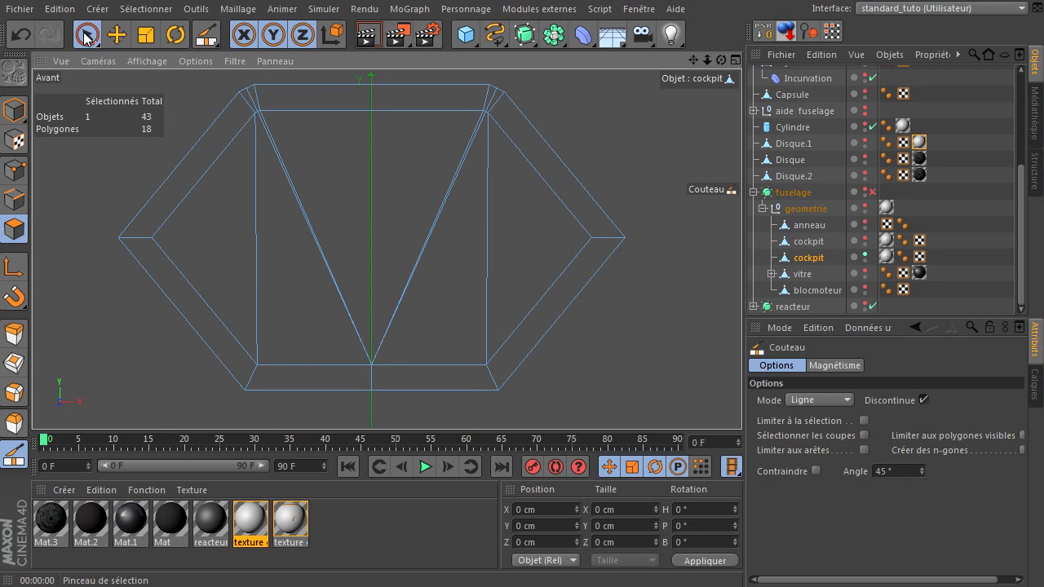
scroll(470, 295, "down", 3)
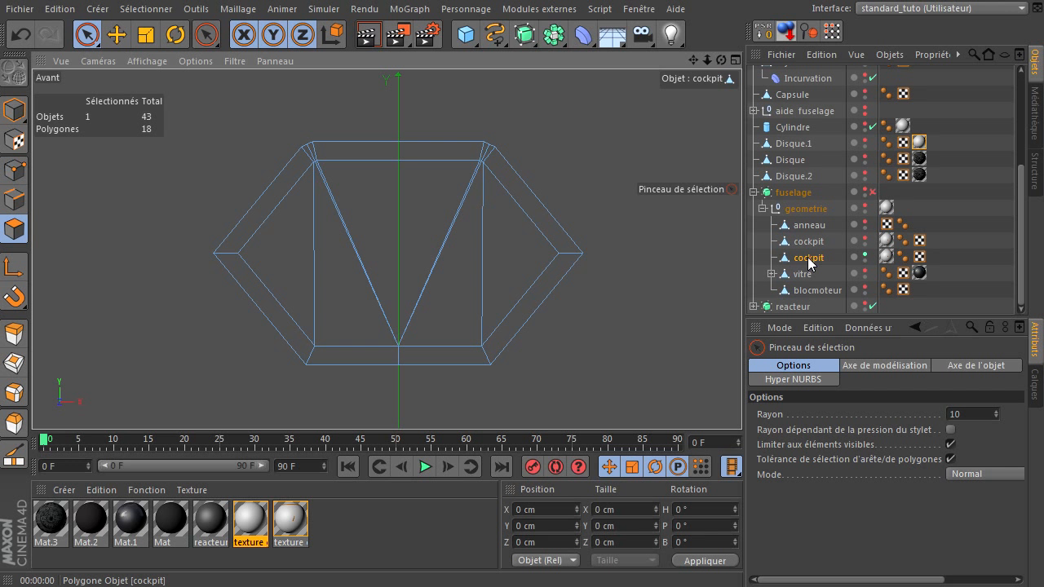
Check the cap with the fuselage smoothing on and off, and undo the knife cuts on its centre
left_click(871, 191)
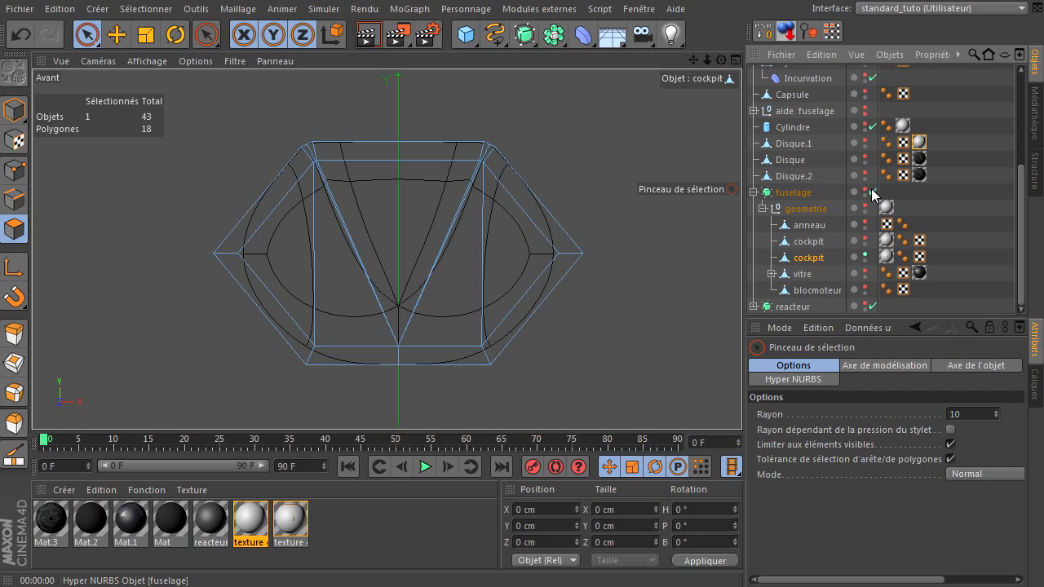
left_click(871, 190)
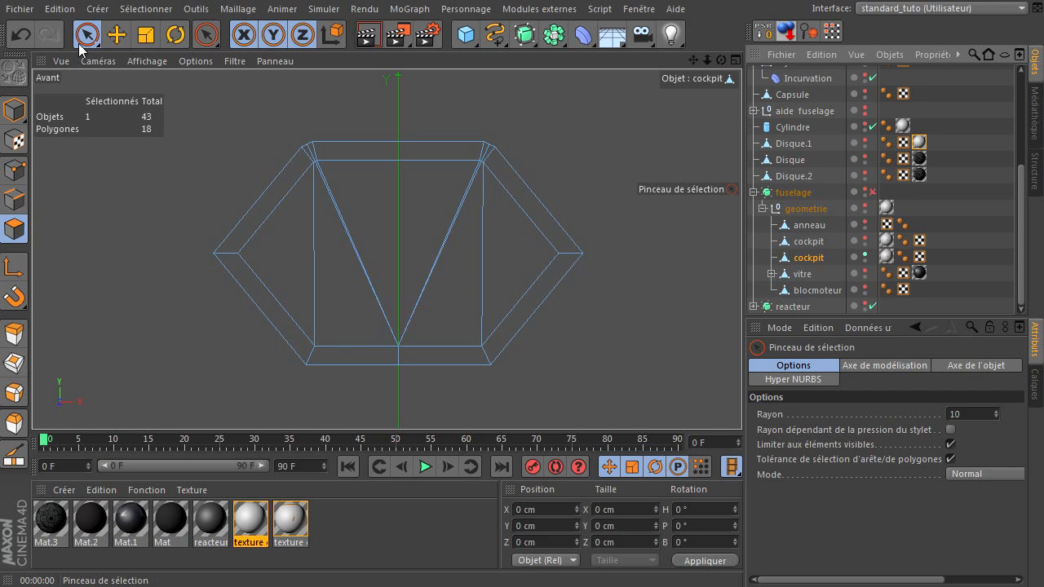
left_click(22, 35)
left_click(22, 35)
Cut the cap's filled centre with the Knife from its upper-left inner corner to its lower-left inner corner
scroll(398, 289, "up", 4)
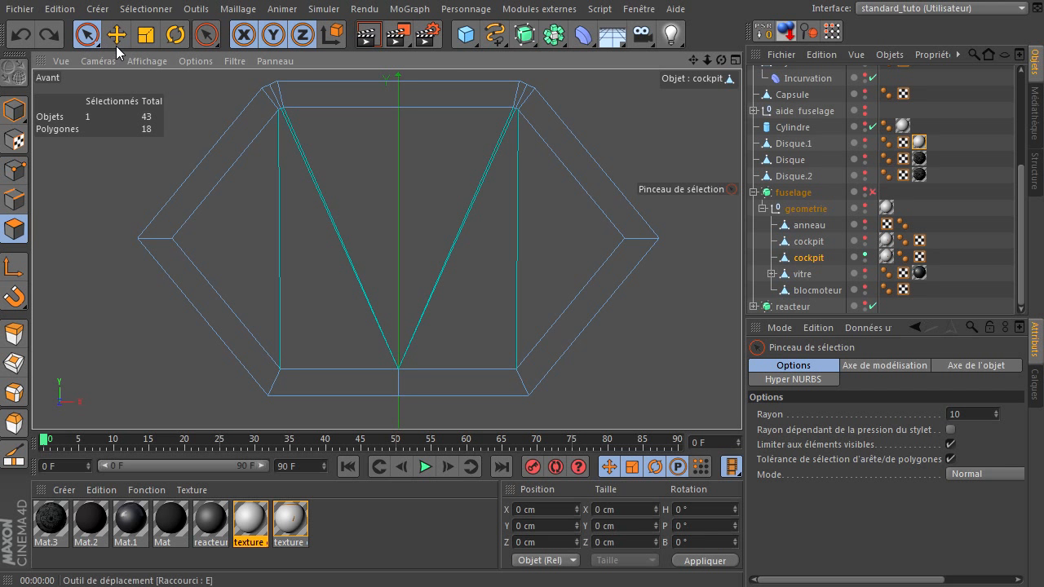
key("k")
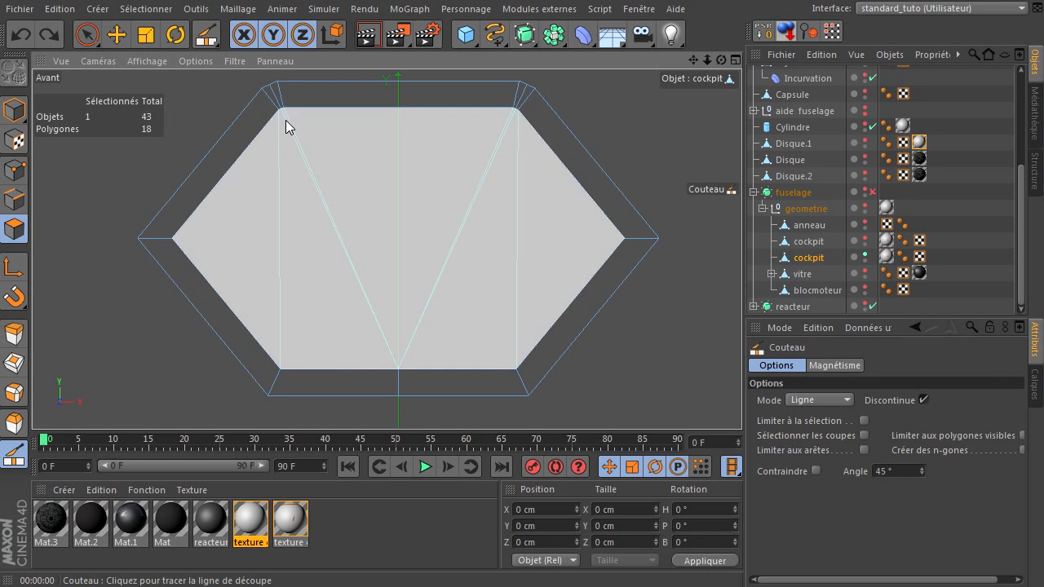
left_click_drag(283, 110, 293, 293)
scroll(388, 363, "up", 1)
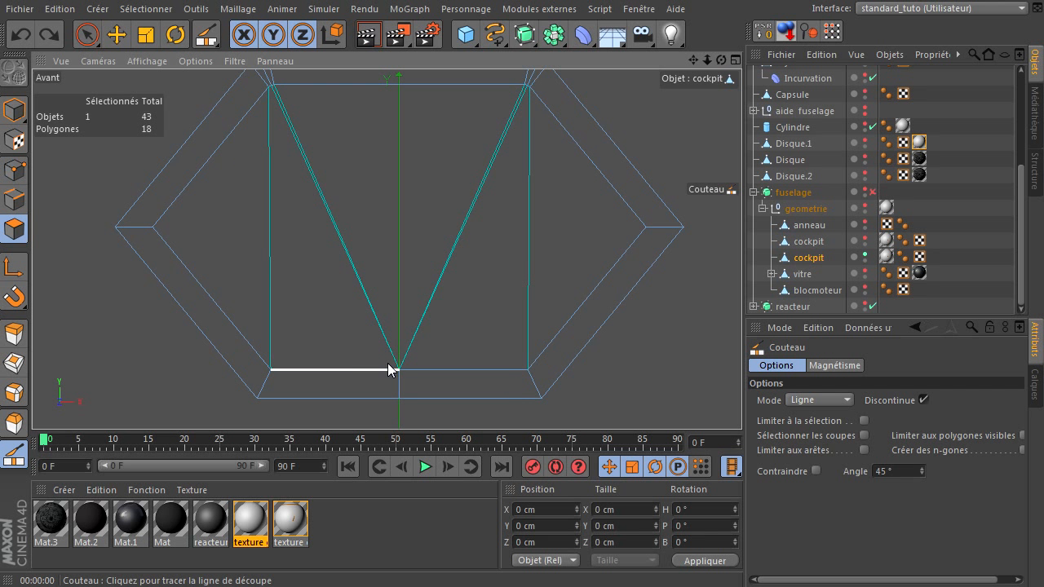
left_click(275, 91)
left_click_drag(275, 96, 271, 364)
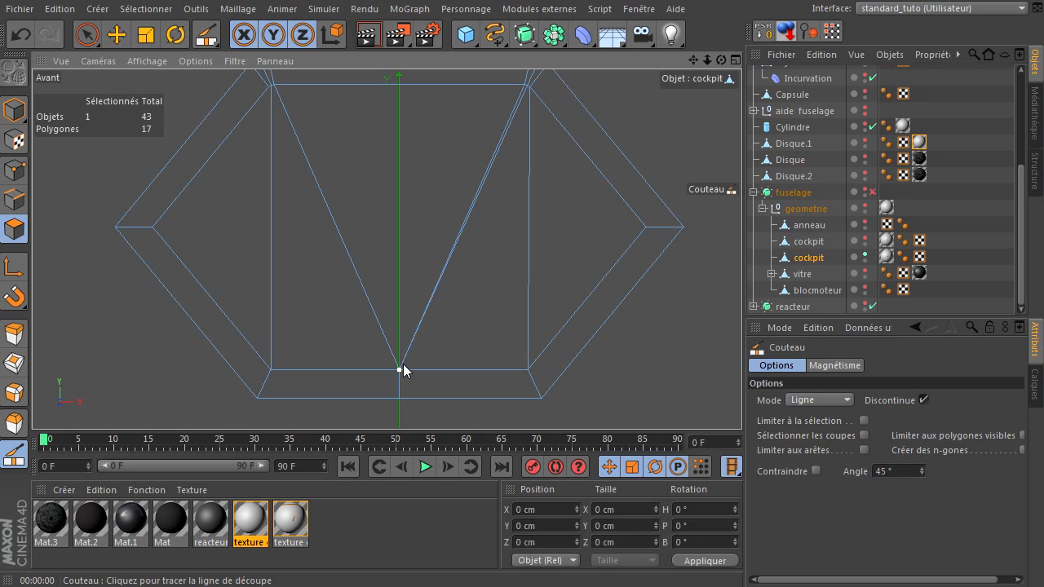
Knife-cut the cap's centre from its lower-edge midpoint to the upper-left inner corner, and from its upper-right to its lower-right inner corner
mouse_move(400, 369)
left_mouse_down()
mouse_move(310, 104)
mouse_move(276, 85)
left_mouse_up()
scroll(520, 115, "up", 1)
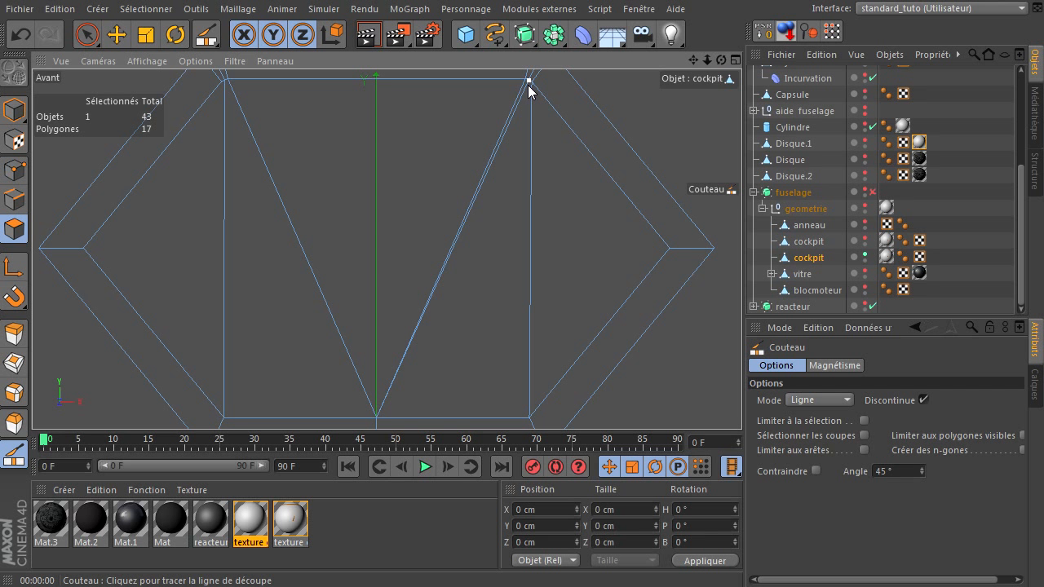
mouse_move(528, 84)
left_mouse_down()
mouse_move(582, 256)
mouse_move(530, 416)
left_mouse_up()
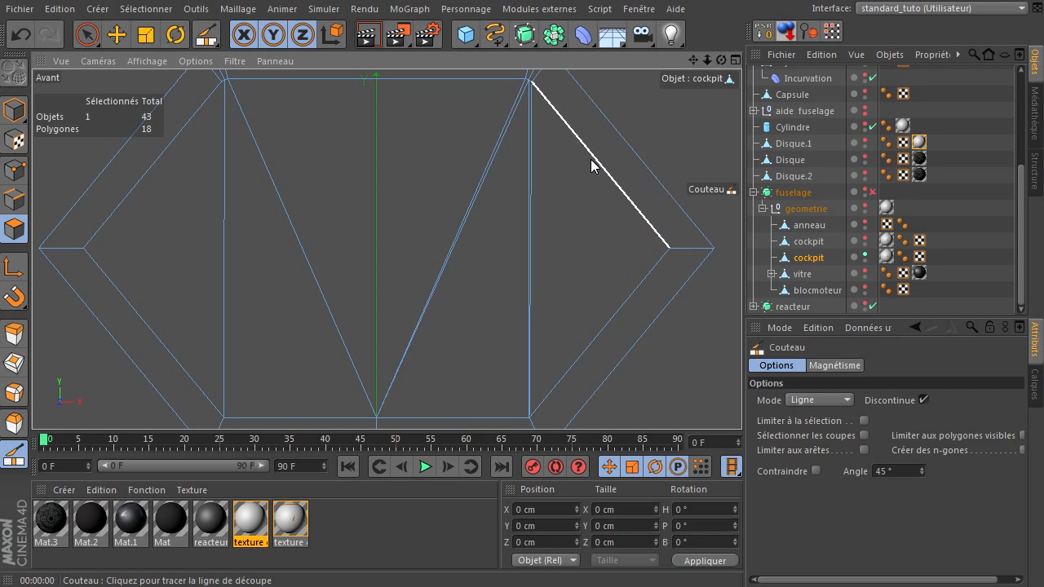
Dissolve the duplicate near-vertical edge along the right side of the cap's centre
left_click_drag(696, 61, 645, 154)
scroll(621, 152, "up", 1)
scroll(622, 151, "up", 3)
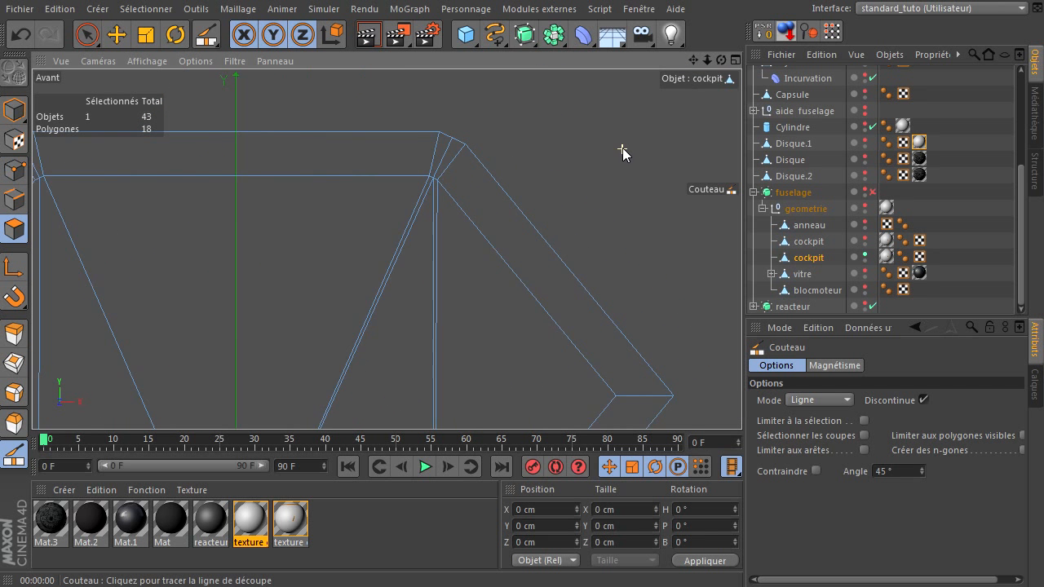
left_click(87, 34)
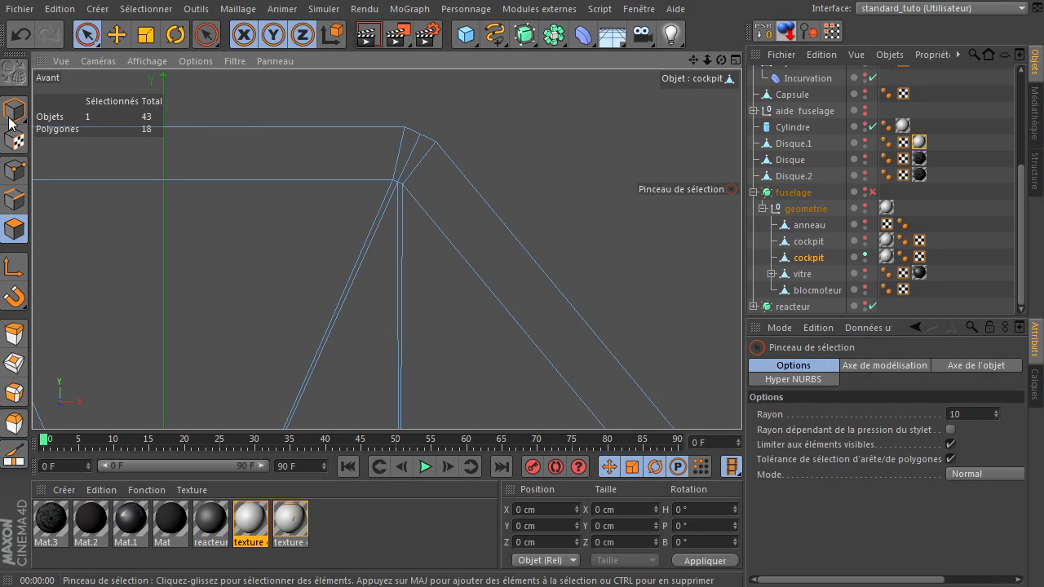
left_click(14, 199)
left_click(408, 294)
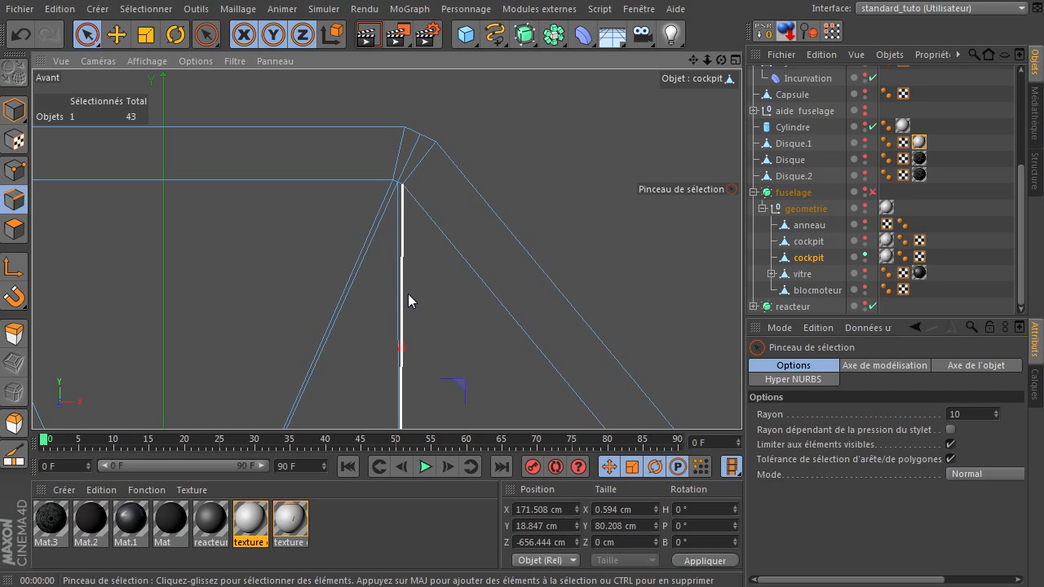
right_click(457, 310)
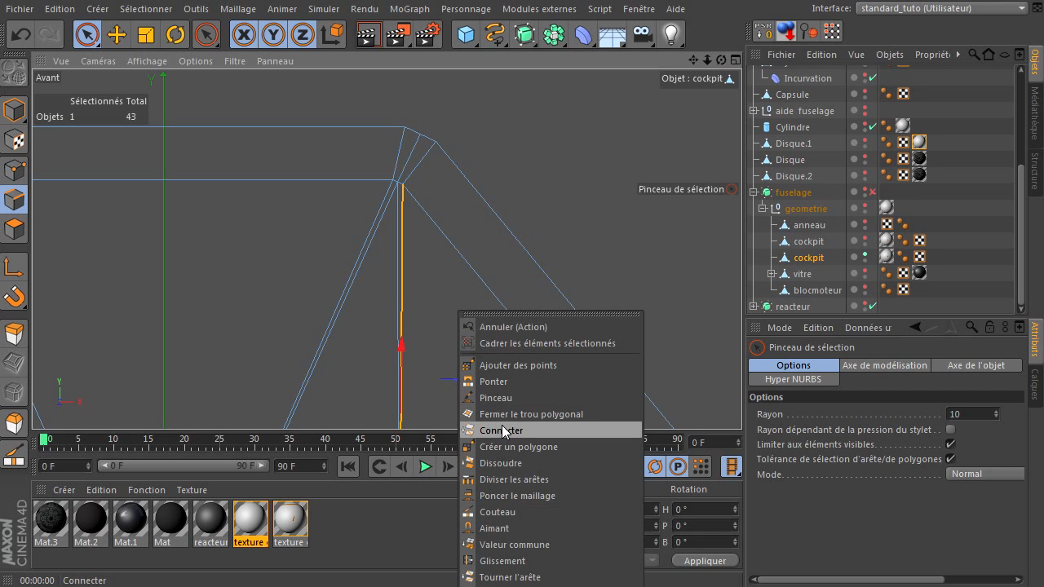
left_click(507, 461)
Dissolve the duplicate diagonal edge running from the cap's upper-right inner corner to the midpoint of its lower edge
scroll(476, 234, "down", 4)
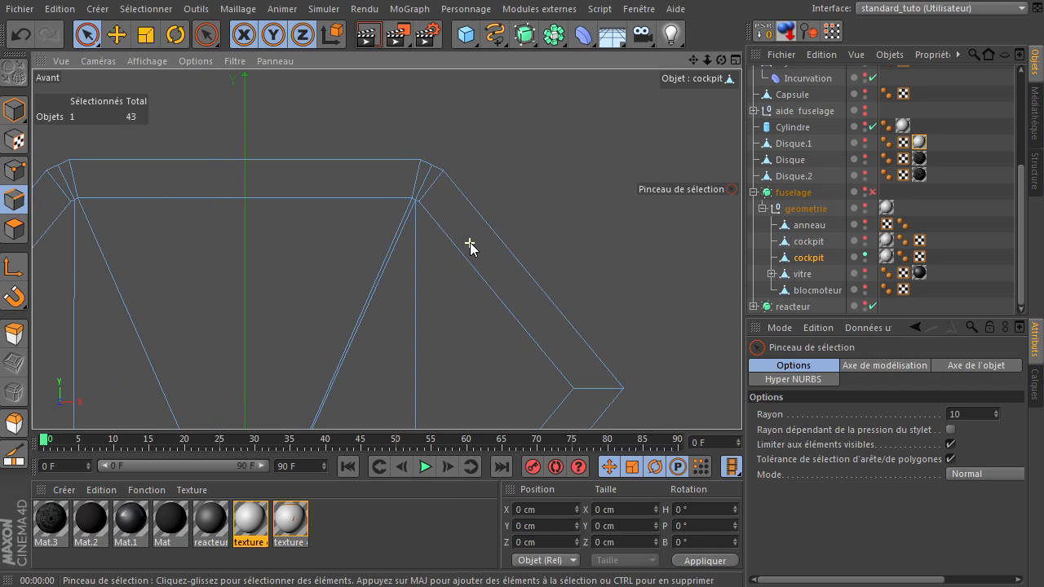
left_click_drag(692, 61, 741, 403)
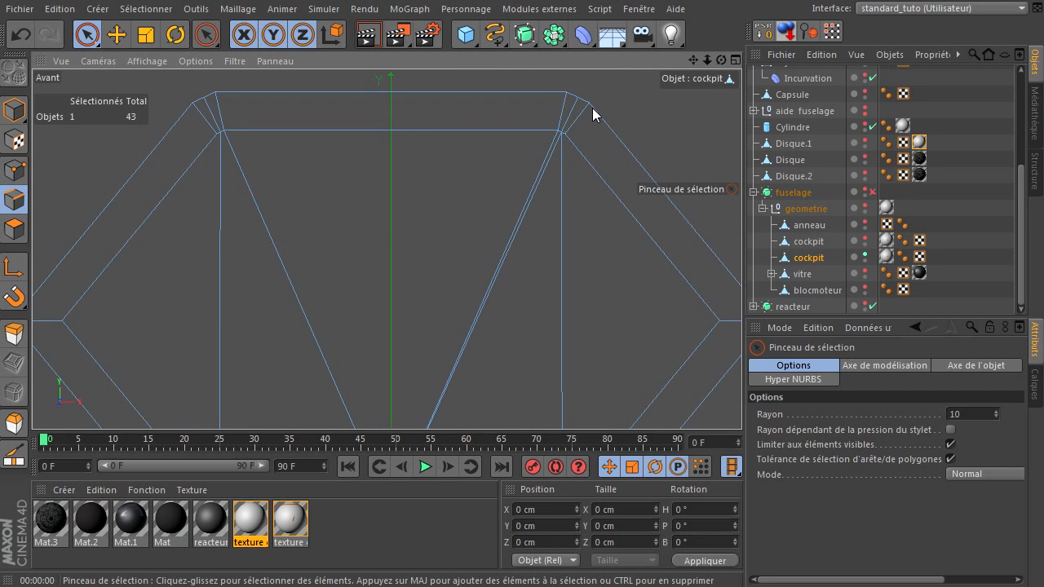
scroll(547, 167, "up", 3)
left_click(547, 166)
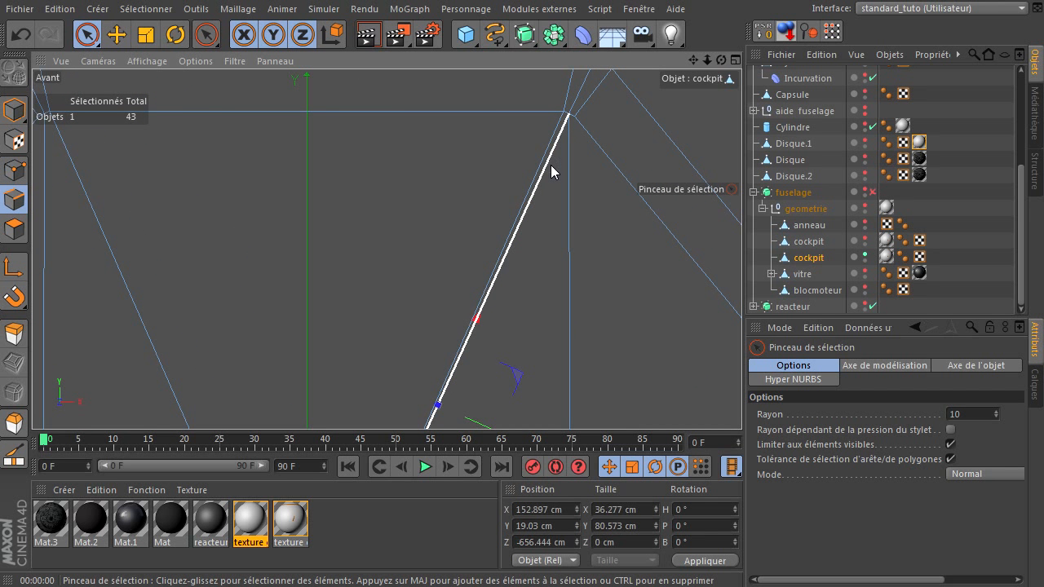
right_click(551, 165)
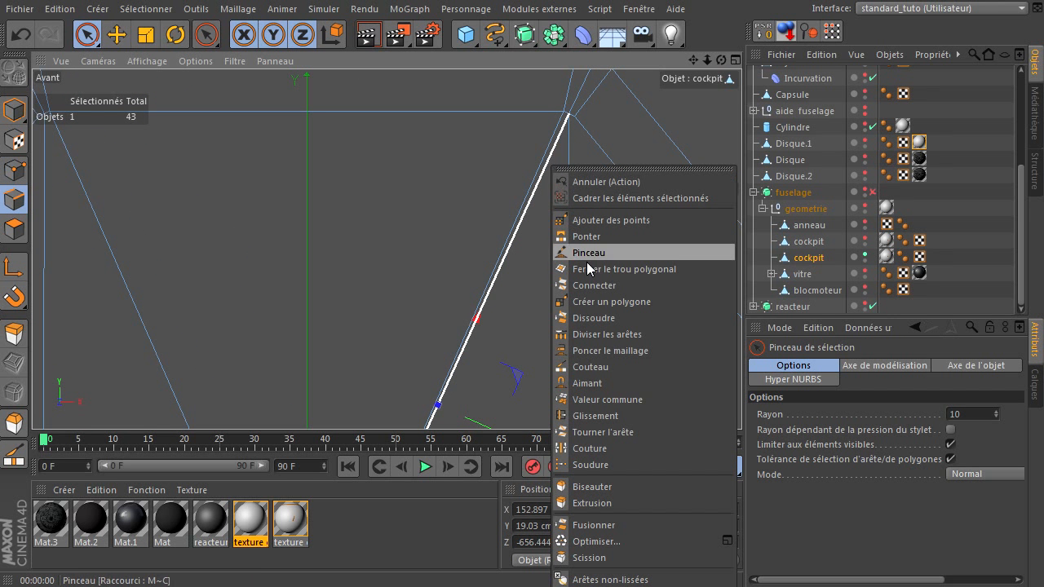
left_click(598, 317)
scroll(532, 211, "down", 2)
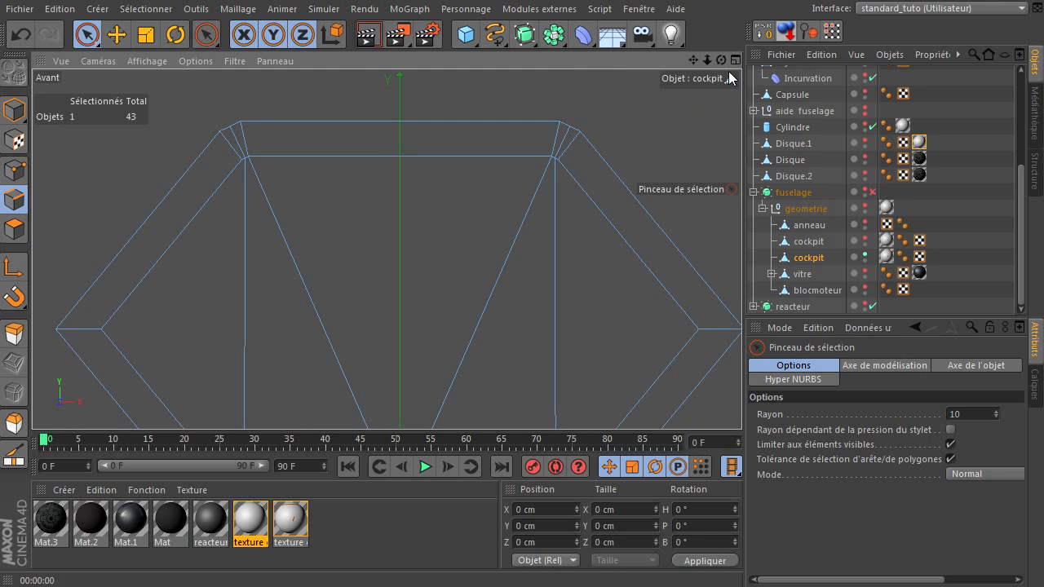
Turn the fuselage smoothing back on and make all hidden objects of the ship visible again
left_click_drag(691, 56, 435, 140)
scroll(527, 146, "up", 5)
scroll(536, 178, "down", 6)
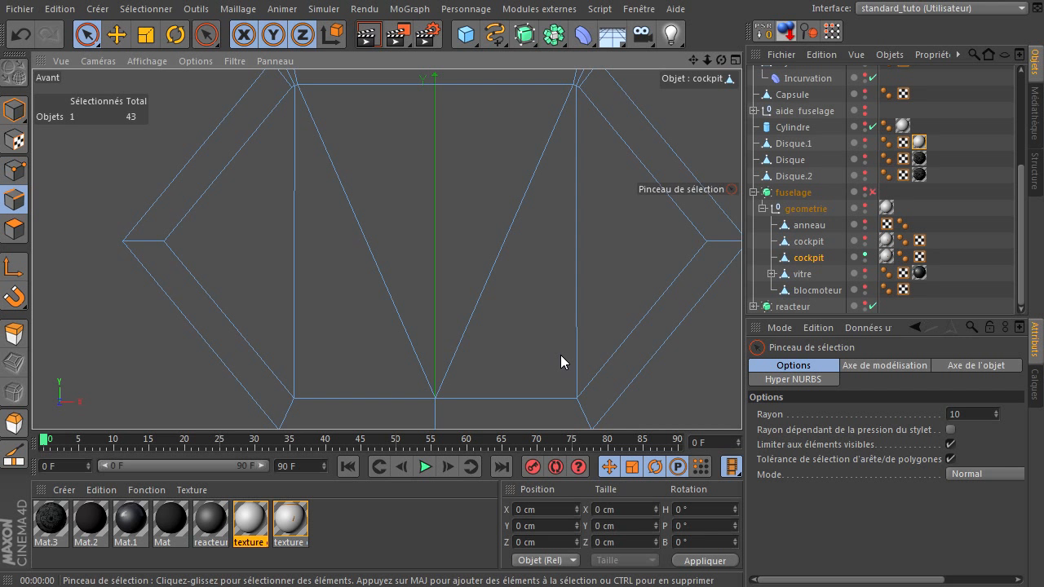
scroll(549, 285, "down", 3)
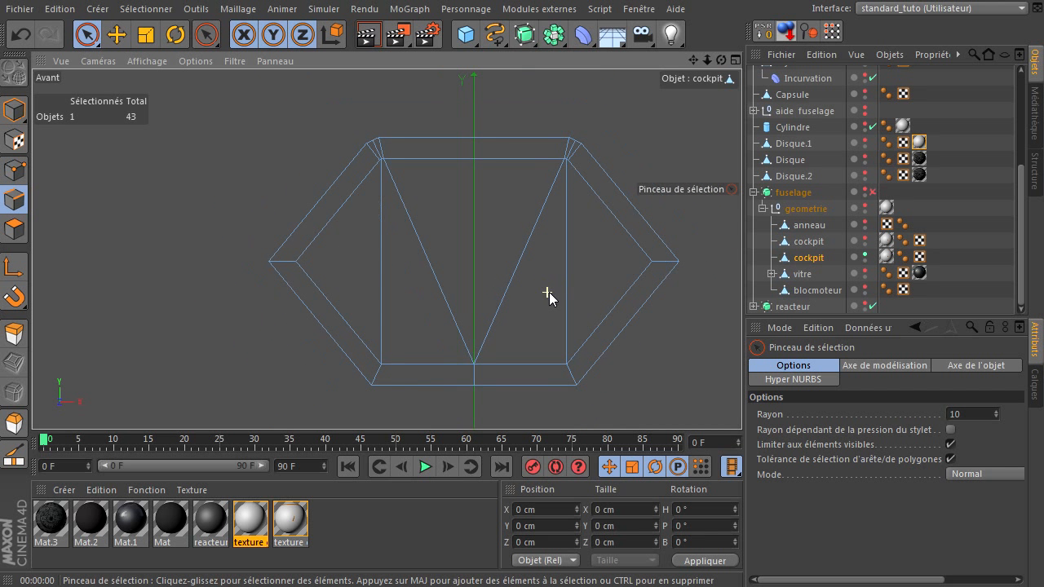
left_click(871, 193)
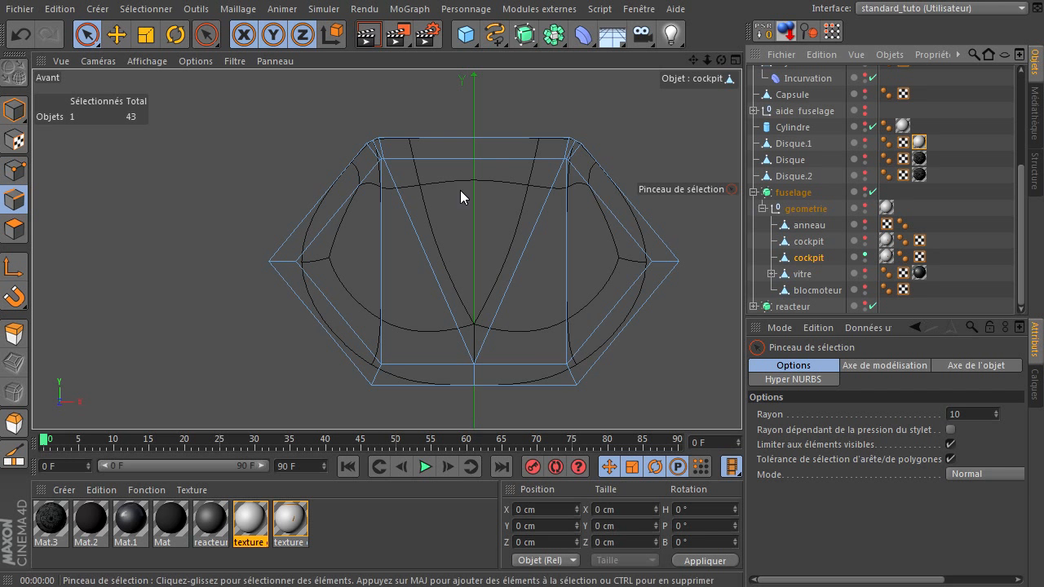
scroll(416, 268, "down", 3)
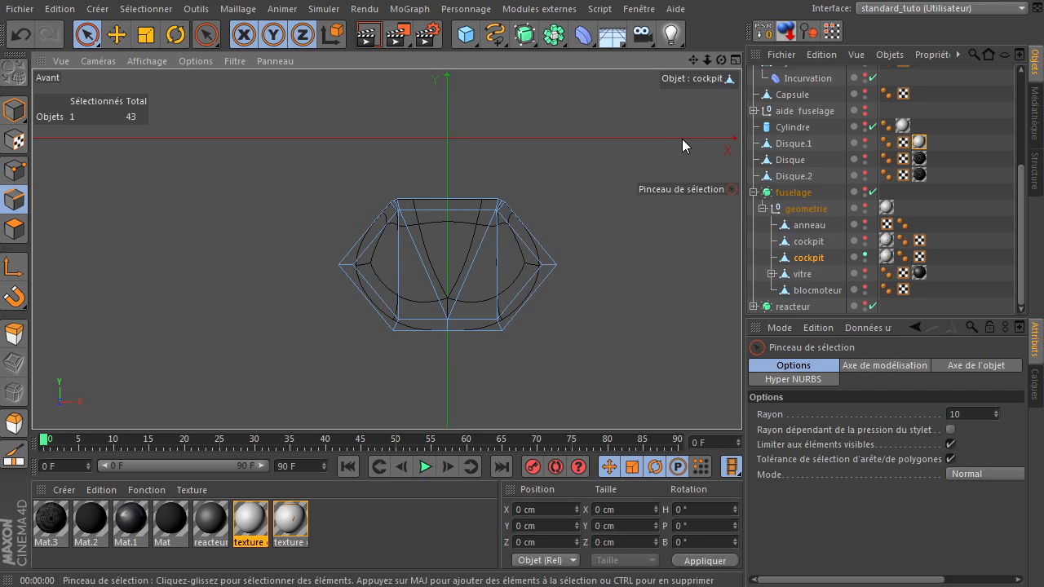
scroll(864, 163, "up", 5)
left_click_drag(866, 73, 868, 369)
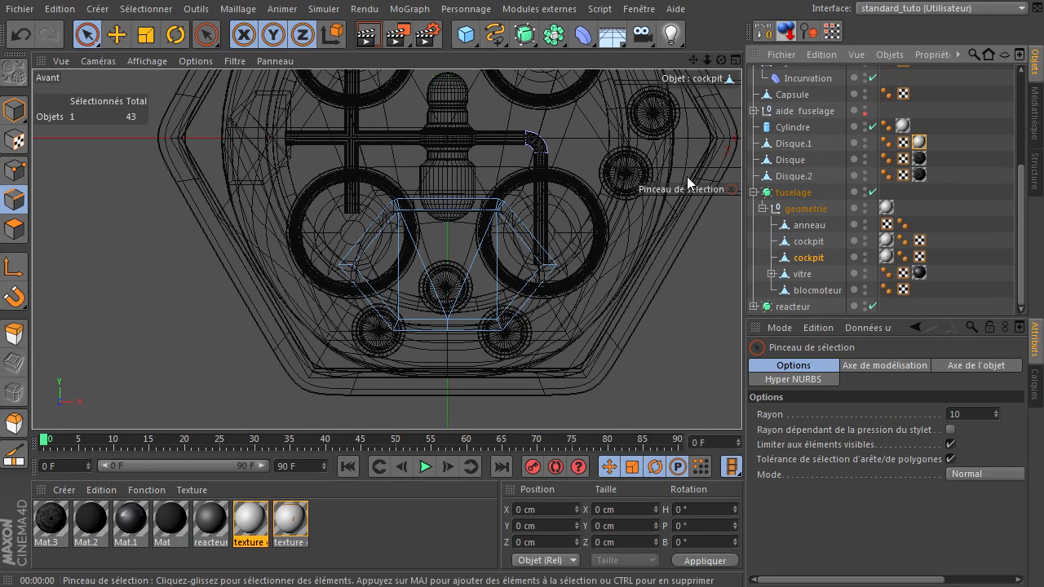
Render the ship's front in the Perspective view to check the cap inside the cockpit opening
scroll(636, 196, "down", 3)
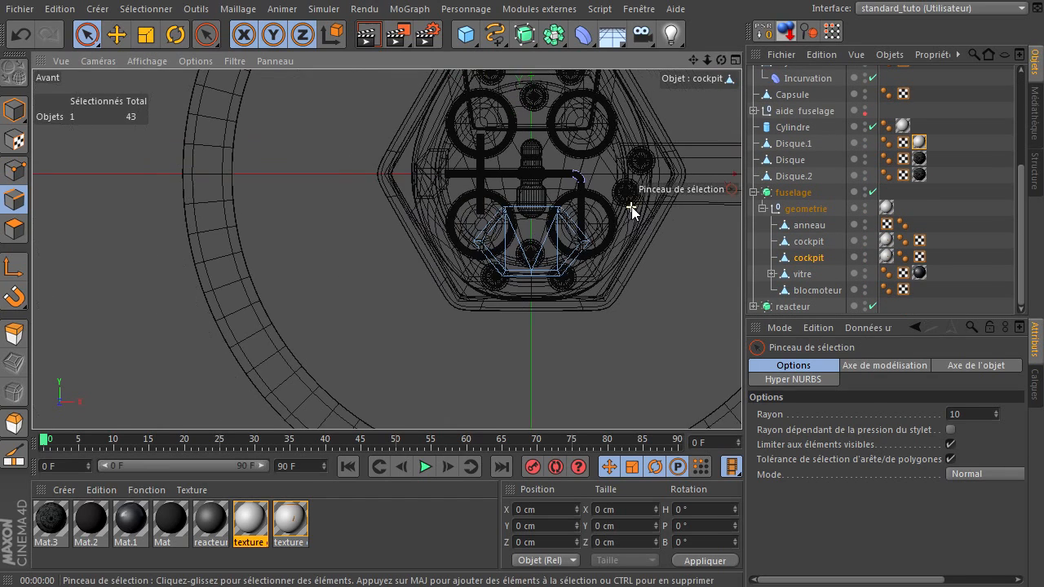
middle_click(655, 114)
middle_click(260, 145)
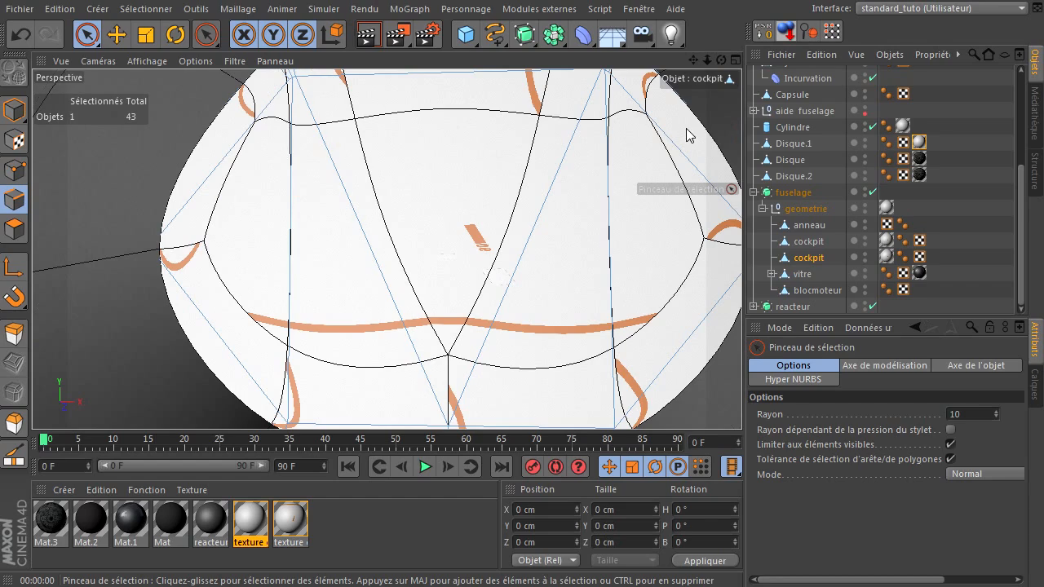
scroll(689, 134, "down", 6)
left_click_drag(741, 404, 741, 404, "alt")
left_click(364, 40)
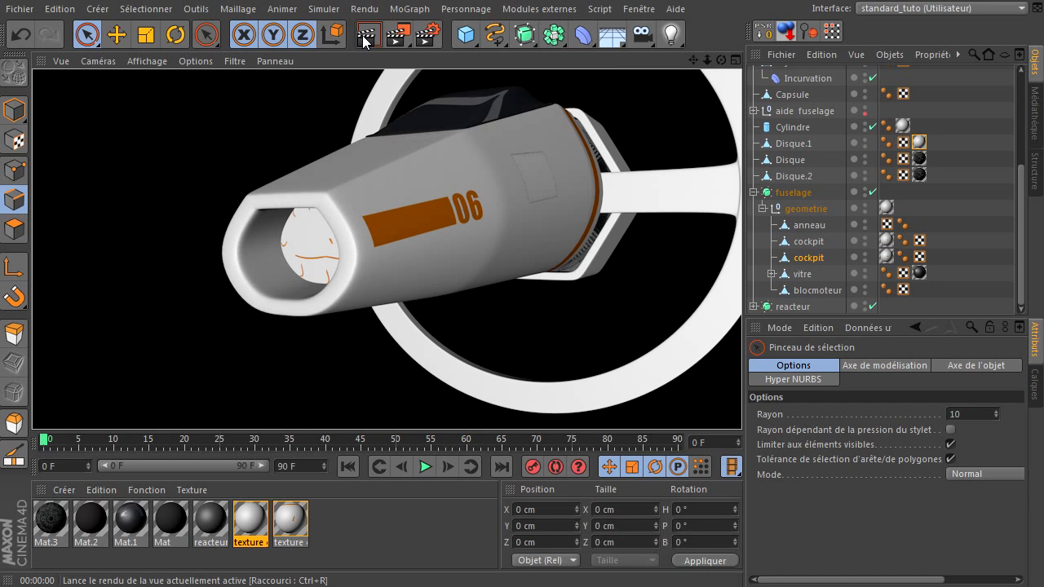
Remove the material with the orange markings from the cap and render the front opening again
left_click(886, 256)
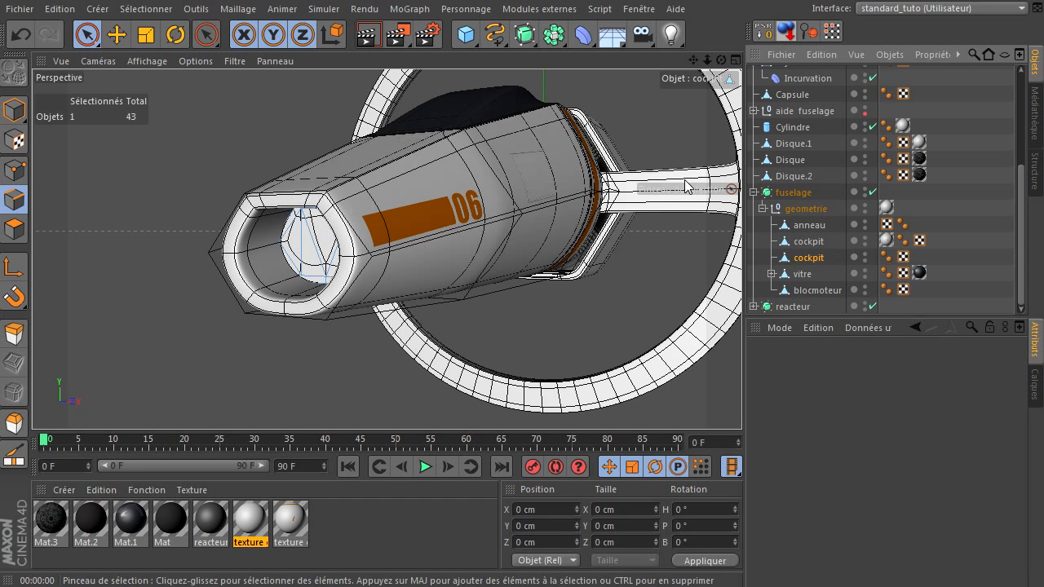
left_click_drag(720, 61, 721, 65)
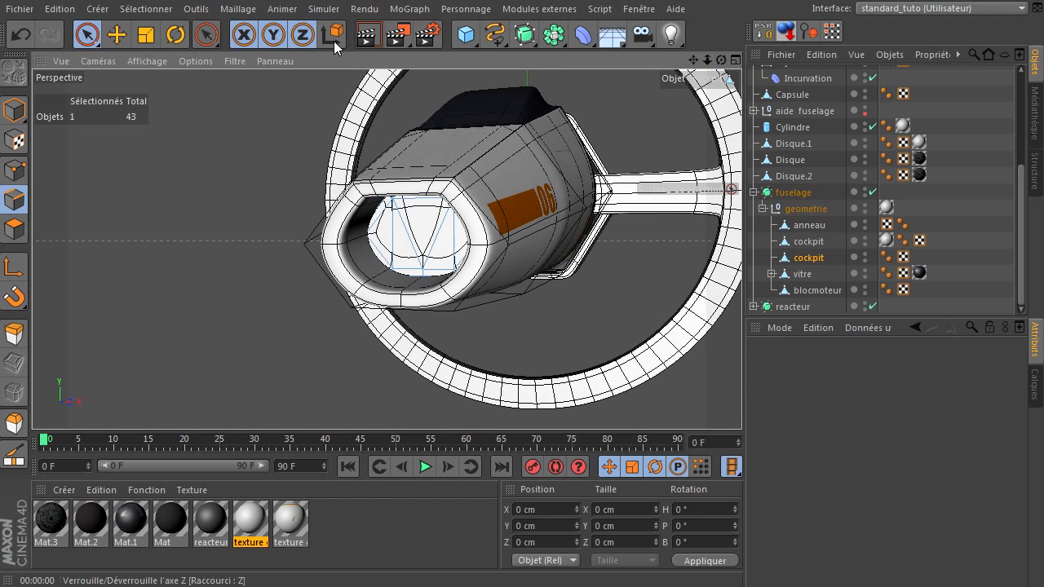
left_click(362, 41)
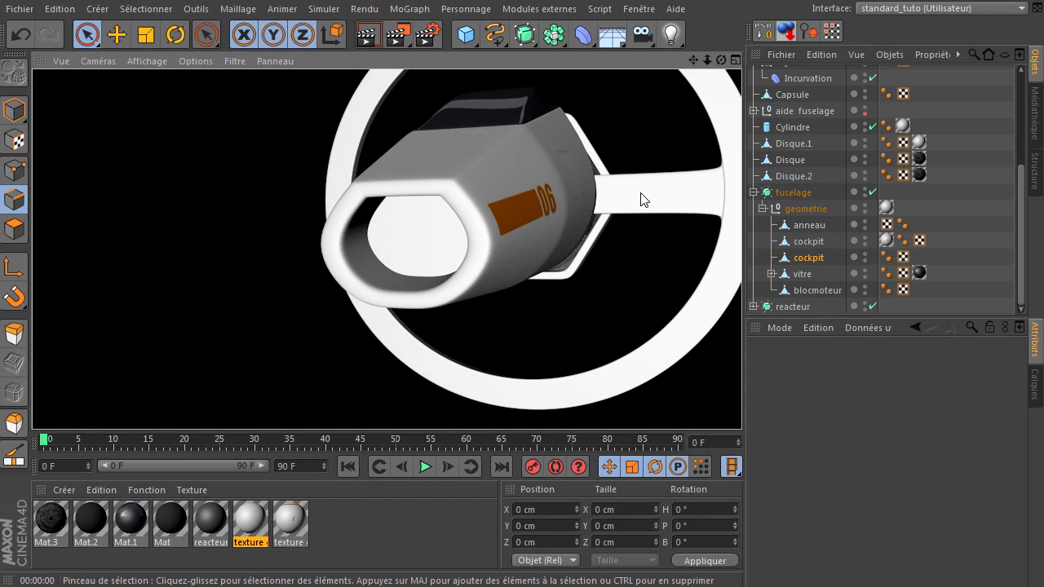
Move the whole cap object forward along Z in the cockpit opening, to about -302.6 cm
left_click(816, 258)
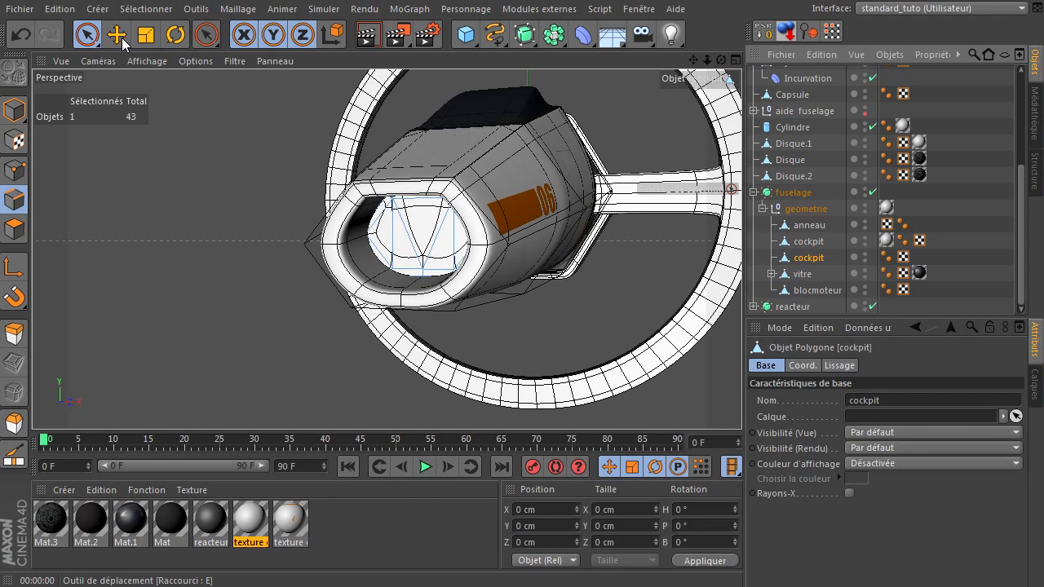
key("e")
left_click_drag(720, 60, 76, 166)
left_click(14, 109)
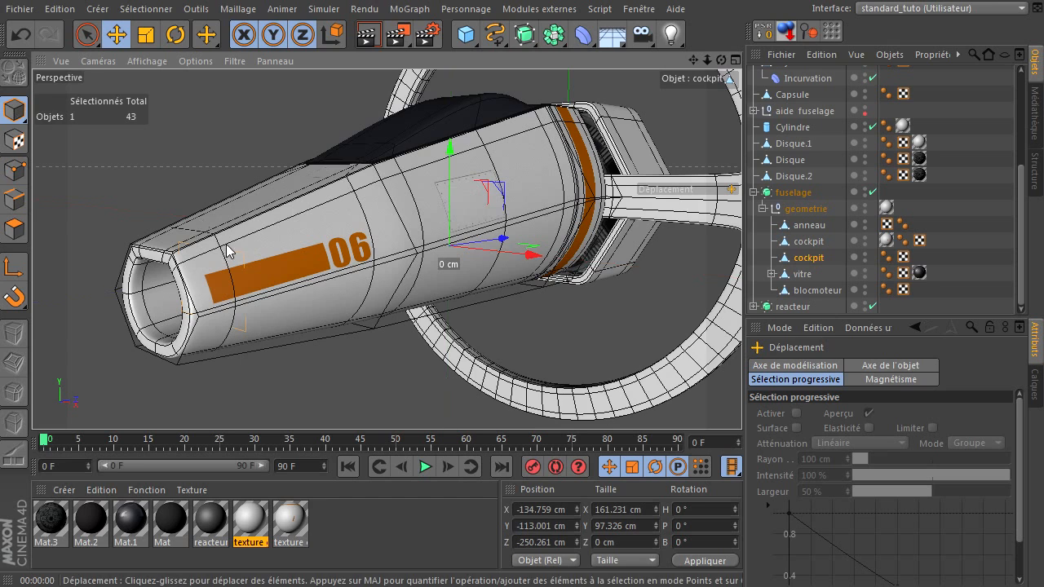
left_click_drag(492, 246, 478, 251)
Lower the cap along Y to about -121.8 cm so it sits centred in the front opening
mouse_move(721, 60)
left_mouse_down()
mouse_move(742, 410)
mouse_move(723, 65)
left_mouse_up()
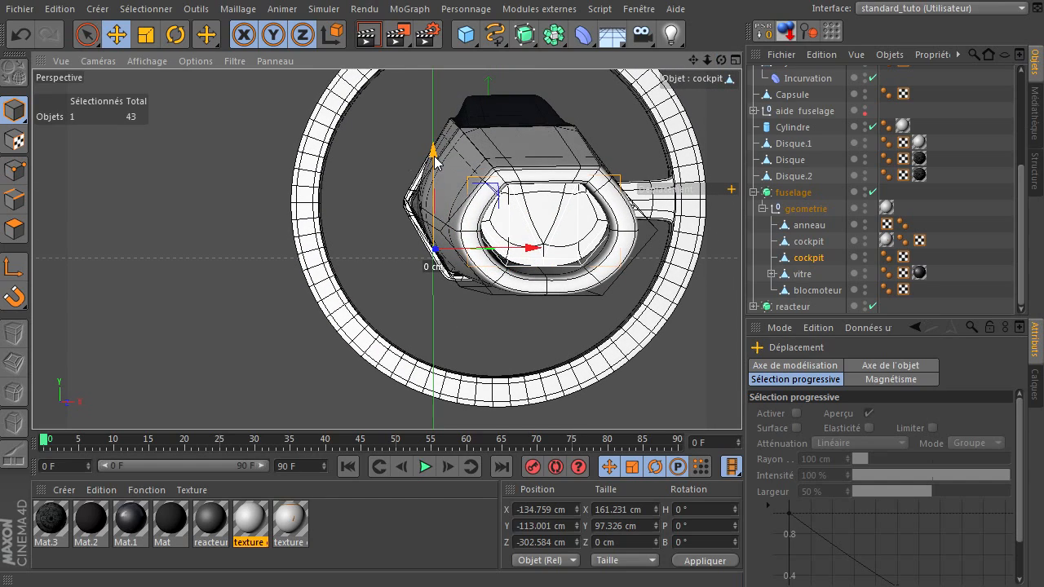
left_click_drag(434, 159, 434, 162)
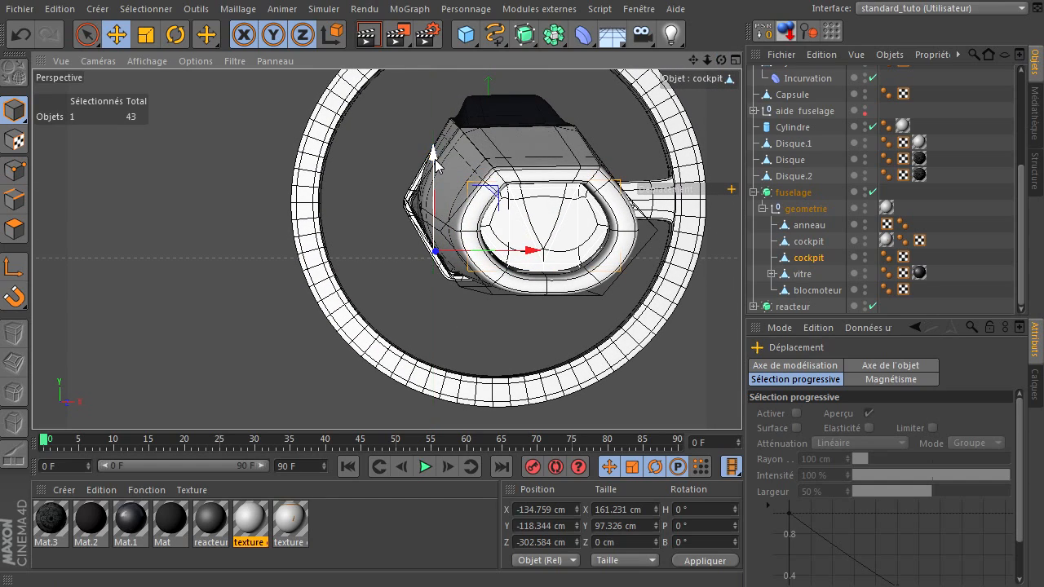
left_click_drag(721, 59, 741, 404)
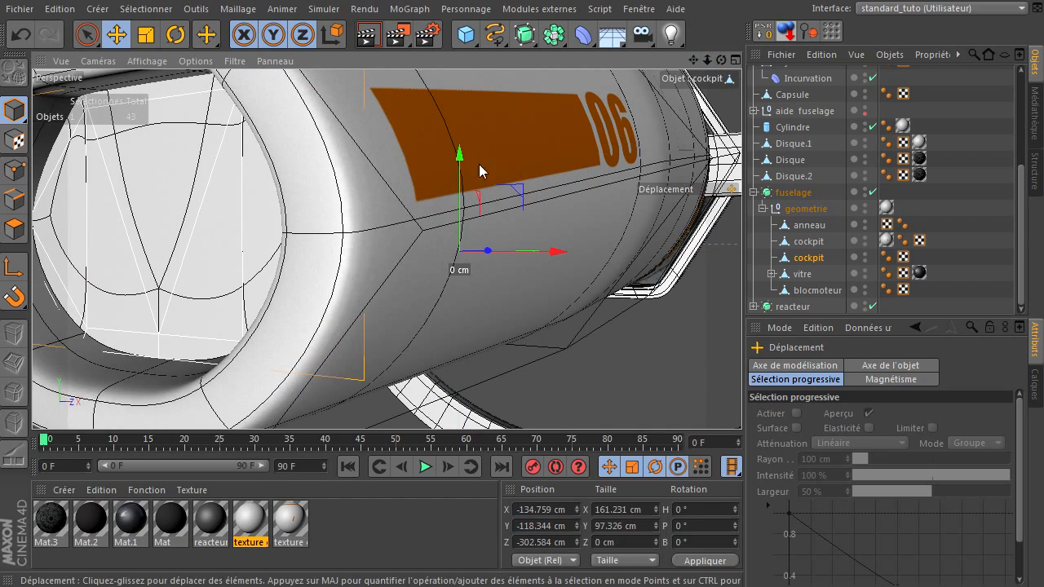
left_click_drag(462, 169, 462, 169)
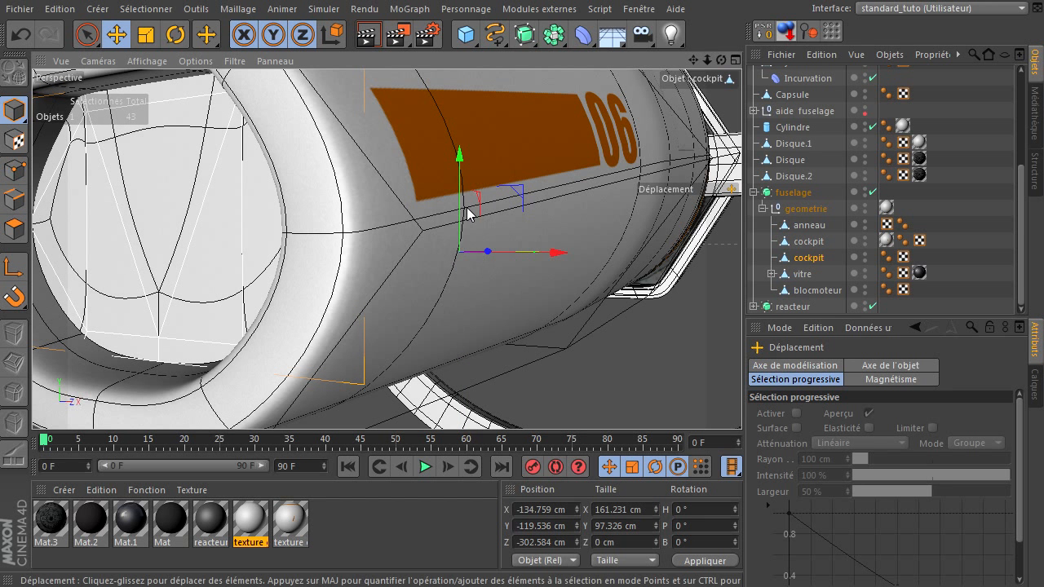
left_click_drag(462, 208, 462, 219)
Scale the cap up uniformly to about 164.6 by 99.4 cm and move it back to about -295.9 cm in Z
left_click(146, 35)
left_click_drag(663, 145, 665, 135)
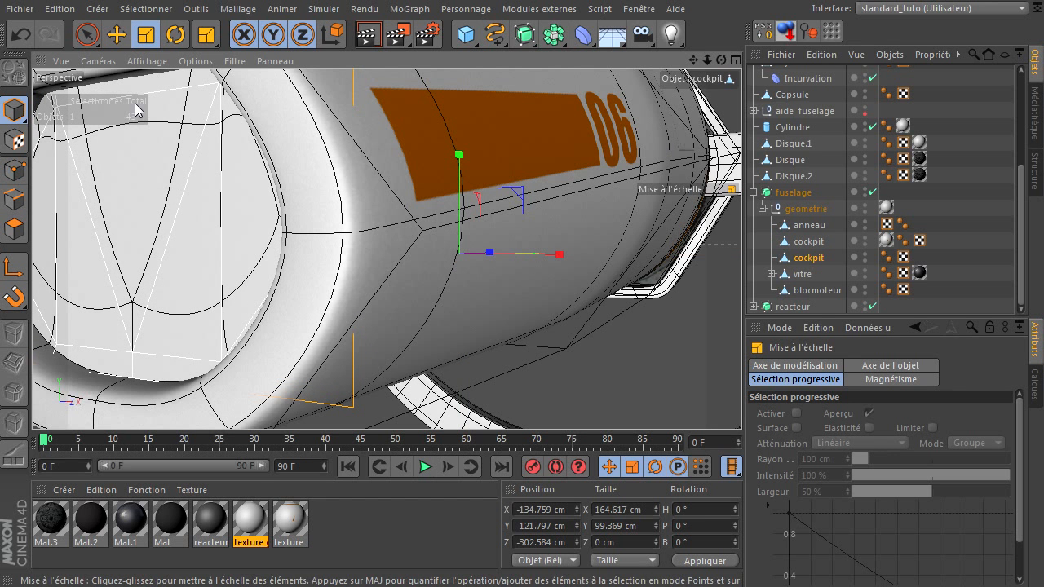
left_click(116, 34)
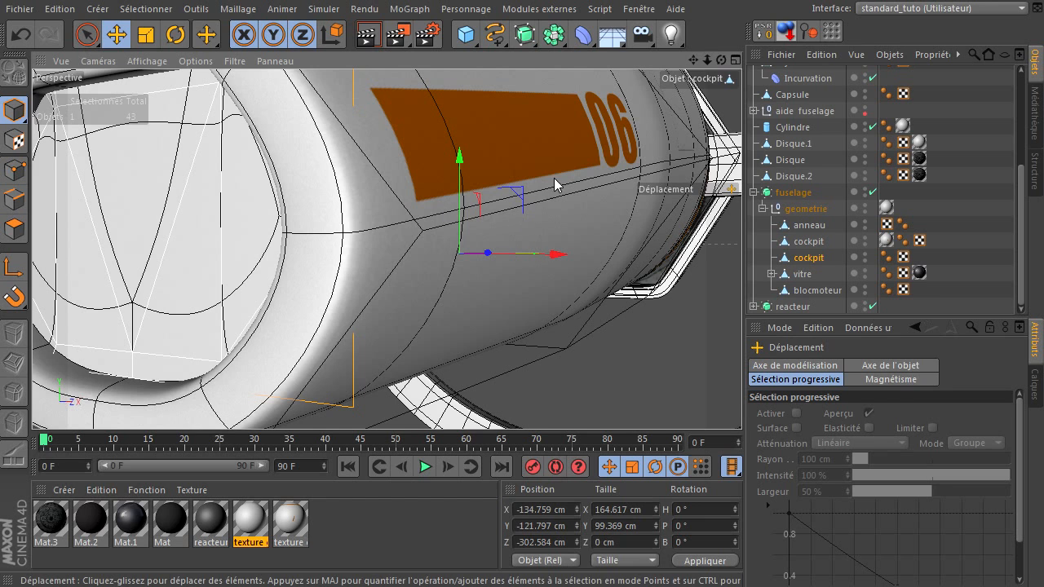
left_click_drag(481, 245, 495, 244)
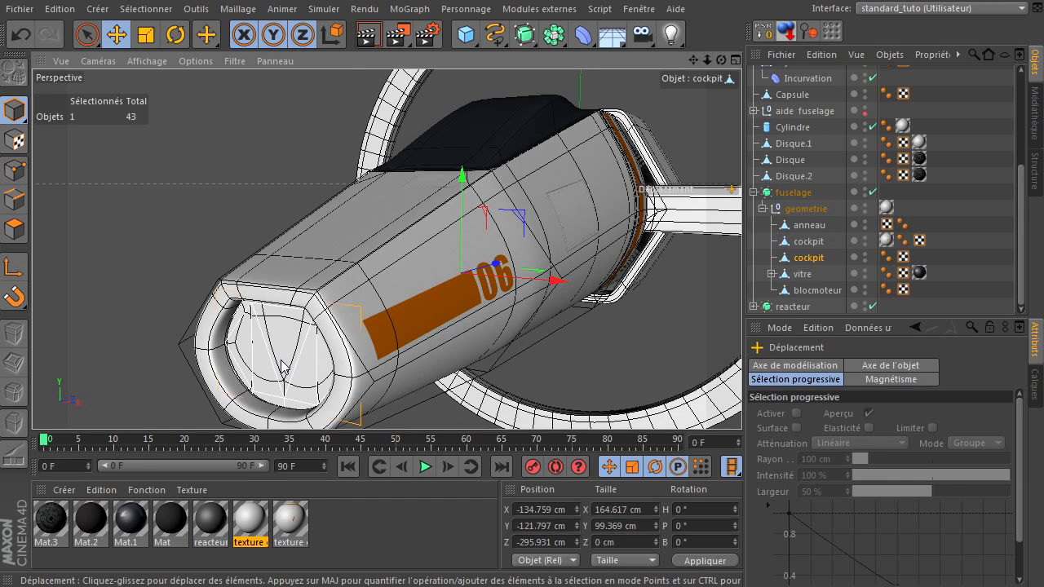
left_click_drag(694, 58, 742, 366)
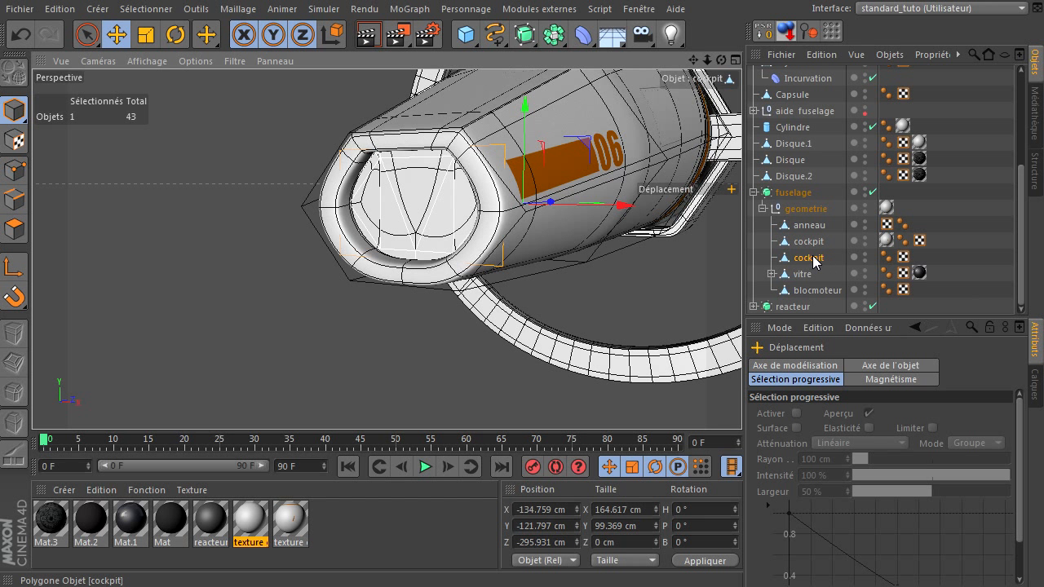
Duplicate the cap and move the copy deeper into the fuselage to about -247.7 cm in Z, leaving the original selected
key("ctrl+c")
key("ctrl+v")
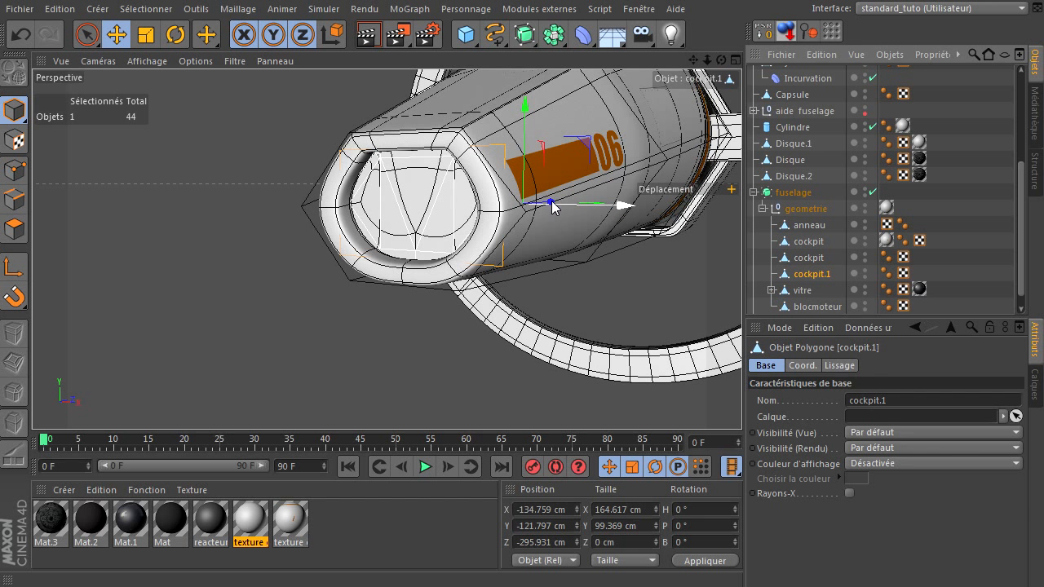
left_click_drag(551, 199, 558, 201)
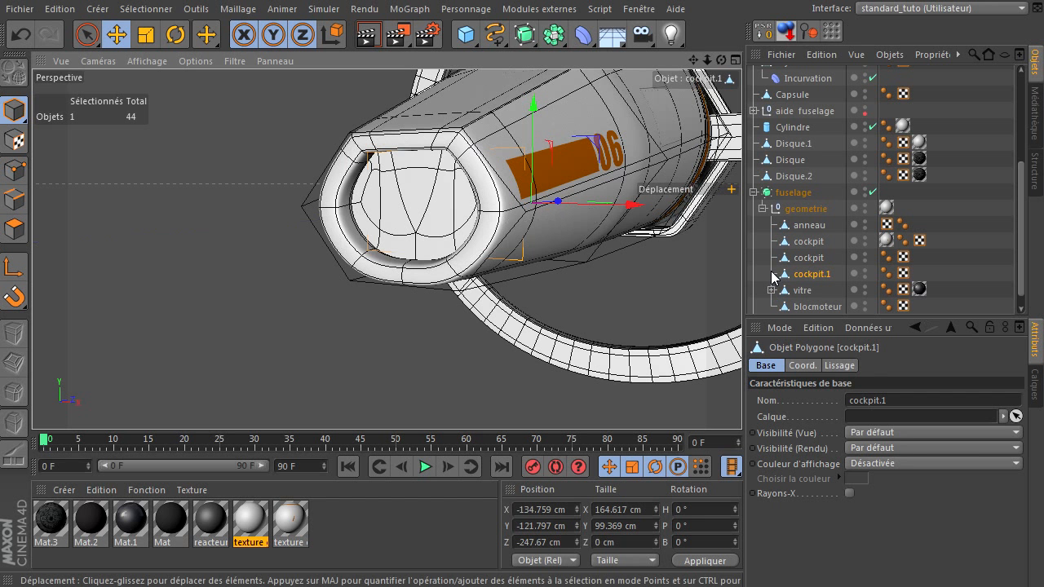
left_click(805, 258)
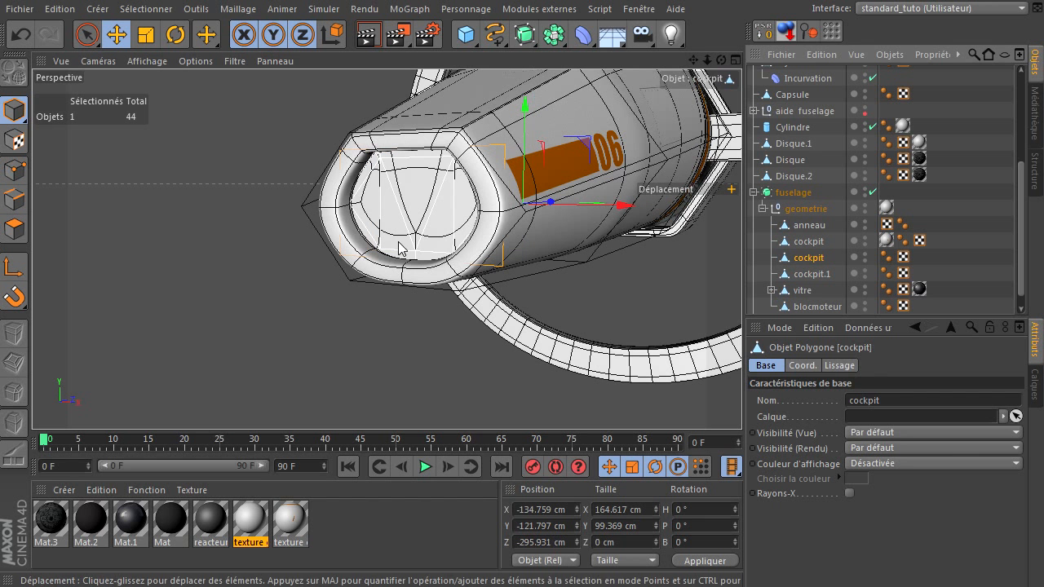
Create a new material on the cockpit's front cap, with specularity off and a dark grey colour of RGB 52, 49, 49
double_click(360, 522)
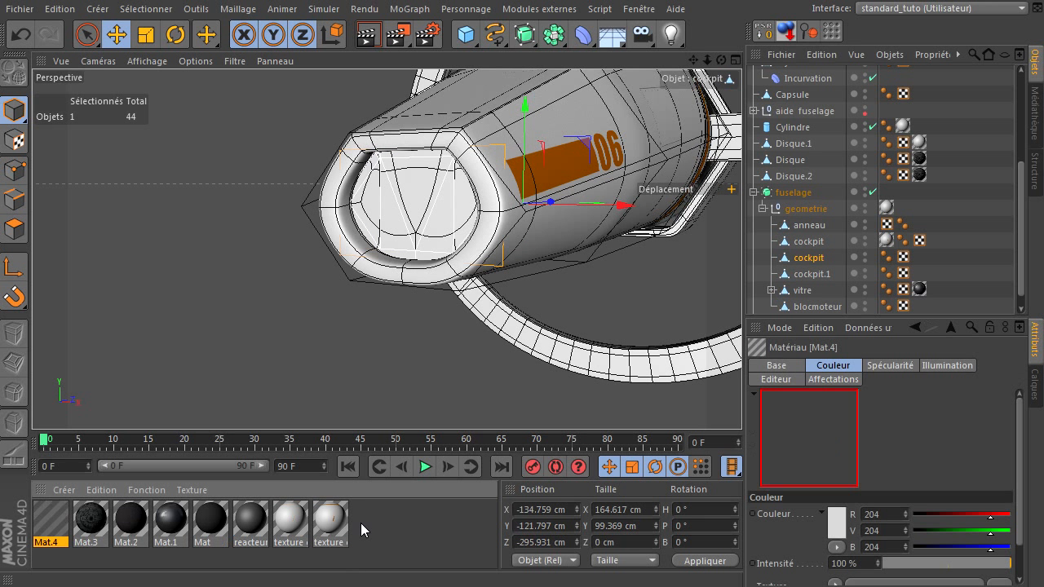
mouse_move(49, 528)
left_mouse_down()
mouse_move(232, 493)
mouse_move(771, 278)
mouse_move(807, 244)
left_mouse_up()
double_click(50, 521)
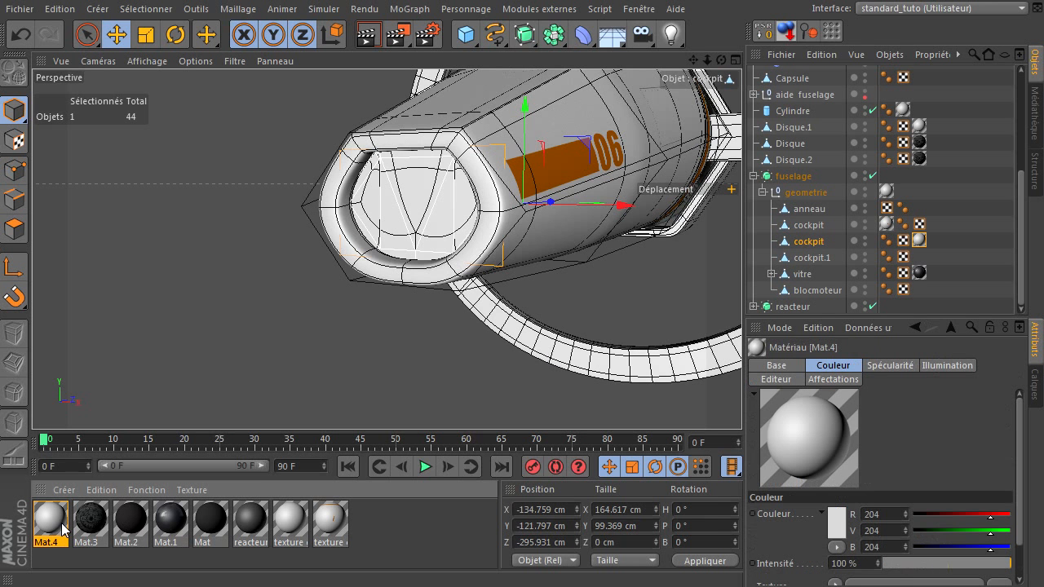
left_click(332, 404)
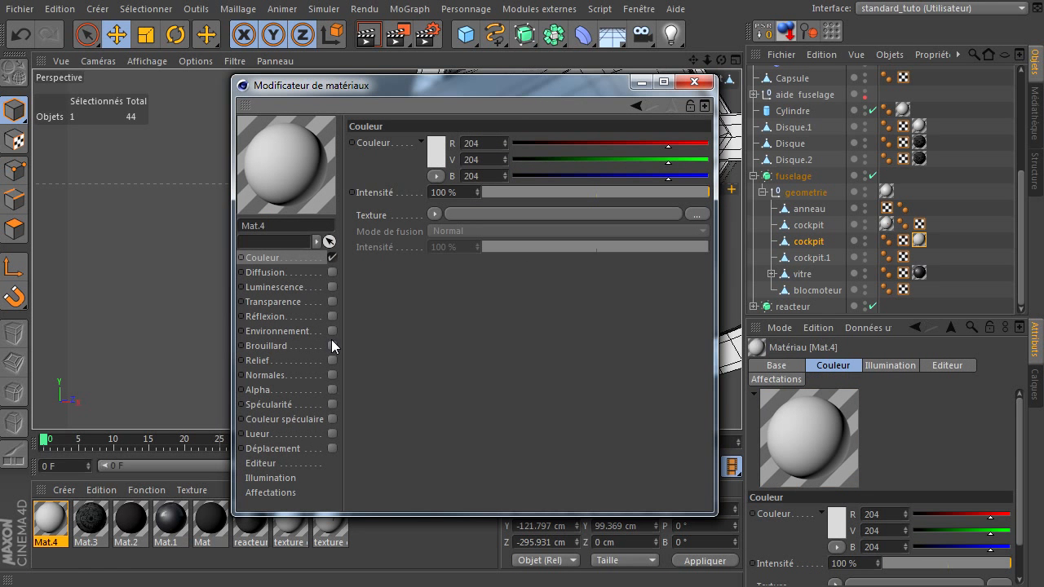
left_click(436, 159)
left_click_drag(381, 171, 340, 168)
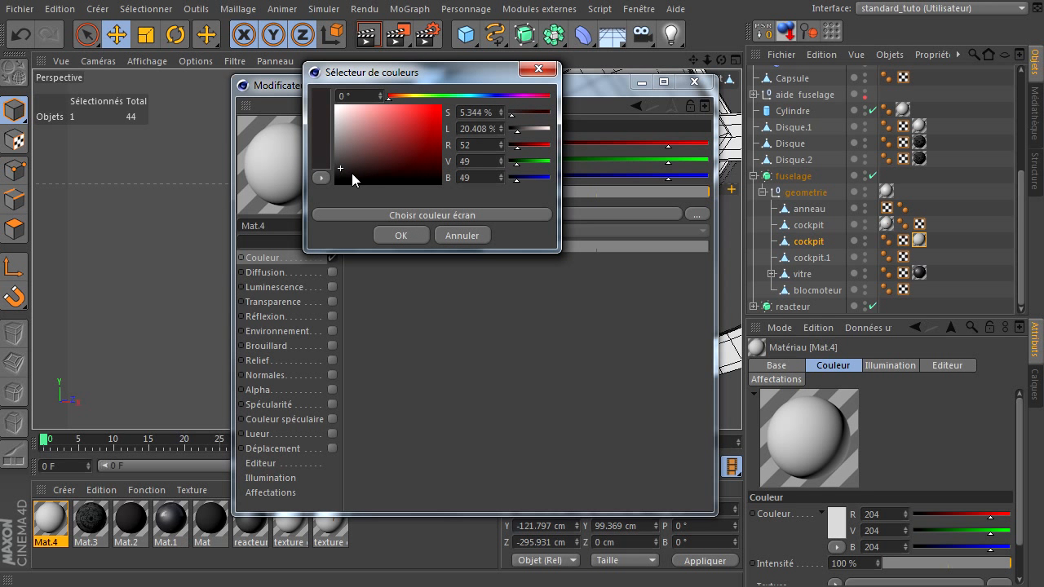
left_click(395, 235)
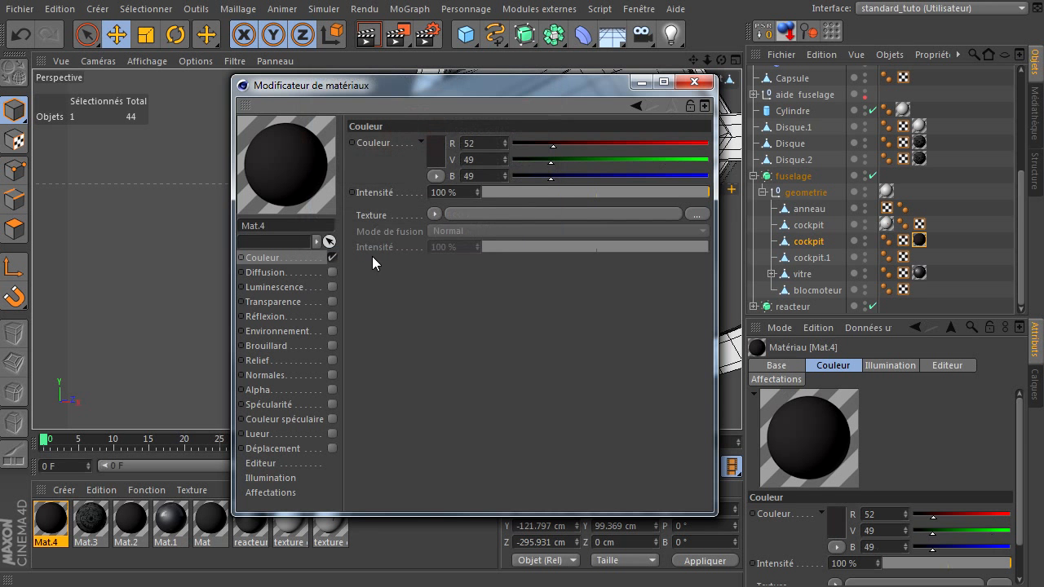
Enable the new material's Alpha channel and view the dot pattern in filetalpha.png in XnView as reference
left_click(332, 389)
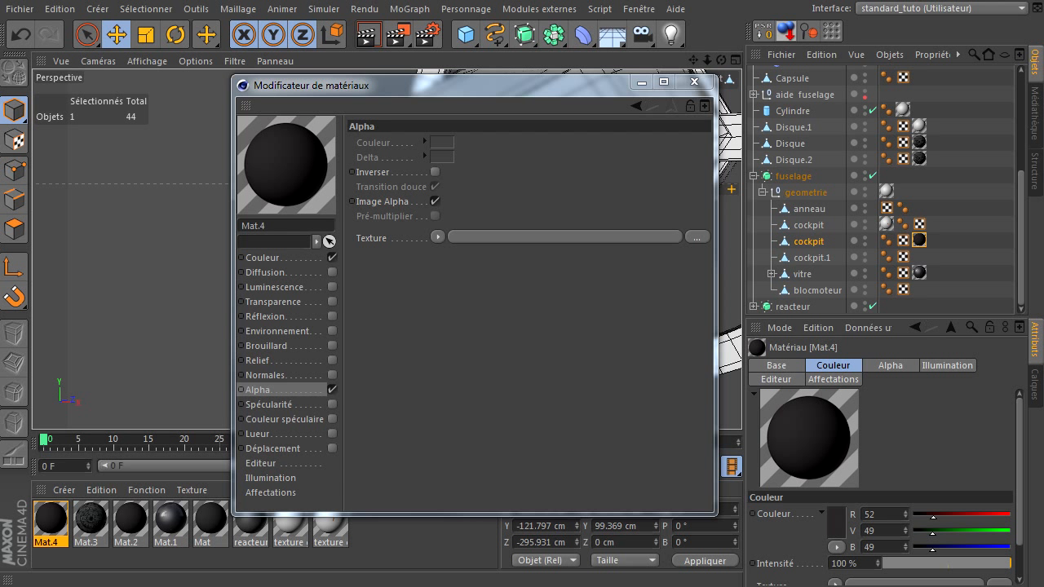
key("alt+Tab")
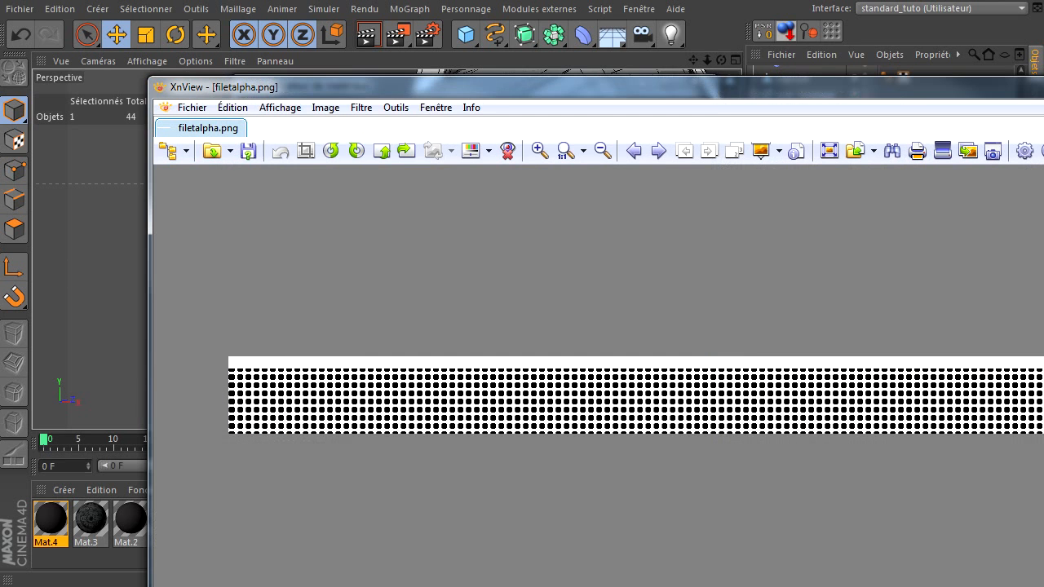
left_click_drag(825, 86, 685, 32)
left_click_drag(555, 37, 1043, 98)
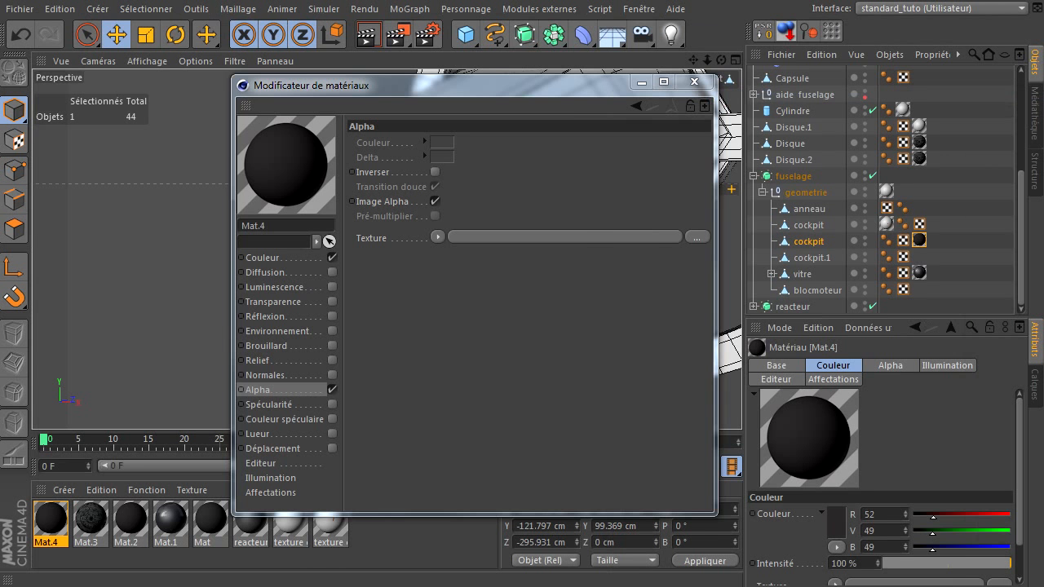
Switch to Photoshop and select a seven-by-six block of dots, about 70 by 60 pixels, in filetalpha.png for copying
key("alt+Tab")
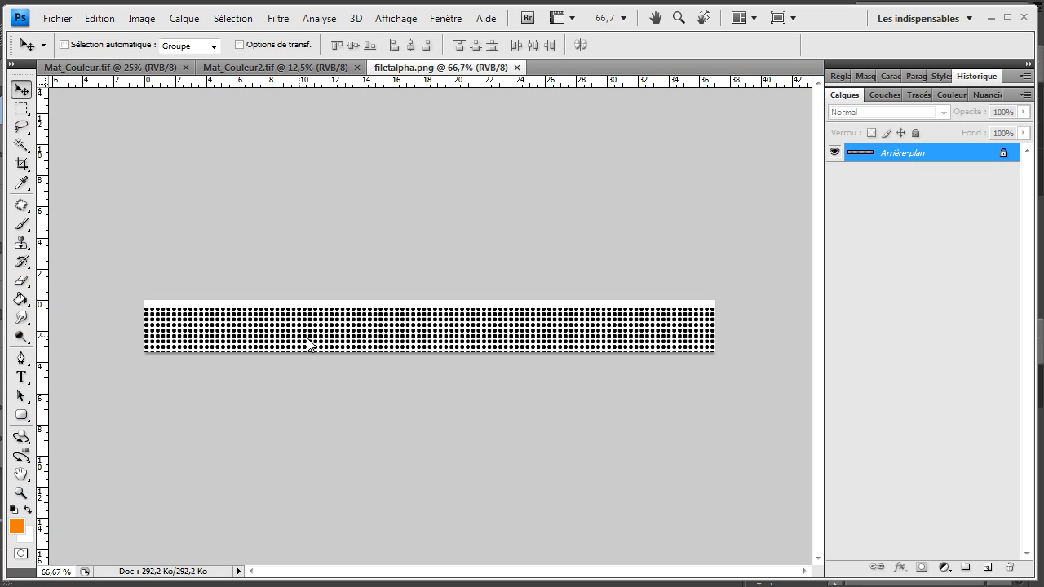
key("ctrl+plus")
key("ctrl+plus")
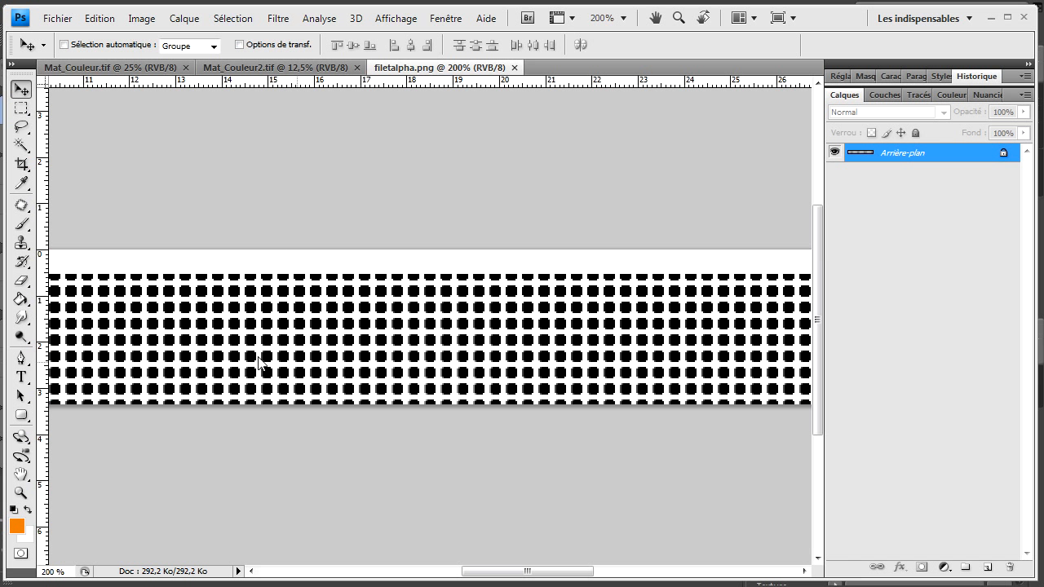
left_click(22, 107)
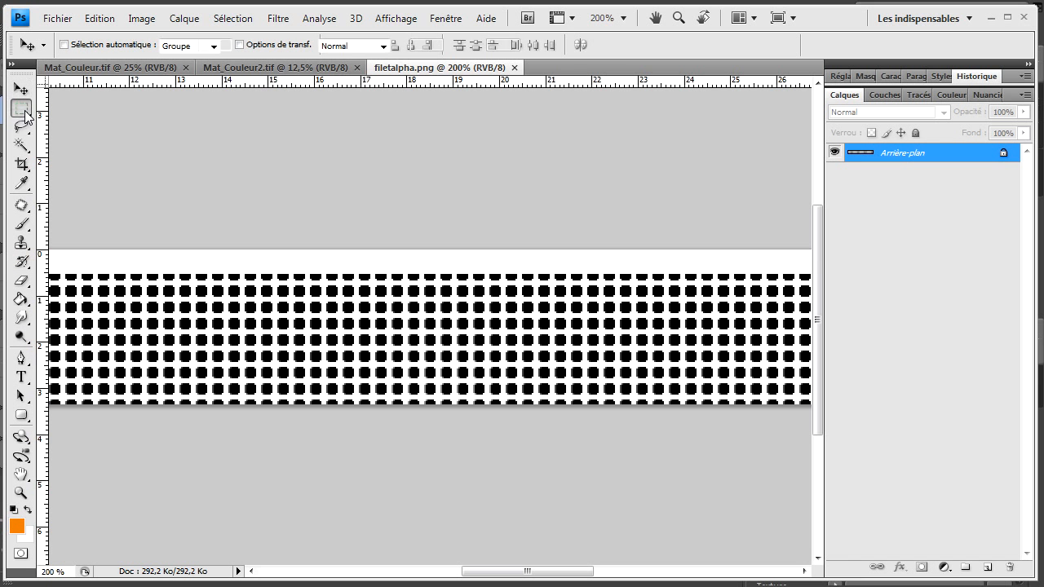
scroll(241, 287, "up", 1)
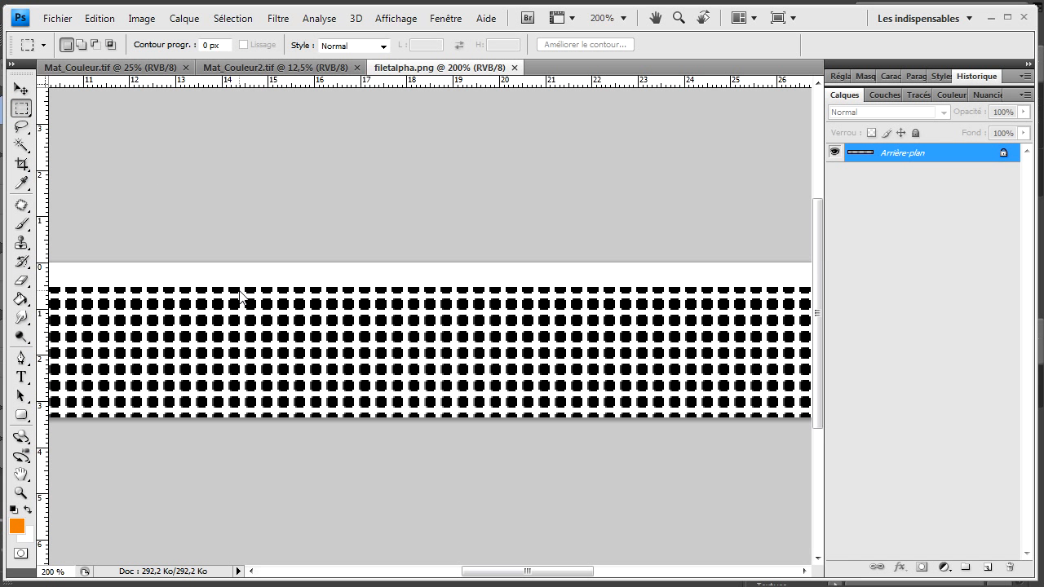
key("ctrl+plus")
key("ctrl+plus")
key("ctrl+plus")
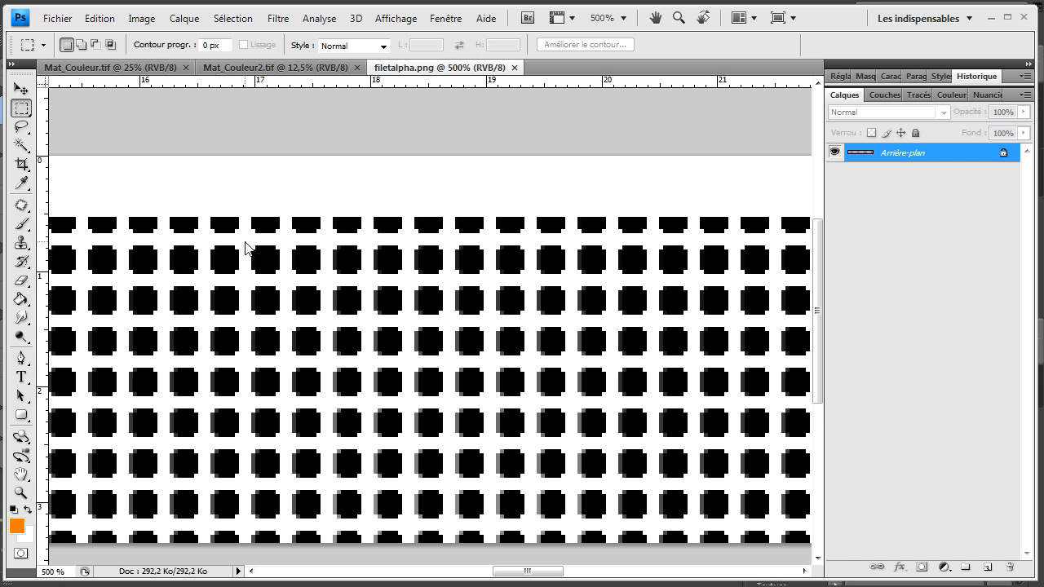
left_click_drag(351, 318, 529, 487)
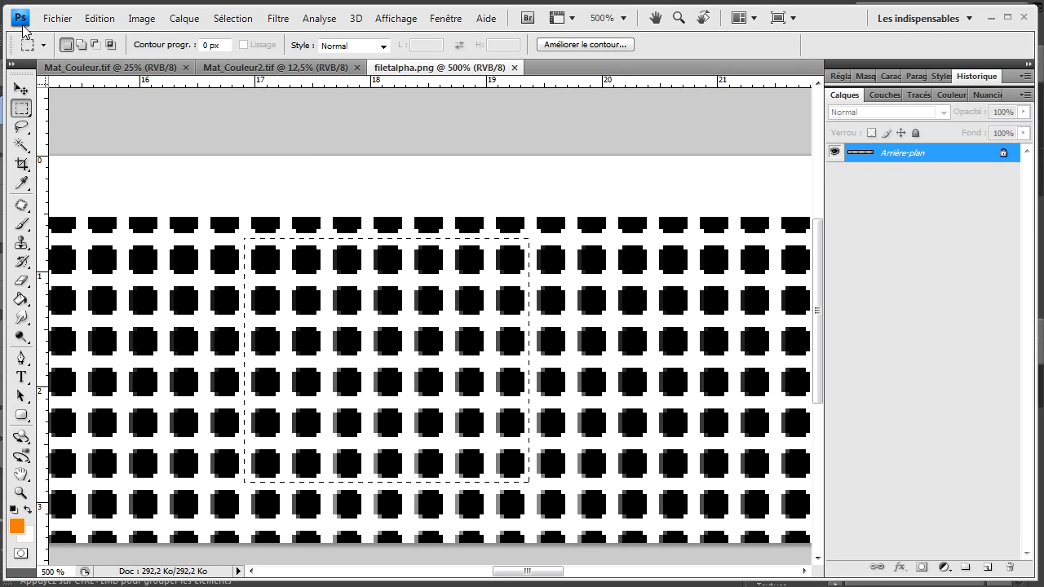
Create a new 70 by 60 pixel RGB document and paste the copied dots into it
left_click(57, 18)
left_click(48, 37)
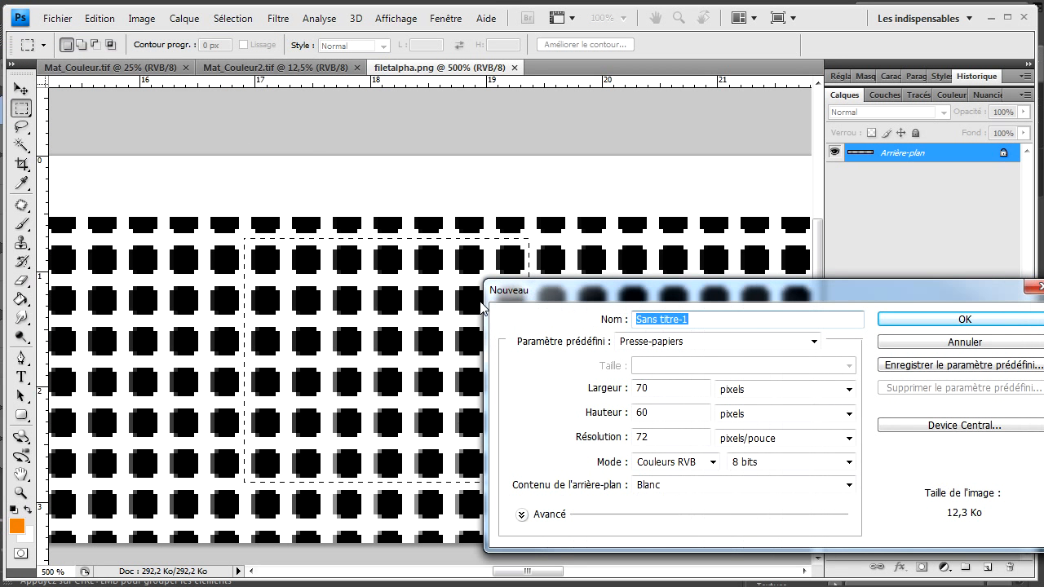
left_click(921, 320)
key("ctrl+v")
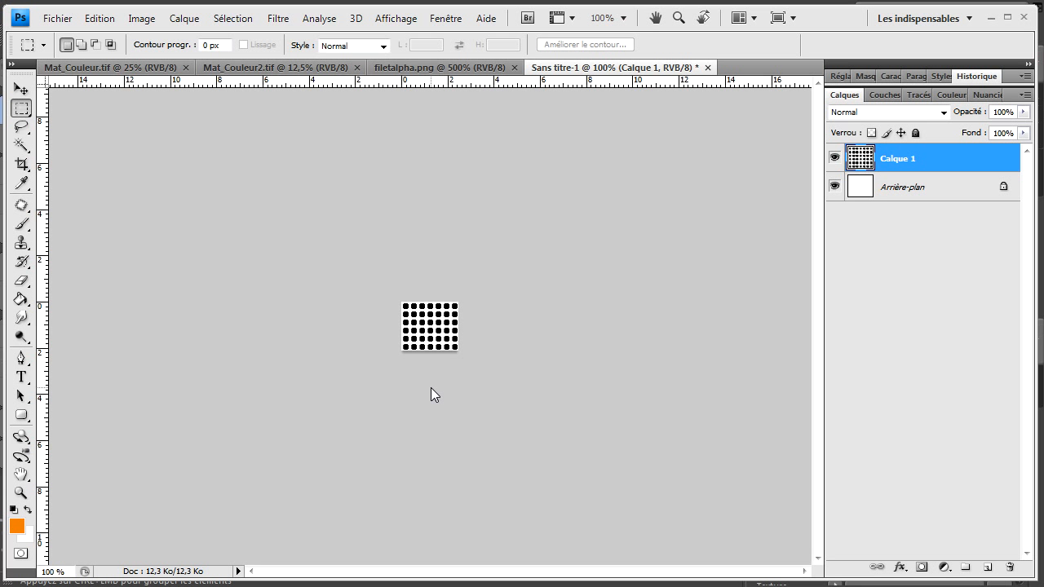
Save the document as grillealpha.tif in the astronef folder, as an uncompressed TIFF that keeps its layers
left_click(50, 20)
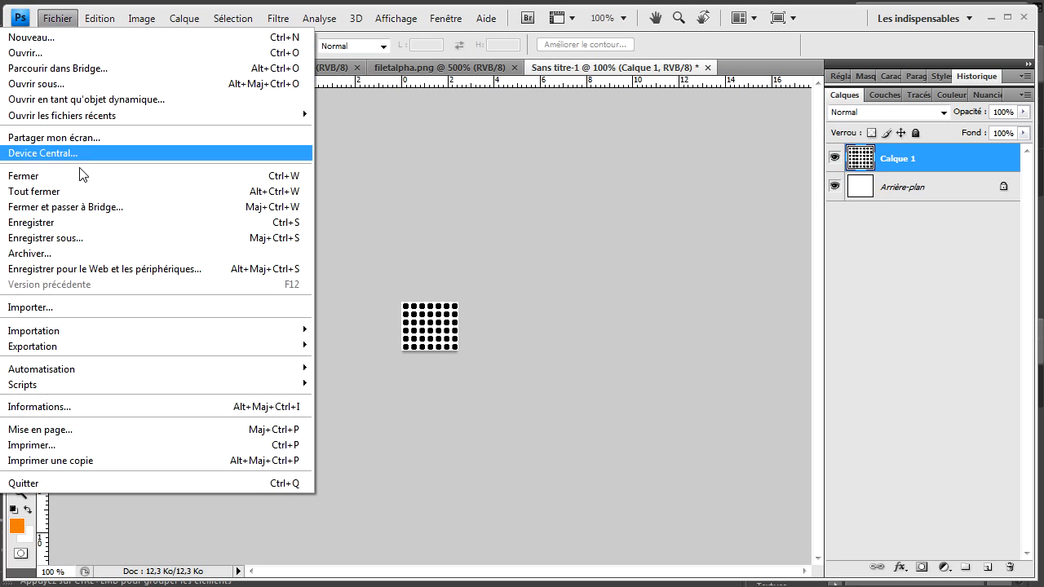
left_click(82, 236)
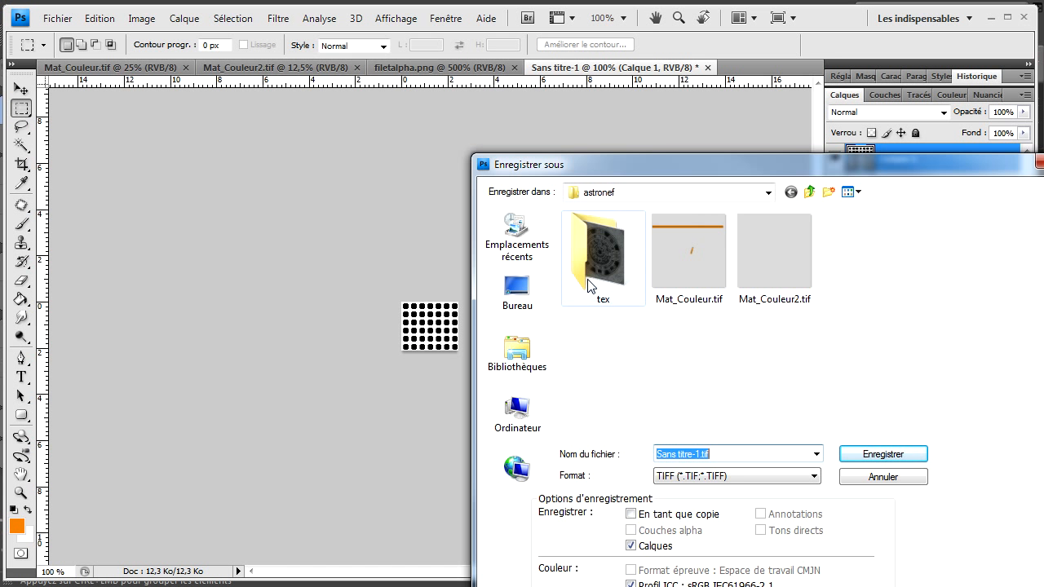
left_click(750, 457)
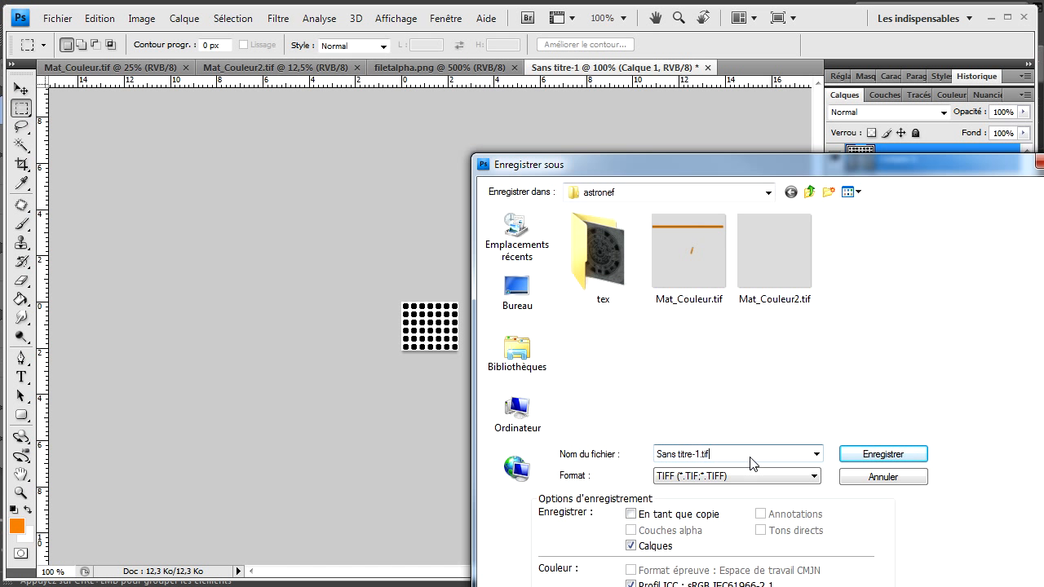
key("shift+Home")
type("gr")
key("Return")
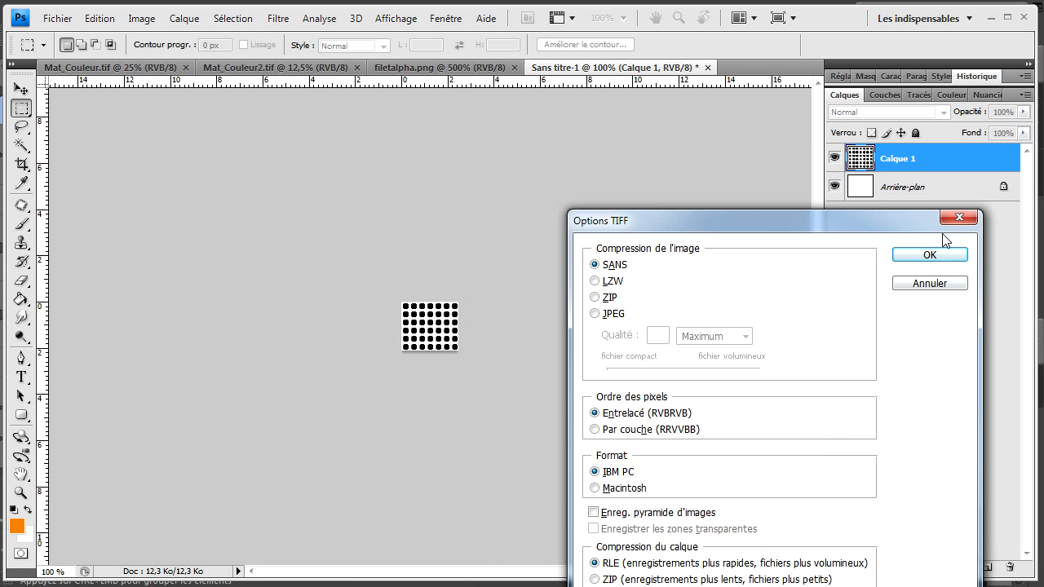
left_click(929, 256)
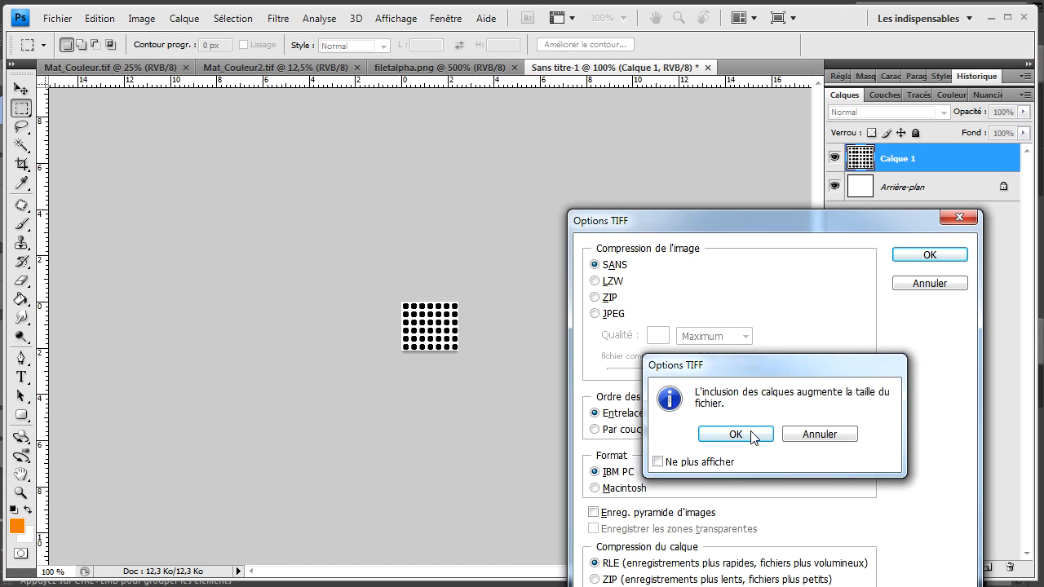
left_click(752, 434)
Delete the white background layer from grillealpha.tif and save the file again
left_click_drag(897, 198, 1009, 568)
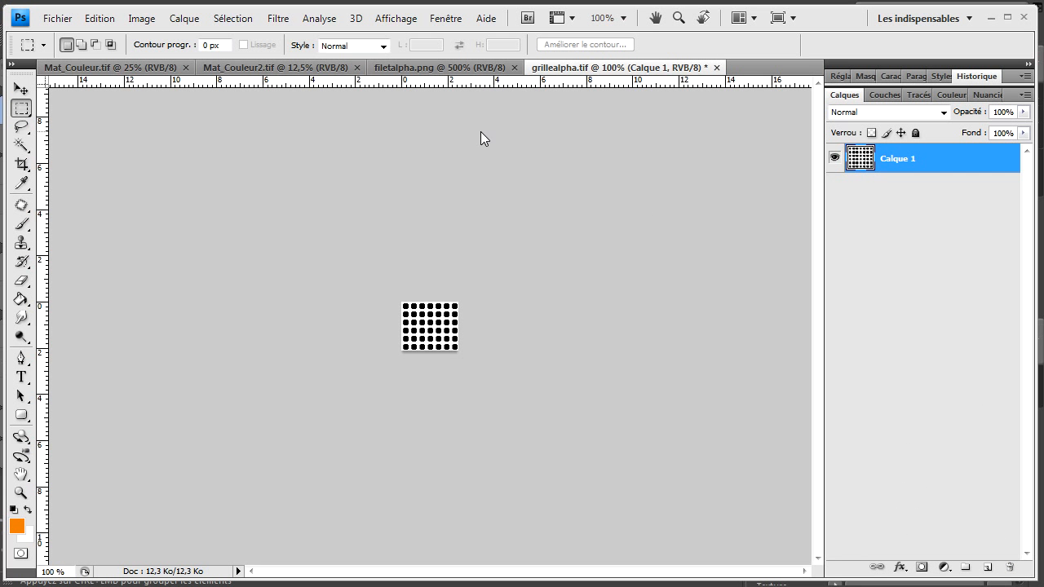
left_click(58, 18)
left_click(66, 224)
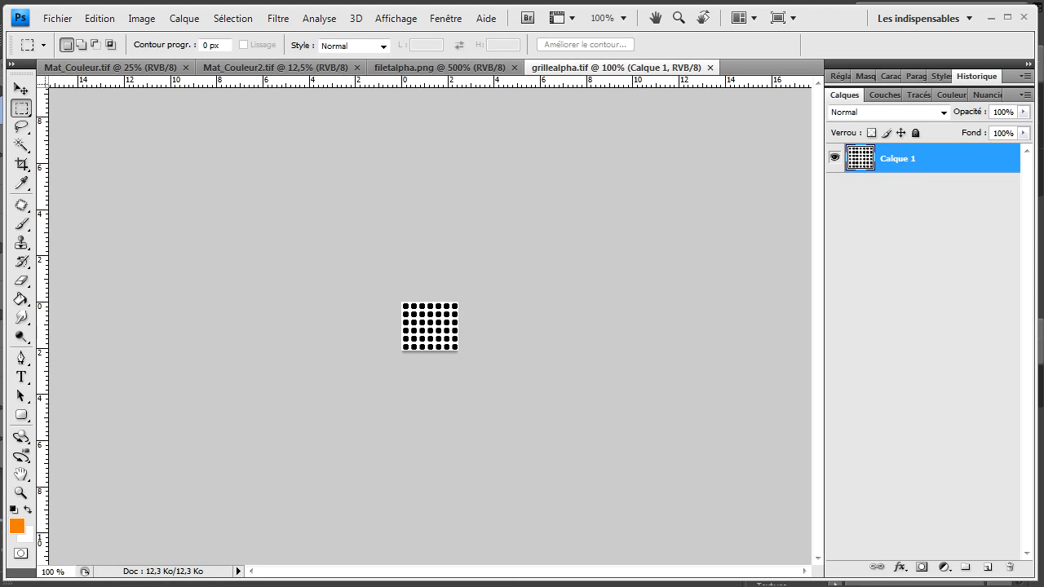
Switch back to Cinema 4D and load grillealpha.tif from the astronef folder as the alpha texture of Mat.4
key("alt+Tab")
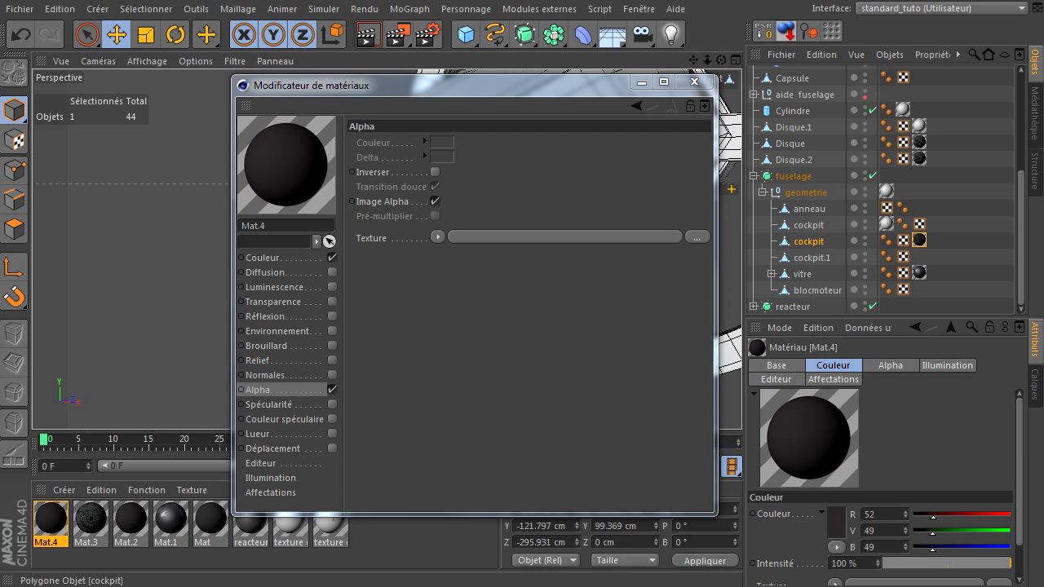
left_click_drag(1042, 130, 828, 127)
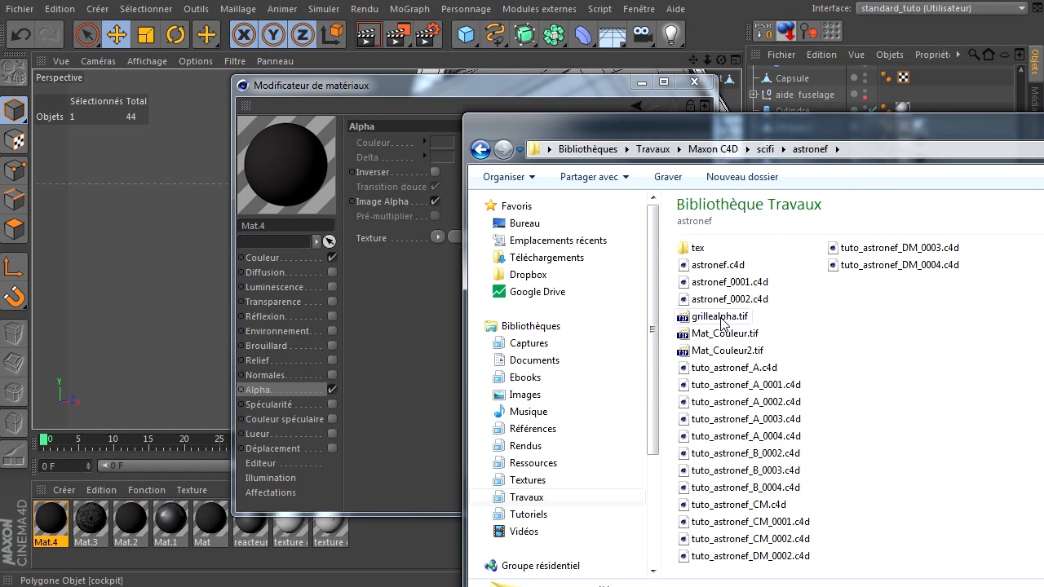
left_click_drag(698, 120, 862, 111)
left_click_drag(864, 313, 549, 234)
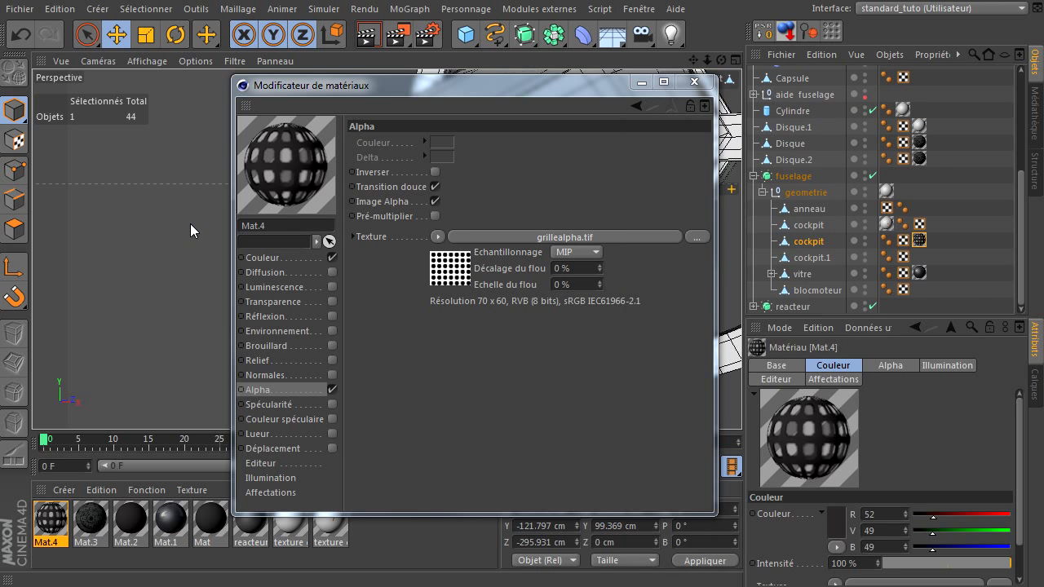
Set the preview shape of Mat.4 to a plane and close the material editor
right_click(267, 150)
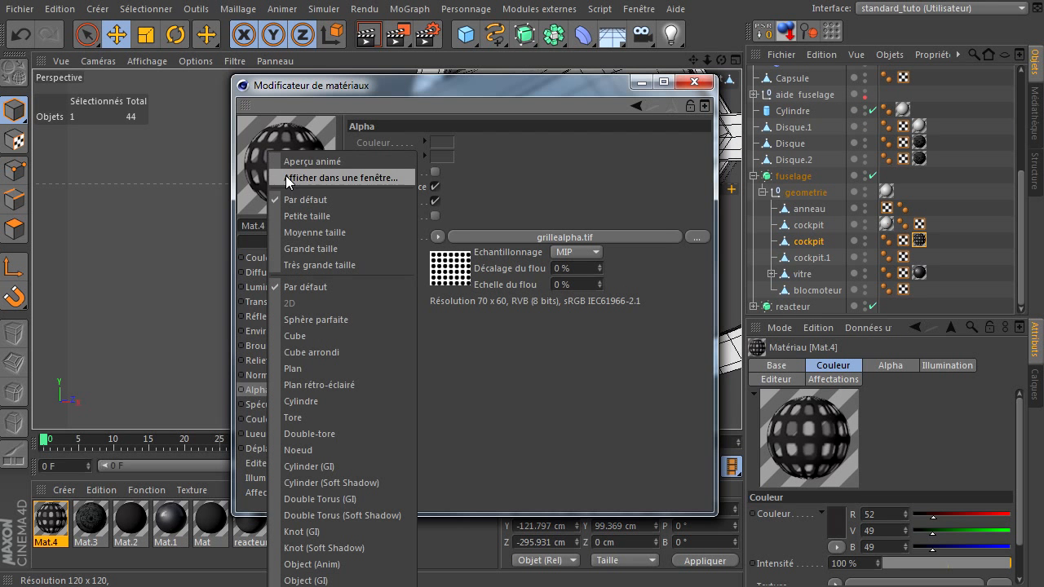
left_click(309, 368)
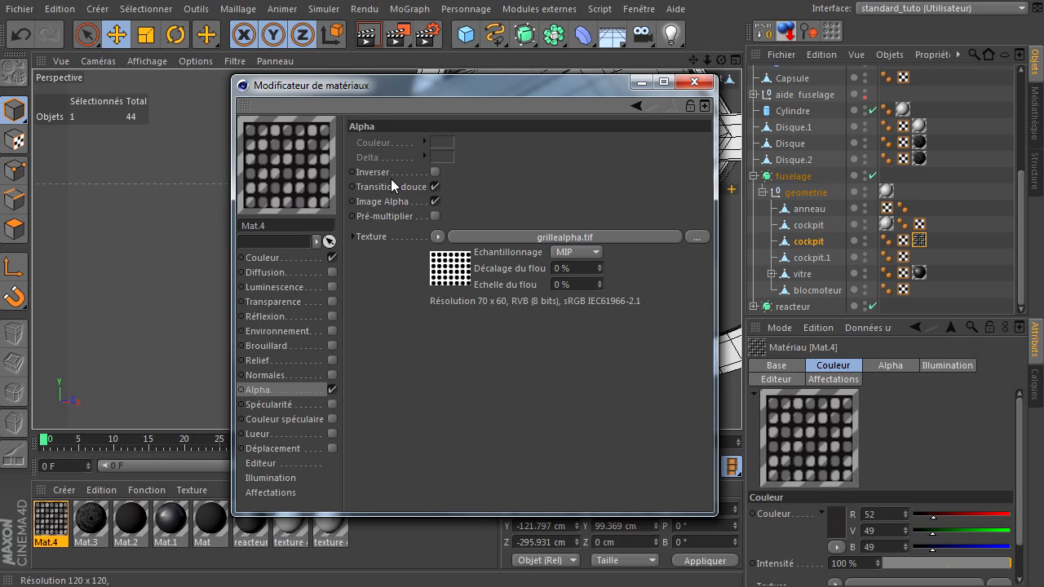
left_click(694, 81)
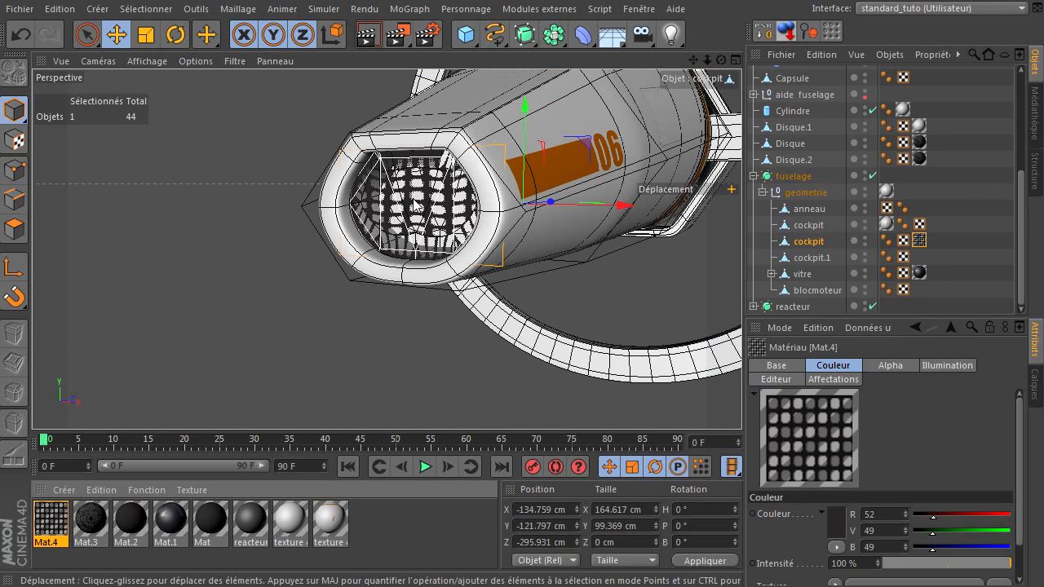
Set the projection of the cap's grille texture to planar (Planaire)
scroll(424, 216, "up", 6)
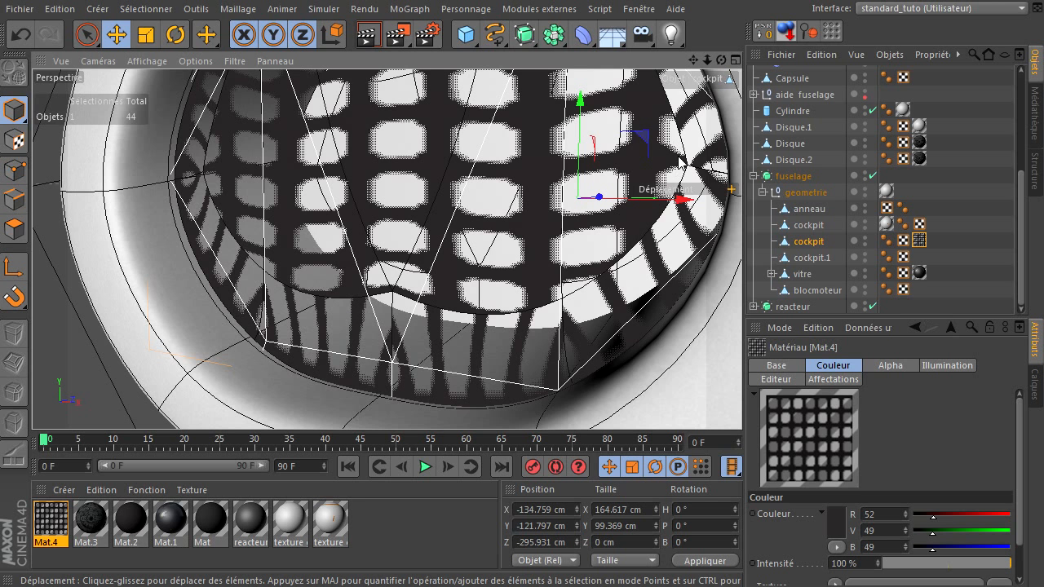
left_click(919, 240)
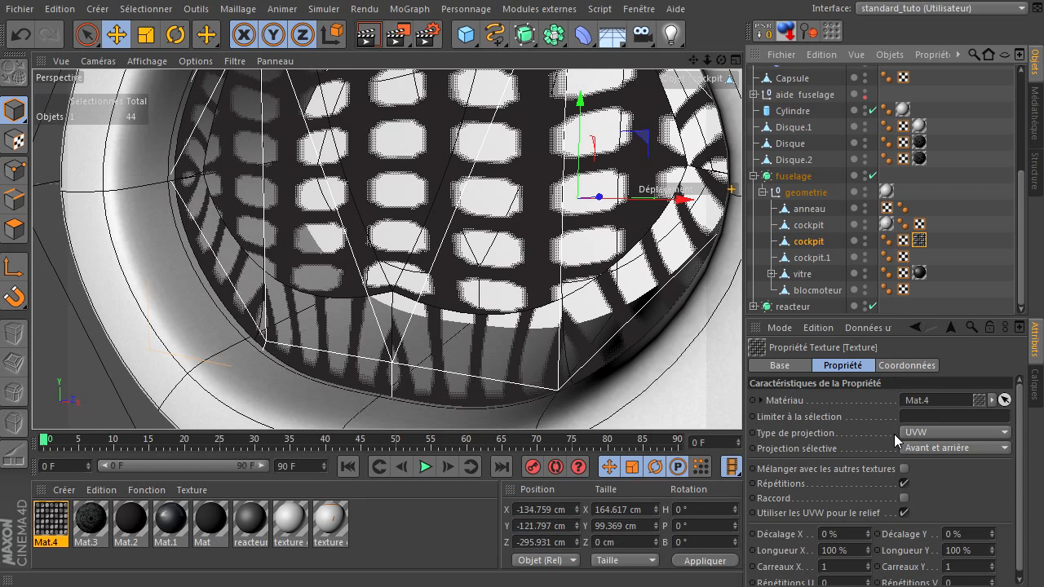
left_click(915, 437)
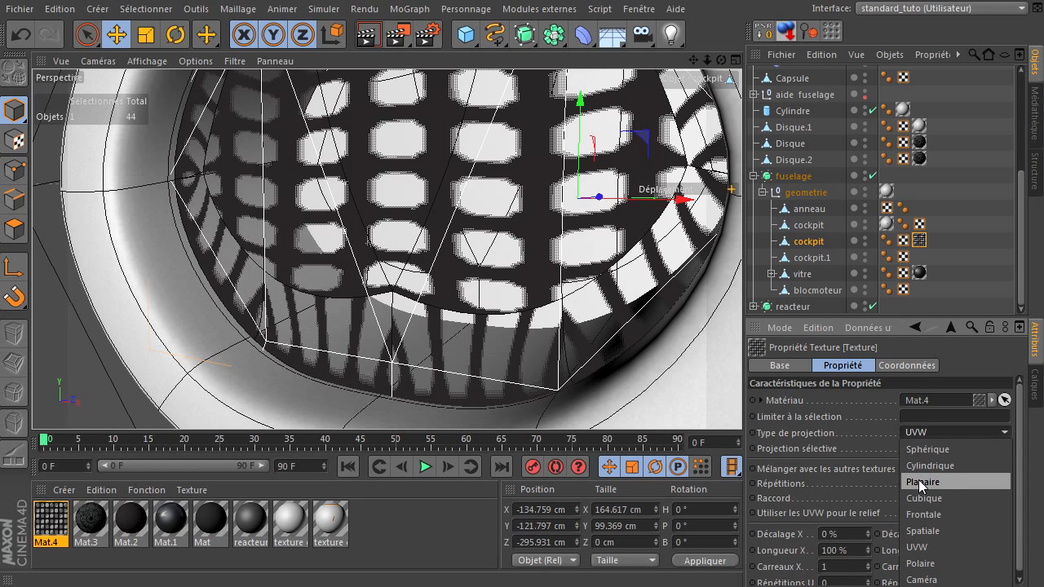
left_click(918, 480)
Scale the cap's planar texture projection down strongly in texture axis mode so the grille pattern repeats much more finely
scroll(405, 266, "down", 4)
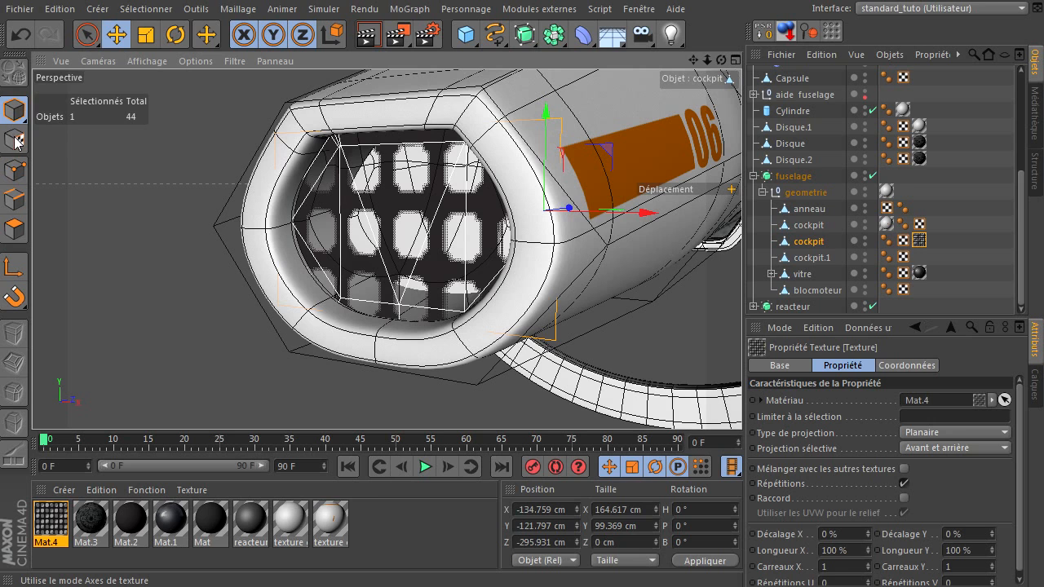
left_click(16, 141)
left_click(146, 34)
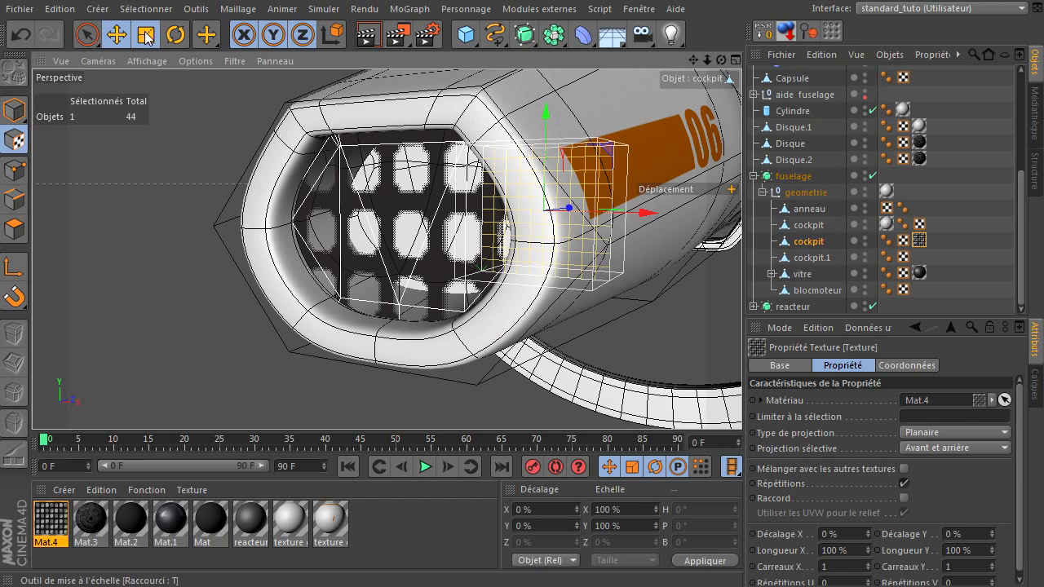
left_click_drag(367, 179, 775, 403)
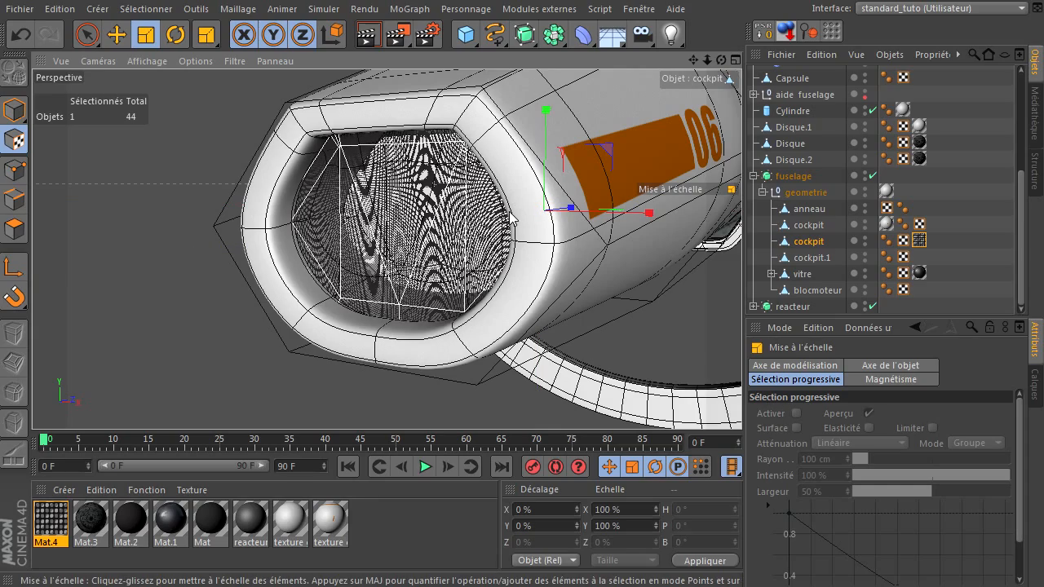
Enlarge the planar projection of the cap's grille texture so its holes are coarser, checking the pattern up close
left_click_drag(507, 218, 781, 404)
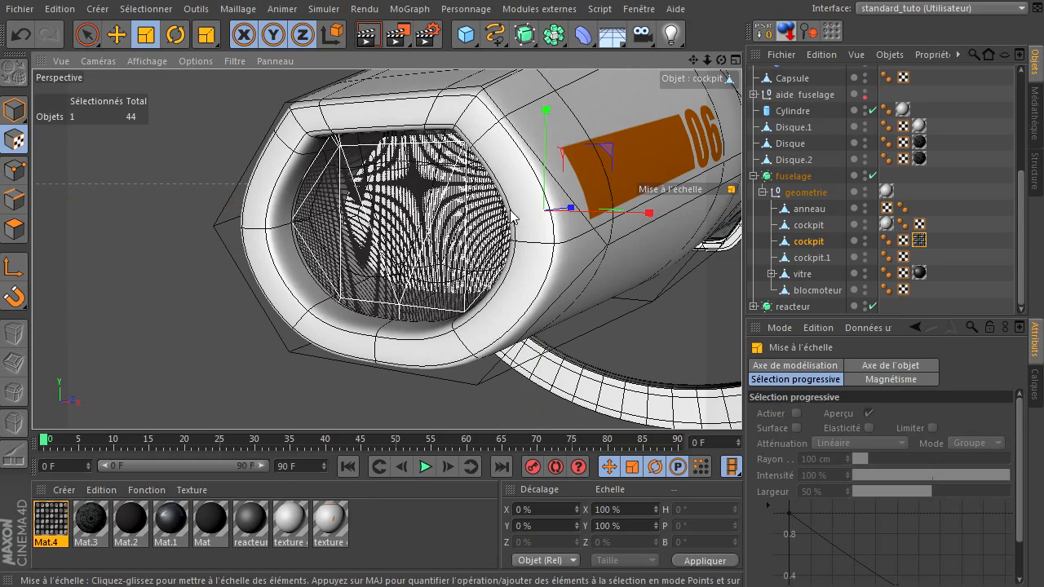
left_click_drag(721, 61, 373, 183)
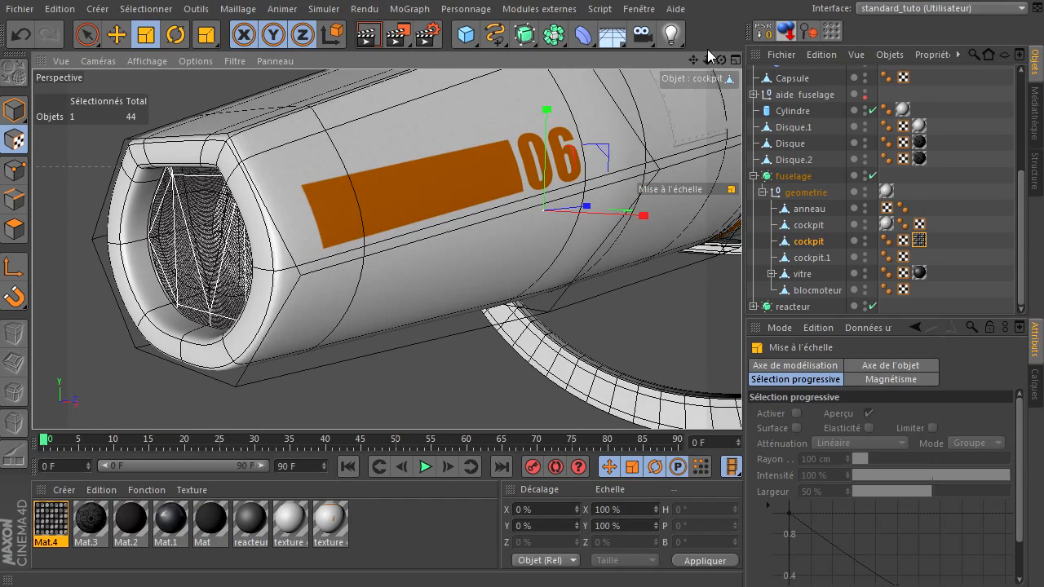
left_click_drag(721, 60, 387, 249)
left_click_drag(707, 61, 741, 404)
left_click_drag(695, 61, 741, 404)
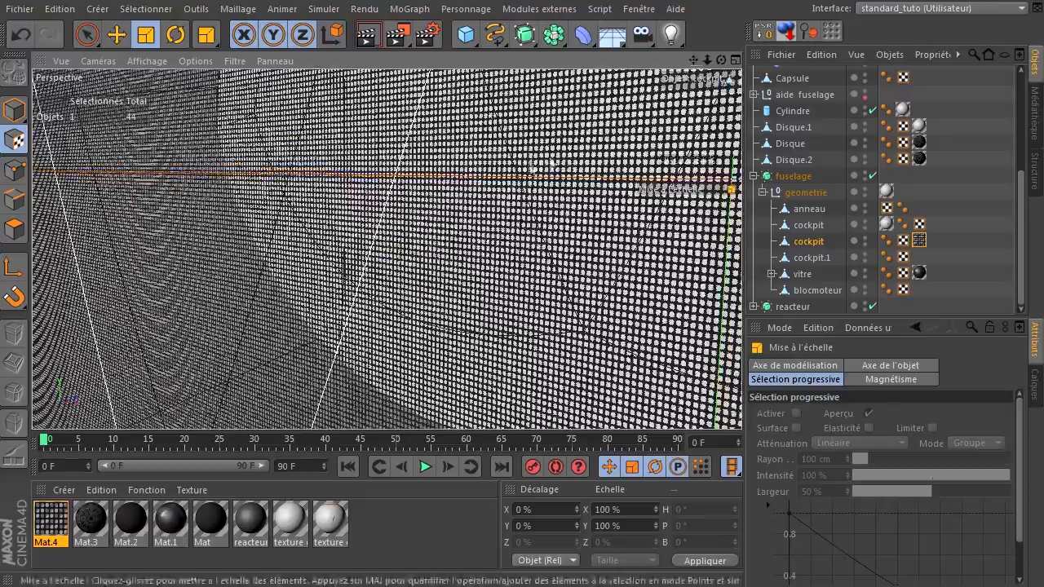
left_click_drag(527, 170, 775, 404)
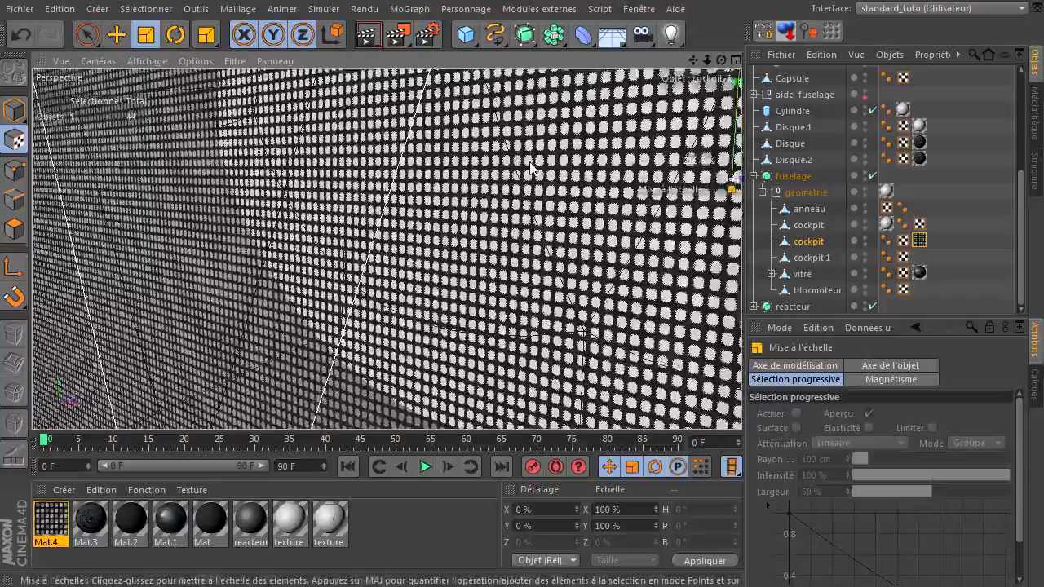
left_click_drag(708, 60, 741, 404)
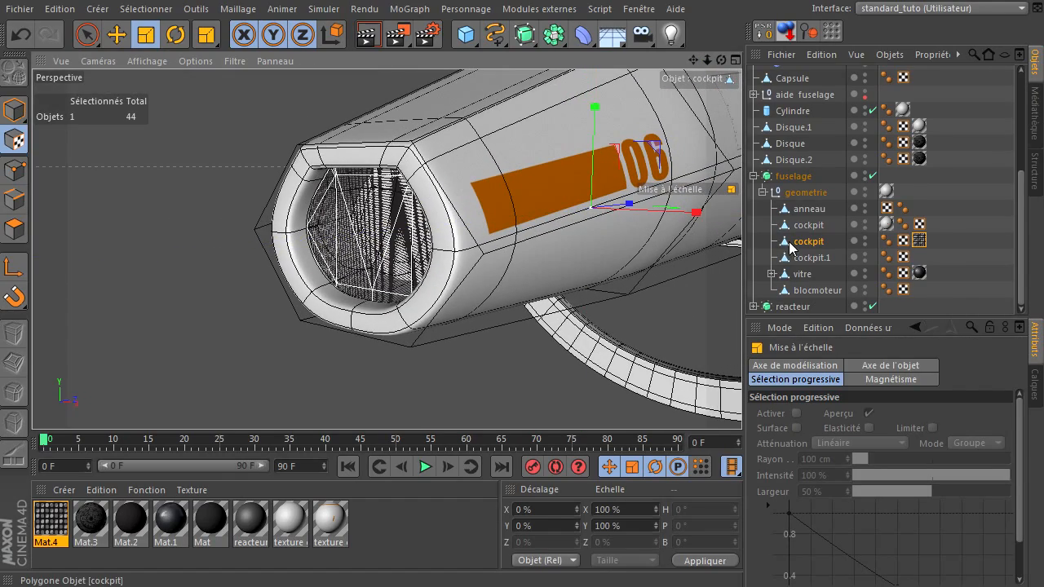
Move the cockpit.1 object slightly along its Z axis behind the grille and return to model mode
left_click(803, 258)
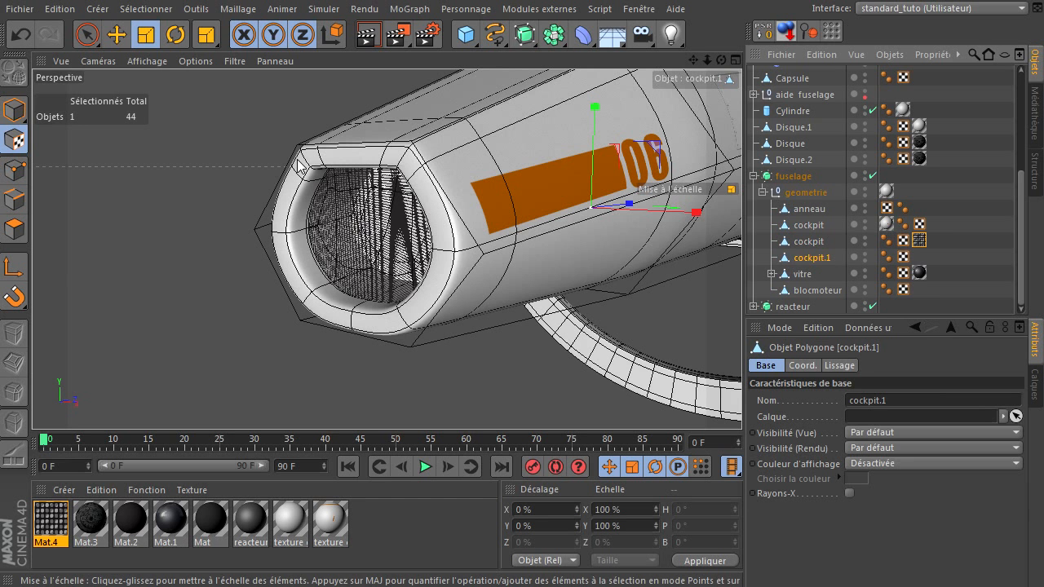
left_click(116, 35)
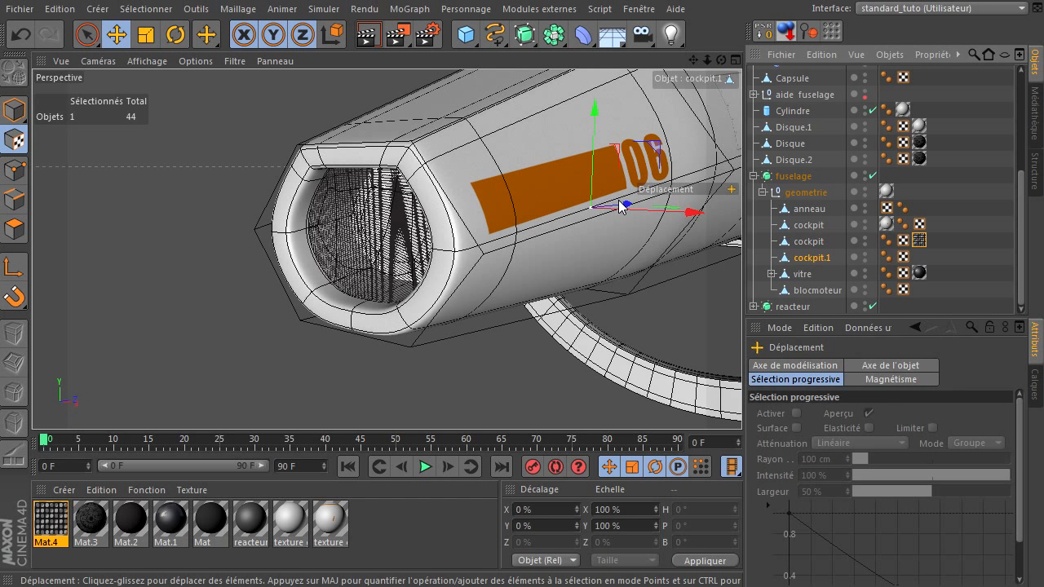
mouse_move(622, 206)
left_mouse_down()
mouse_move(606, 206)
mouse_move(633, 207)
left_mouse_up()
left_click(14, 110)
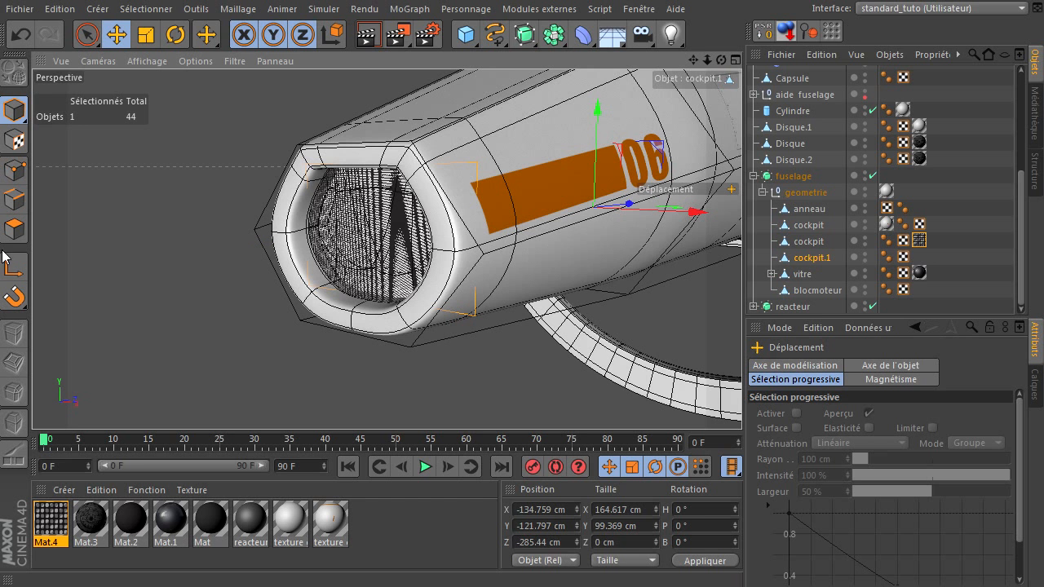
Create a new material for cockpit.1, set its colour to dark grey (R 92, V 92, B 93), and render the view
double_click(366, 519)
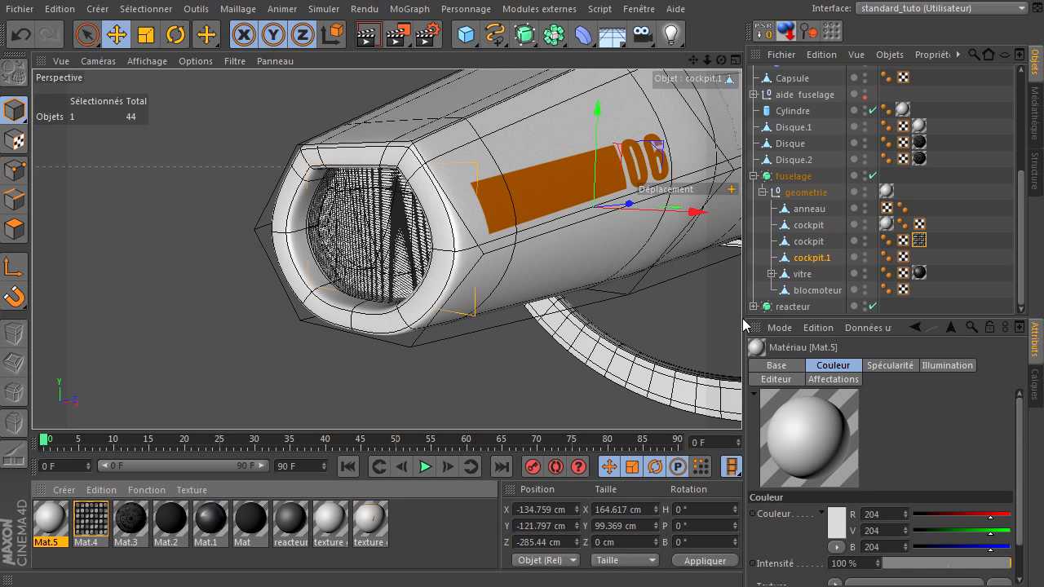
left_click_drag(799, 263, 799, 260)
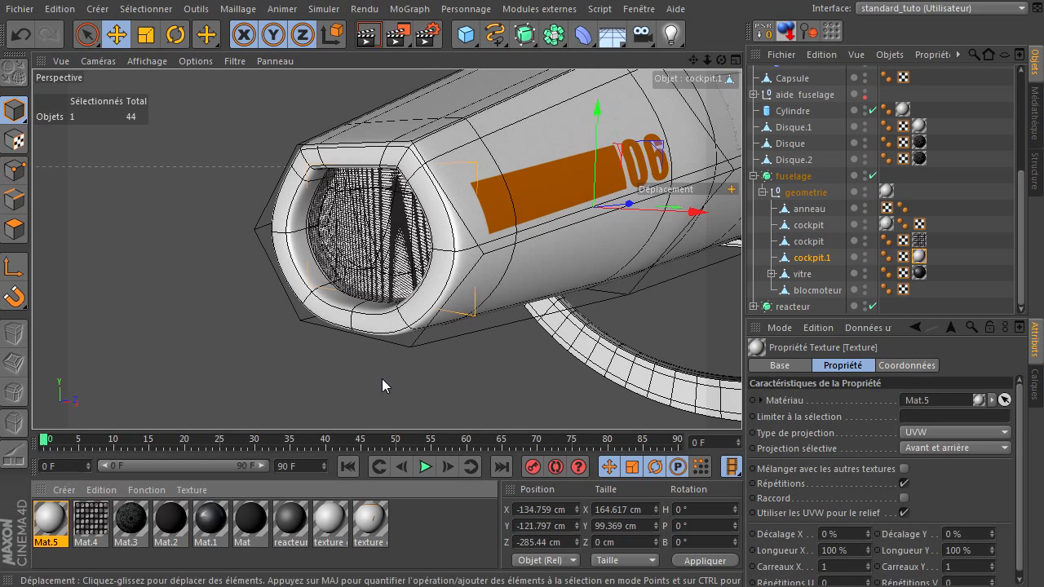
double_click(51, 519)
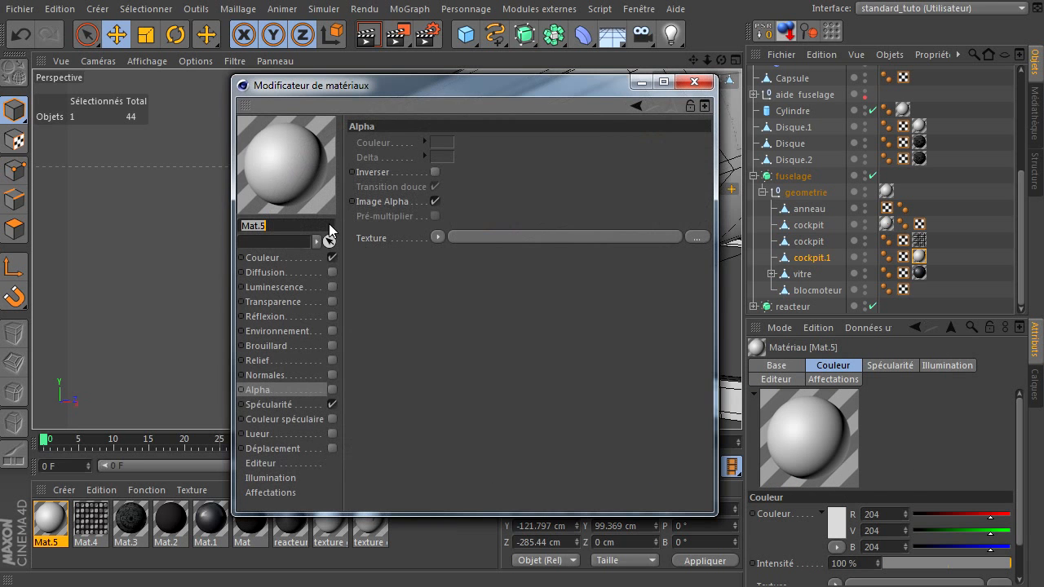
left_click(312, 256)
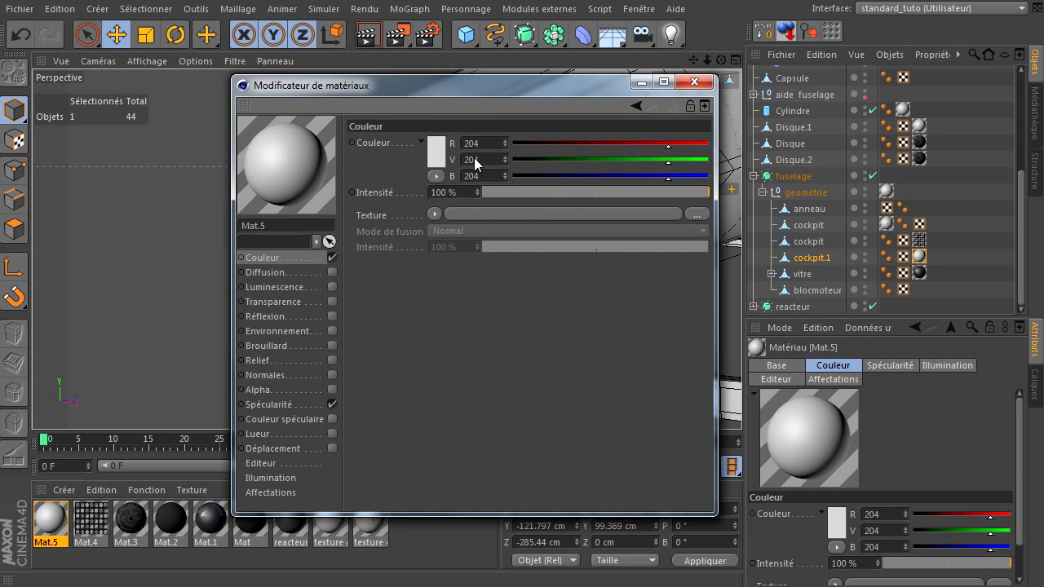
left_click(437, 159)
left_click_drag(353, 156, 342, 155)
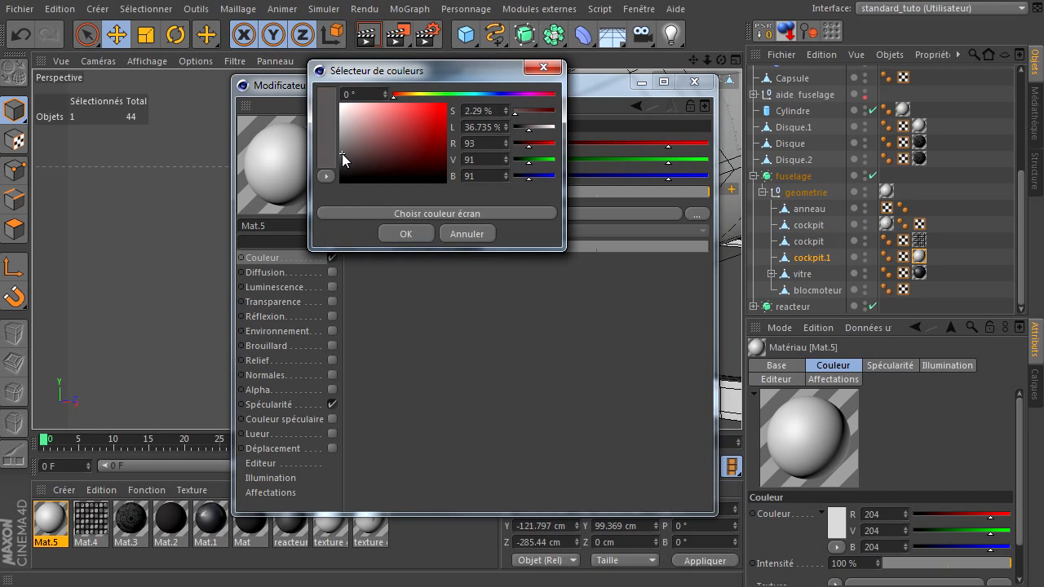
left_click(489, 95)
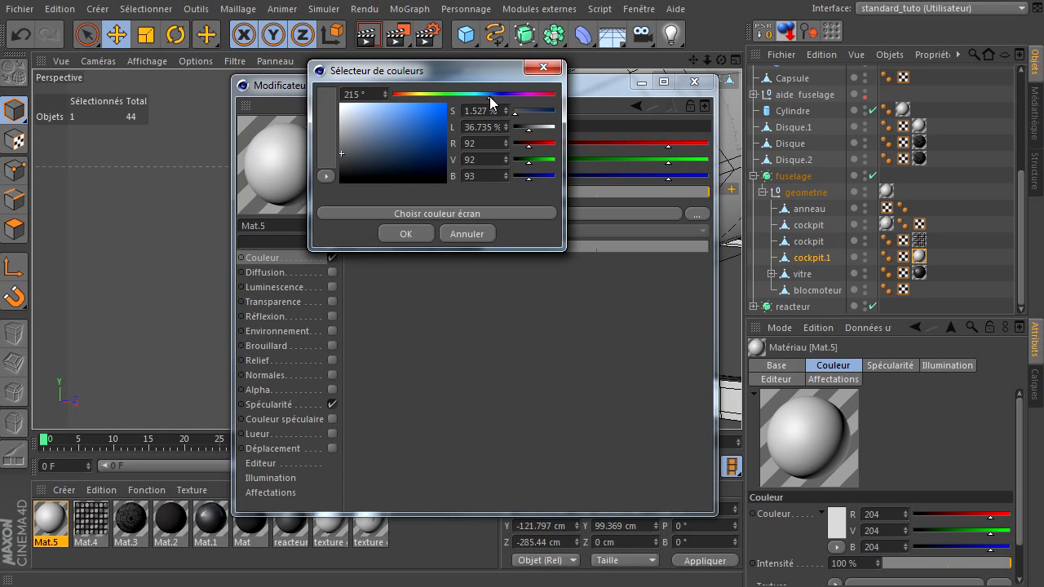
left_click(405, 234)
left_click(694, 82)
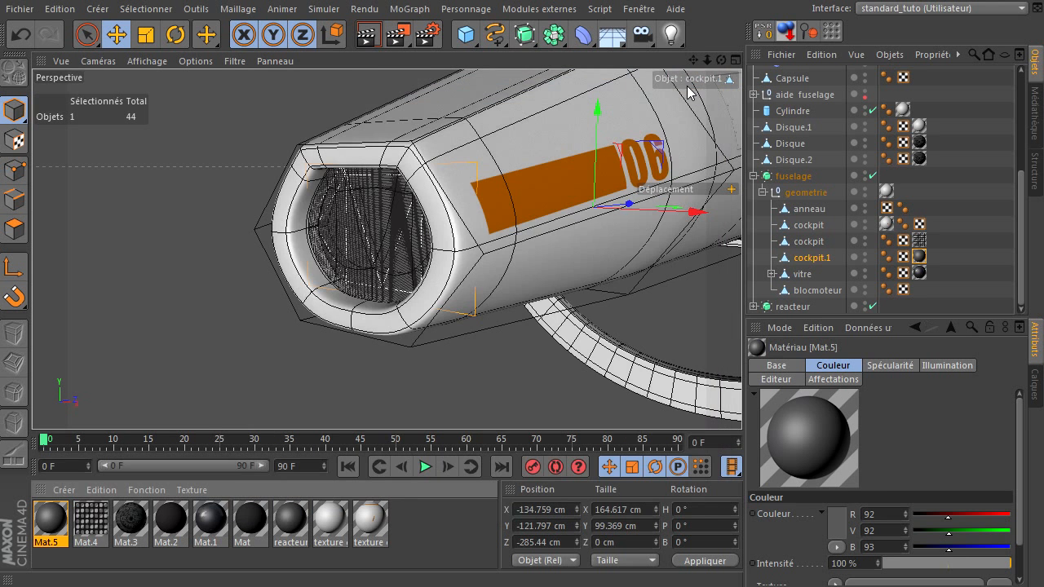
left_click(367, 39)
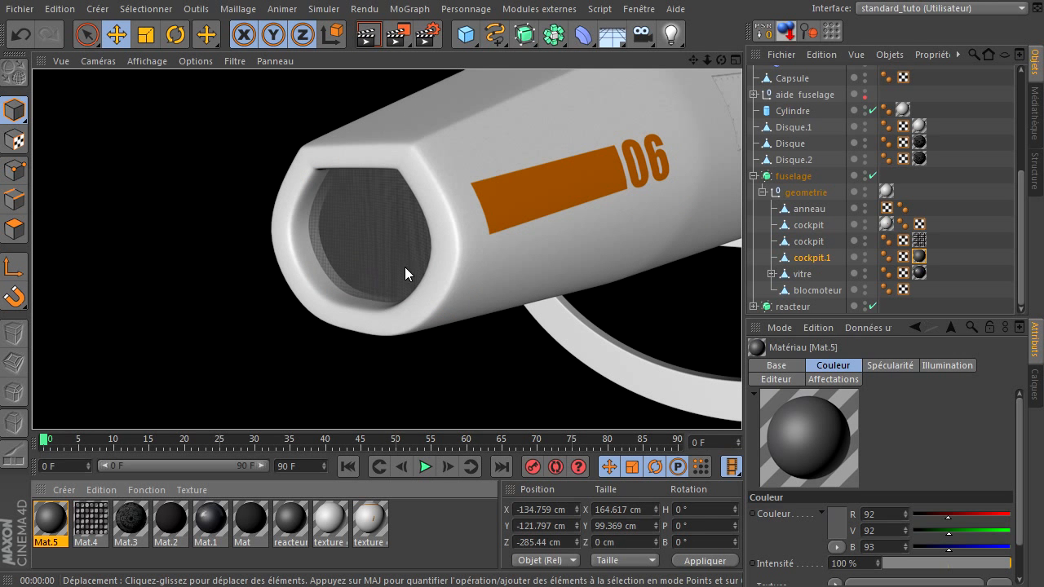
Rescale the Mat.4 grille projection on the cockpit cap in texture axis mode and render the view to check it
left_click_drag(721, 60, 737, 420)
left_click(88, 522)
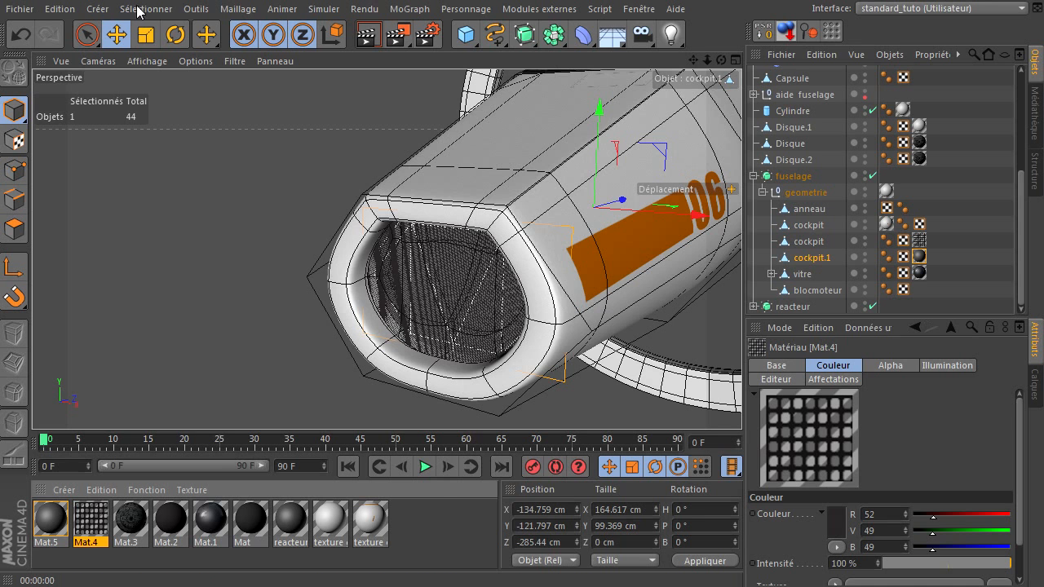
left_click(13, 140)
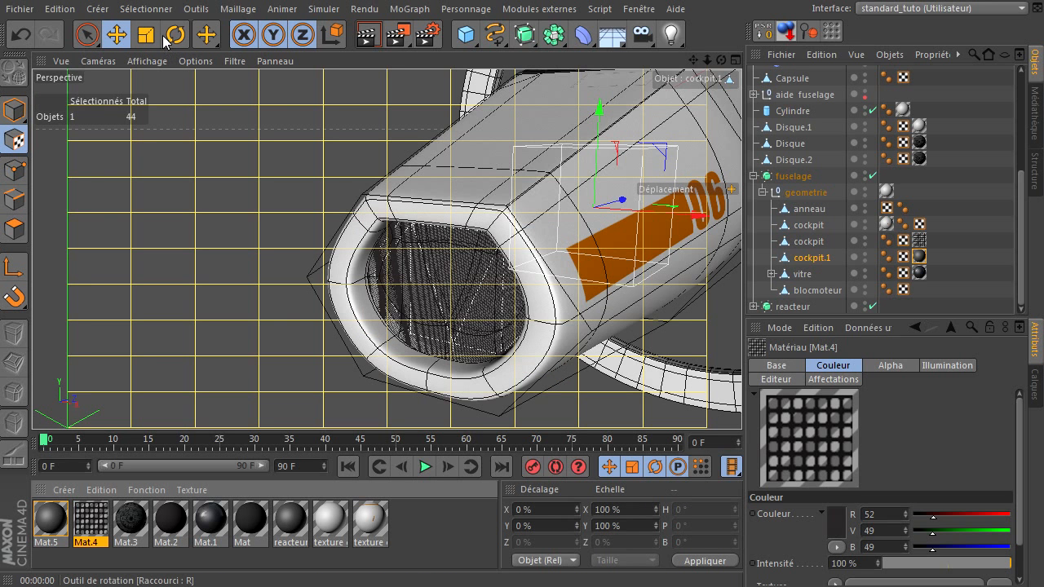
left_click(148, 37)
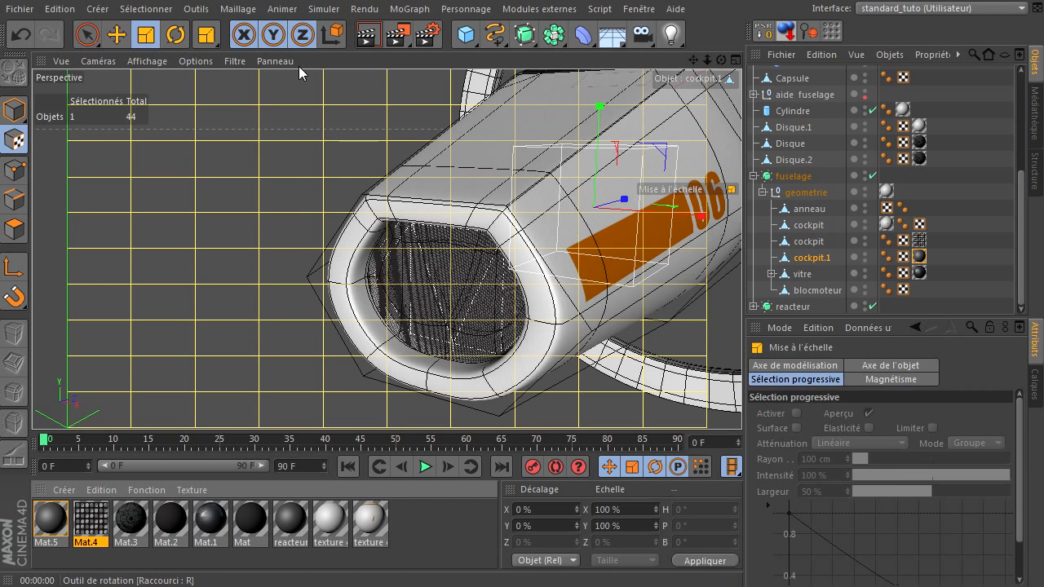
left_click(918, 239)
left_click(801, 241)
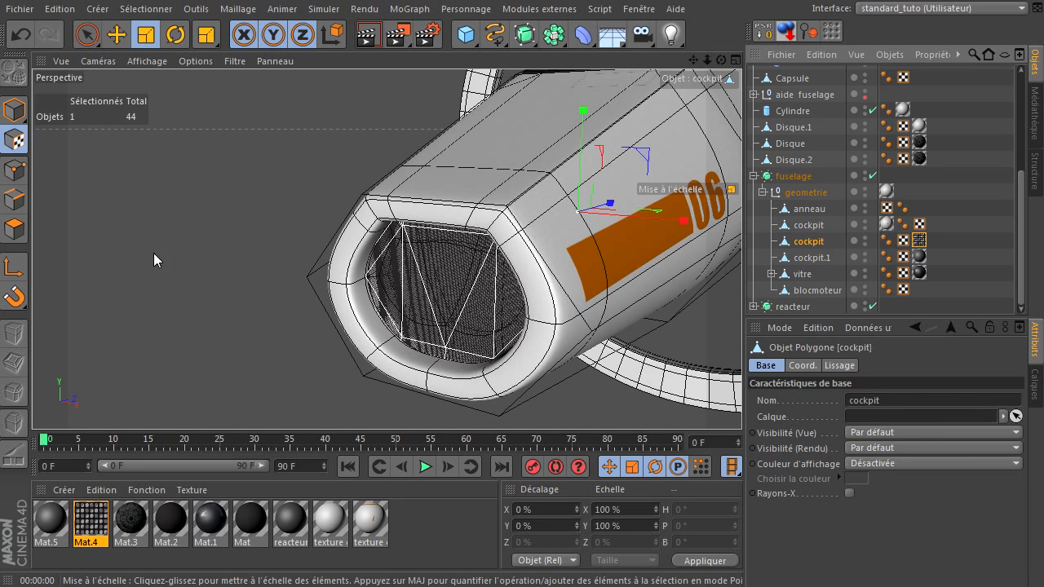
left_click(146, 34)
left_click_drag(185, 186, 409, 92)
left_click(366, 36)
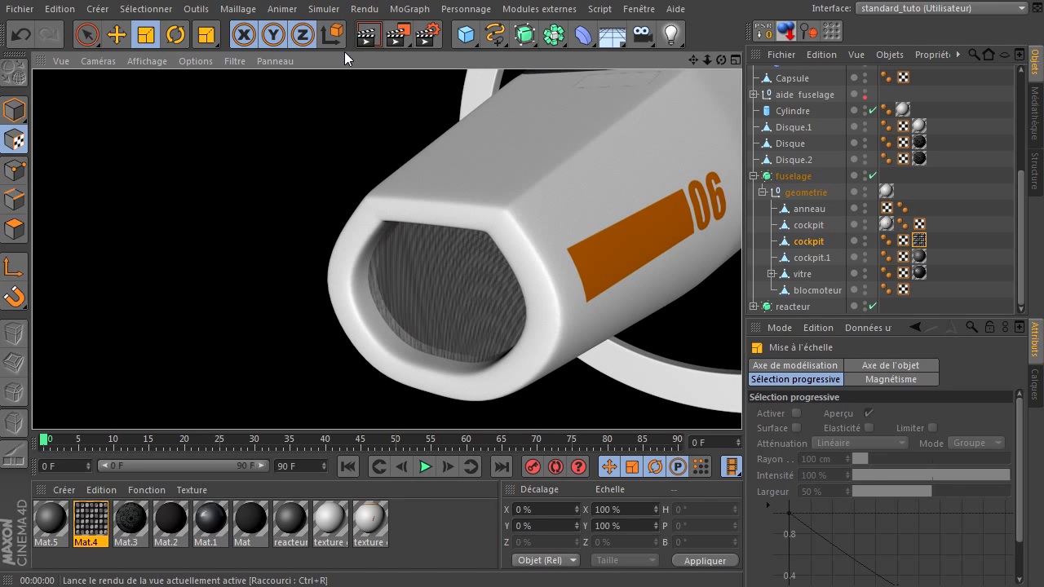
Adjust the scale of the cap's grille projection twice more, with a test render after each change
left_click_drag(239, 144, 448, 72)
left_click(358, 41)
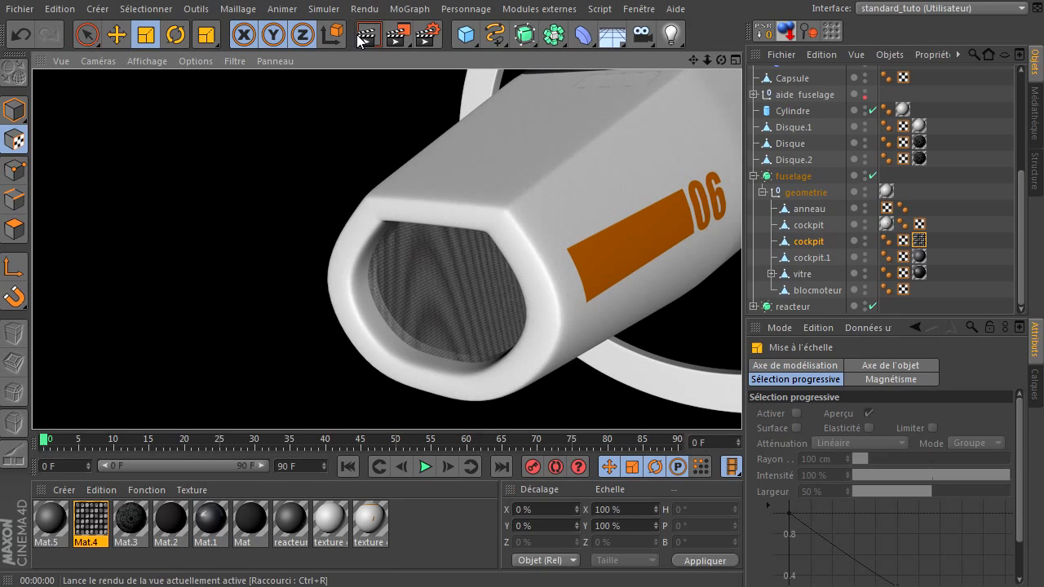
left_click_drag(226, 150, 327, 85)
left_click(369, 34)
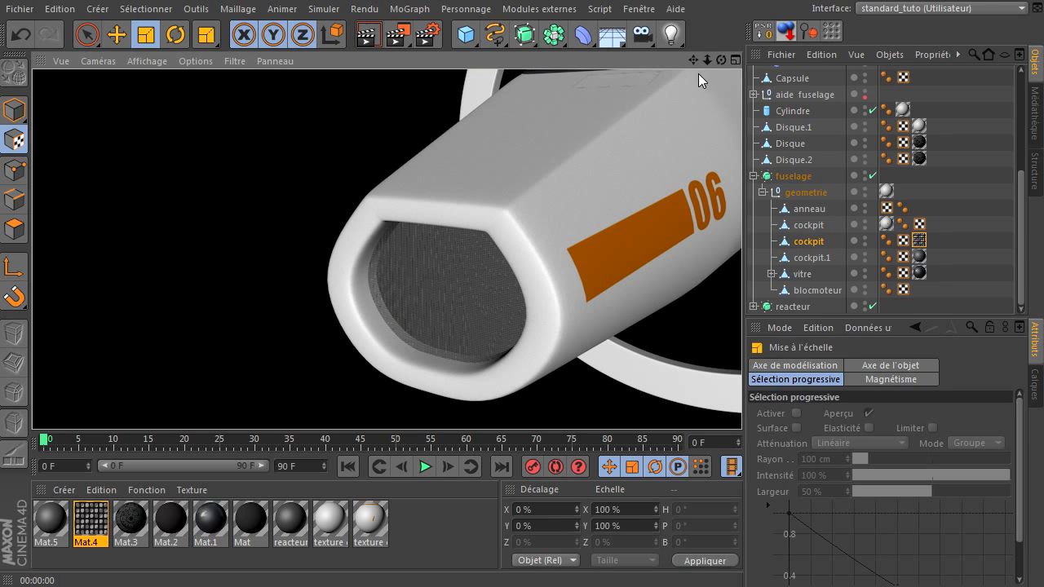
Set Mat.4's colour to black (R 0, V 0, B 0), enable its Spécularité channel, and render the view
left_click_drag(721, 61, 743, 408)
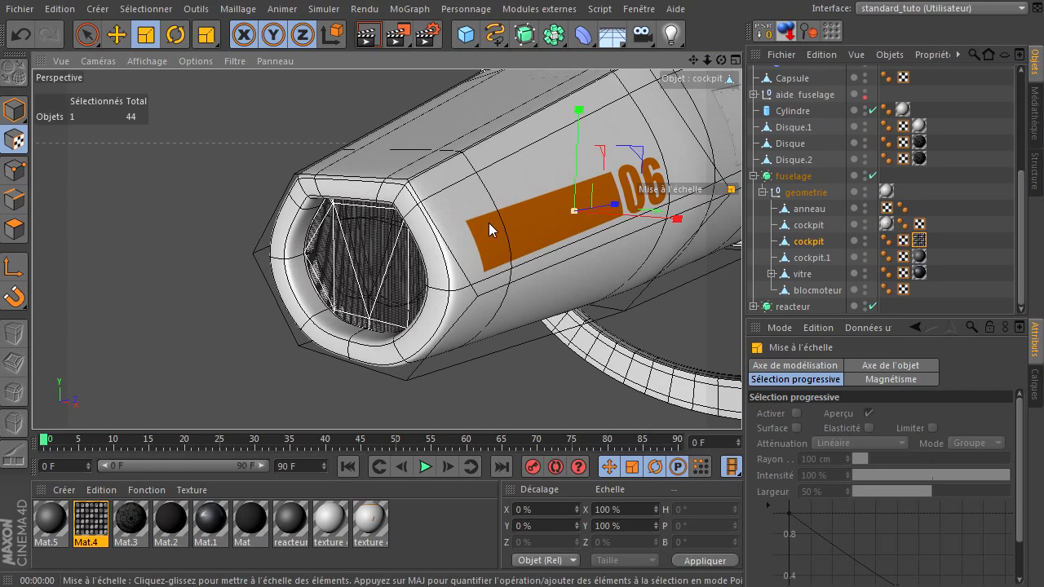
double_click(96, 521)
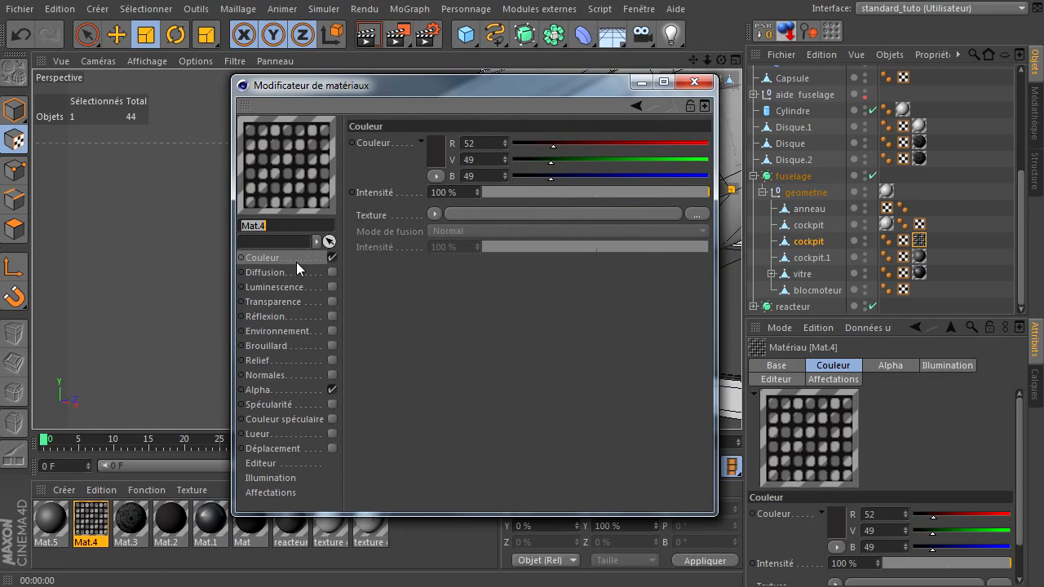
left_click(437, 152)
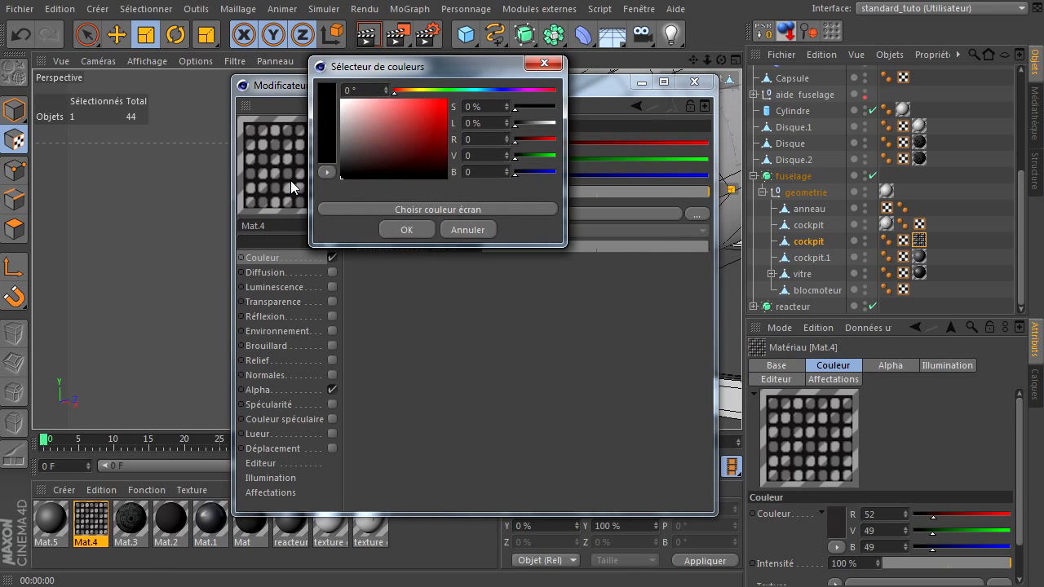
left_click(402, 230)
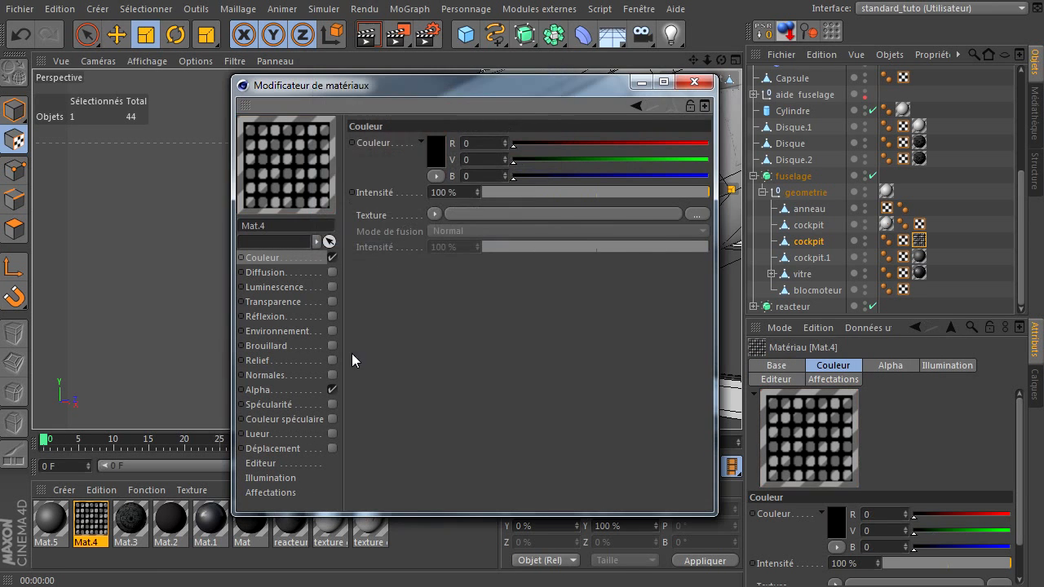
left_click(332, 419)
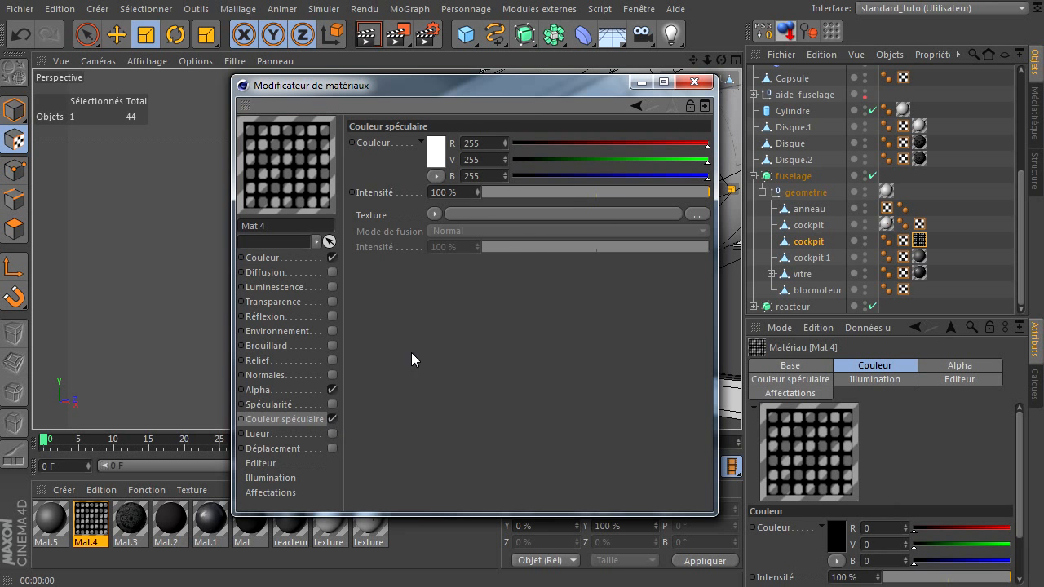
left_click(332, 419)
left_click(331, 404)
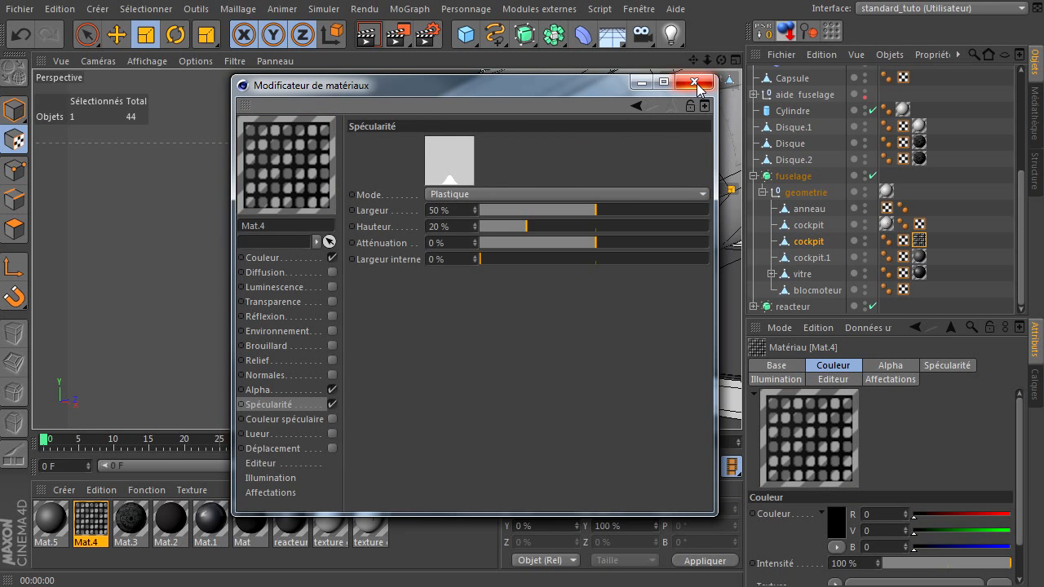
left_click(695, 82)
left_click(366, 36)
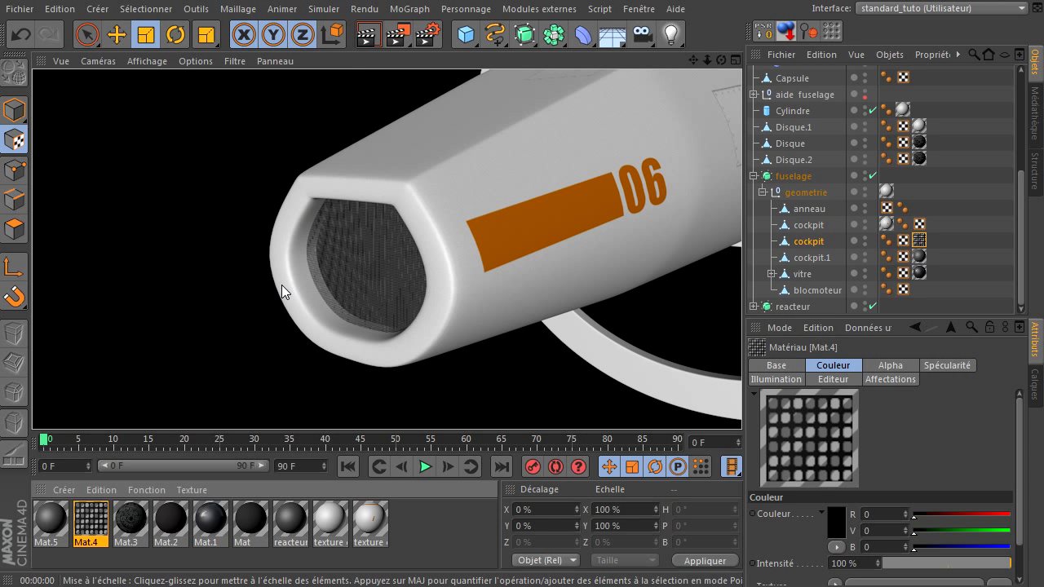
Hide the grille cap in both the viewport and the renderer, and render the open cockpit front
left_click(863, 241)
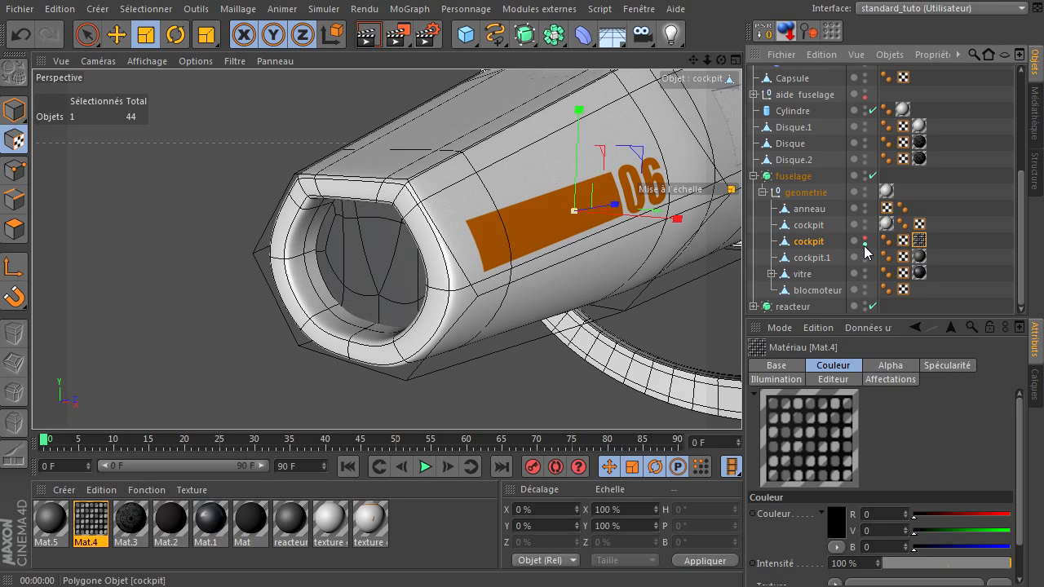
left_click(368, 34)
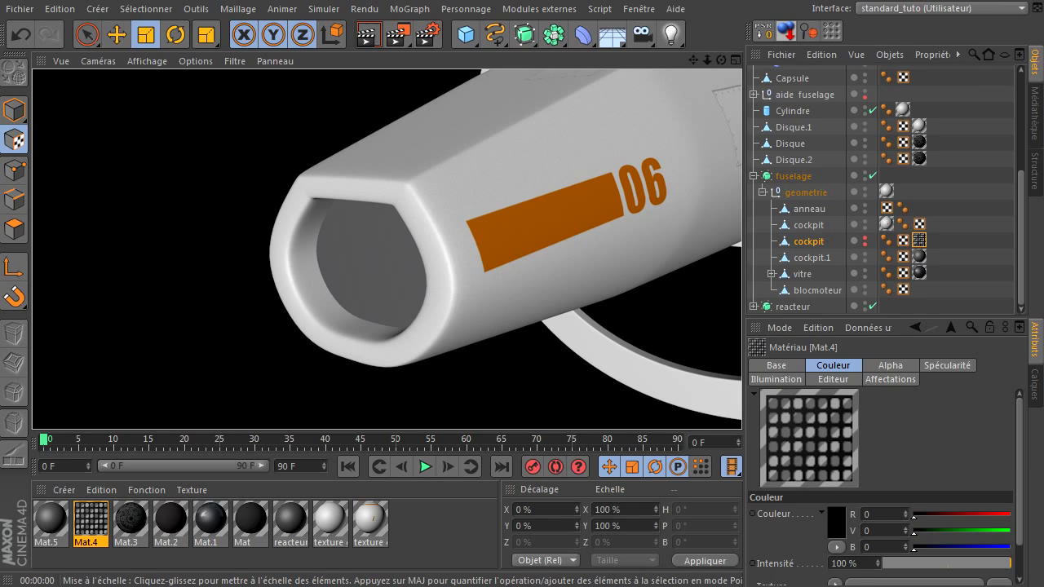
Switch to the CG Textures site in the browser and examine both pages of the Metal Beams textures for a suitable metal image
left_click_drag(1043, 153, 616, 28)
left_click(1008, 552)
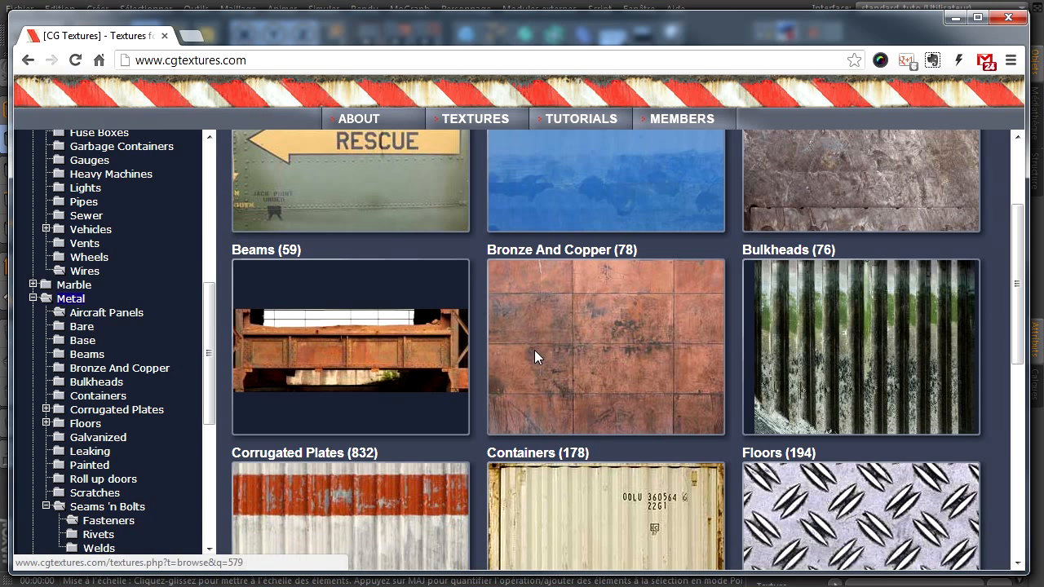
left_click(387, 344)
scroll(522, 371, "down", 3)
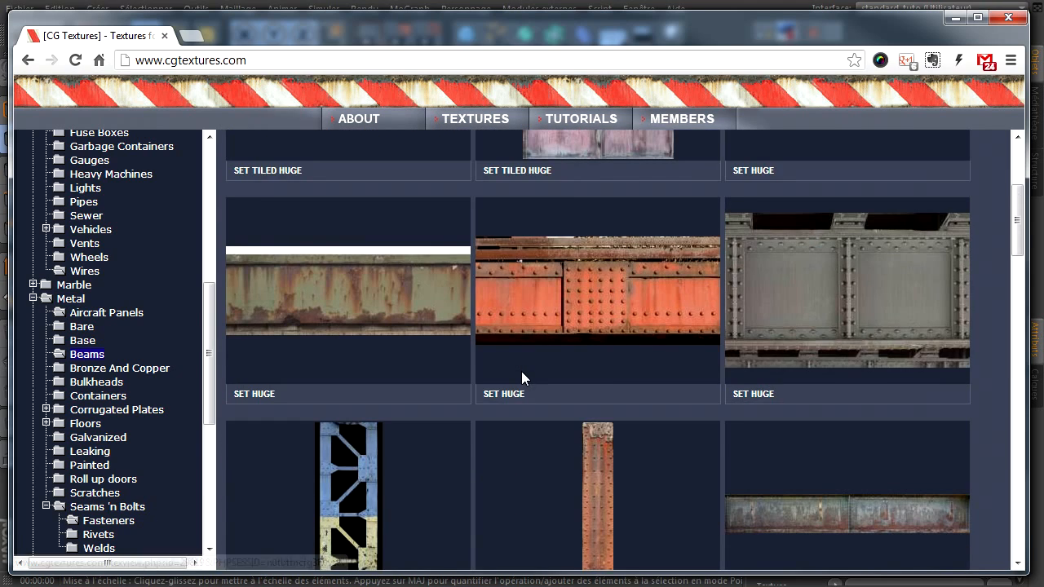
scroll(521, 371, "down", 10)
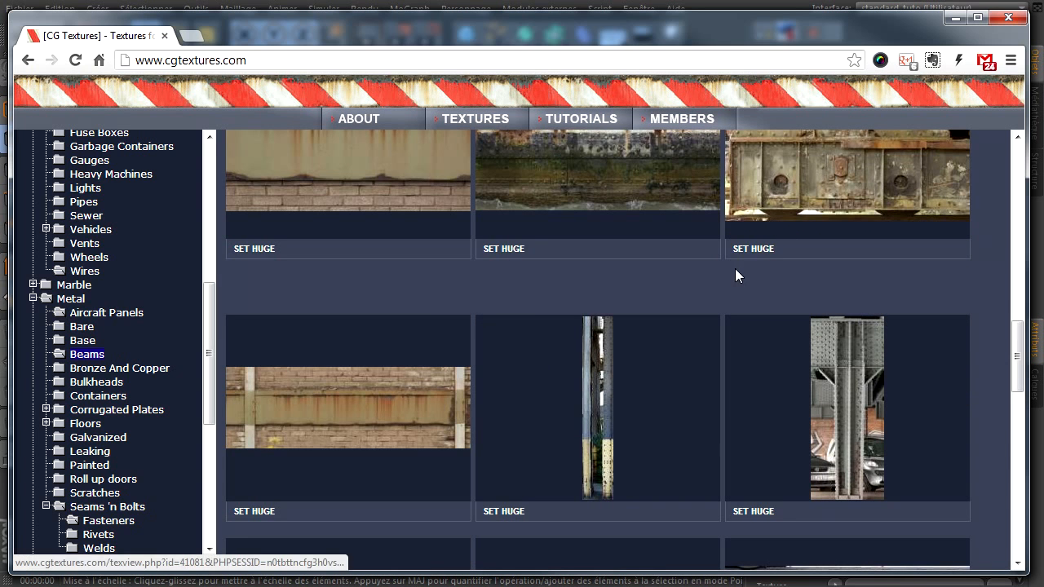
scroll(735, 268, "down", 4)
scroll(723, 305, "down", 5)
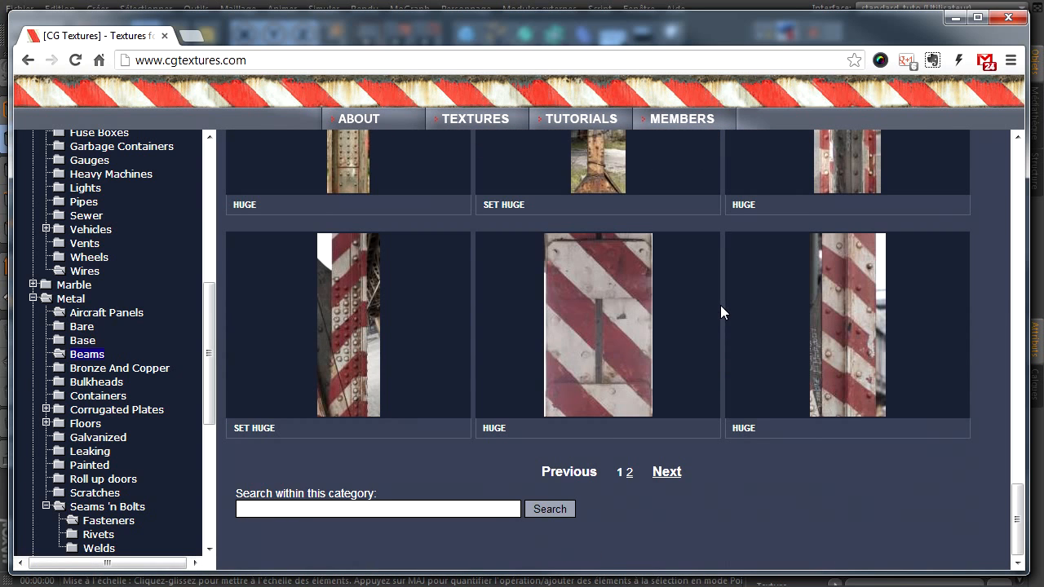
left_click(666, 472)
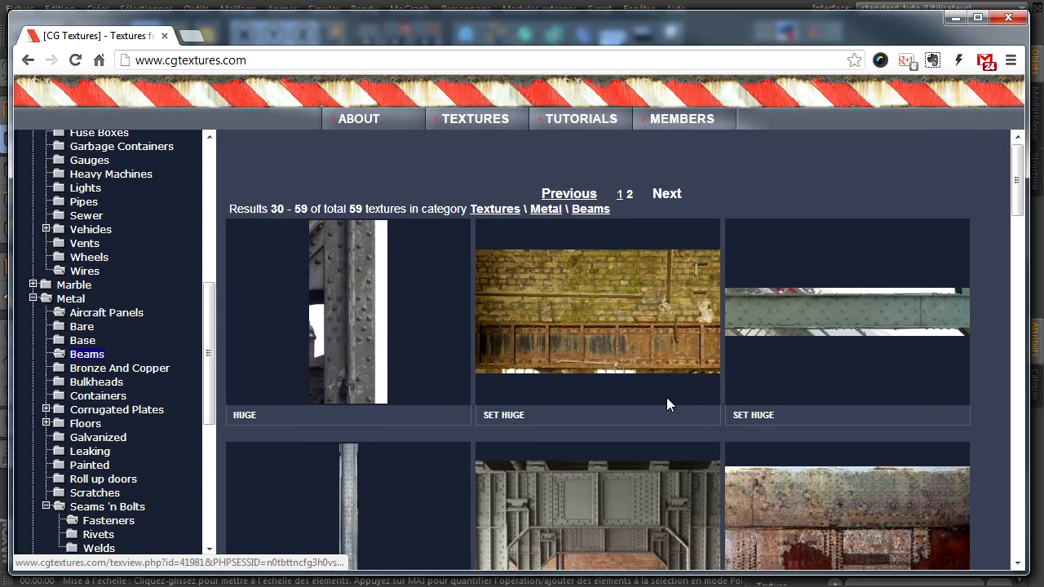
scroll(666, 399, "down", 3)
scroll(644, 310, "down", 1)
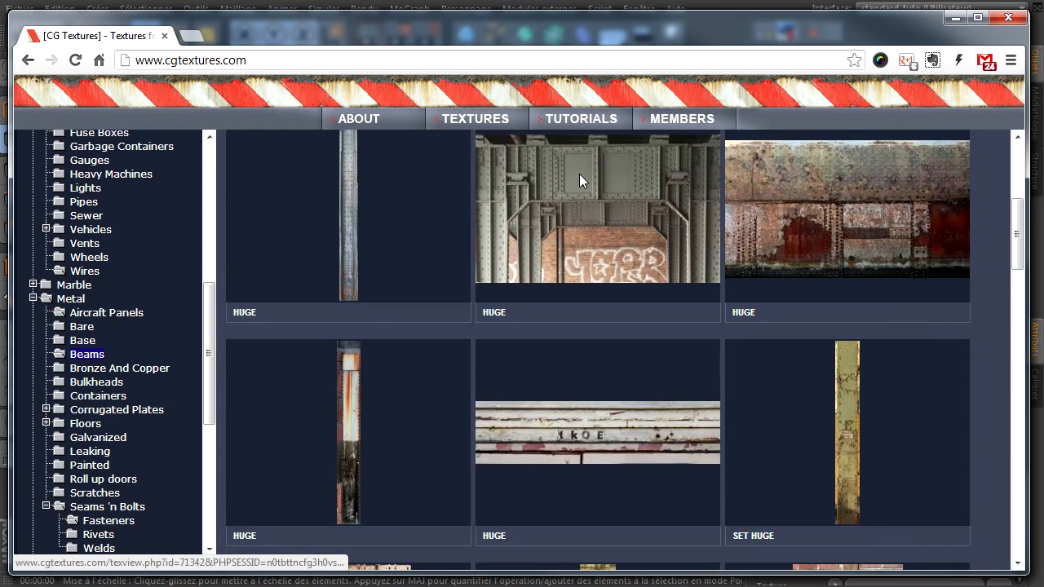
scroll(595, 277, "down", 5)
scroll(599, 305, "down", 10)
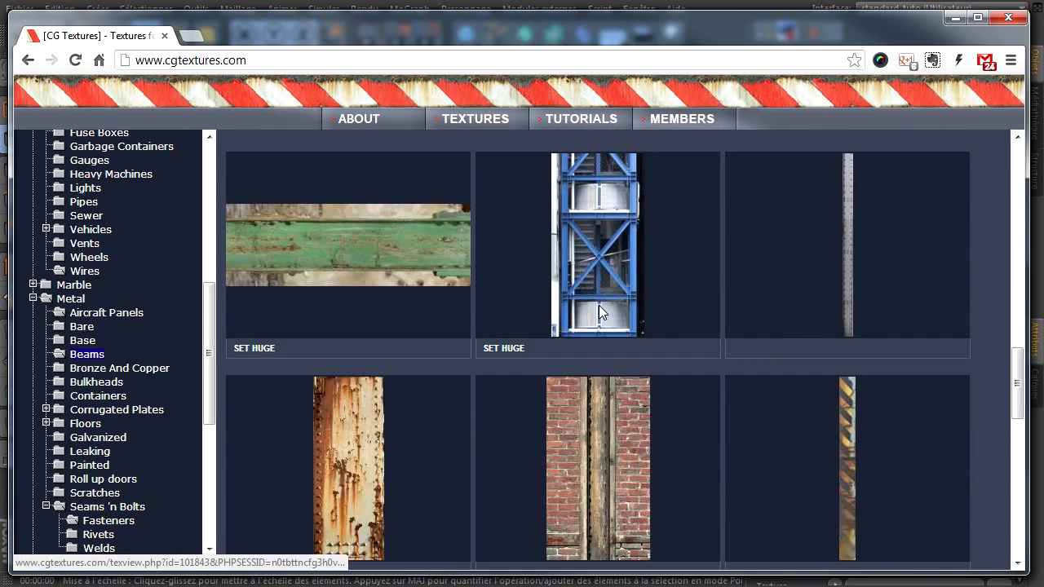
scroll(598, 308, "down", 3)
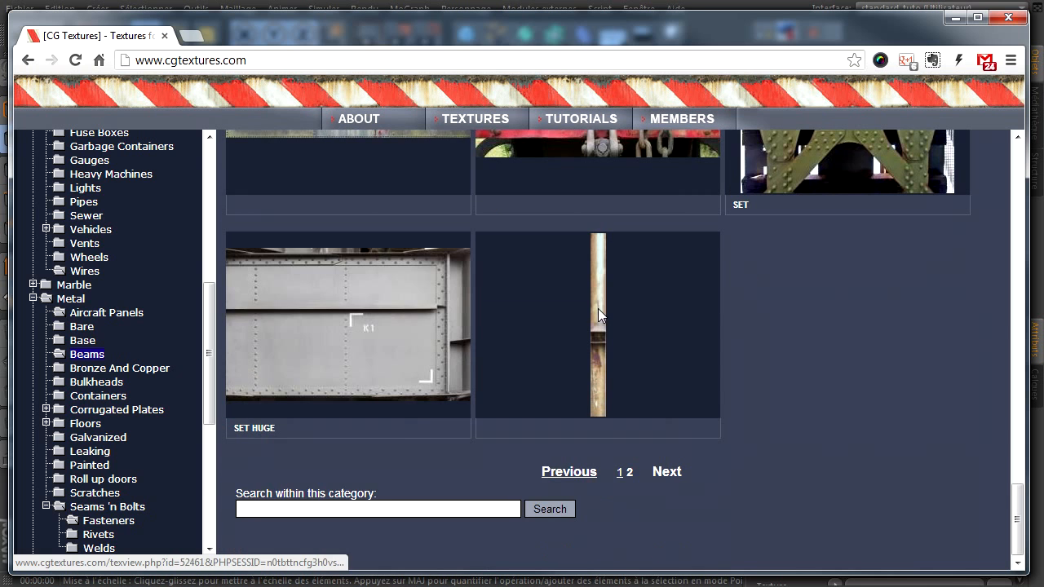
left_click(569, 473)
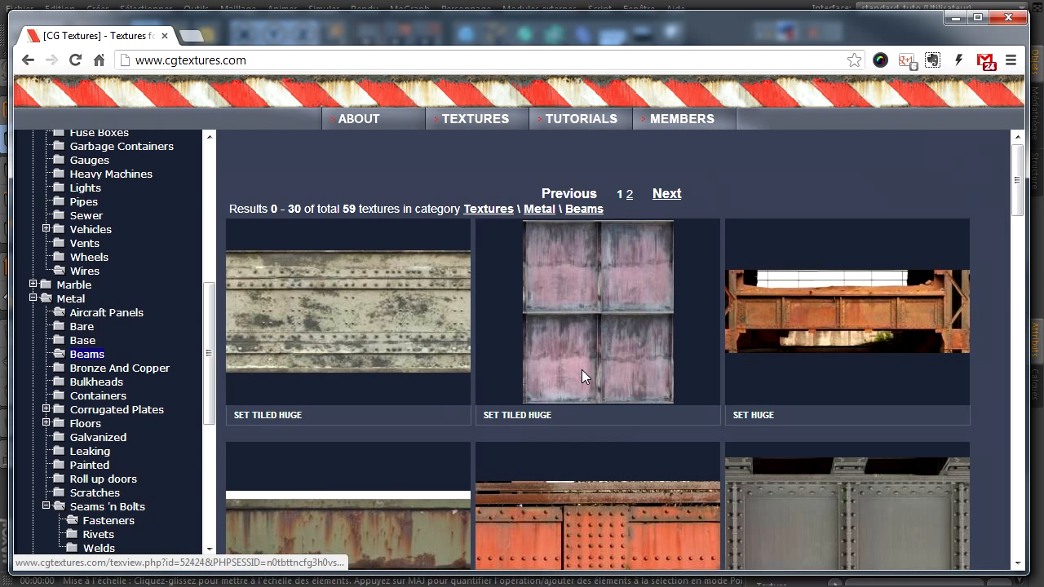
Look through both pages of the Aircraft Panels textures in the Metal category for a suitable panel image
left_click(71, 299)
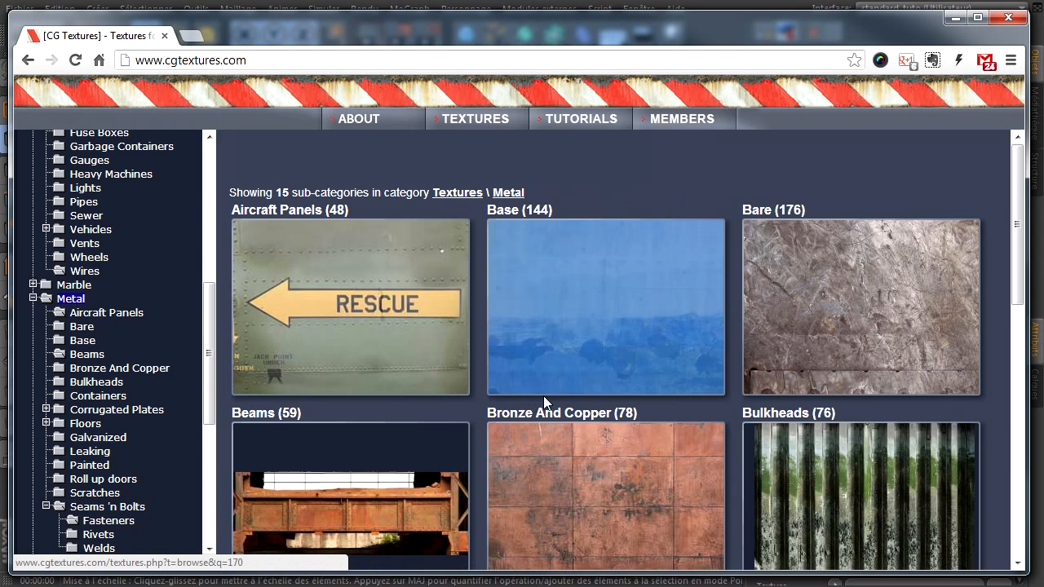
scroll(554, 394, "down", 3)
scroll(564, 394, "up", 3)
left_click(367, 305)
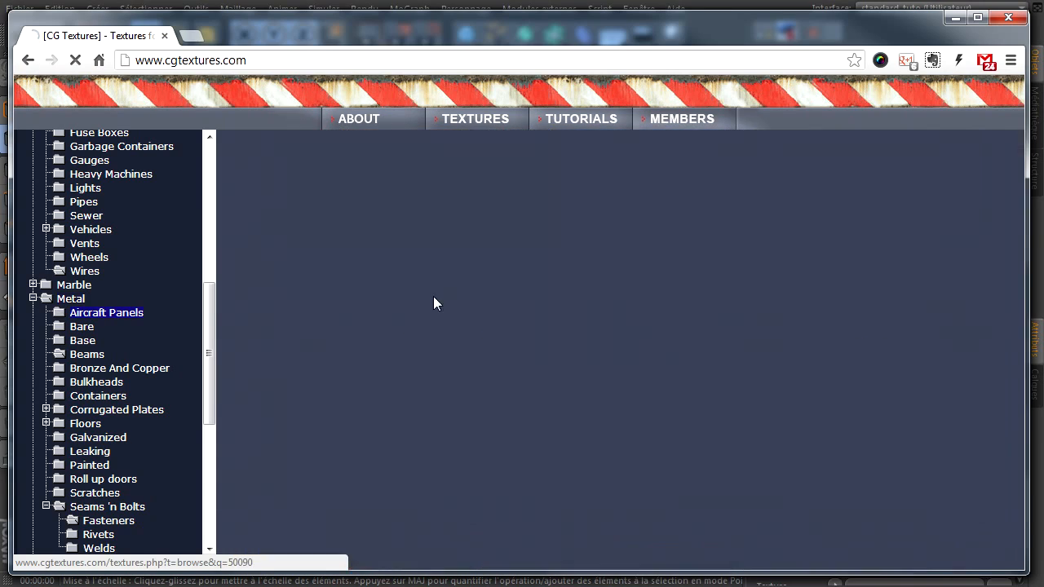
scroll(558, 396, "down", 3)
scroll(559, 424, "down", 3)
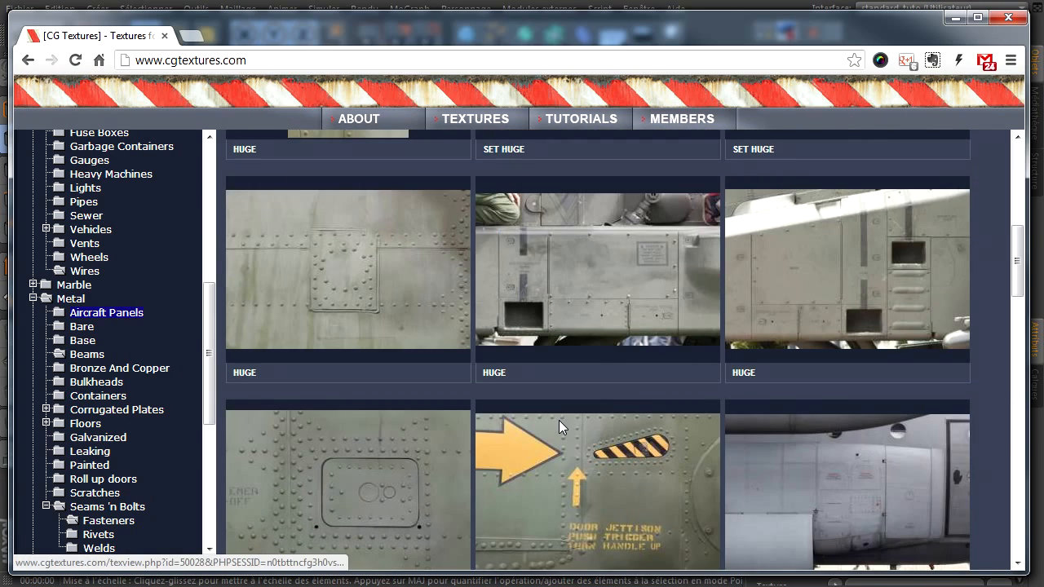
scroll(559, 420, "down", 4)
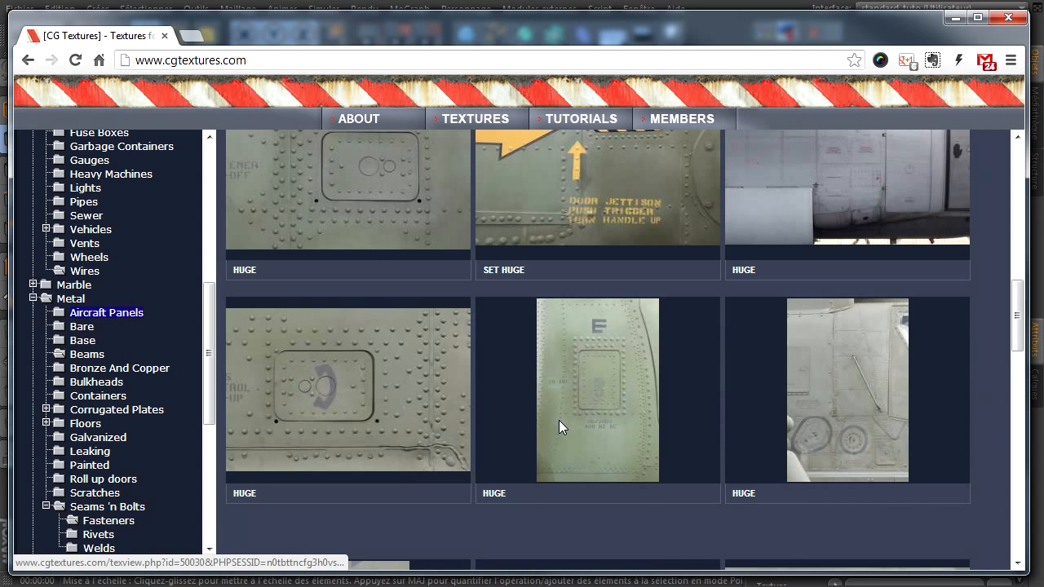
scroll(559, 420, "down", 8)
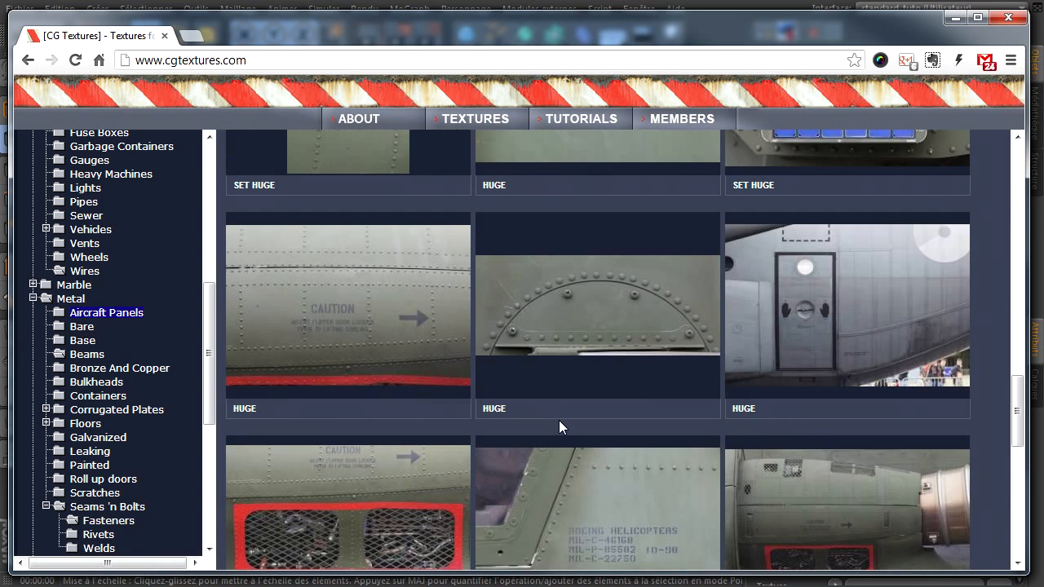
scroll(593, 366, "down", 9)
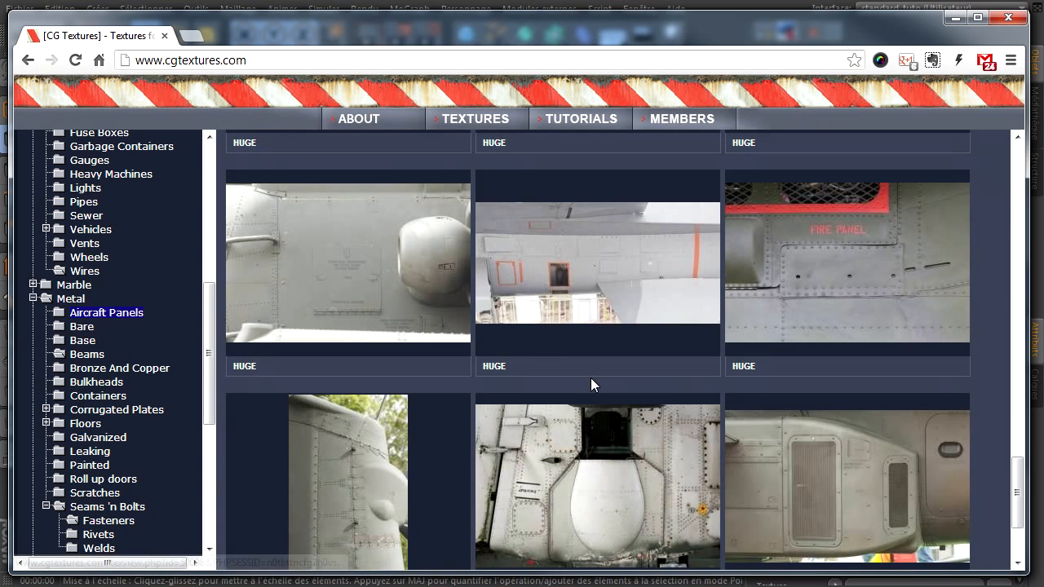
scroll(590, 378, "down", 3)
left_click(670, 475)
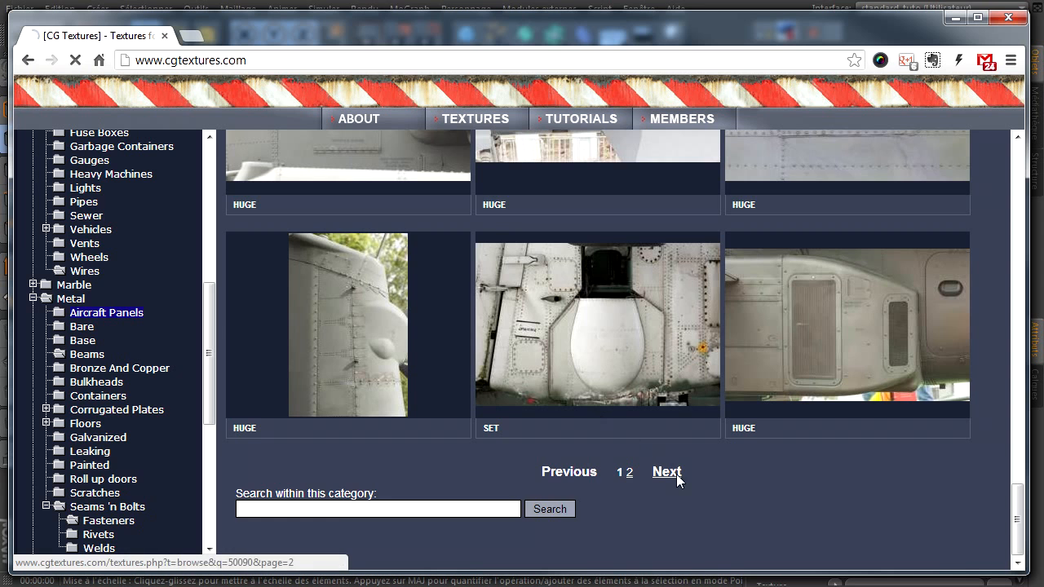
scroll(591, 339, "down", 3)
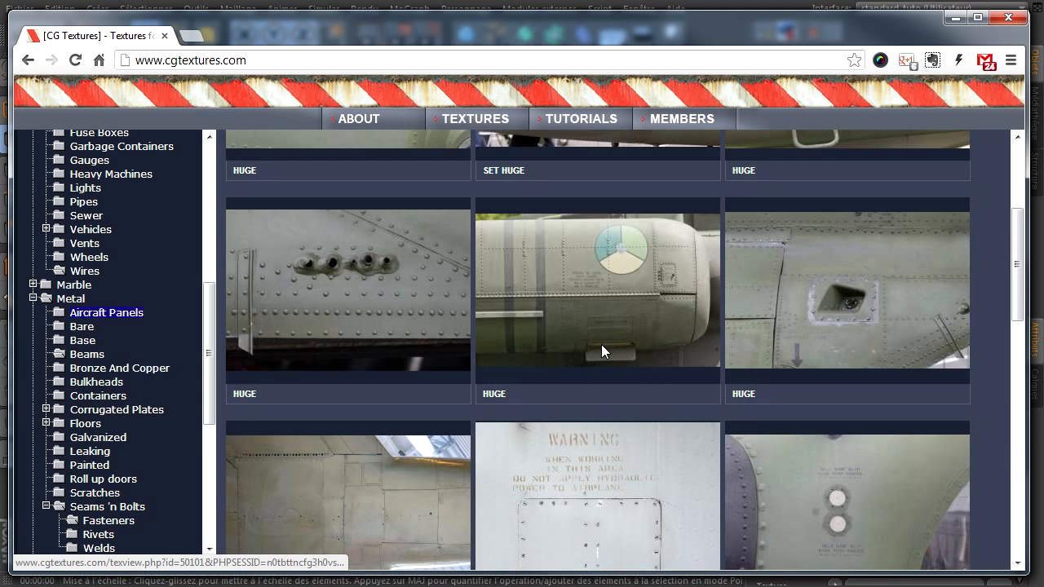
scroll(600, 351, "down", 3)
scroll(601, 344, "down", 3)
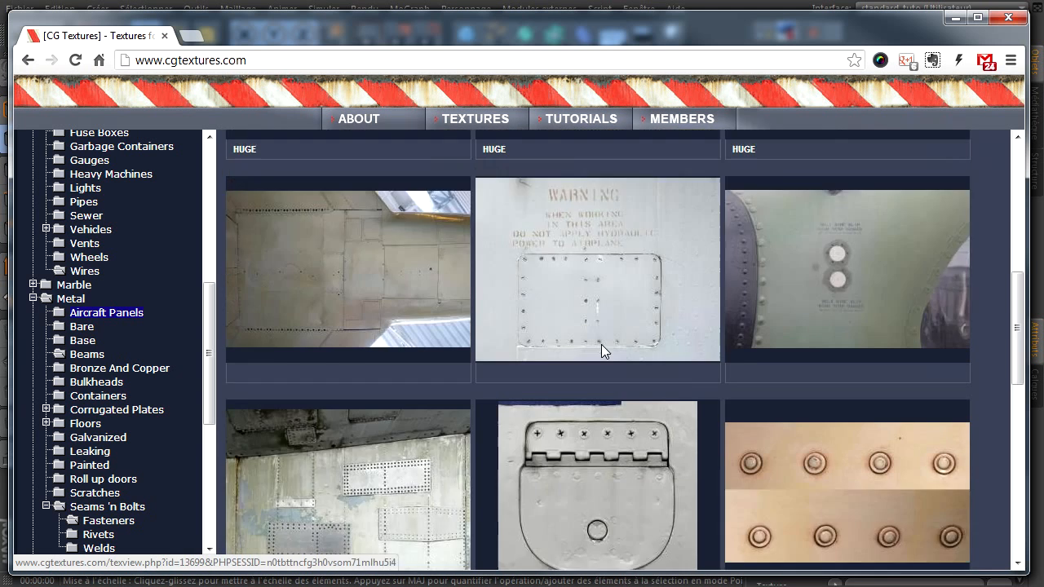
scroll(622, 330, "down", 2)
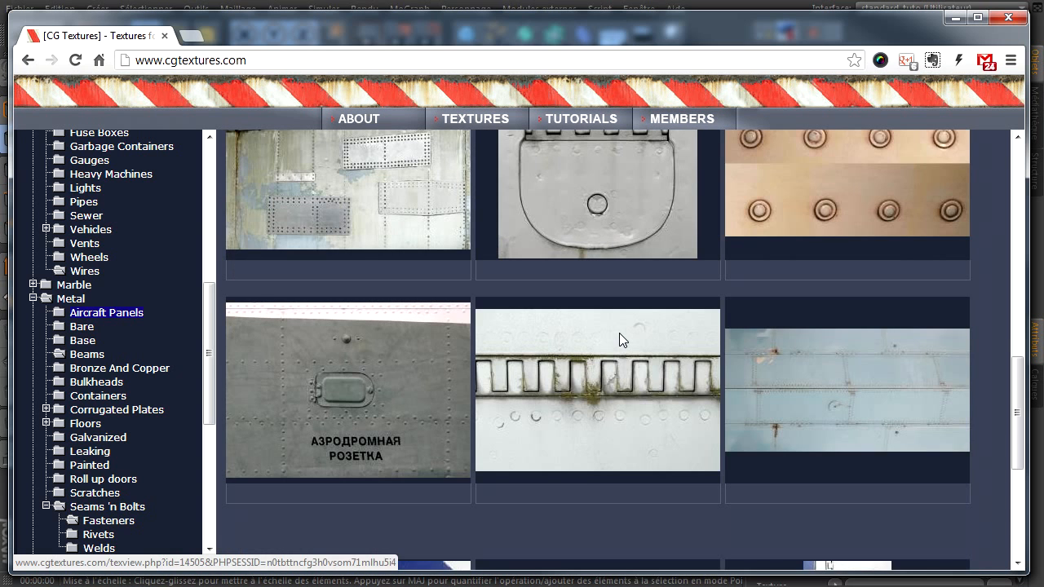
scroll(619, 333, "down", 5)
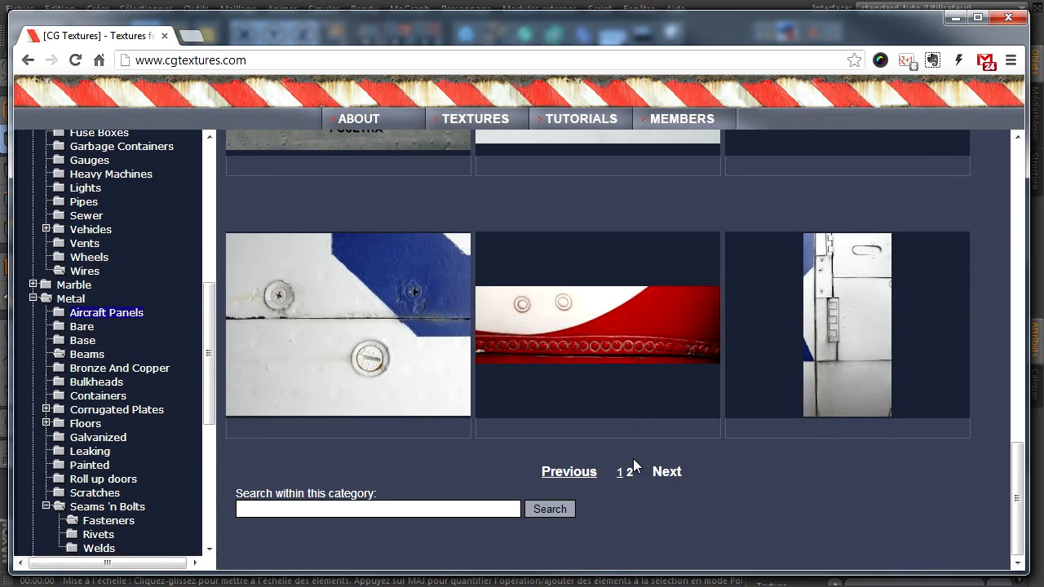
Examine both pages of the Fasteners textures under Metal, Seams 'n Bolts, for an image that suits the cockpit opening
left_click(79, 300)
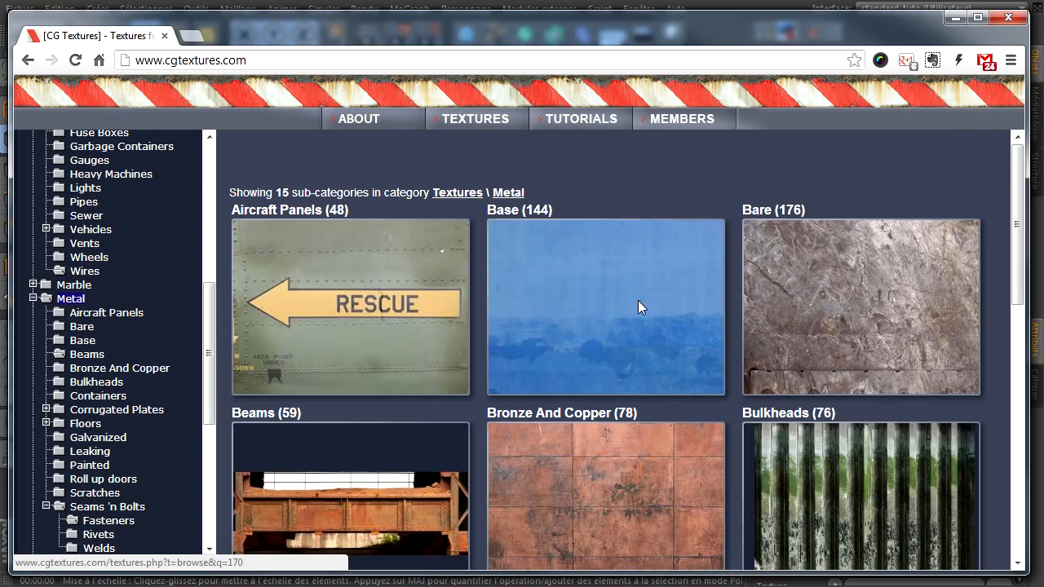
scroll(609, 334, "down", 7)
scroll(608, 339, "down", 3)
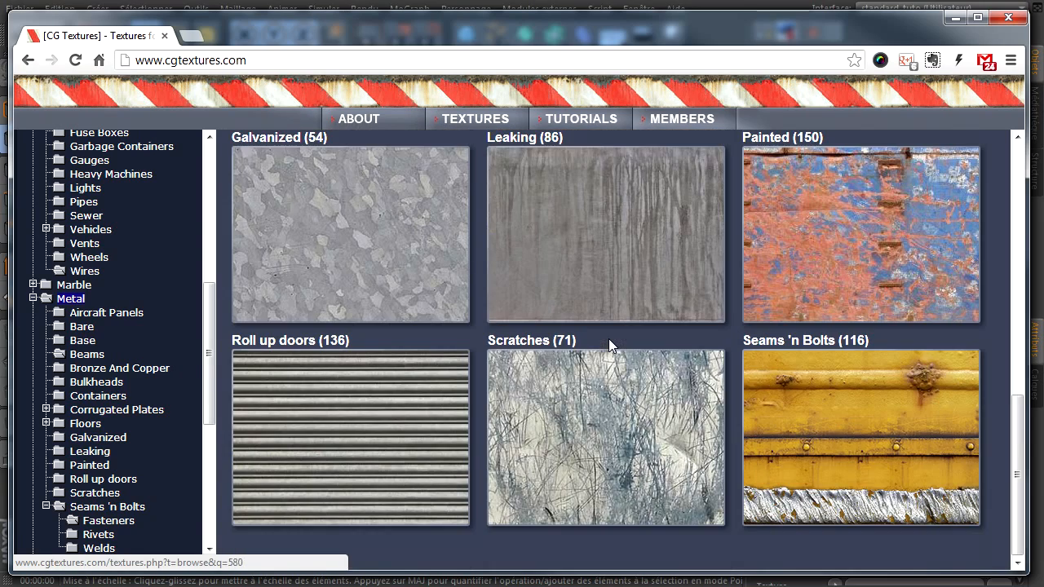
left_click(846, 444)
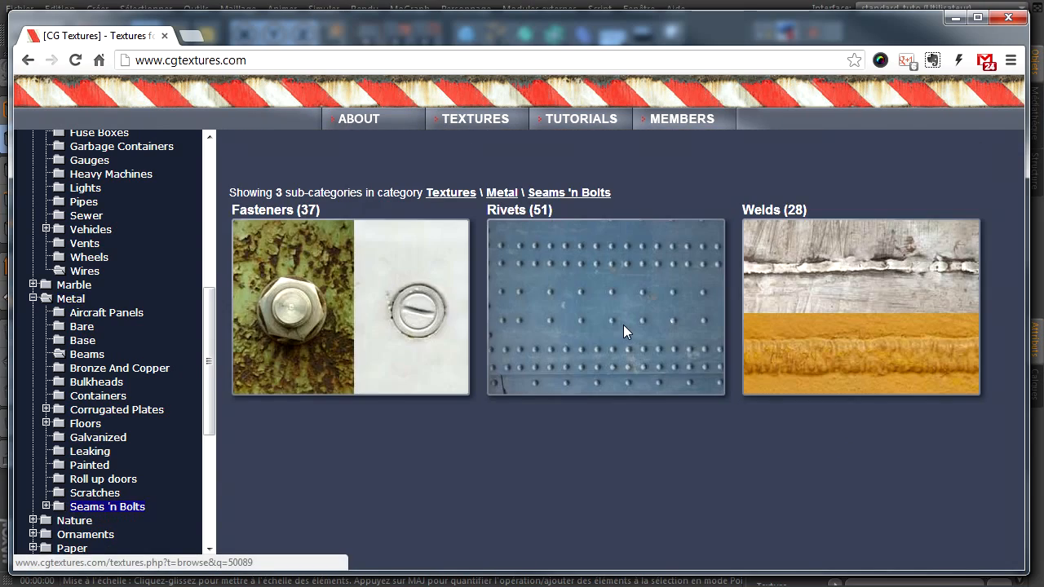
left_click(401, 311)
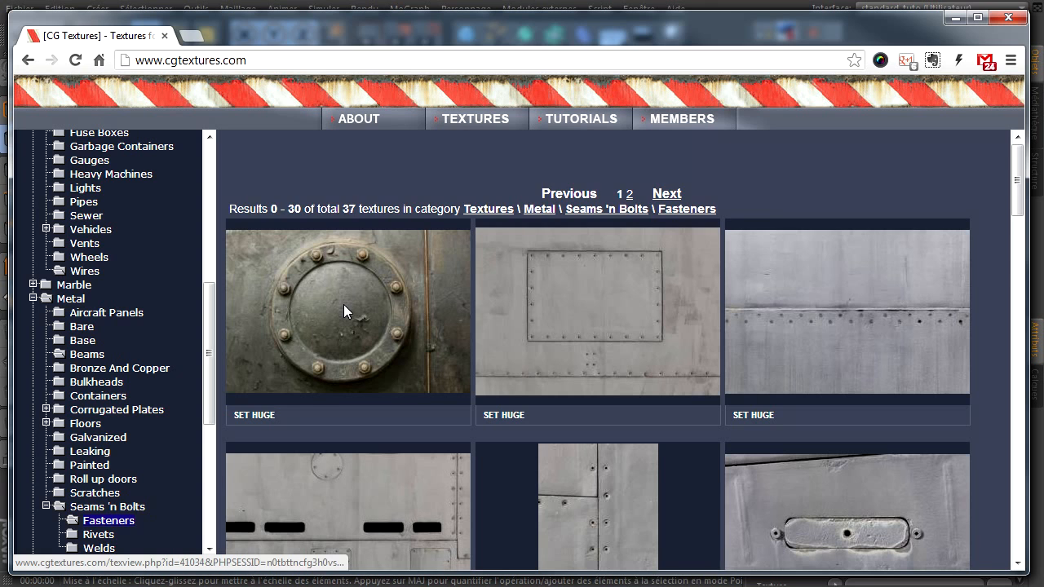
scroll(344, 304, "down", 4)
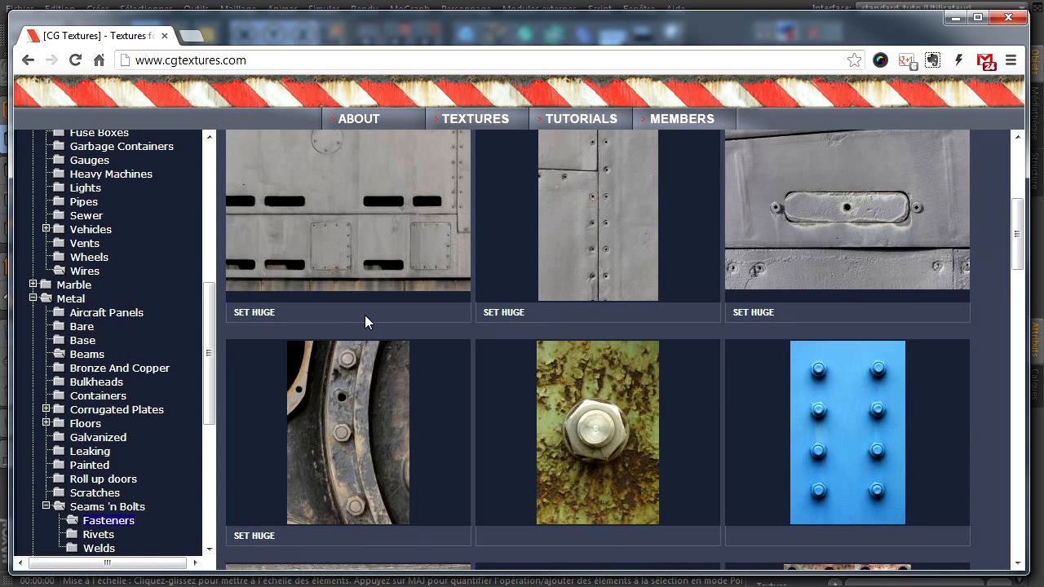
scroll(700, 281, "down", 5)
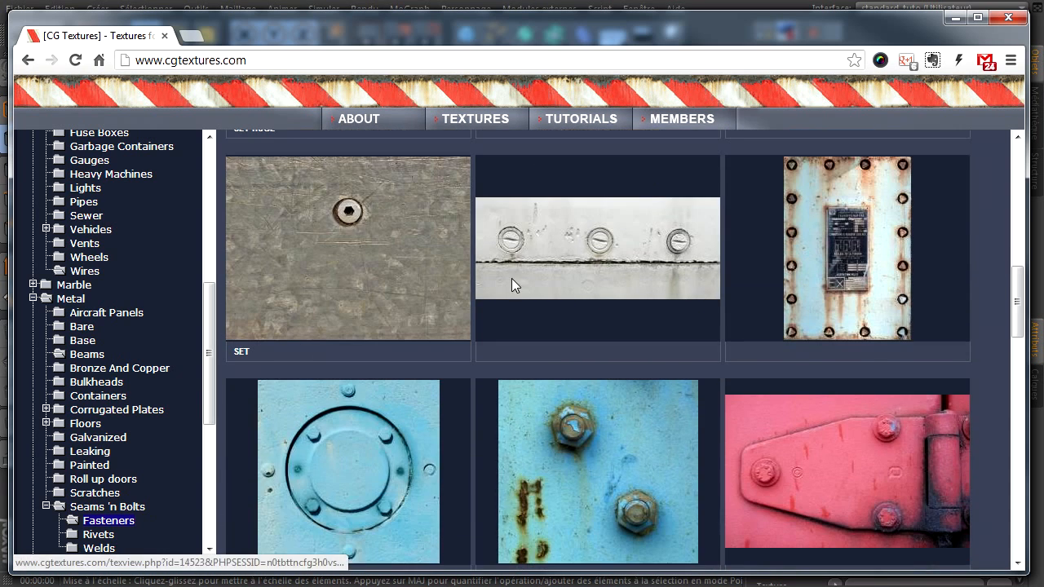
scroll(394, 249, "down", 2)
scroll(395, 250, "down", 4)
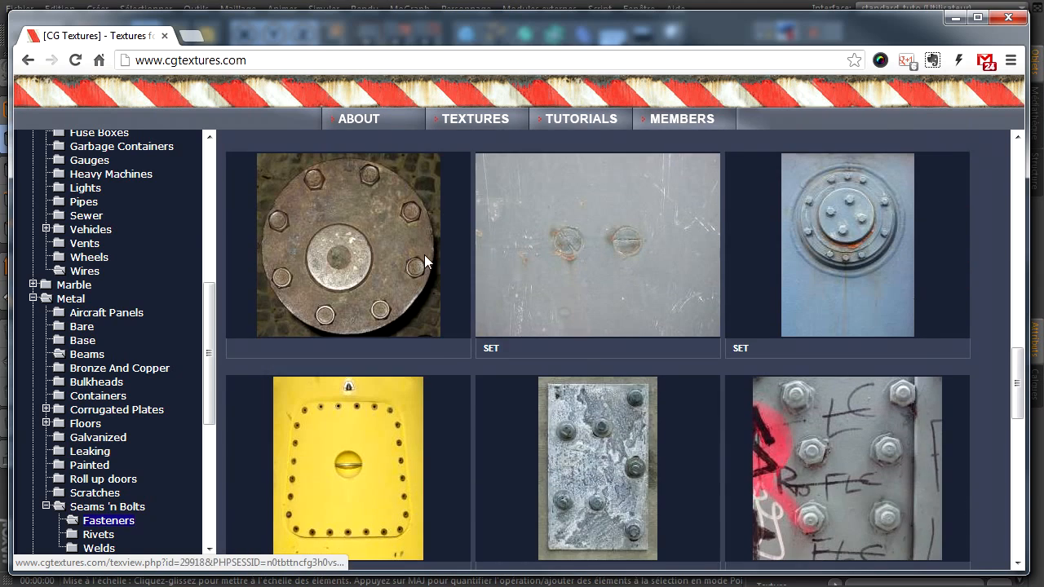
scroll(593, 234, "down", 1)
scroll(580, 278, "down", 5)
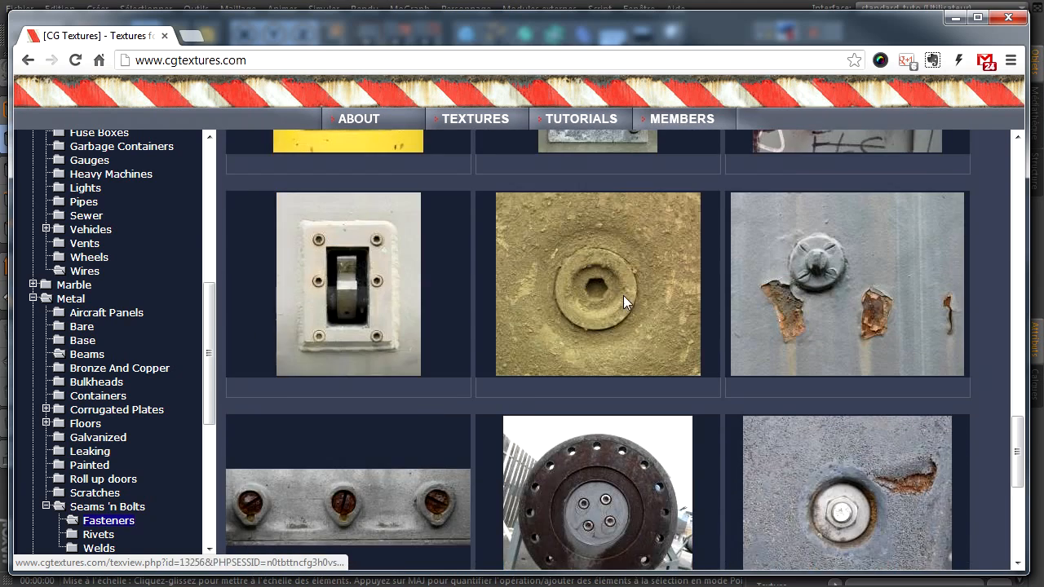
scroll(682, 329, "down", 5)
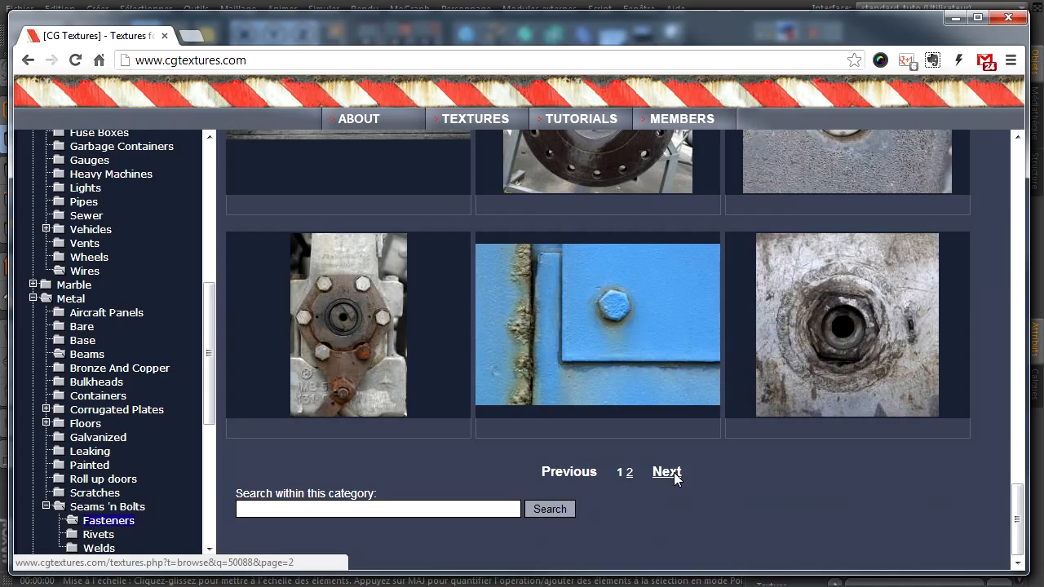
left_click(669, 472)
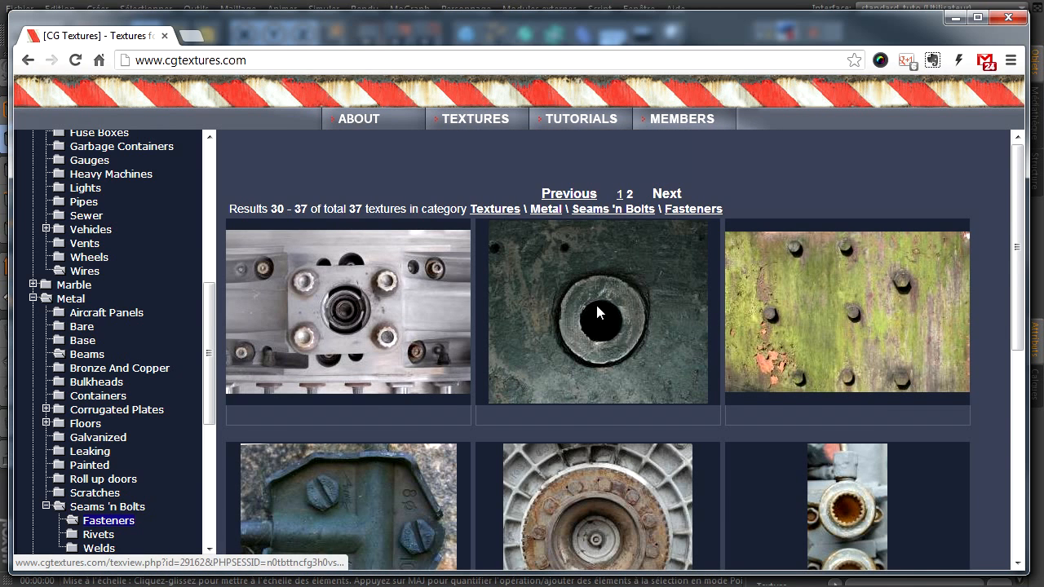
scroll(597, 314, "down", 2)
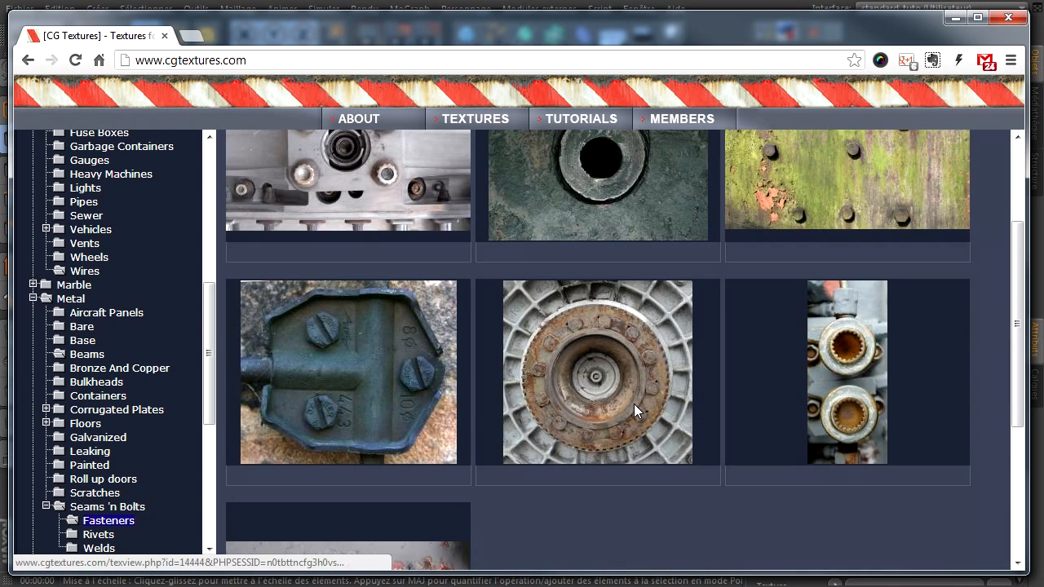
scroll(634, 404, "down", 3)
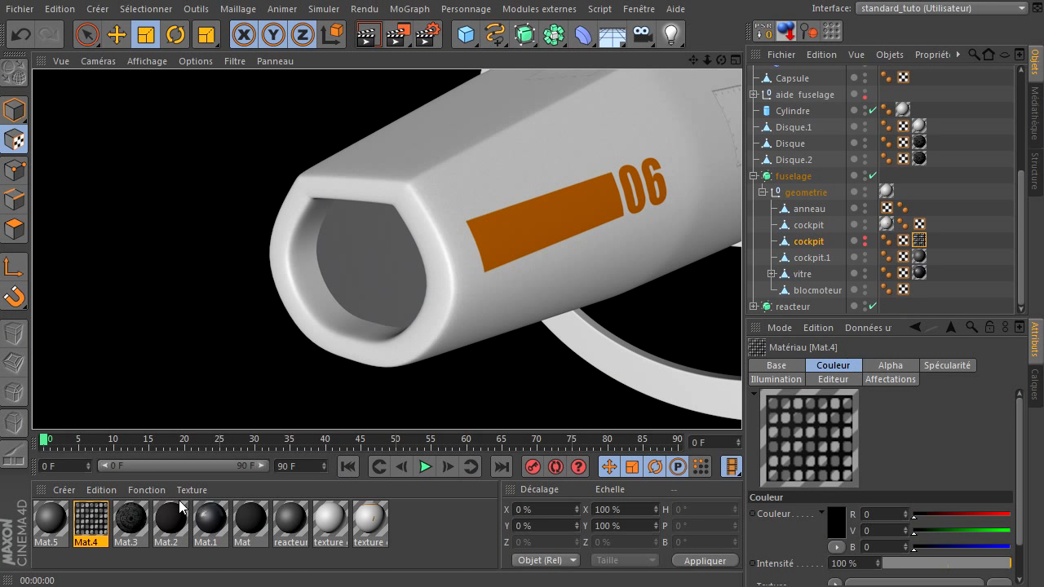
Darken the Mat.5 backing material to RGB 28, 28, 28 and render the cockpit front
double_click(50, 519)
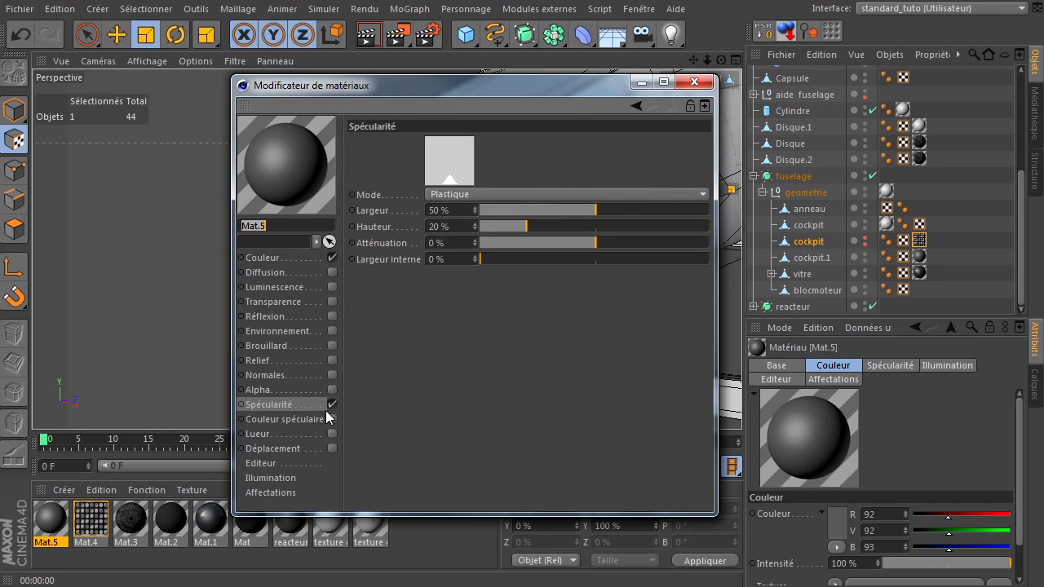
left_click(308, 260)
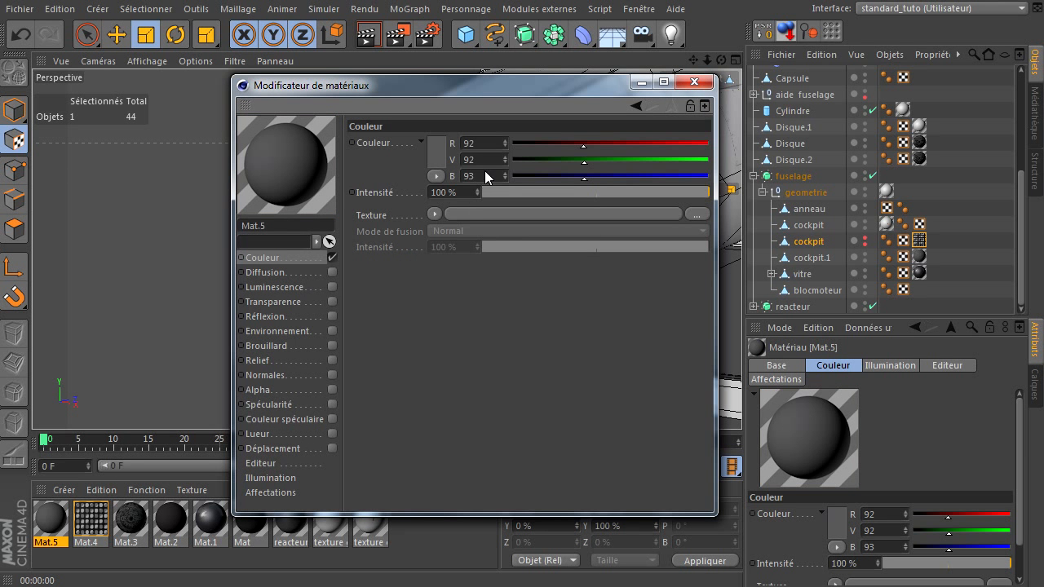
left_click(435, 157)
left_click_drag(370, 167, 324, 168)
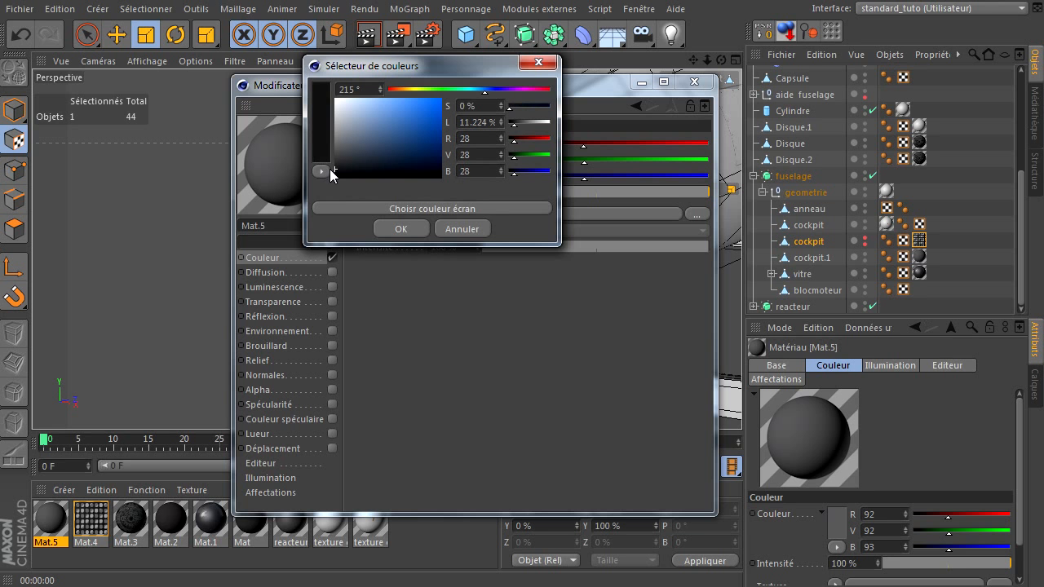
left_click(390, 228)
left_click_drag(427, 95, 782, 195)
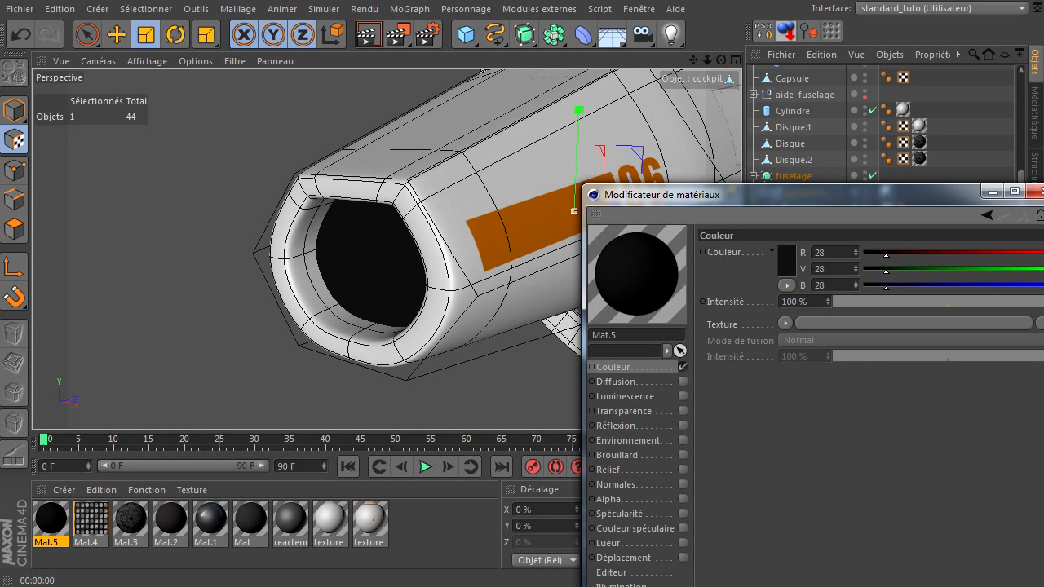
left_click(1034, 191)
left_click(365, 36)
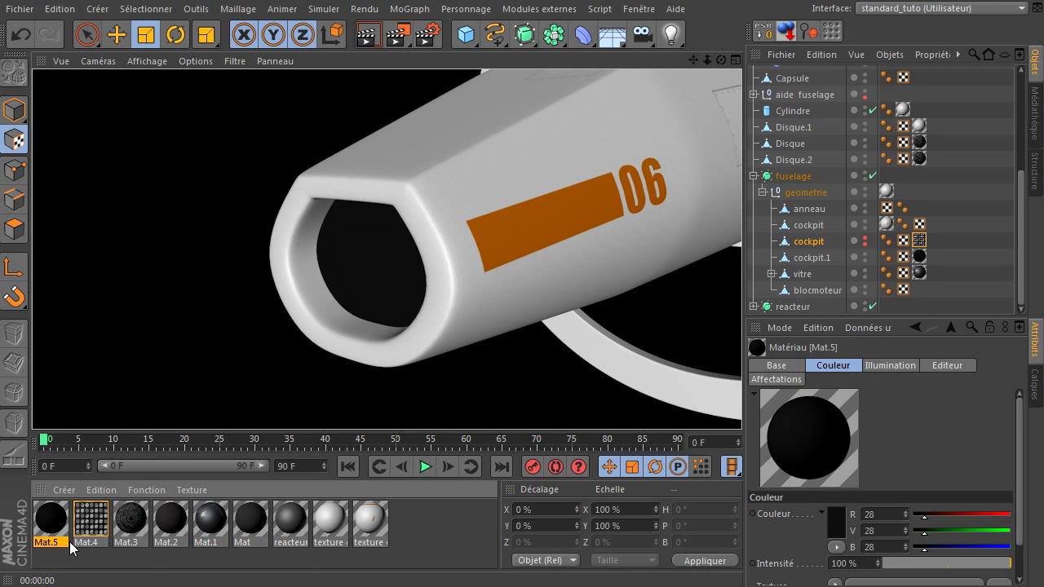
Show the grille cap again, set the Mat.4 grille material's colour to white, and render the cockpit front
left_click(91, 520)
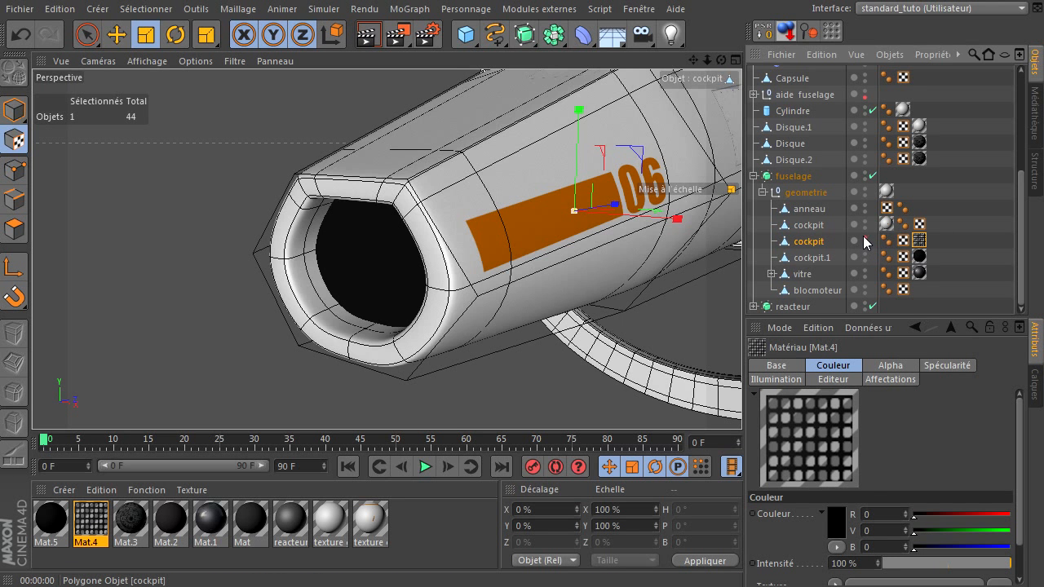
double_click(91, 526)
left_click(432, 150)
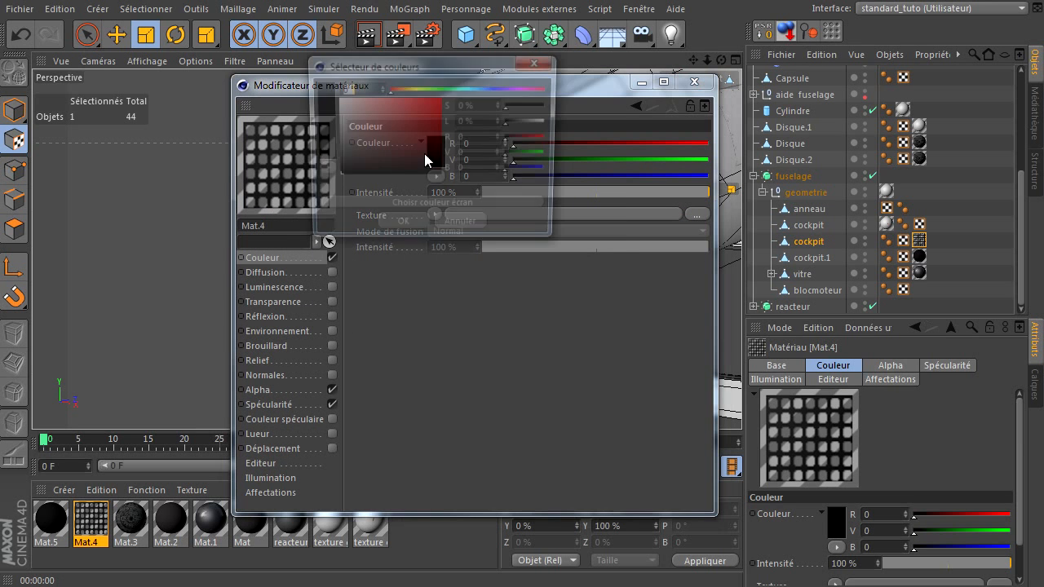
left_click(337, 100)
left_click(397, 227)
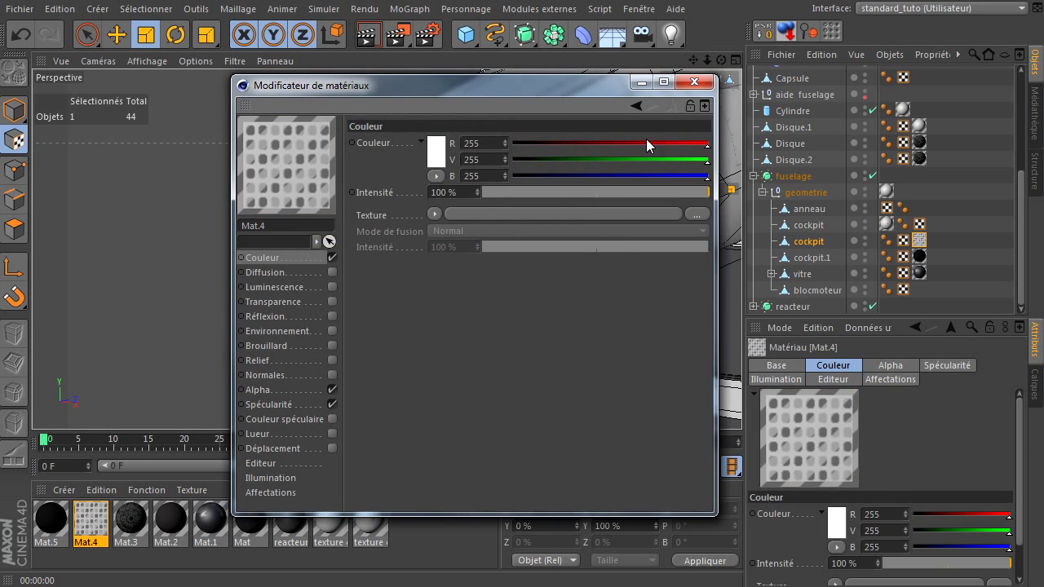
left_click(694, 82)
left_click(368, 36)
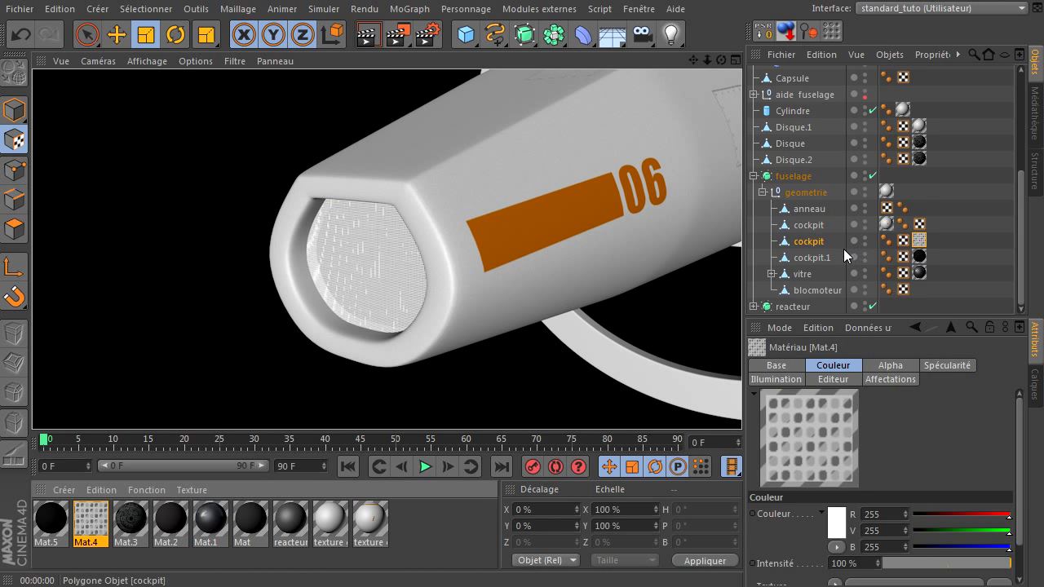
Hide the white grille cap in both the viewport and the renderer, leaving the whole ship framed in view
left_click(89, 522)
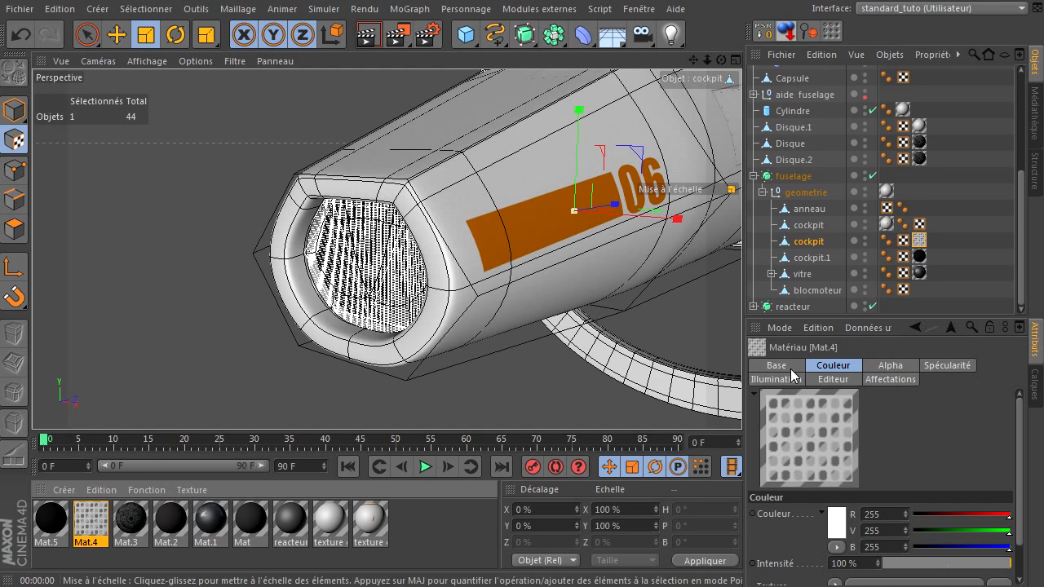
left_click(865, 239)
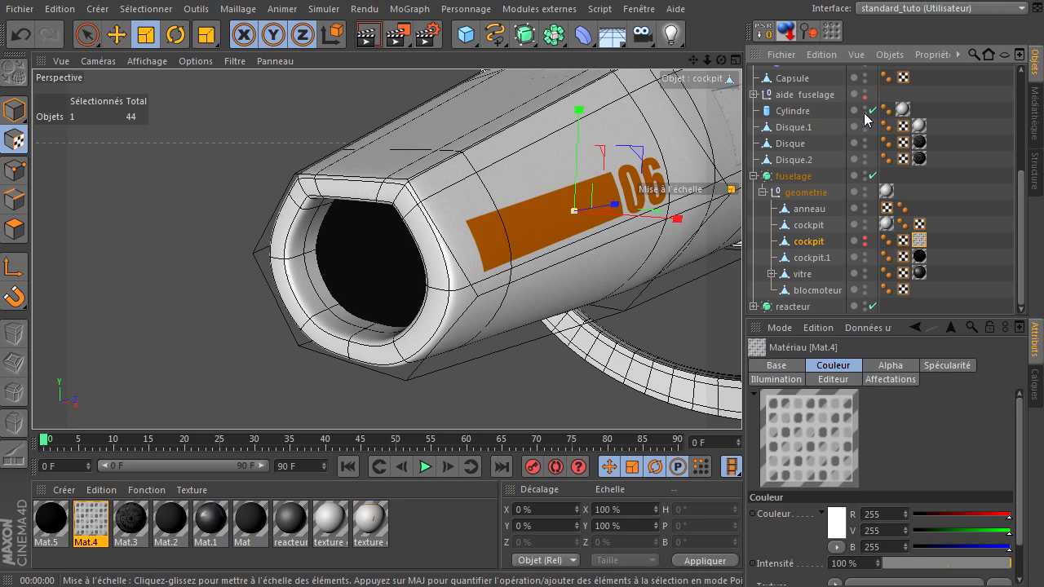
left_click_drag(721, 59, 742, 404)
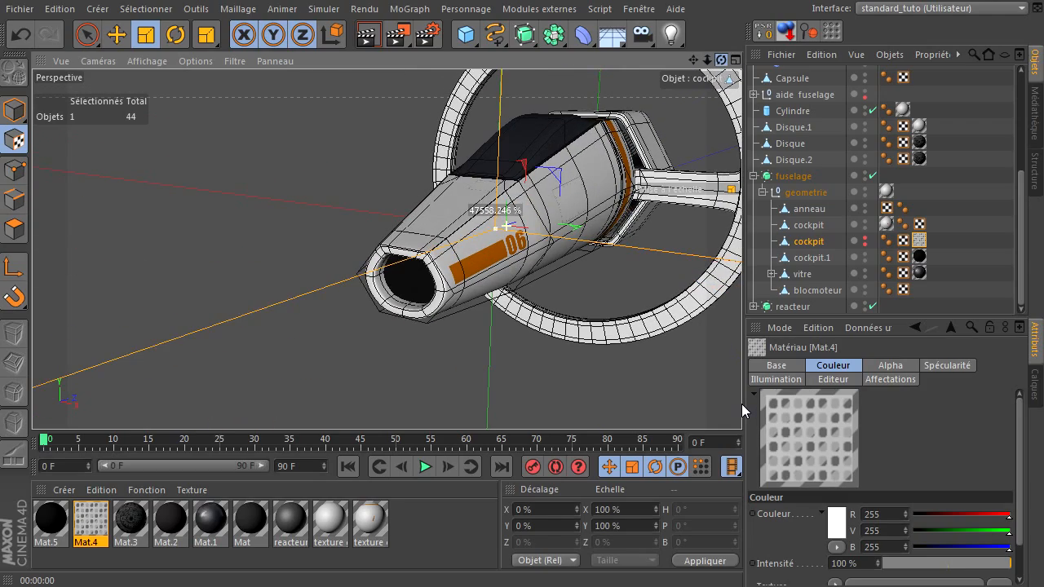
left_click_drag(693, 60, 741, 404)
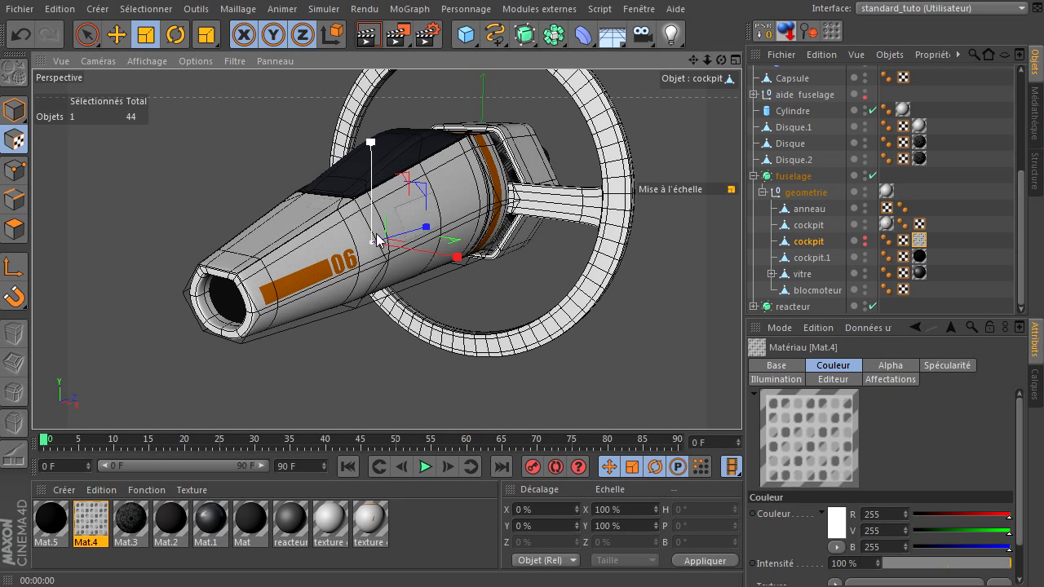
Switch to Photoshop, bring up Mat_Couleur.tif and show its UV mesh layer
key("alt+Tab")
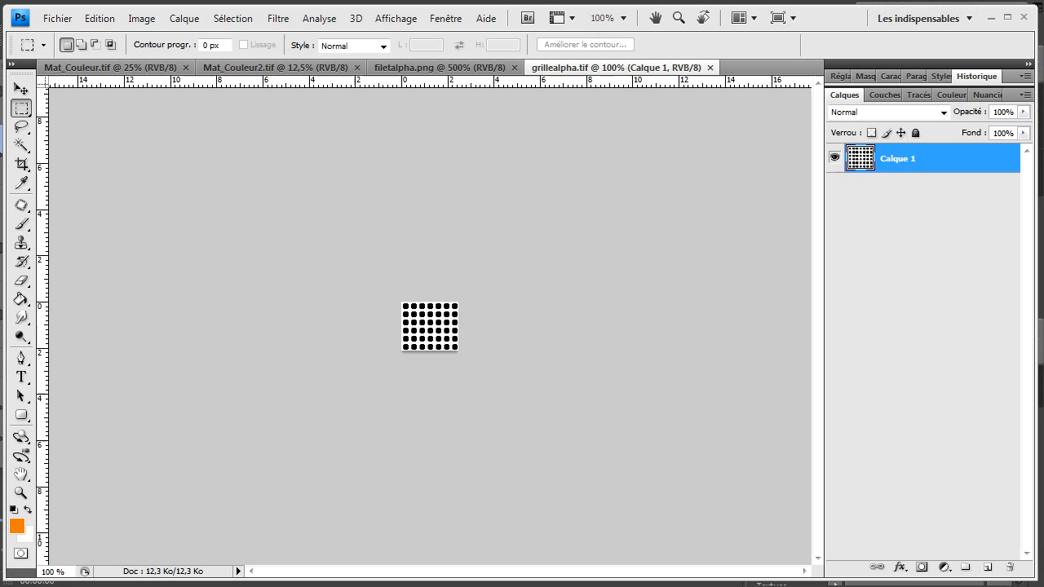
left_click(172, 70)
left_click(834, 192)
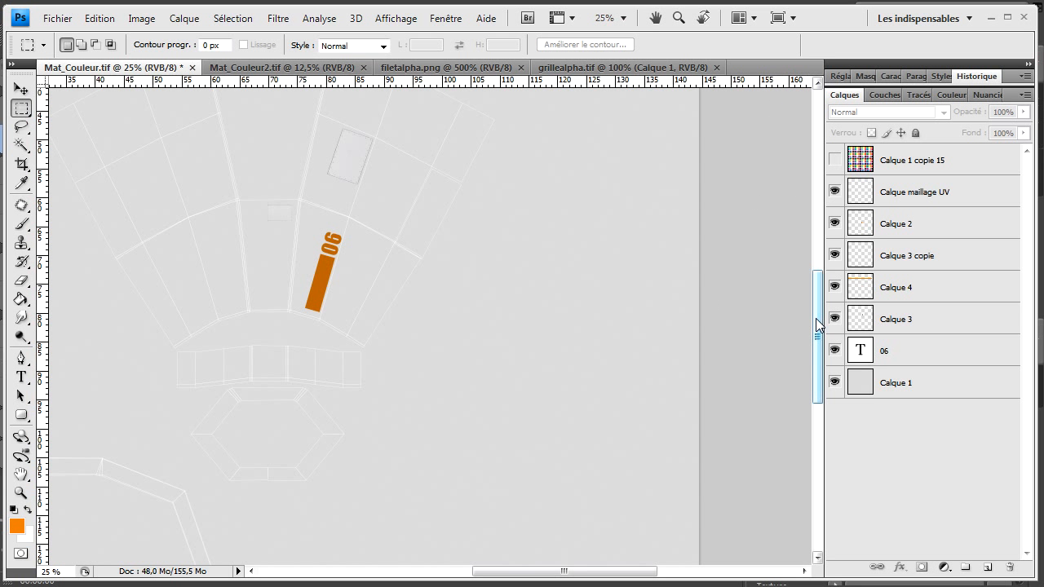
left_click_drag(817, 326, 818, 279)
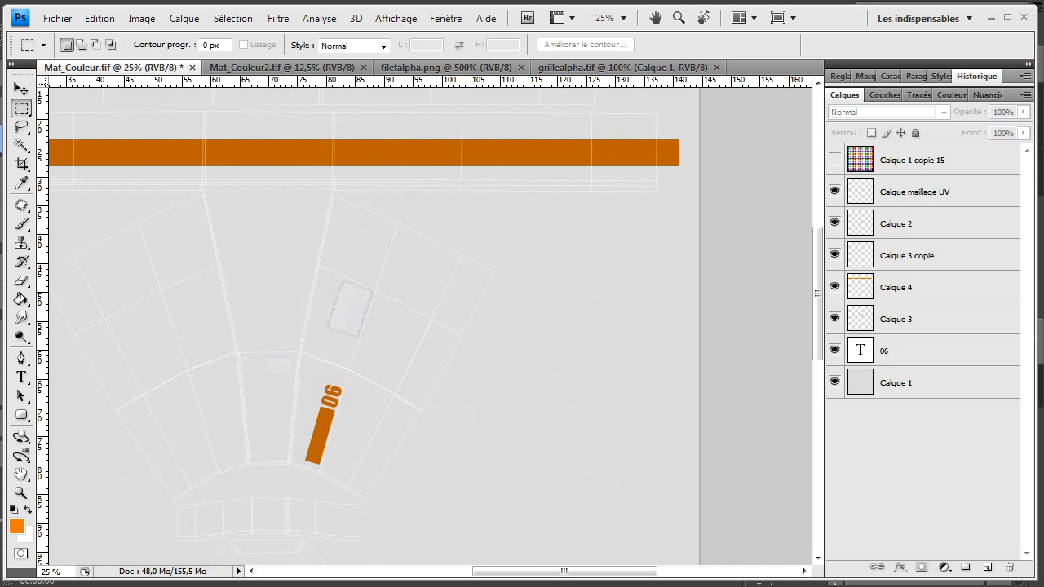
left_click_drag(522, 573, 484, 573)
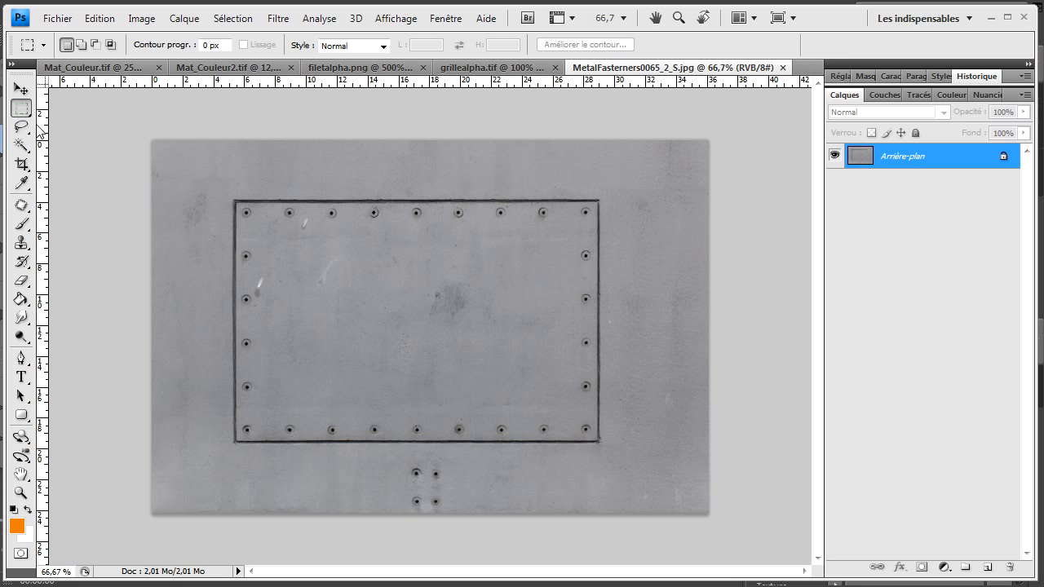
Copy the riveted rectangular panel from MetalFasterners0065_2_S.jpg and paste it onto a new layer in Mat_Couleur.tif
left_click_drag(235, 200, 598, 442)
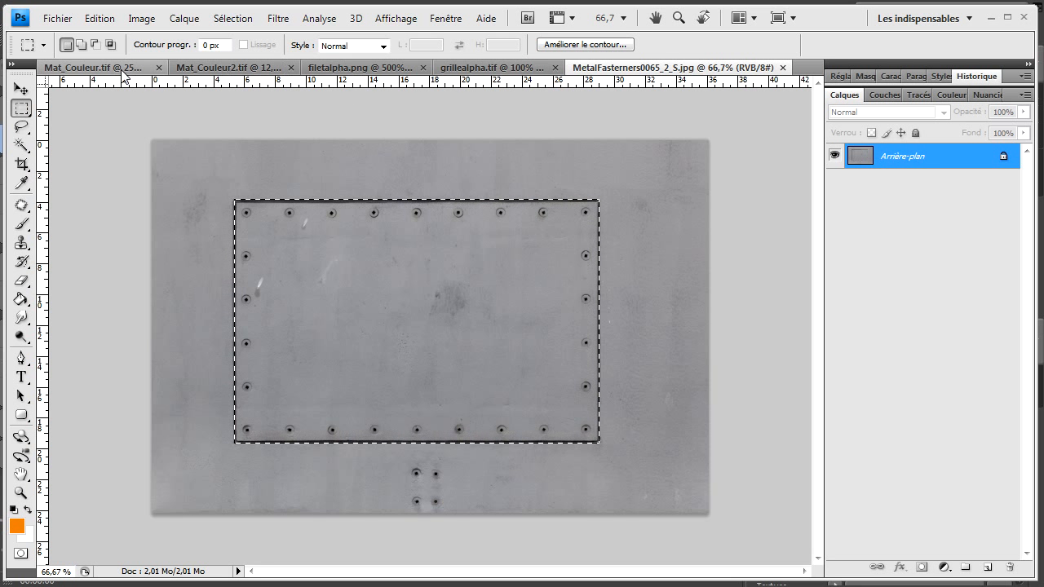
left_click(91, 67)
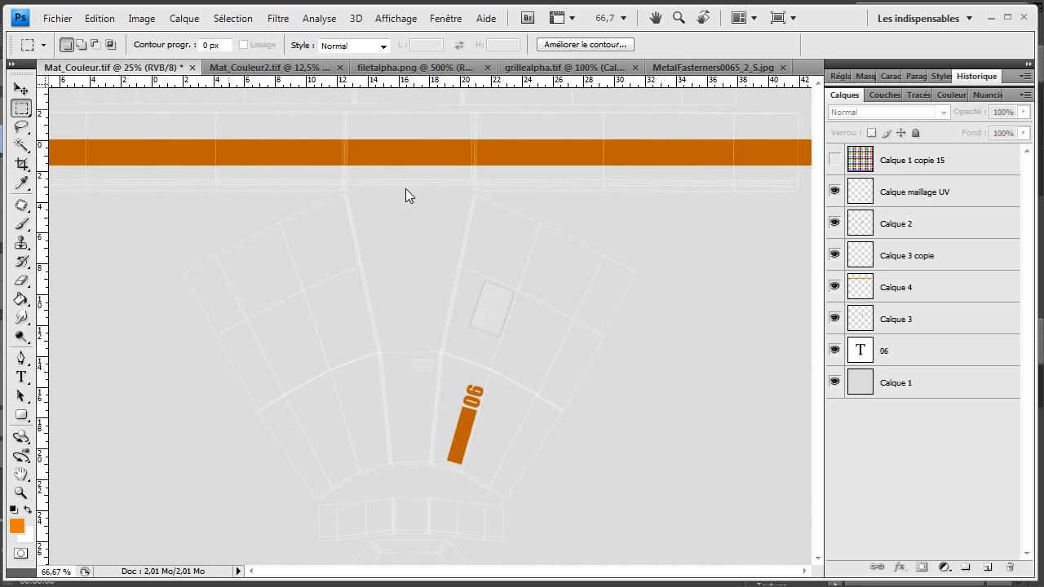
left_click(988, 568)
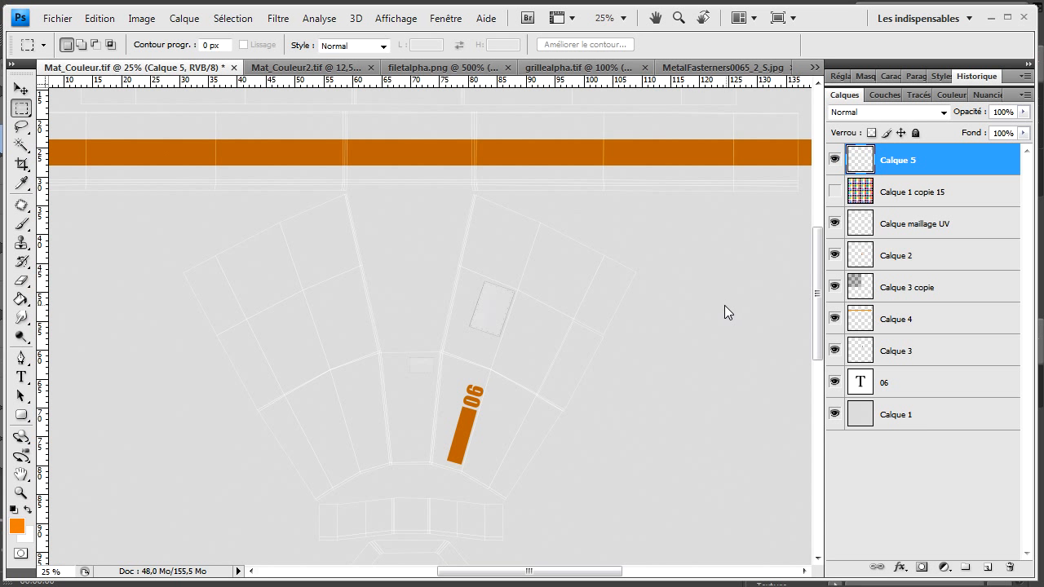
key("ctrl+v")
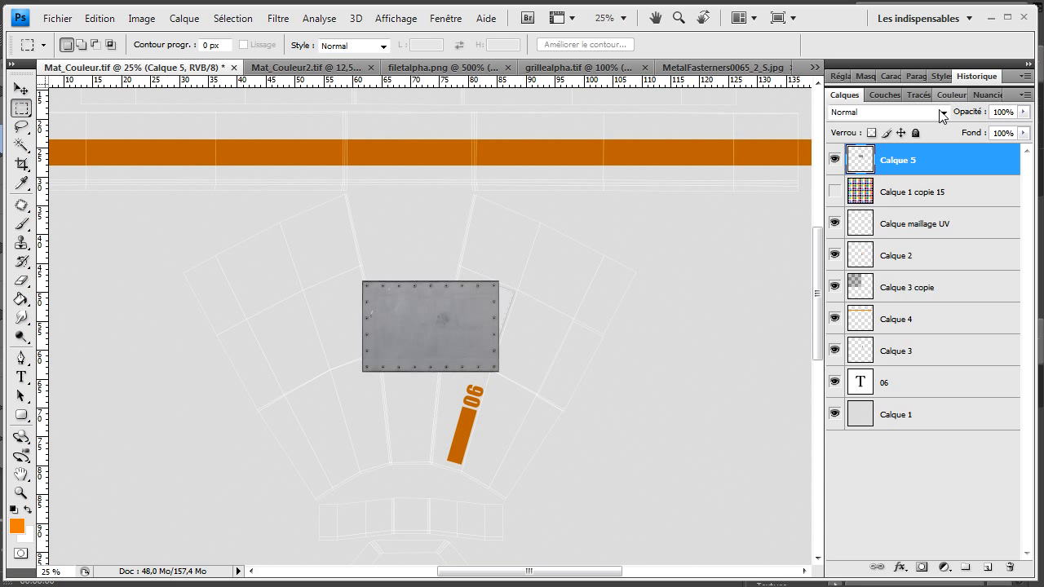
Set the pasted panel layer's blend mode to Produit and its opacity to 58%
left_click(938, 111)
left_click(926, 180)
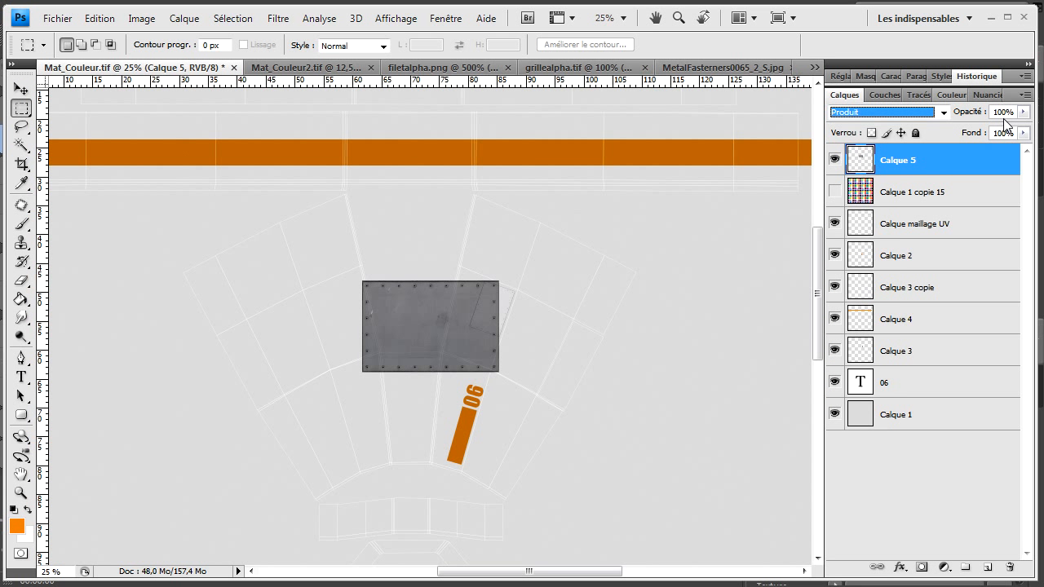
left_click(1004, 111)
type("58")
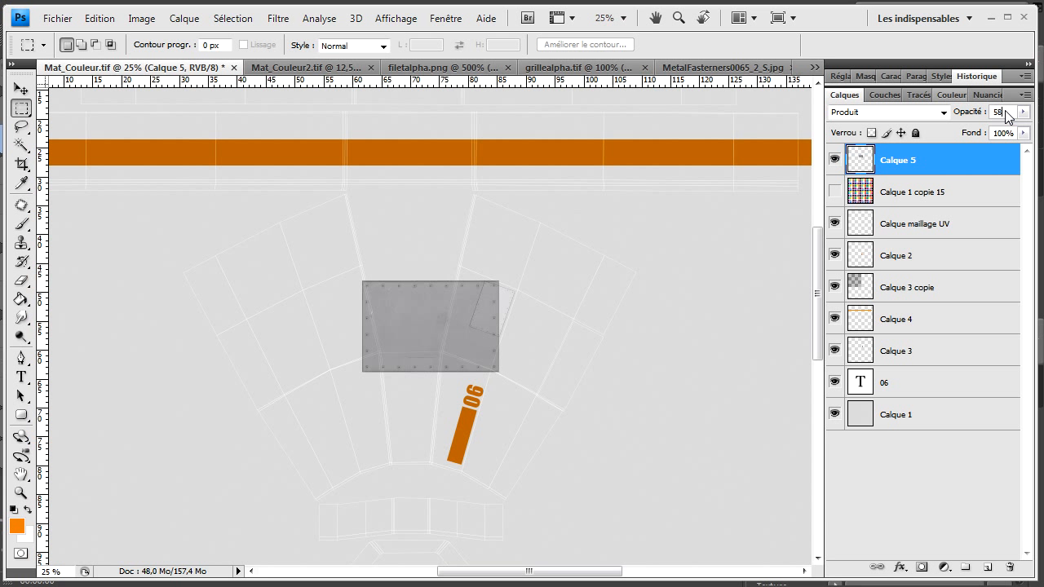
Move the riveted panel up onto the orange stripe and scale it proportionally to about 36.2%
left_click(22, 88)
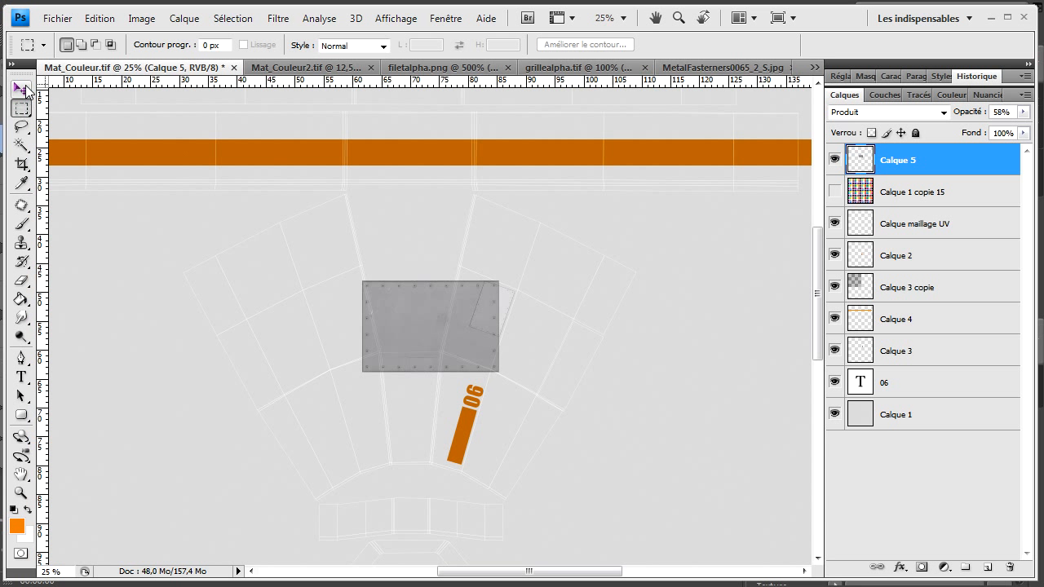
left_click_drag(452, 314, 445, 166)
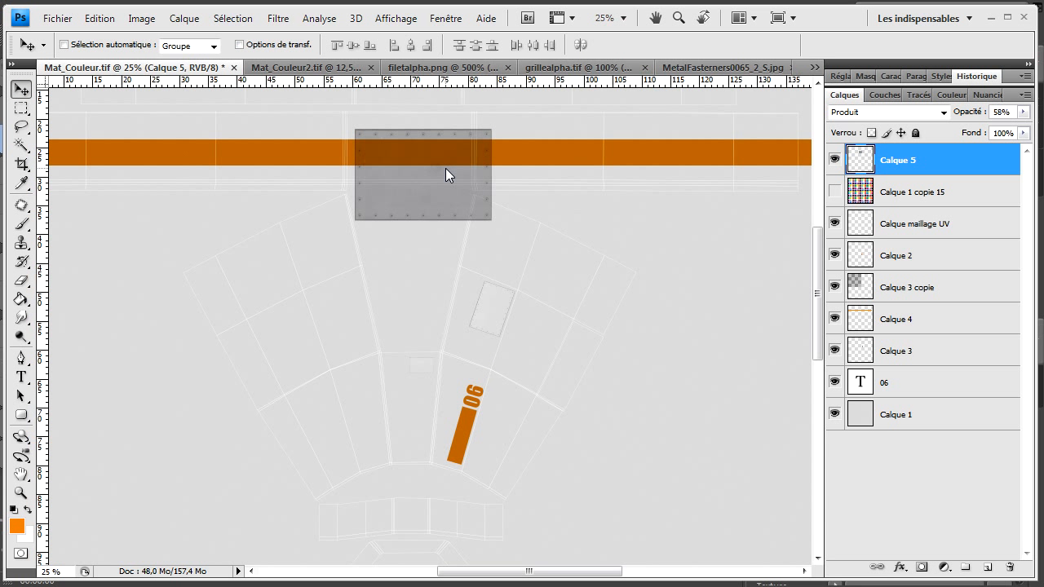
key("ctrl+t")
left_click_drag(493, 130, 461, 136, "shift")
scroll(445, 199, "up", 3)
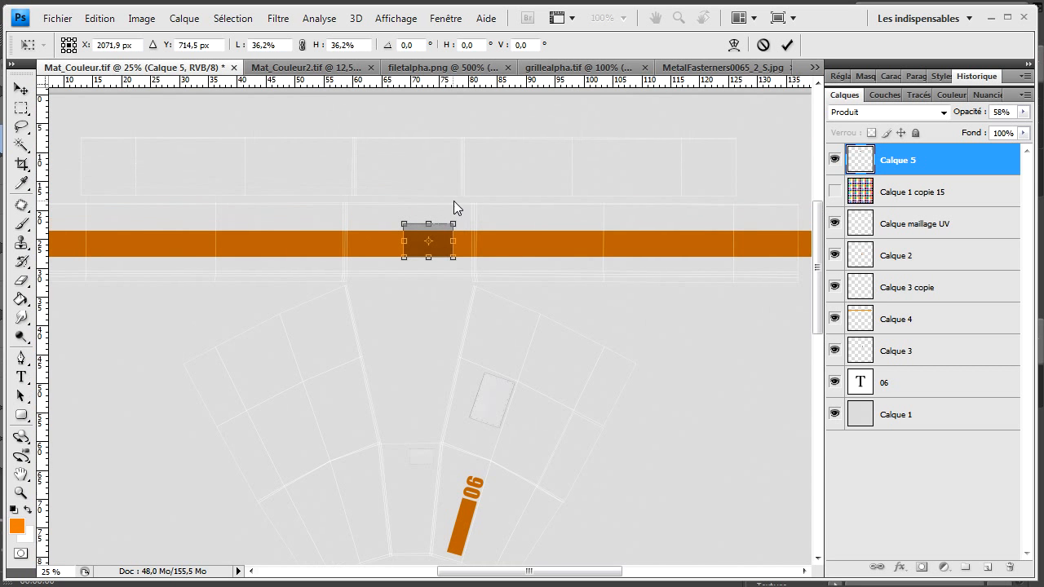
Reposition the scaled panel so it straddles the orange stripe's upper edge within its UV section, and apply the transformation
key("ctrl+plus")
key("ctrl+plus")
key("ctrl+plus")
key("ctrl+plus")
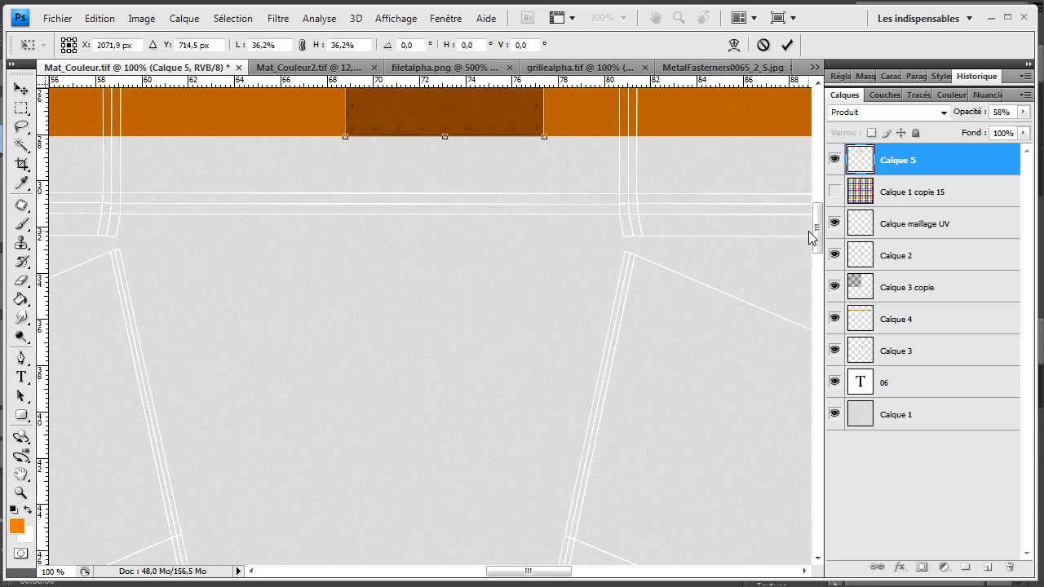
left_click_drag(816, 232, 820, 210)
left_click_drag(514, 292, 562, 259)
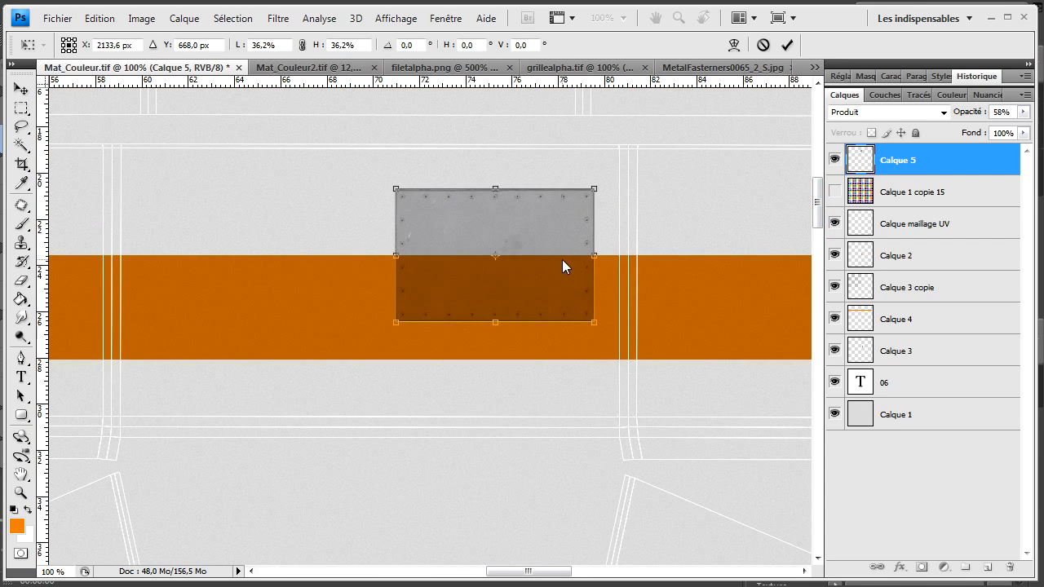
left_click(787, 45)
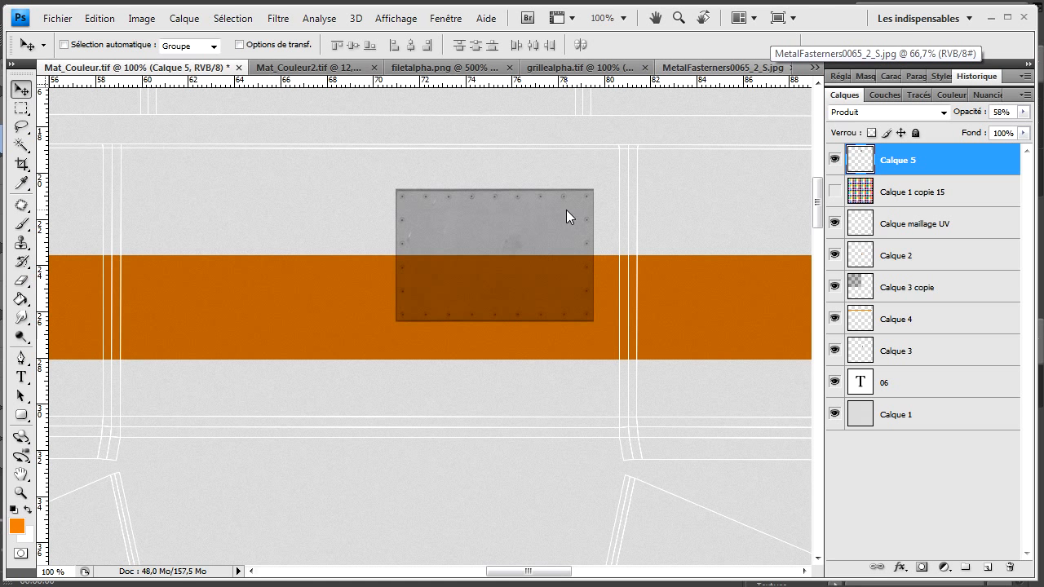
Duplicate the panel layer and place the copy over the stripe's lower edge in the UV section to the left
right_click(905, 167)
left_click(958, 236)
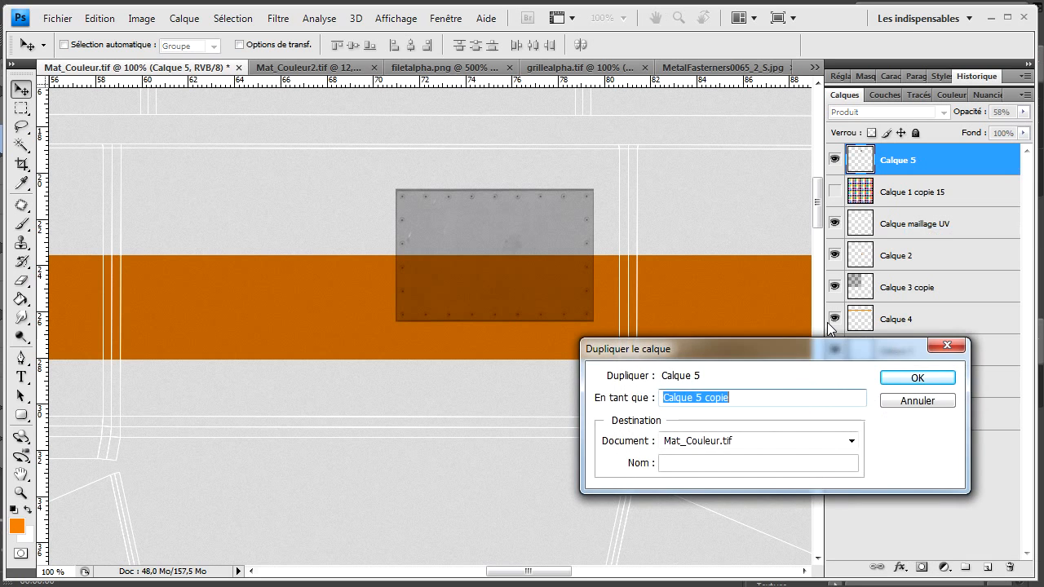
left_click(918, 375)
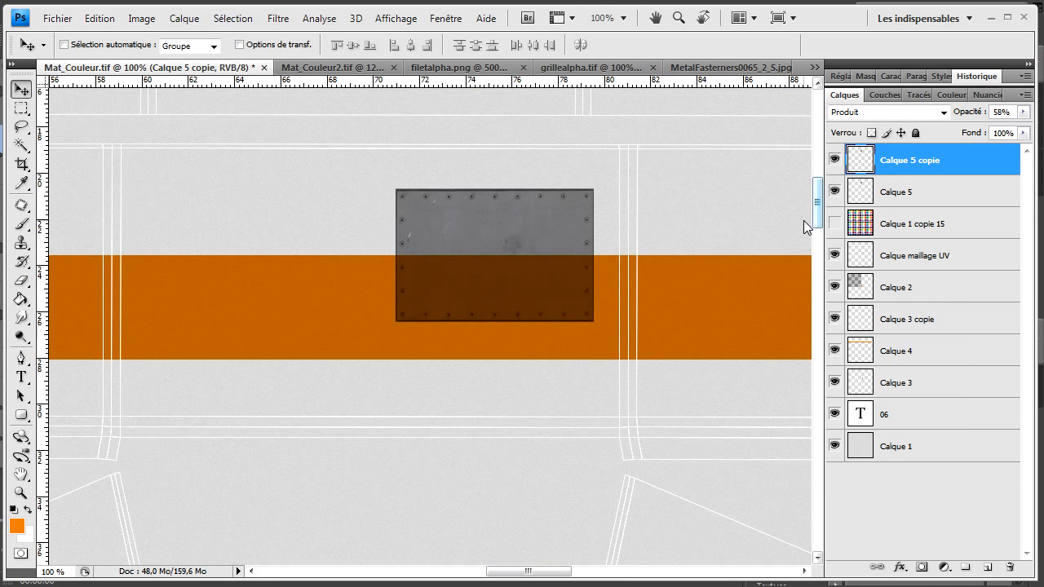
key("ctrl+minus")
key("ctrl+minus")
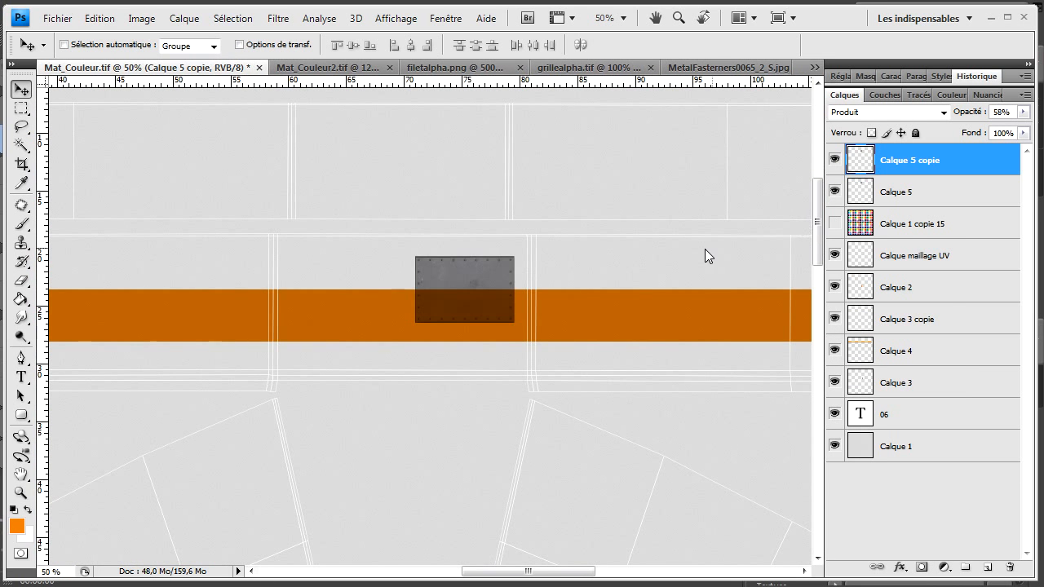
left_click_drag(443, 291, 181, 324)
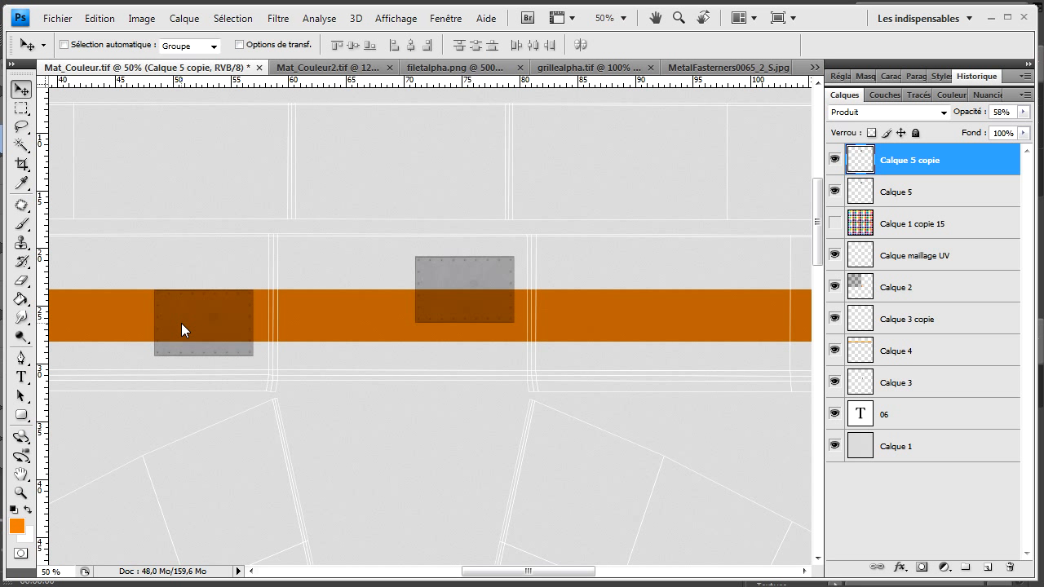
Scale the copied panel down slightly, keeping its proportions and its lower right corner in place
key("ctrl+t")
left_click_drag(158, 287, 167, 308, "shift")
key("Return")
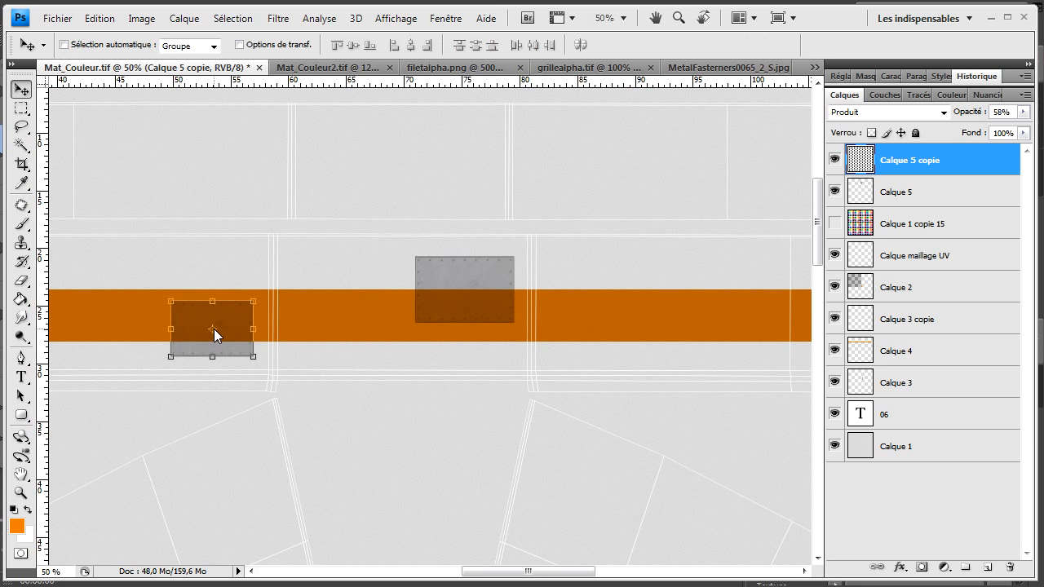
Duplicate the smaller panel layer and place the copy over the orange stripe's upper edge in the UV section to the right
right_click(906, 157)
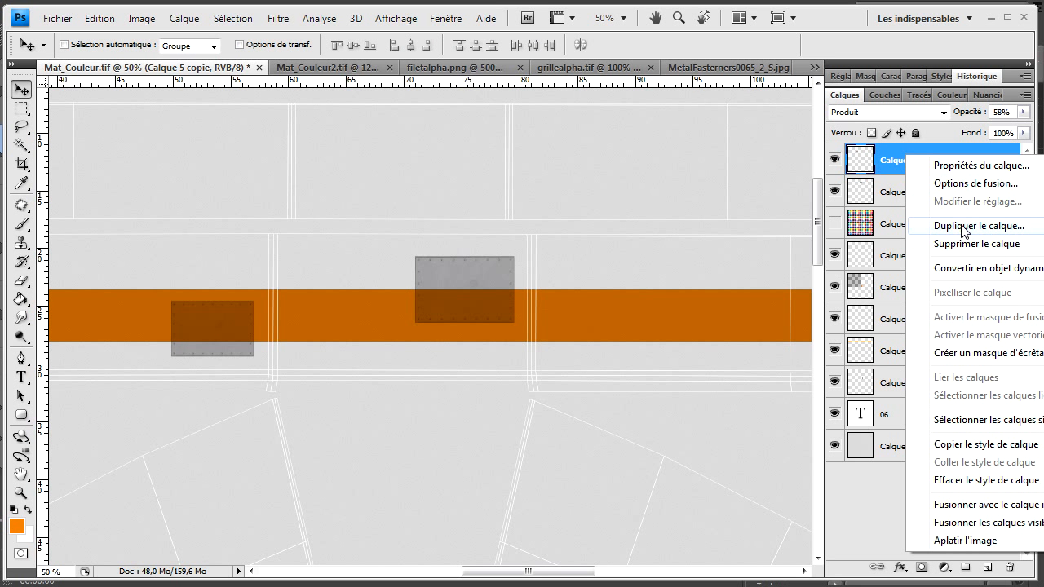
left_click(965, 231)
left_click(917, 377)
left_click_drag(210, 351, 703, 296)
key("Right")
key("Right")
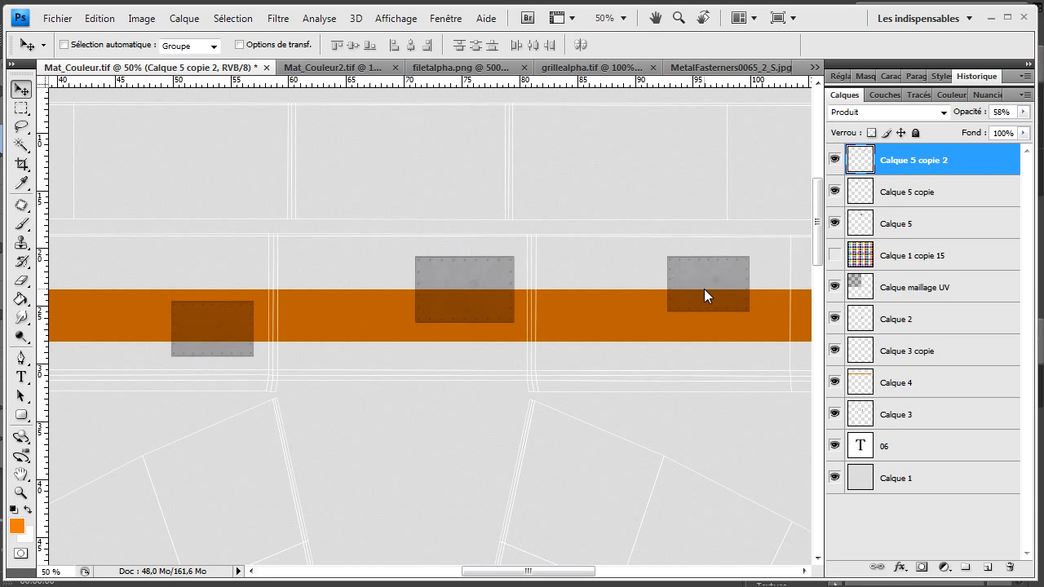
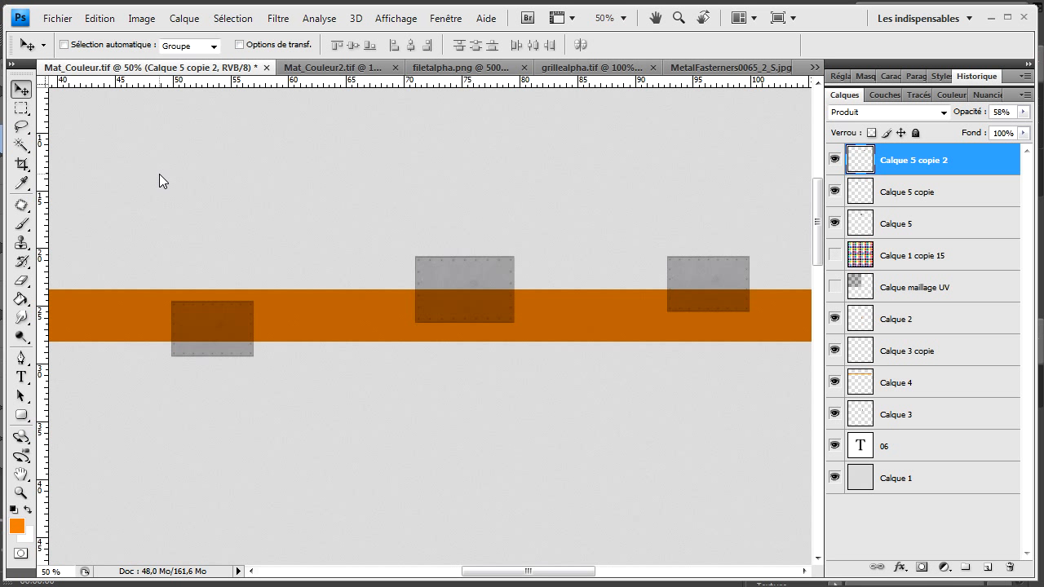
Save the colour map with the UV mesh layer hidden, then switch to Cinema 4D and reload Mat_Couleur.tif in the texture cockpit material's colour channel
key("ctrl+s")
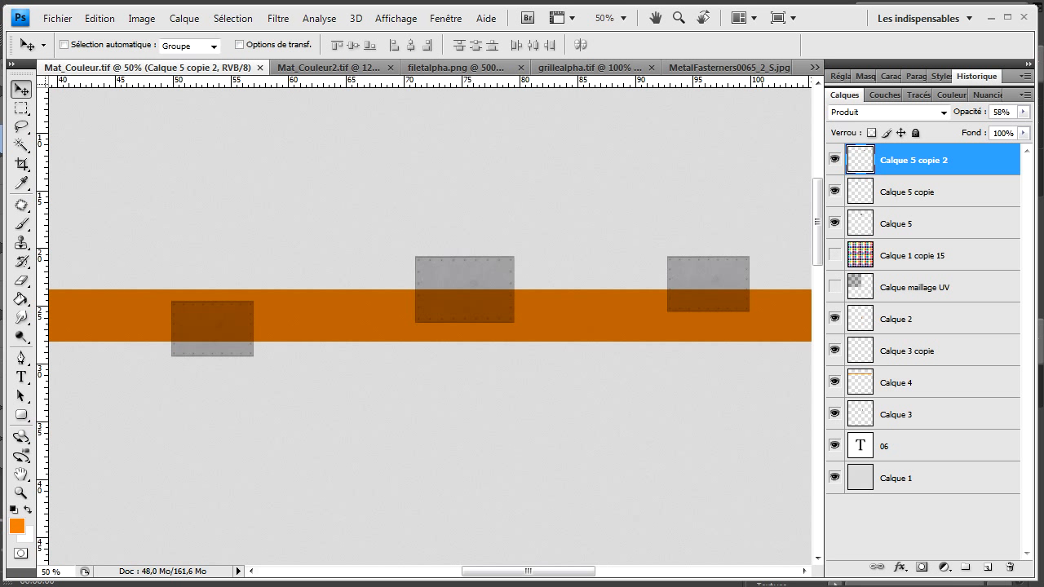
key("alt+Tab")
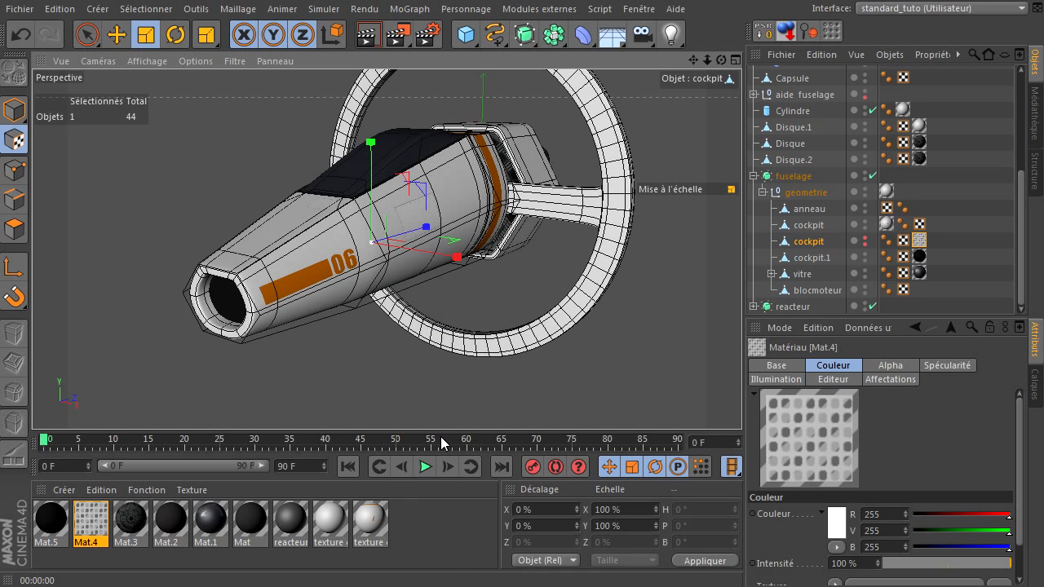
double_click(368, 520)
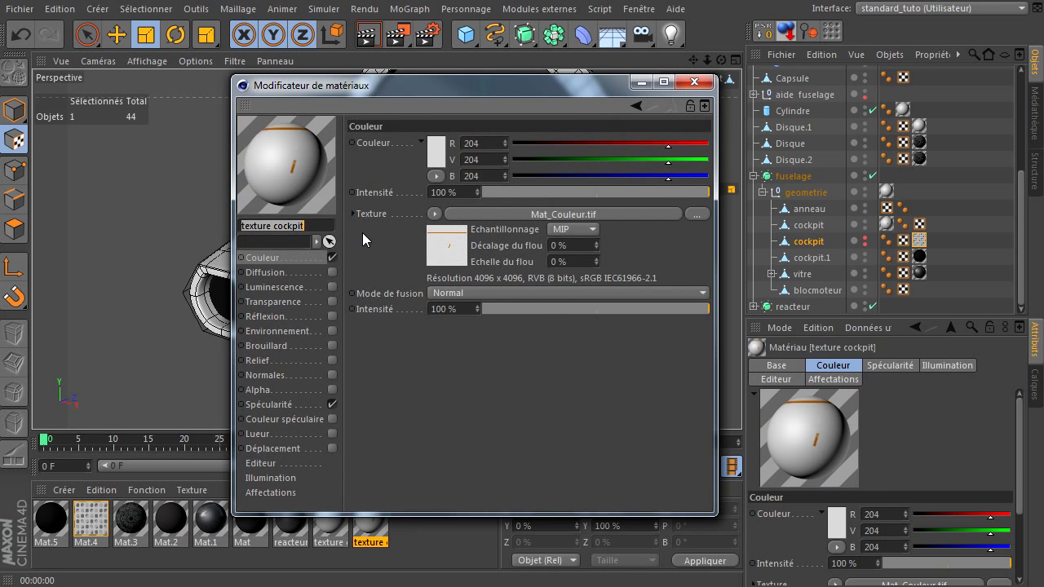
left_click(277, 258)
left_click(436, 217)
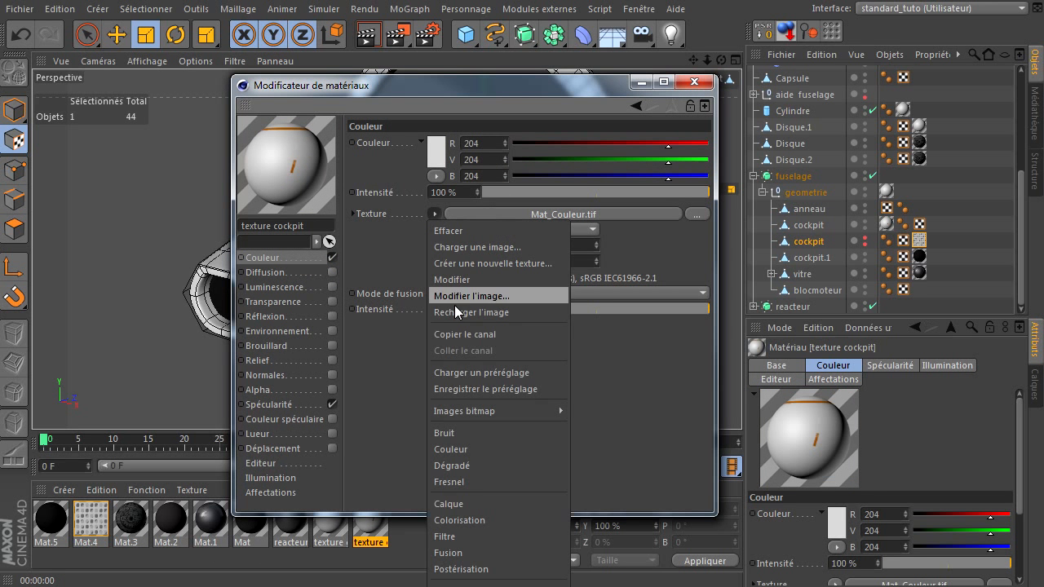
left_click(474, 313)
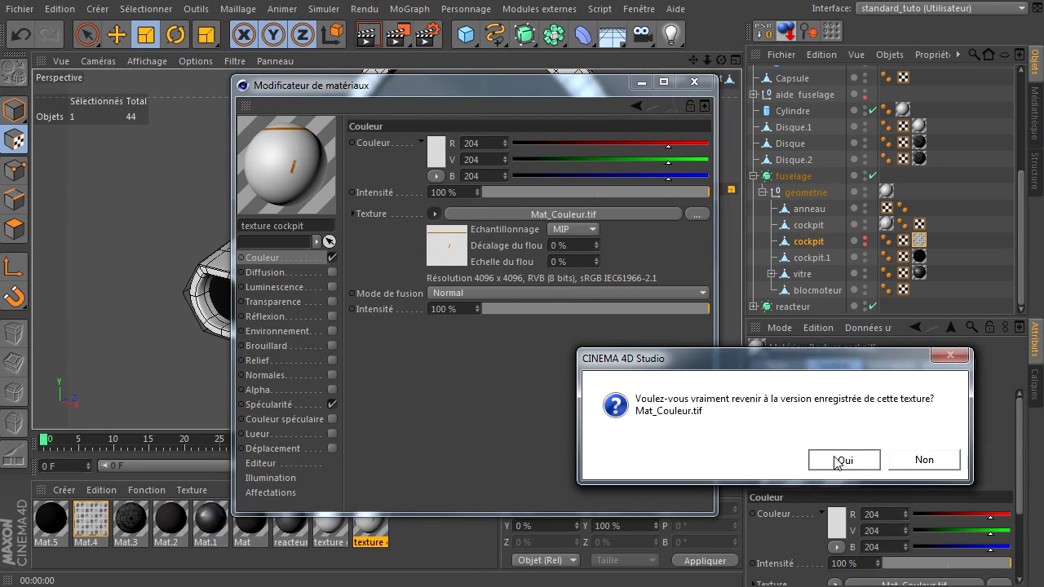
left_click(840, 459)
left_click(694, 82)
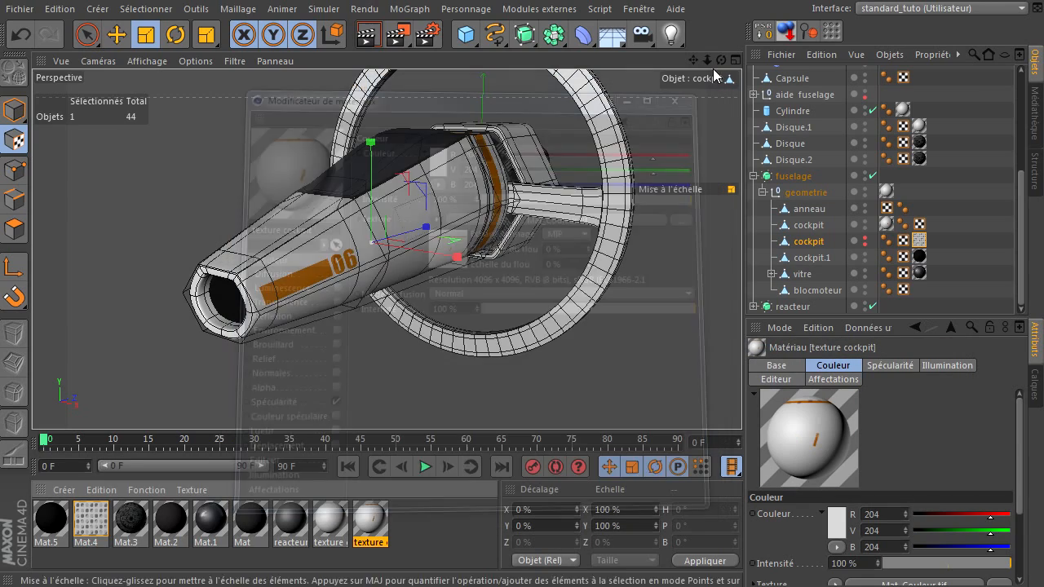
Render the viewport around the orange stripe from several angles to examine the riveted panels on the fuselage
scroll(742, 410, "up", 10)
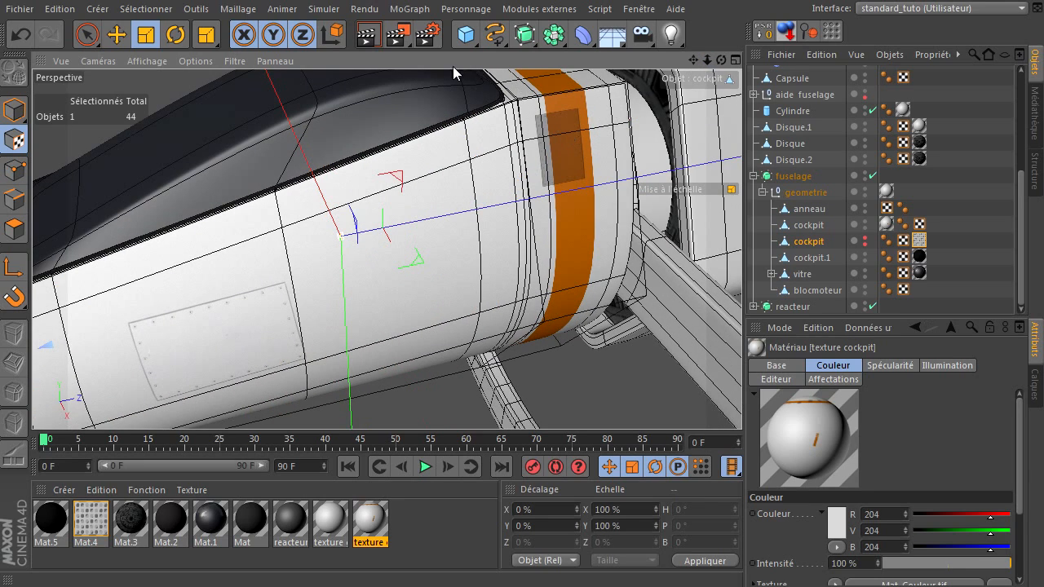
key("ctrl+r")
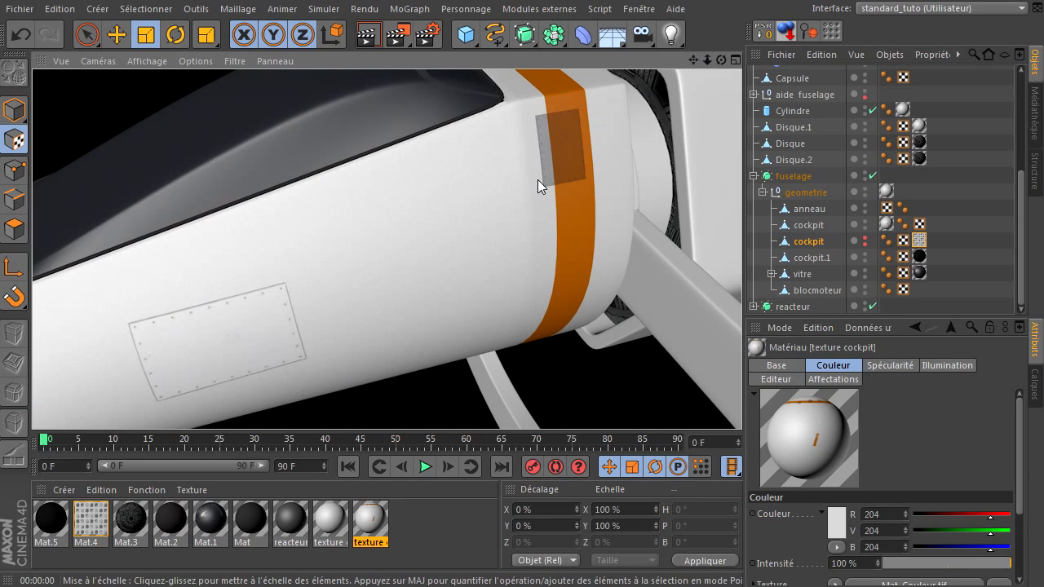
left_click_drag(695, 57, 531, 120)
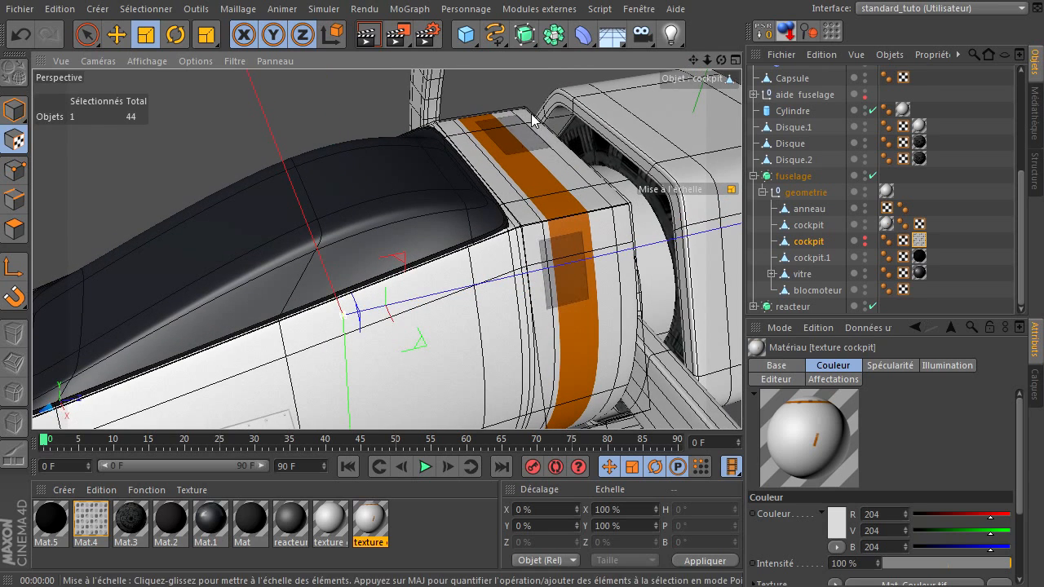
left_click(368, 34)
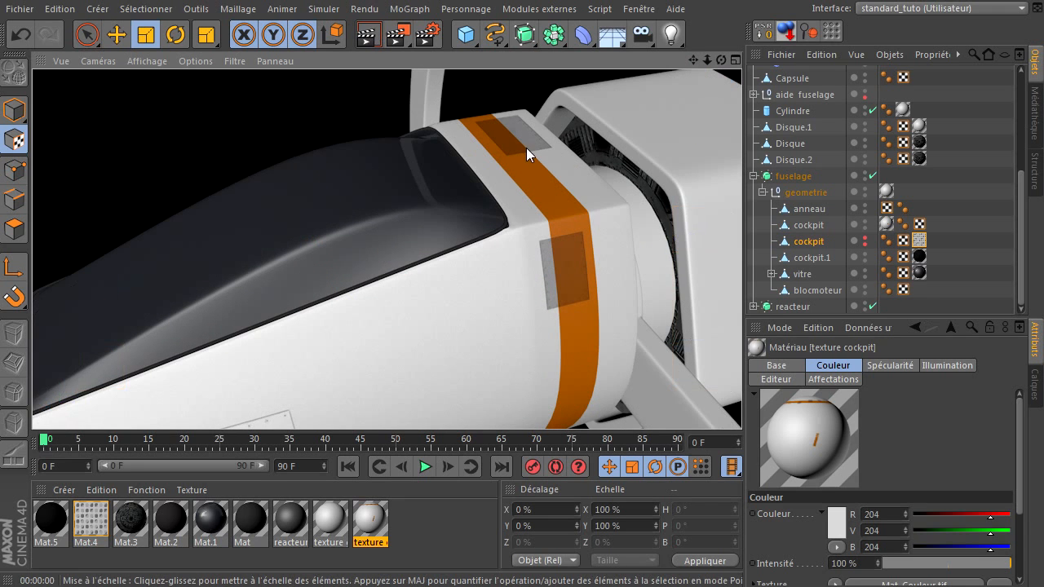
left_click_drag(722, 57, 698, 61)
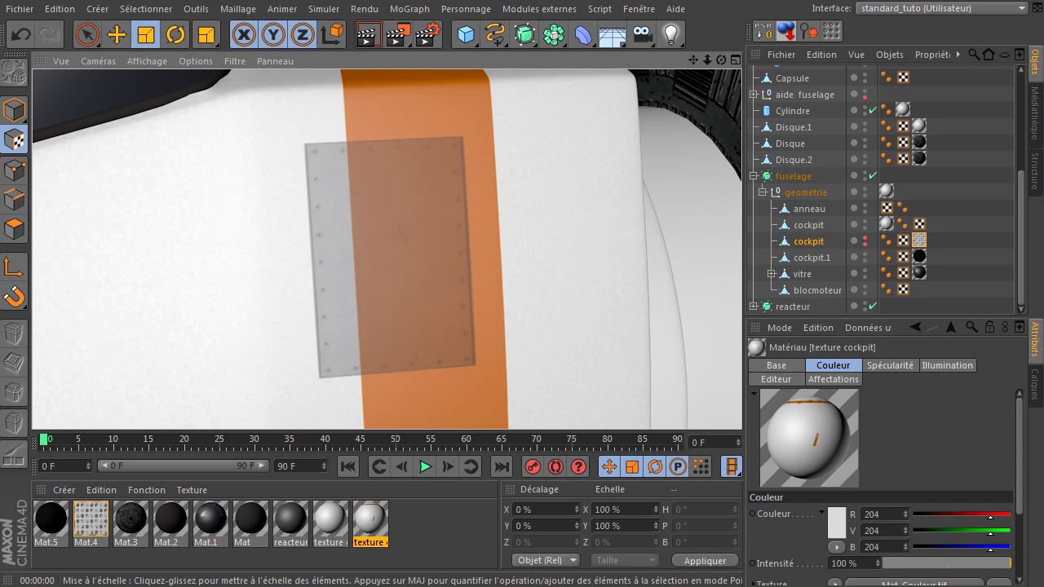
Switch to Photoshop and set the blend mode of the layer Calque 5 copie 2 to Lumière crue, matching Calque 3 copie
key("alt+Tab")
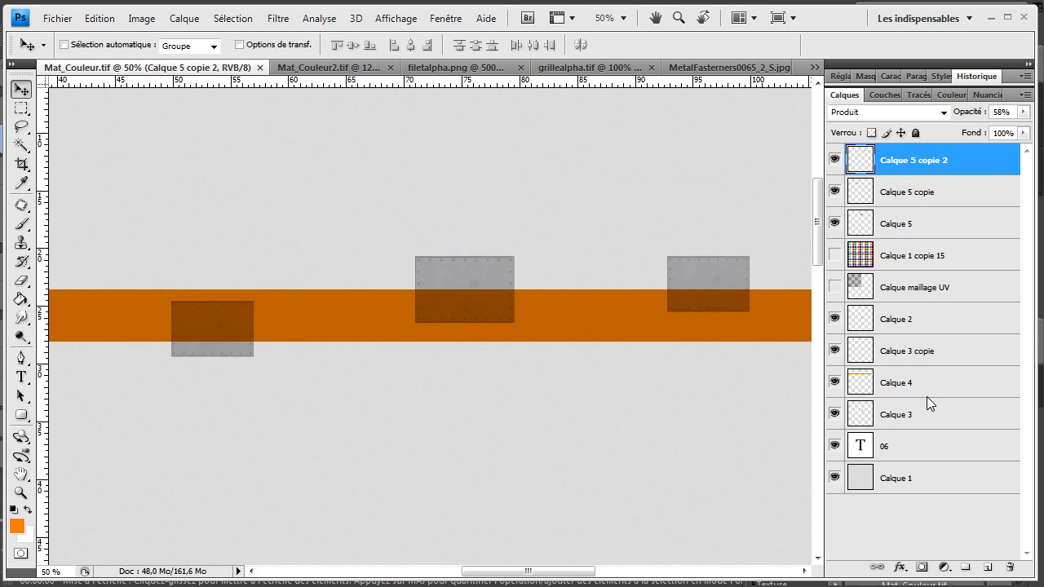
left_click(926, 383)
scroll(578, 323, "down", 1)
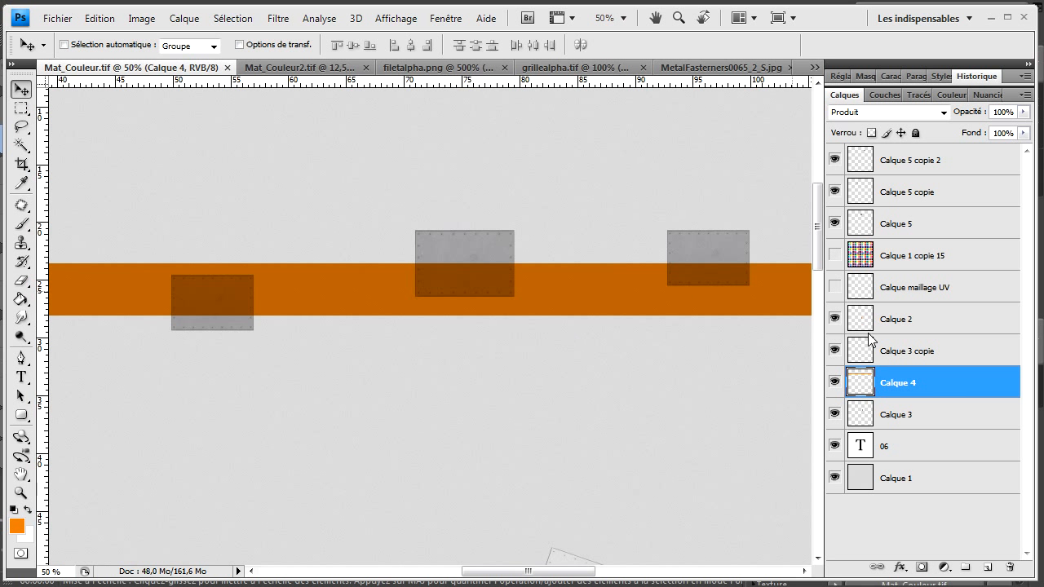
left_click(884, 352)
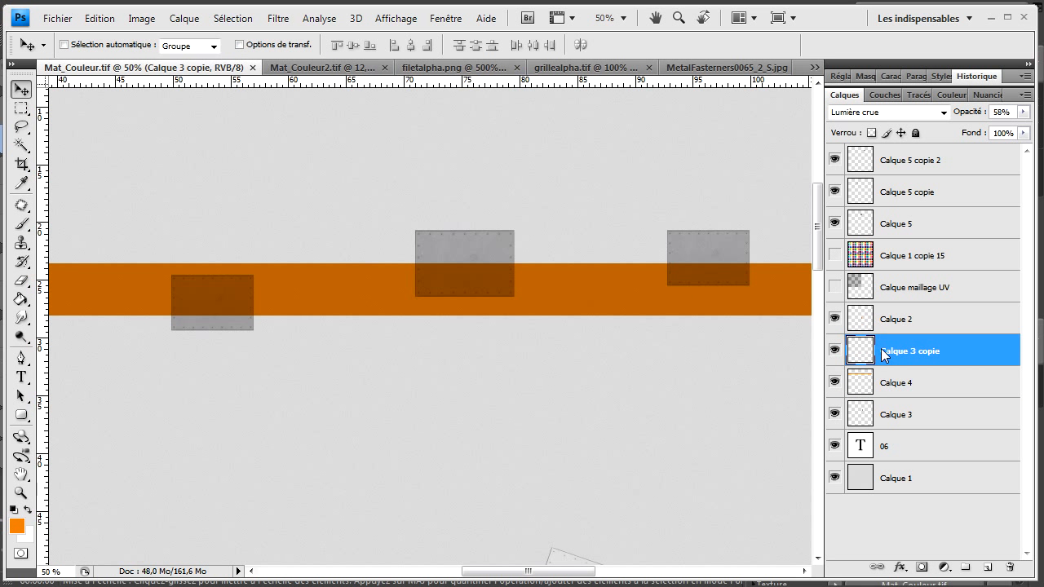
left_click(910, 164)
left_click(901, 111)
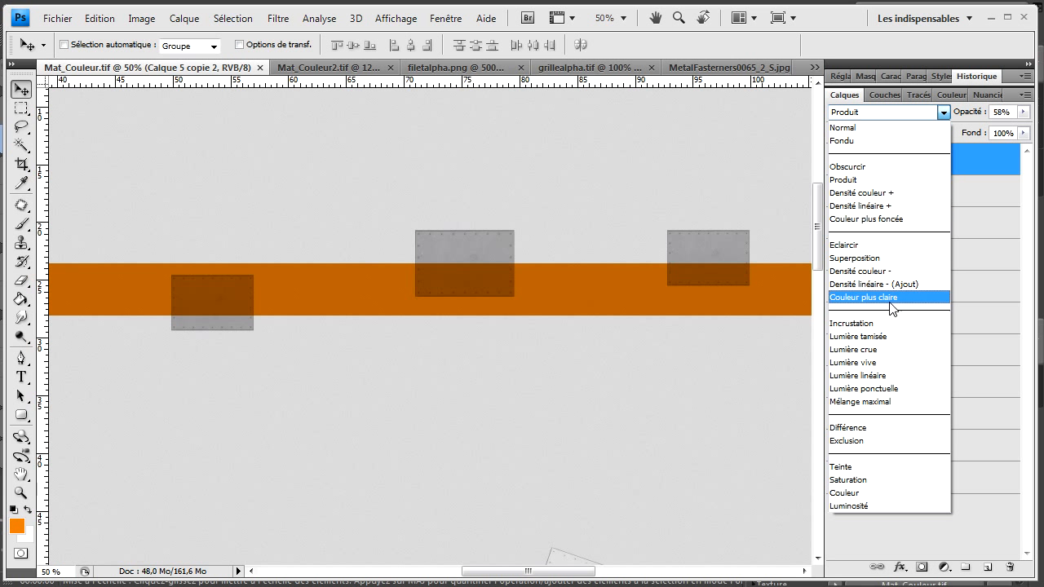
left_click(882, 351)
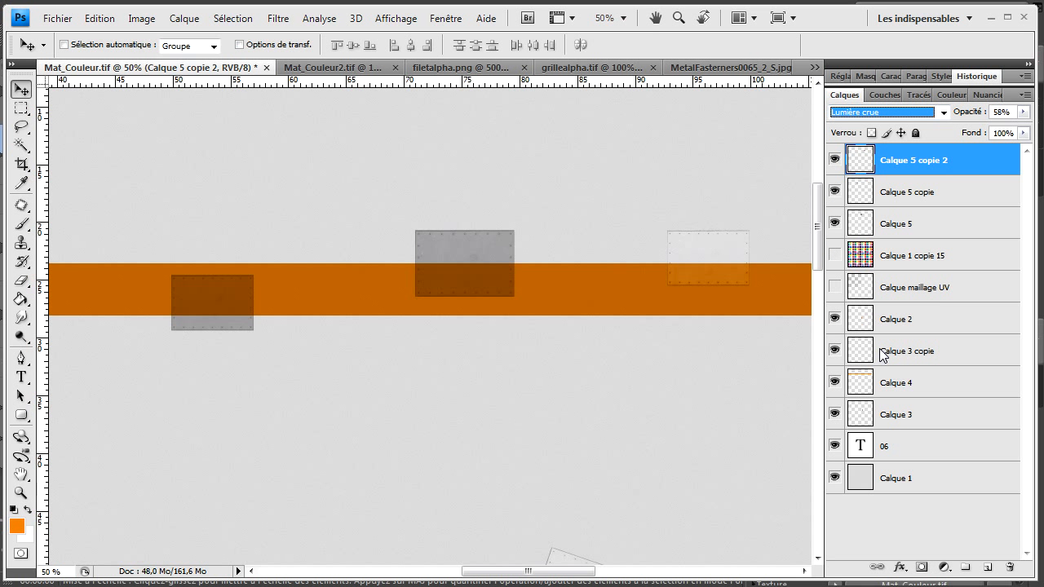
Set the blend mode of the other two stripe panel layers, Calque 5 copie and Calque 5, to Lumière crue
left_click(927, 194)
left_click(901, 112)
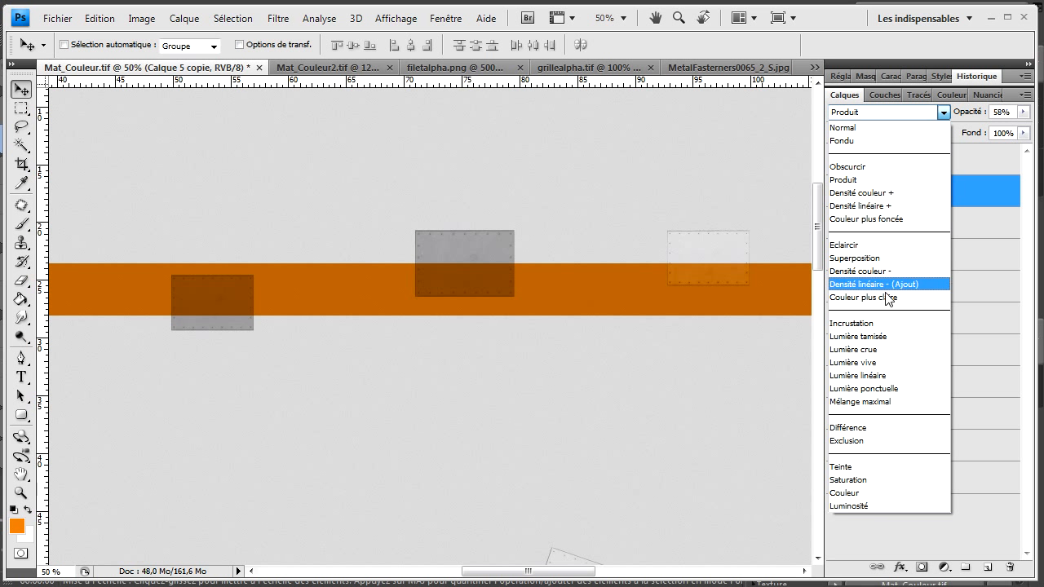
left_click(879, 349)
left_click(919, 222)
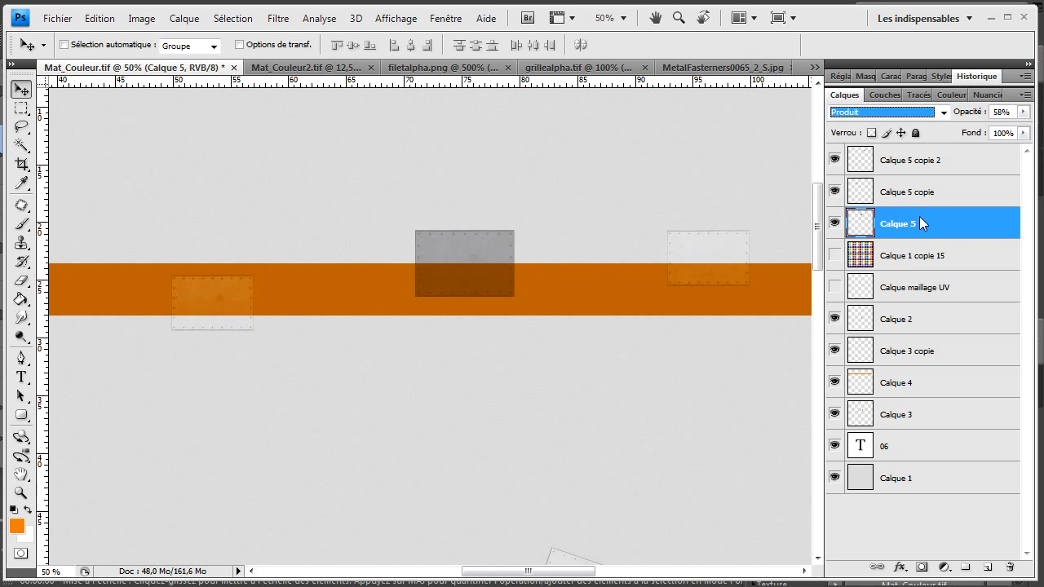
left_click(903, 109)
left_click(896, 348)
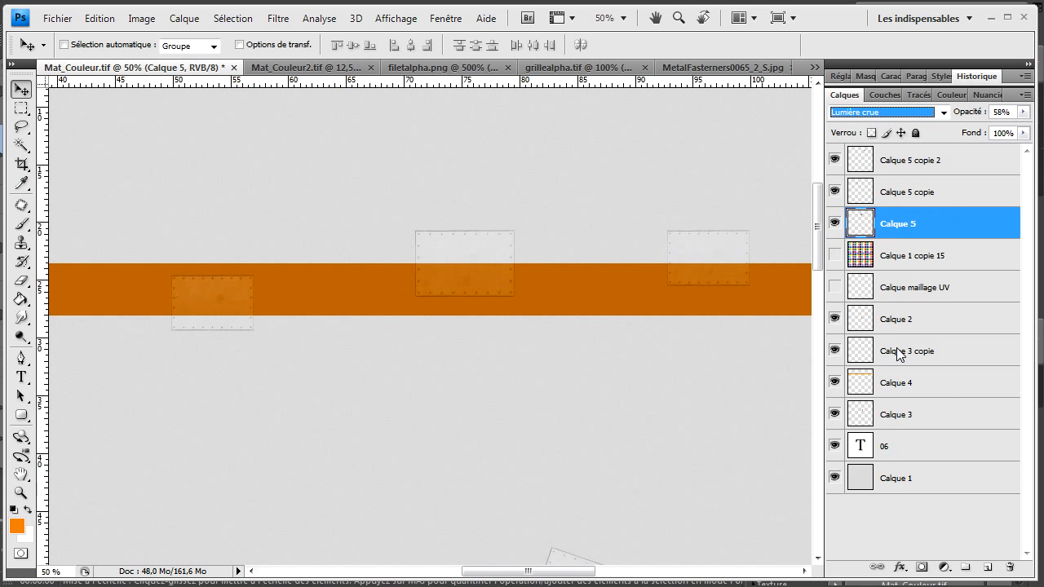
left_click(172, 146)
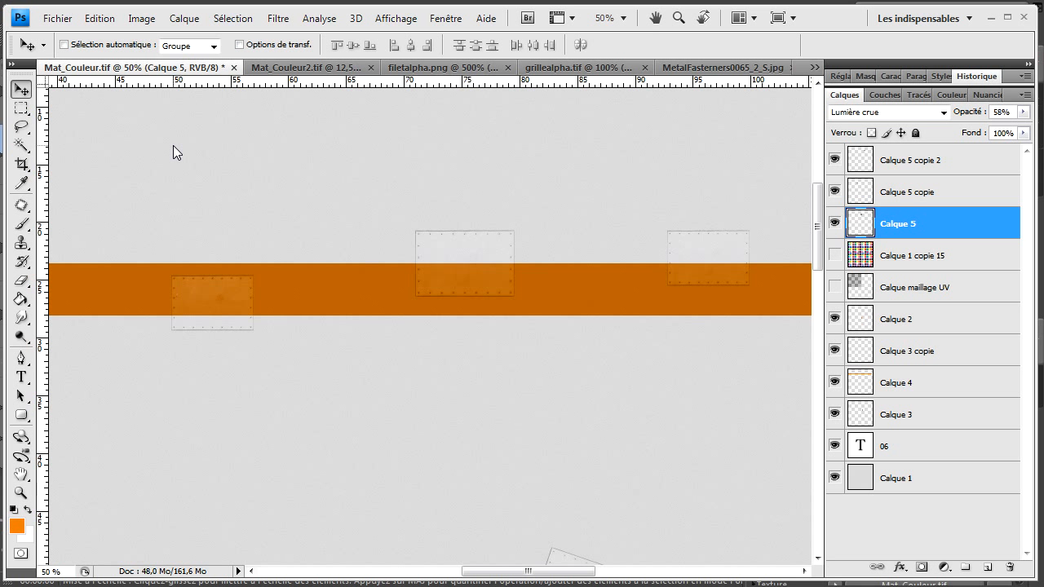
Save the colour map and, back in Cinema 4D, reload the updated Mat_Couleur.tif in the texture cockpit material
key("ctrl+s")
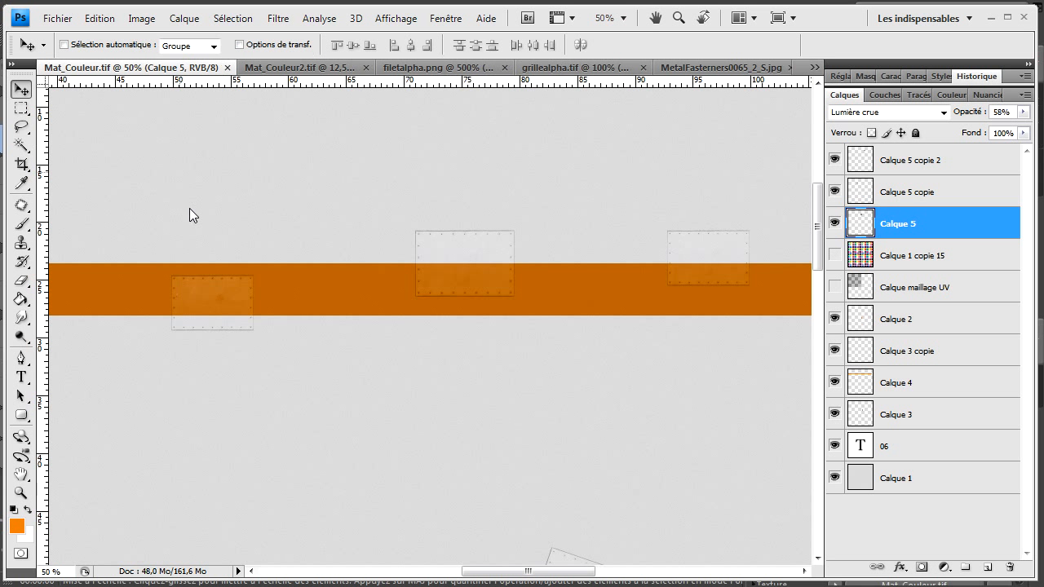
key("alt+Tab")
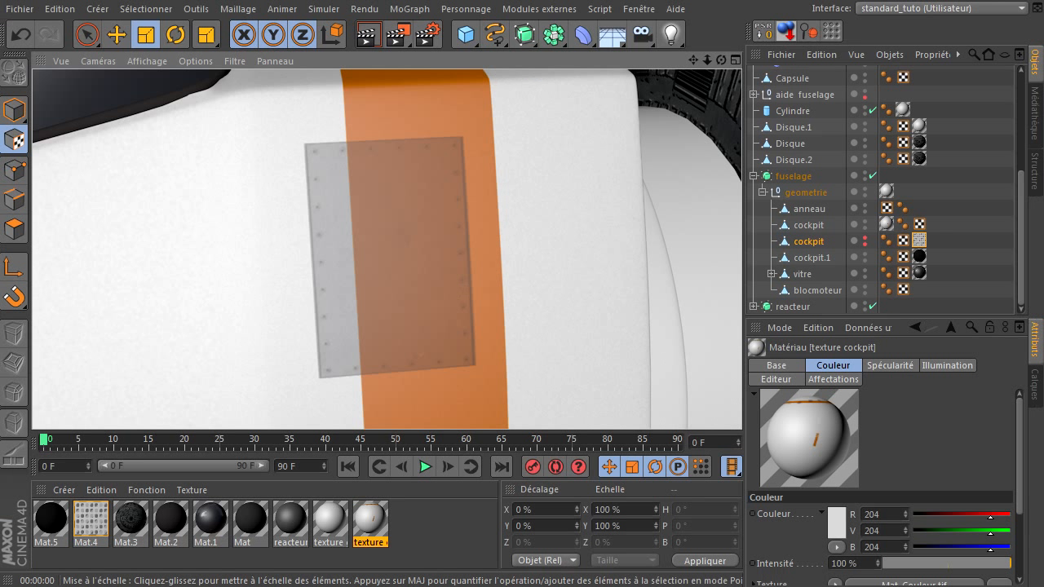
double_click(364, 519)
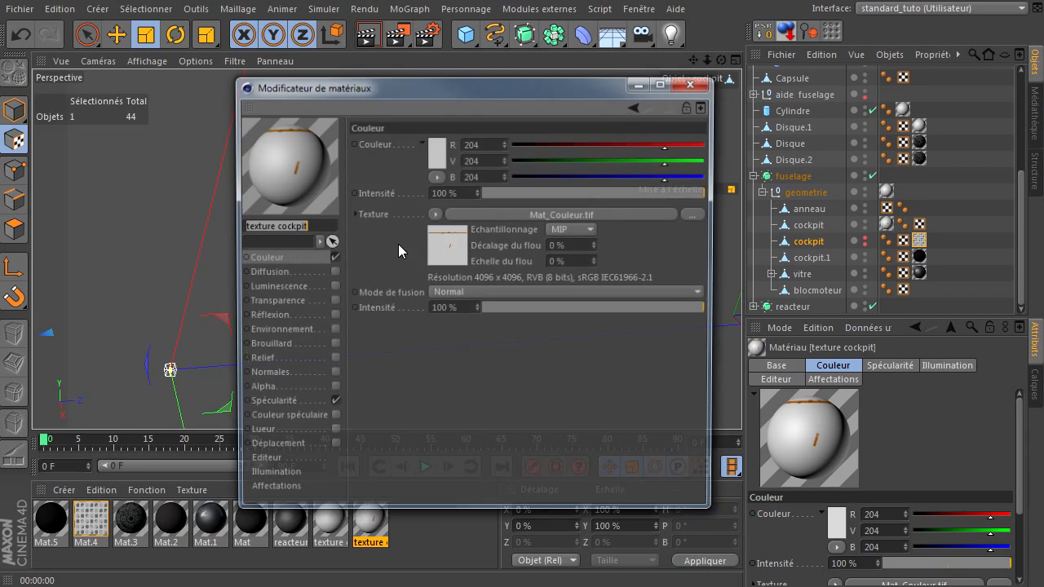
left_click(436, 214)
left_click(451, 310)
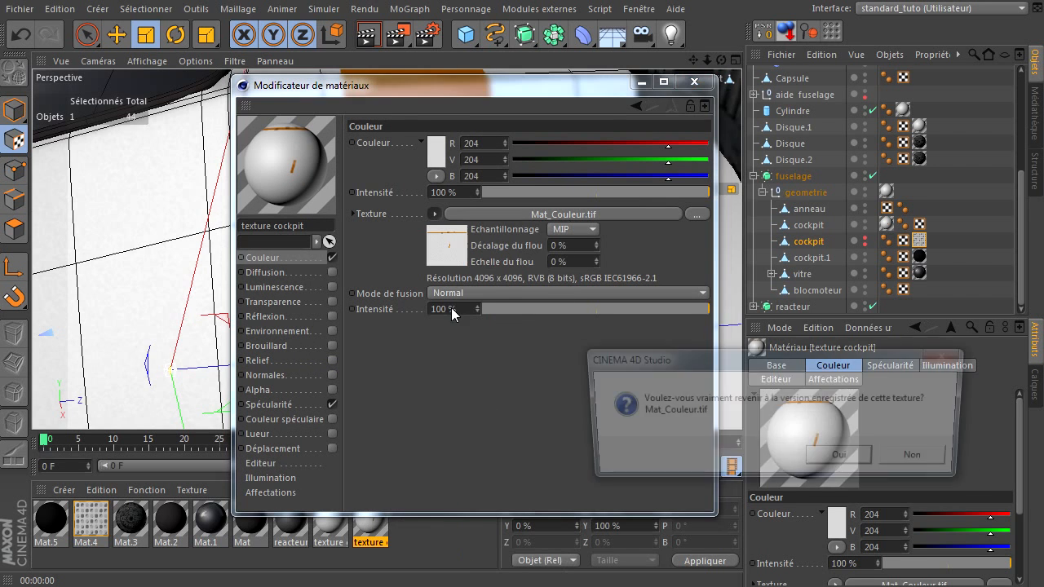
left_click(819, 459)
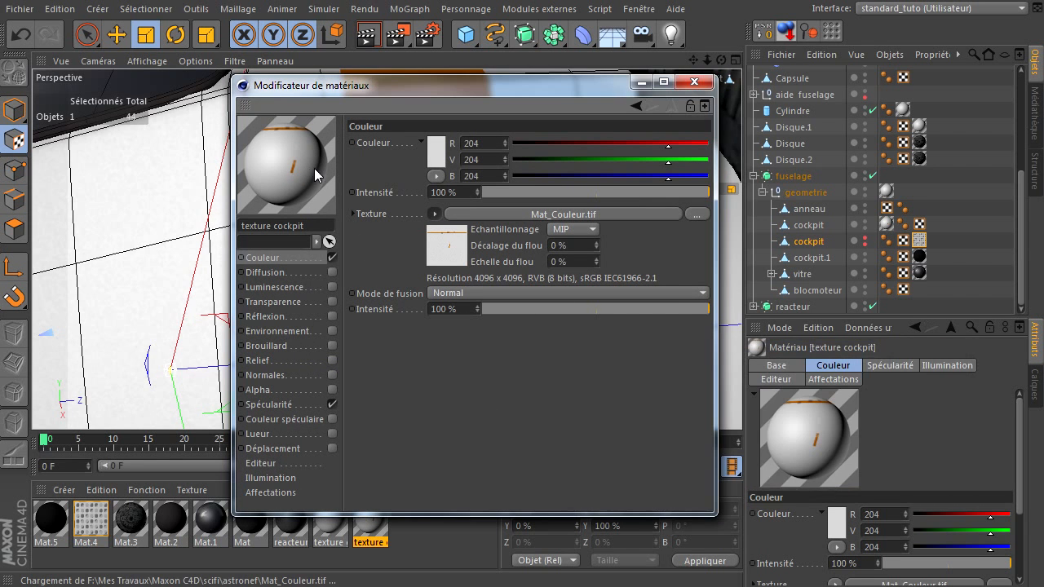
left_click(693, 81)
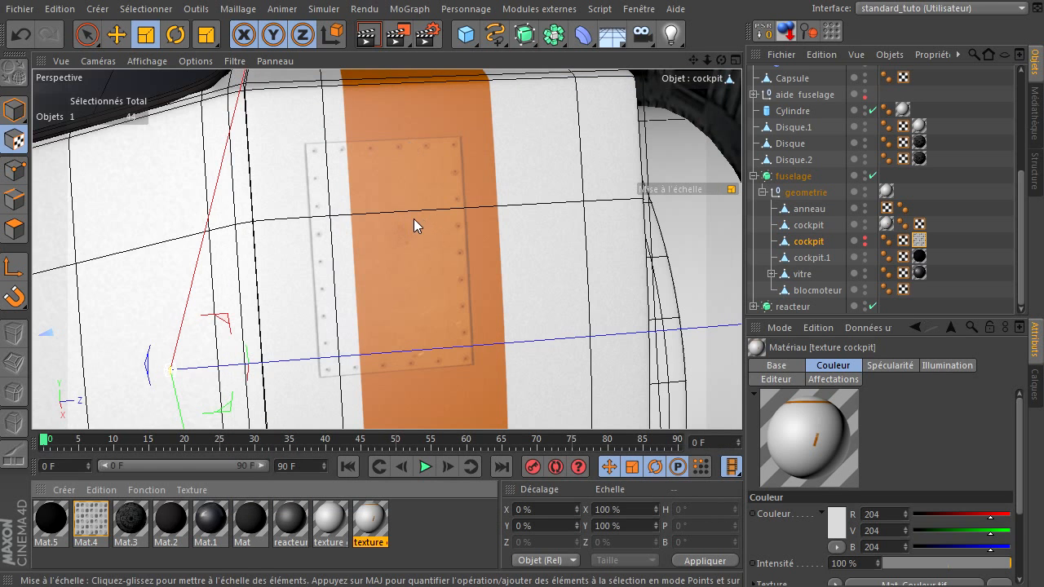
Render the view of the stripe panel to examine its new blending, and orbit around the fuselage side
scroll(348, 218, "down", 5)
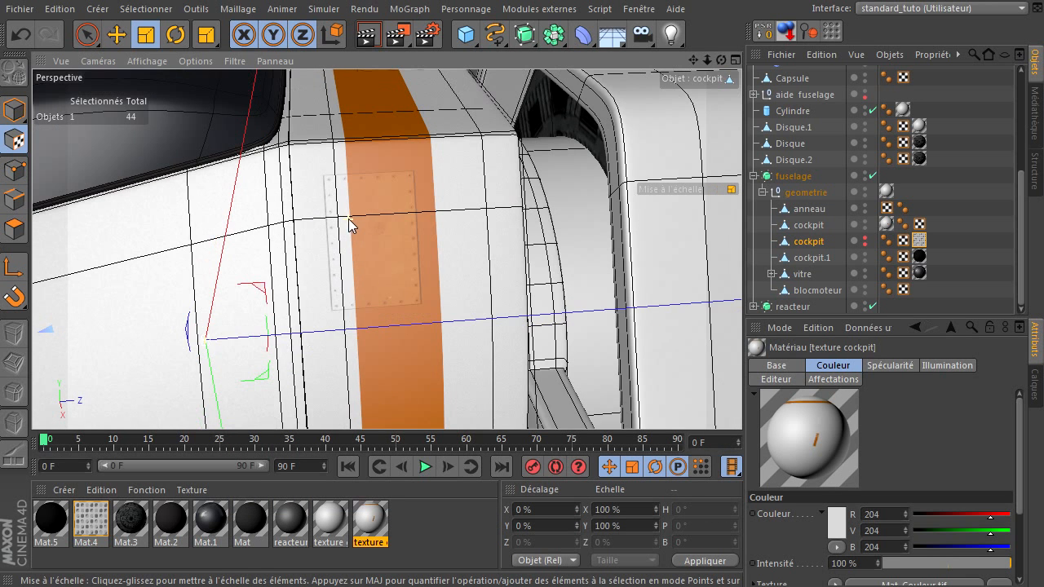
left_click(369, 37)
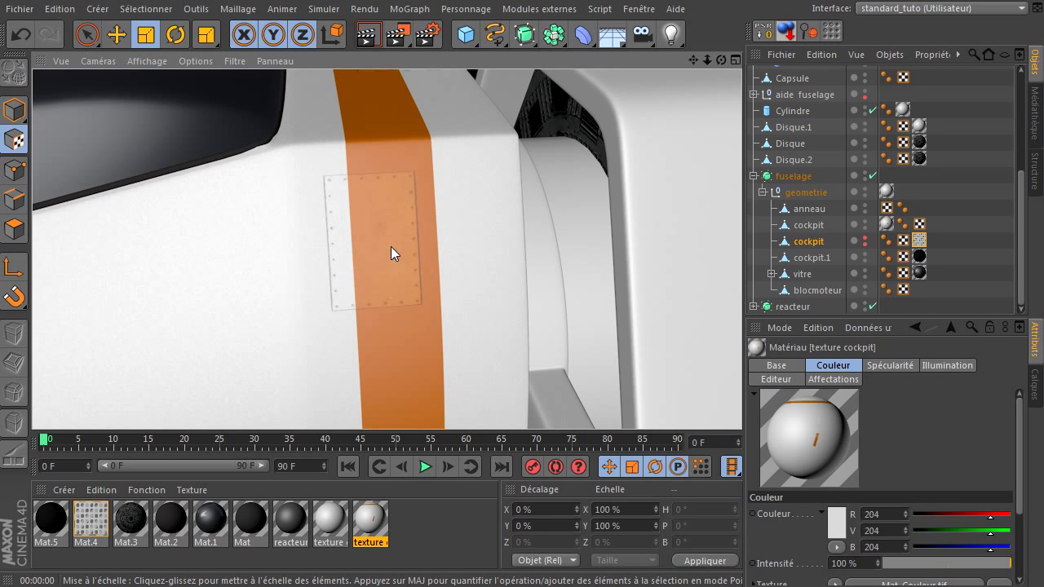
mouse_move(721, 57)
left_mouse_down()
mouse_move(729, 413)
mouse_move(742, 410)
left_mouse_up()
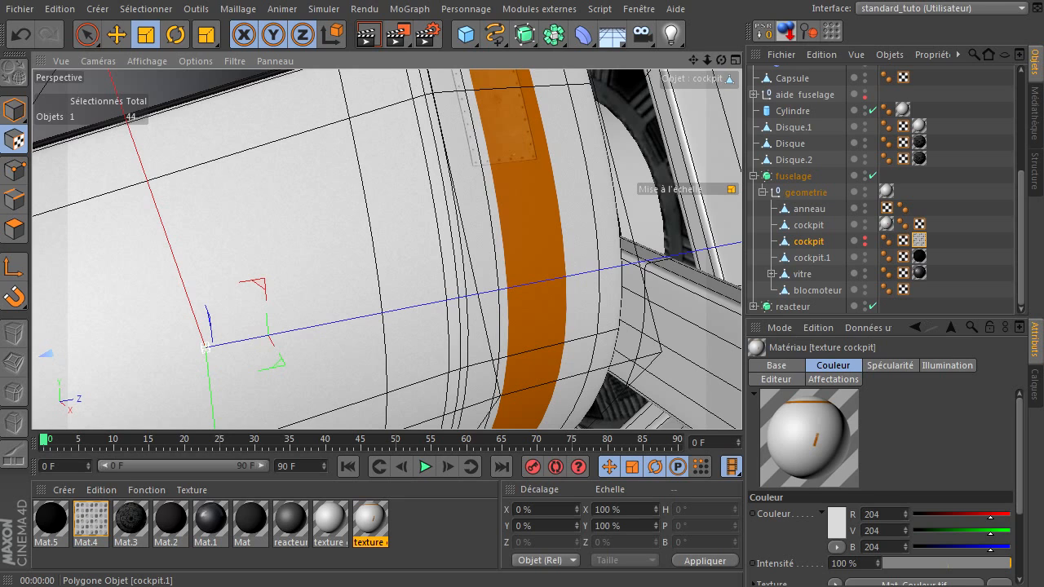
Switch to the CGTextures site in the browser and browse the Aircraft Panels category under Metal
left_click_drag(1043, 195, 552, 27)
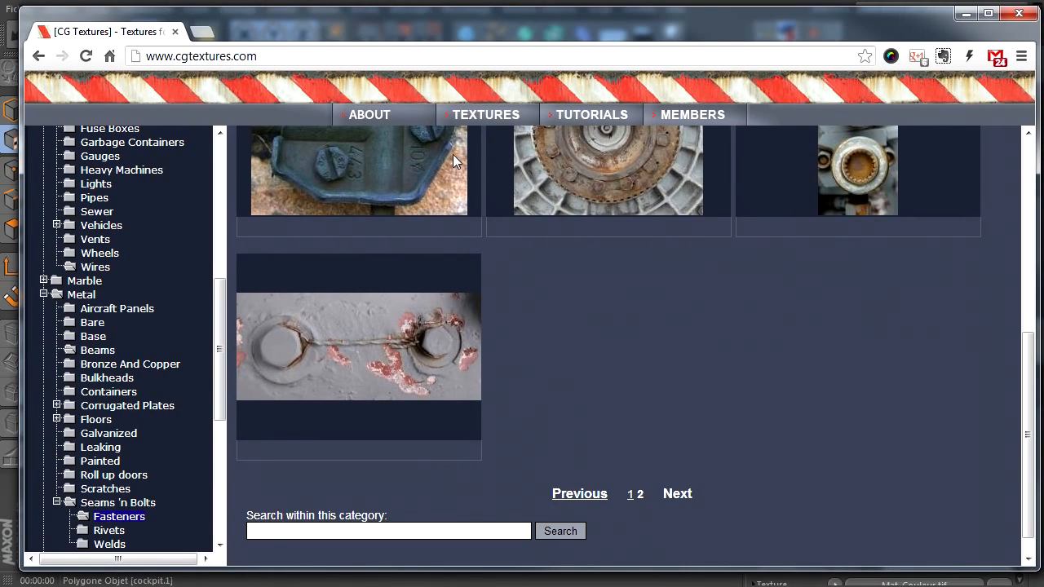
scroll(469, 336, "up", 3)
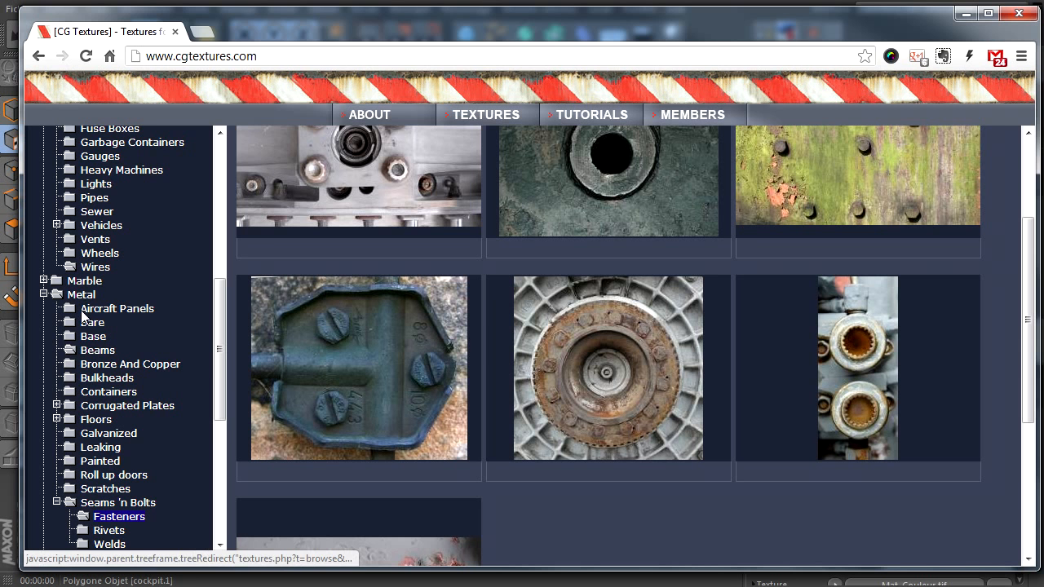
left_click(87, 310)
scroll(774, 336, "down", 1)
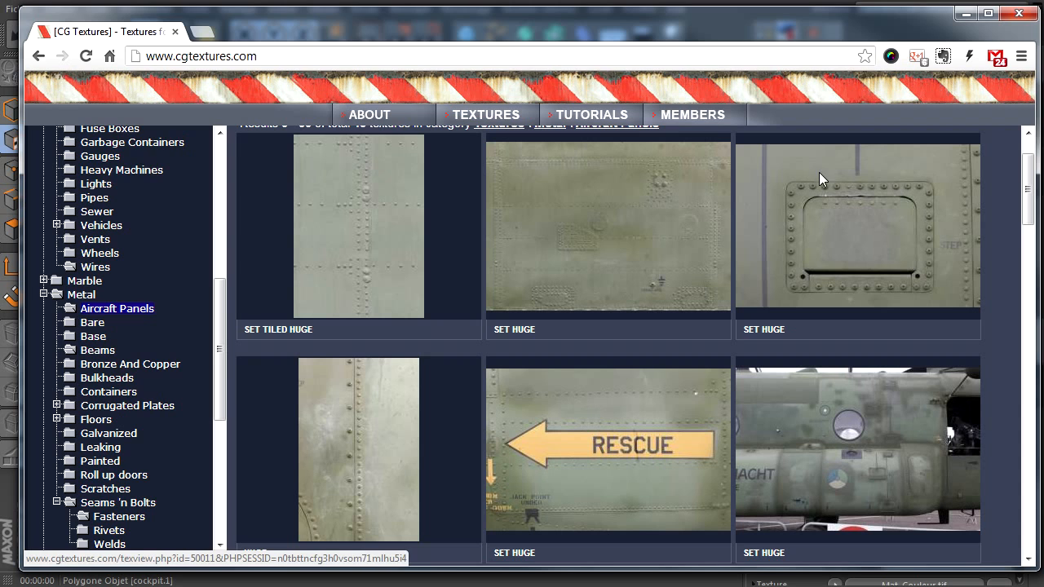
Look through the Aircraft Panels textures, then examine the sub-categories of the Manmade category
scroll(682, 336, "down", 7)
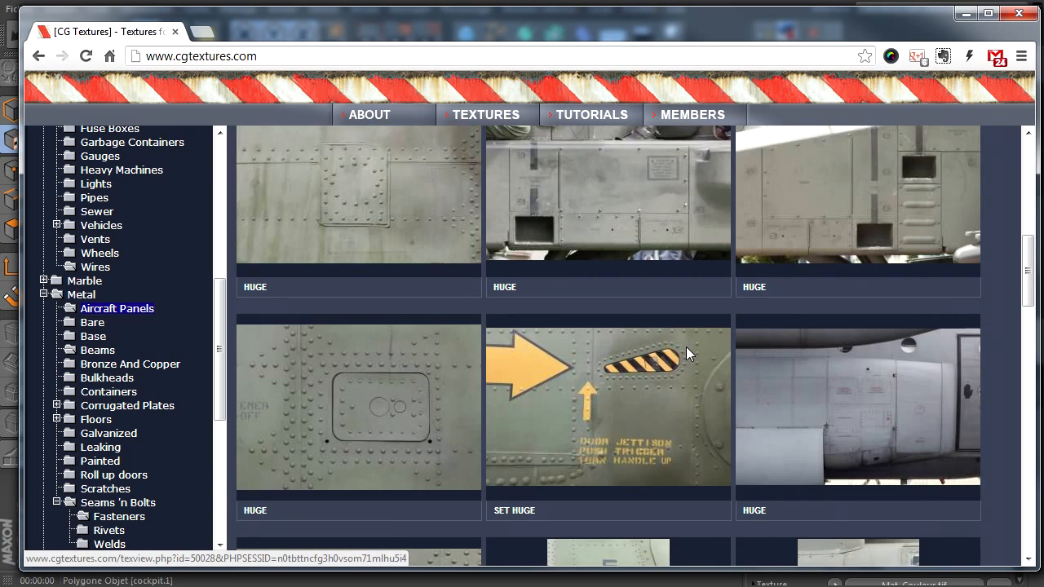
scroll(120, 307, "up", 2)
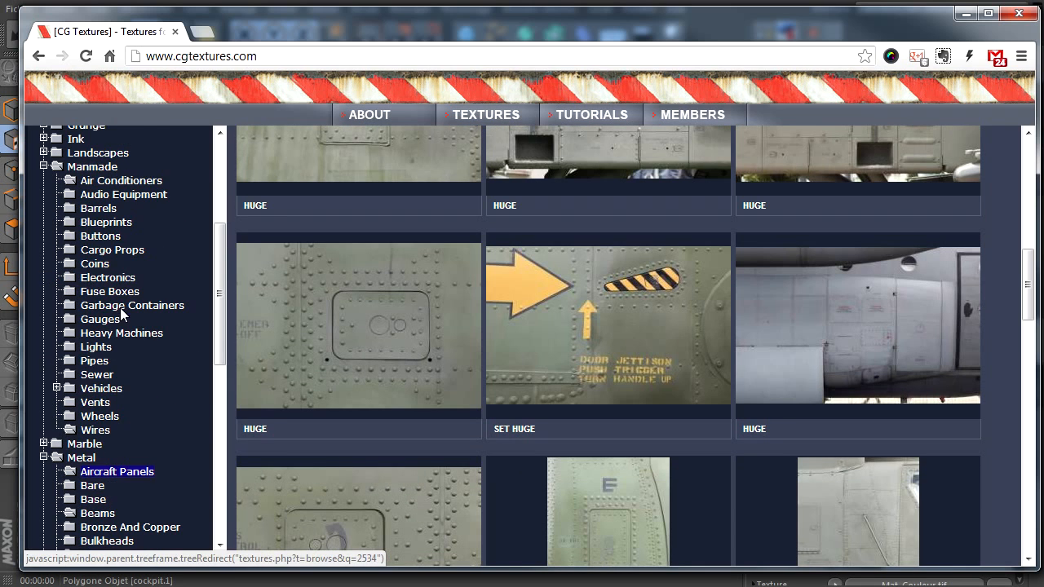
left_click(73, 169)
scroll(736, 452, "down", 5)
scroll(736, 454, "down", 5)
scroll(718, 448, "up", 2)
scroll(456, 383, "down", 3)
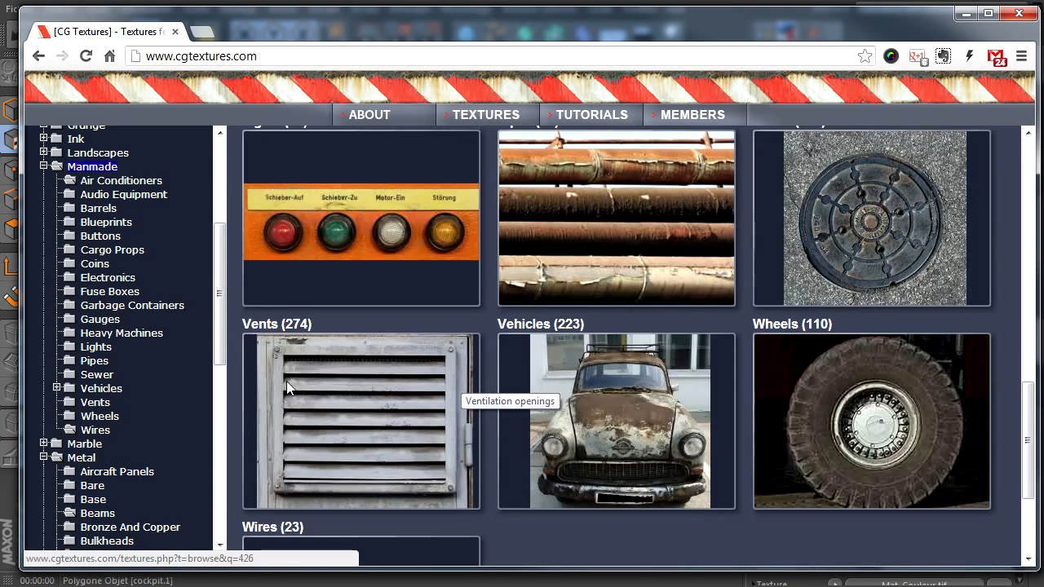
scroll(594, 452, "down", 3)
scroll(558, 365, "up", 1)
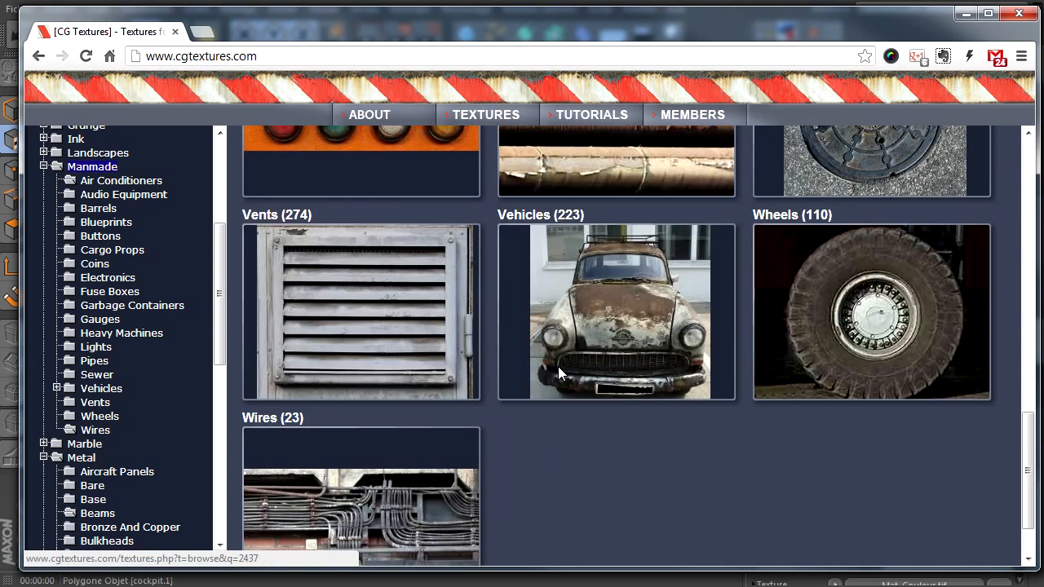
scroll(558, 366, "up", 6)
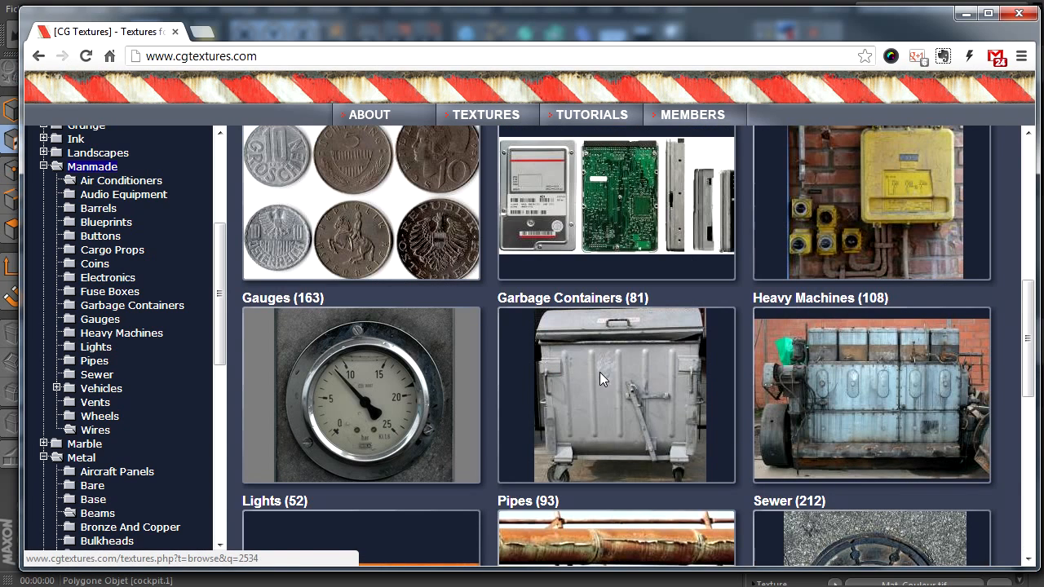
View the Garbage Containers textures and return to the Manmade category overview
left_click(600, 372)
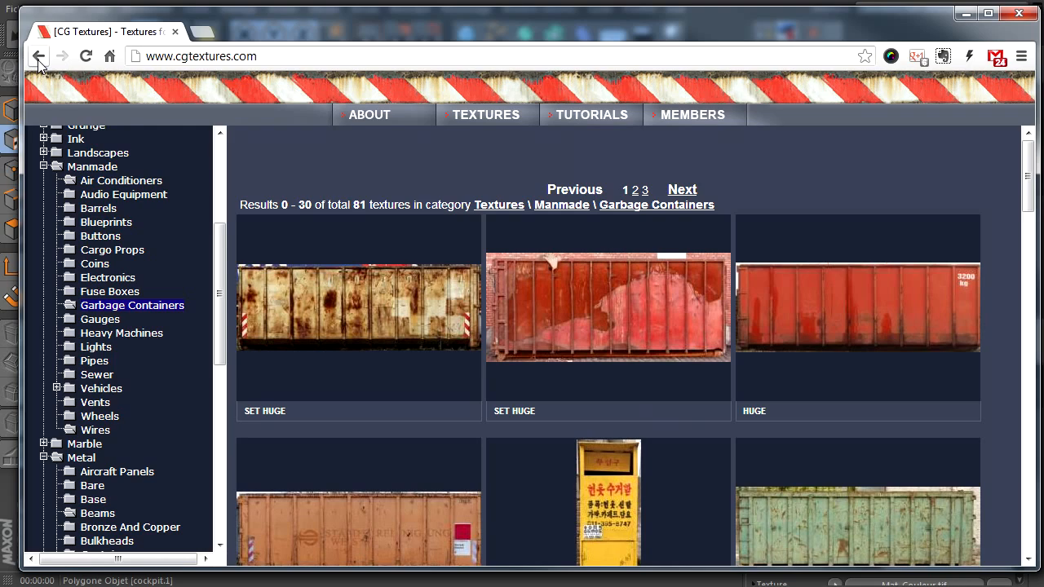
right_click(38, 60)
left_click(470, 160)
left_click(39, 55)
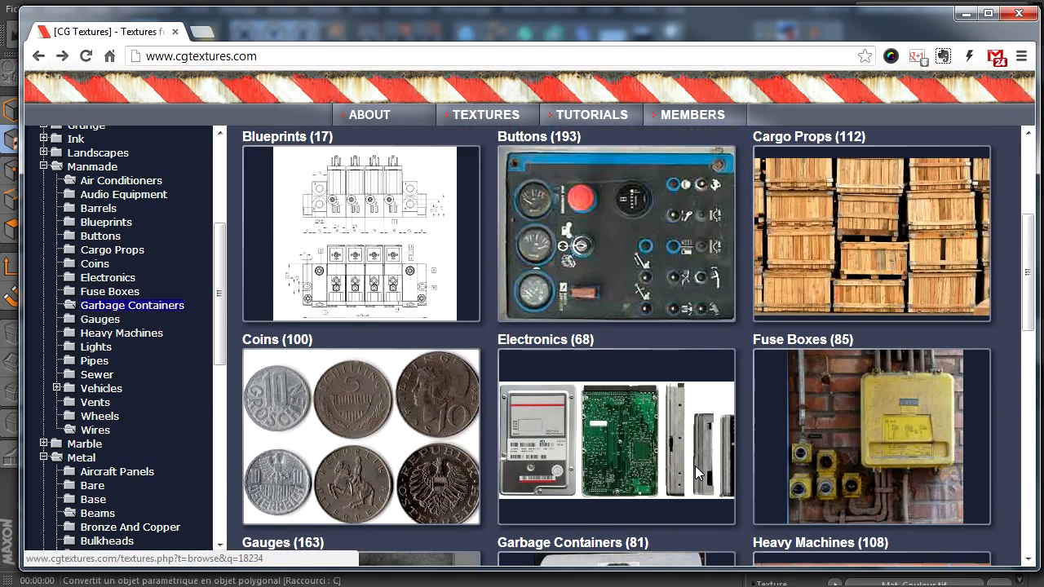
Open the Vents category under Manmade and look through its first page of vent textures
scroll(686, 477, "down", 7)
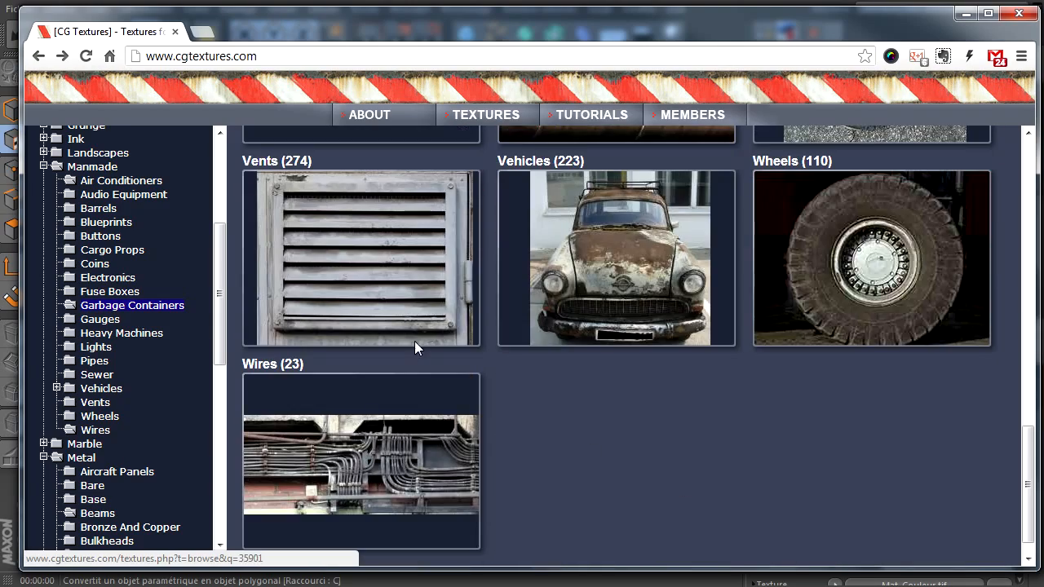
left_click(348, 272)
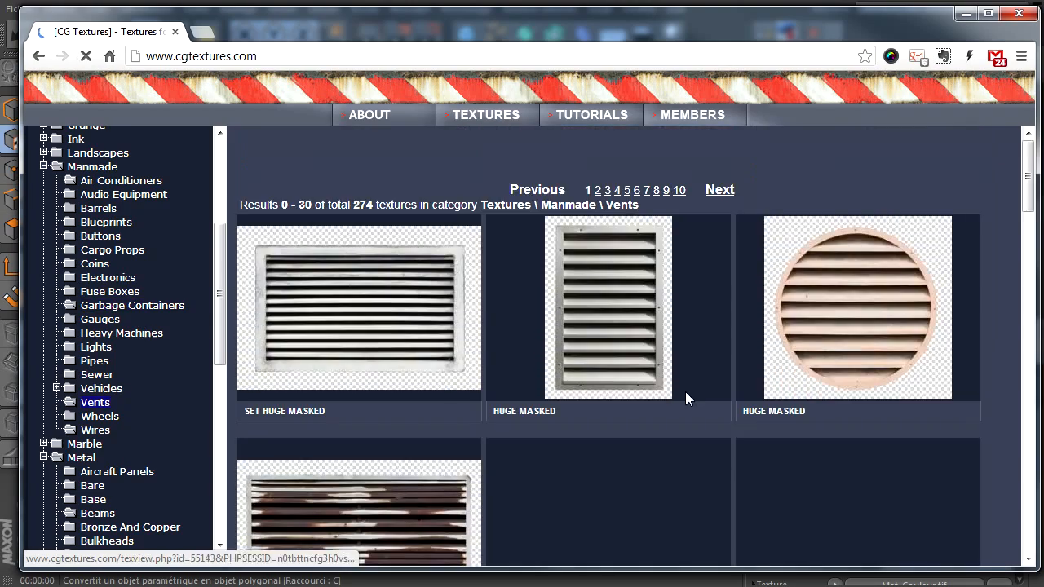
scroll(675, 421, "down", 6)
scroll(663, 436, "down", 9)
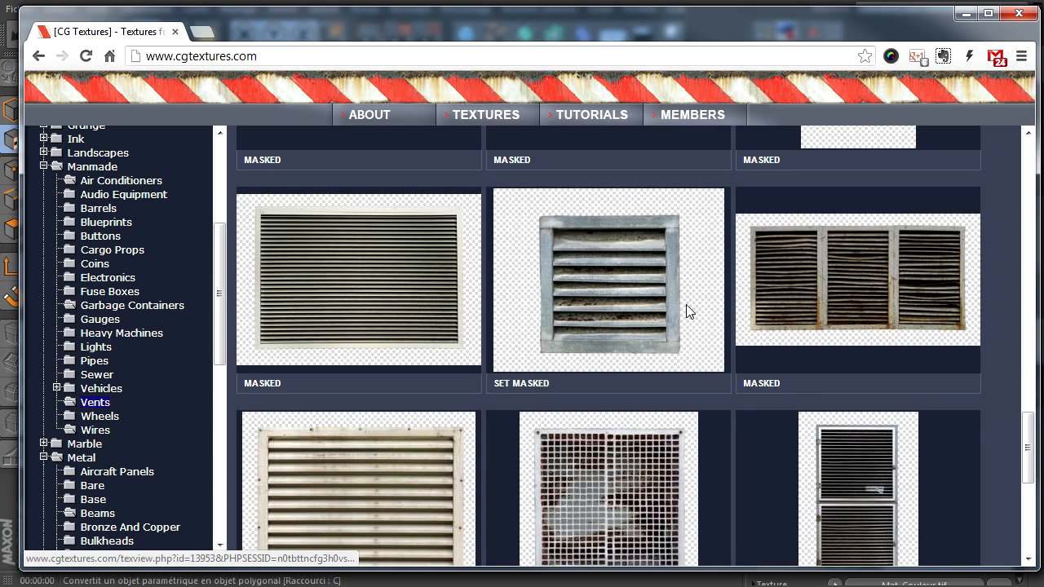
scroll(643, 429, "down", 5)
Move the browser window aside to uncover Cinema 4D, and bring it back over the workspace
left_click_drag(559, 16, 1043, 163)
left_click_drag(707, 61, 74, 300)
left_click_drag(1042, 72, 623, 21)
scroll(719, 226, "up", 1)
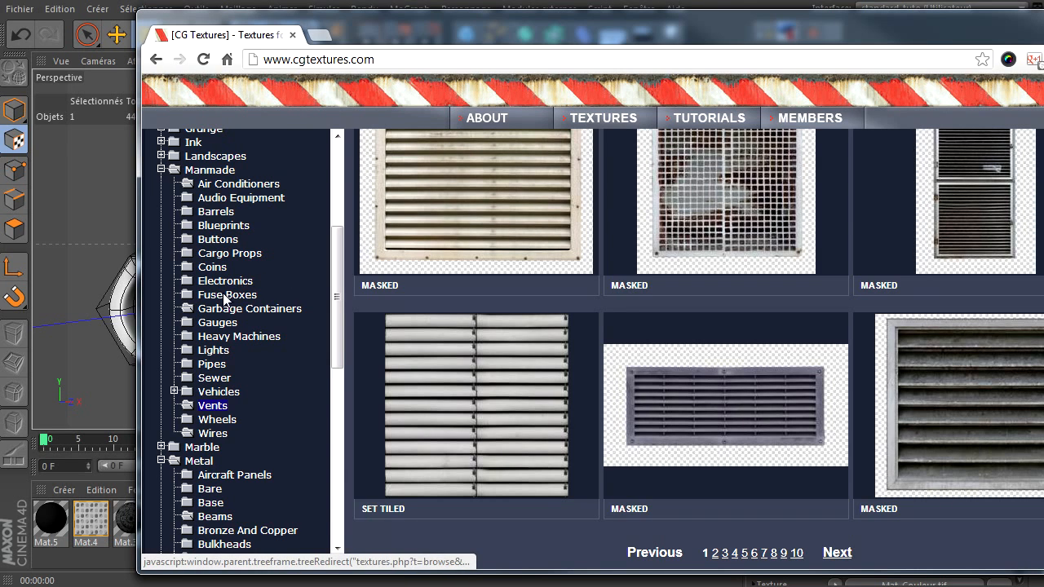
Open the Containers category under Metal and look through its first page of textures
left_click(198, 464)
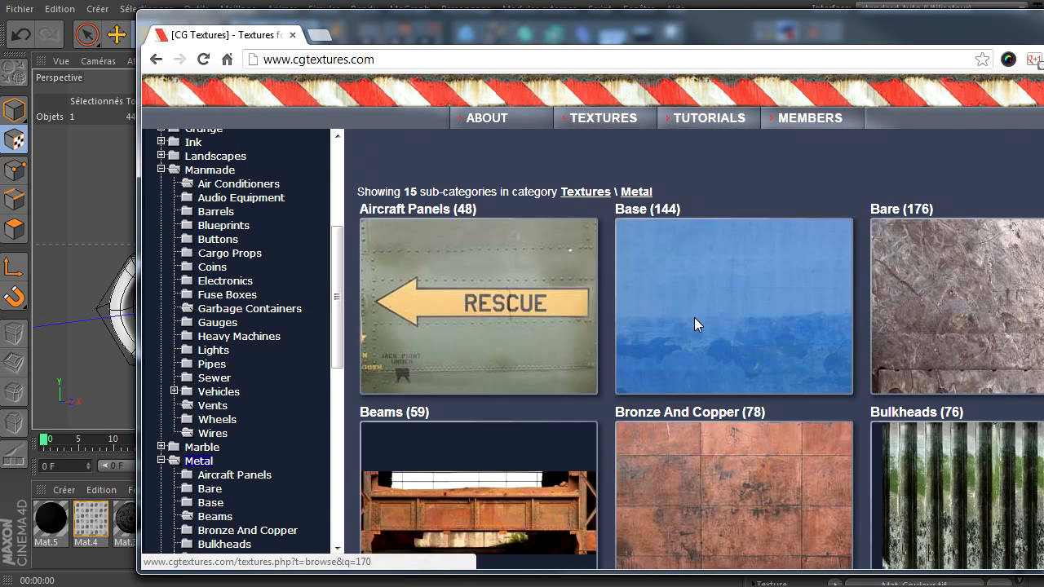
scroll(694, 318, "down", 4)
scroll(693, 327, "down", 3)
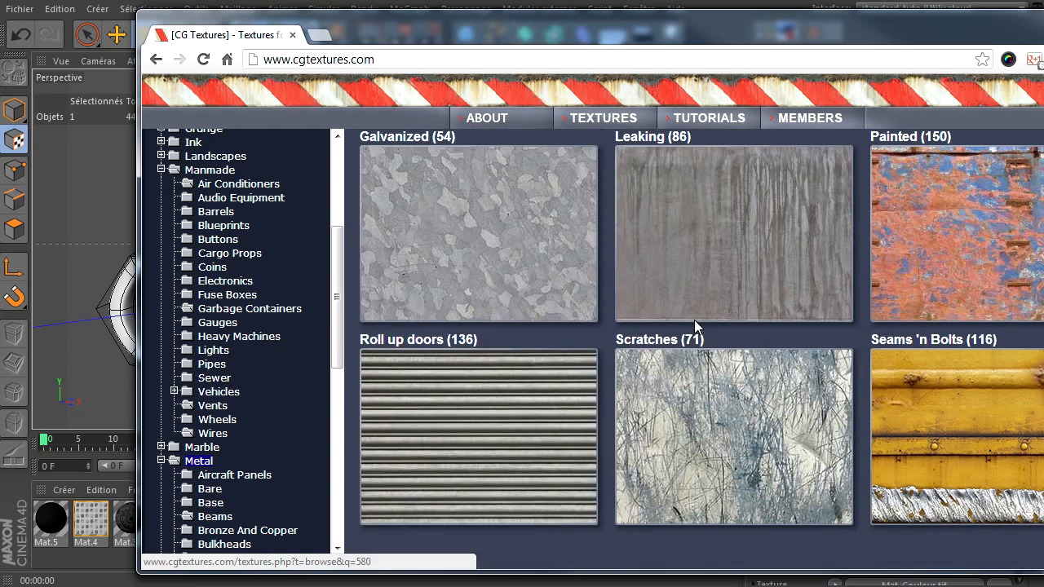
scroll(702, 345, "up", 5)
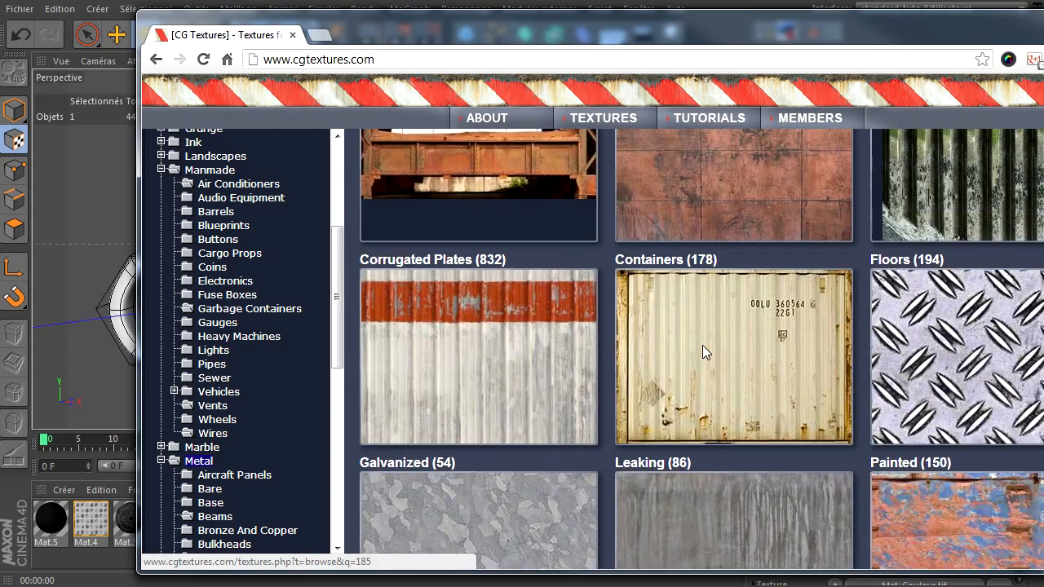
left_click(729, 327)
scroll(729, 327, "down", 9)
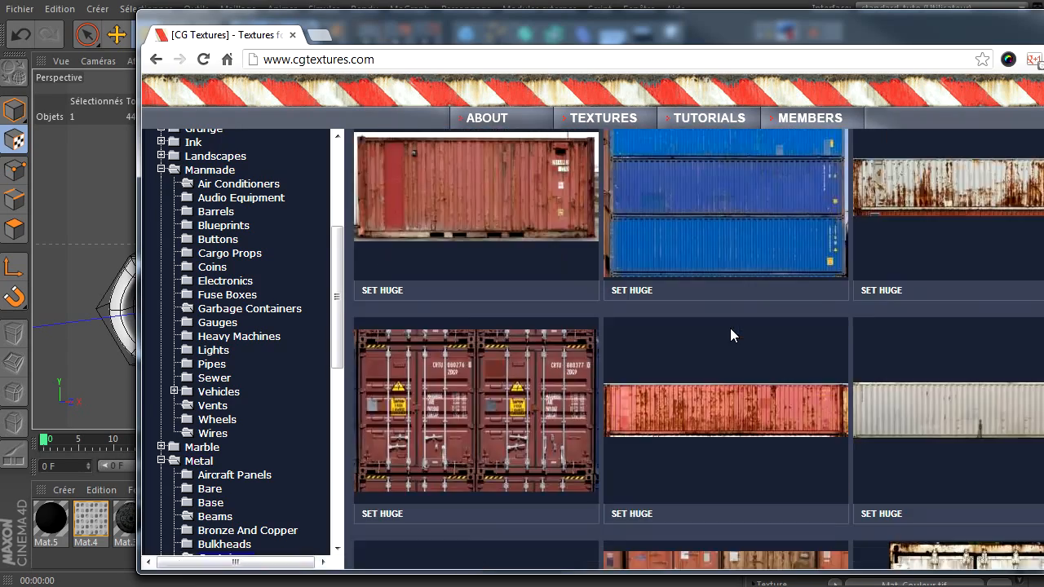
scroll(728, 328, "up", 2)
scroll(738, 323, "down", 8)
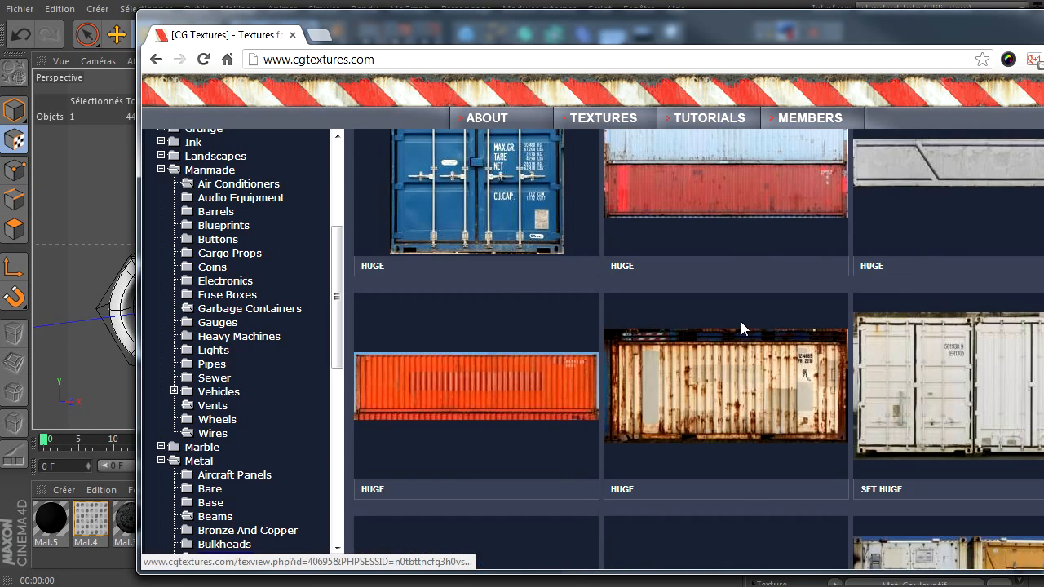
scroll(741, 321, "down", 6)
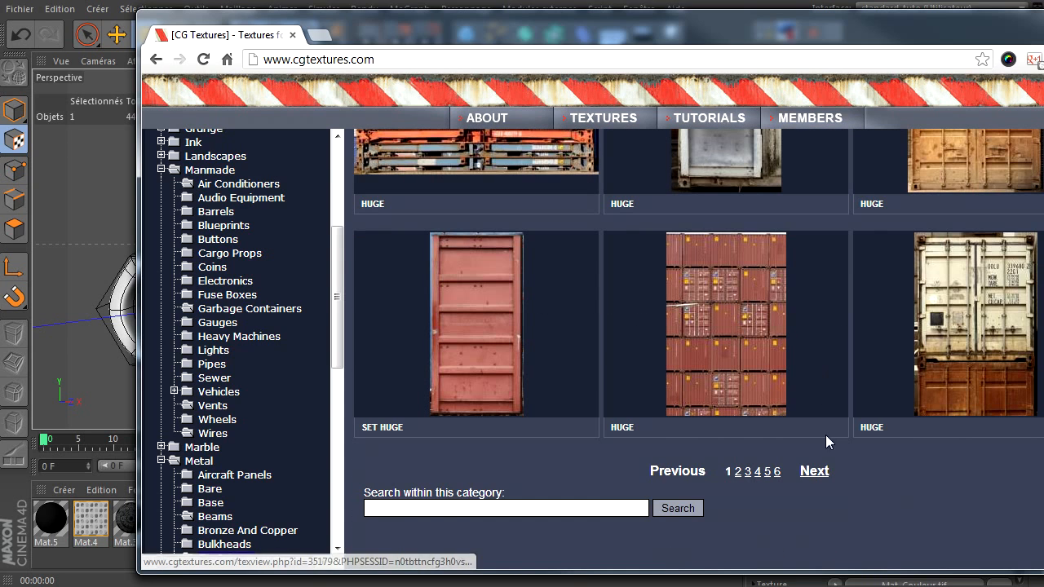
Look through the second page of Containers textures and go back to the first page
left_click(815, 473)
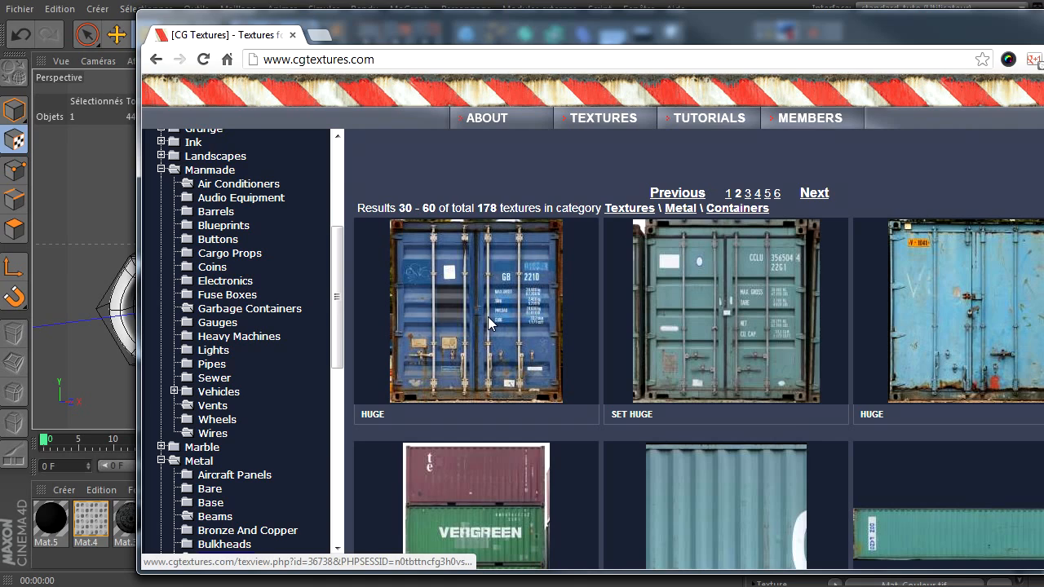
scroll(511, 336, "down", 5)
scroll(654, 331, "down", 10)
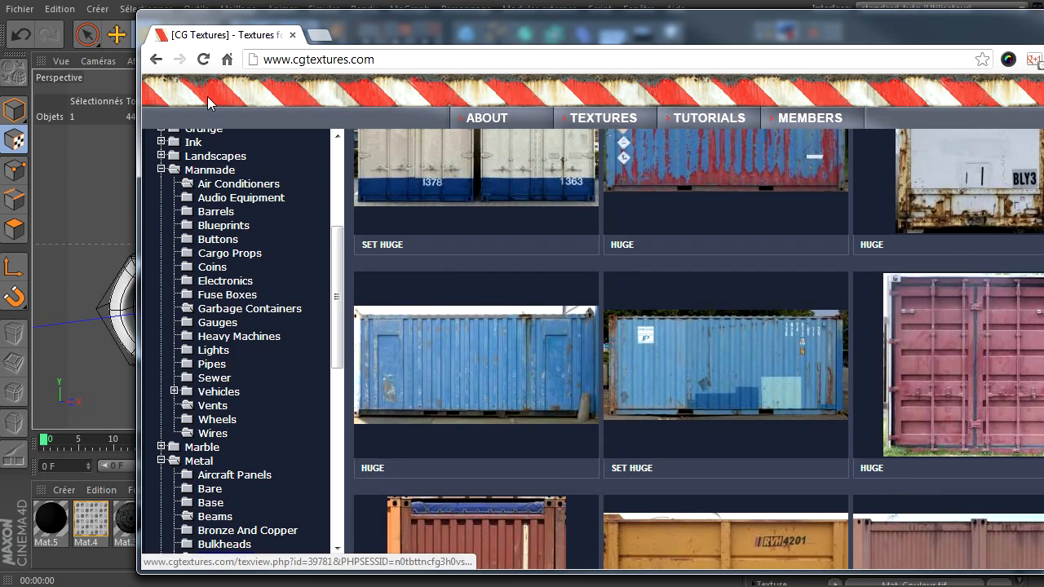
left_click(155, 59)
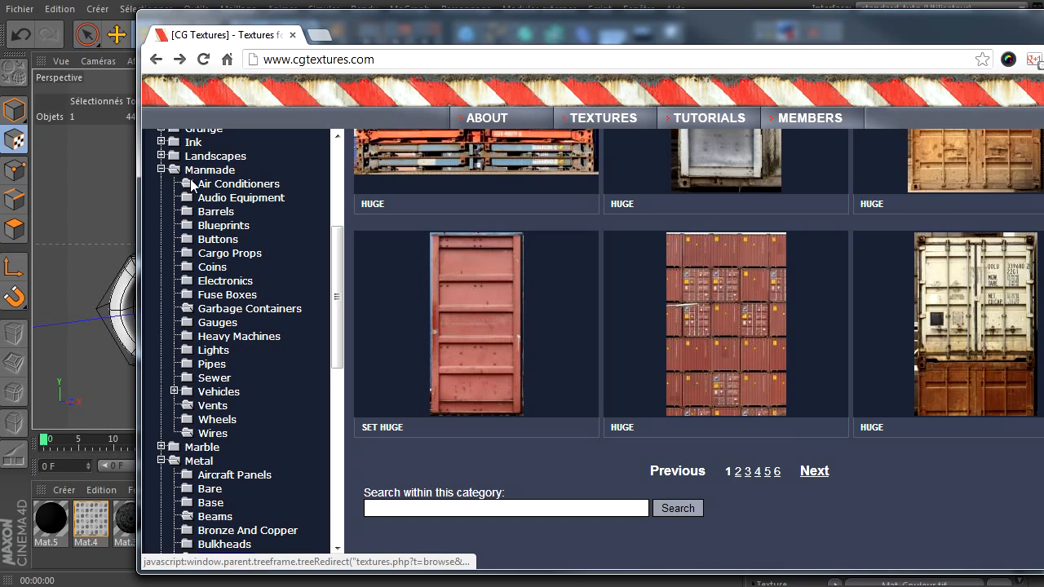
Open the Electronics category under Manmade and look through its circuit board and wiring textures
left_click(189, 171)
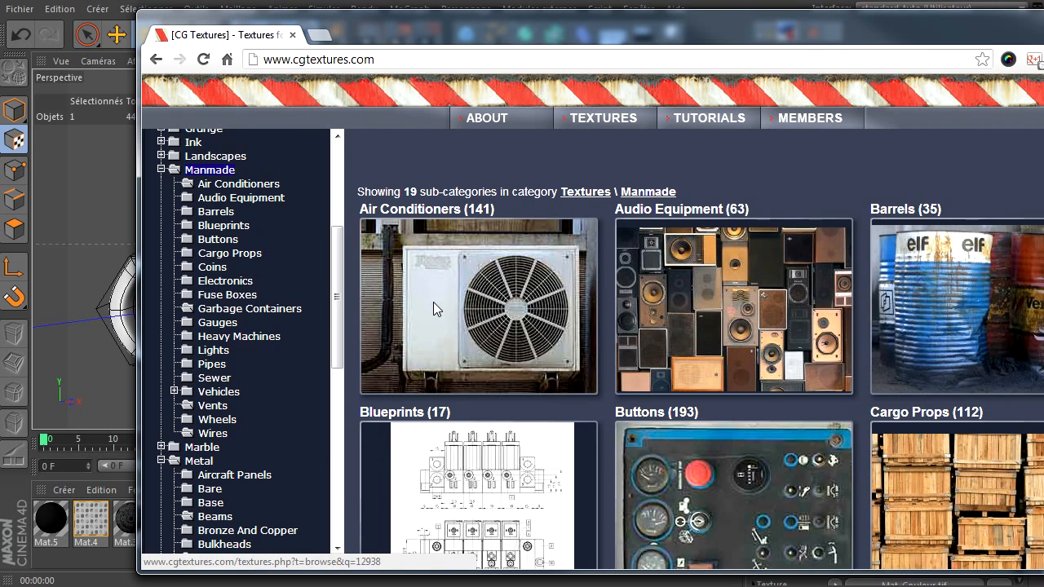
scroll(546, 357, "down", 2)
scroll(864, 391, "down", 2)
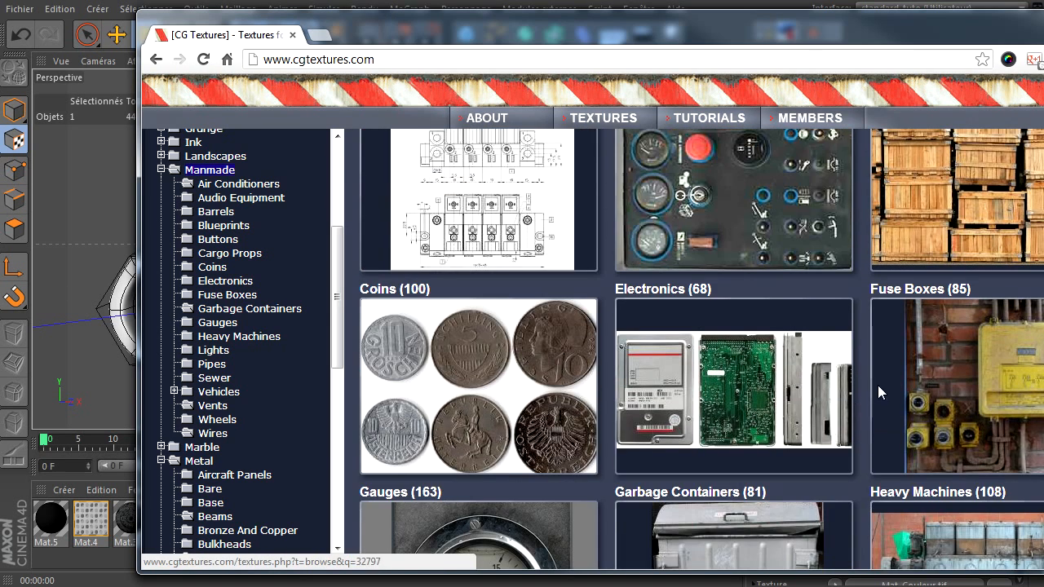
left_click(691, 372)
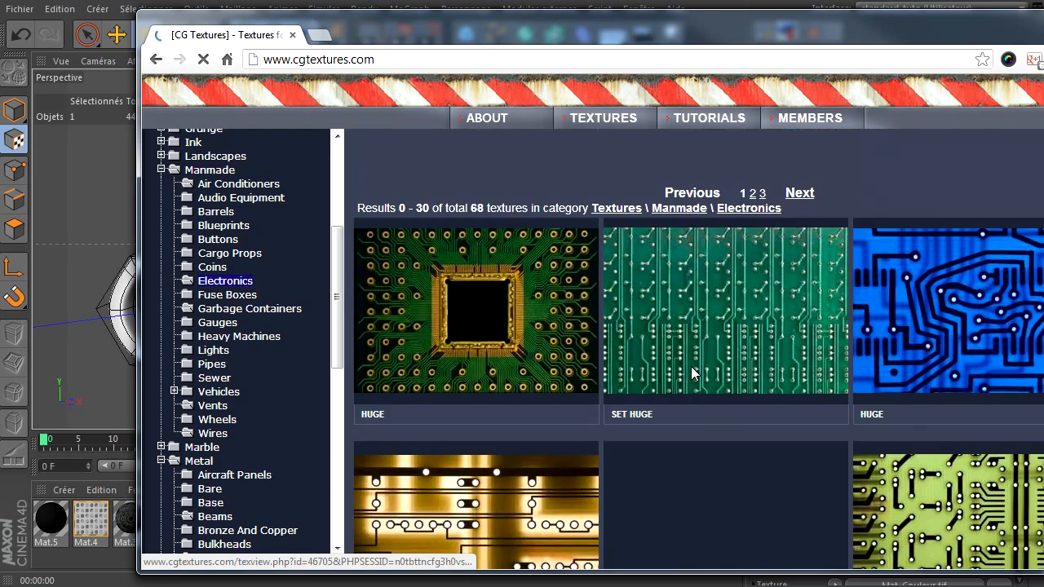
scroll(691, 372, "down", 7)
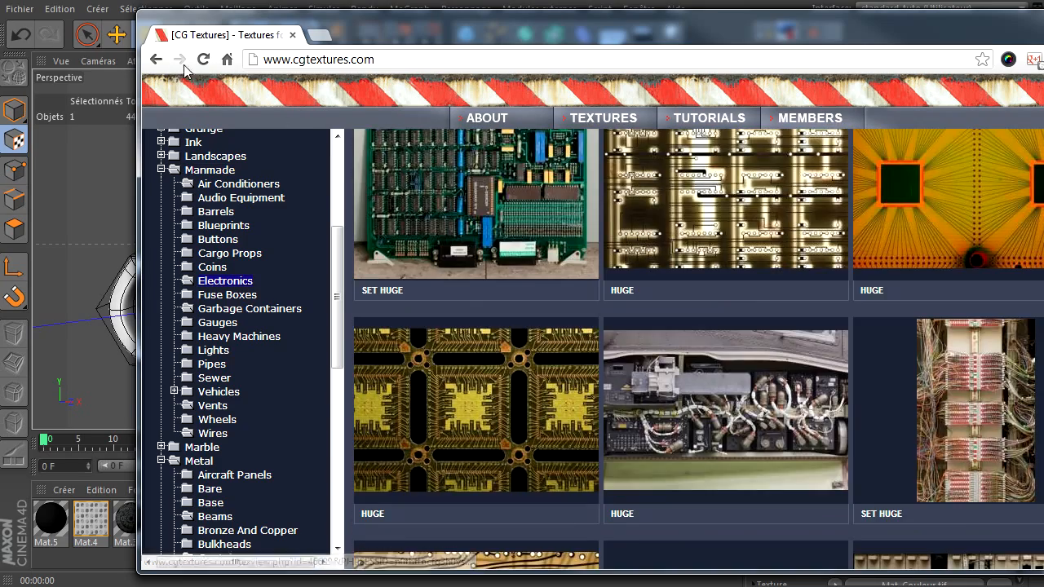
Return to the Manmade category overview and examine the Gauges, Pipes, Vents and Vehicles sub-categories
right_click(156, 59)
left_click(611, 40)
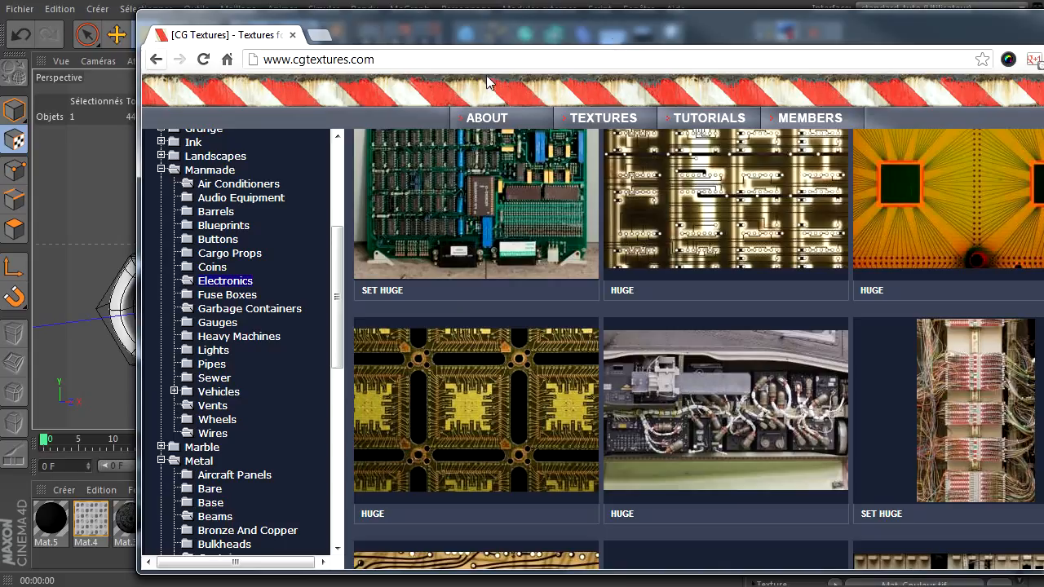
left_click(151, 60)
scroll(784, 486, "down", 5)
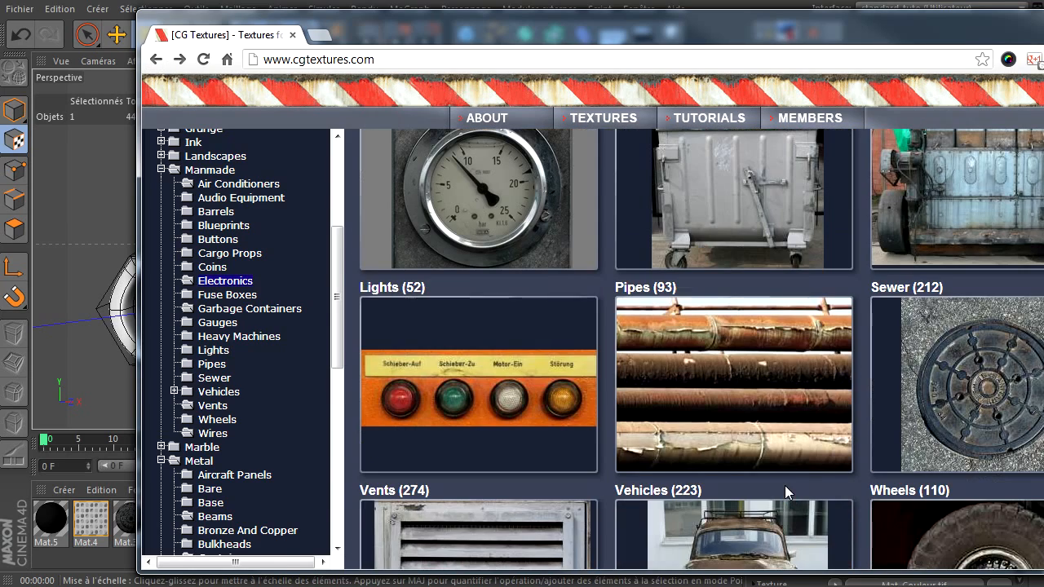
scroll(804, 397, "up", 1)
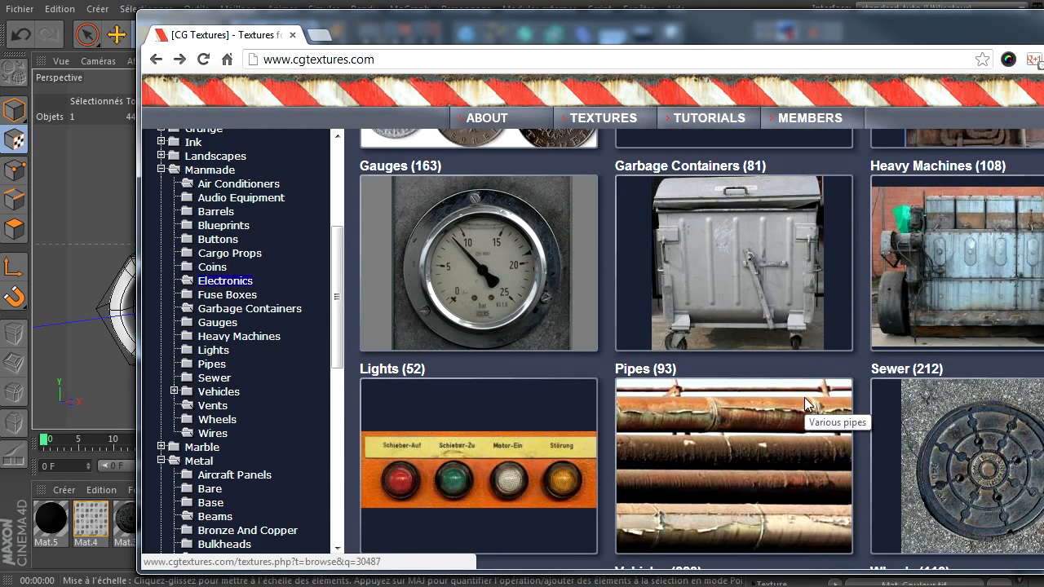
scroll(788, 459, "down", 1)
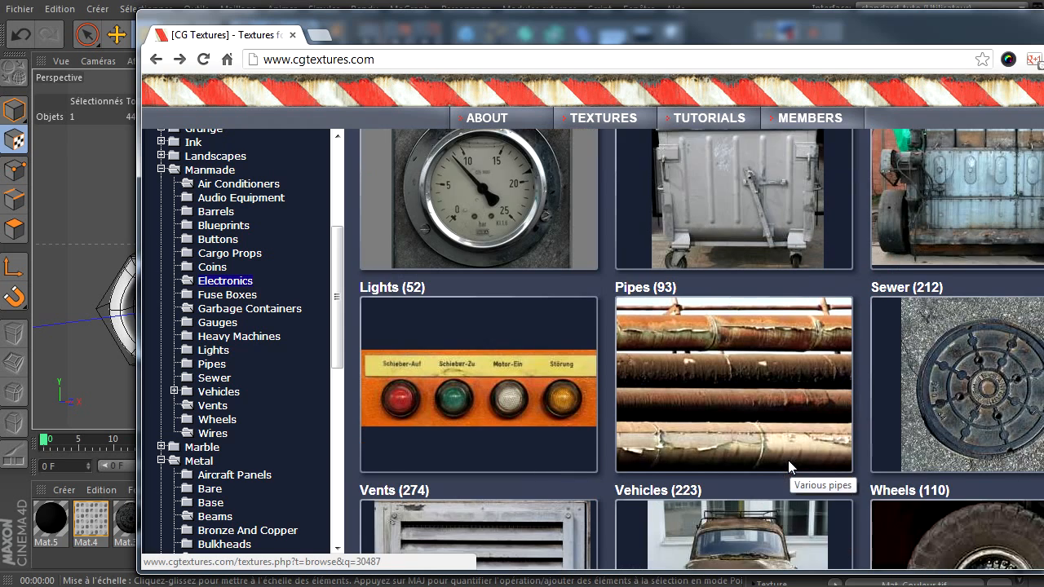
scroll(788, 460, "down", 1)
scroll(785, 456, "down", 1)
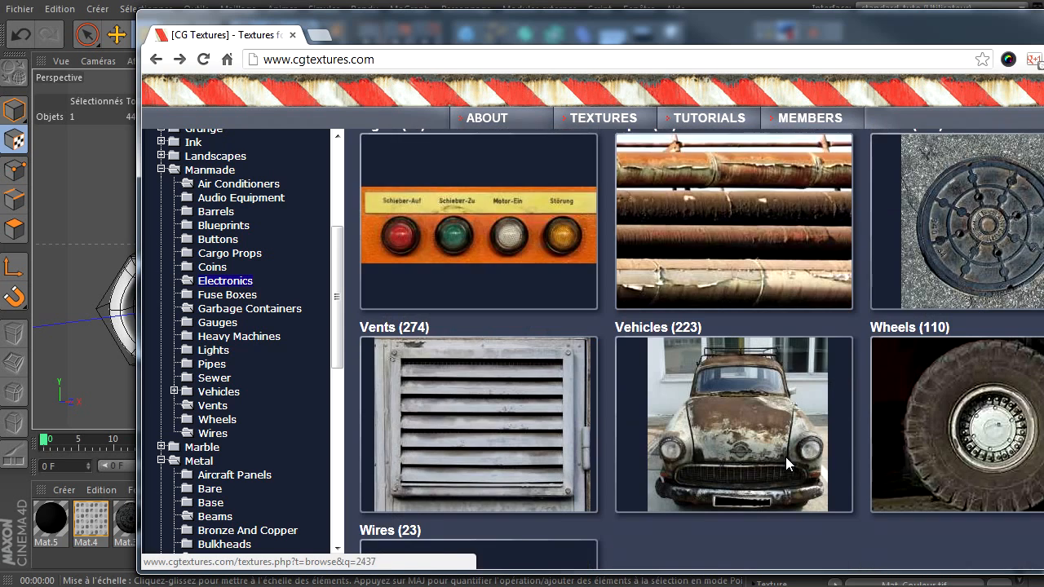
scroll(785, 456, "down", 2)
Browse the Metal category overview, open the Seams 'n Bolts category and choose its Welds sub-category
left_click(198, 462)
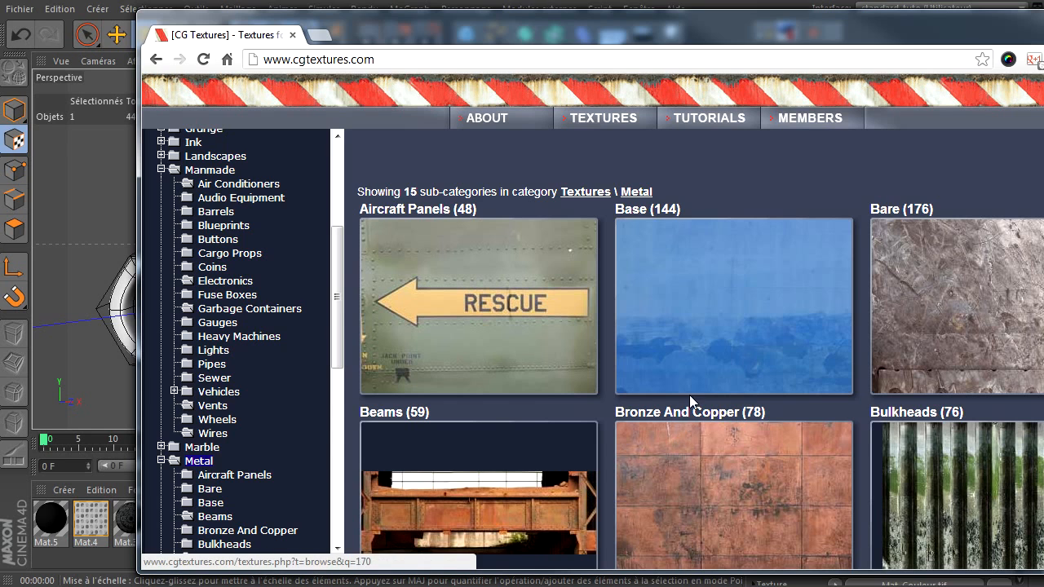
scroll(684, 402, "down", 1)
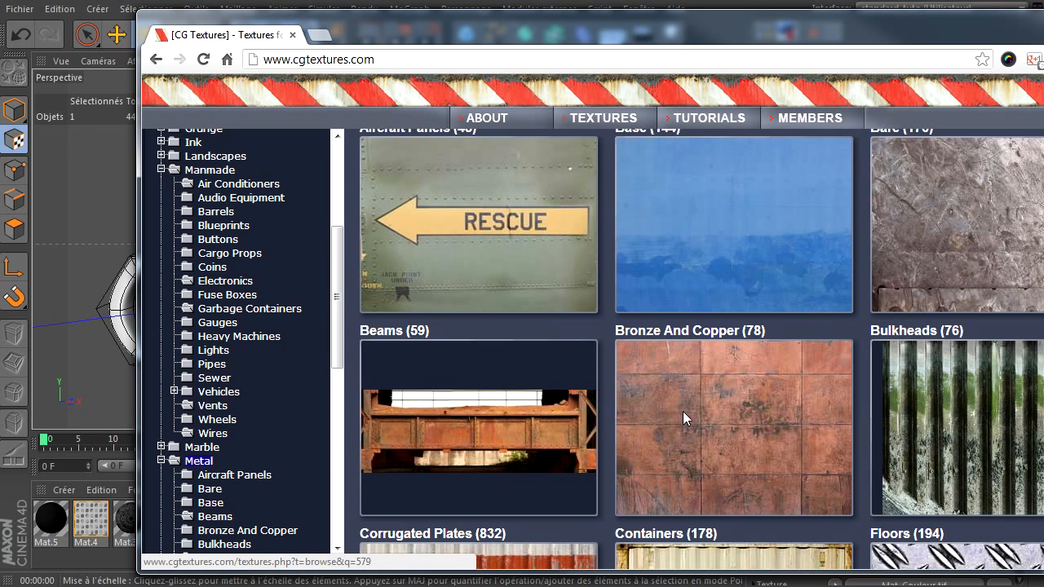
scroll(682, 411, "down", 1)
scroll(686, 409, "down", 2)
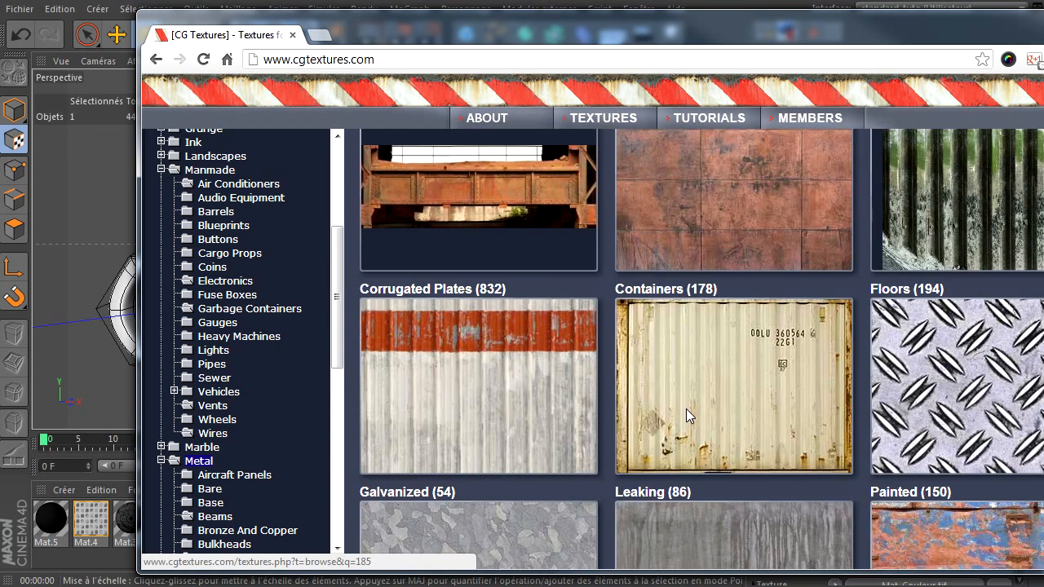
scroll(685, 409, "up", 2)
scroll(685, 409, "down", 5)
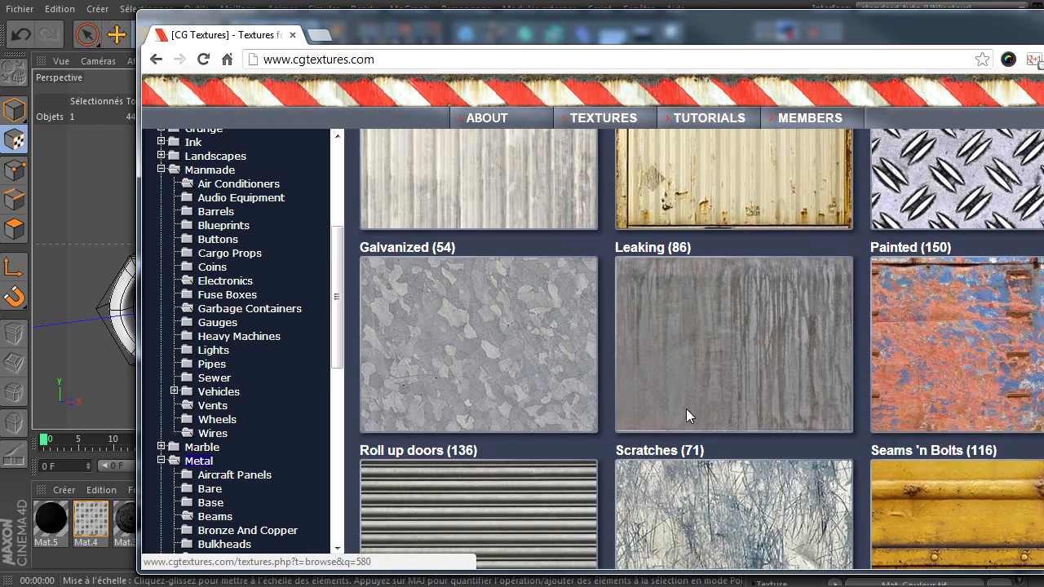
scroll(685, 412, "down", 1)
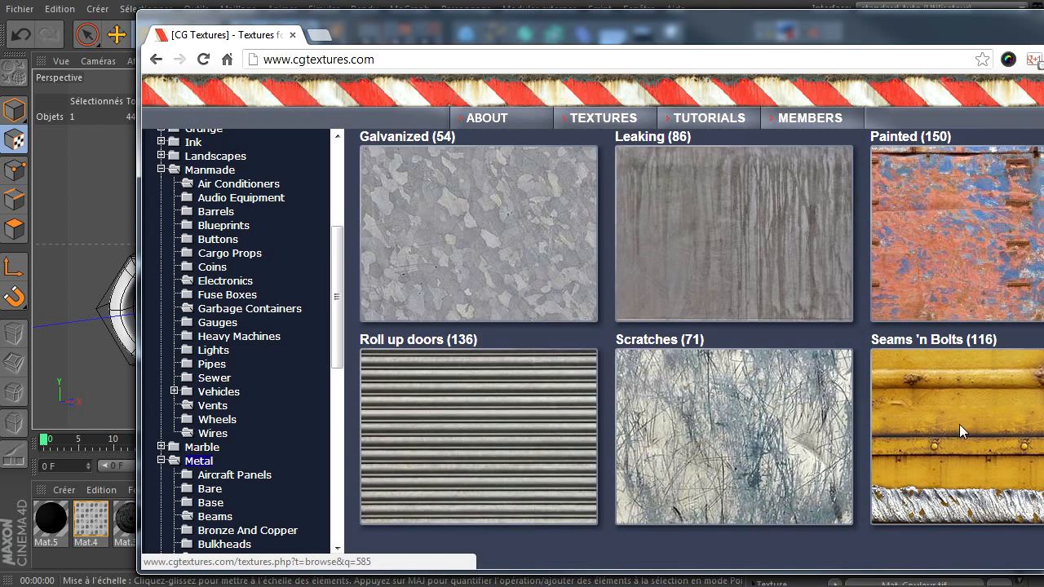
left_click(959, 424)
left_click(951, 296)
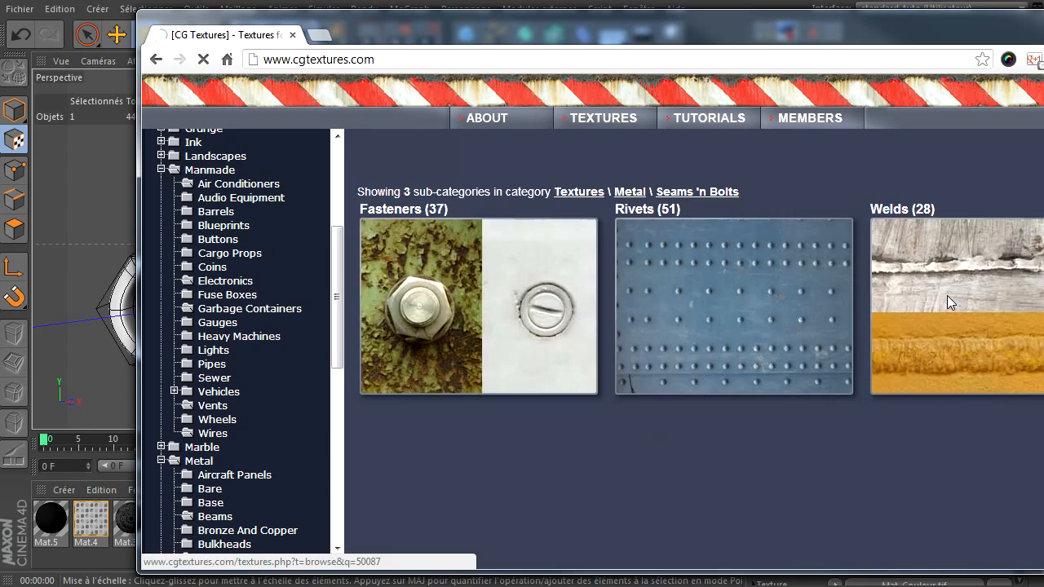
Look through the Welds textures and return to the Seams 'n Bolts sub-category overview
scroll(505, 376, "down", 9)
scroll(506, 380, "up", 10)
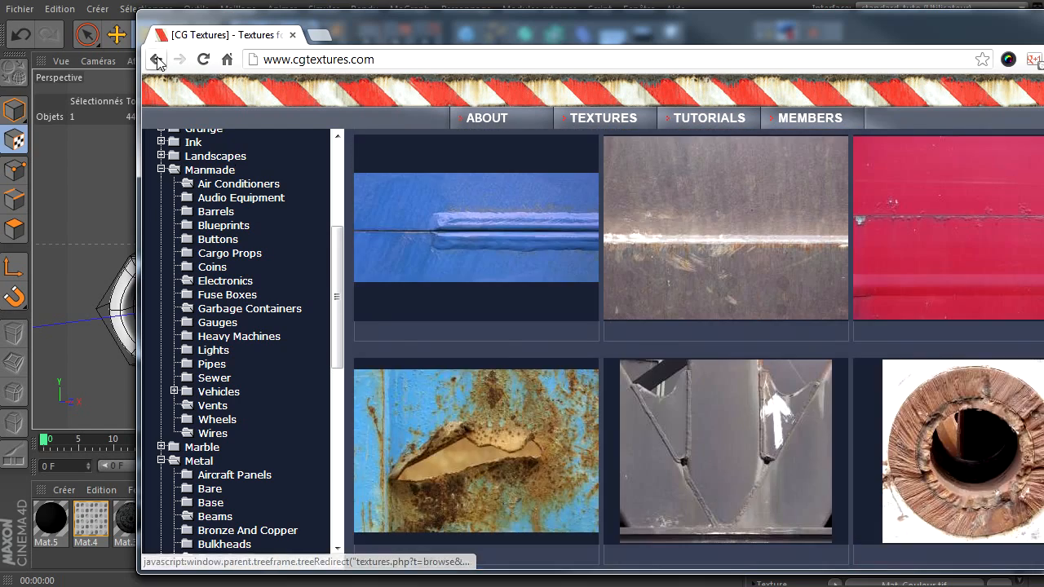
left_click(157, 60)
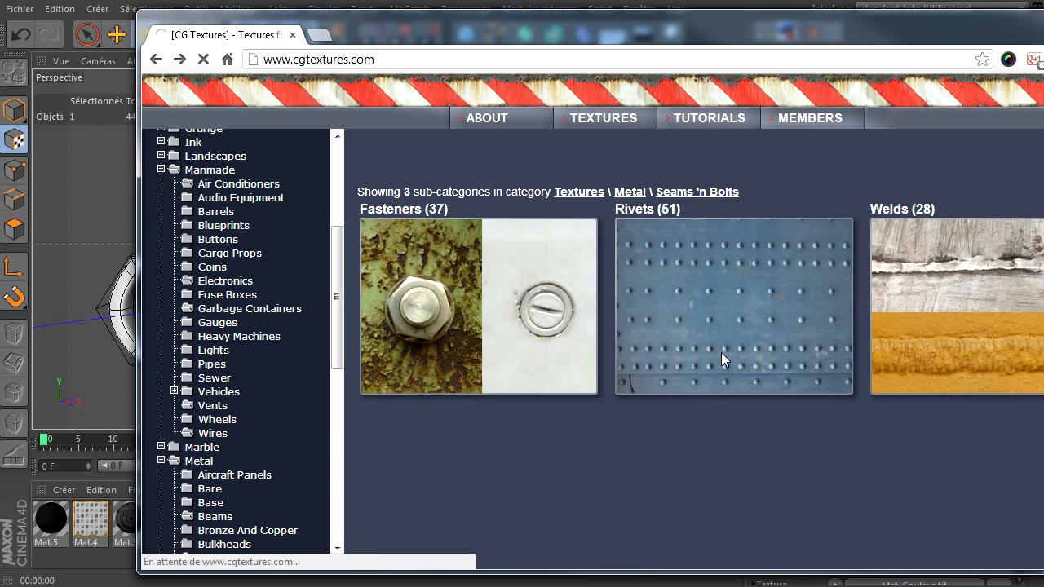
Open the Rivets sub-category and look through its first page of textures
left_click(720, 359)
scroll(710, 373, "down", 5)
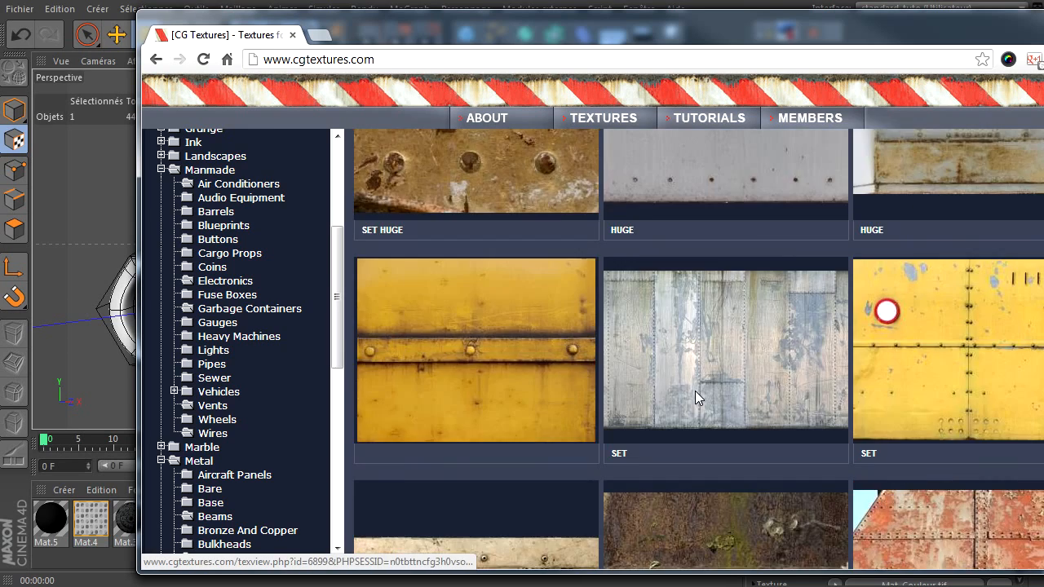
scroll(693, 392, "down", 10)
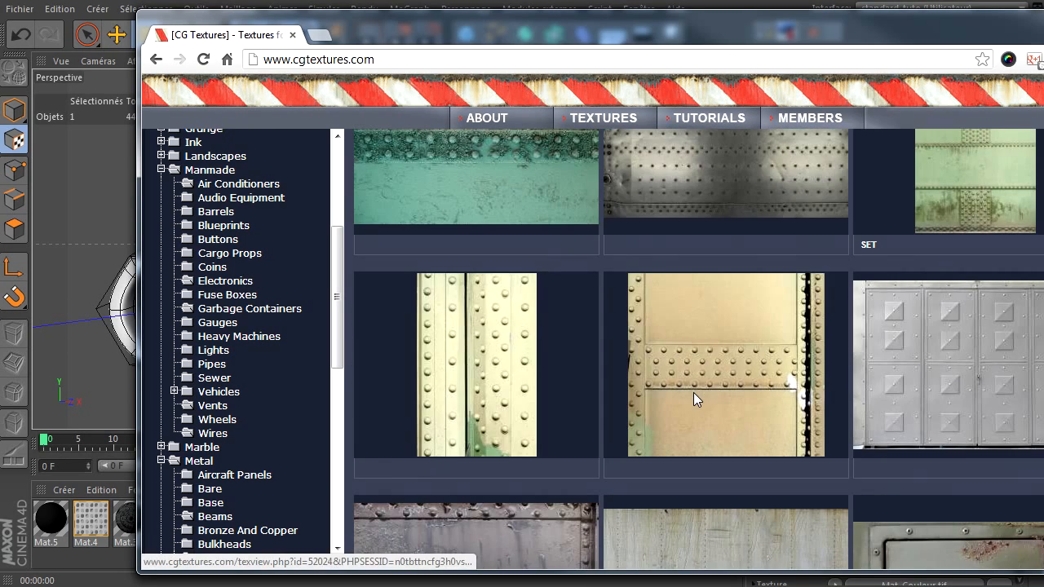
scroll(793, 406, "down", 3)
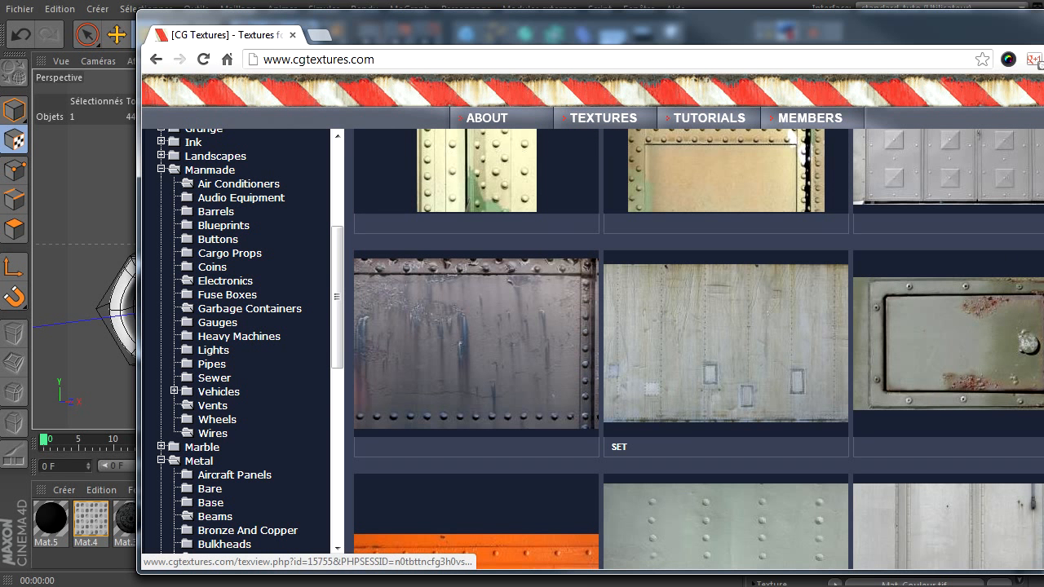
scroll(771, 308, "down", 2)
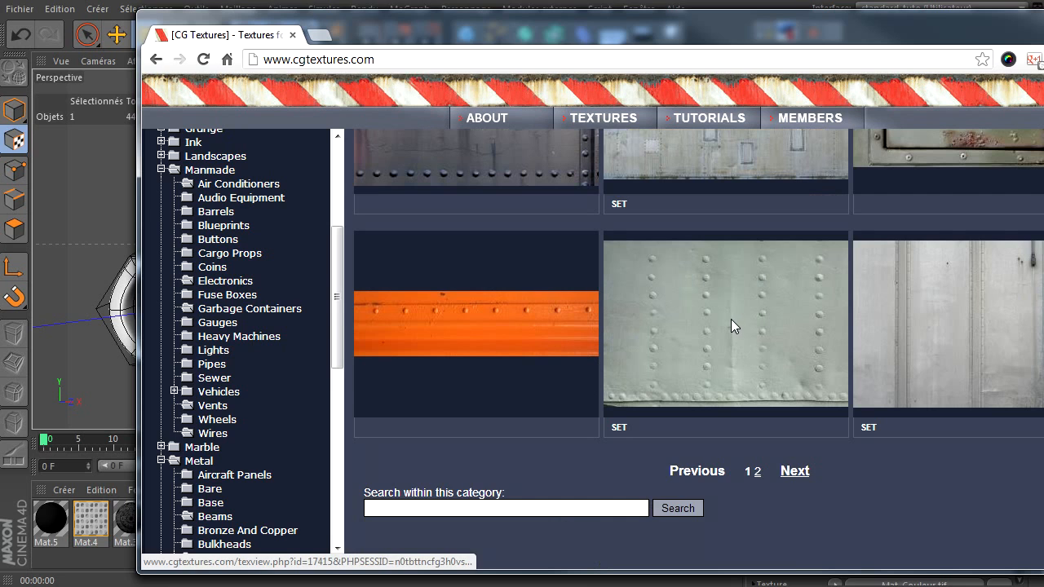
Go to the second page of Rivets textures and browse the riveted panels
left_click(793, 471)
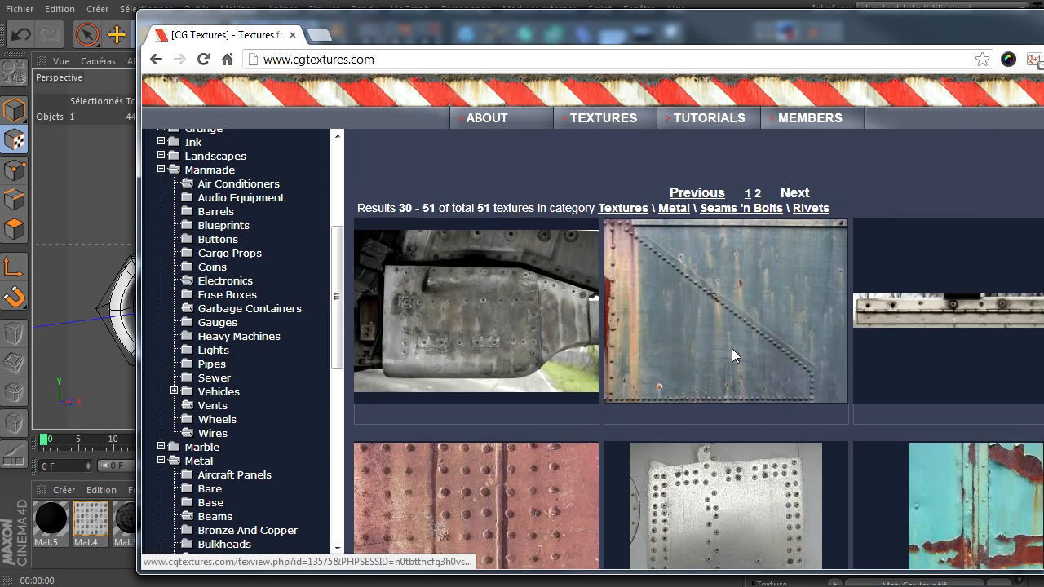
scroll(732, 349, "down", 2)
scroll(731, 352, "down", 4)
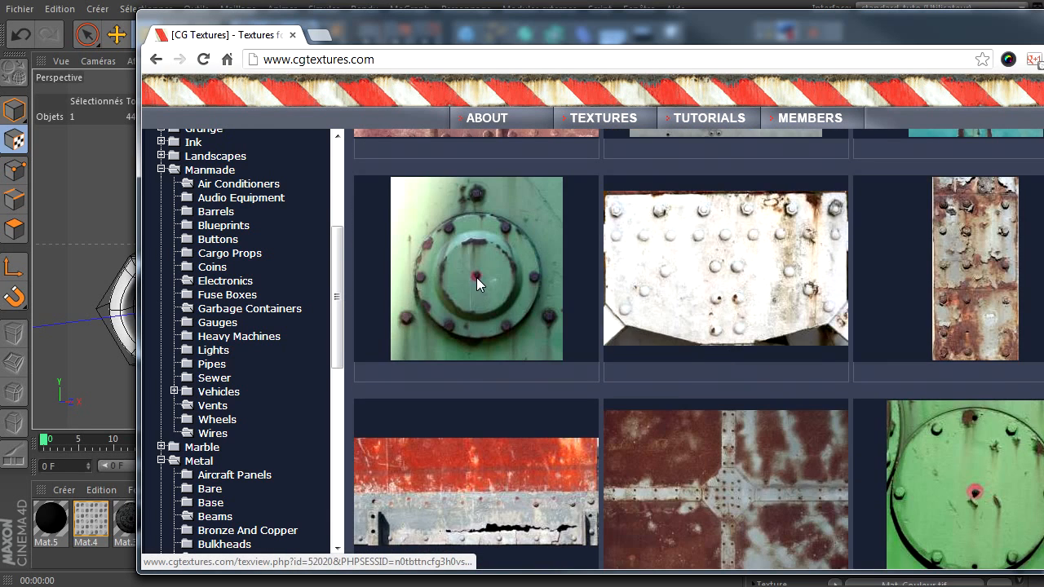
scroll(704, 374, "down", 4)
scroll(702, 363, "down", 4)
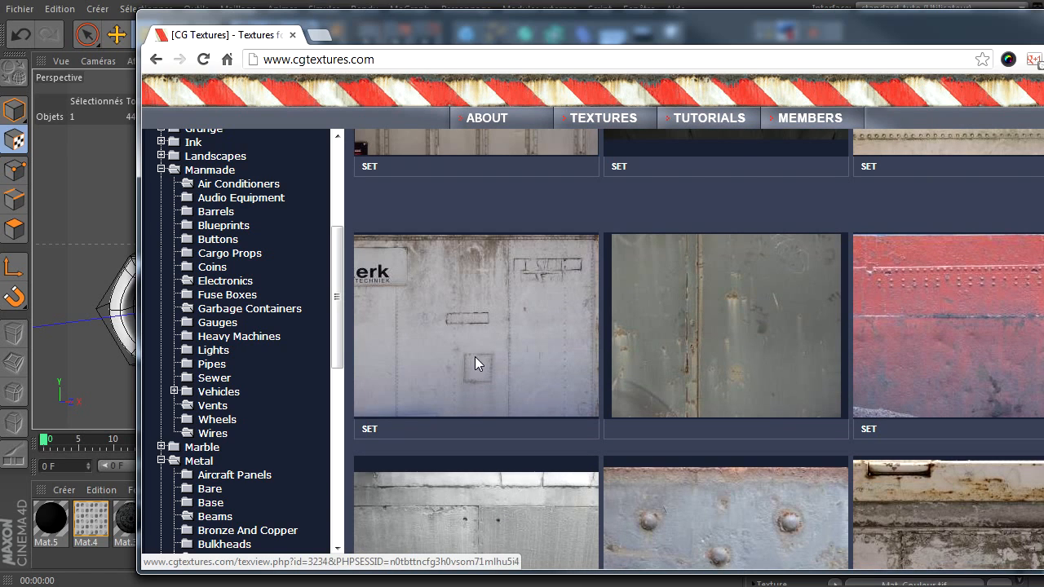
Open the MetalRivets0025 texture set, preview each of its three images enlarged, and close its page
left_click(456, 336)
scroll(310, 370, "down", 3)
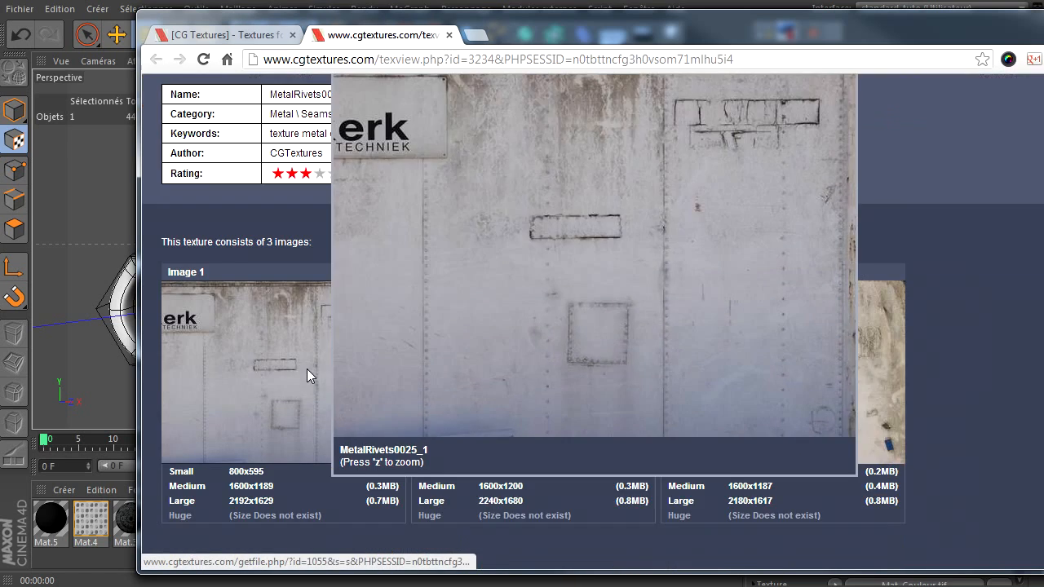
mouse_move(261, 248)
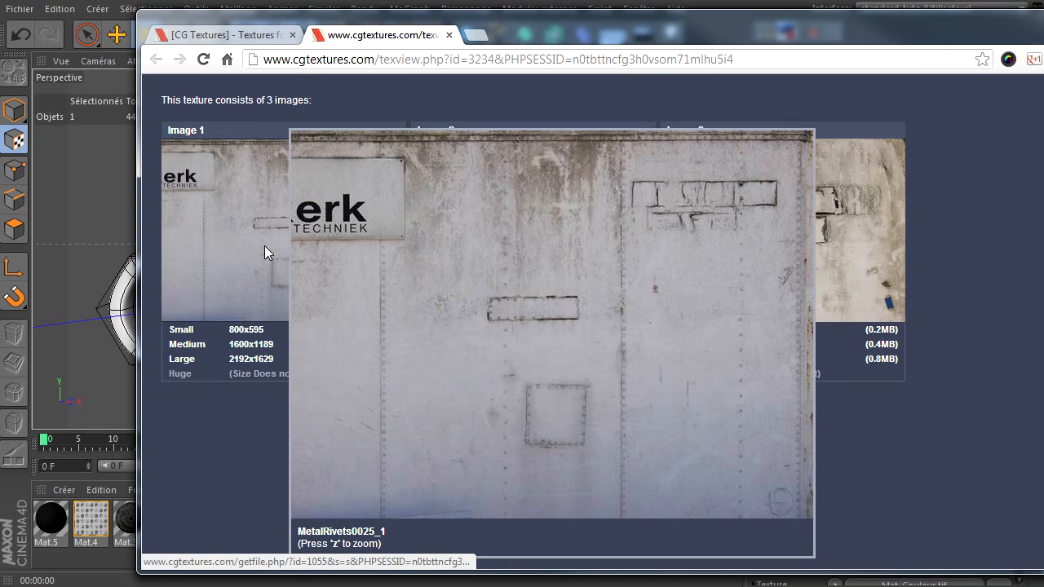
mouse_move(492, 234)
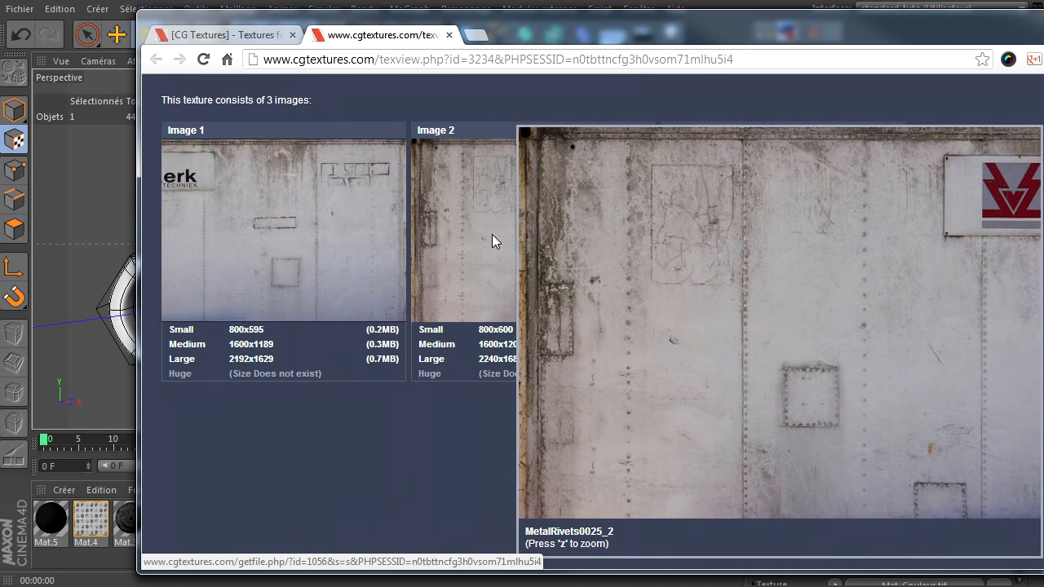
mouse_move(790, 243)
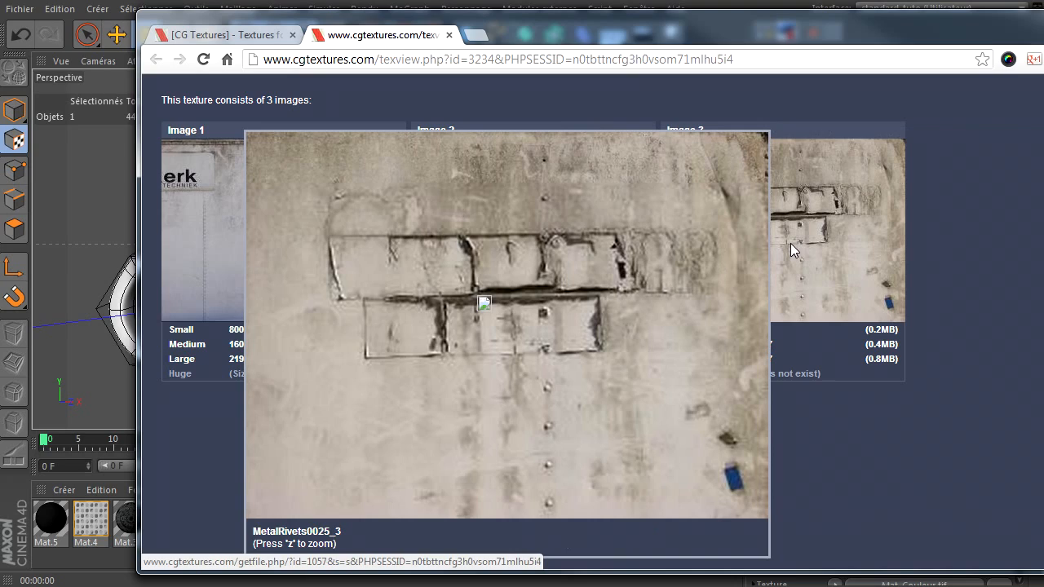
mouse_move(594, 240)
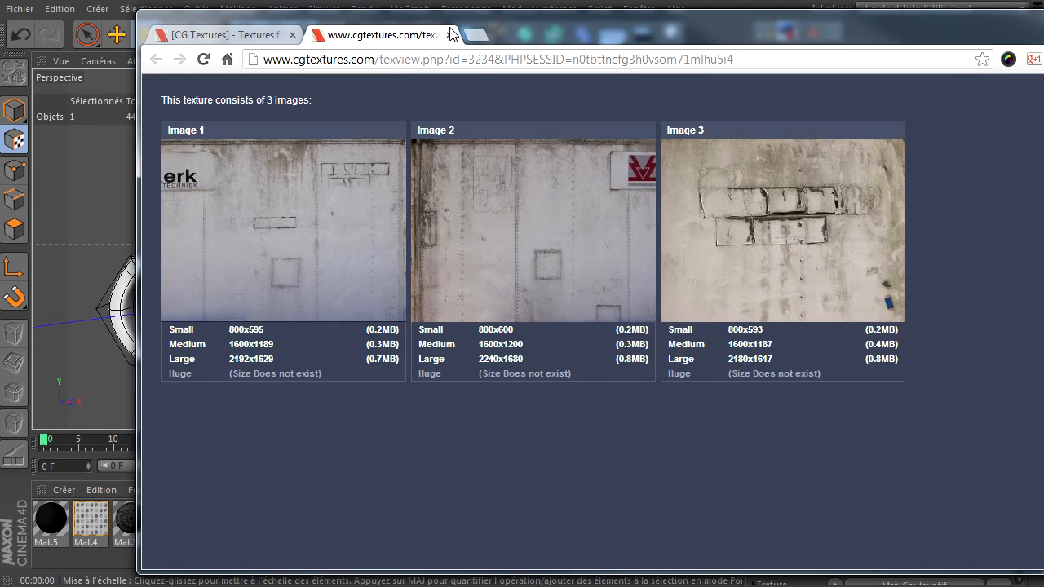
left_click(449, 35)
Open the MetalRivets0023 texture from the end of the Rivets results, examine its image and close its page
scroll(659, 435, "down", 3)
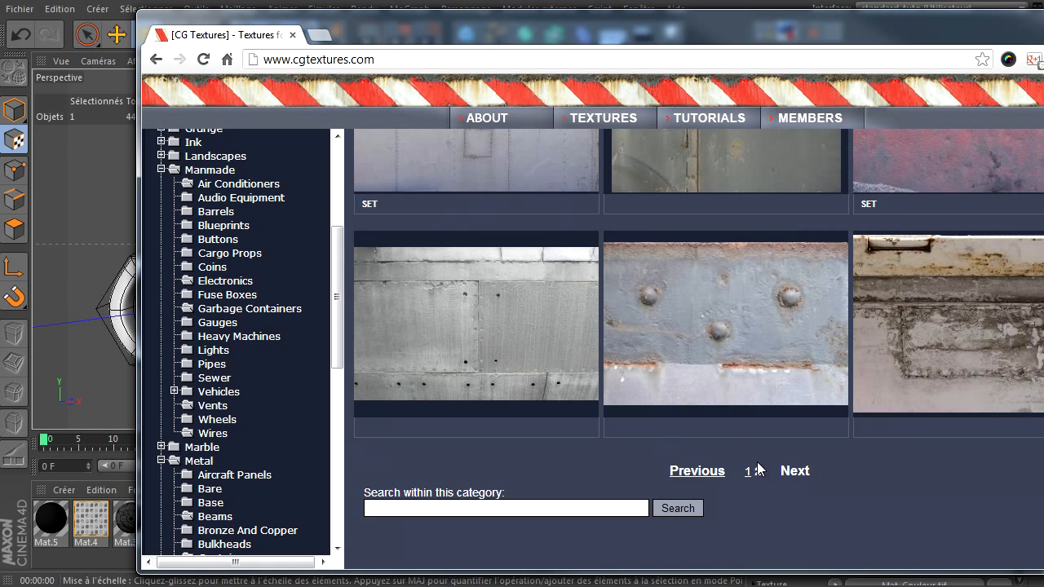
left_click(756, 336)
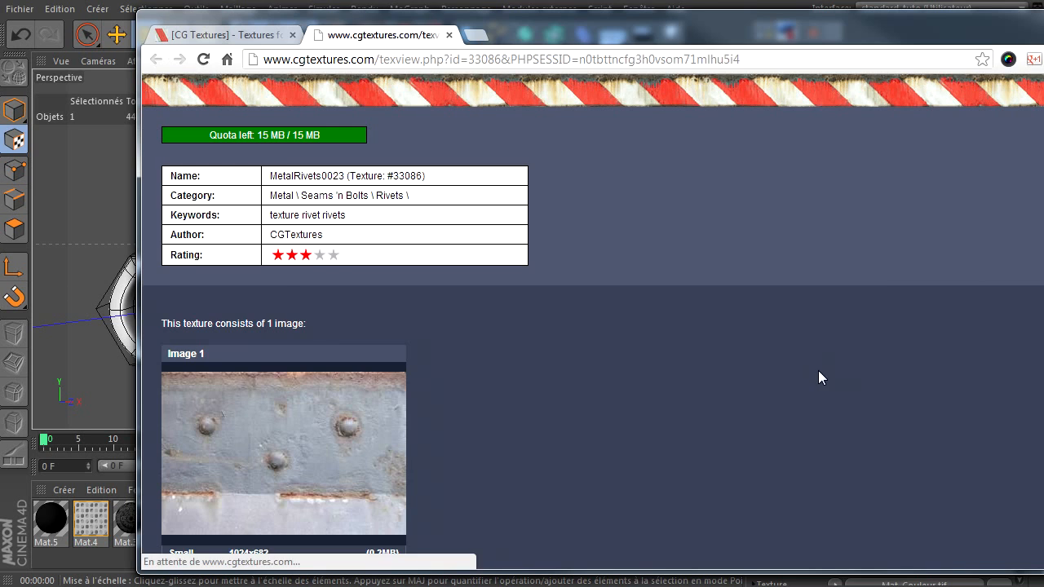
mouse_move(283, 429)
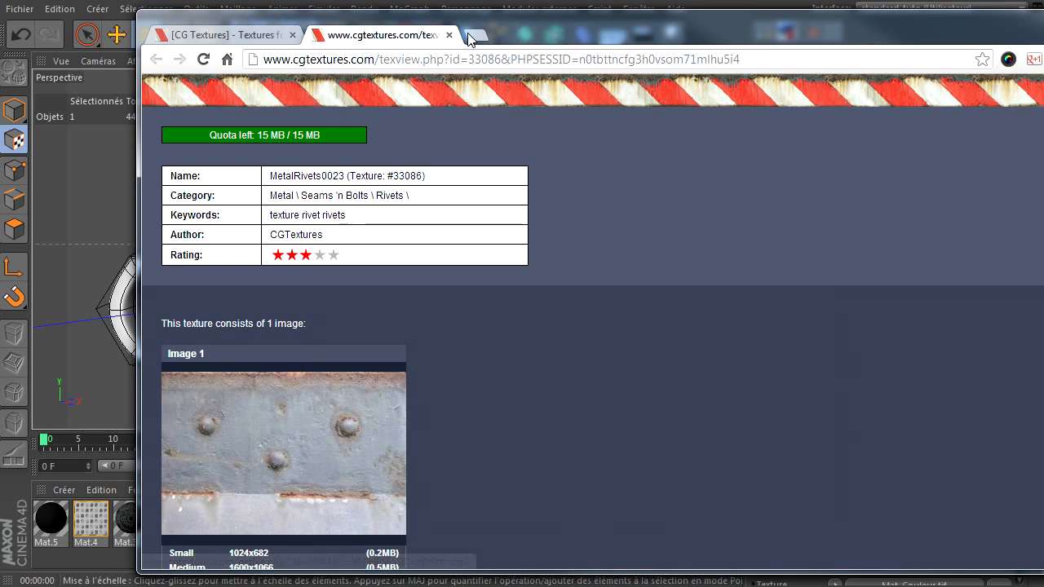
left_click(448, 35)
Switch back to Cinema 4D, clear the object selection with the Live Selection tool and activate Model mode
left_click_drag(498, 25, 1043, 110)
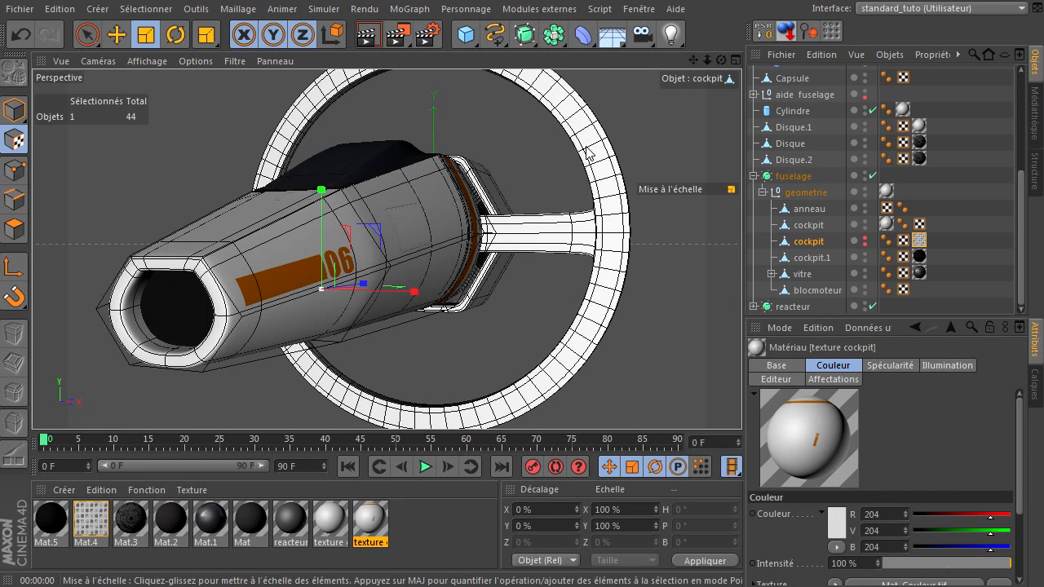
left_click(88, 38)
left_click(143, 193)
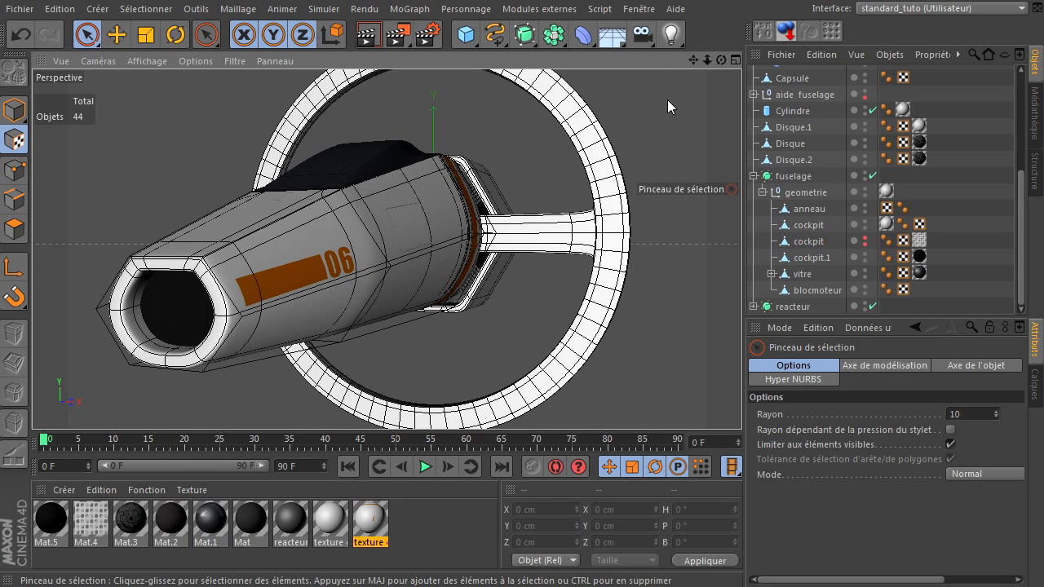
left_click(14, 109)
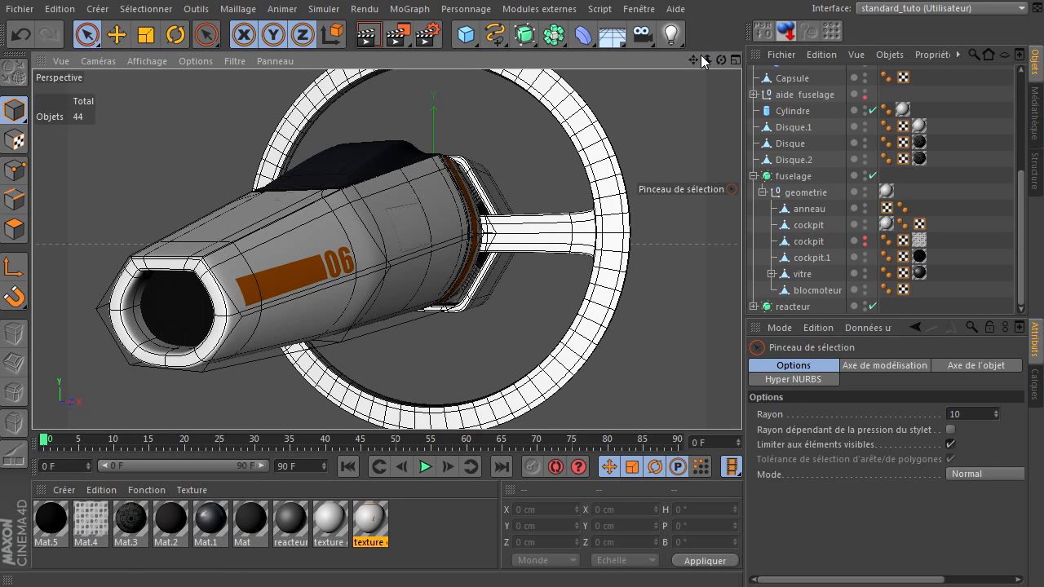
Render the whole spaceship in the perspective view and inspect the model from its rear and front
middle_click_drag(743, 404, 741, 403, "alt")
left_click_drag(741, 404, 741, 404, "alt")
left_click_drag(708, 58, 741, 404)
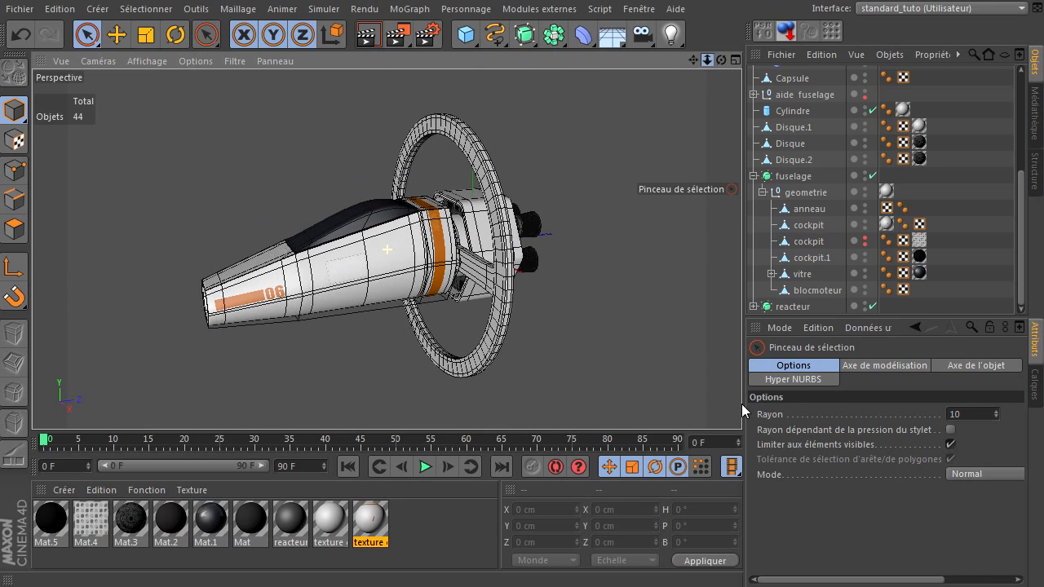
left_click(366, 37)
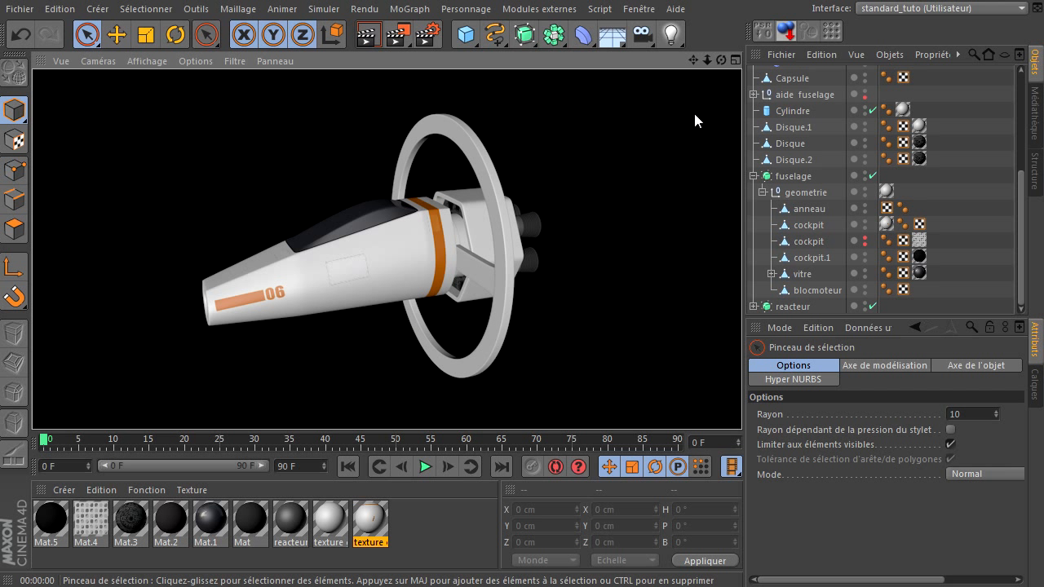
mouse_move(719, 59)
left_mouse_down()
mouse_move(741, 403)
mouse_move(719, 59)
left_mouse_up()
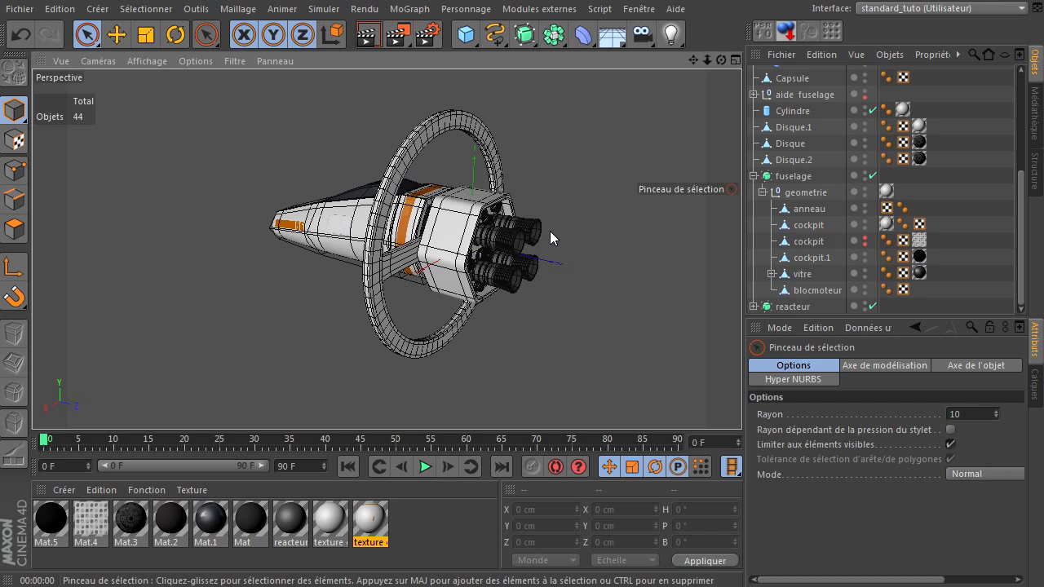
mouse_move(720, 60)
left_mouse_down()
mouse_move(741, 404)
mouse_move(721, 60)
left_mouse_up()
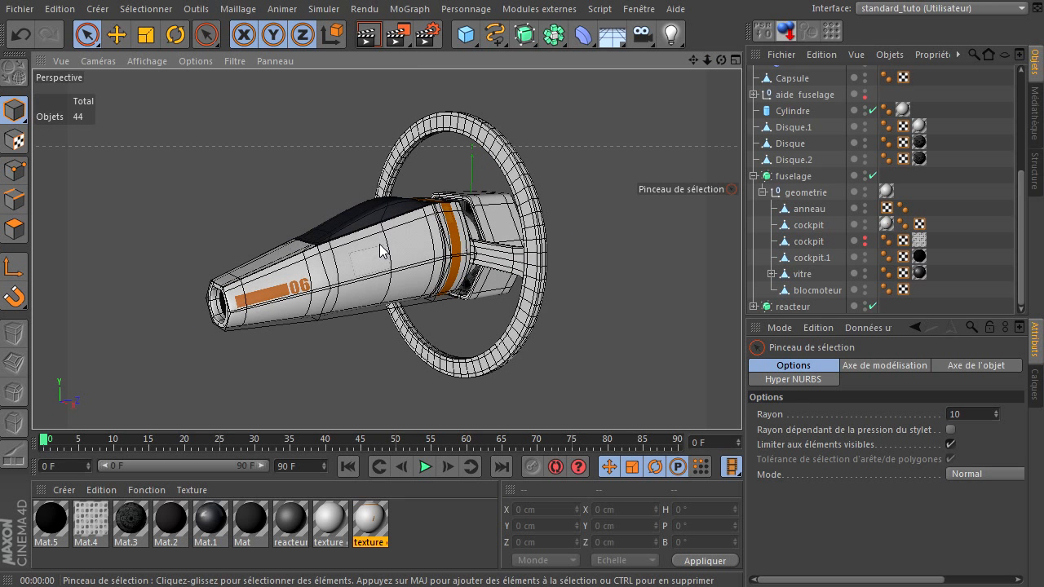